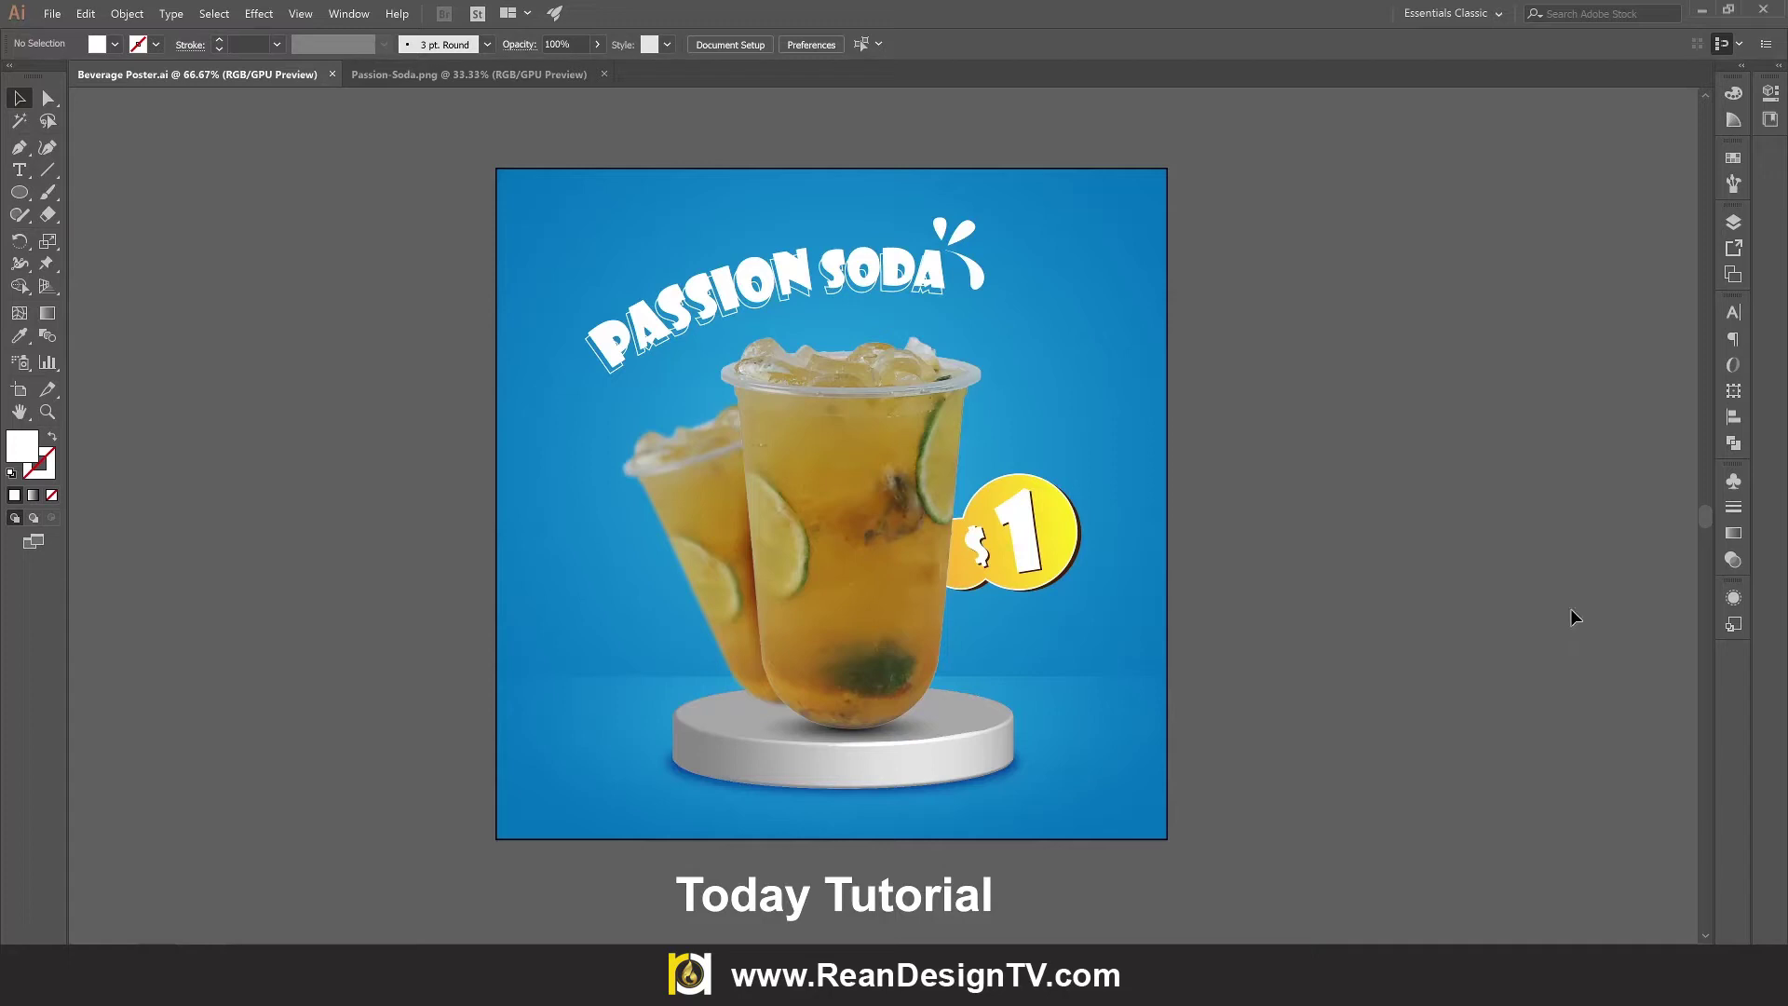
- Alt-drag the Passion Soda artboard to place an identical copy on its right
{"action": "key", "text": "ctrl+minus"}
{"action": "left_click_drag", "start_coordinate": [1159, 515], "coordinate": [950, 514]}
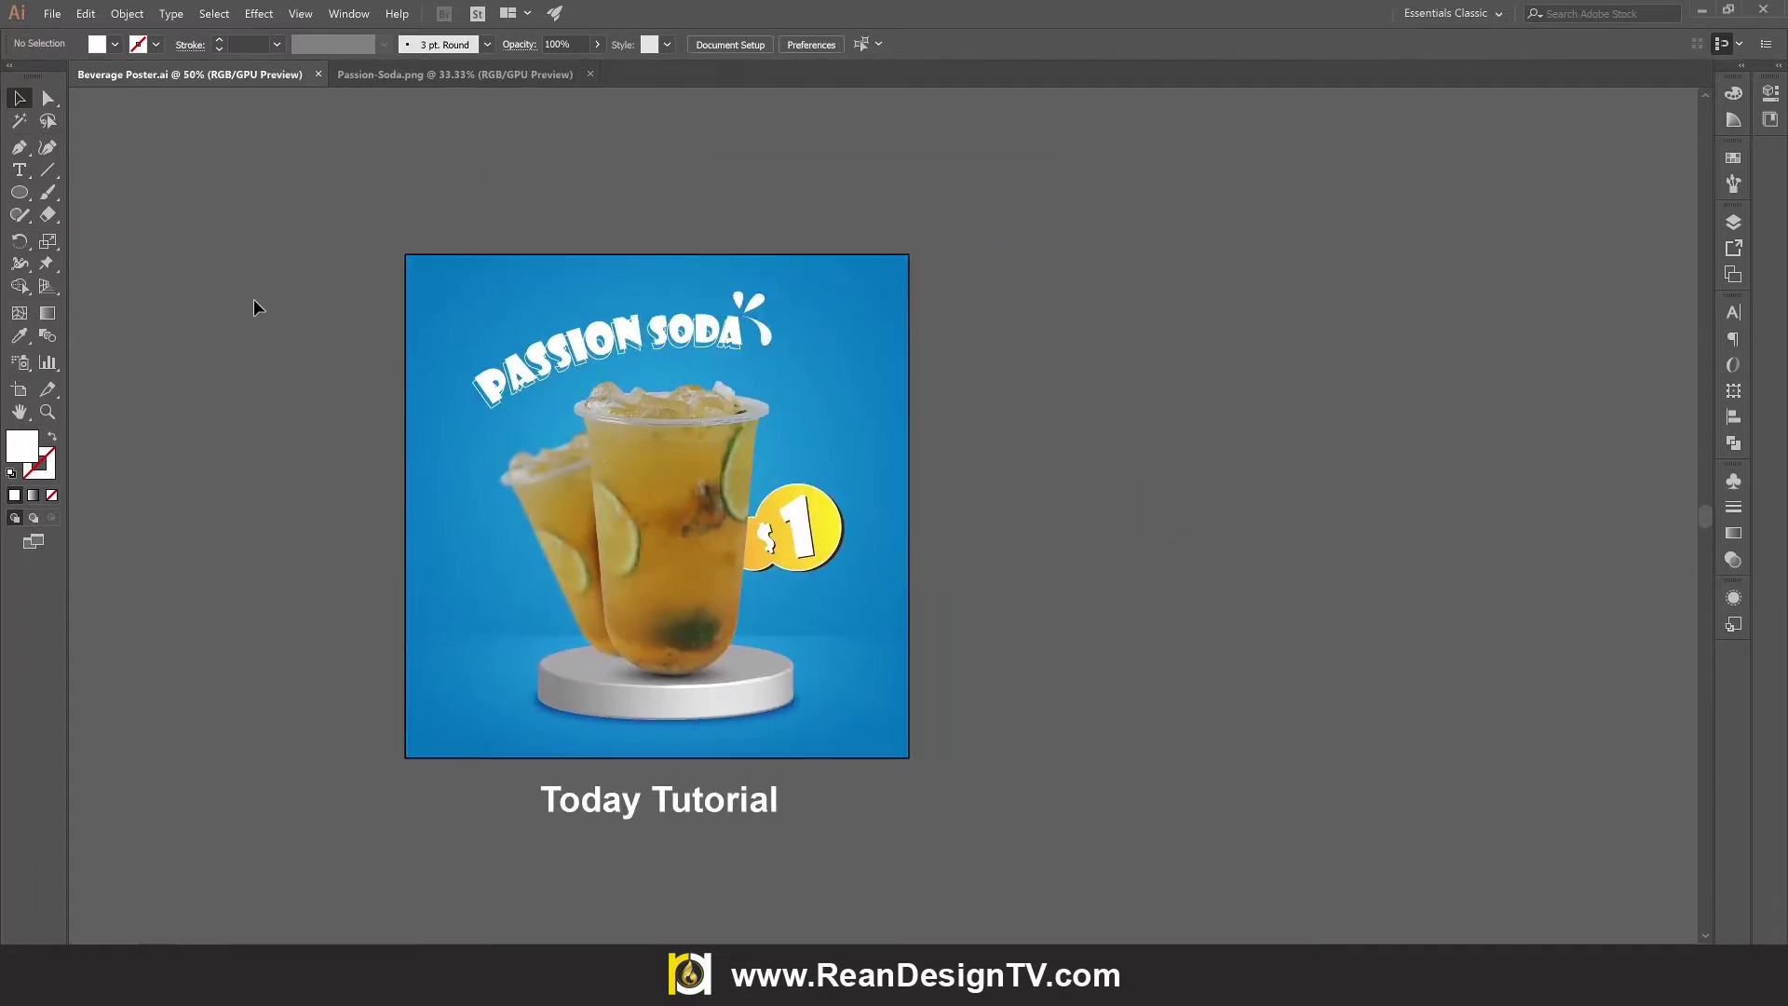
{"action": "left_click", "coordinate": [22, 391]}
{"action": "left_click_drag", "start_coordinate": [817, 449], "coordinate": [1379, 453]}
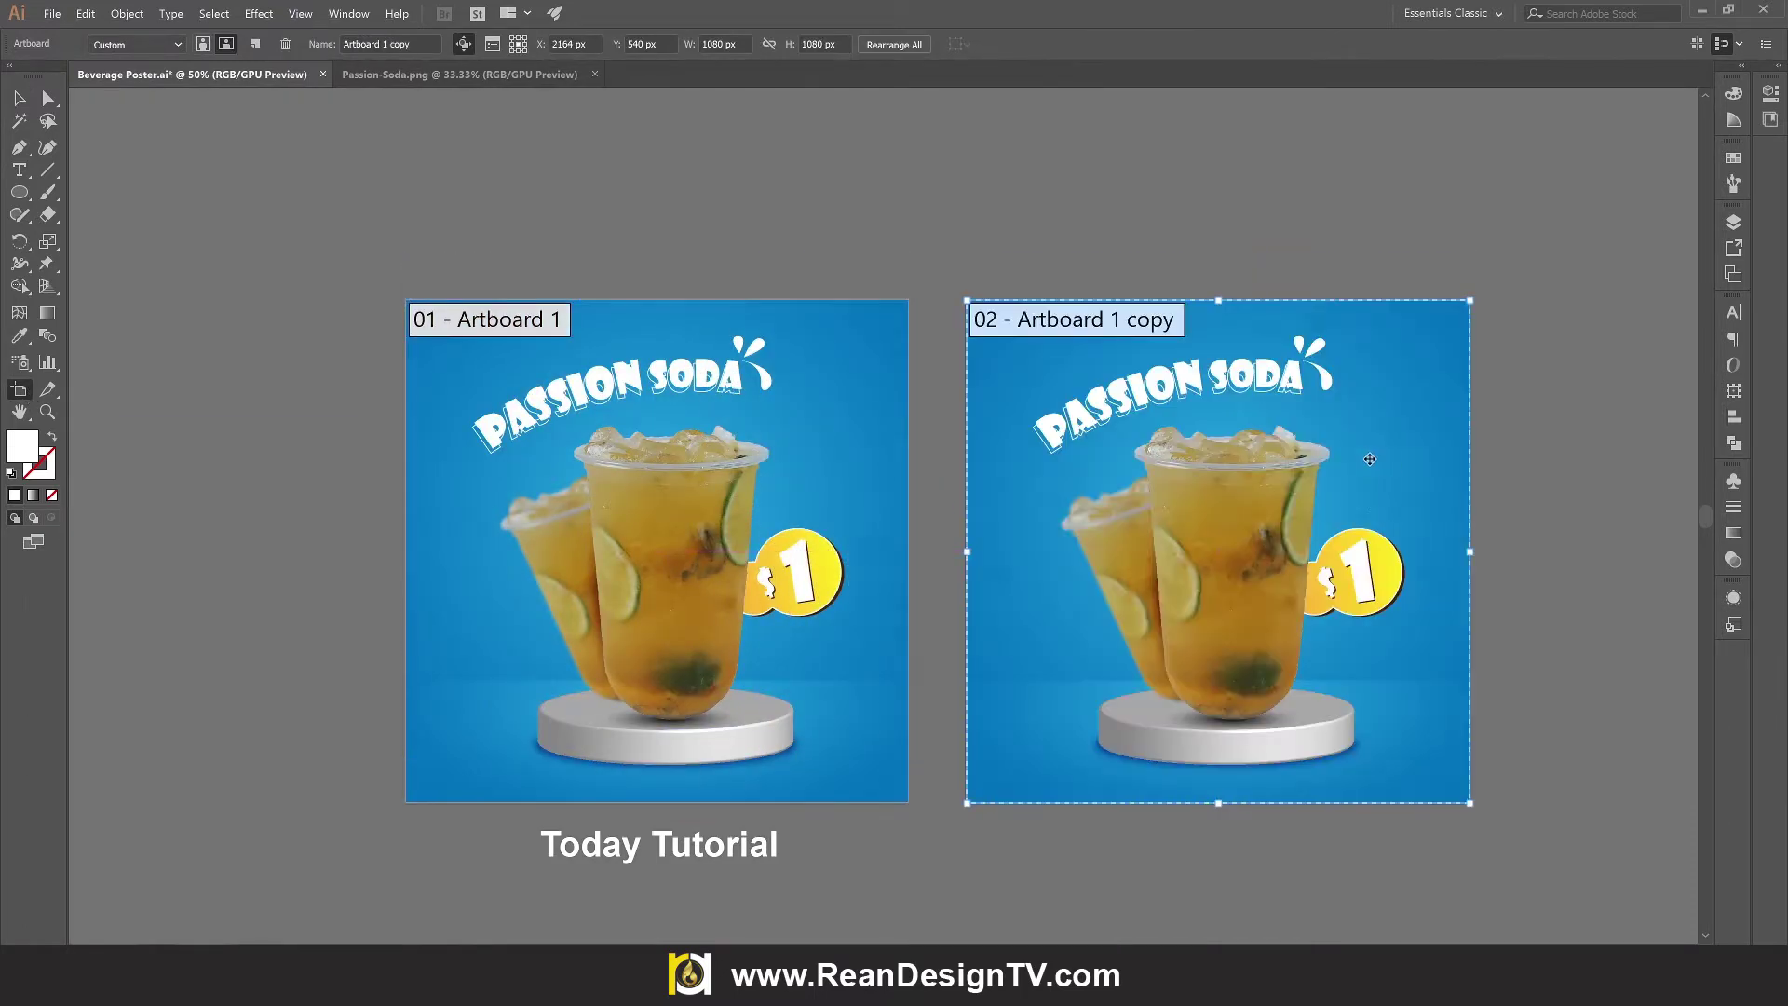
{"action": "left_click_drag", "start_coordinate": [1078, 324], "coordinate": [910, 320]}
- Delete the poster image from the copied artboard, leaving it blank white
{"action": "key", "text": "v"}
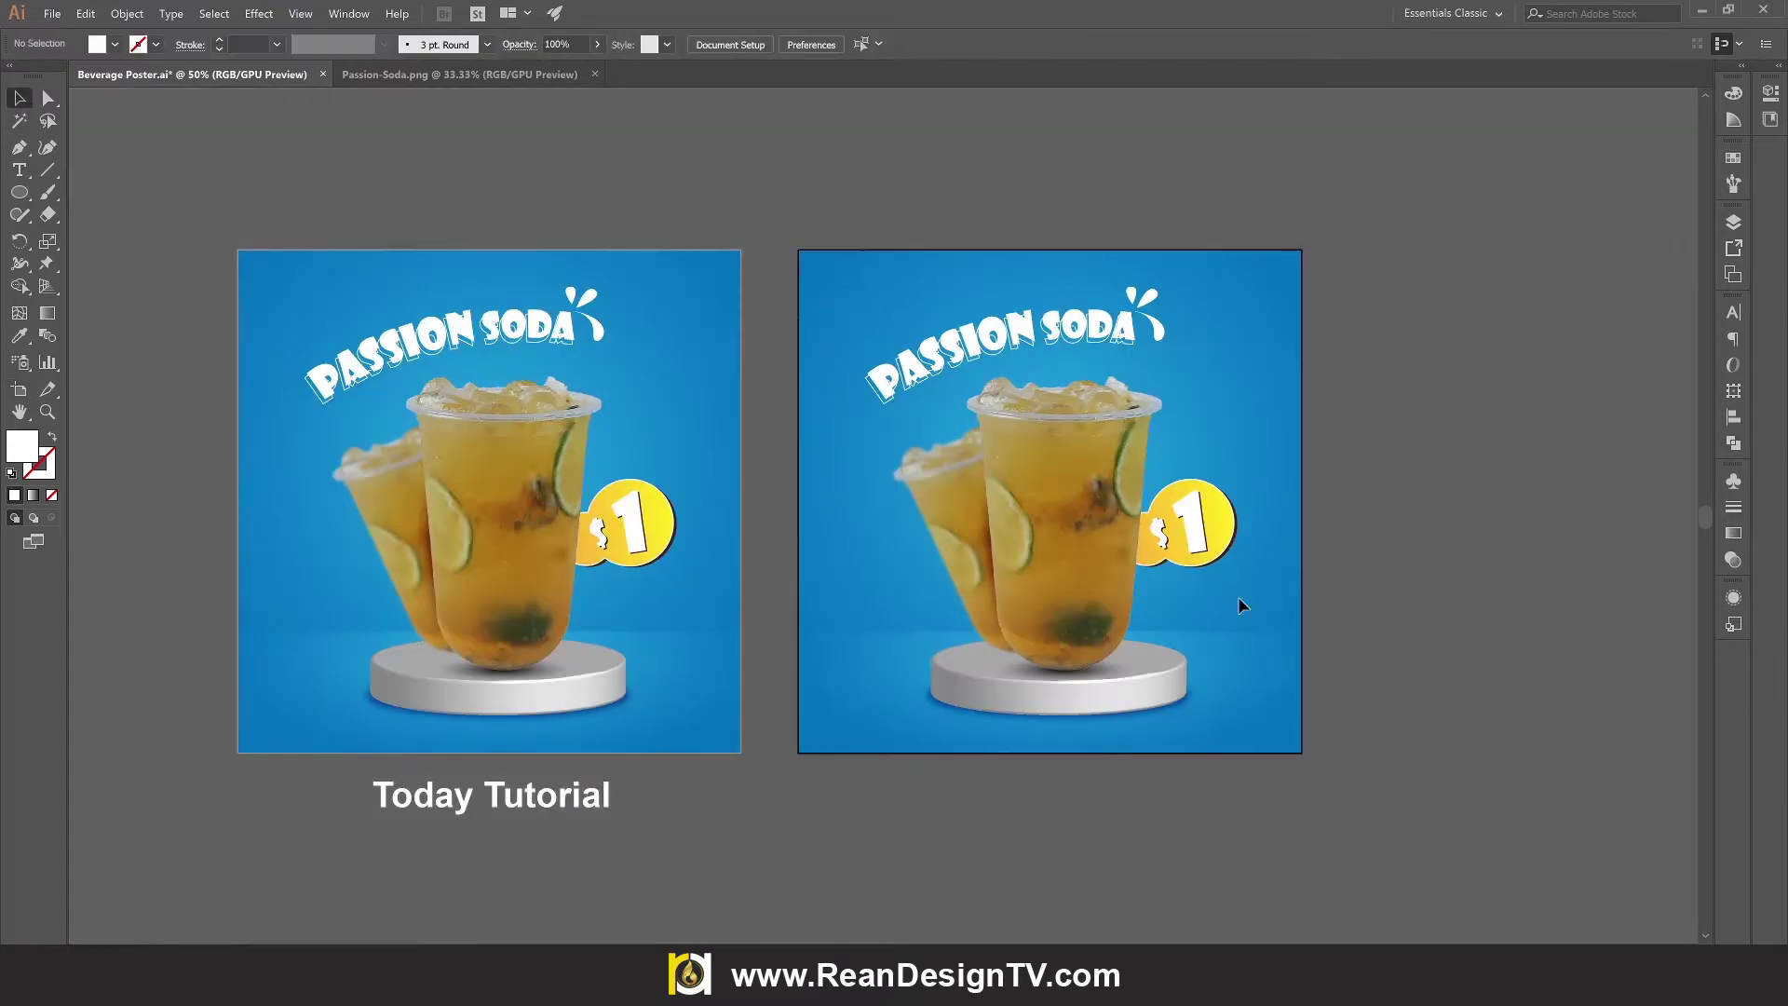
{"action": "left_click", "coordinate": [1237, 596]}
{"action": "key", "text": "Delete"}
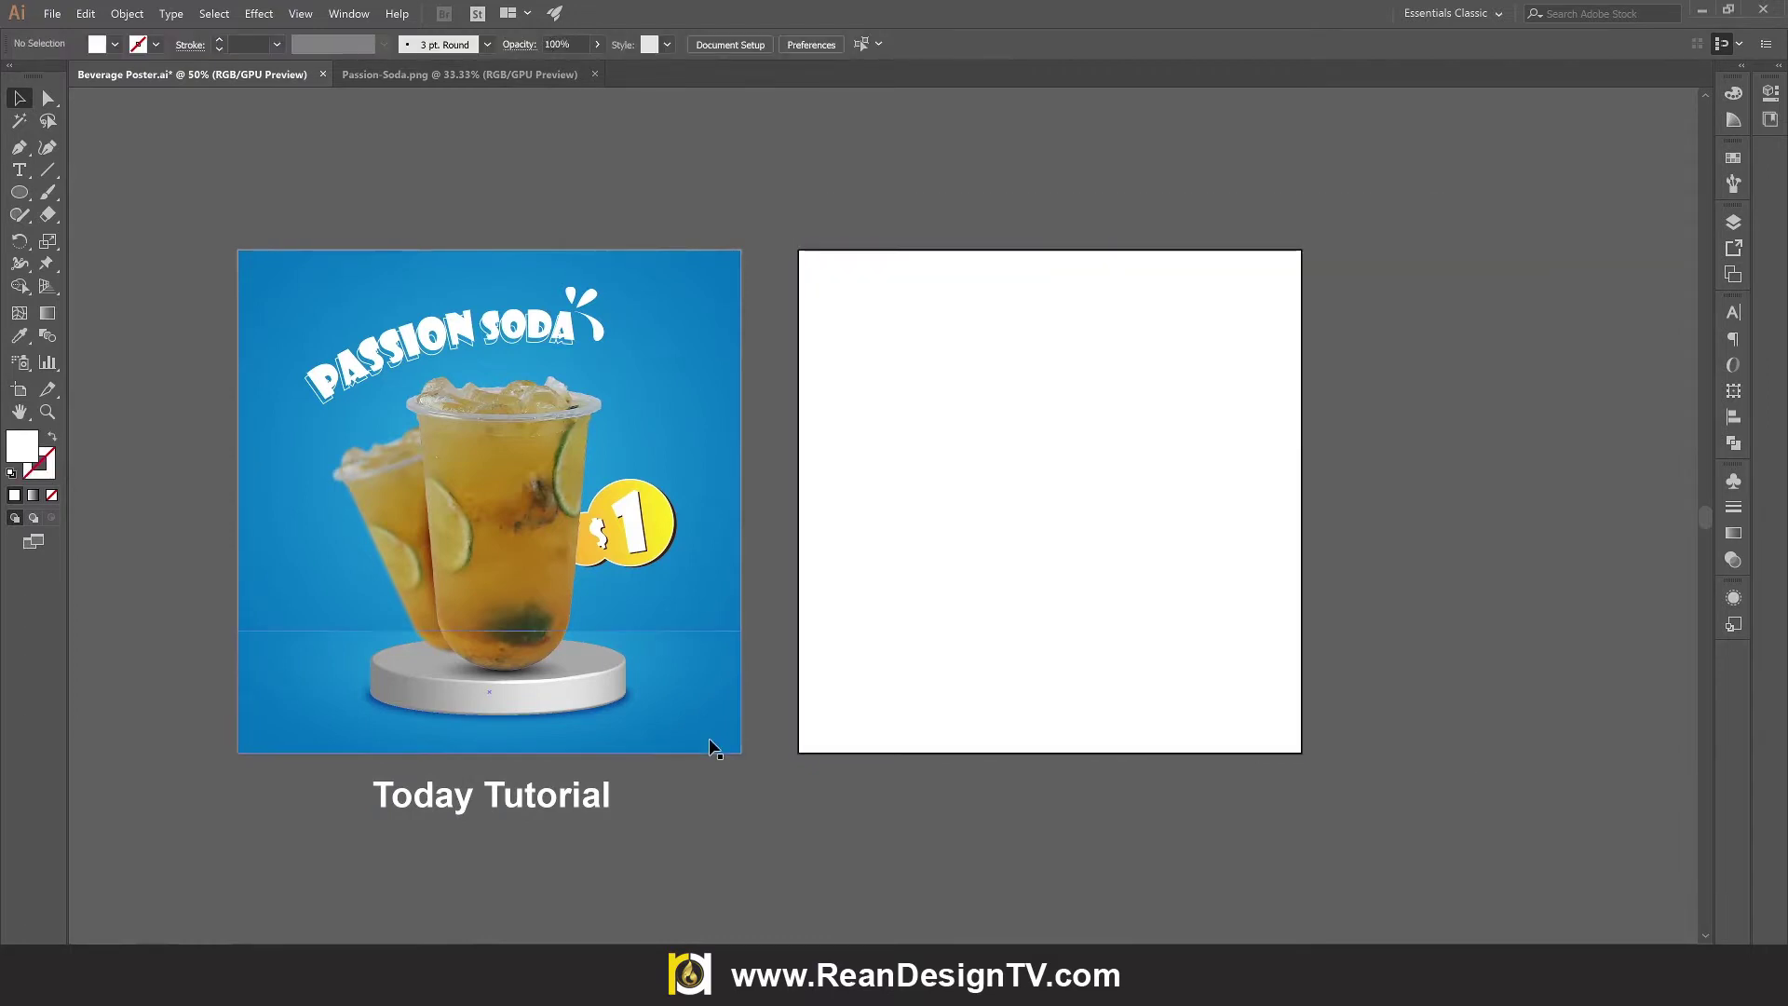
- Move the caption under the artboards and change it to 'Create Background First'
{"action": "left_click_drag", "start_coordinate": [531, 801], "coordinate": [1070, 801]}
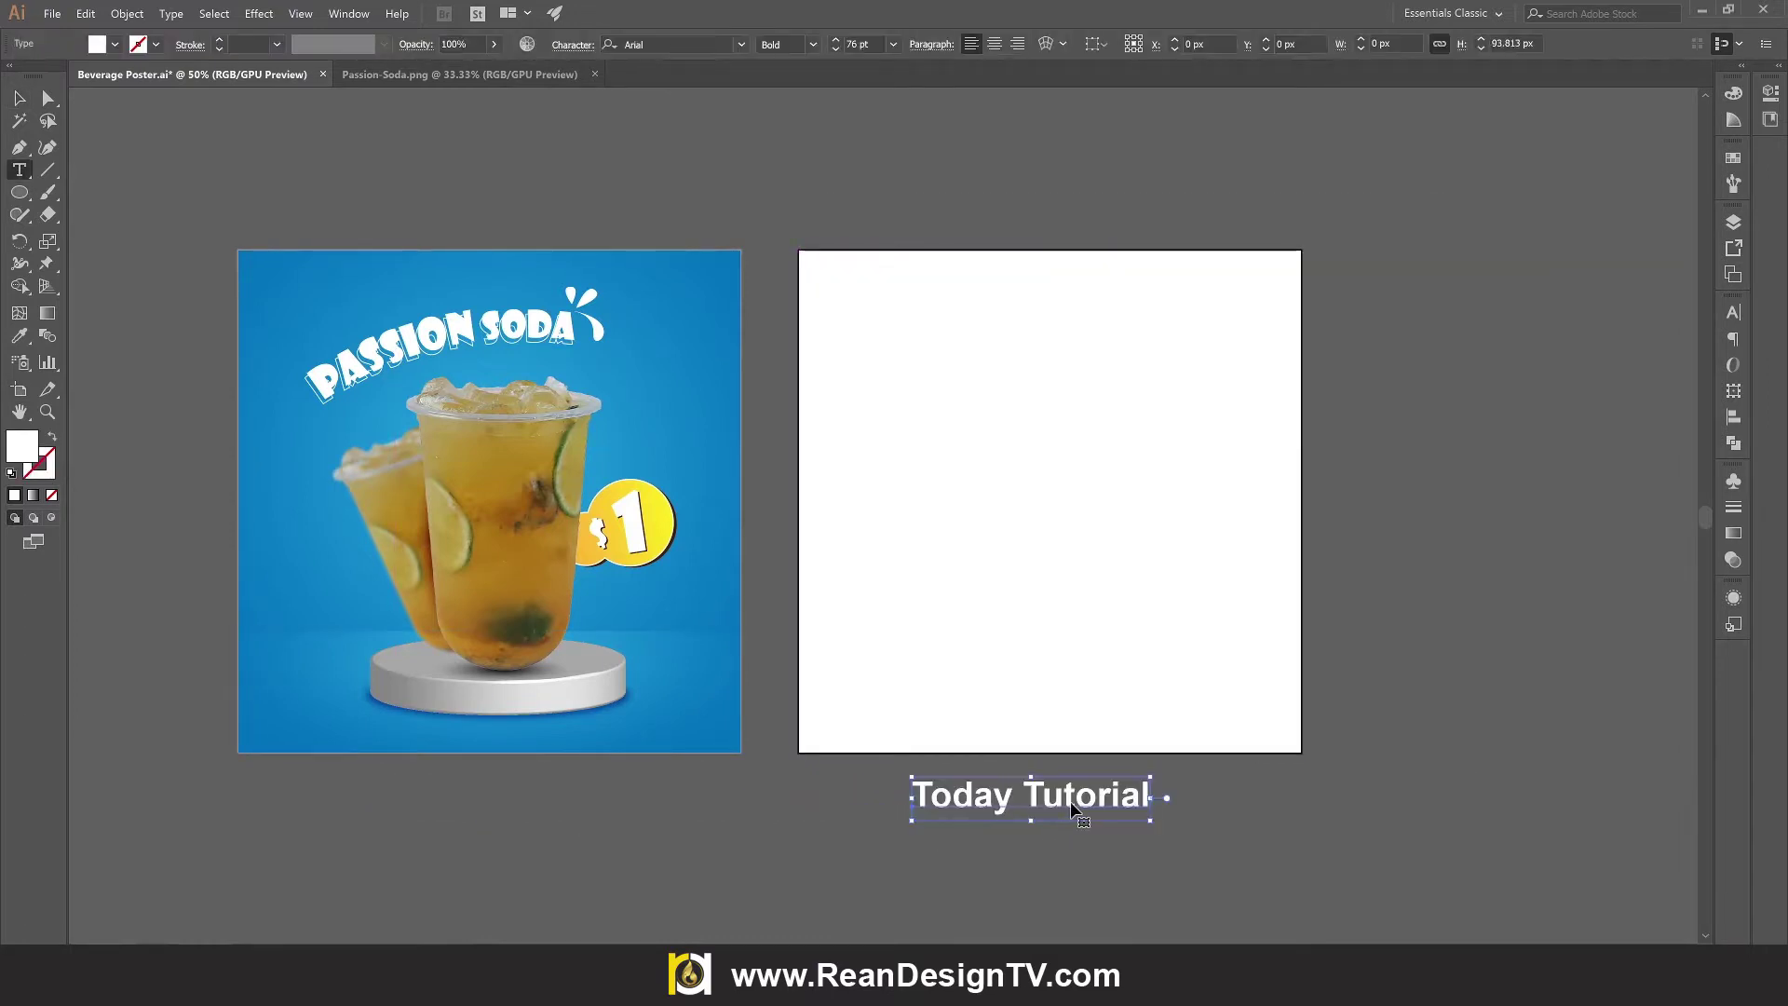
{"action": "left_click", "coordinate": [1070, 801]}
{"action": "key", "text": "ctrl+a"}
{"action": "type", "text": "Cr"}
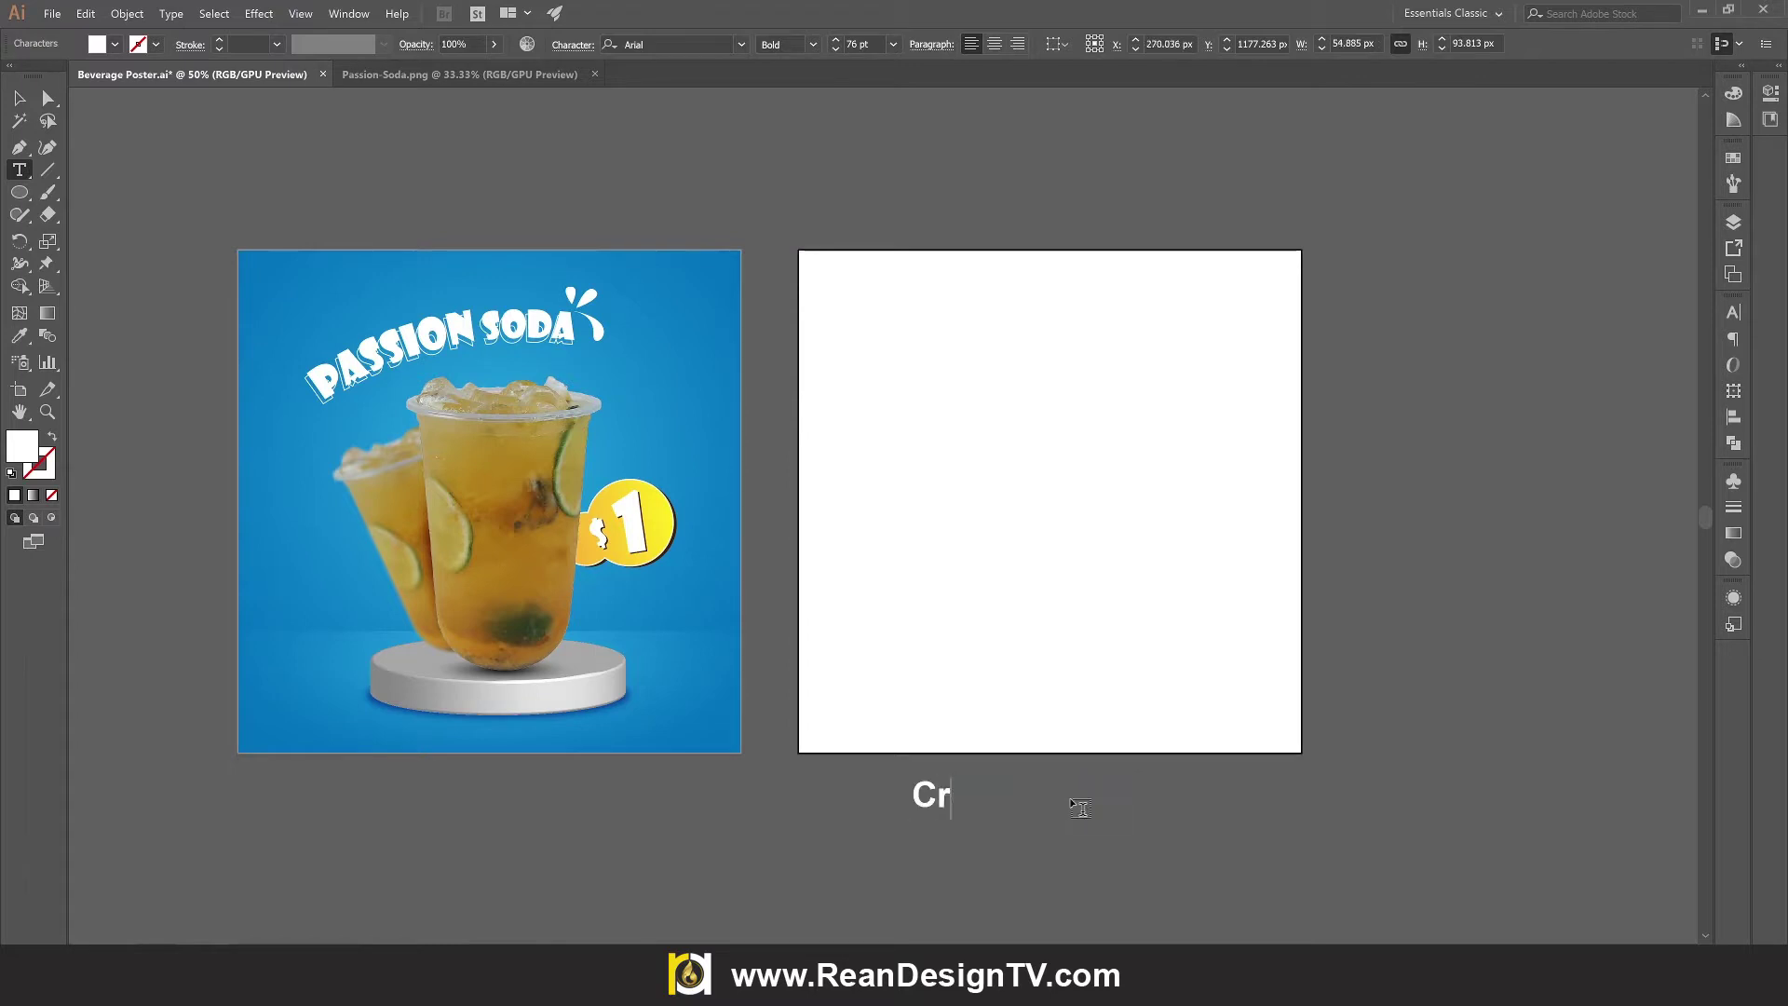
{"action": "type", "text": "eate Bac"}
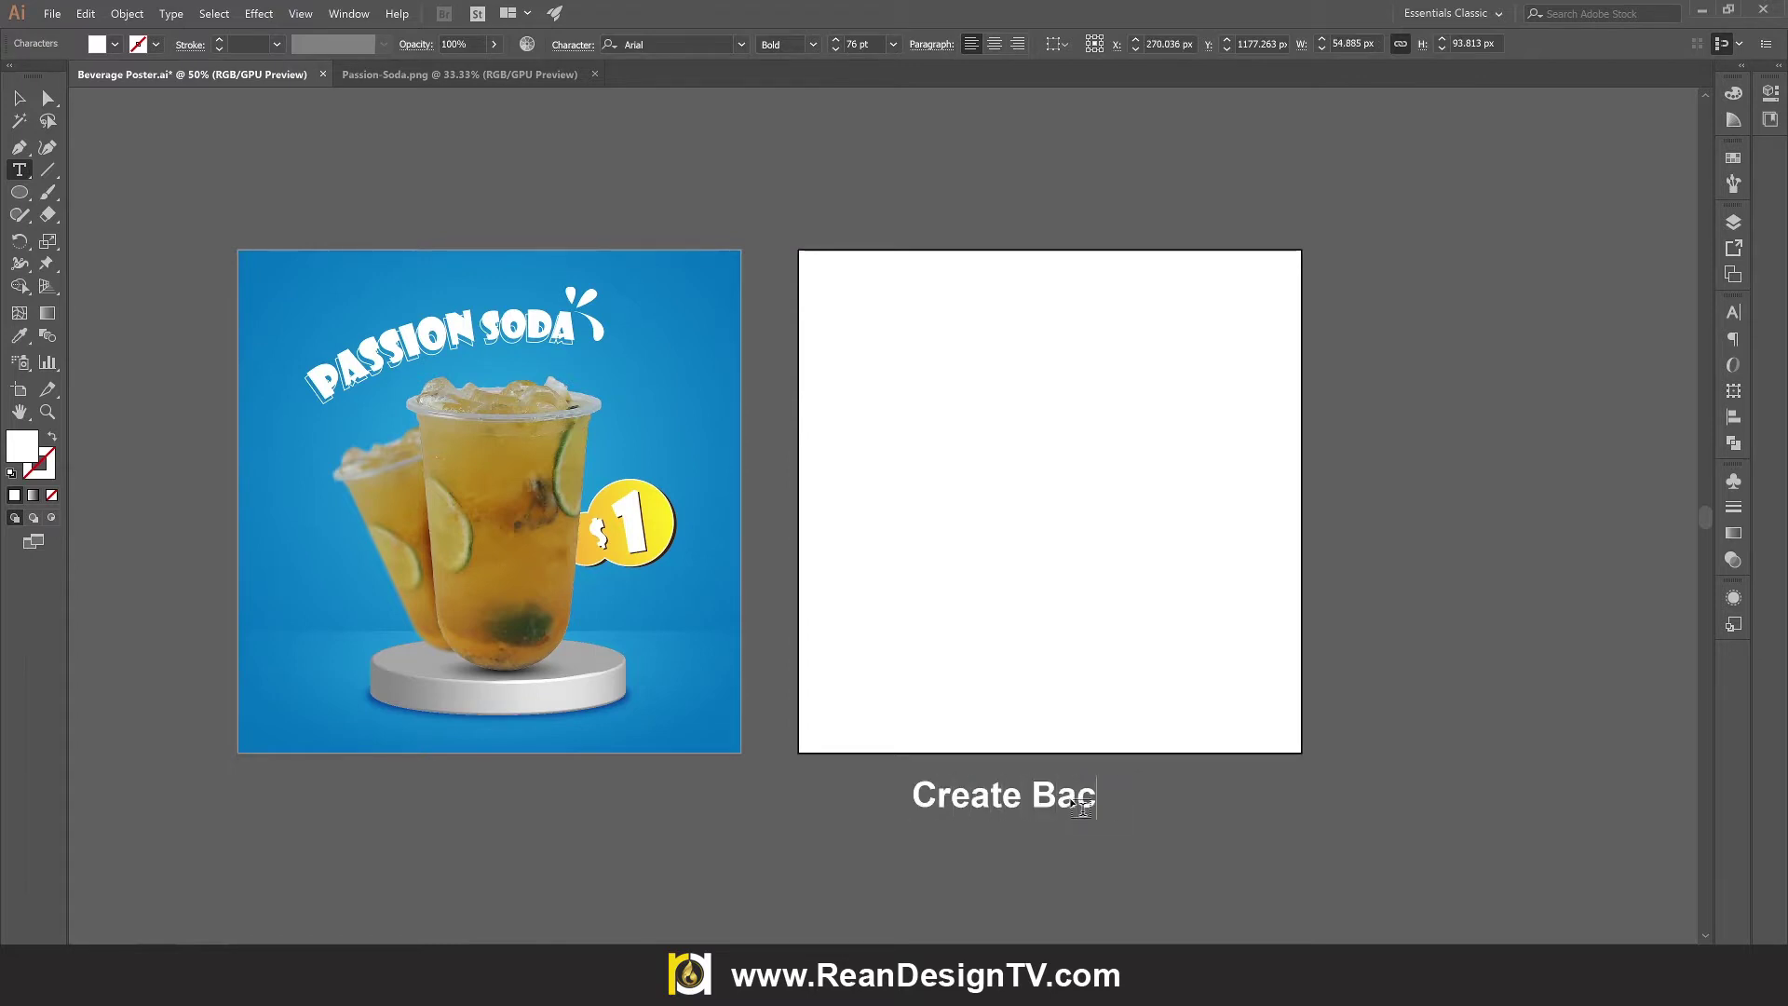
{"action": "type", "text": "kground First"}
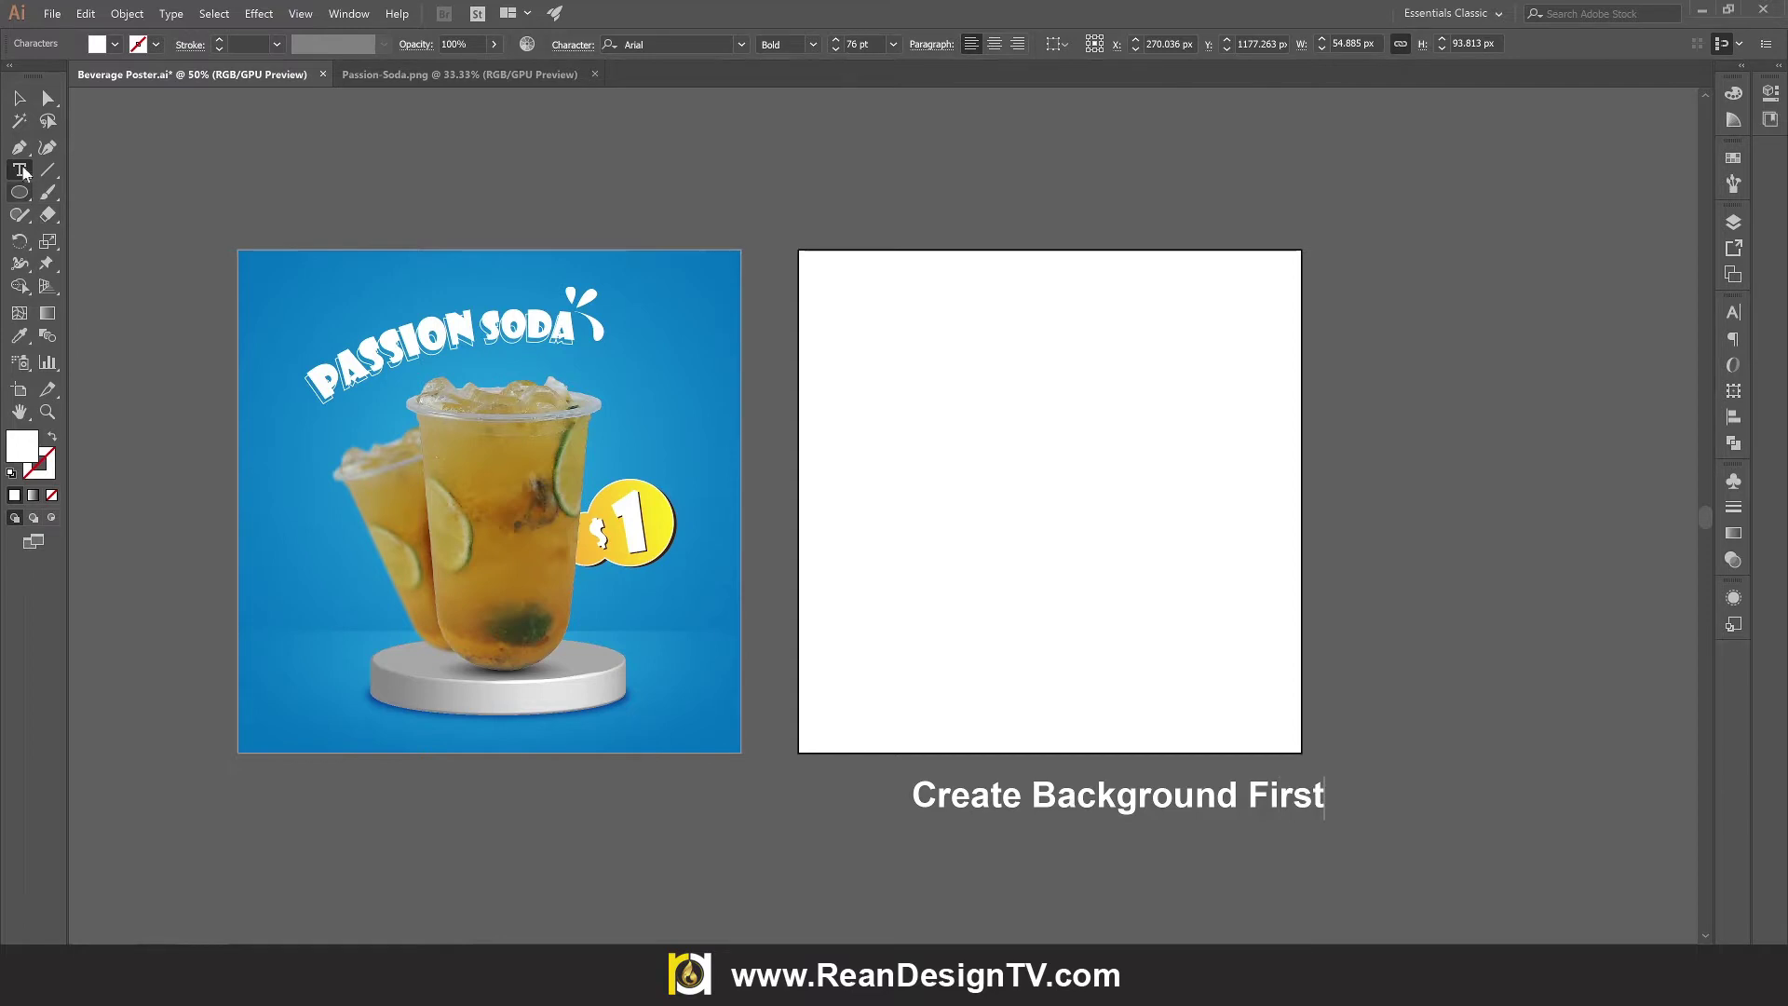
{"action": "key", "text": "Escape"}
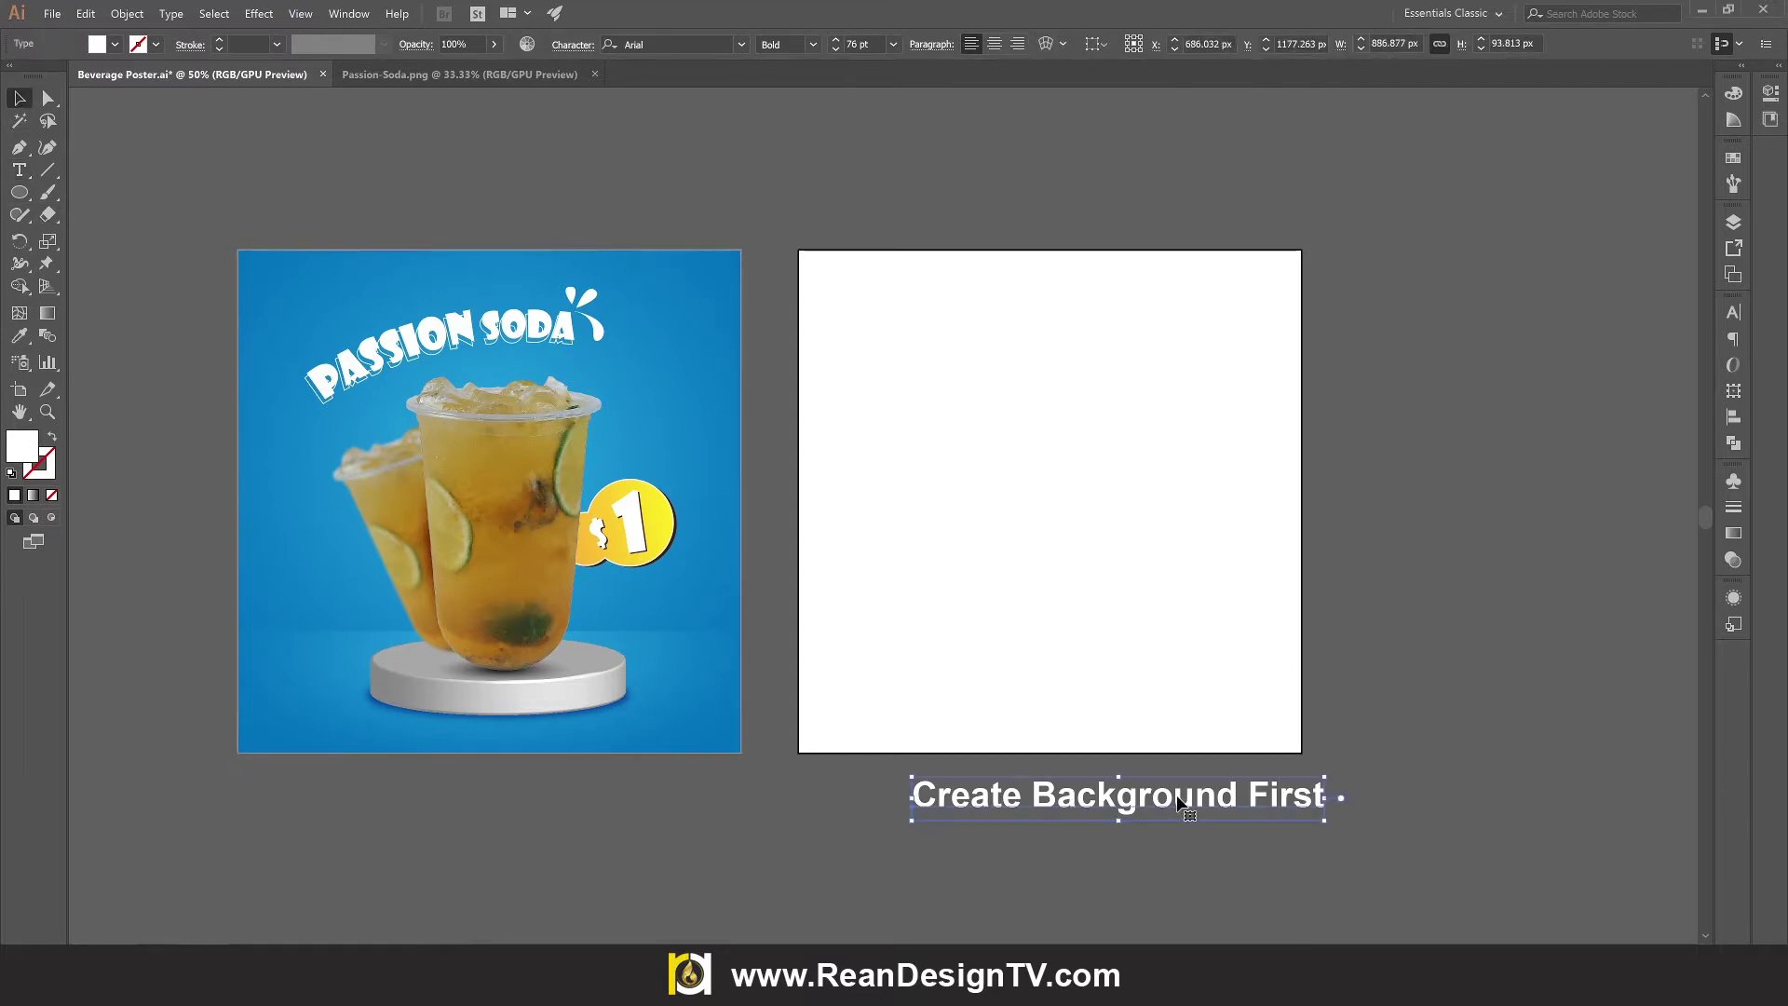
{"action": "mouse_move", "coordinate": [1182, 802]}
{"action": "left_mouse_down"}
{"action": "mouse_move", "coordinate": [1117, 795]}
{"action": "mouse_move", "coordinate": [785, 879]}
{"action": "left_mouse_up"}
{"action": "left_click", "coordinate": [886, 596]}
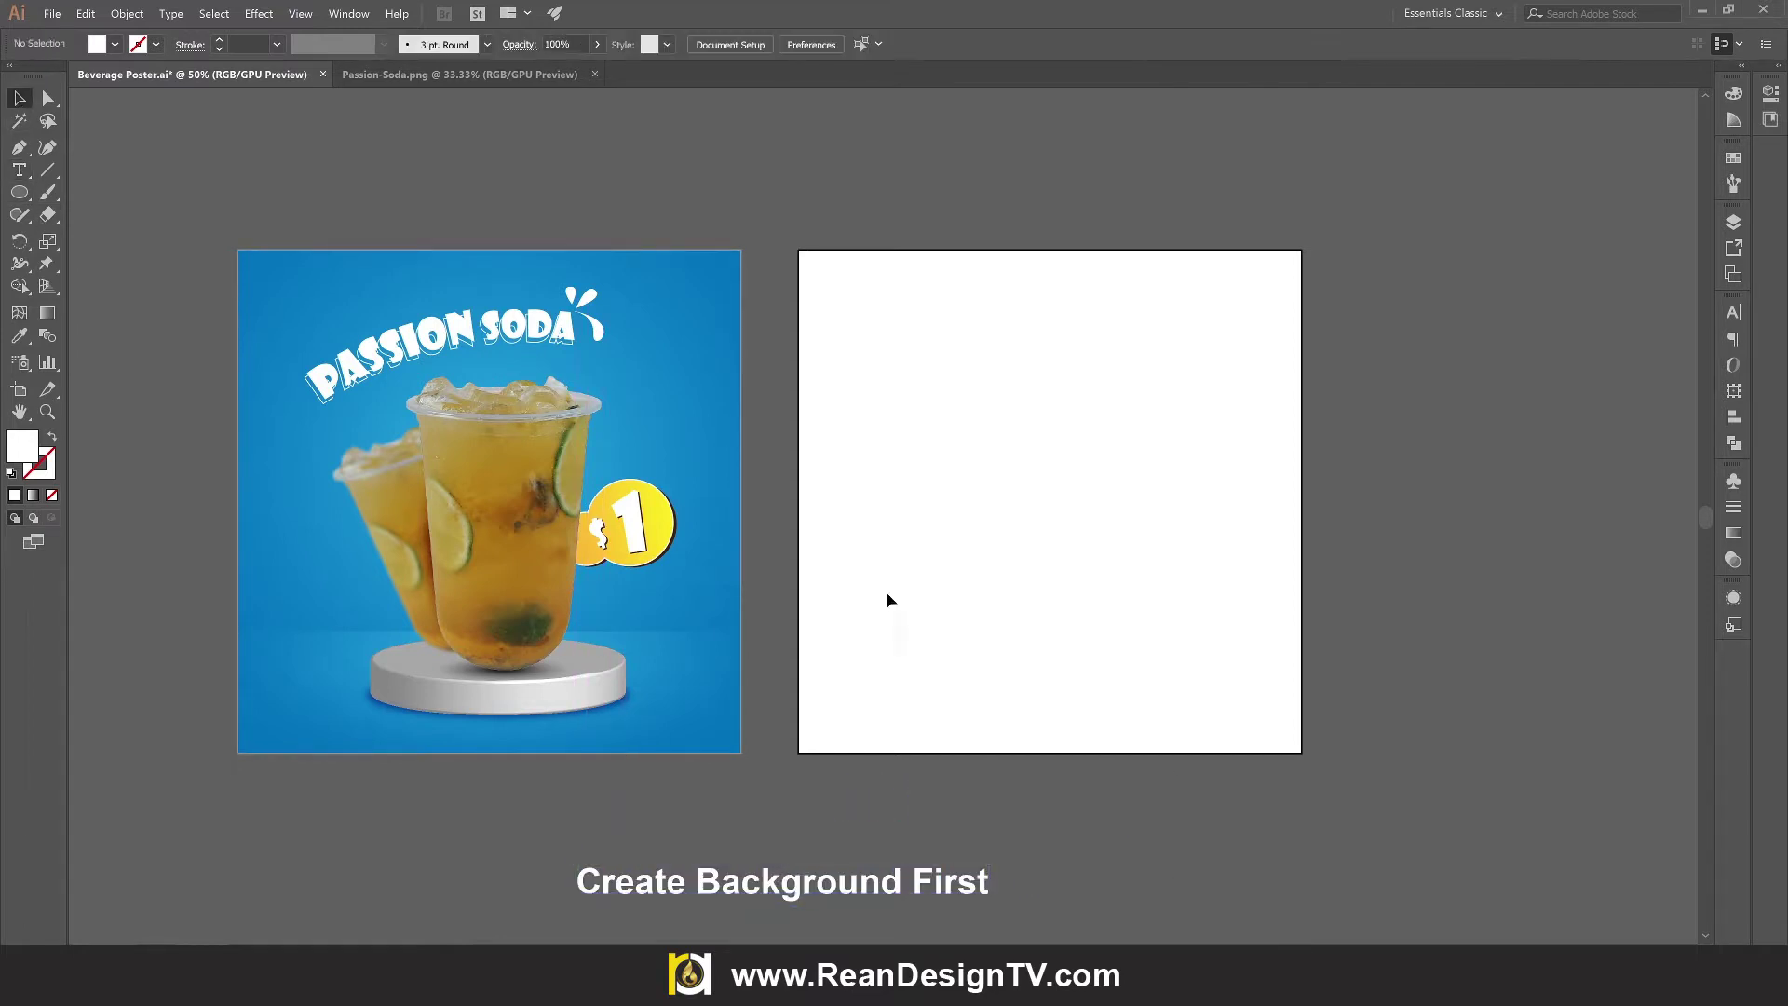
{"action": "scroll", "coordinate": [1084, 539], "scroll_direction": "up", "scroll_amount": 2}
{"action": "scroll", "coordinate": [1084, 539], "scroll_direction": "down", "scroll_amount": 2}
{"action": "scroll", "coordinate": [734, 527], "scroll_direction": "up", "scroll_amount": 1}
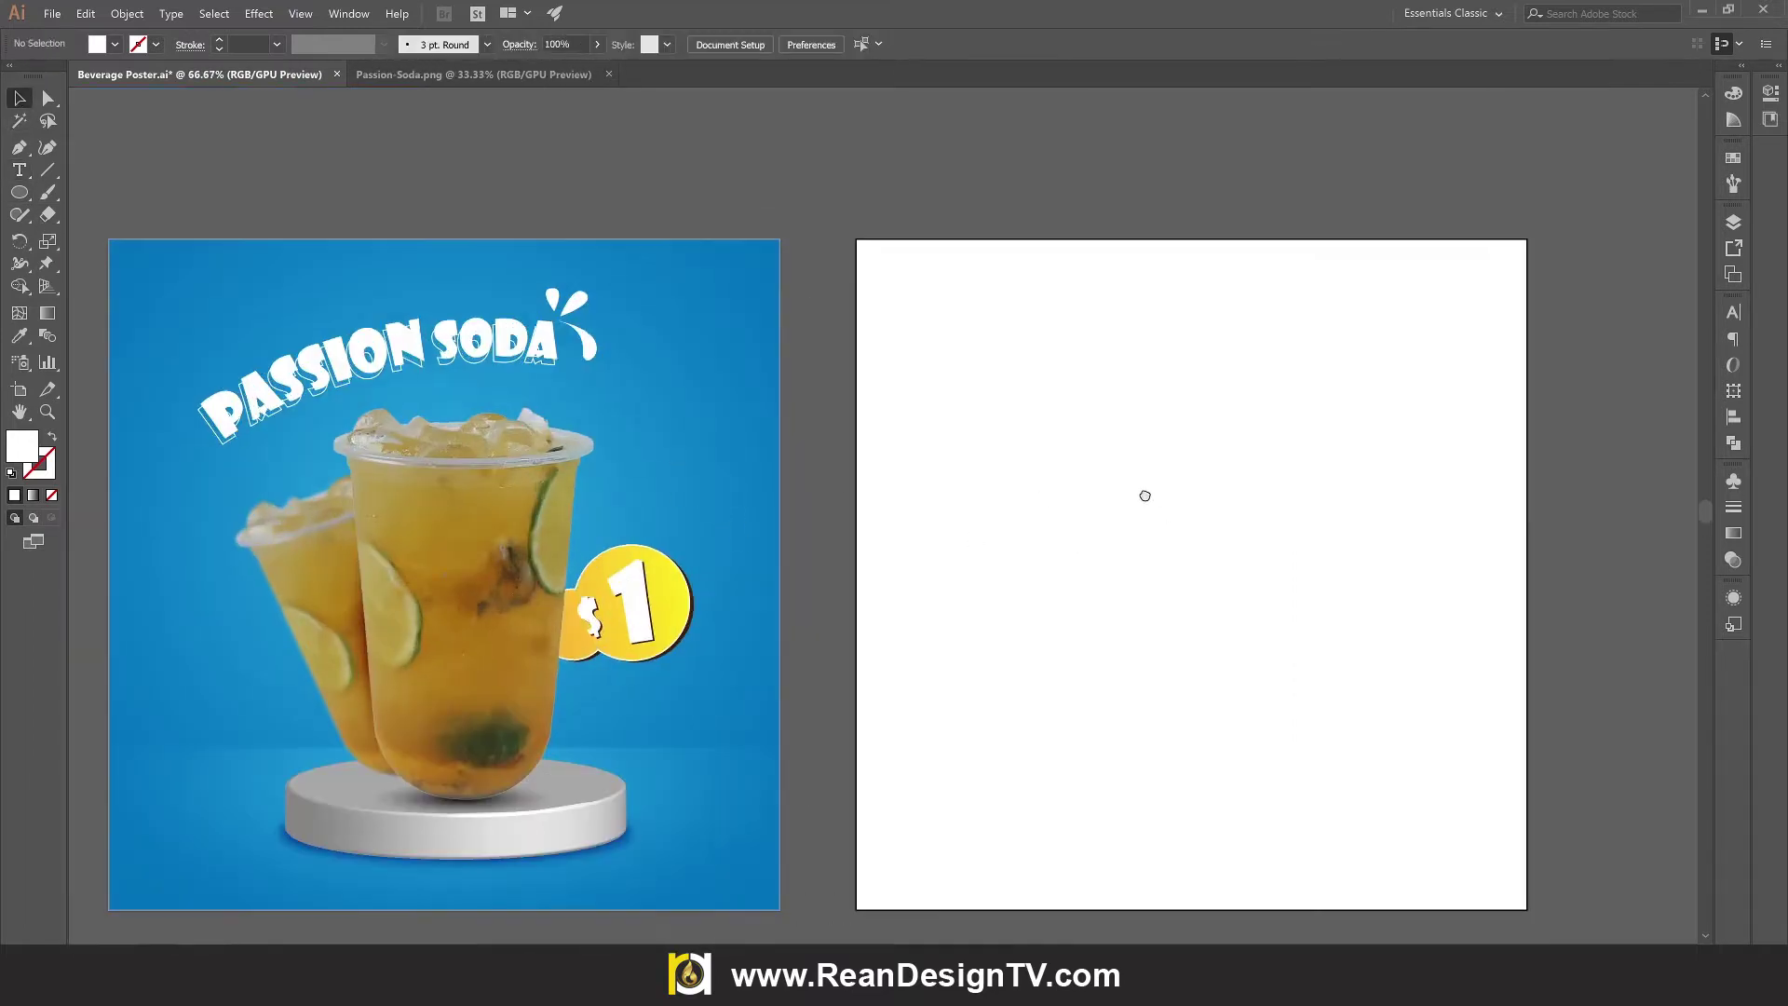
- Draw a rectangle covering the whole right artboard and give it a gradient fill
{"action": "left_click_drag", "start_coordinate": [302, 208], "coordinate": [389, 195]}
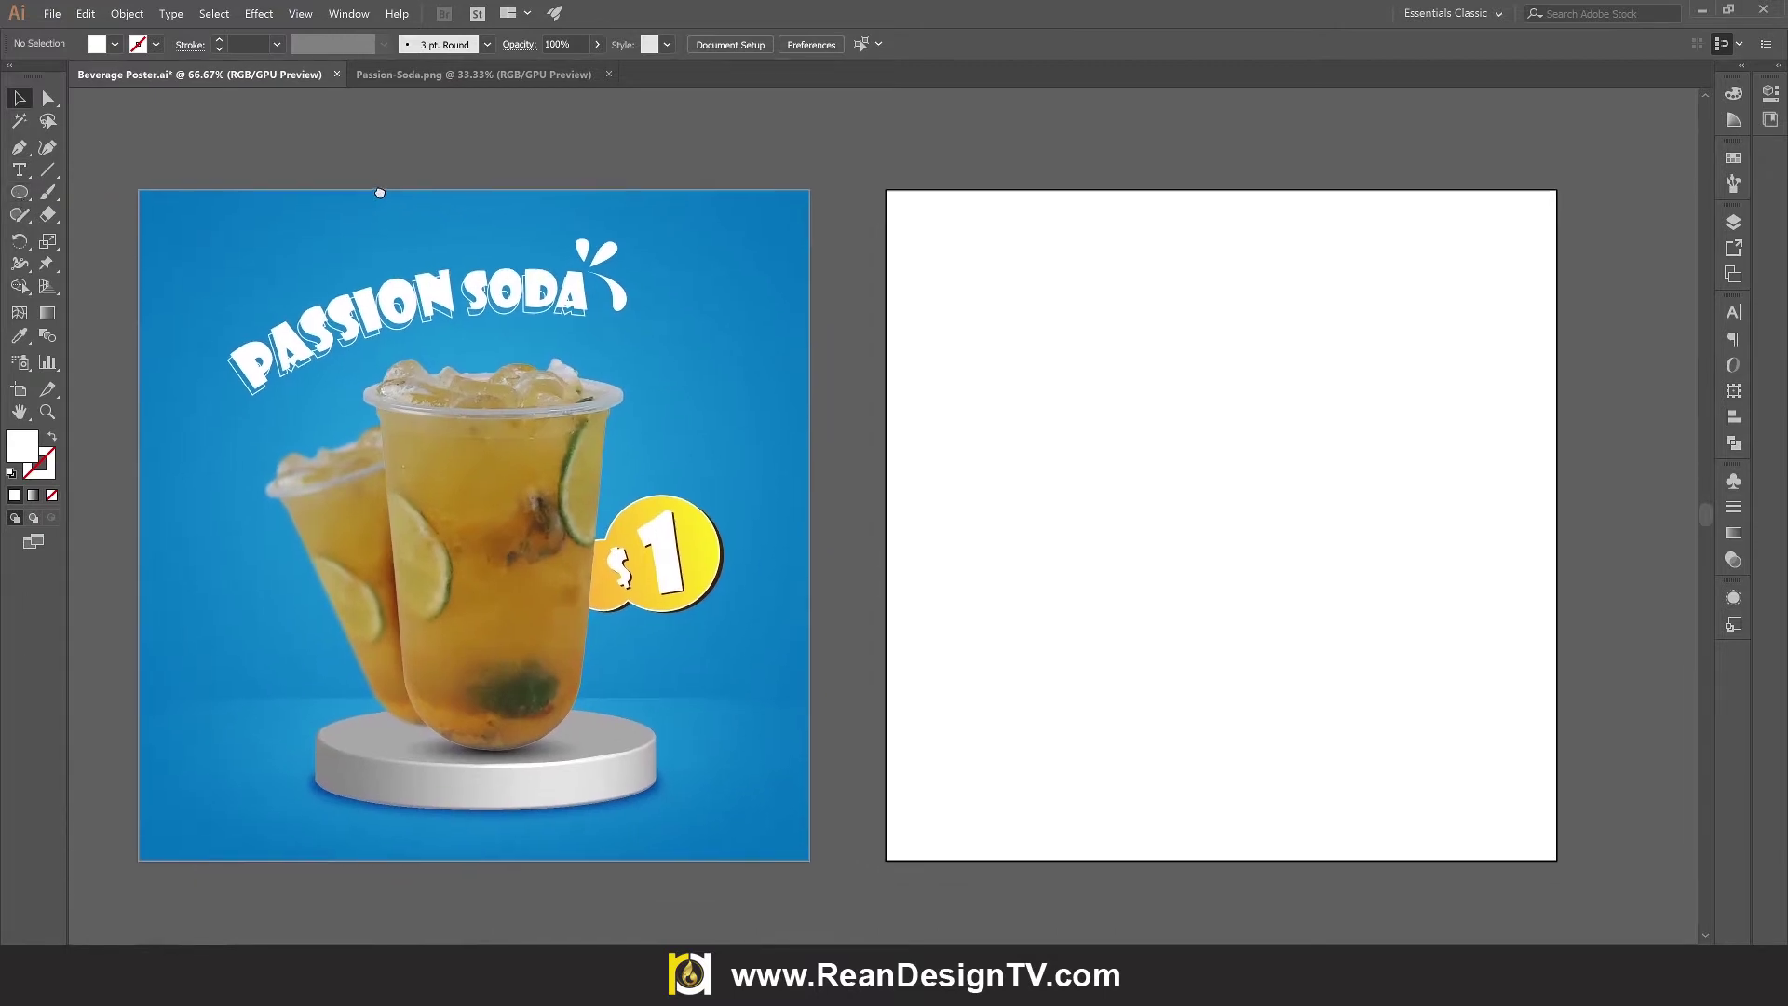
{"action": "left_click_drag", "start_coordinate": [18, 193], "coordinate": [103, 192]}
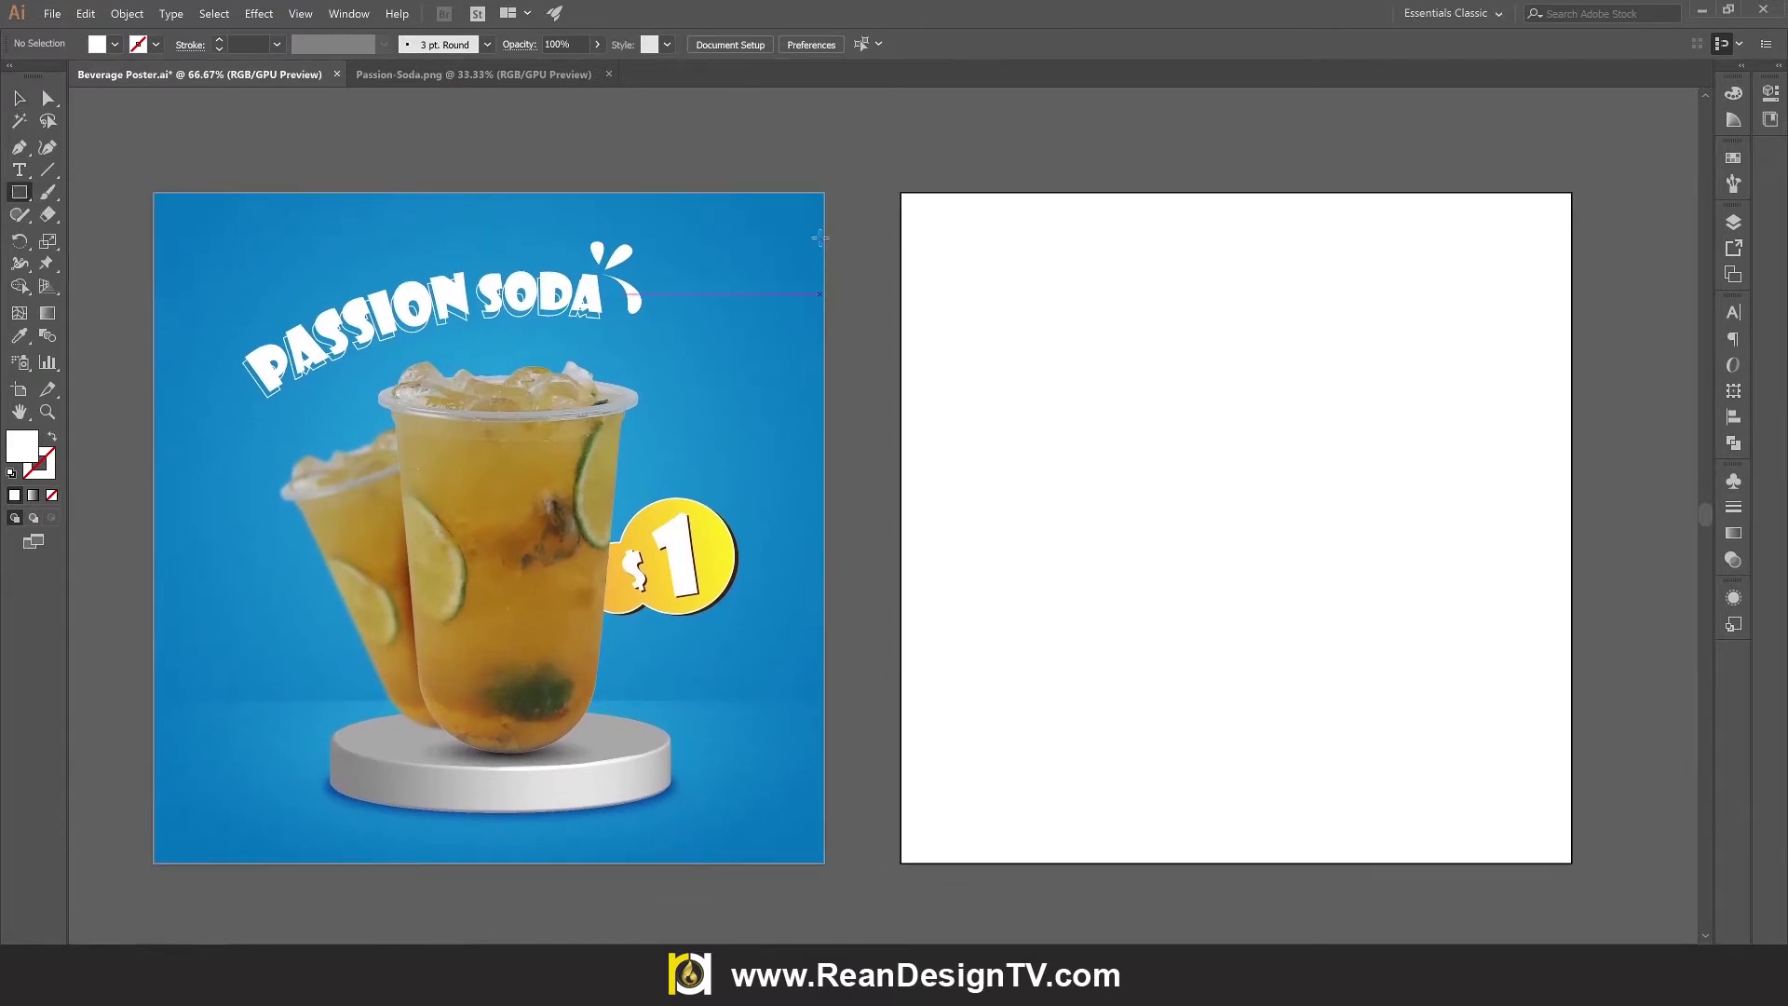
{"action": "left_click_drag", "start_coordinate": [901, 191], "coordinate": [1572, 863]}
{"action": "left_click", "coordinate": [114, 43]}
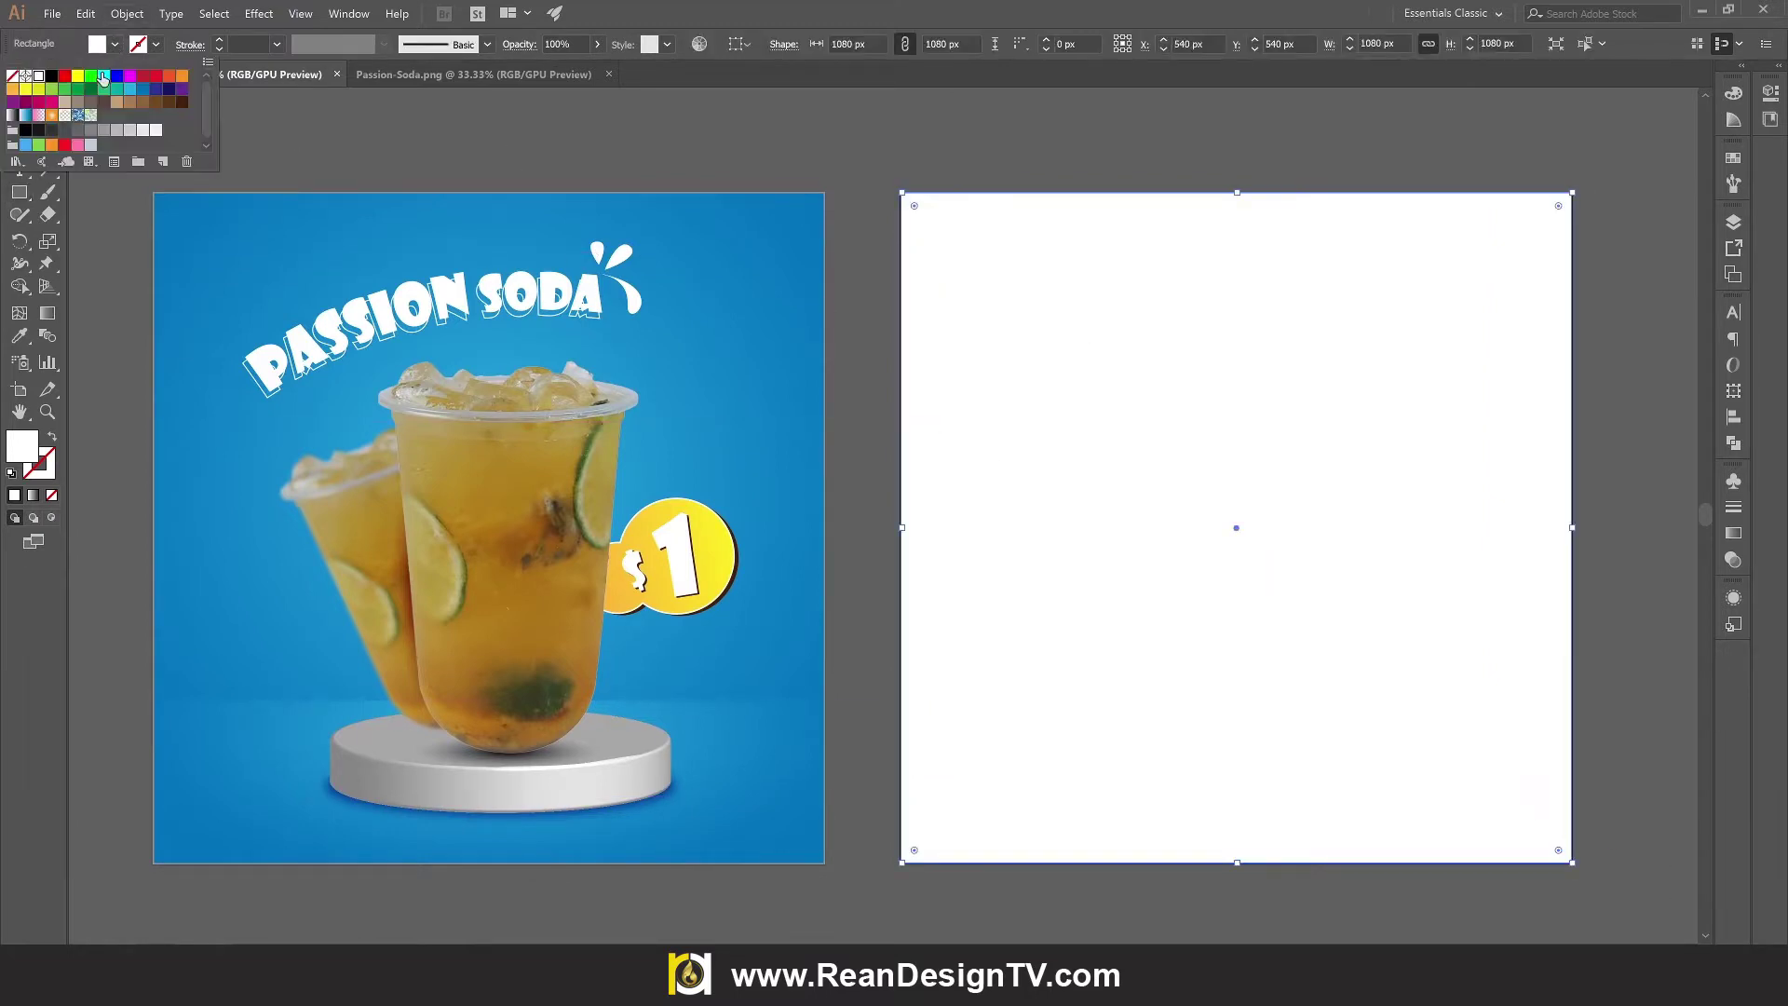
{"action": "left_click", "coordinate": [12, 115]}
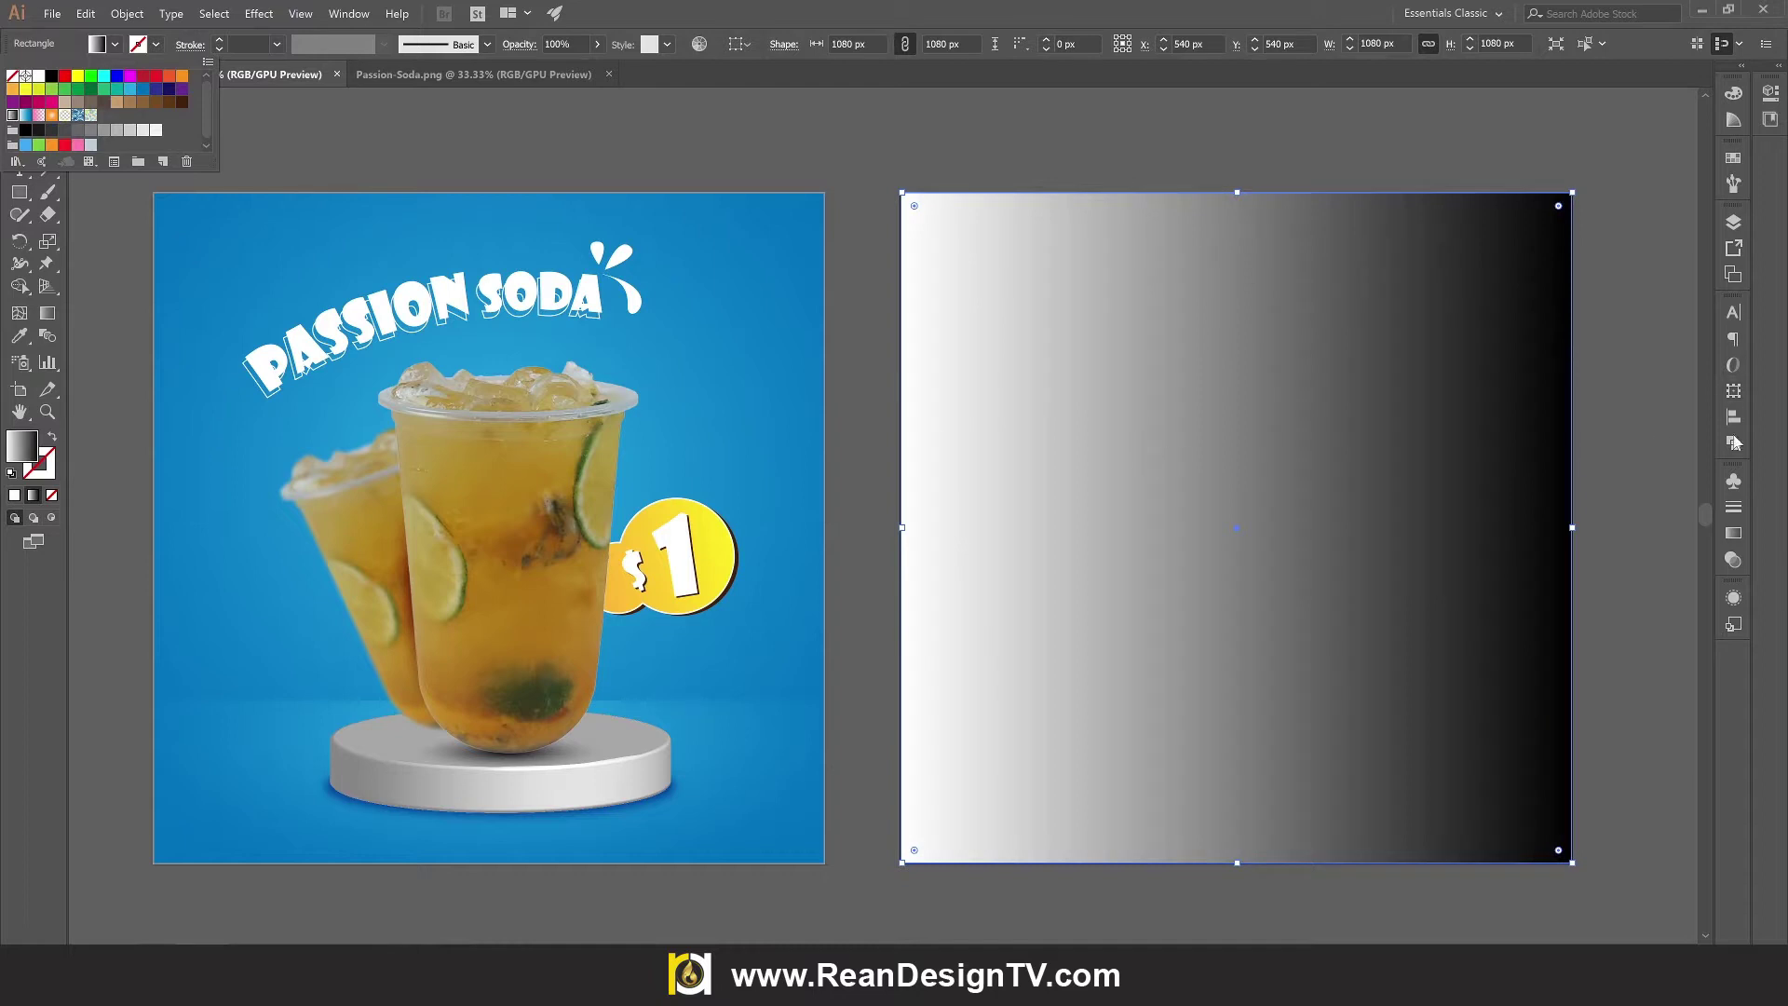
{"action": "left_click", "coordinate": [1743, 534]}
- Make the gradient radial and colour both its stops blue
{"action": "left_click", "coordinate": [1733, 538]}
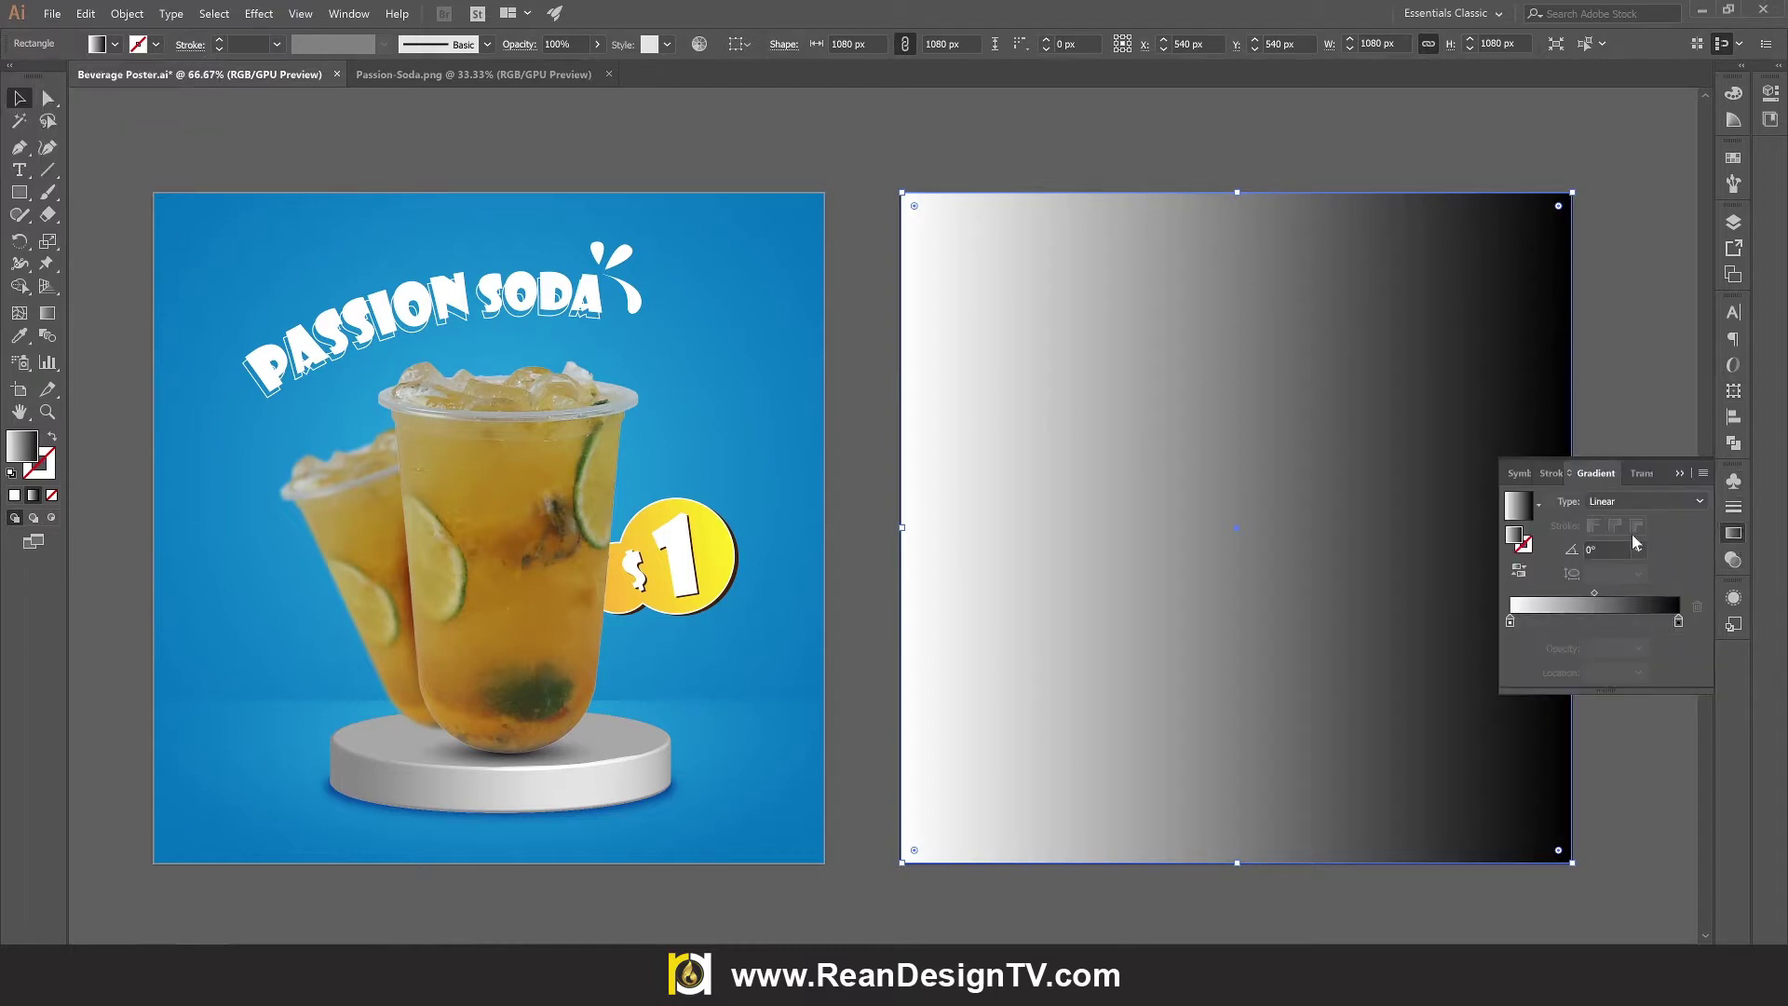
{"action": "left_click", "coordinate": [1643, 505]}
{"action": "left_click", "coordinate": [1646, 538]}
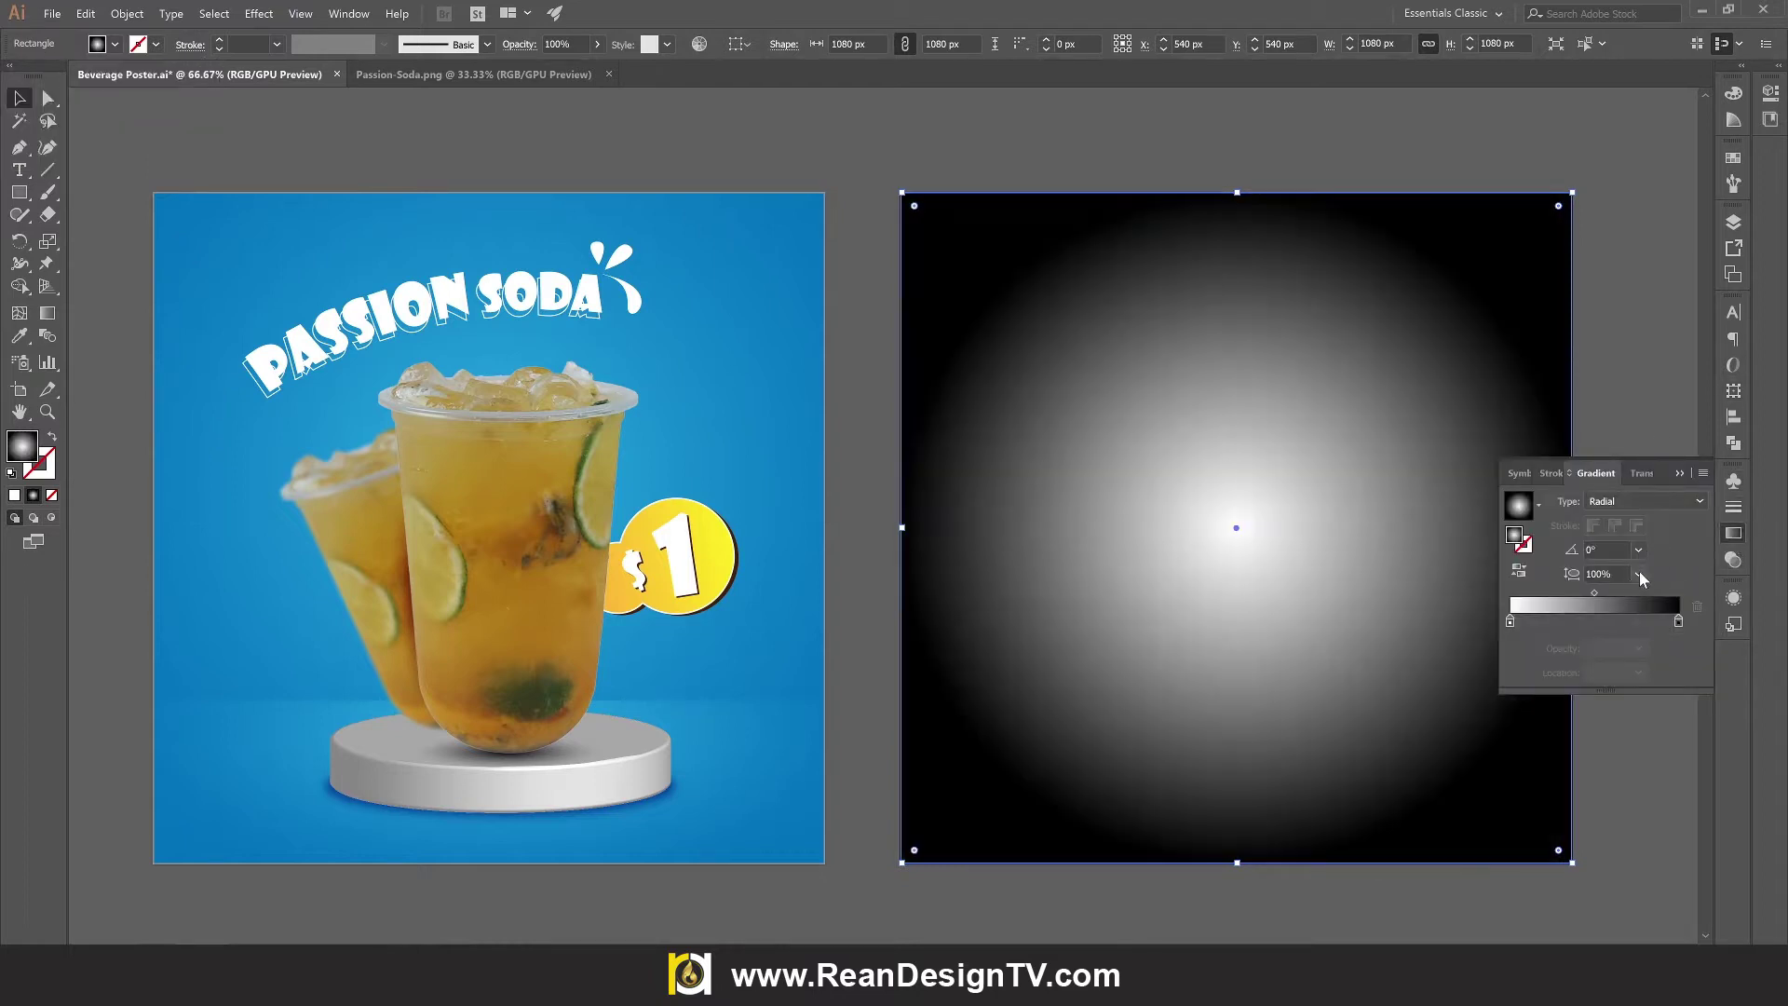
{"action": "double_click", "coordinate": [1679, 621]}
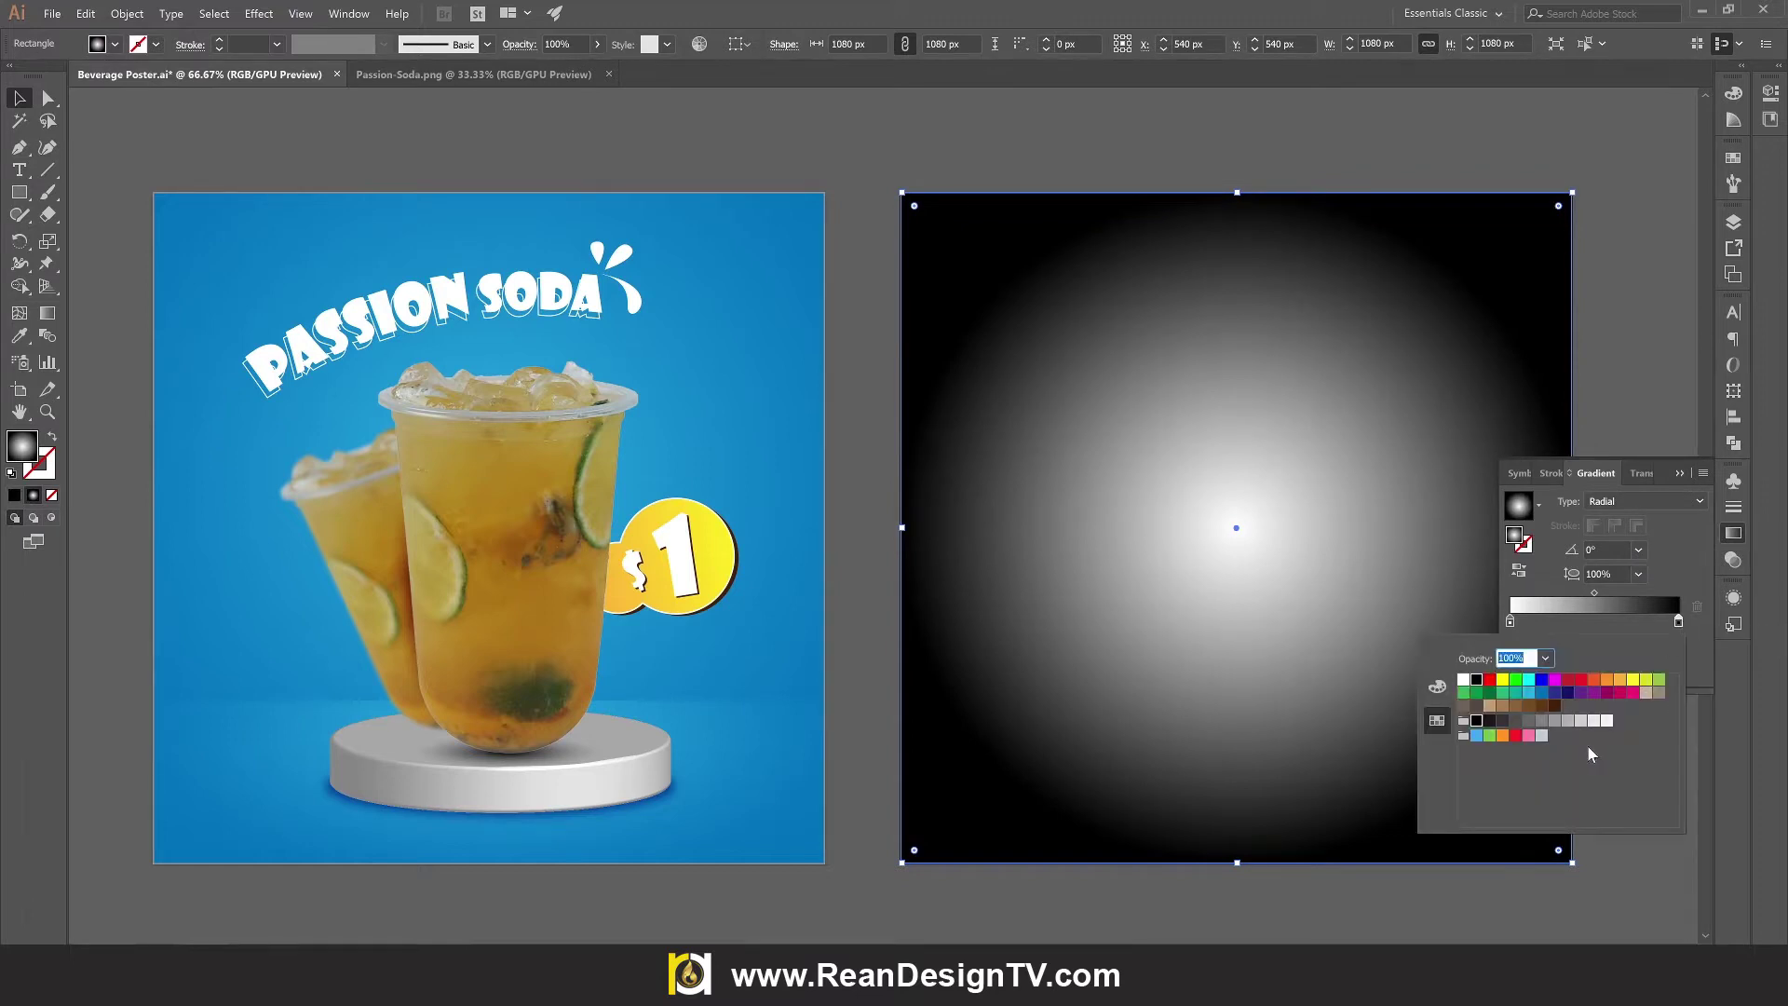
{"action": "left_click", "coordinate": [1542, 692]}
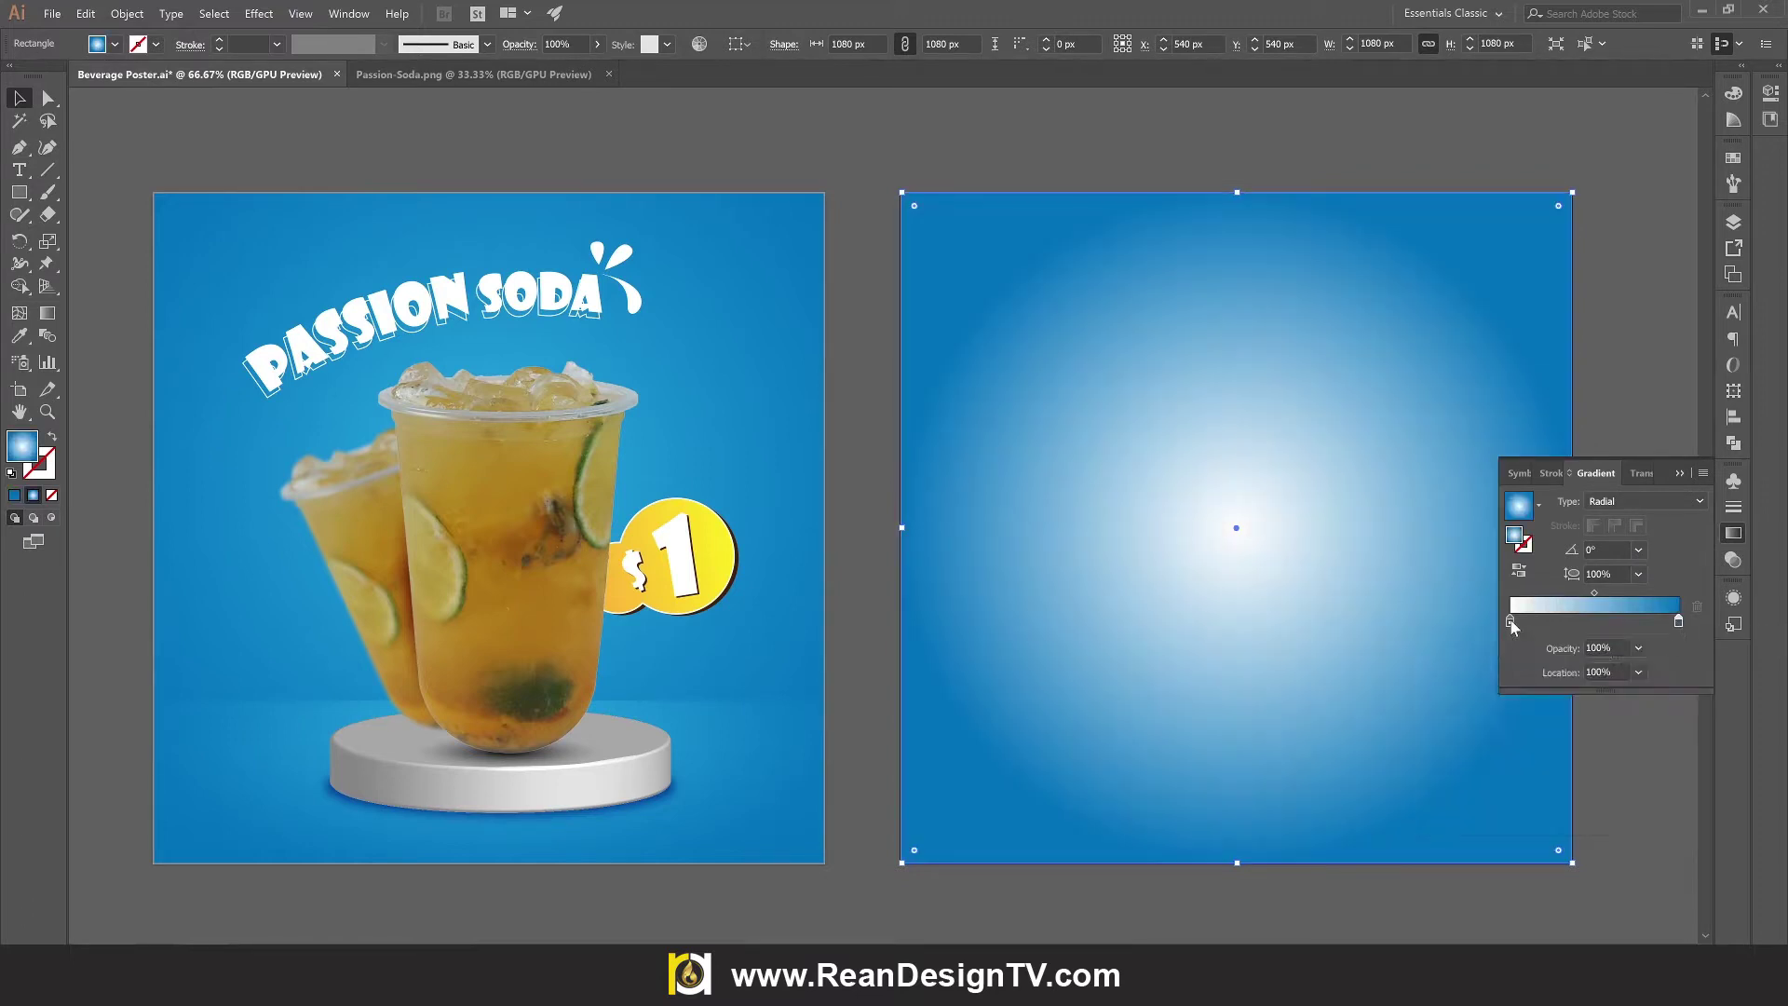
{"action": "double_click", "coordinate": [1510, 622]}
{"action": "left_click", "coordinate": [1528, 692]}
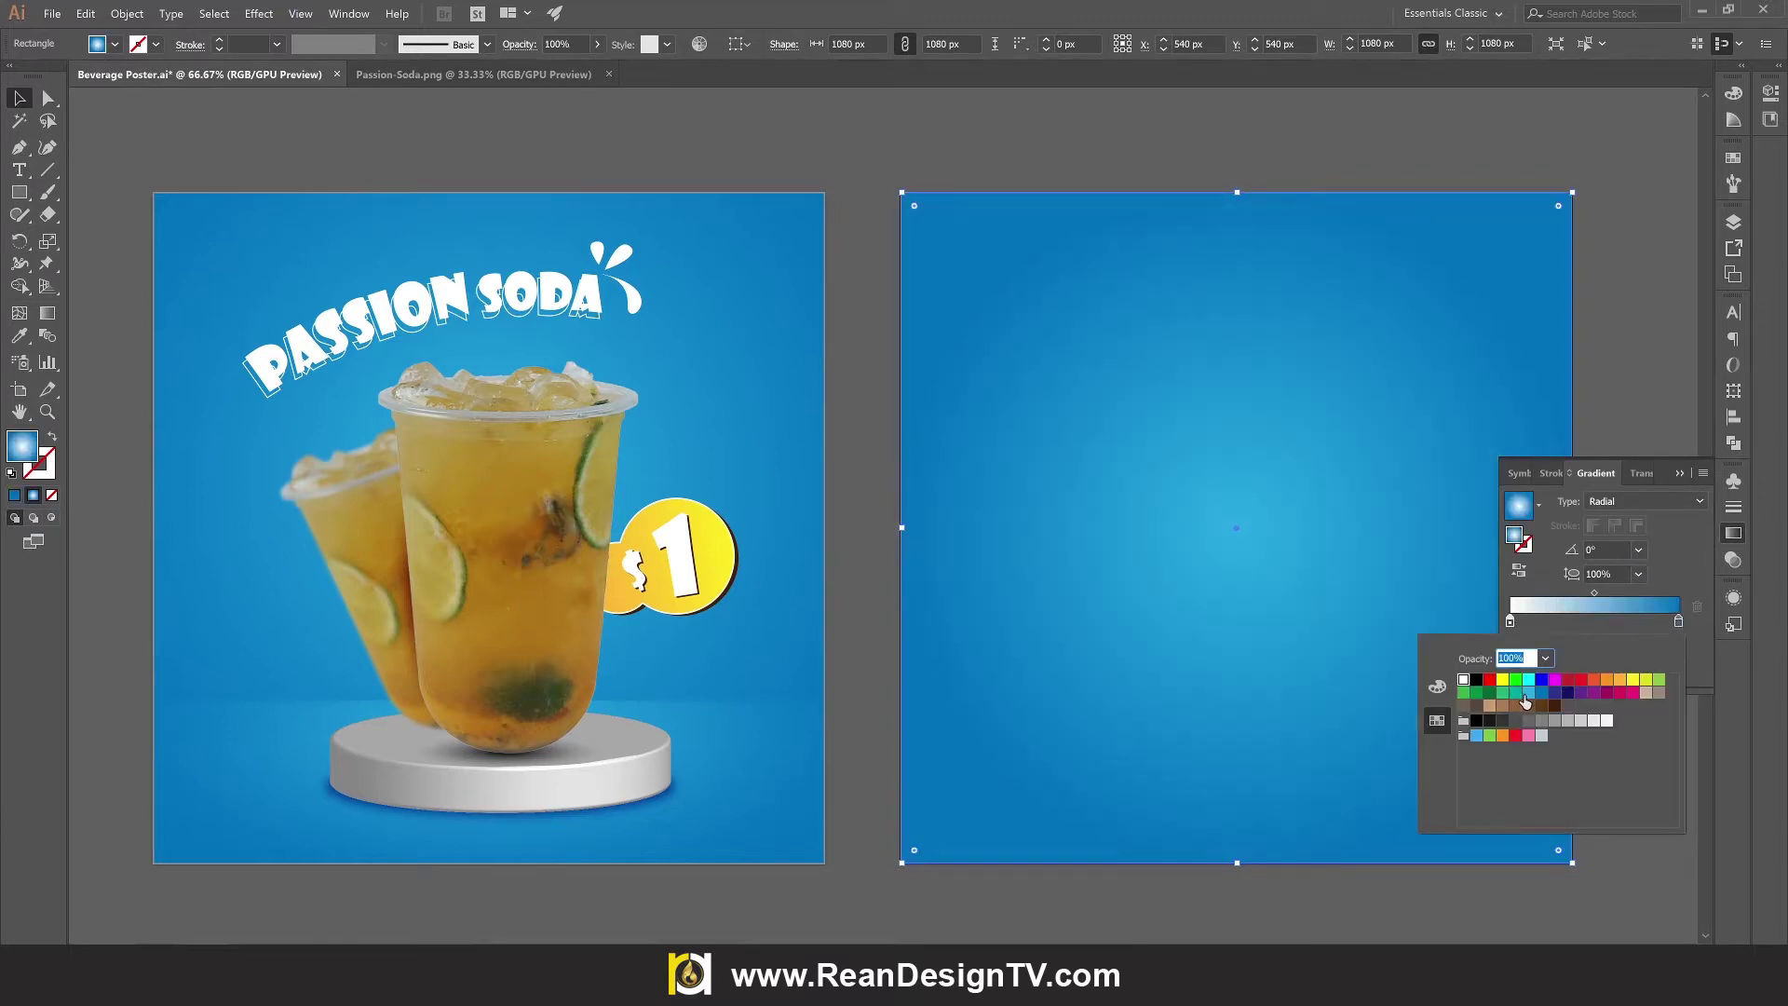
{"action": "left_click", "coordinate": [1674, 467]}
{"action": "left_click", "coordinate": [1553, 564]}
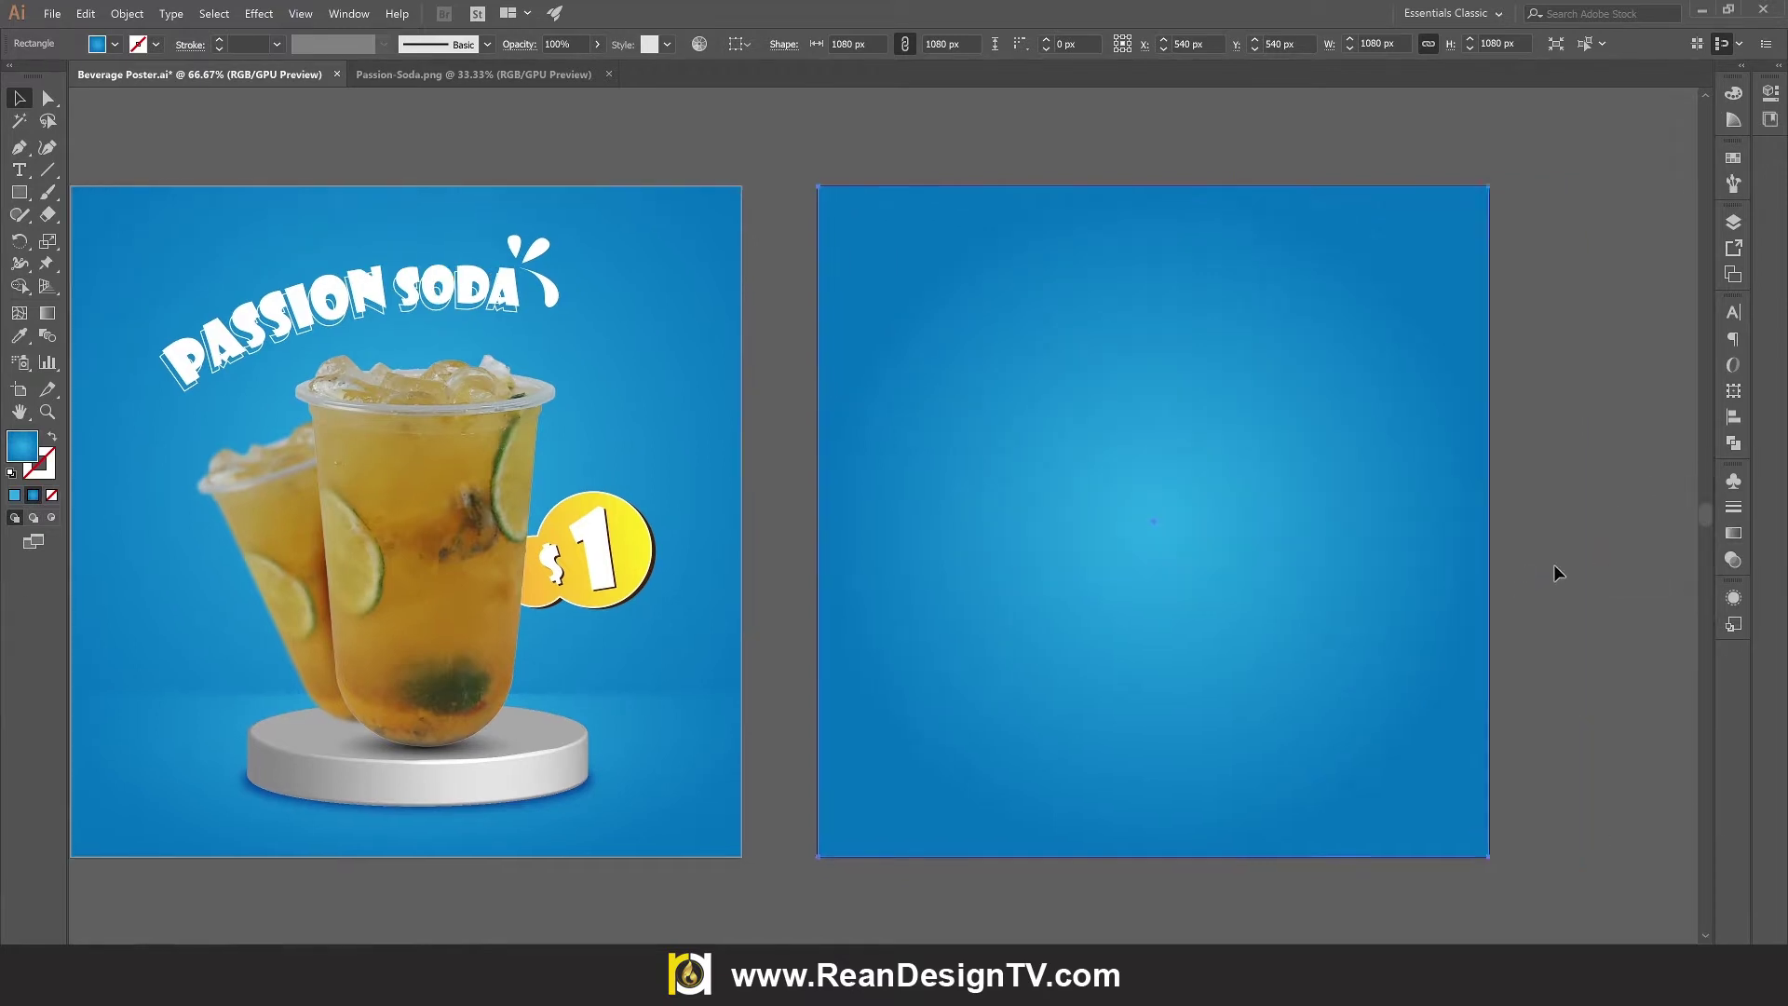
- Widen the background's radial gradient past the artboard edge with the Gradient tool
{"action": "left_click", "coordinate": [1101, 518]}
{"action": "key", "text": "g"}
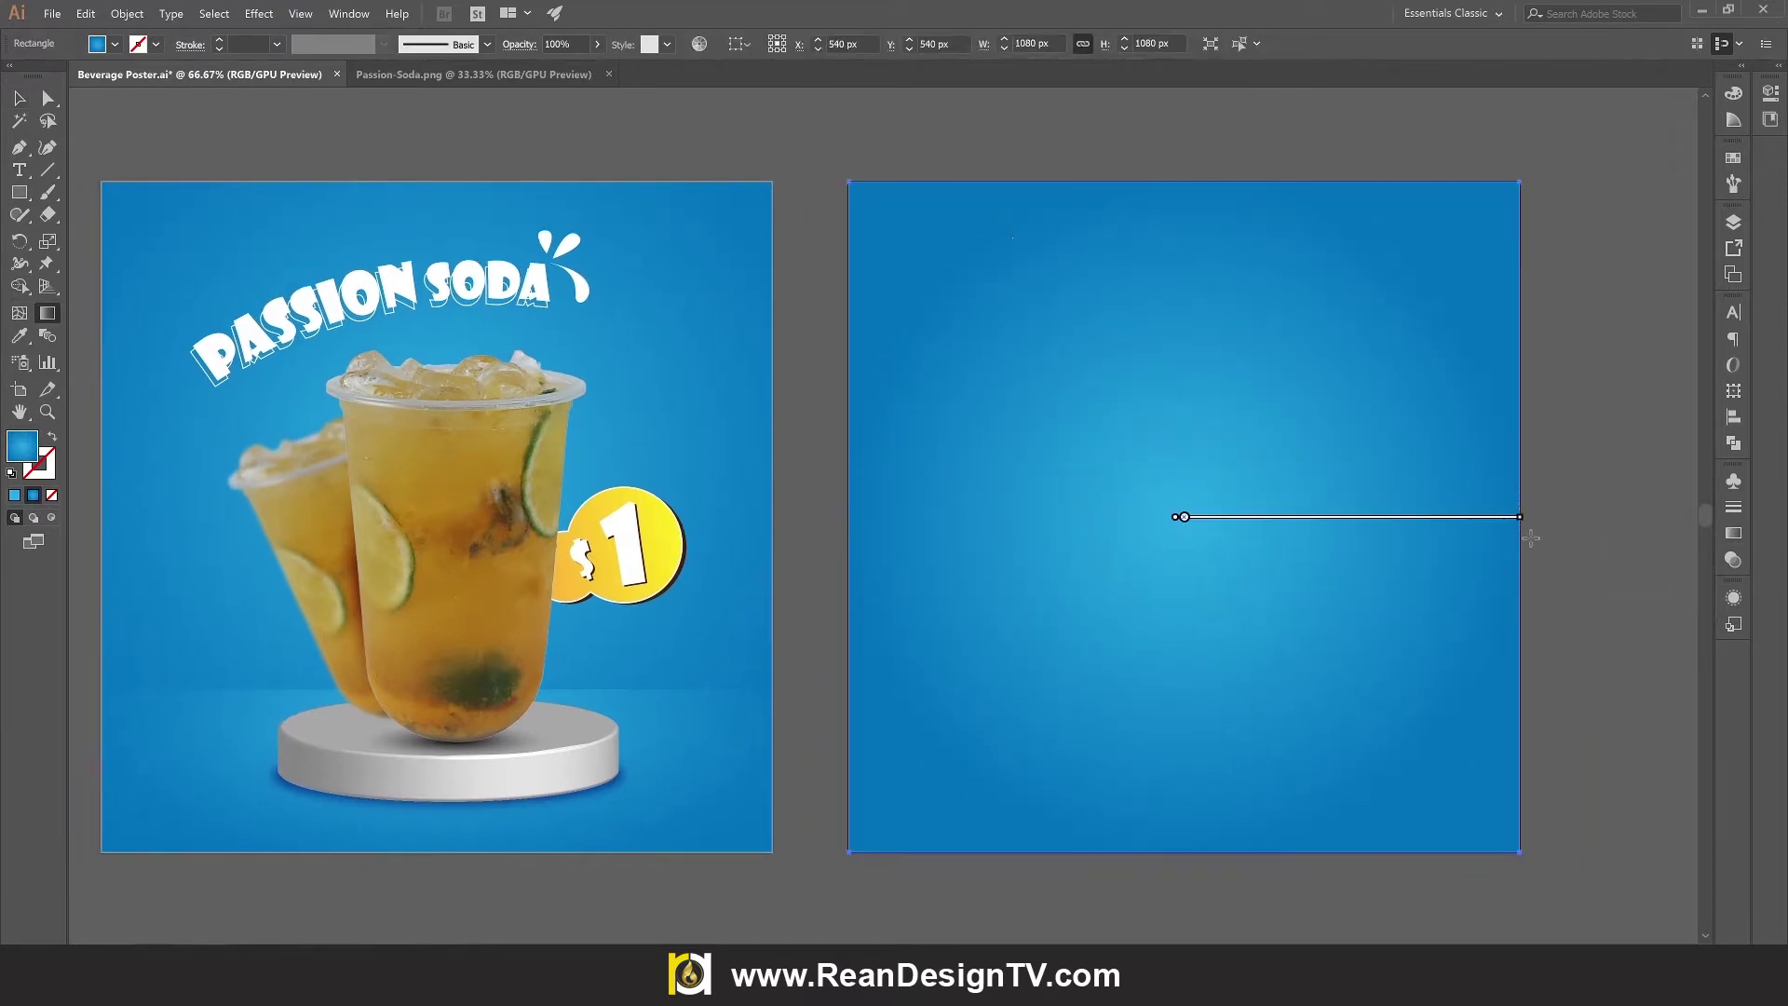
{"action": "left_click_drag", "start_coordinate": [1520, 517], "coordinate": [1622, 518]}
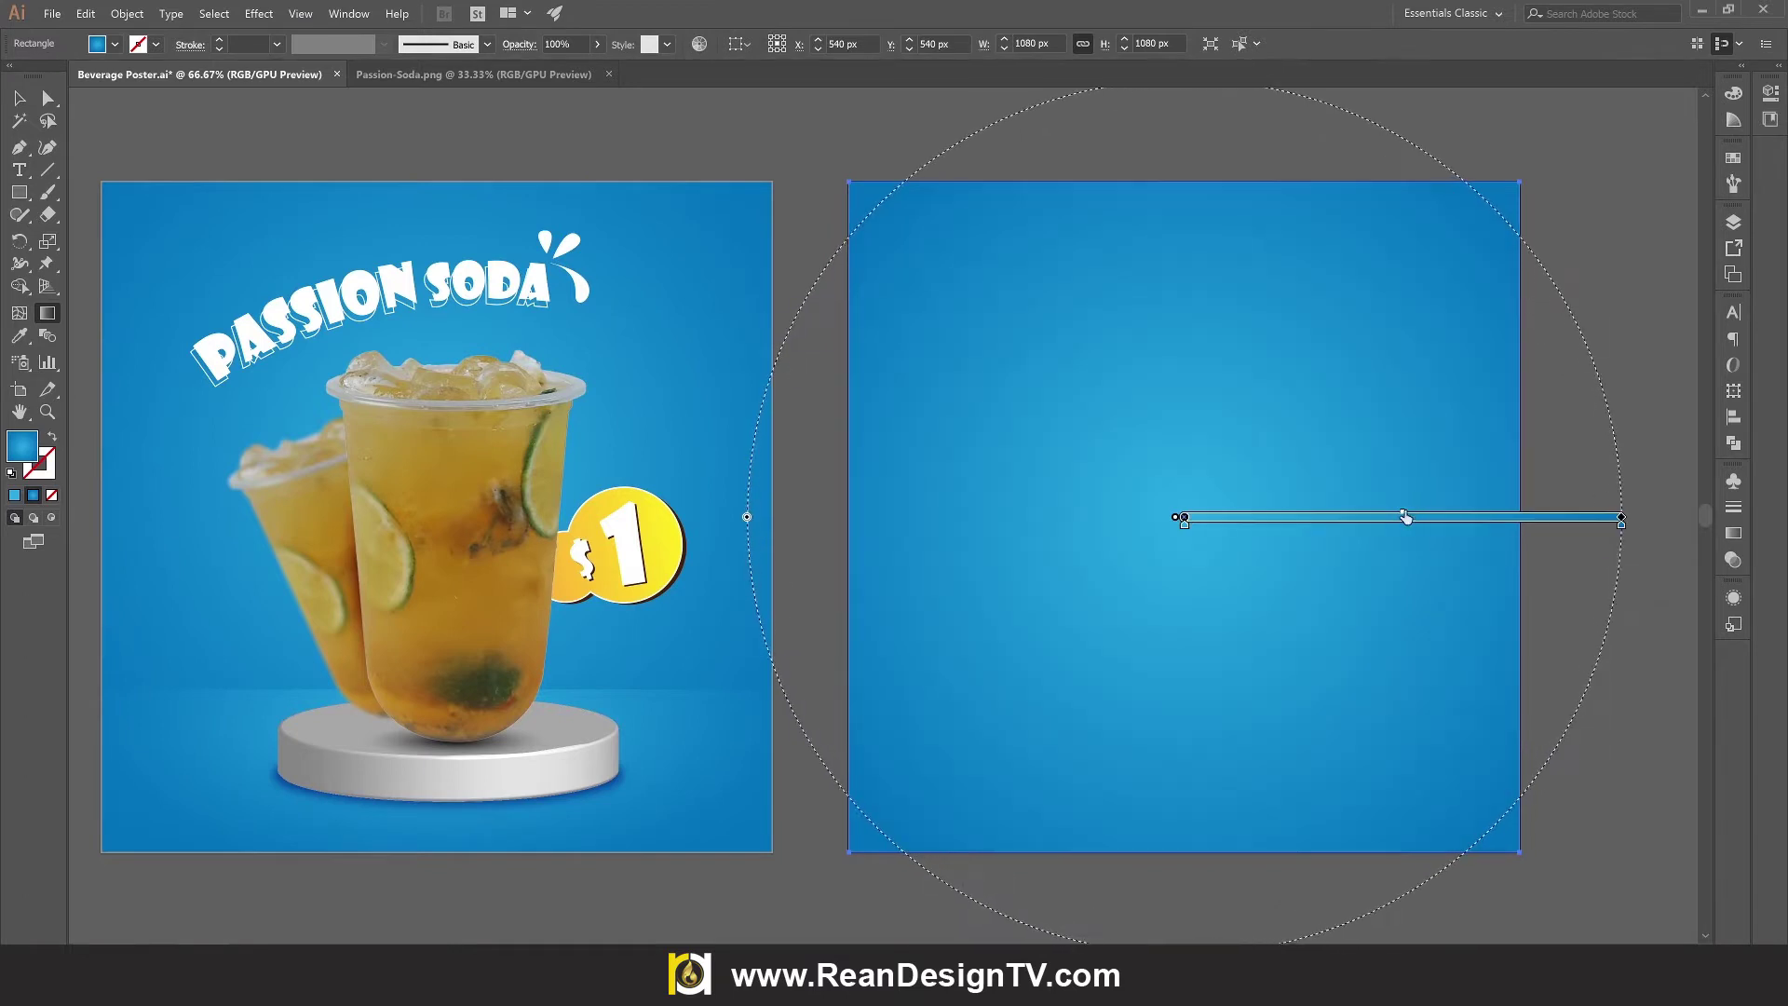
{"action": "key", "text": "v"}
- Change the caption beneath the artboards to read 'Press G'
{"action": "scroll", "coordinate": [1025, 652], "scroll_direction": "down", "scroll_amount": 3}
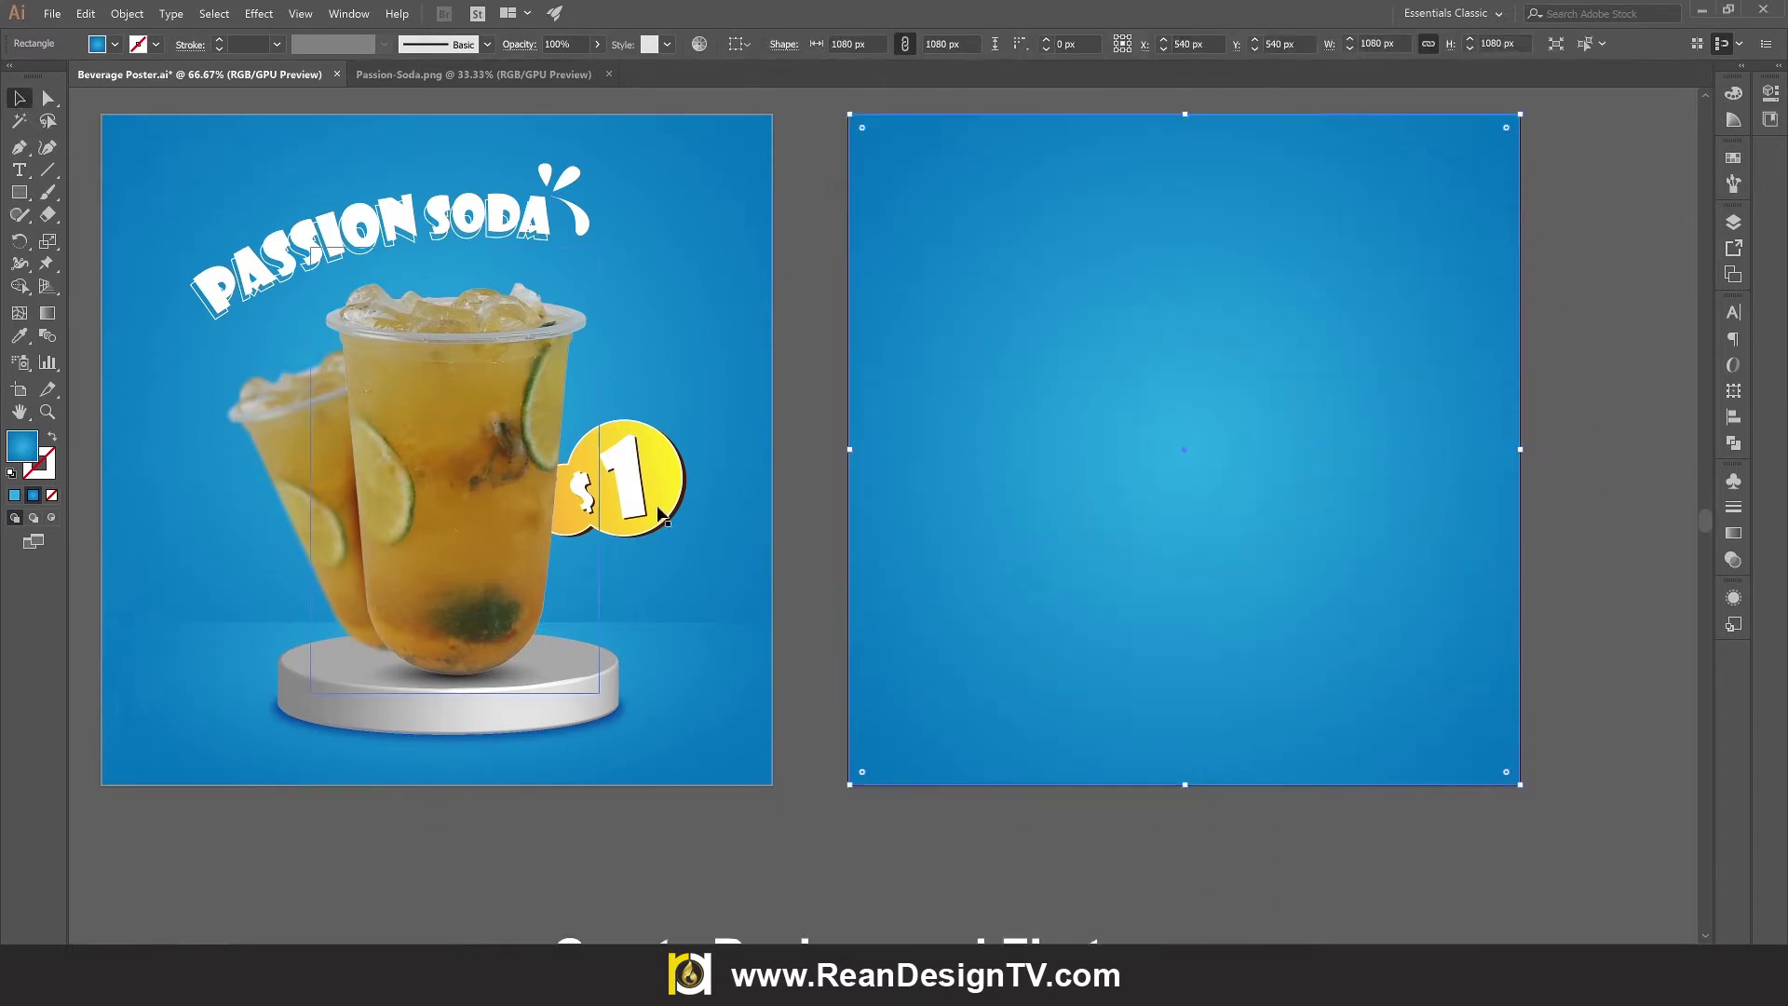
{"action": "left_click_drag", "start_coordinate": [827, 872], "coordinate": [1178, 789]}
{"action": "key", "text": "t"}
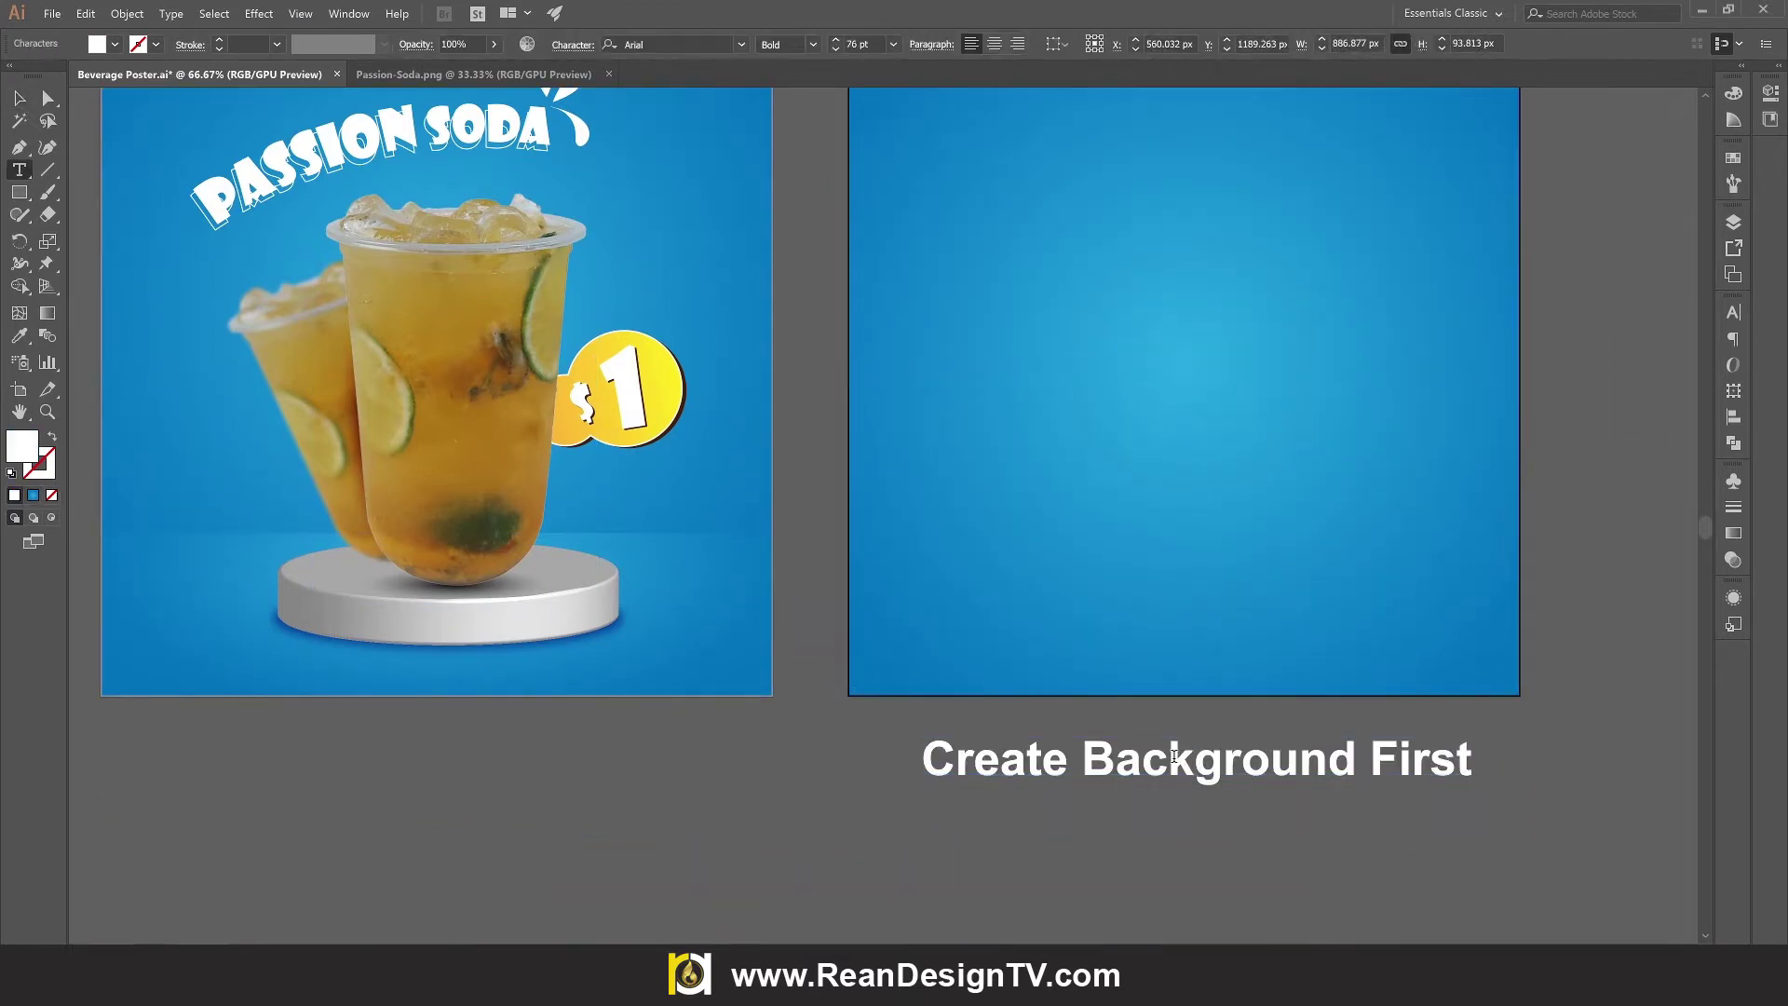
{"action": "triple_click", "coordinate": [1174, 780]}
{"action": "type", "text": "Press"}
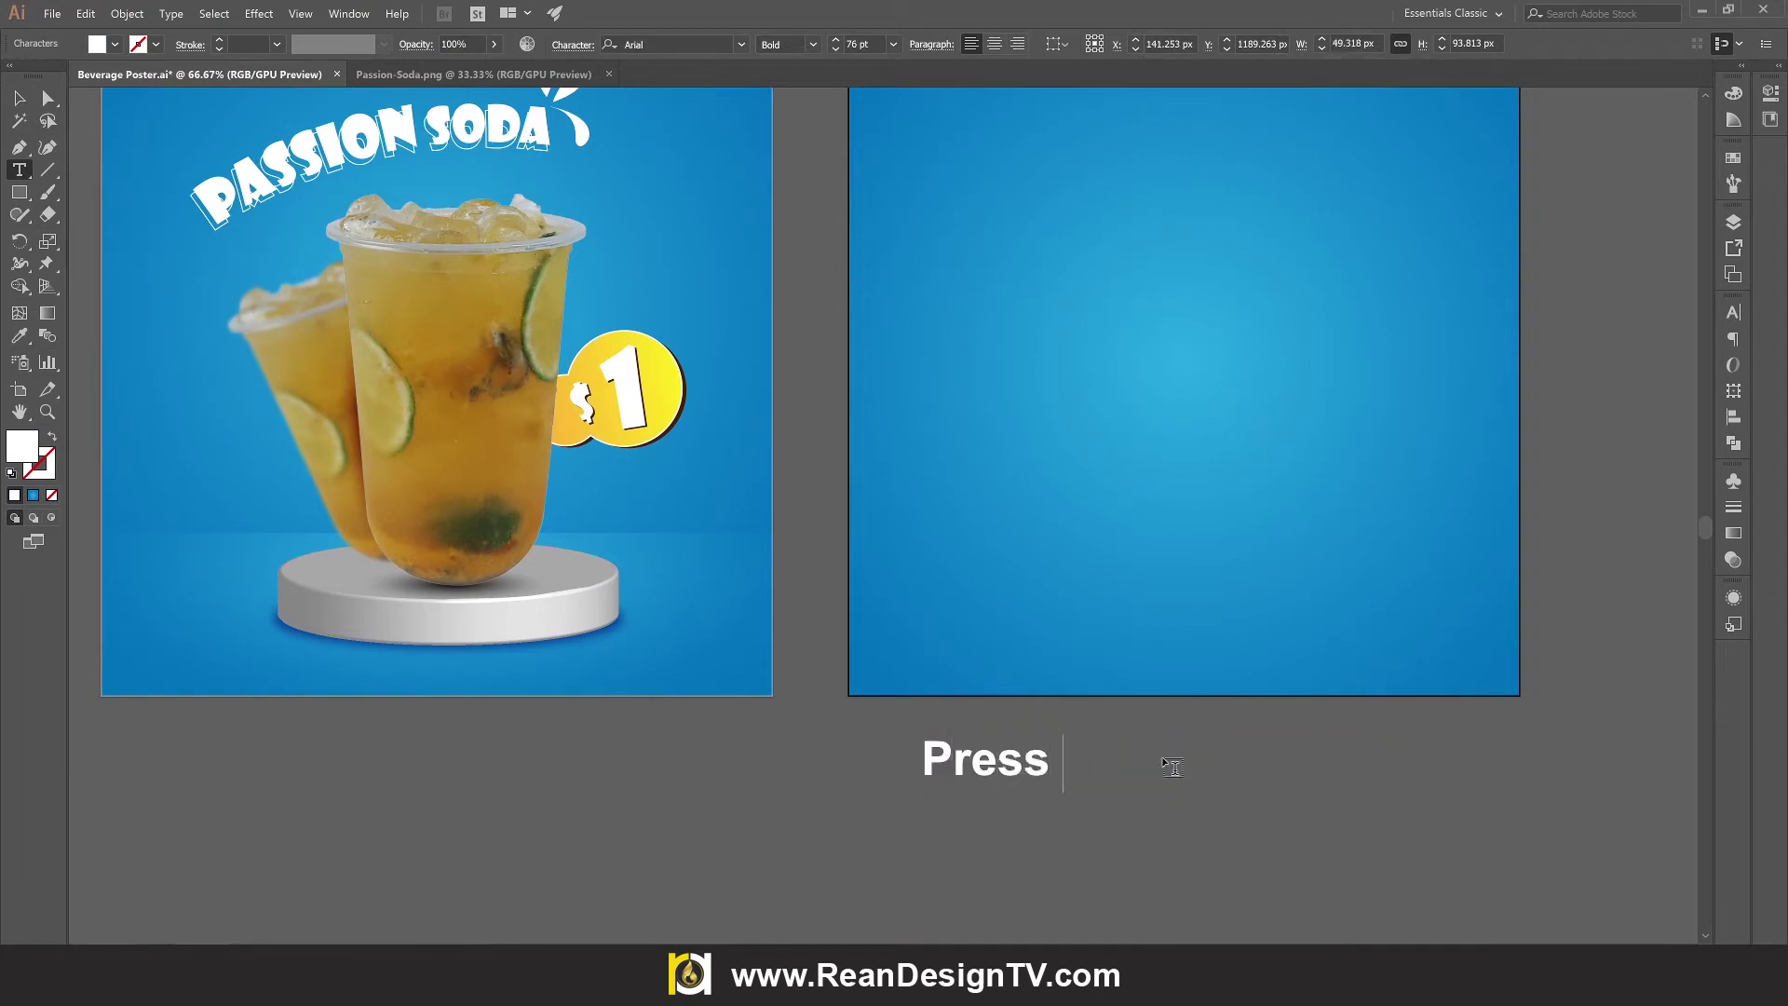
{"action": "type", "text": " G"}
{"action": "key", "text": "Escape"}
{"action": "scroll", "coordinate": [1031, 536], "scroll_direction": "up", "scroll_amount": 2}
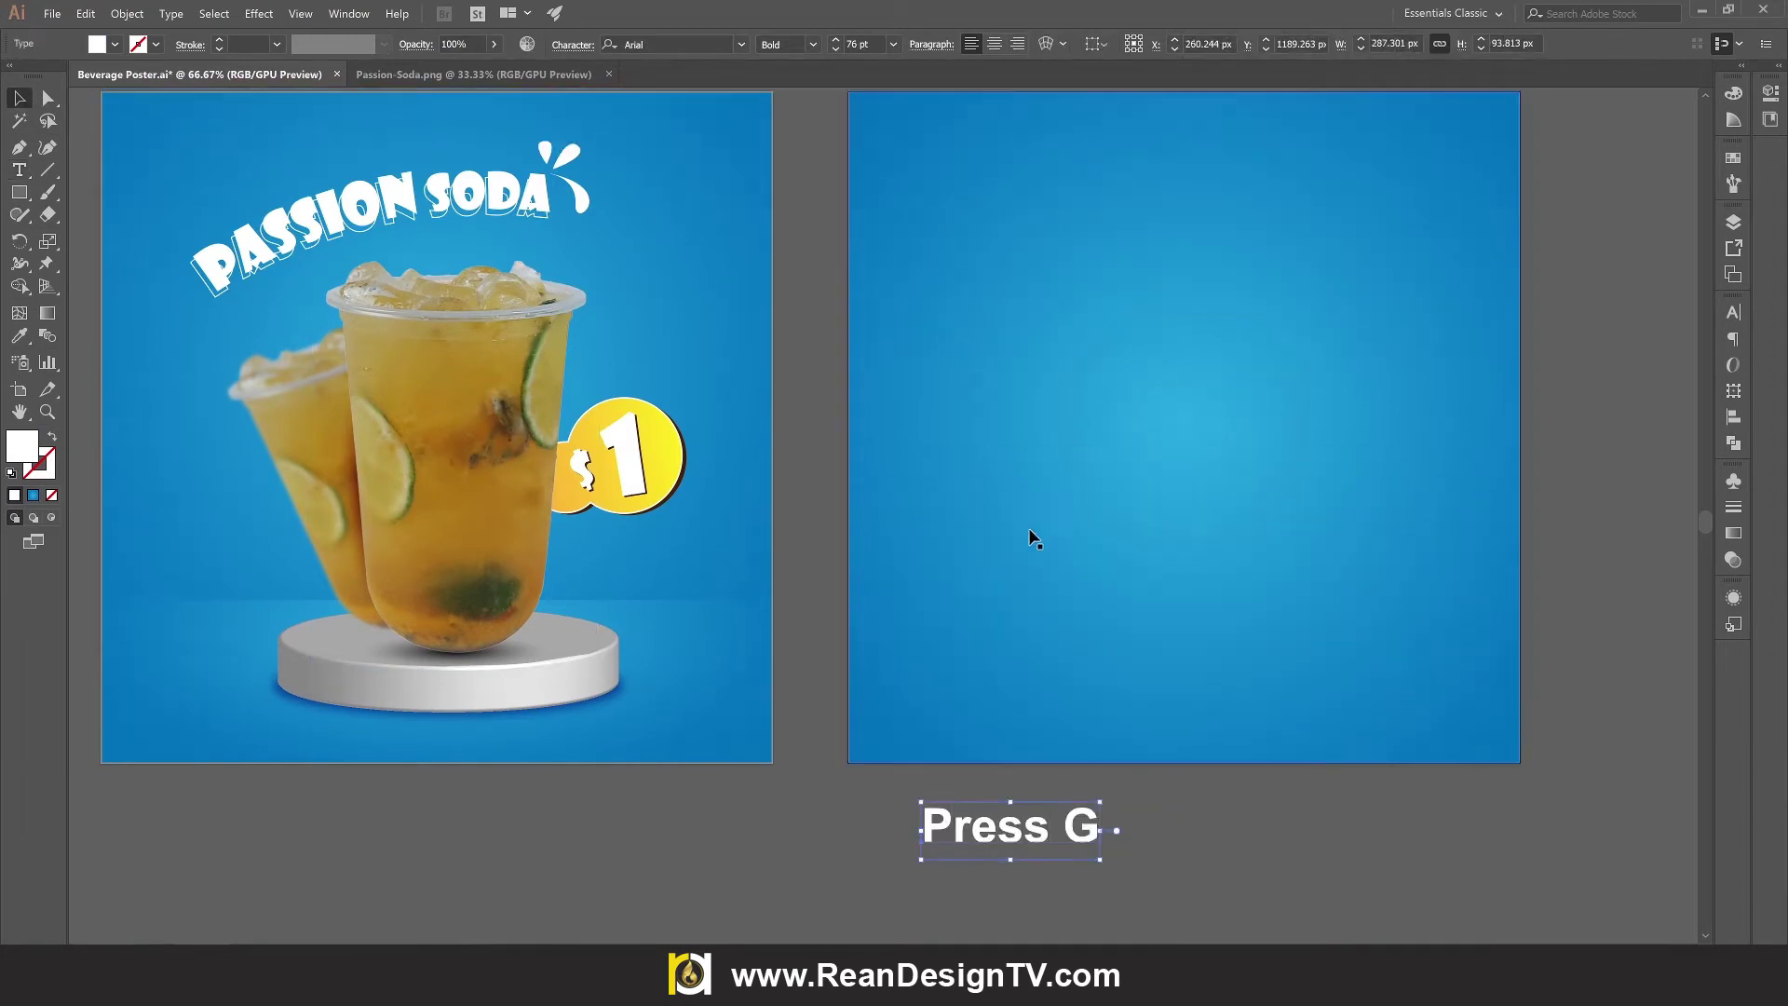
- Move the background's radial glow slightly upward with the Gradient tool
{"action": "left_click", "coordinate": [1189, 445]}
{"action": "key", "text": "g"}
{"action": "scroll", "coordinate": [1188, 446], "scroll_direction": "up", "scroll_amount": 1}
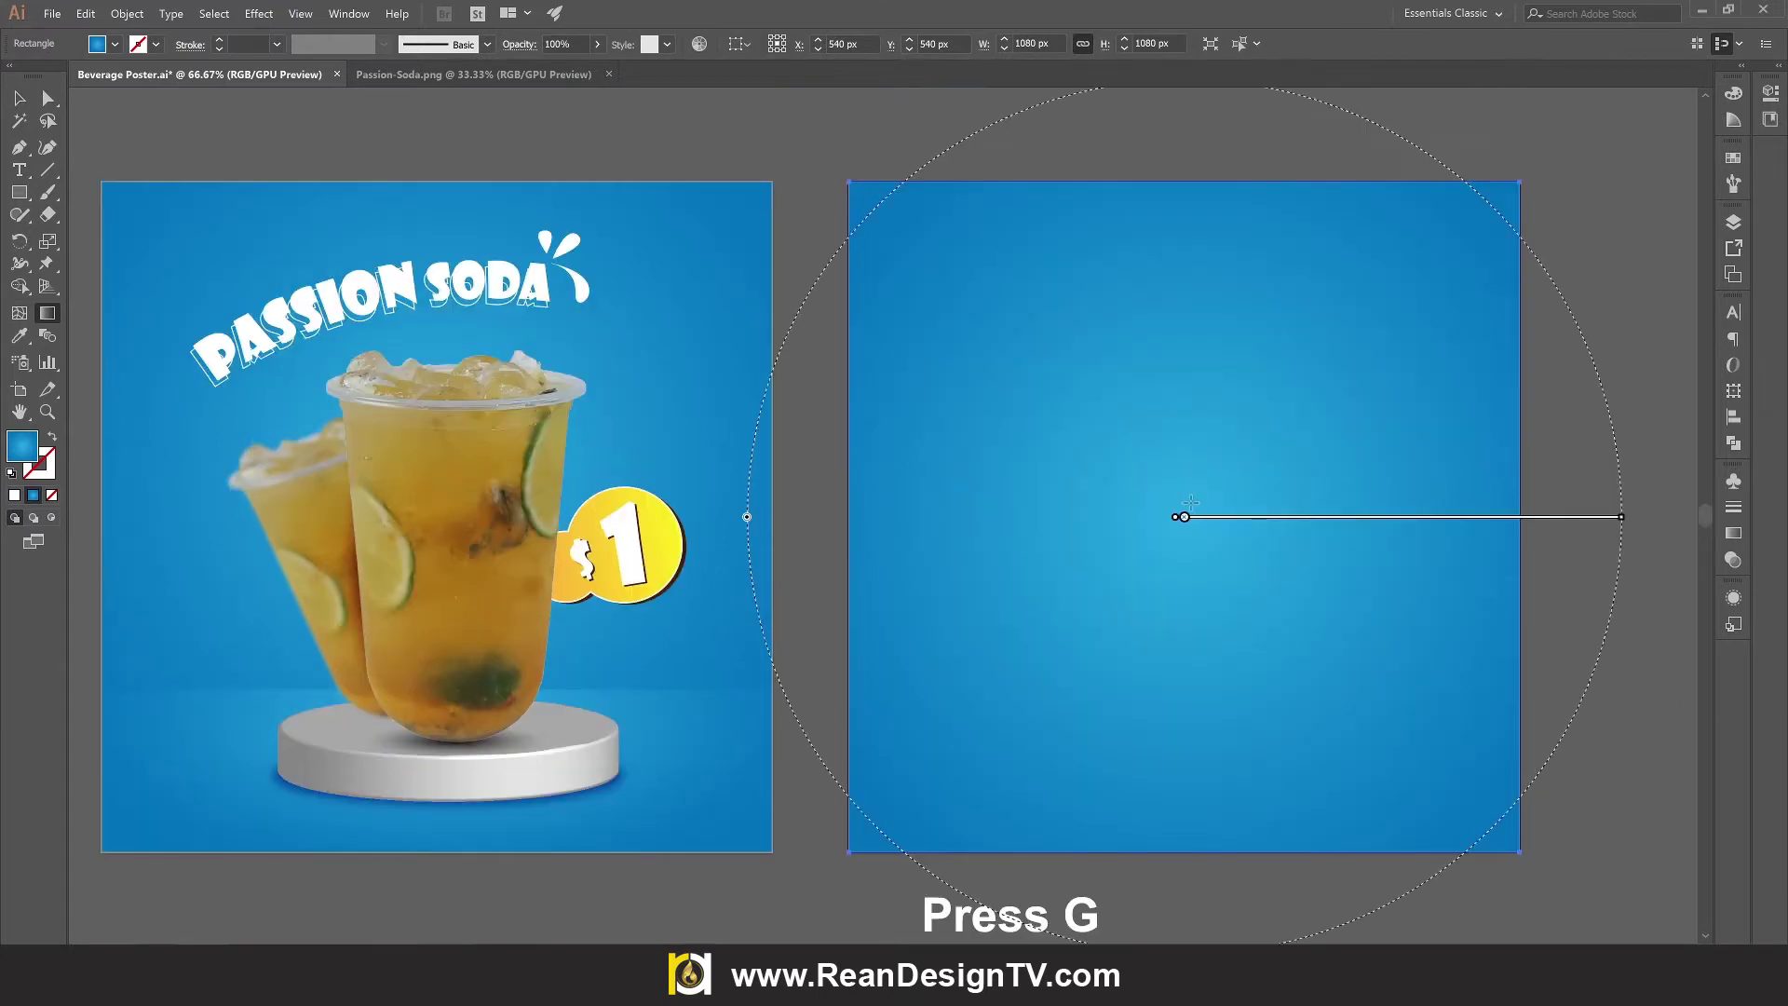
{"action": "scroll", "coordinate": [1195, 493], "scroll_direction": "down", "scroll_amount": 1}
{"action": "scroll", "coordinate": [1108, 498], "scroll_direction": "right", "scroll_amount": 1}
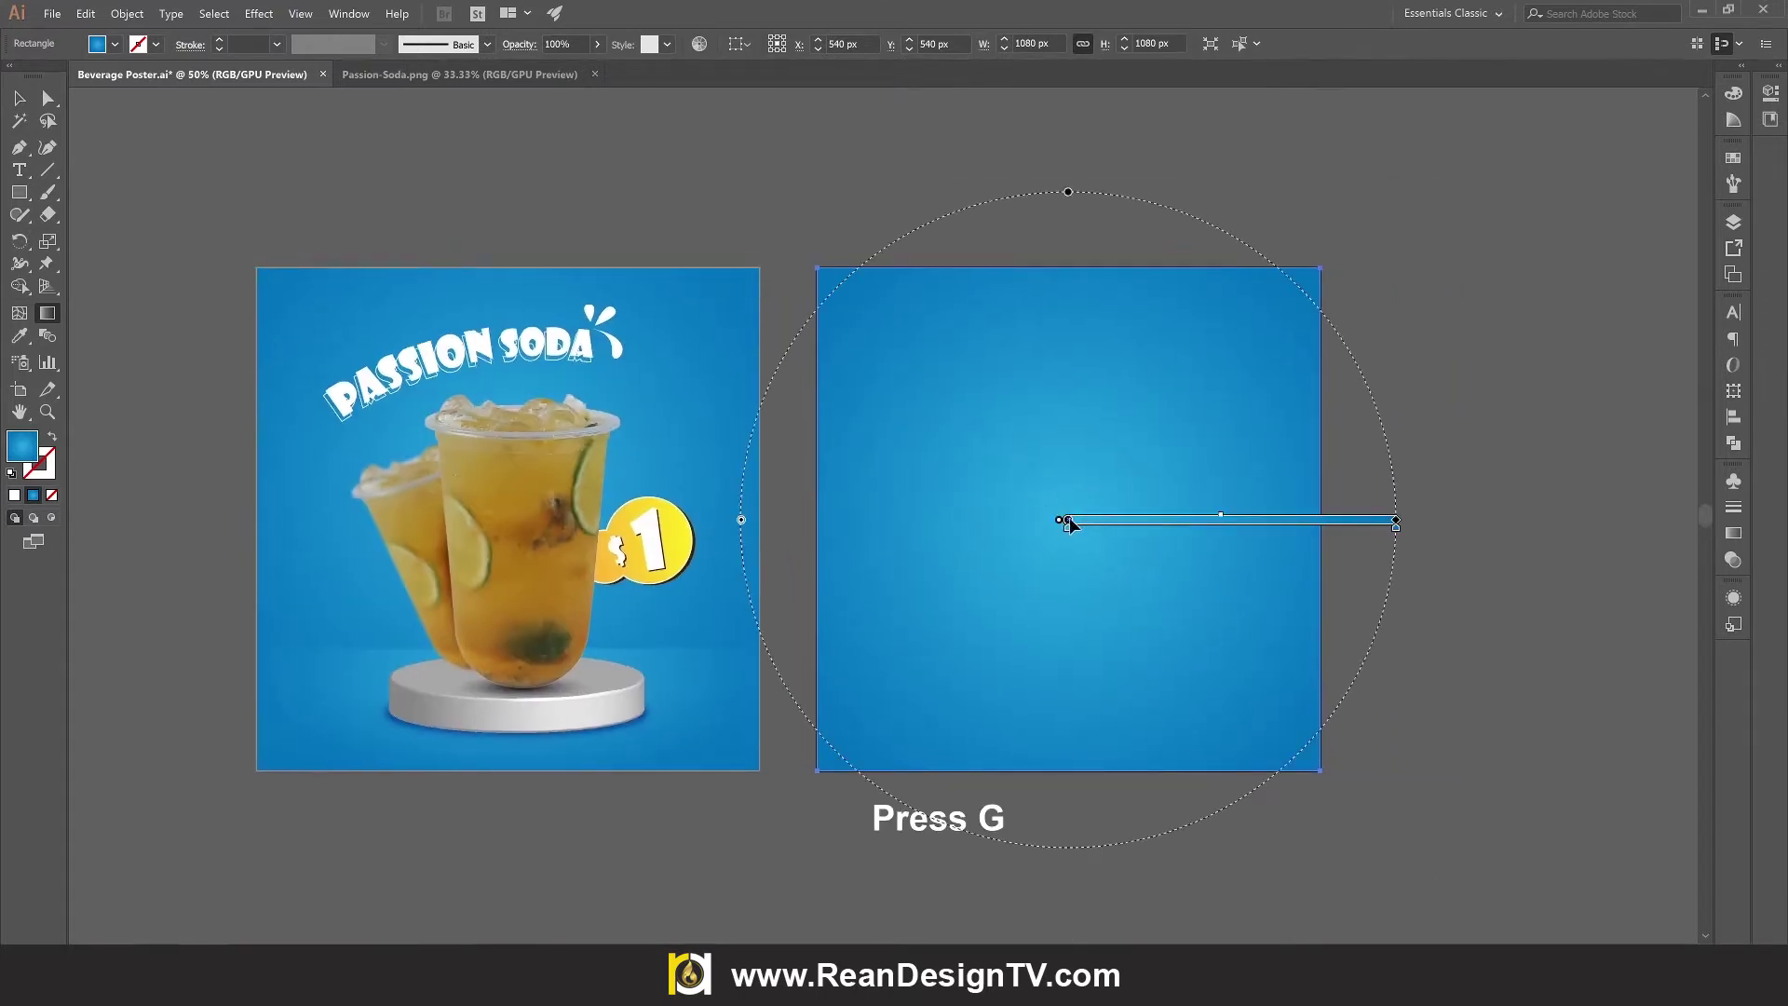
{"action": "left_click_drag", "start_coordinate": [1071, 522], "coordinate": [1076, 497]}
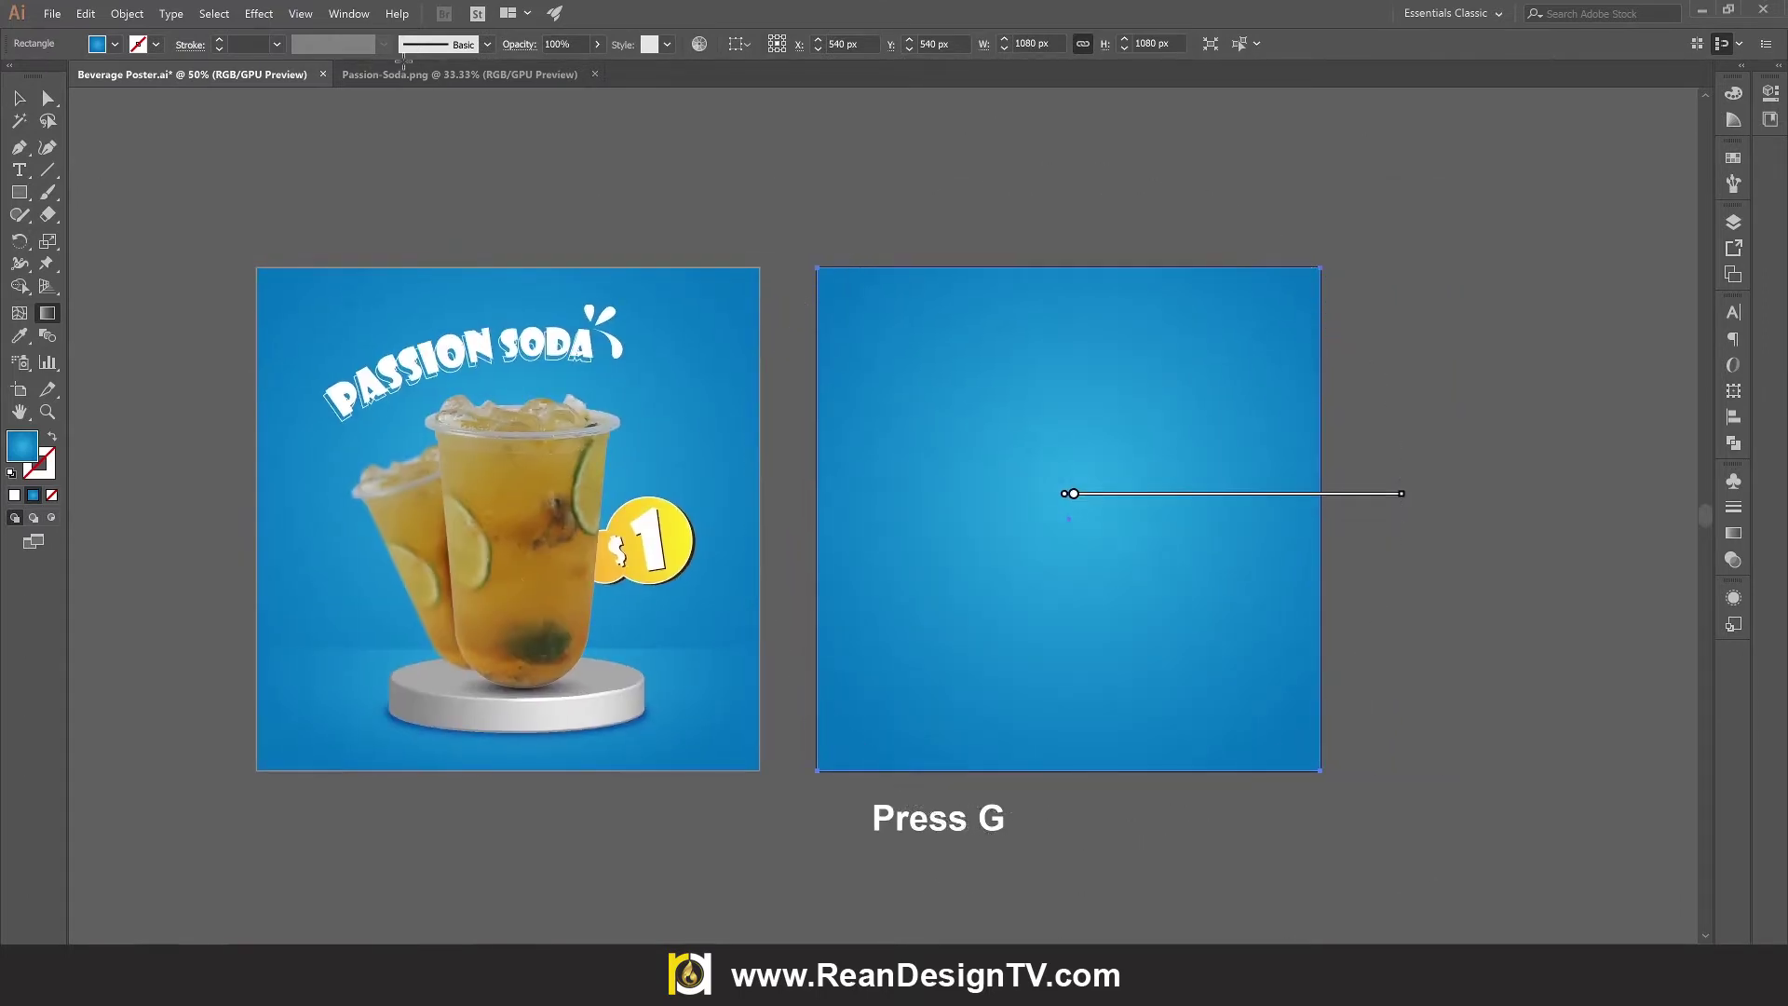
{"action": "key", "text": "v"}
{"action": "scroll", "coordinate": [1640, 523], "scroll_direction": "down", "scroll_amount": 1}
{"action": "left_click", "coordinate": [1640, 523]}
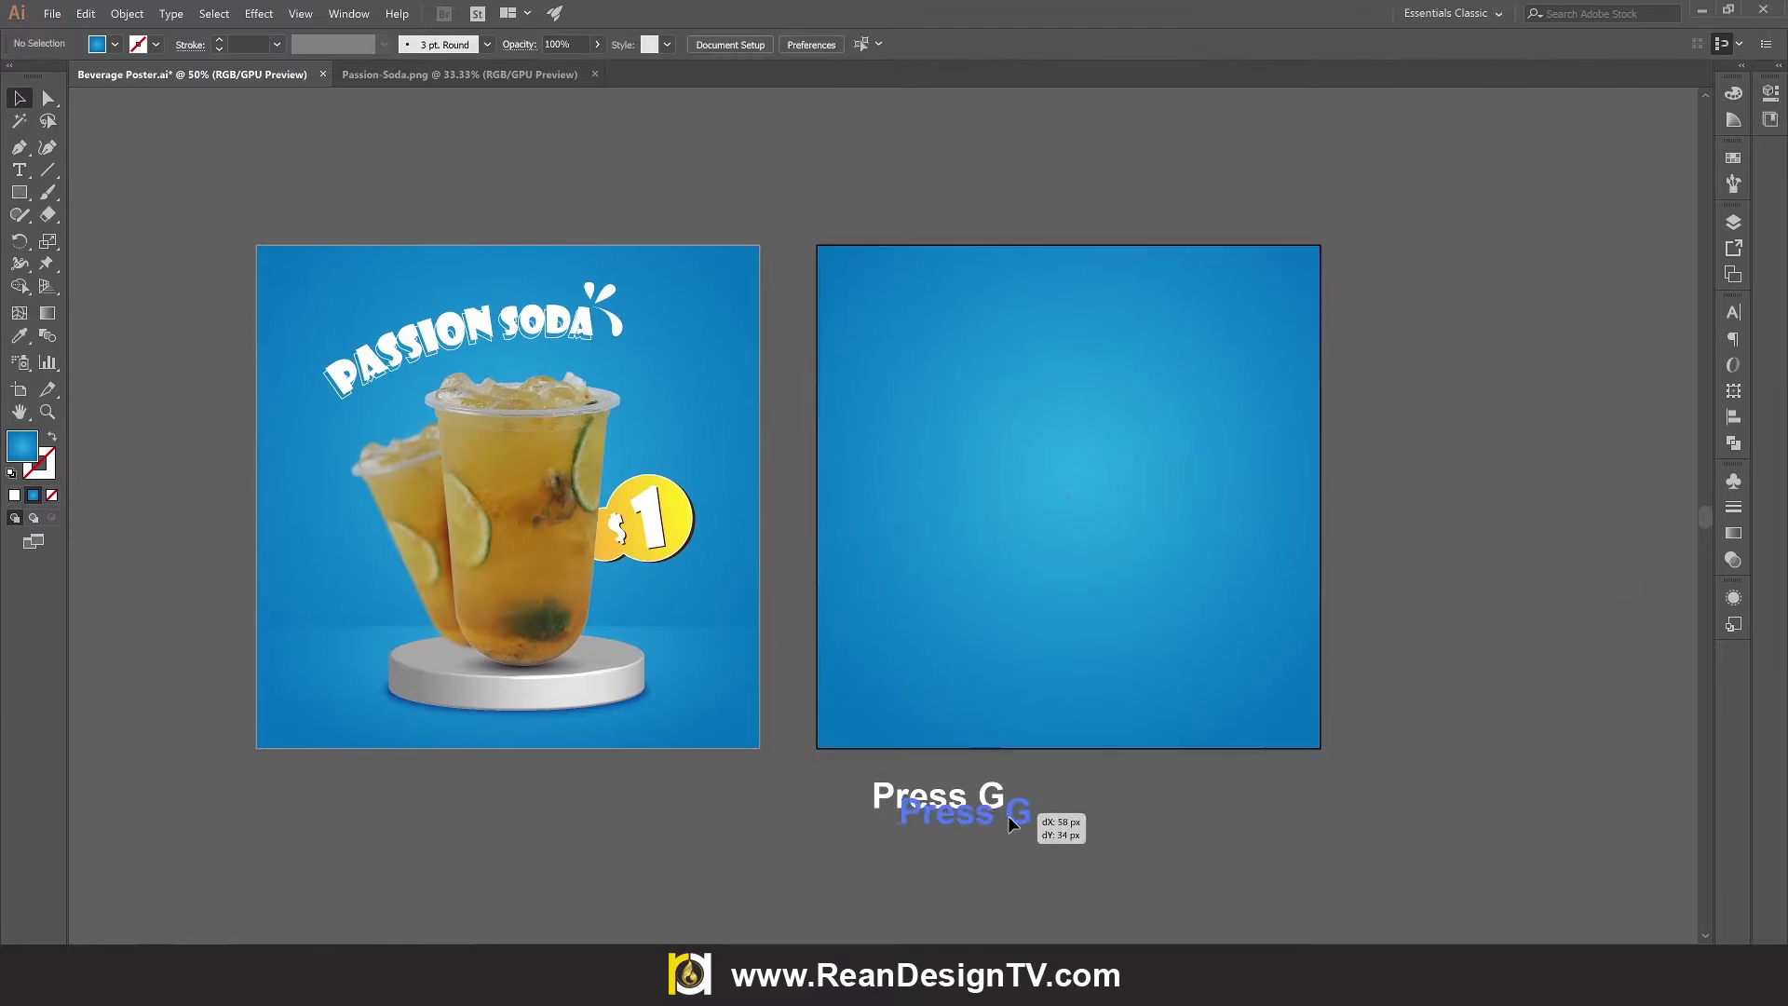
- Copy and paste the blue background rectangle to make a duplicate
{"action": "left_click", "coordinate": [1056, 572]}
{"action": "left_click", "coordinate": [102, 16]}
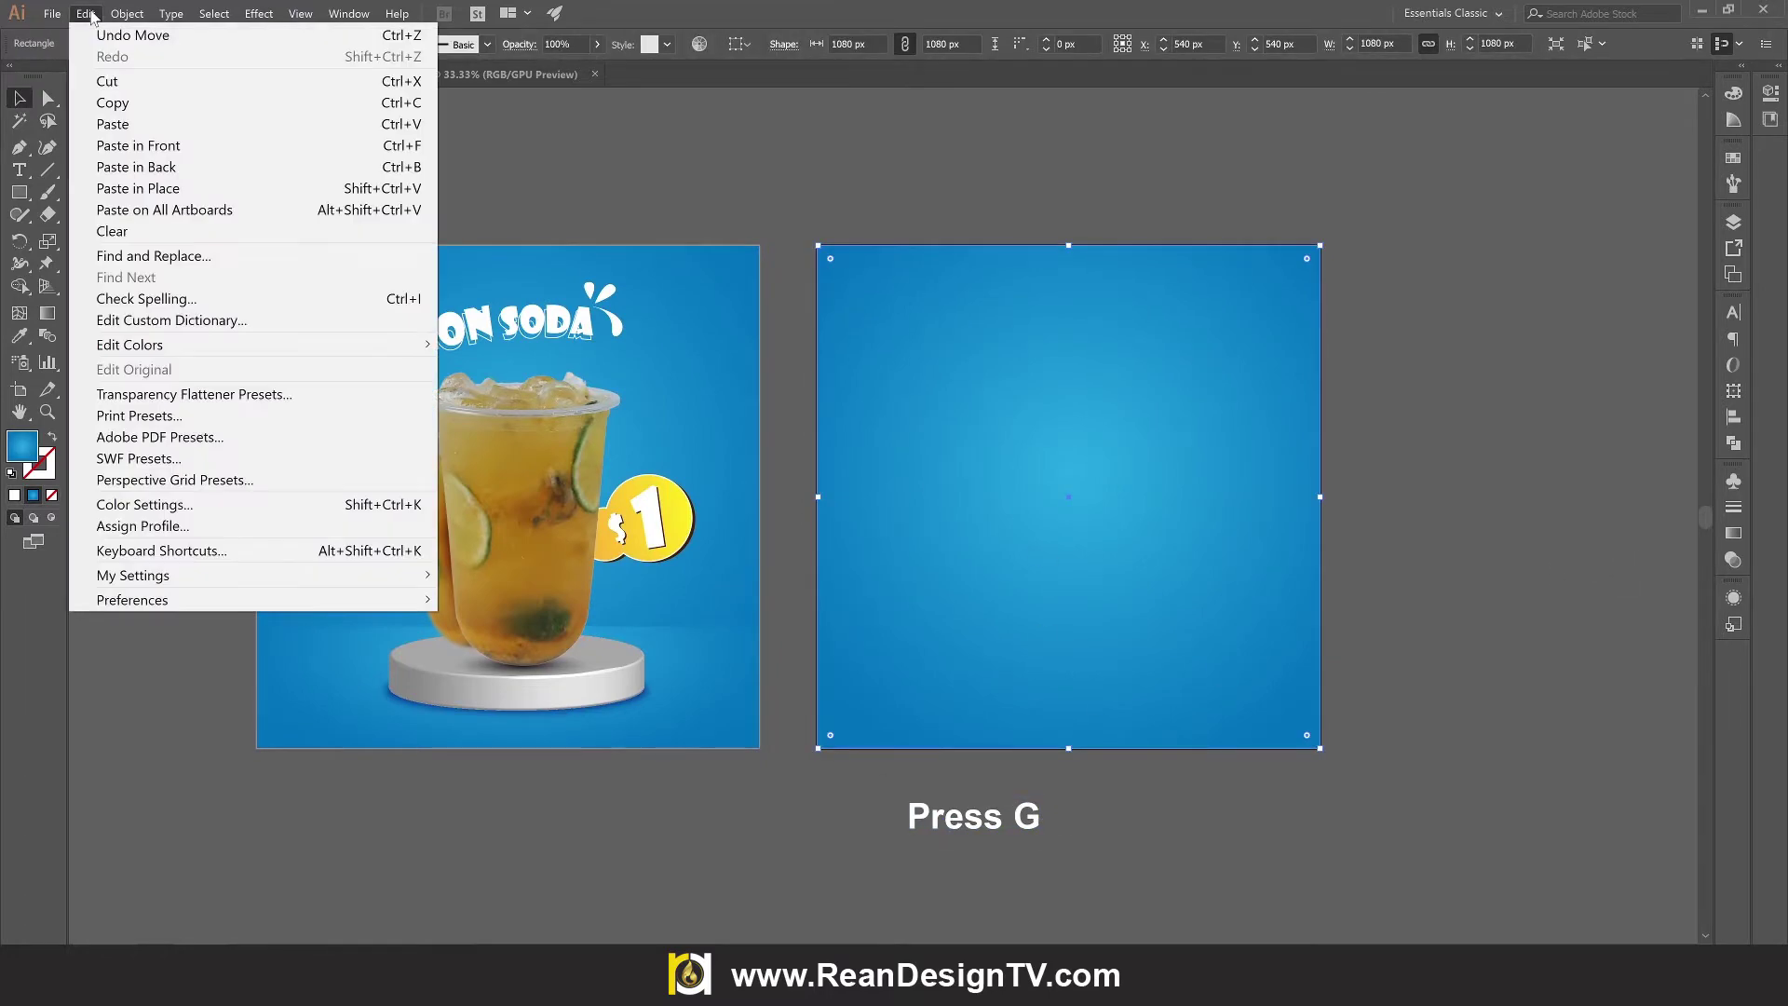
{"action": "left_click", "coordinate": [112, 102]}
{"action": "left_click", "coordinate": [90, 13]}
{"action": "left_click", "coordinate": [113, 124]}
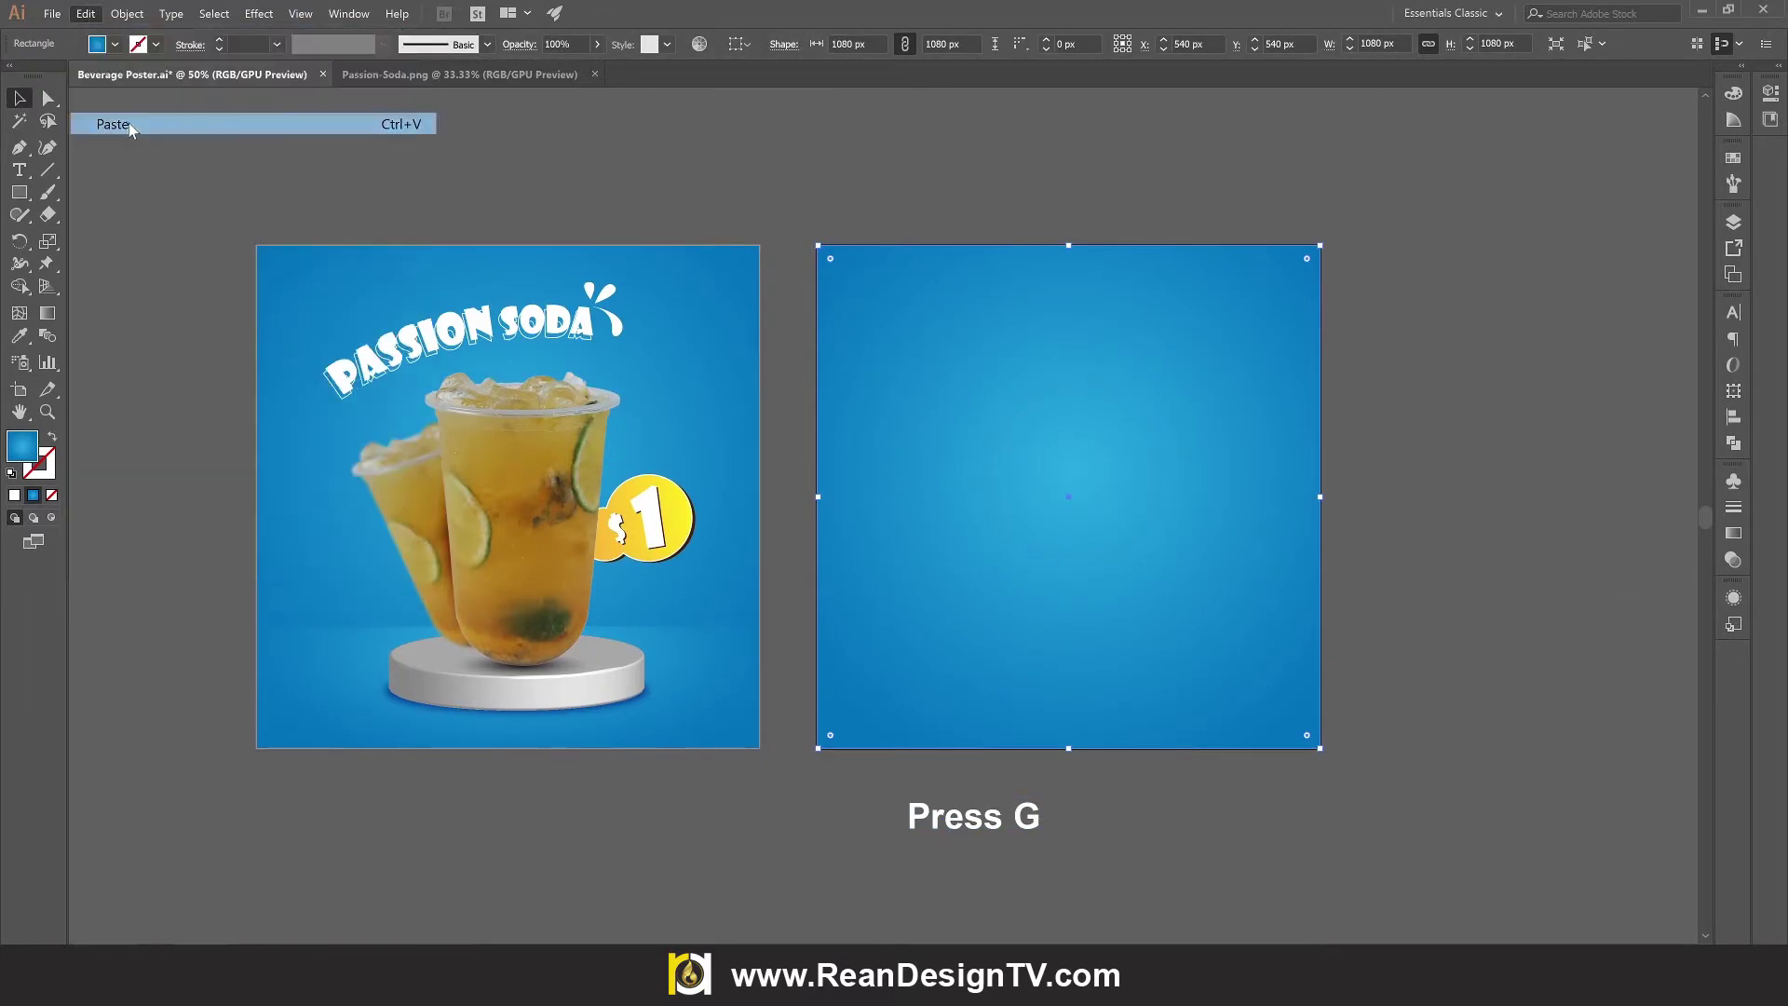
{"action": "mouse_move", "coordinate": [1007, 452]}
{"action": "left_mouse_down"}
{"action": "mouse_move", "coordinate": [1227, 566]}
{"action": "mouse_move", "coordinate": [1209, 577]}
{"action": "left_mouse_up"}
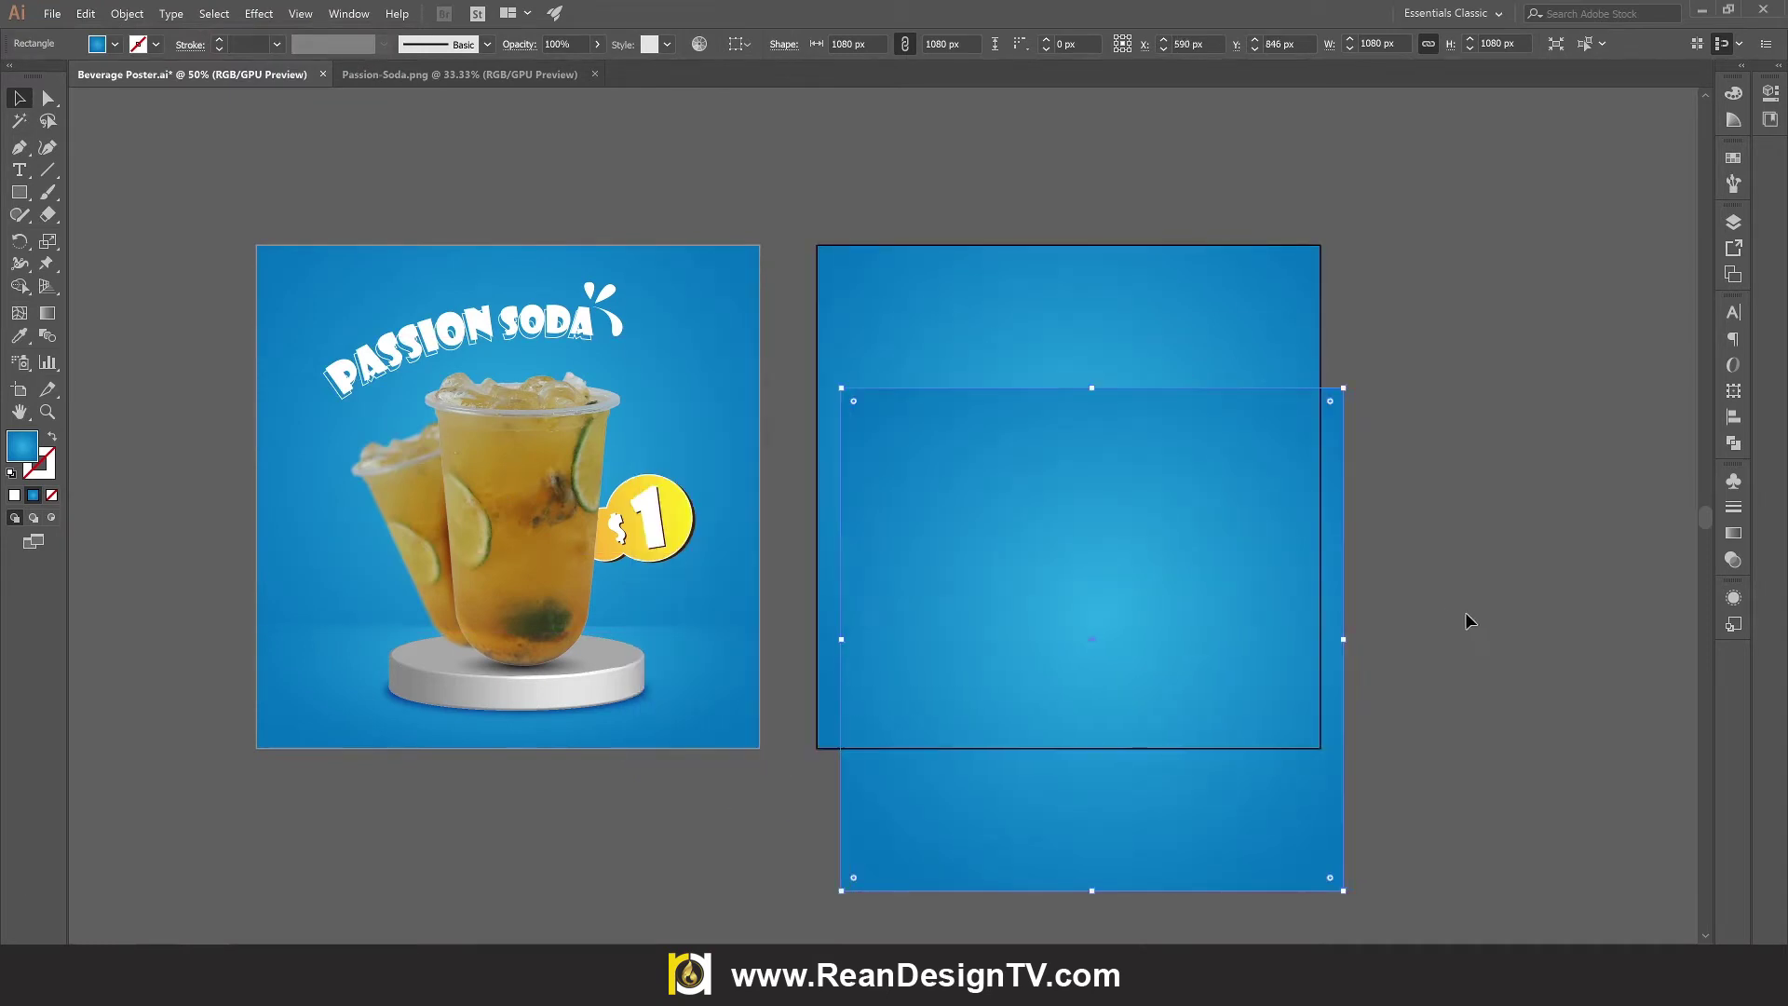
- Set the duplicate's outer gradient stop to 0% opacity so it fades out
{"action": "left_click", "coordinate": [1734, 537]}
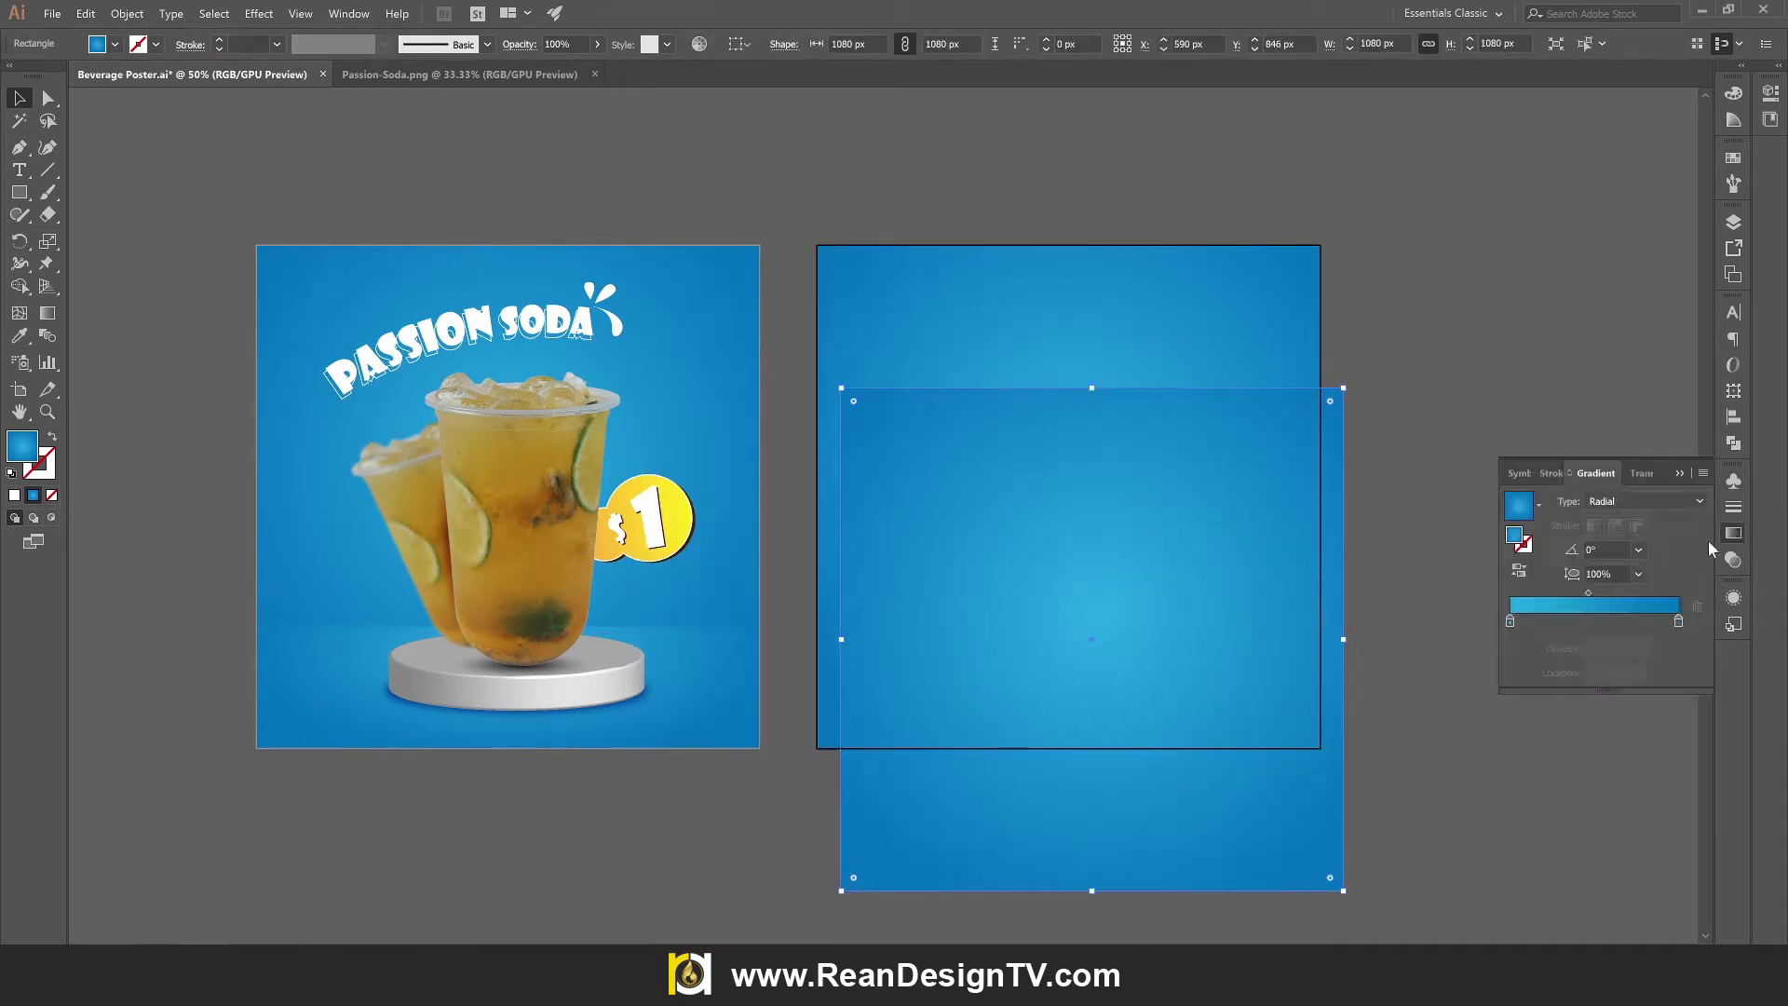
{"action": "left_click", "coordinate": [1678, 621]}
{"action": "left_click", "coordinate": [1639, 649]}
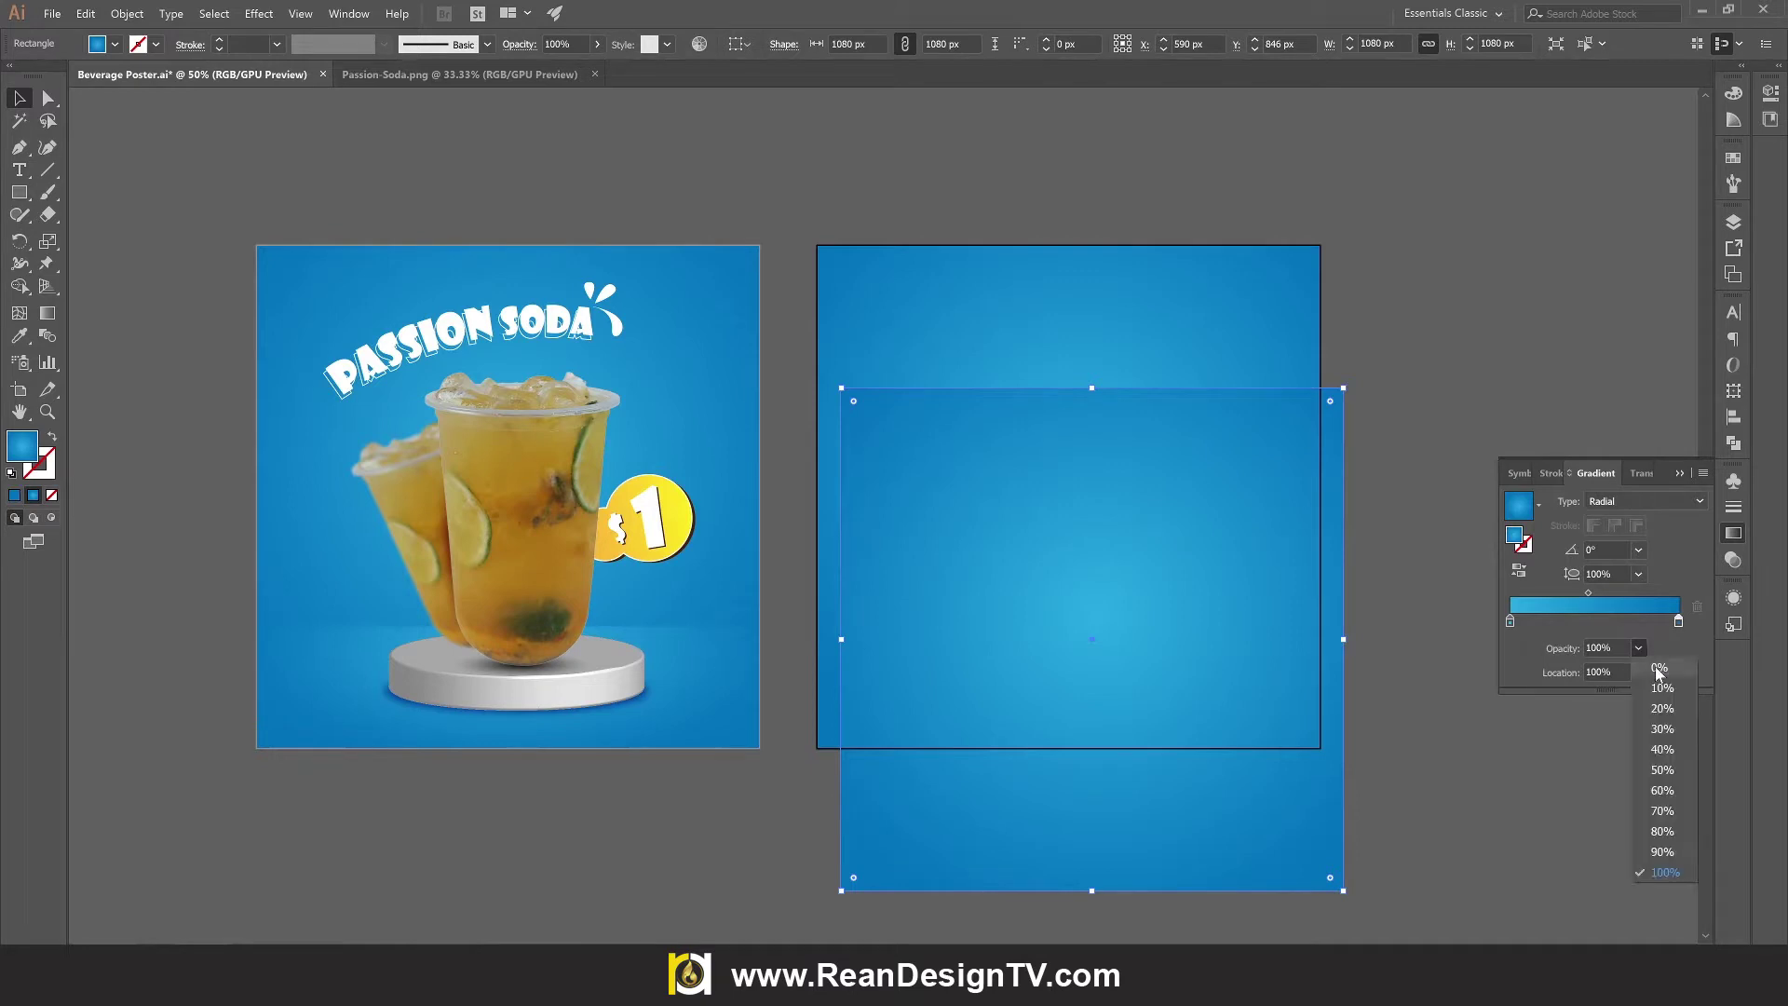
- Resize the faded copy into a short floor band along the artboard's bottom
{"action": "left_click_drag", "start_coordinate": [1309, 445], "coordinate": [1164, 319]}
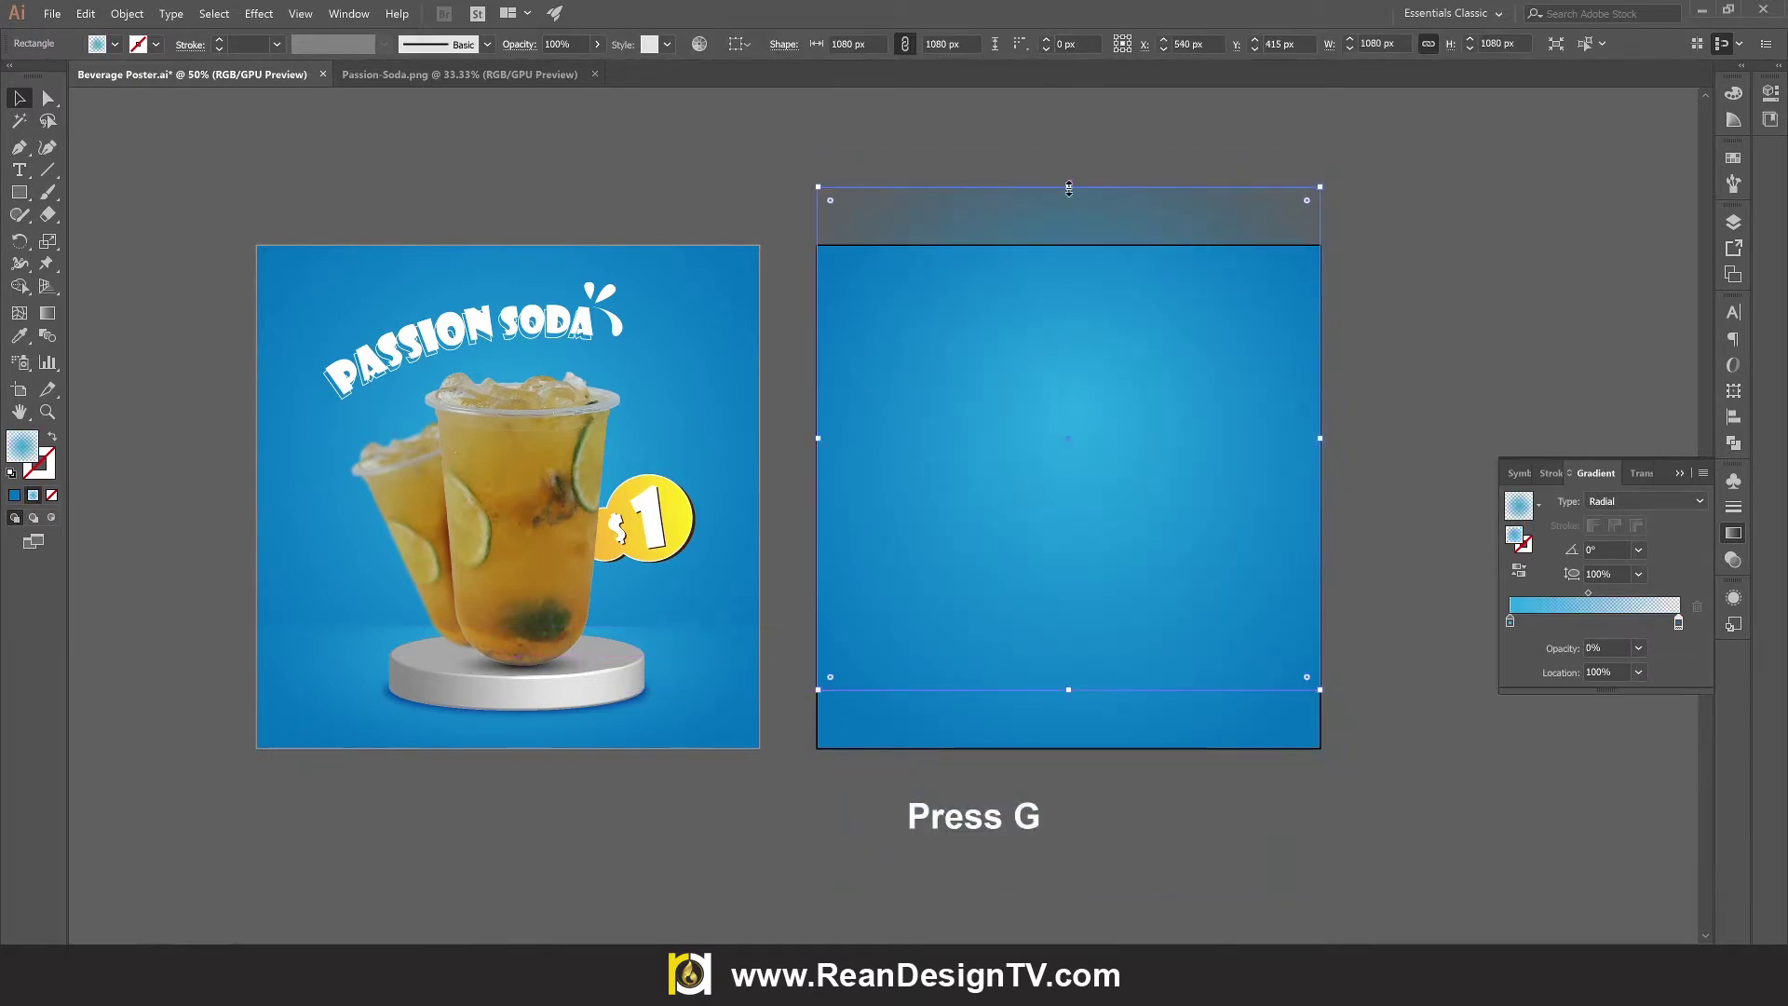
{"action": "mouse_move", "coordinate": [1069, 188]}
{"action": "left_mouse_down"}
{"action": "mouse_move", "coordinate": [1070, 539]}
{"action": "mouse_move", "coordinate": [1095, 645]}
{"action": "left_mouse_up"}
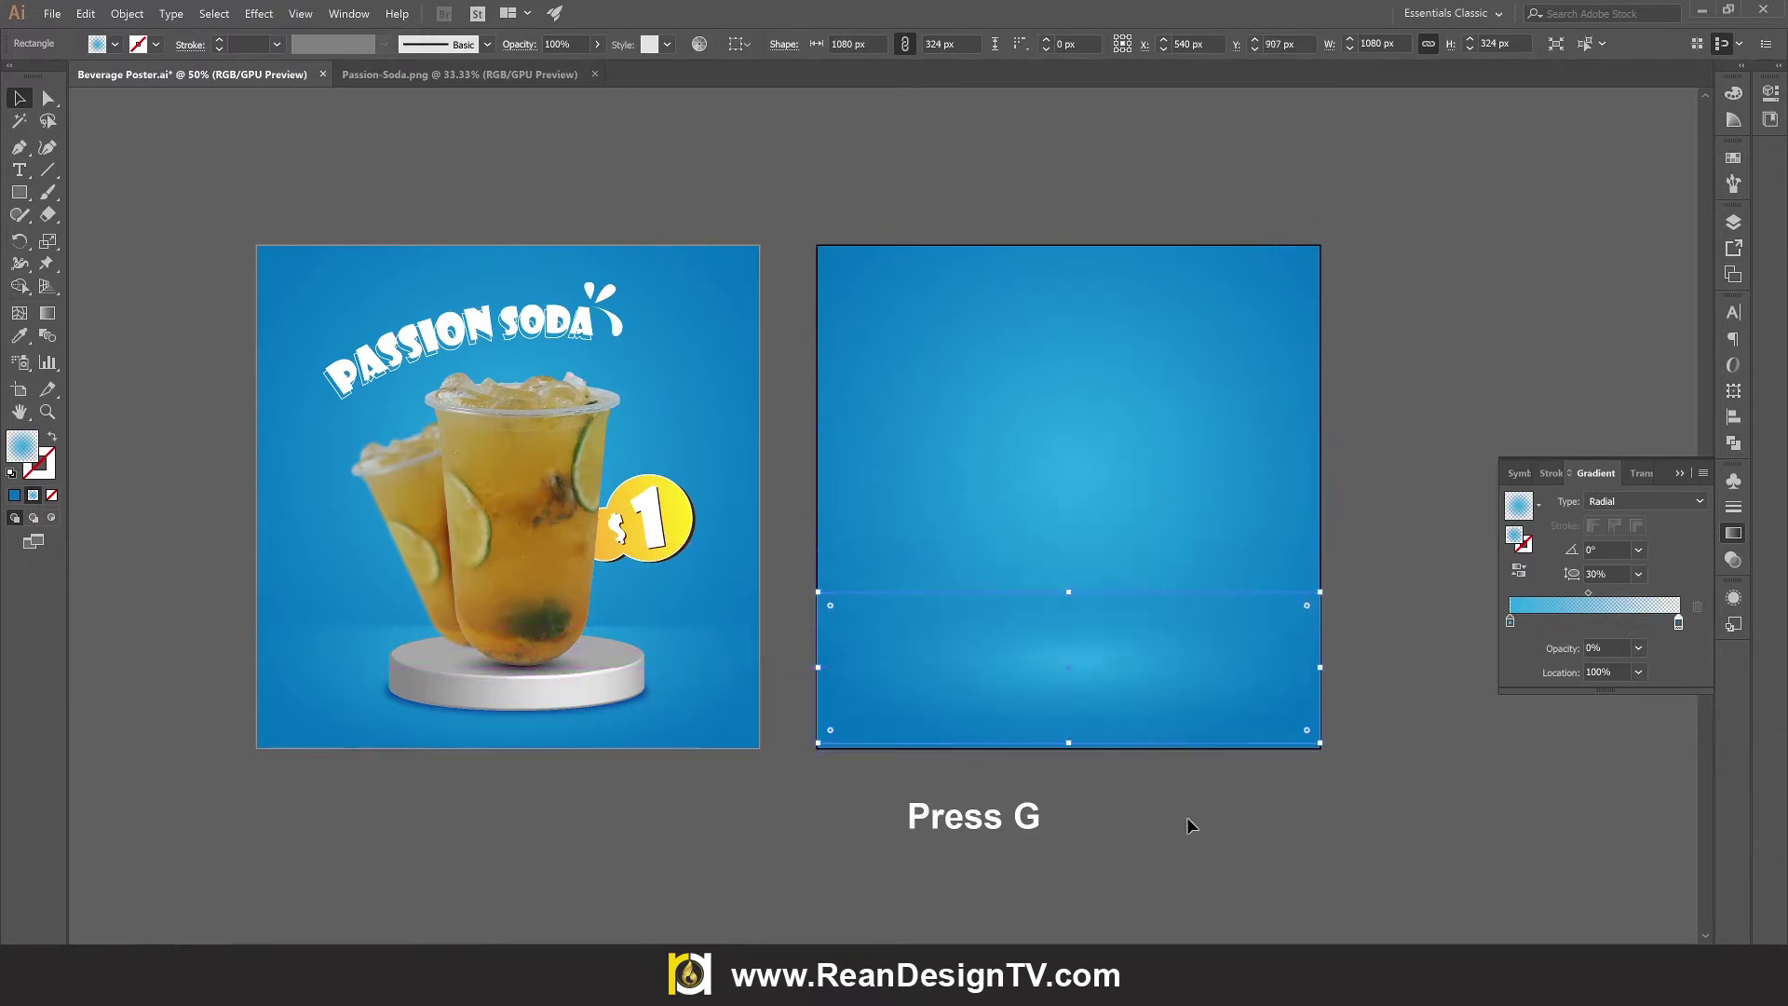
{"action": "key", "text": "g"}
{"action": "scroll", "coordinate": [1041, 756], "scroll_direction": "up", "scroll_amount": 1}
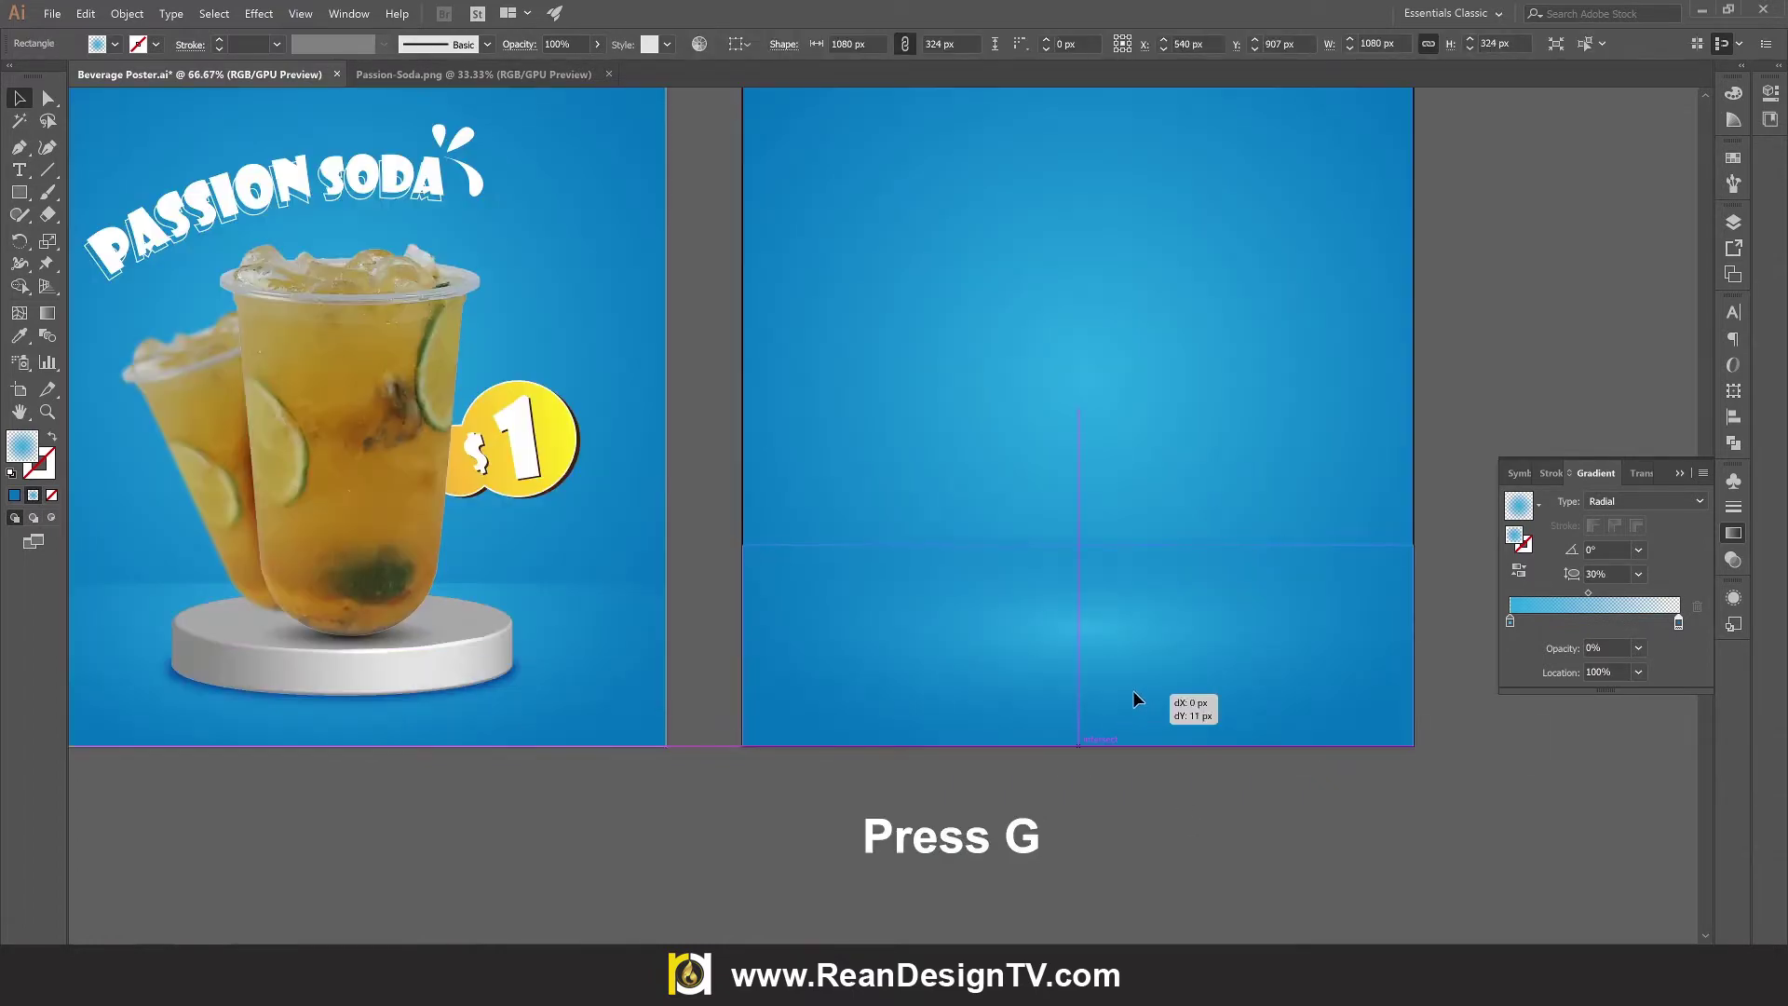
{"action": "left_click_drag", "start_coordinate": [1078, 544], "coordinate": [1078, 561]}
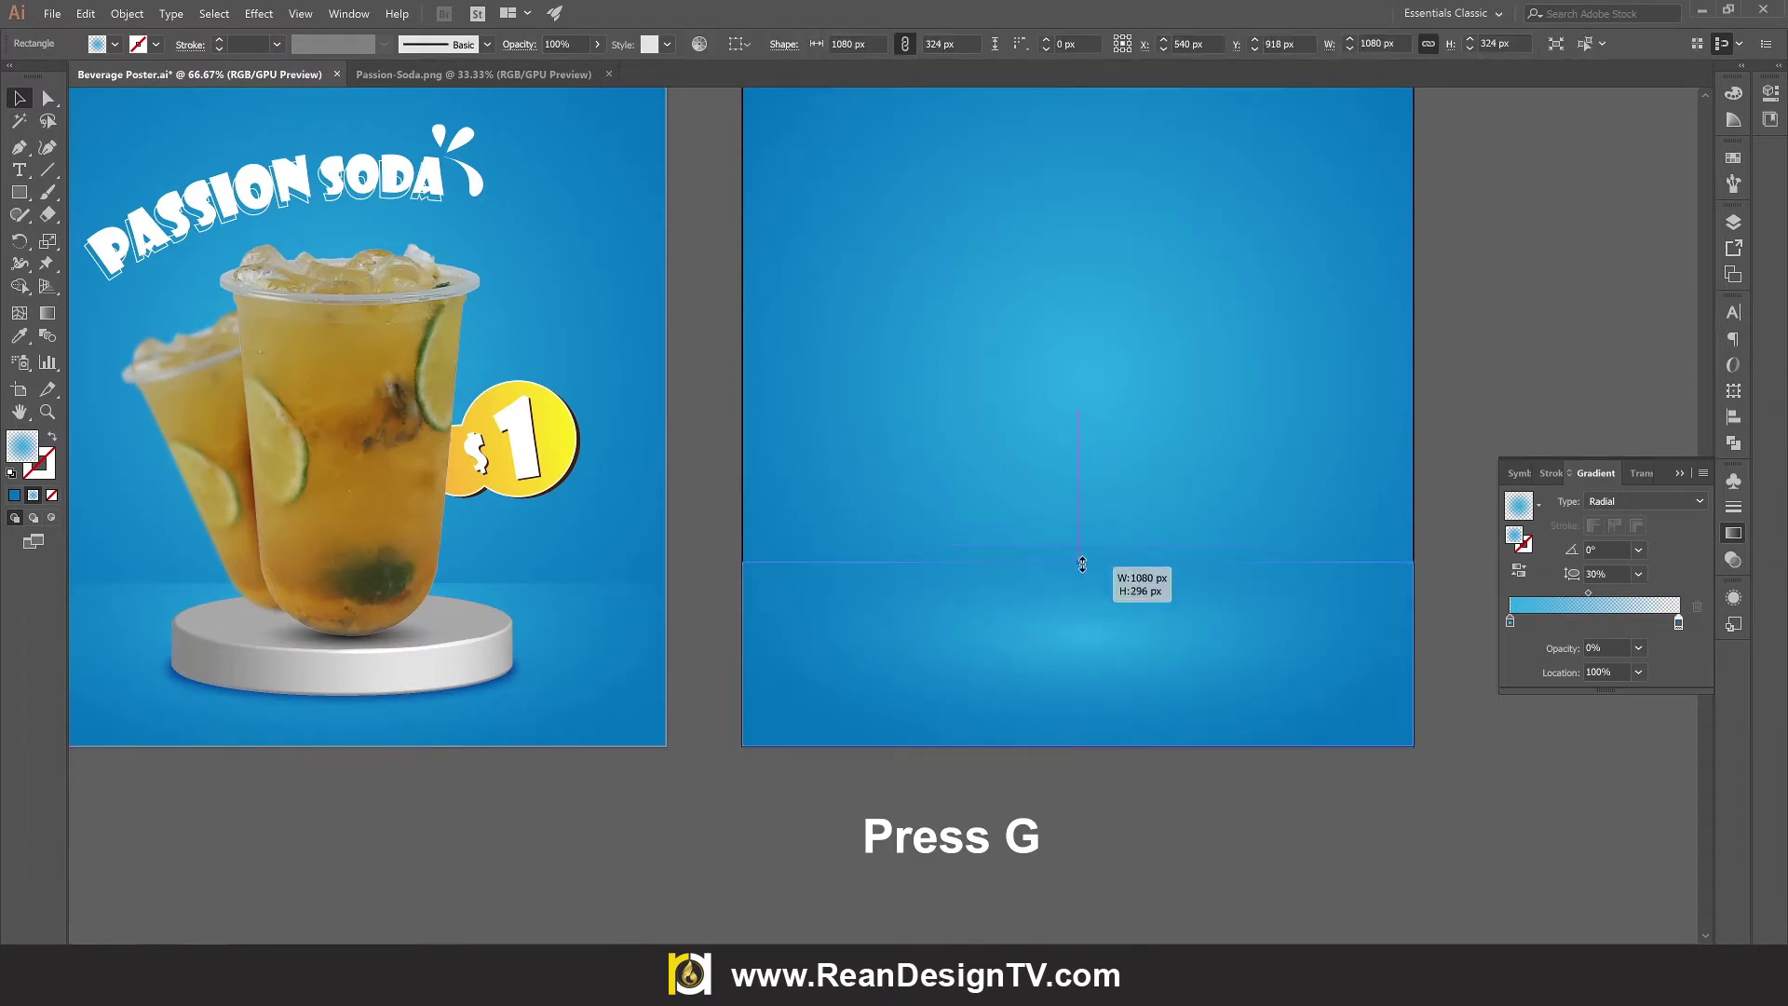
{"action": "key", "text": "g"}
{"action": "left_click", "coordinate": [1679, 473]}
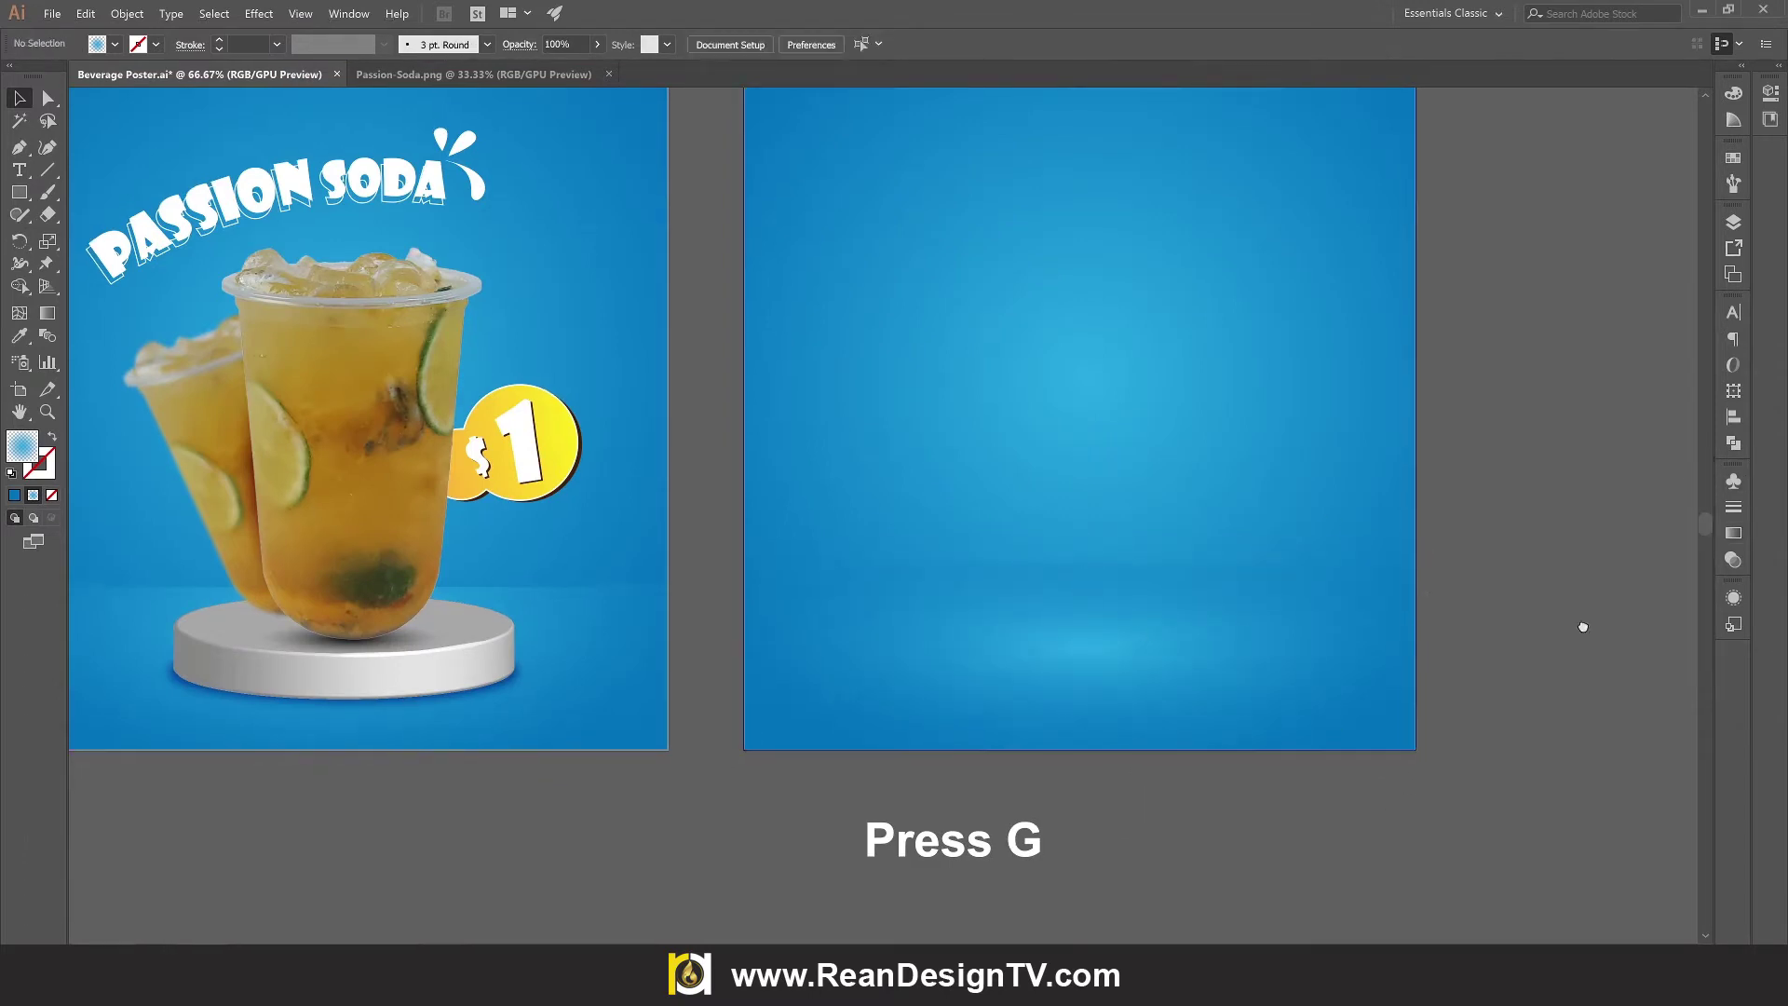
- Drag the background's radial glow further up
{"action": "left_click", "coordinate": [1304, 503]}
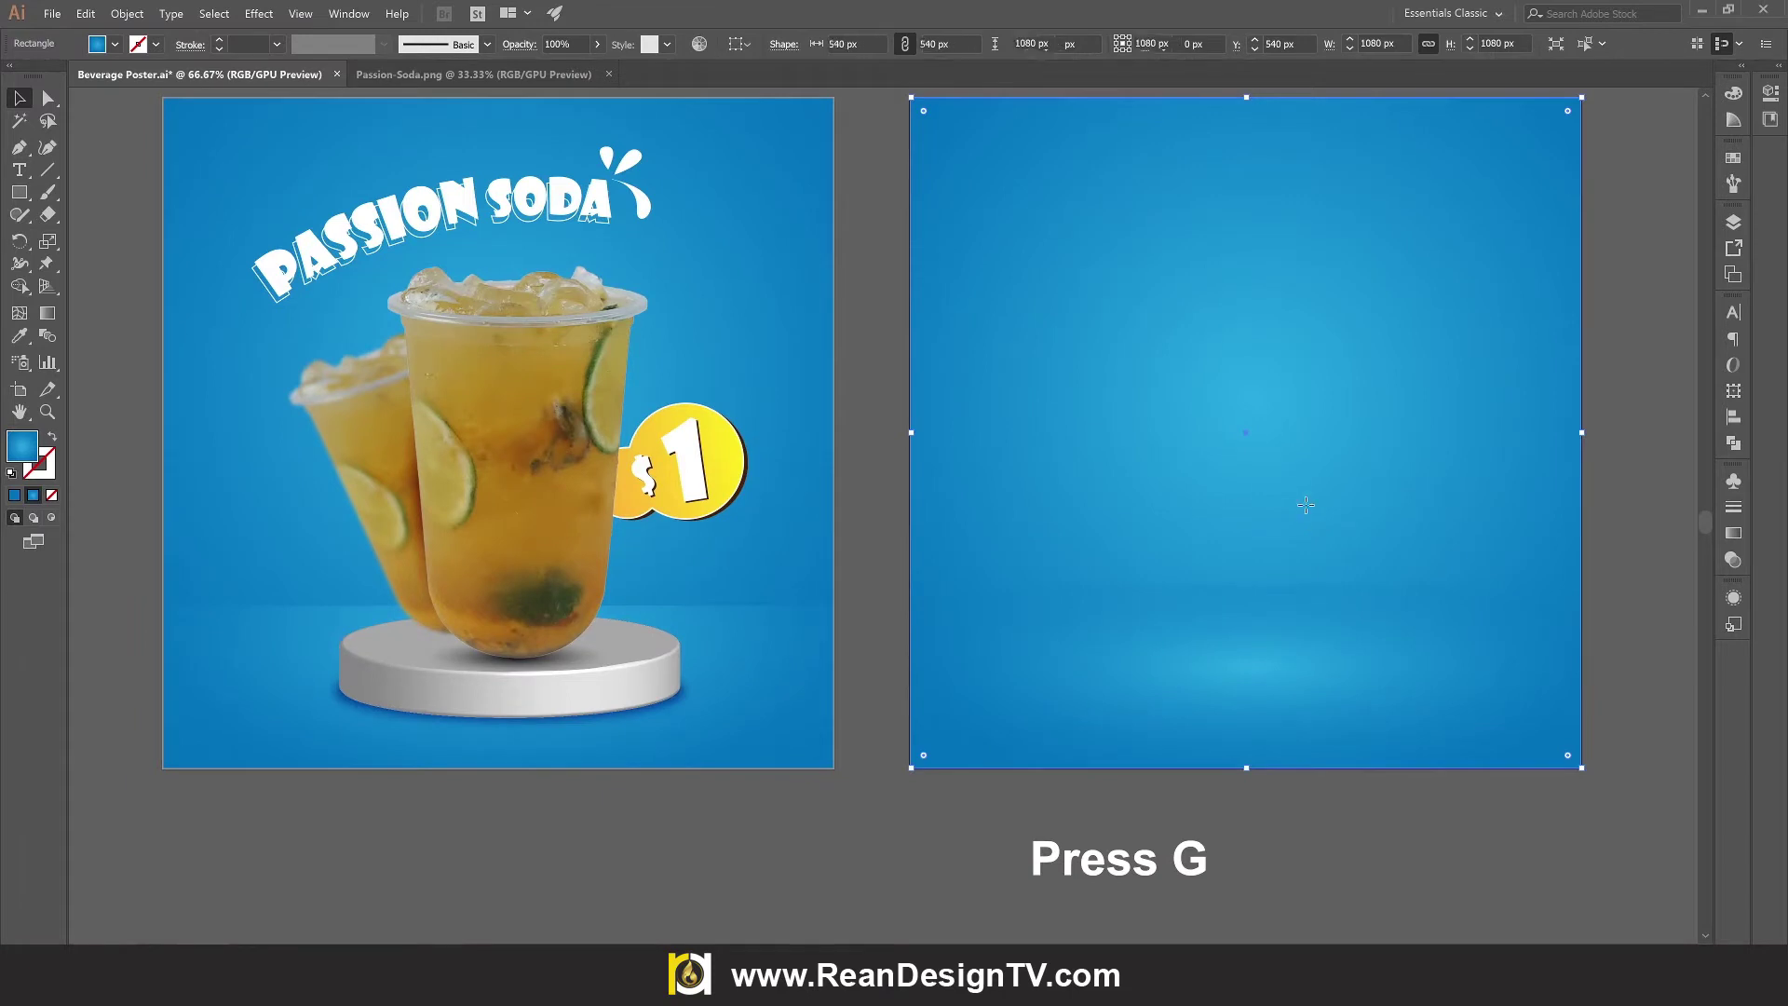
{"action": "left_click_drag", "start_coordinate": [1261, 403], "coordinate": [1255, 357]}
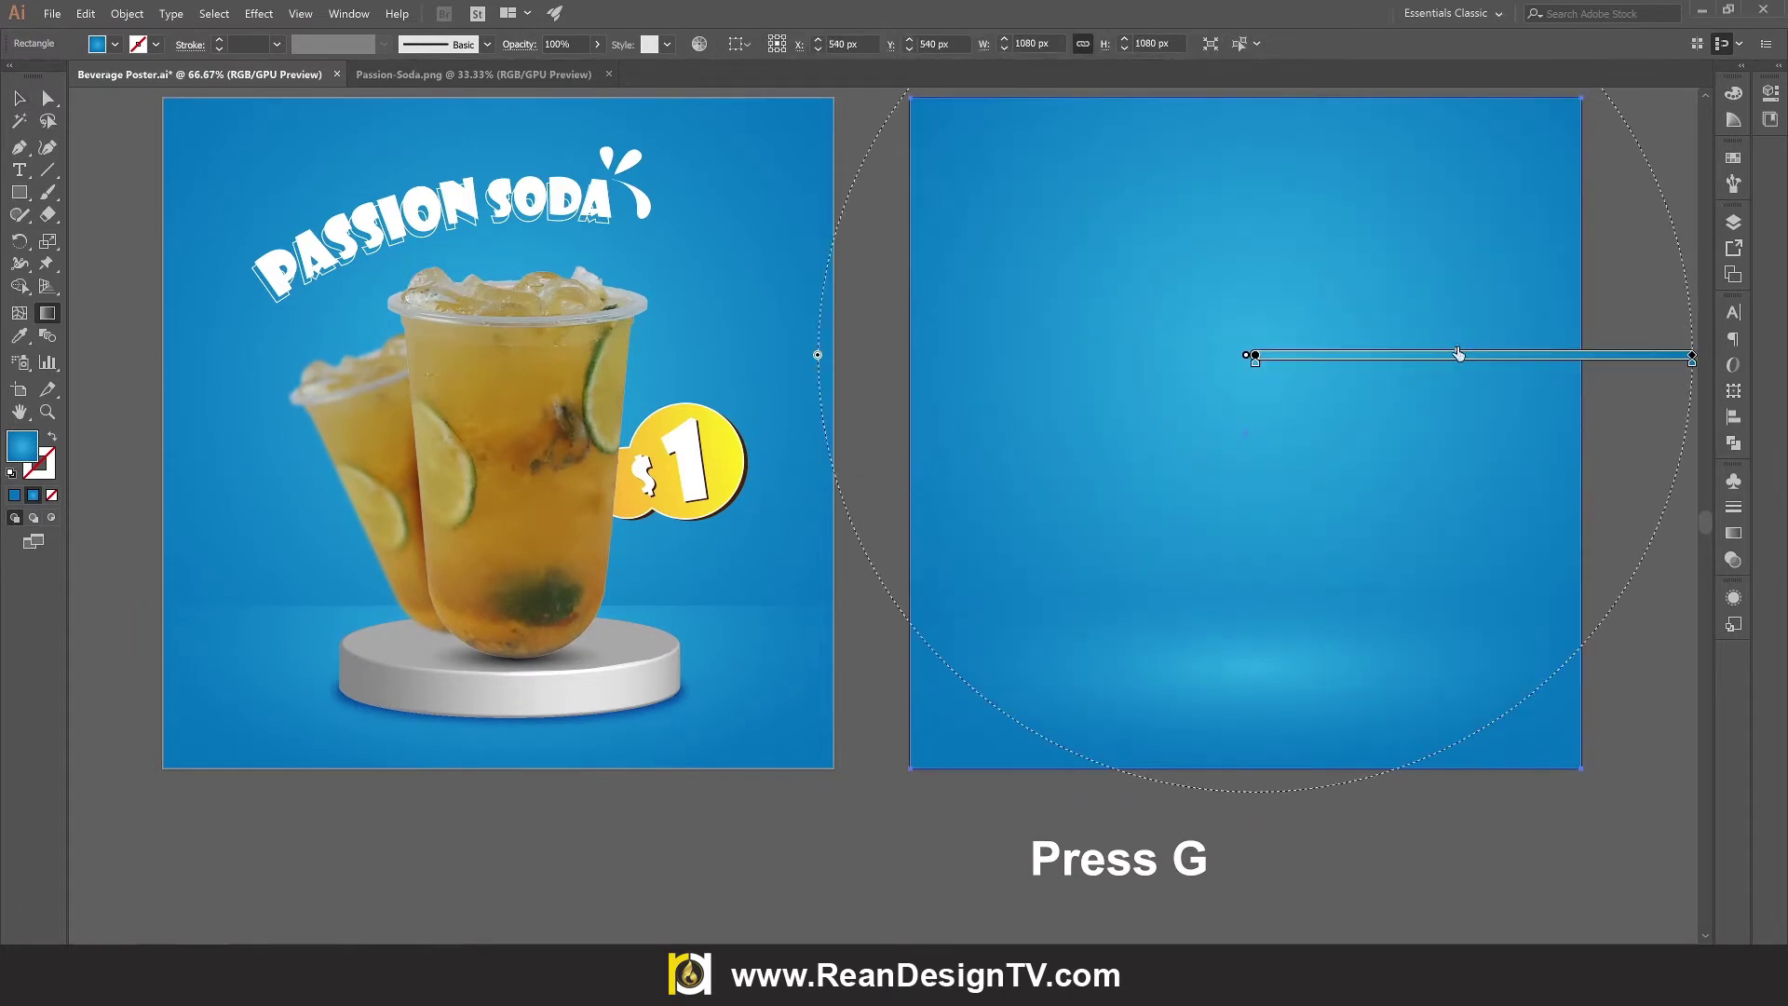
{"action": "left_click_drag", "start_coordinate": [1388, 359], "coordinate": [1387, 339]}
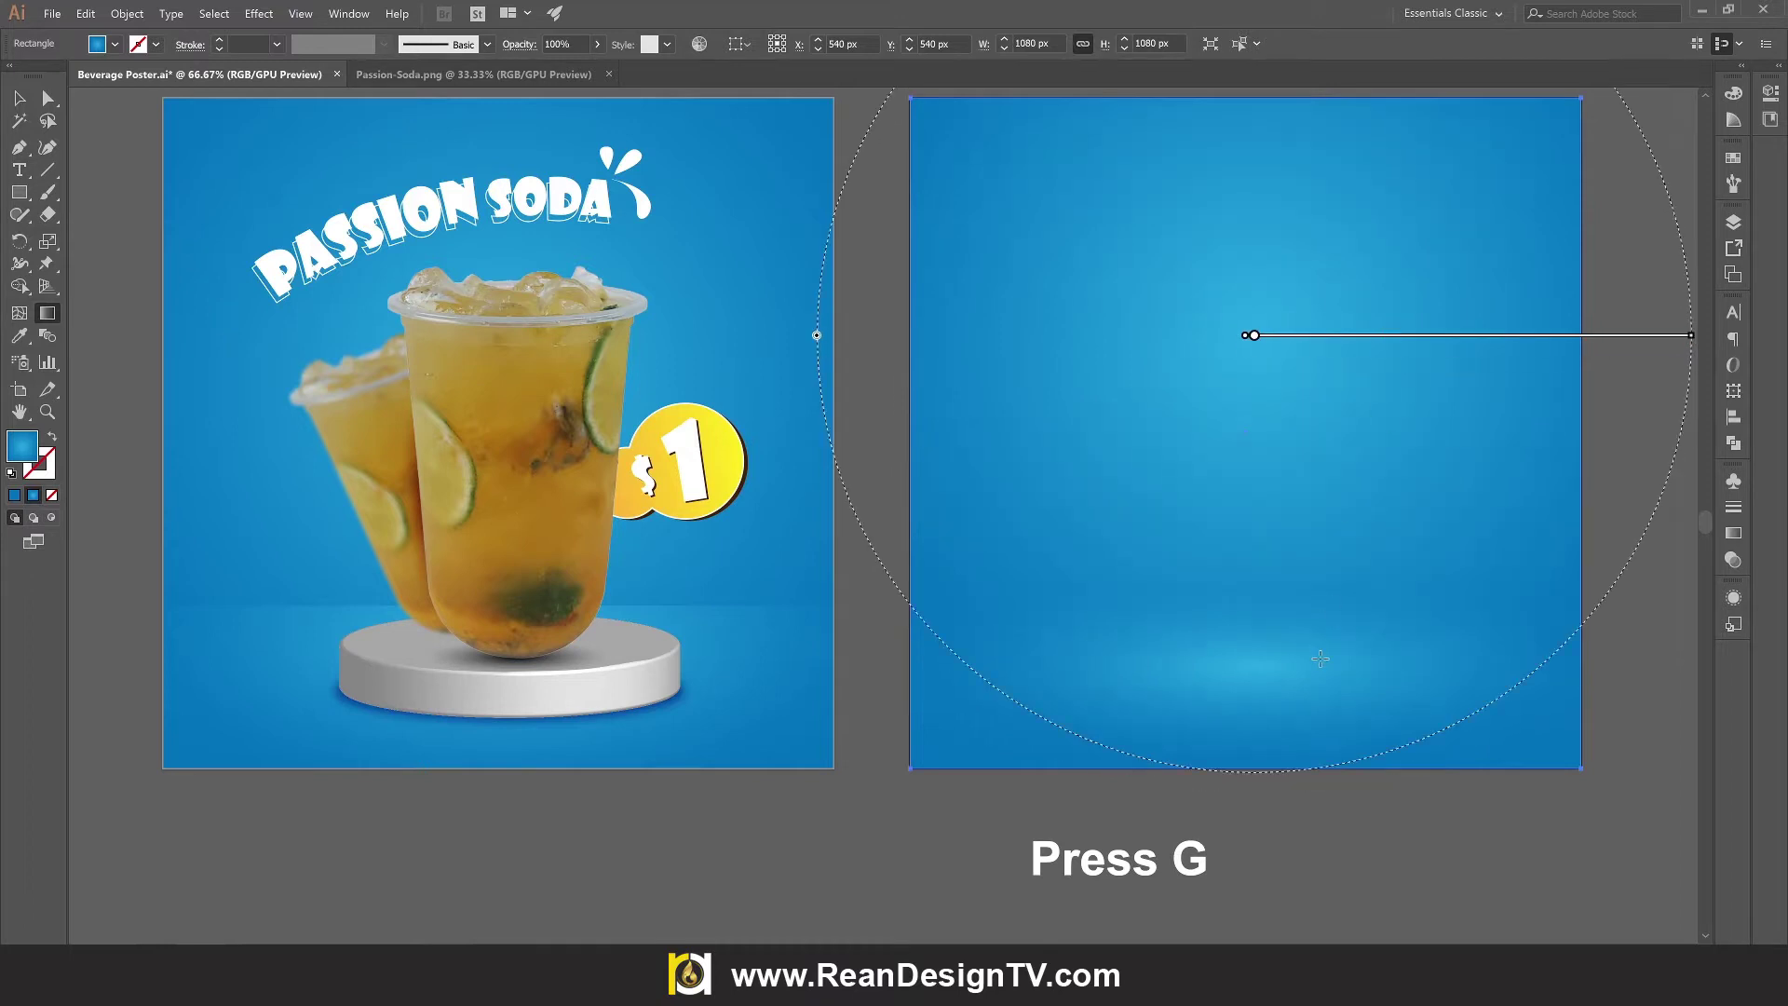
{"action": "key", "text": "v"}
{"action": "scroll", "coordinate": [1222, 594], "scroll_direction": "up", "scroll_amount": 1}
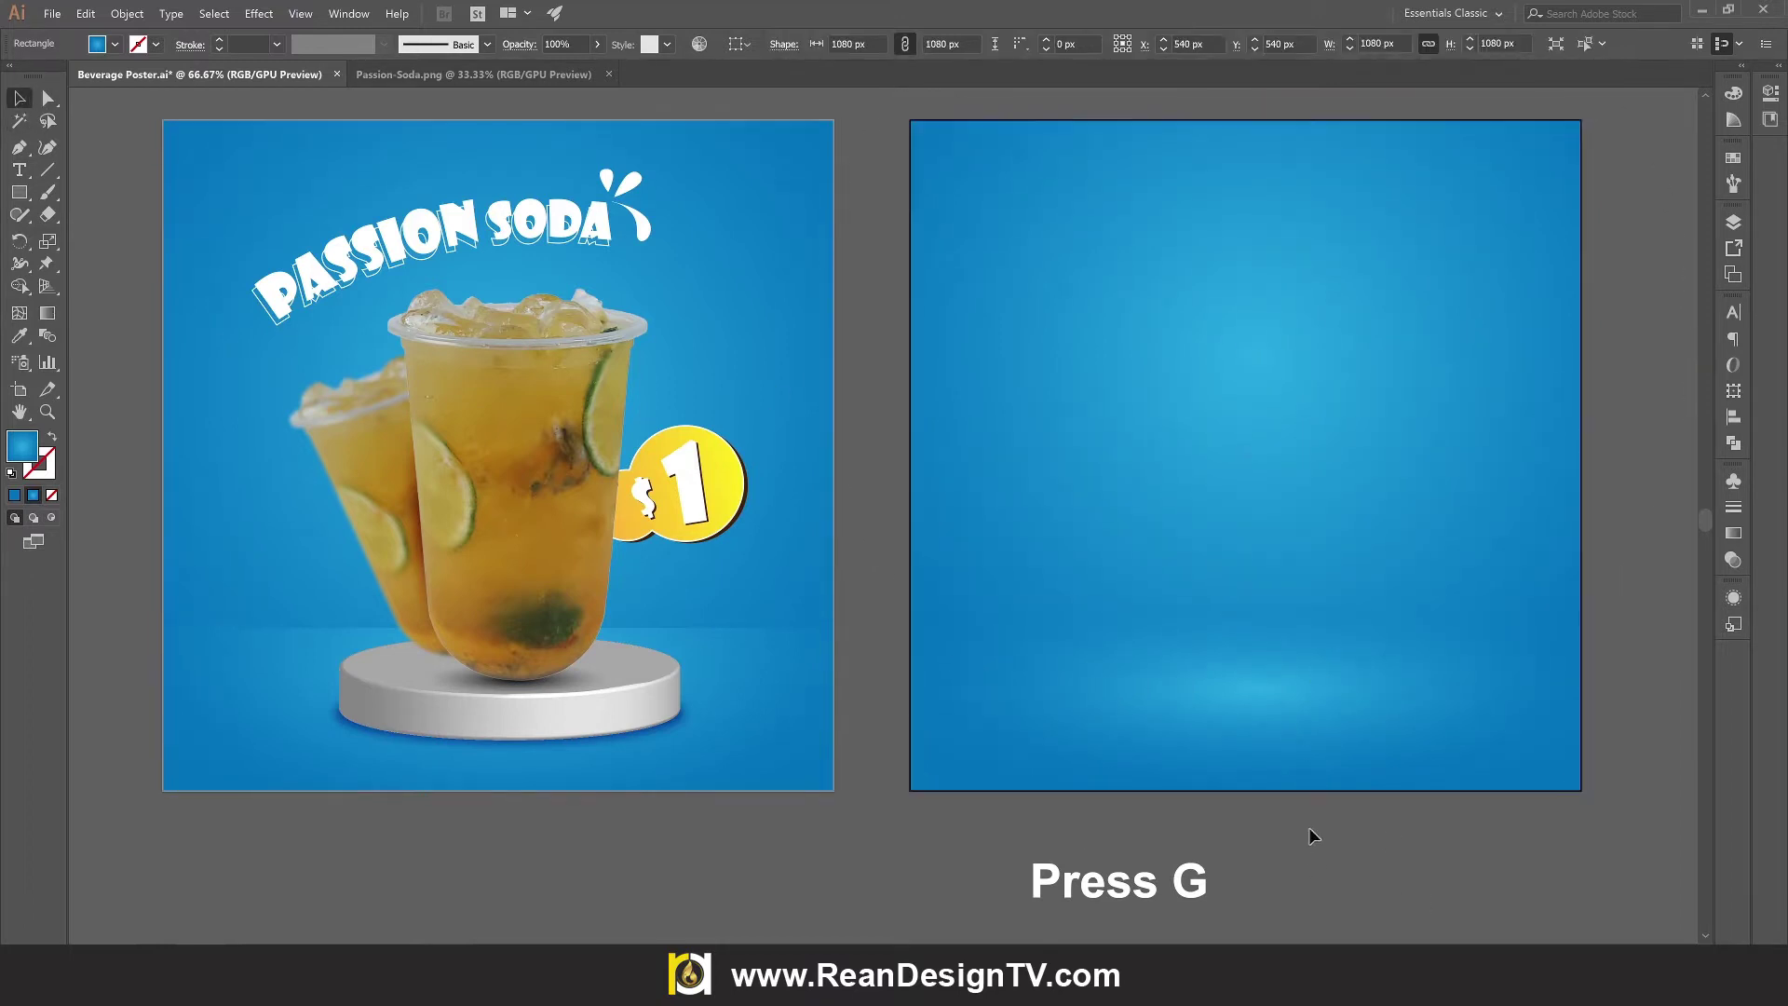
- Stretch the floor band's glow taller and move it up slightly
{"action": "left_click", "coordinate": [1221, 735]}
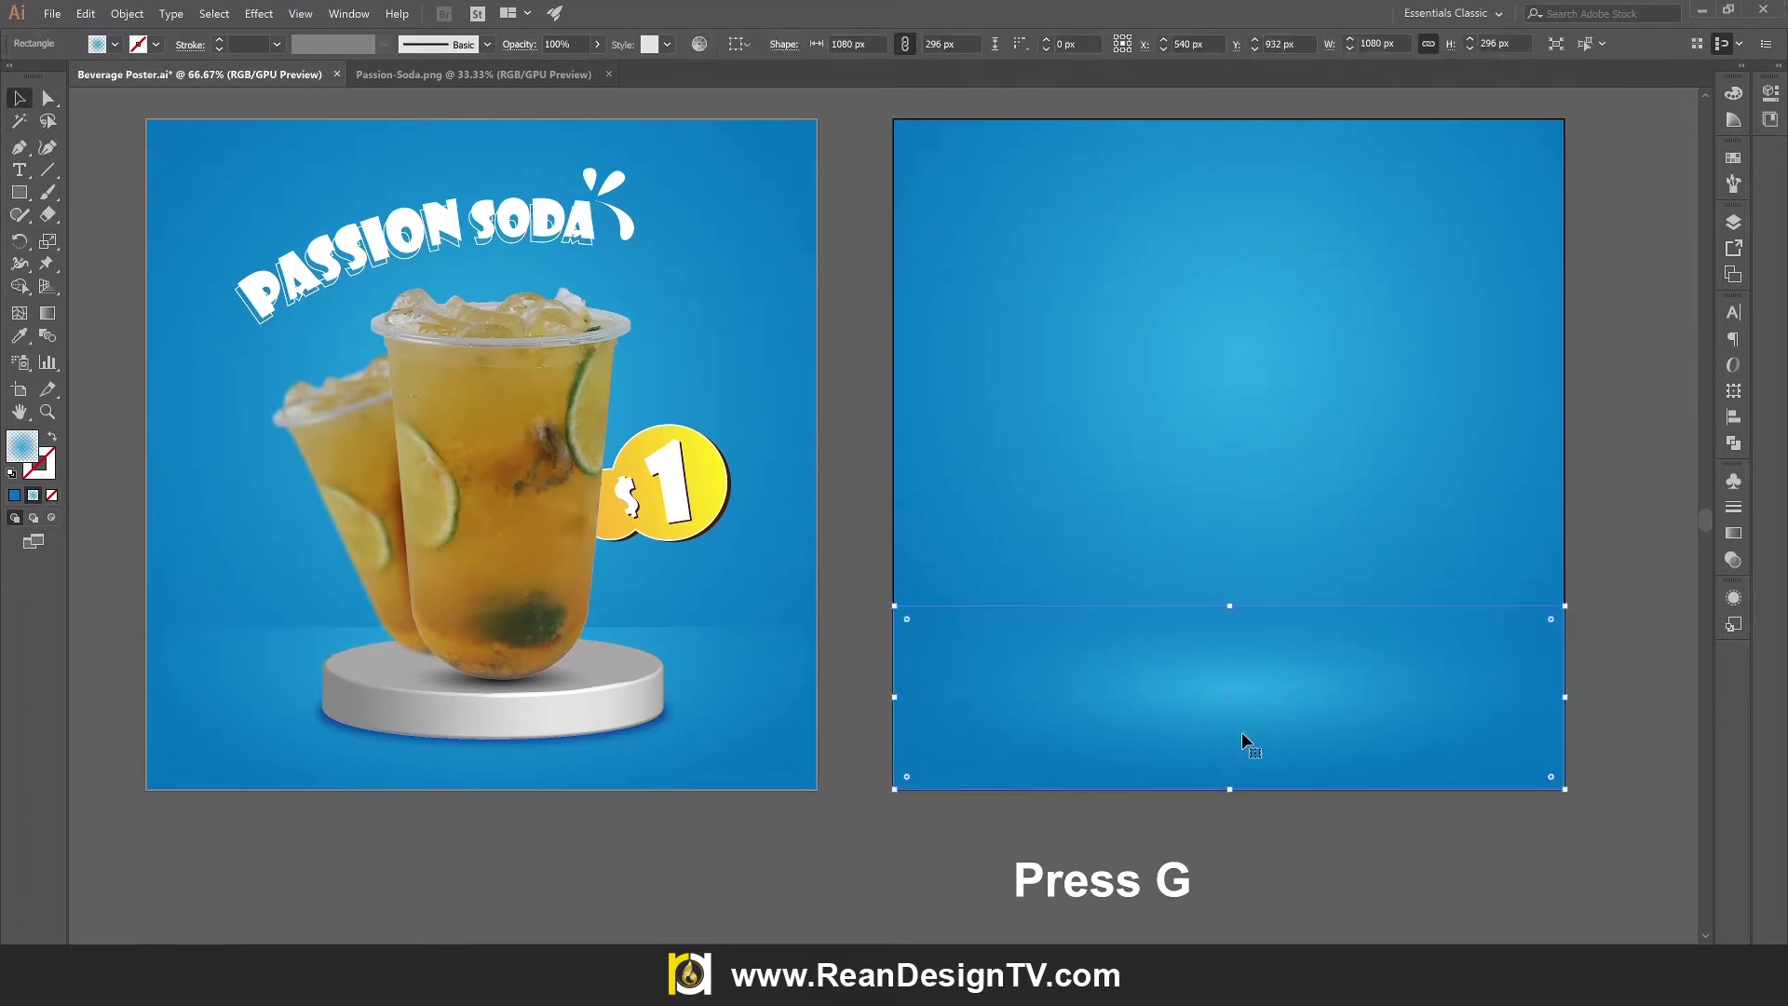
{"action": "key", "text": "g"}
{"action": "left_click_drag", "start_coordinate": [1246, 573], "coordinate": [1246, 538]}
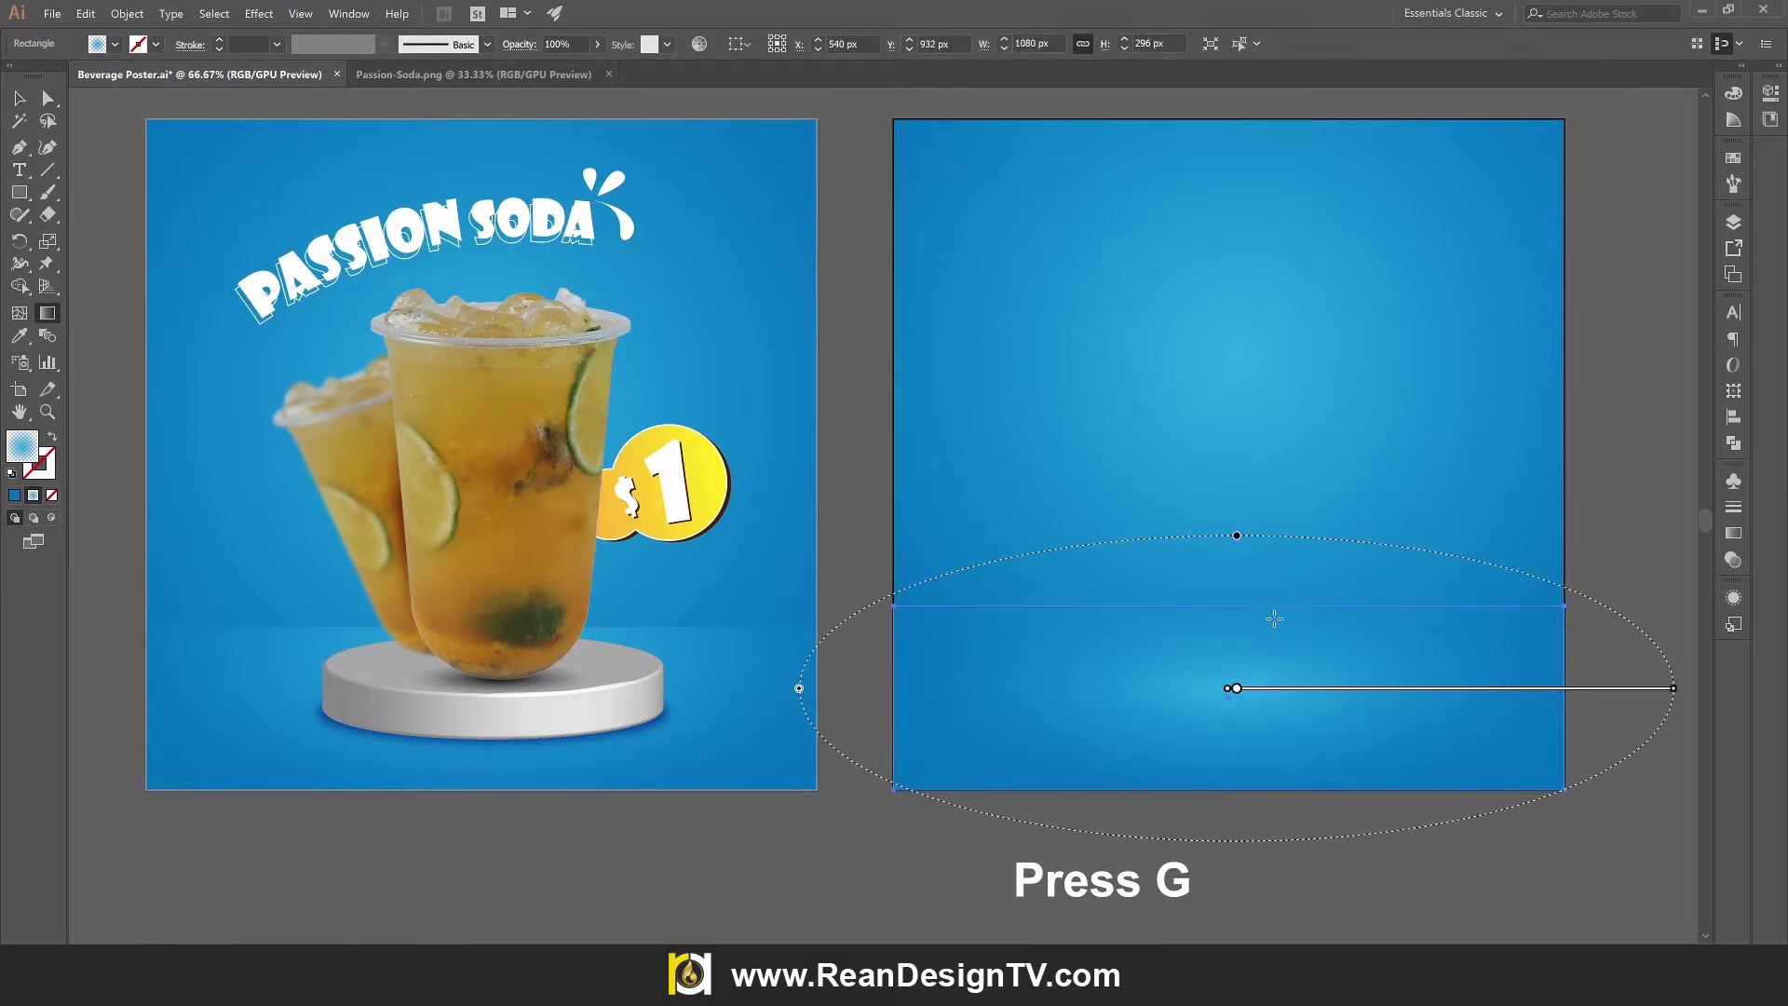
{"action": "left_click_drag", "start_coordinate": [1268, 687], "coordinate": [1269, 668]}
{"action": "key", "text": "v"}
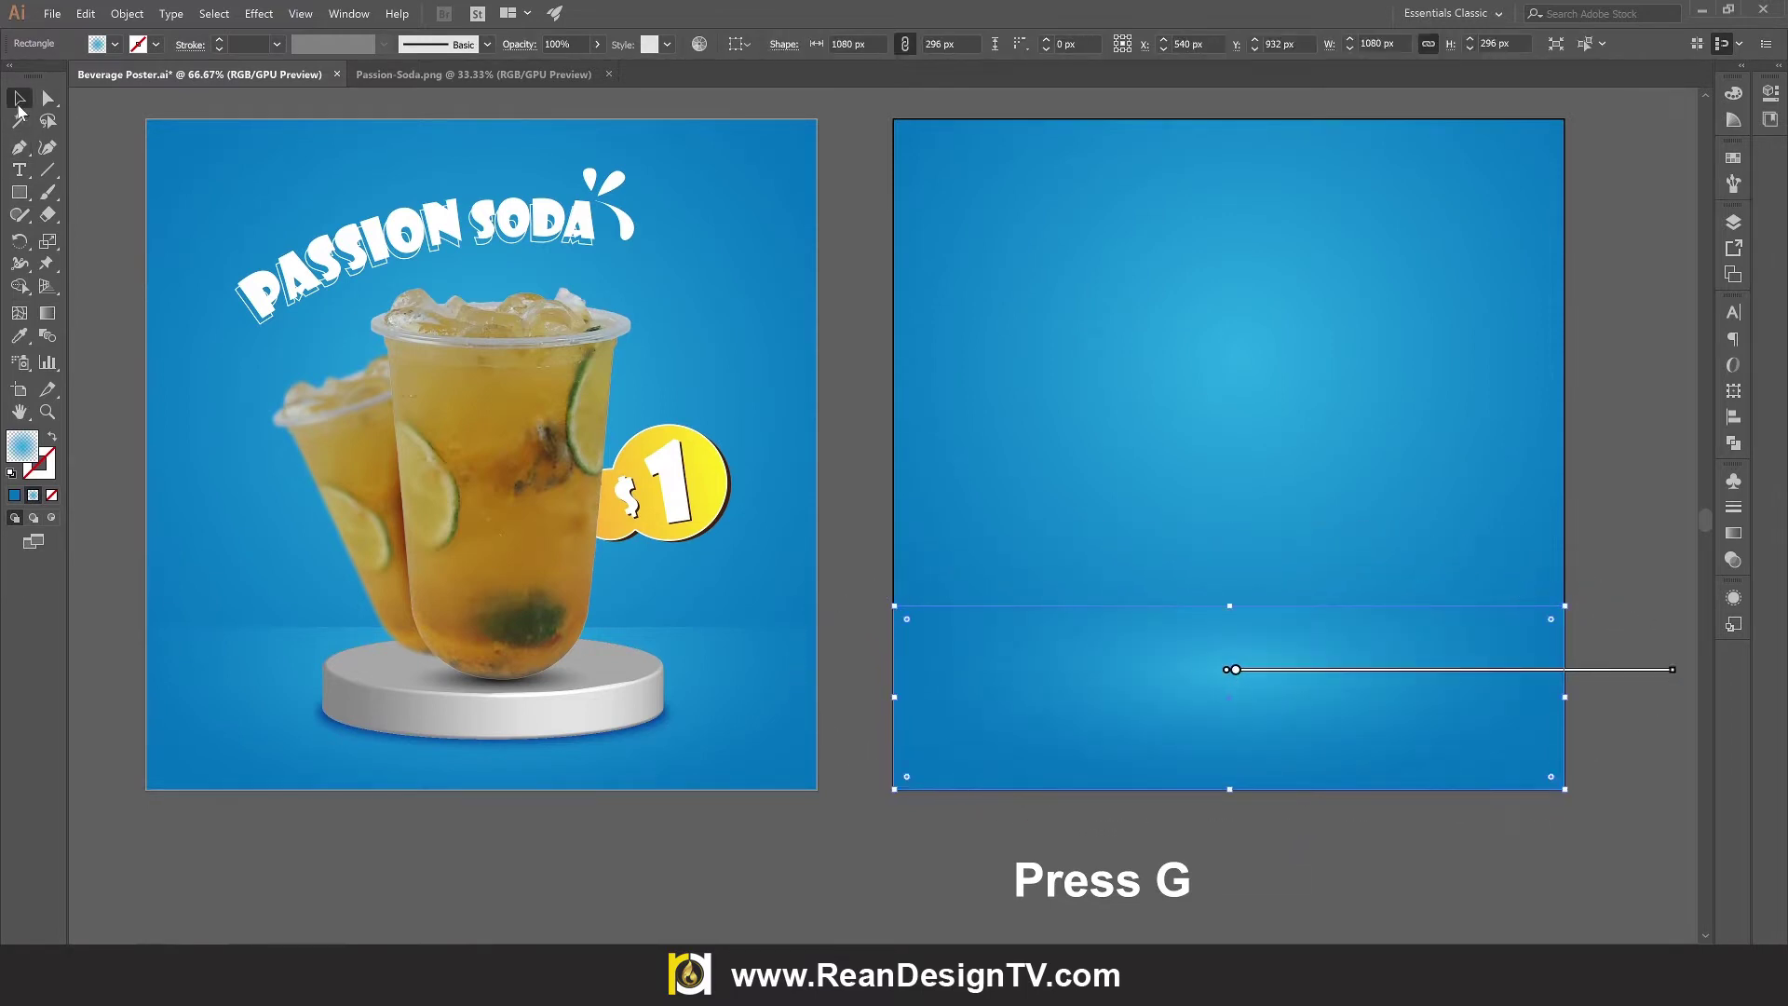
{"action": "left_click", "coordinate": [1458, 868]}
- Lower the floor band's top edge to make it slightly shorter
{"action": "left_click", "coordinate": [1253, 660]}
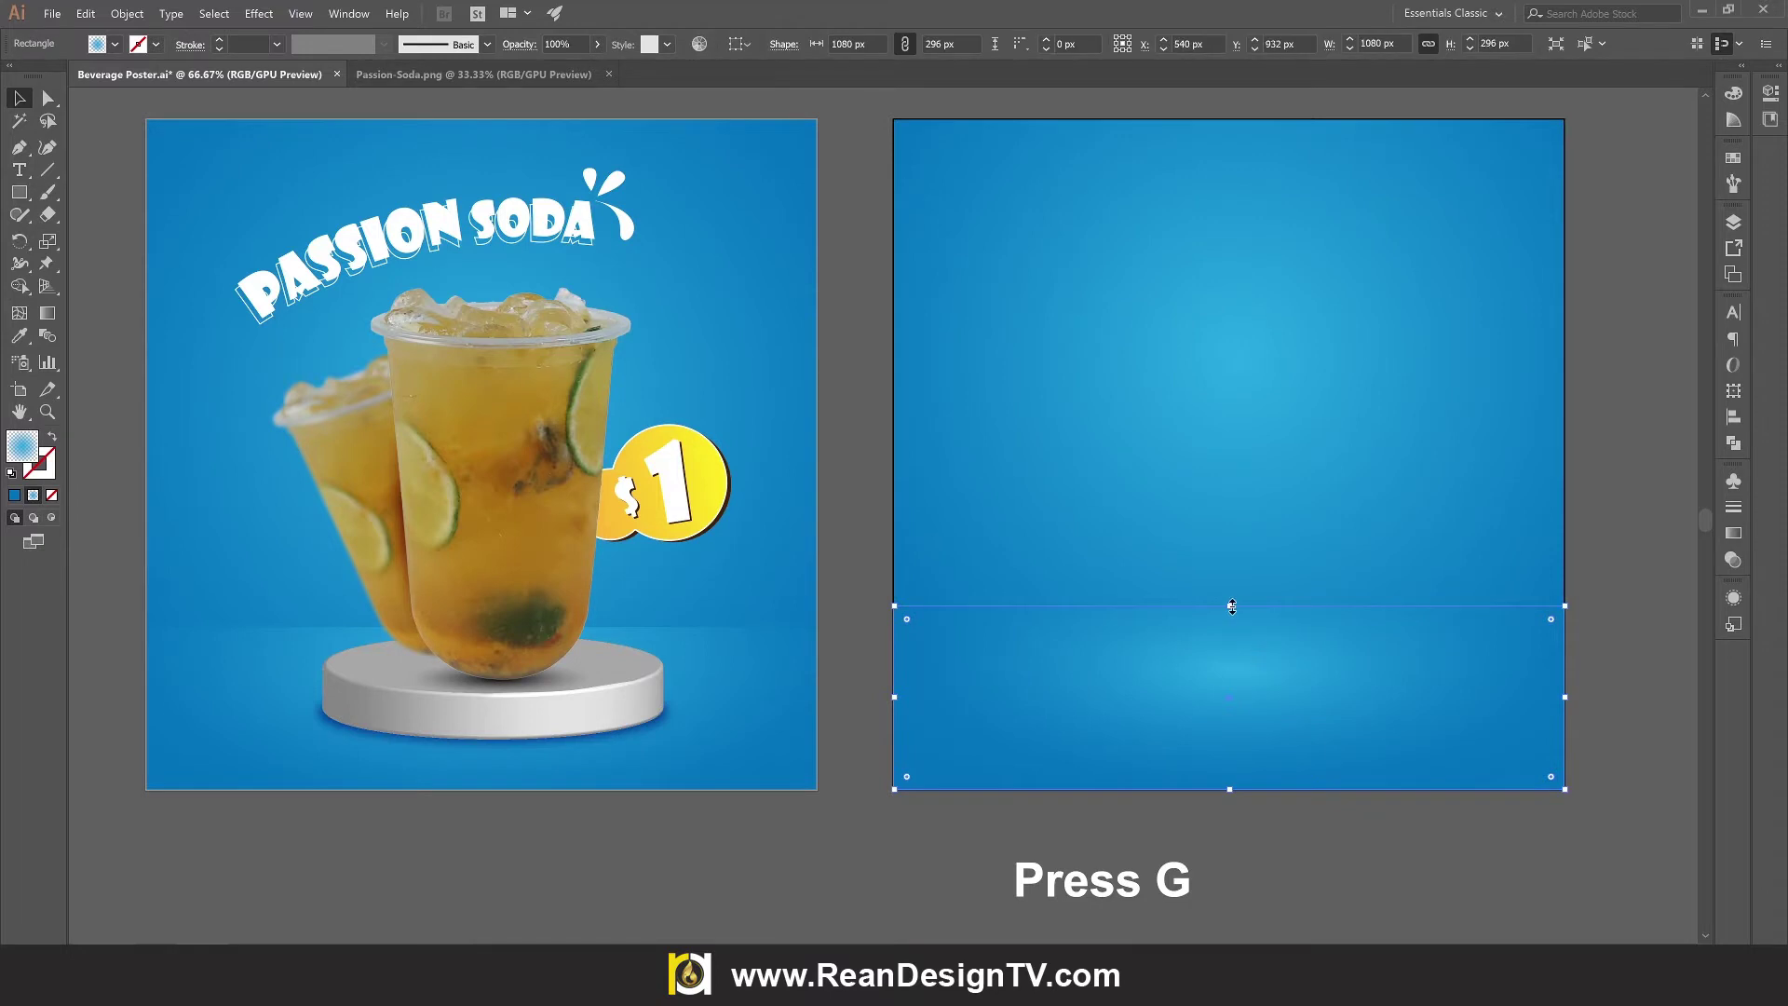
{"action": "left_click_drag", "start_coordinate": [1230, 604], "coordinate": [1230, 626]}
{"action": "left_click", "coordinate": [1301, 875]}
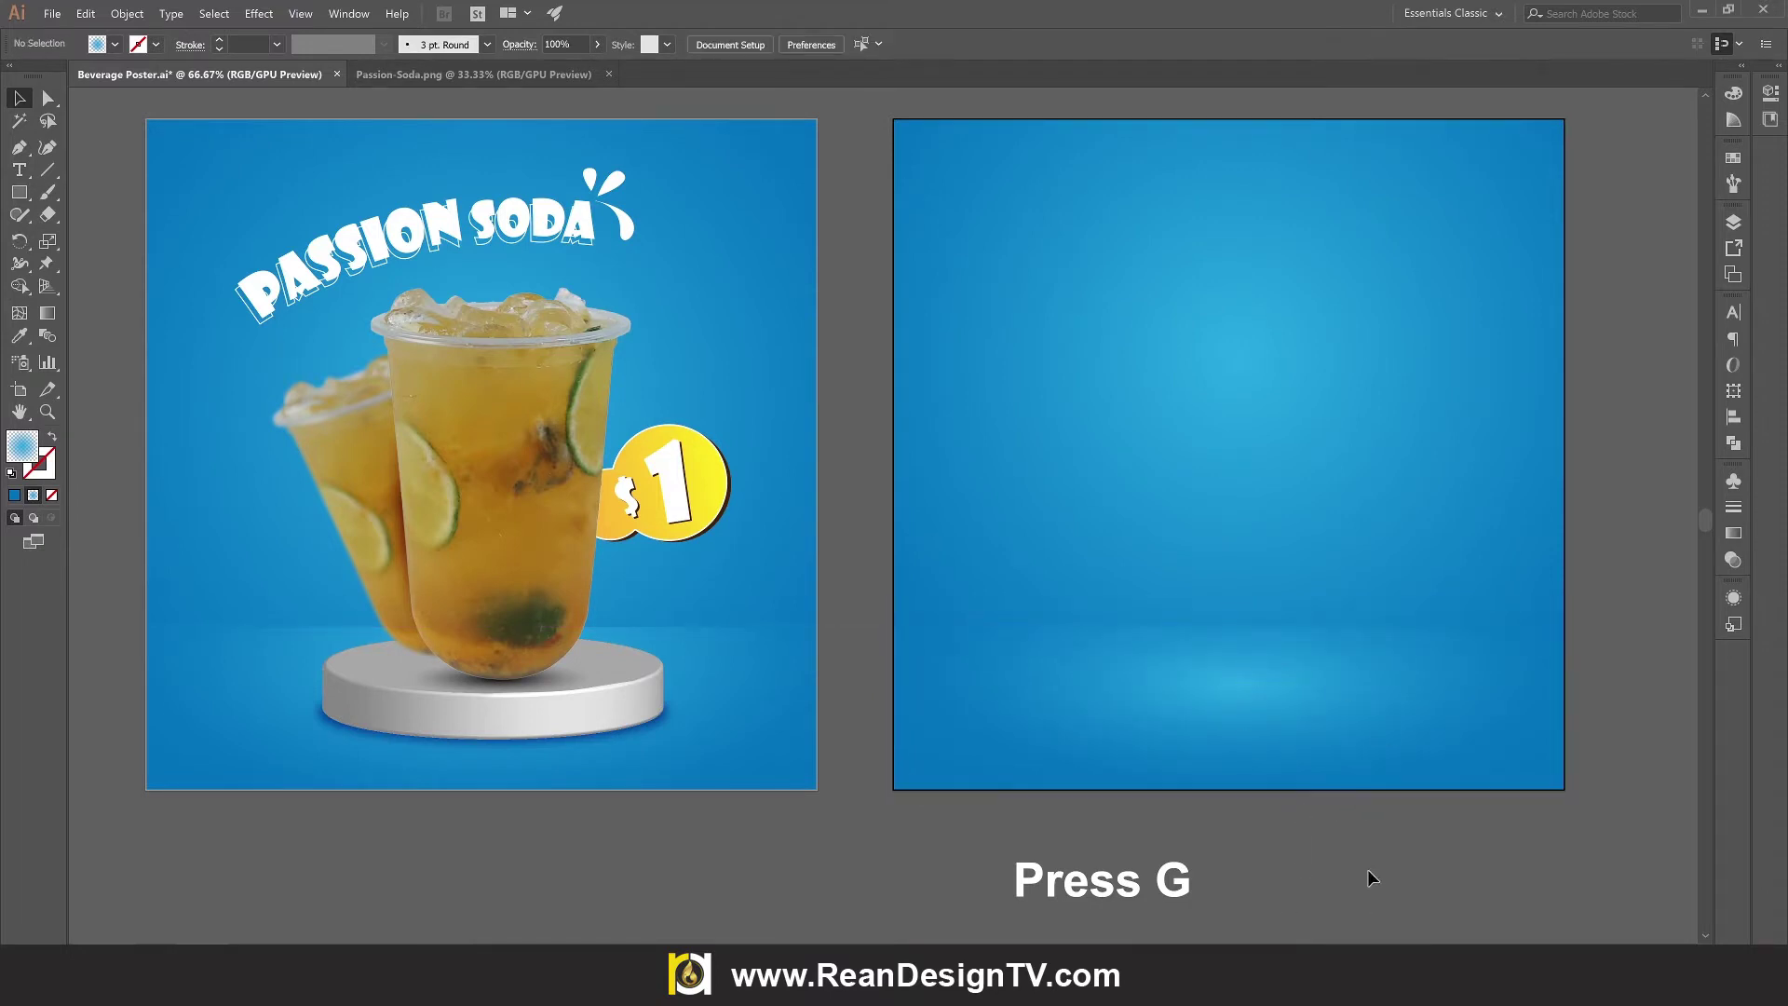
{"action": "key", "text": "ctrl+minus"}
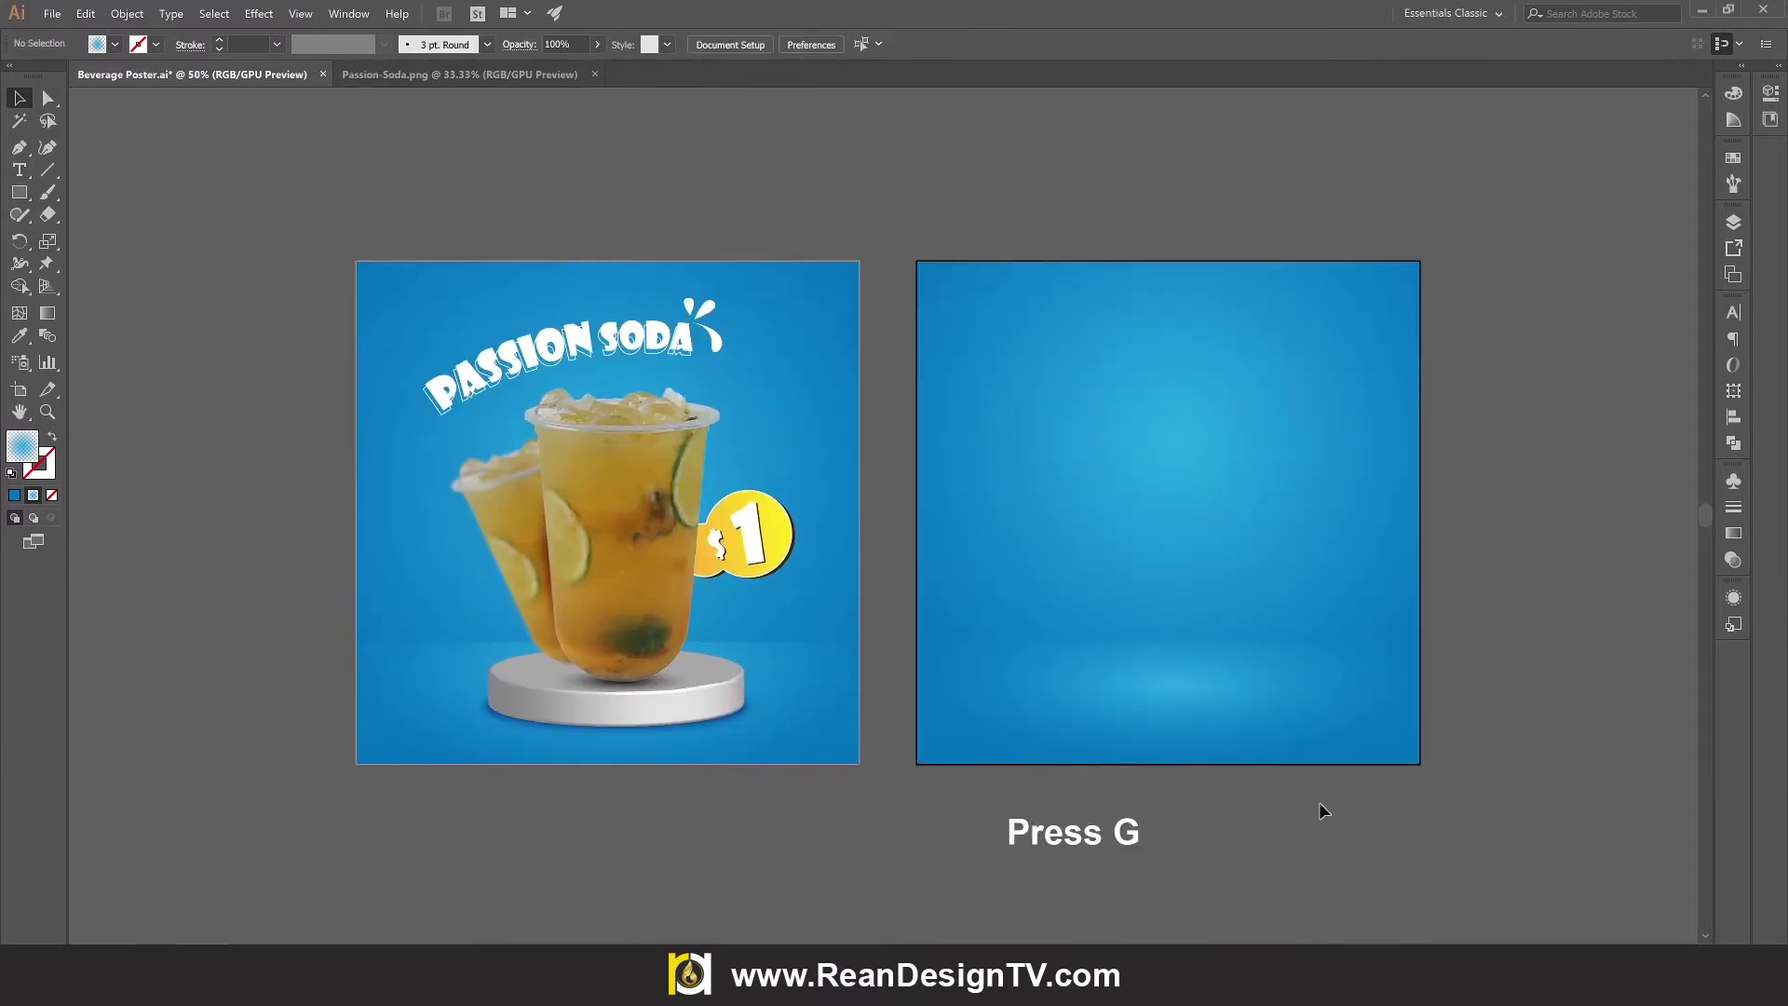
- Move the Press G label to the right beneath the artboards
{"action": "key", "text": "ctrl+plus"}
{"action": "mouse_move", "coordinate": [1045, 857]}
{"action": "left_mouse_down"}
{"action": "mouse_move", "coordinate": [1199, 852]}
{"action": "mouse_move", "coordinate": [1190, 866]}
{"action": "left_mouse_up"}
{"action": "left_click", "coordinate": [696, 864]}
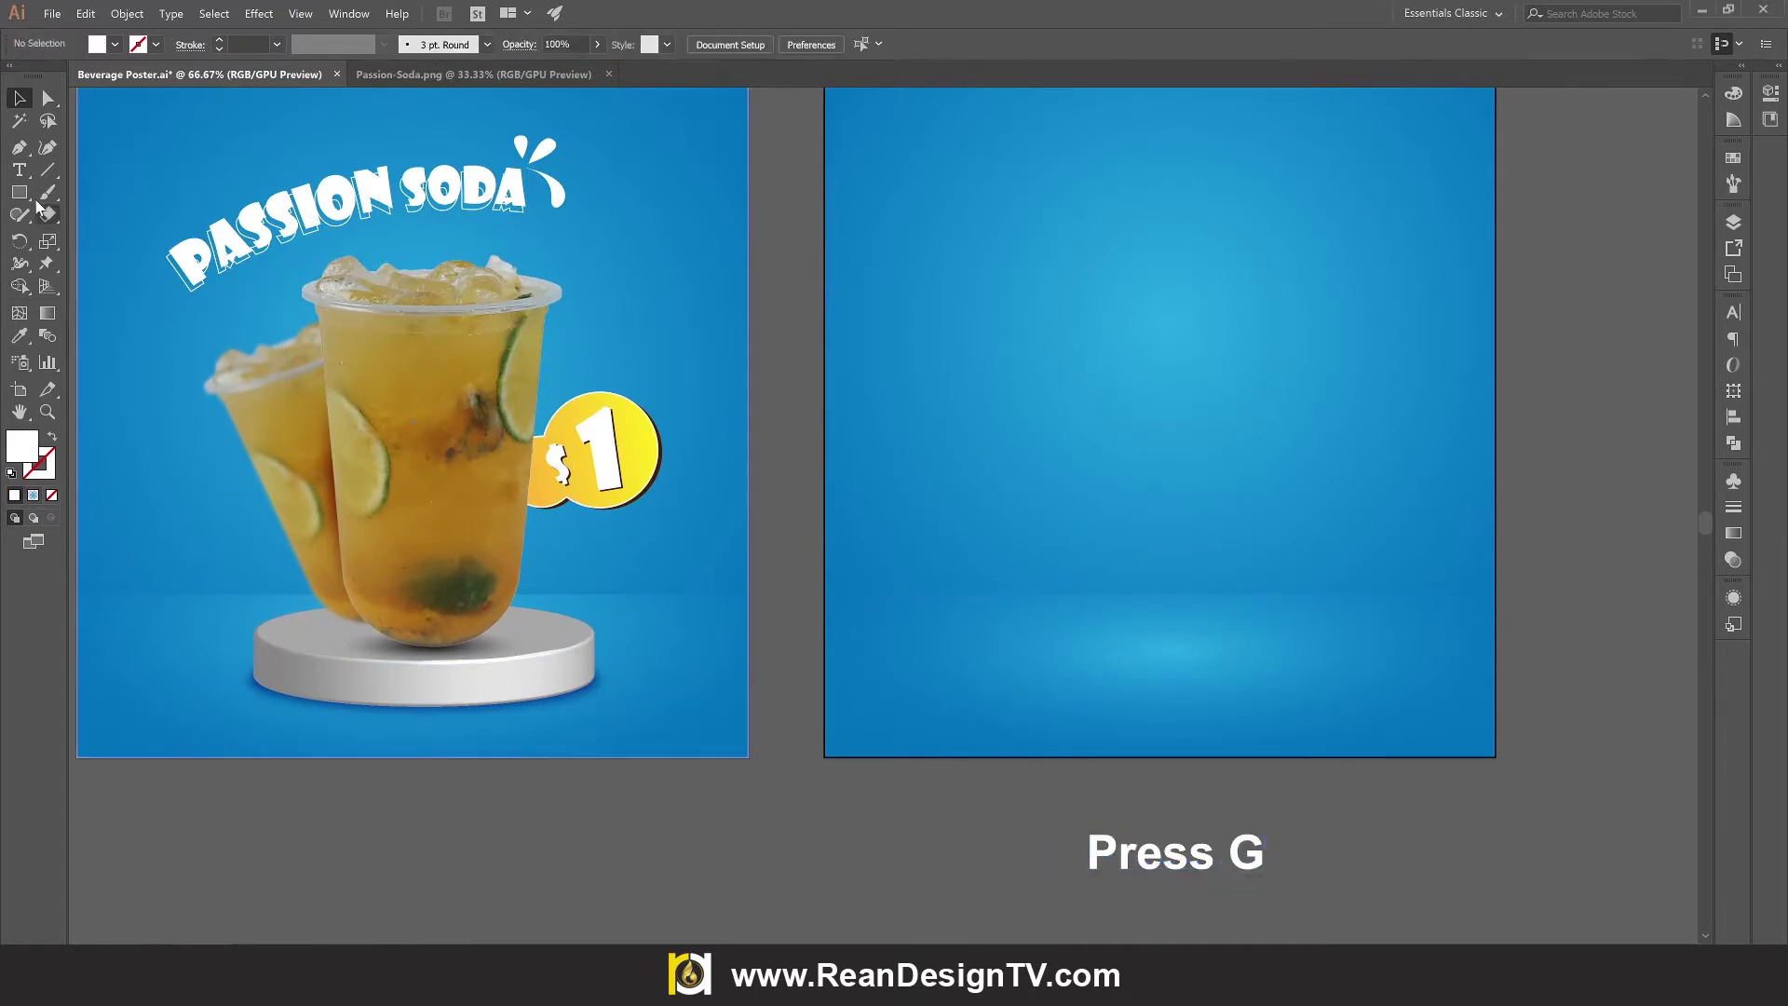
{"action": "left_click_drag", "start_coordinate": [718, 890], "coordinate": [786, 932]}
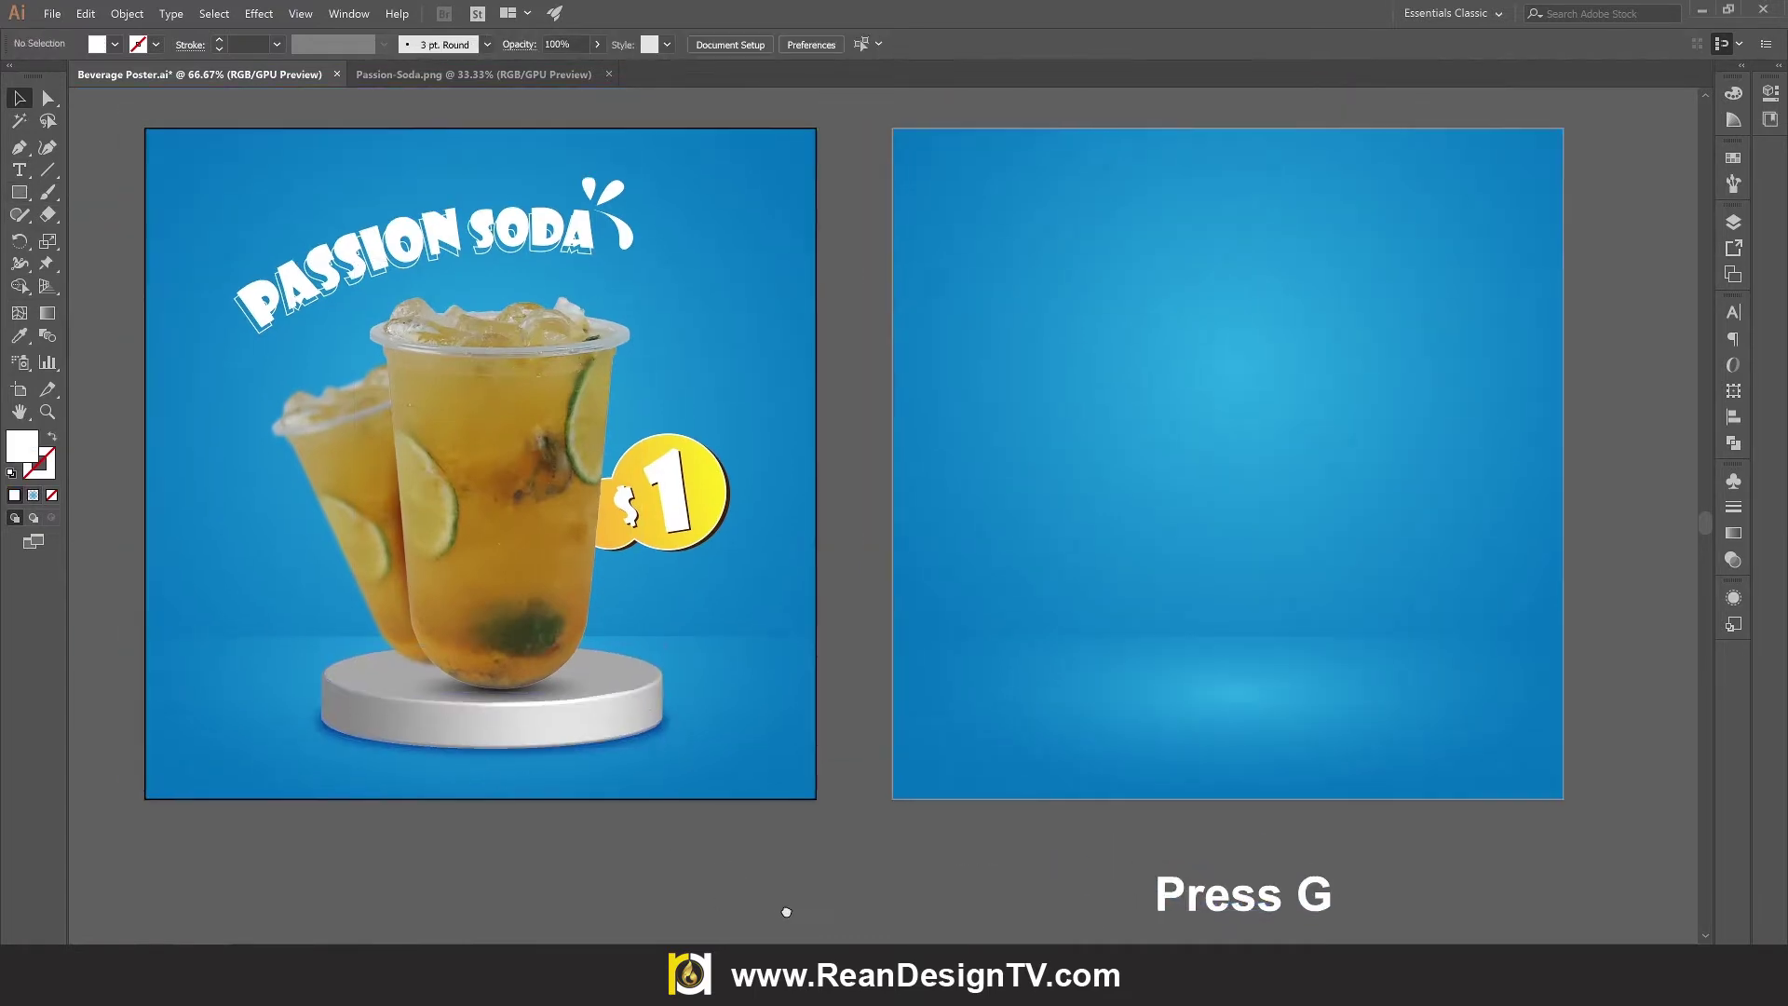
- Draw a large white circle in the centre of the right artboard
{"action": "left_click_drag", "start_coordinate": [18, 192], "coordinate": [93, 216]}
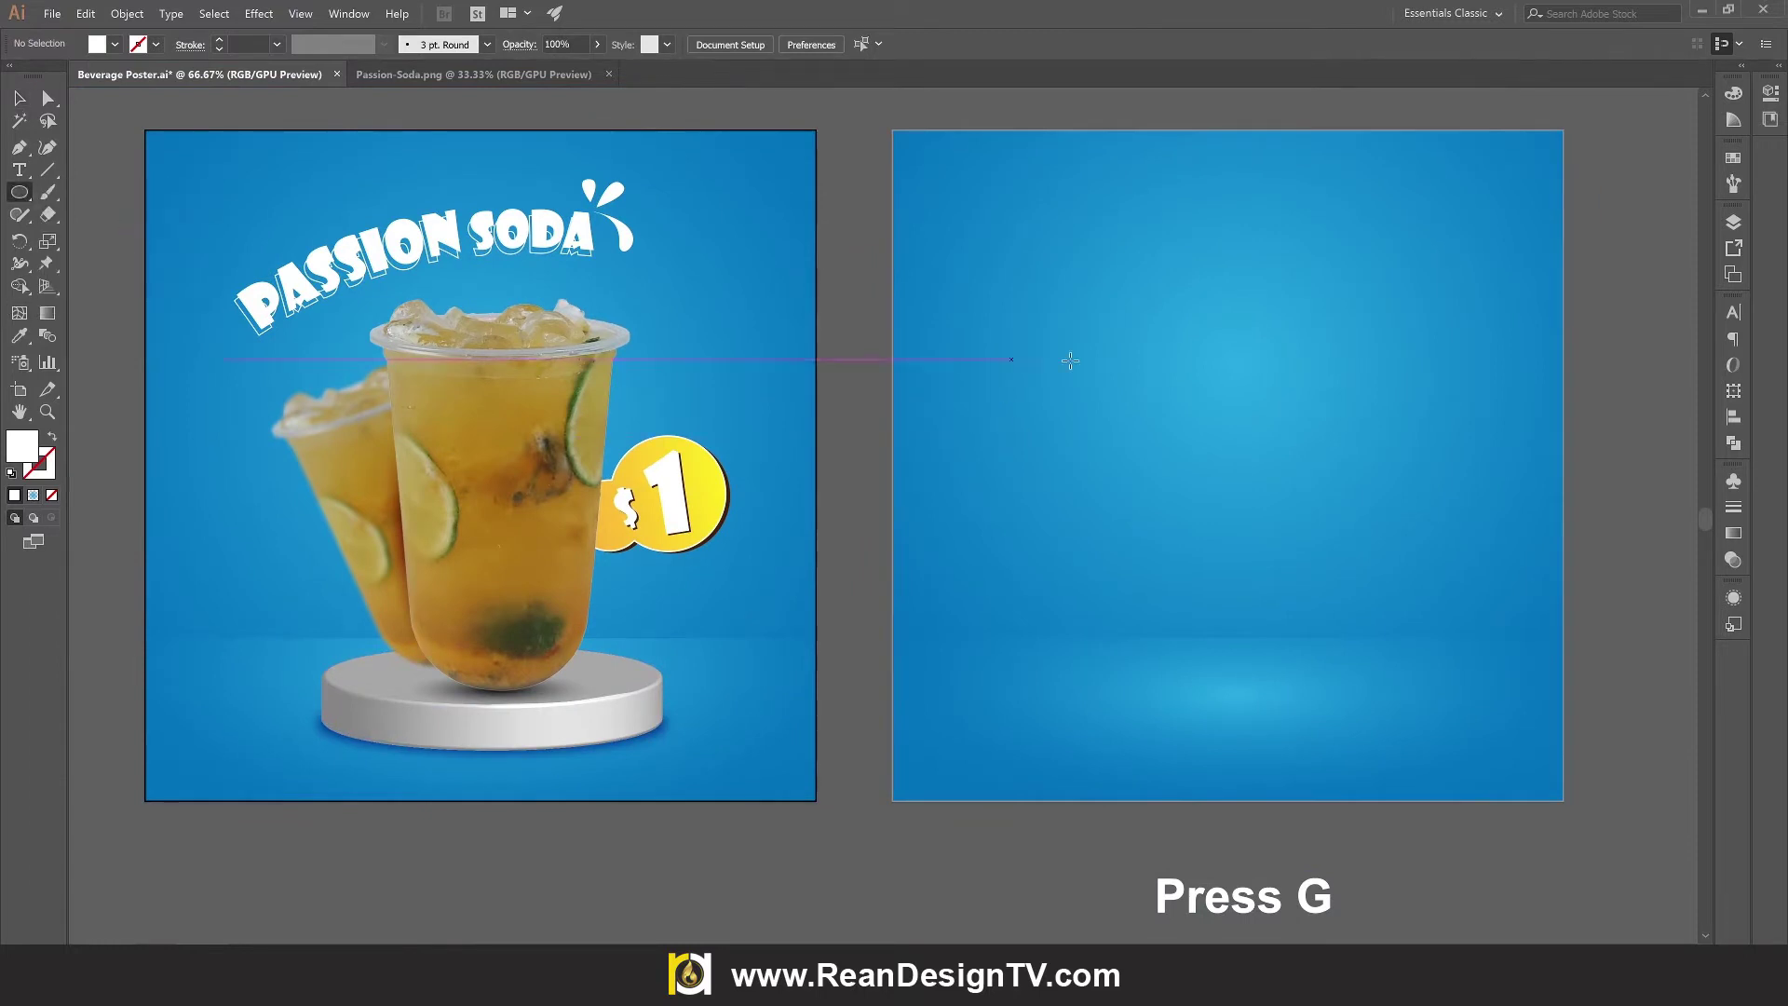
{"action": "left_click_drag", "start_coordinate": [1323, 542], "coordinate": [1387, 597]}
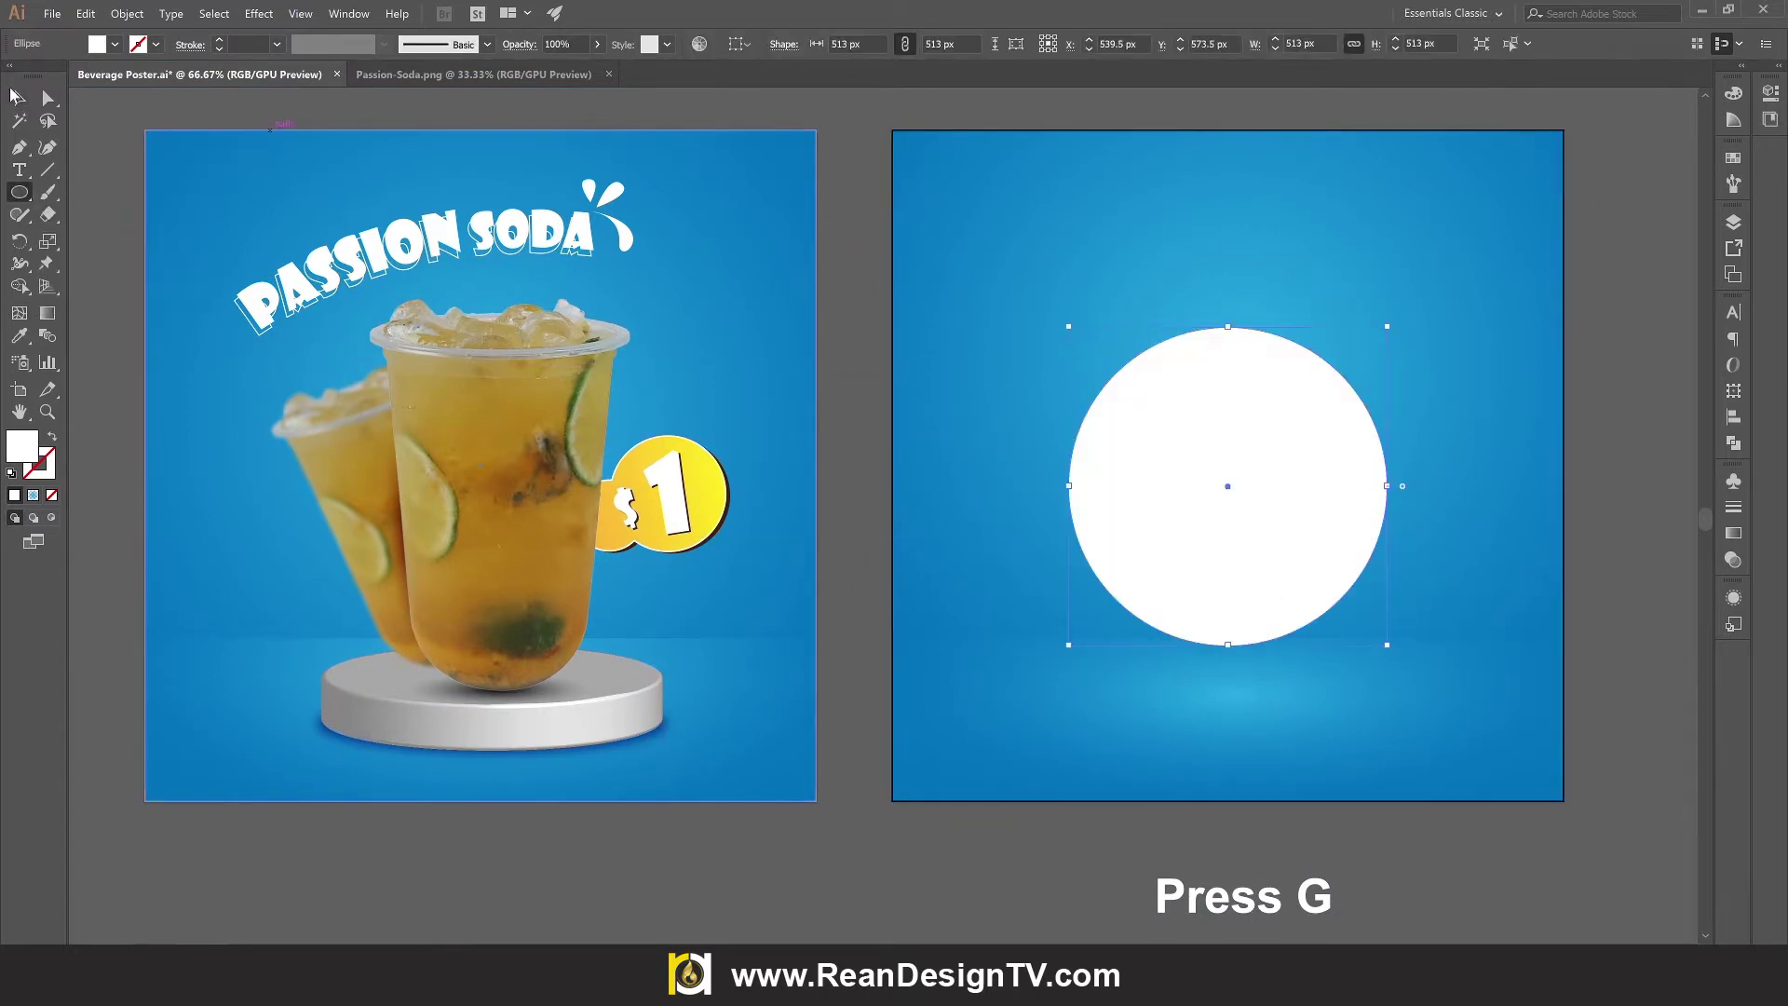
{"action": "left_click", "coordinate": [1327, 828]}
- Rewrite the Press G note as a 'Hold Shift when draw' hint below the right artboard
{"action": "key", "text": "t"}
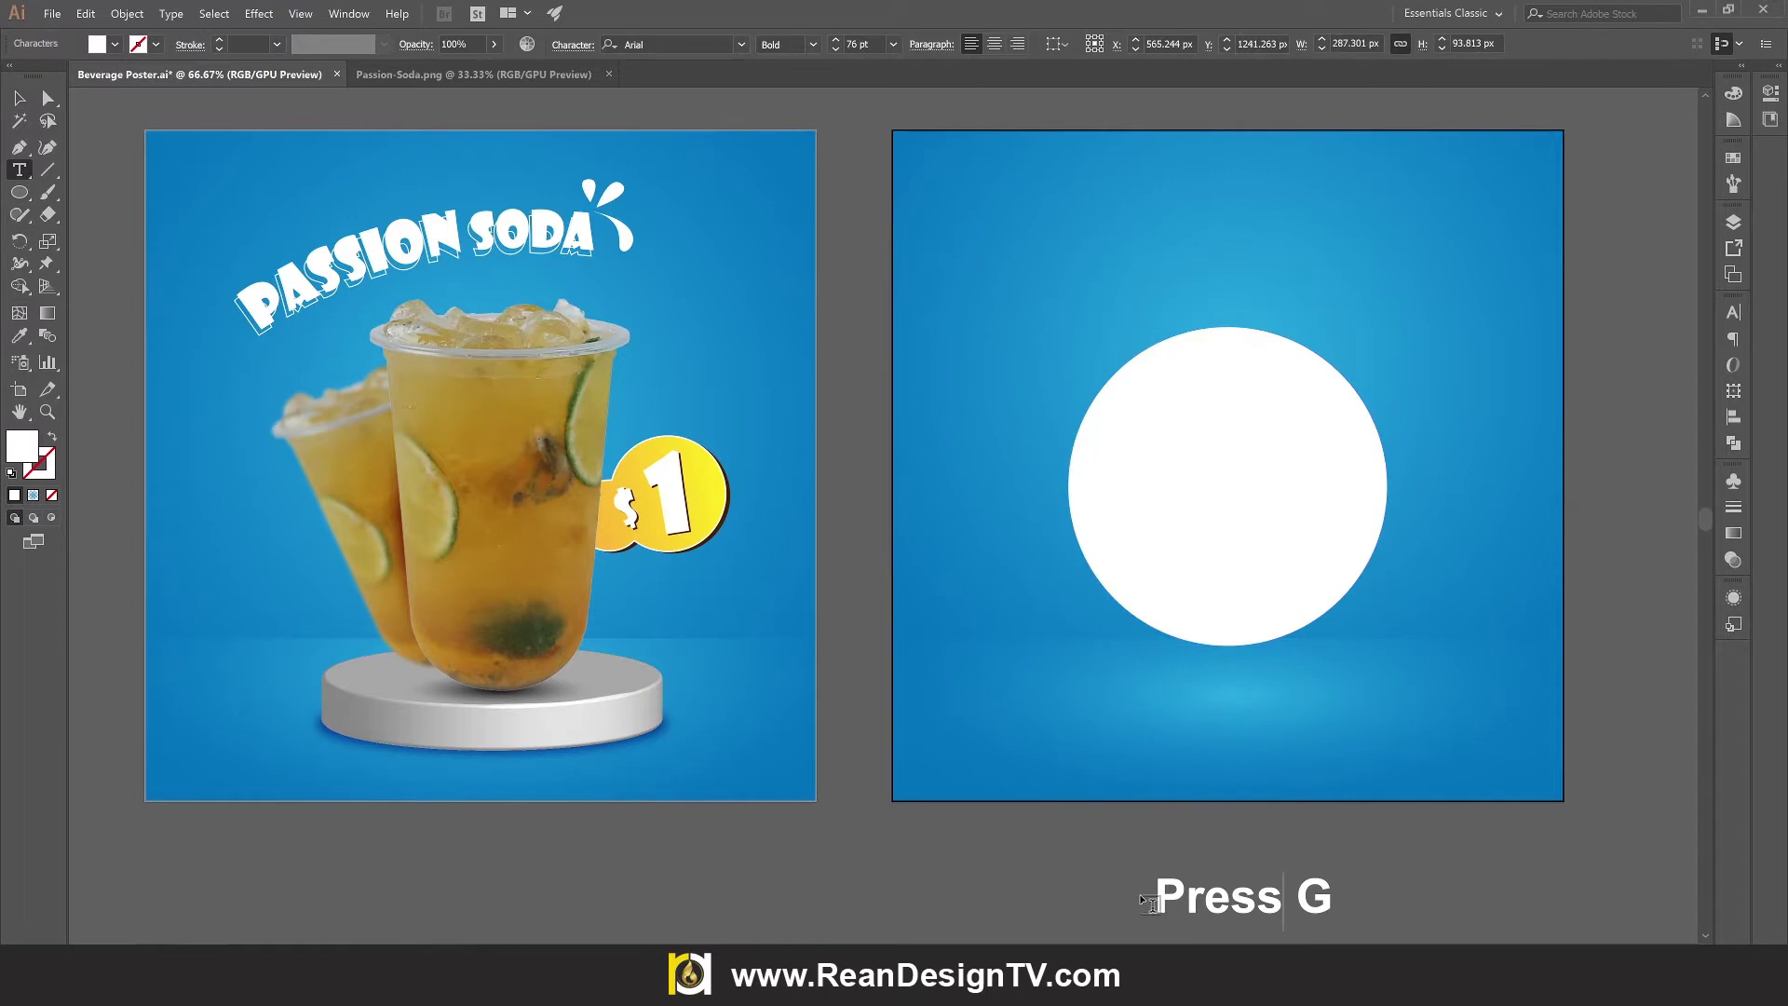
{"action": "key", "text": "ctrl+a"}
{"action": "type", "text": "Hold S"}
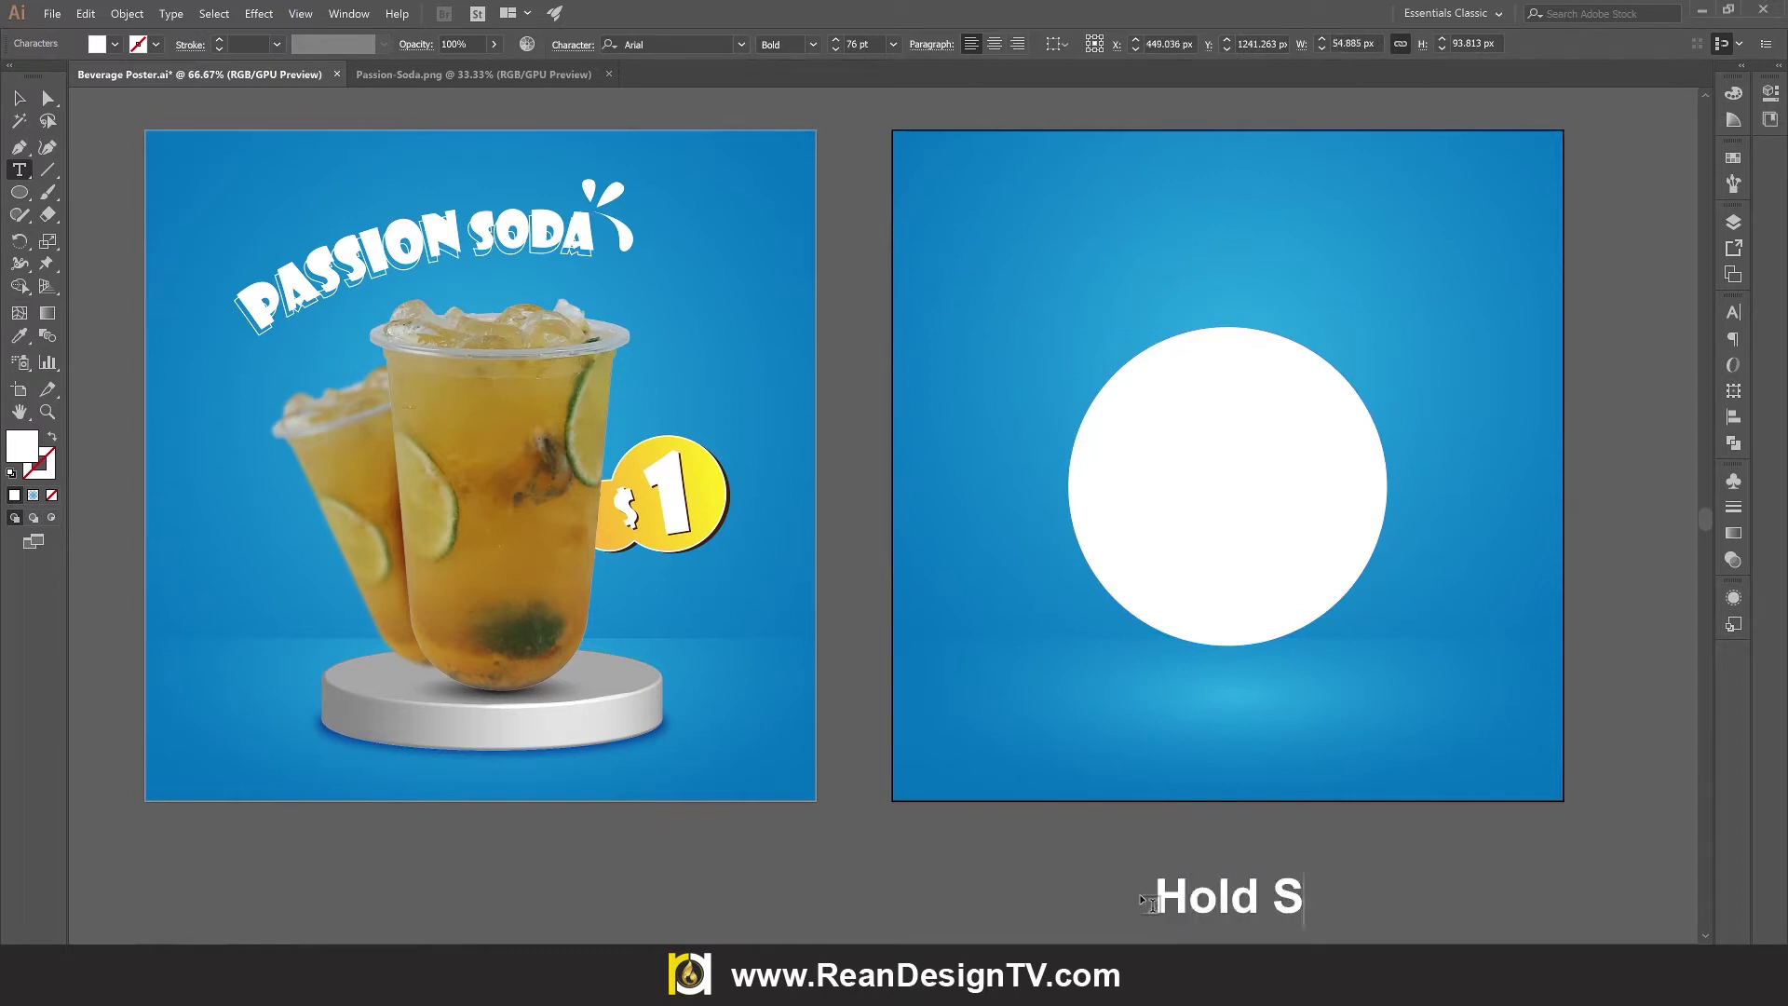
{"action": "type", "text": "hif"}
{"action": "key", "text": "BackSpace"}
{"action": "type", "text": "wh"}
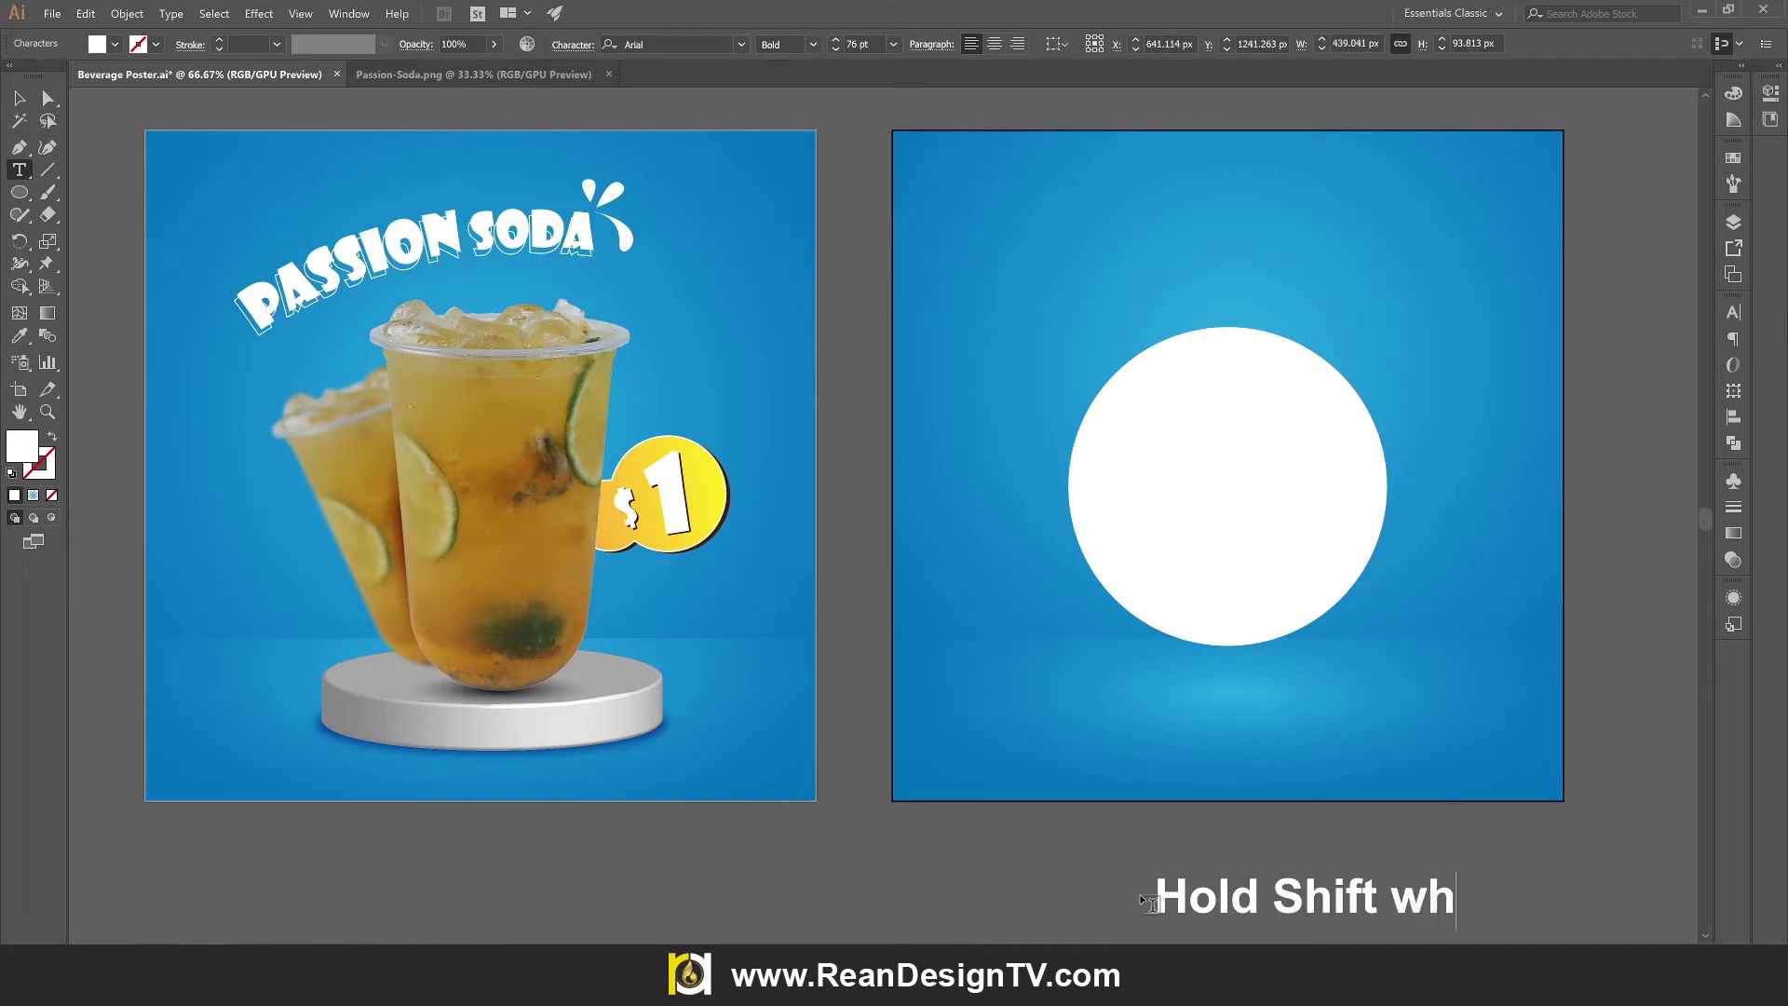
{"action": "type", "text": "en d"}
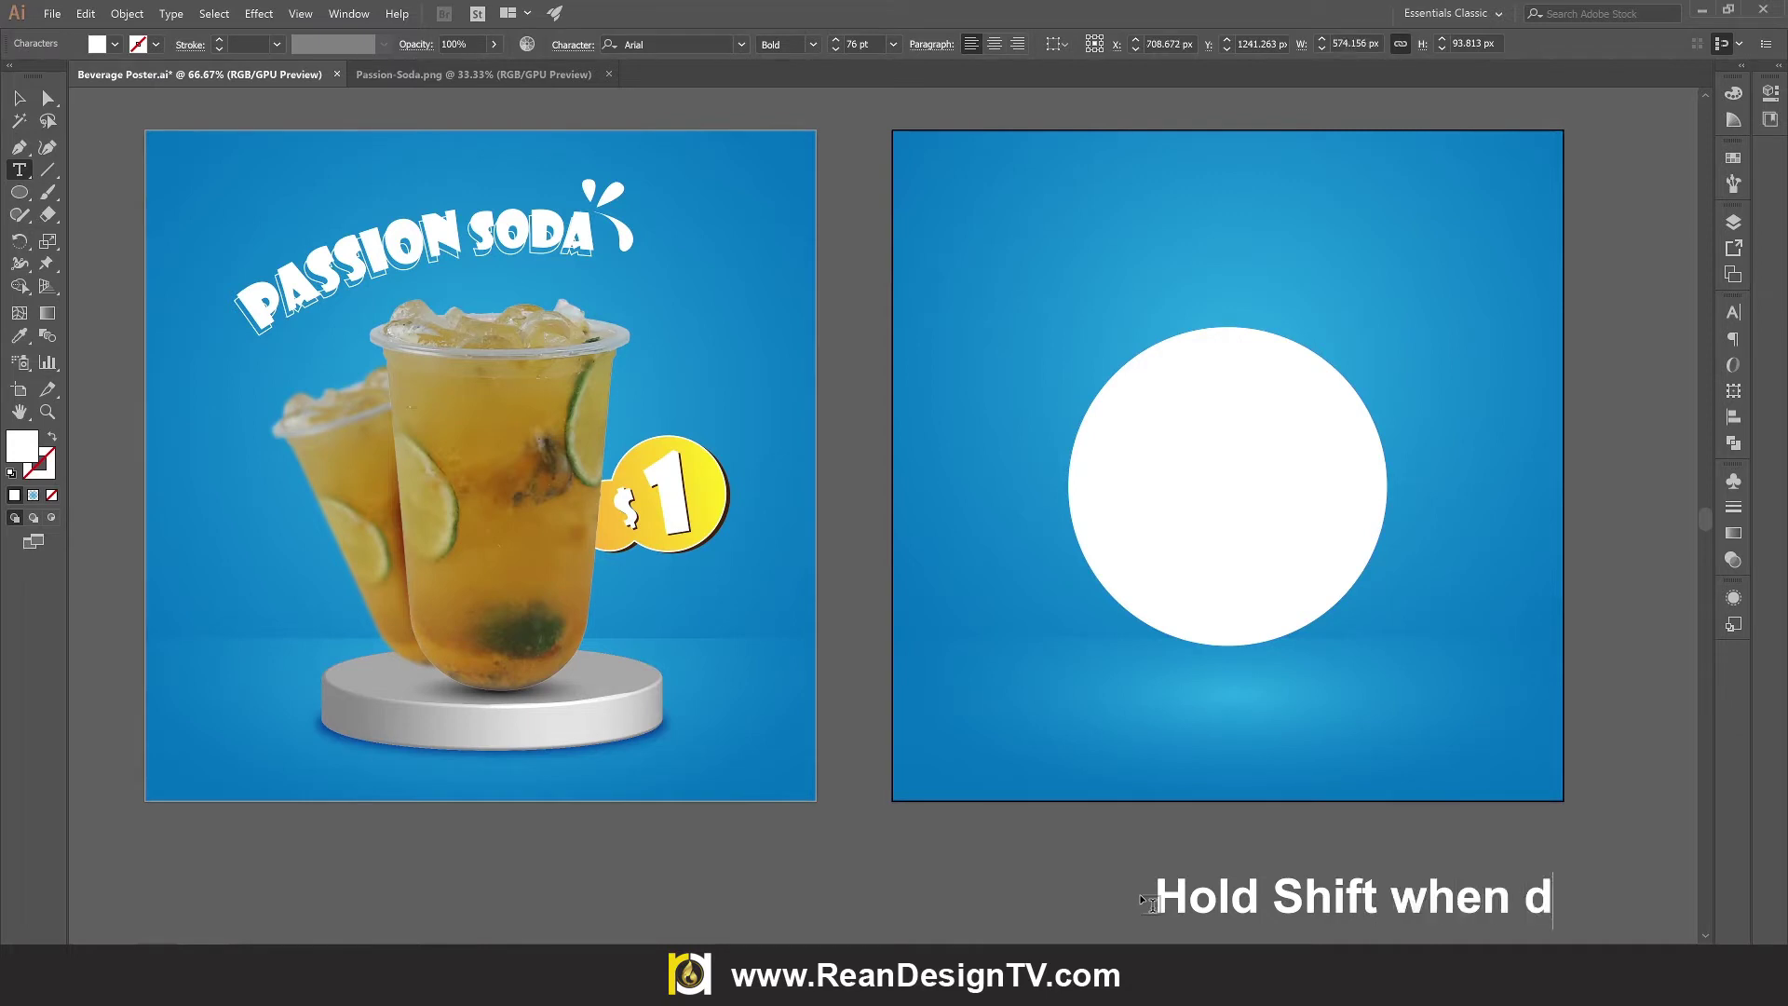
{"action": "type", "text": "raw"}
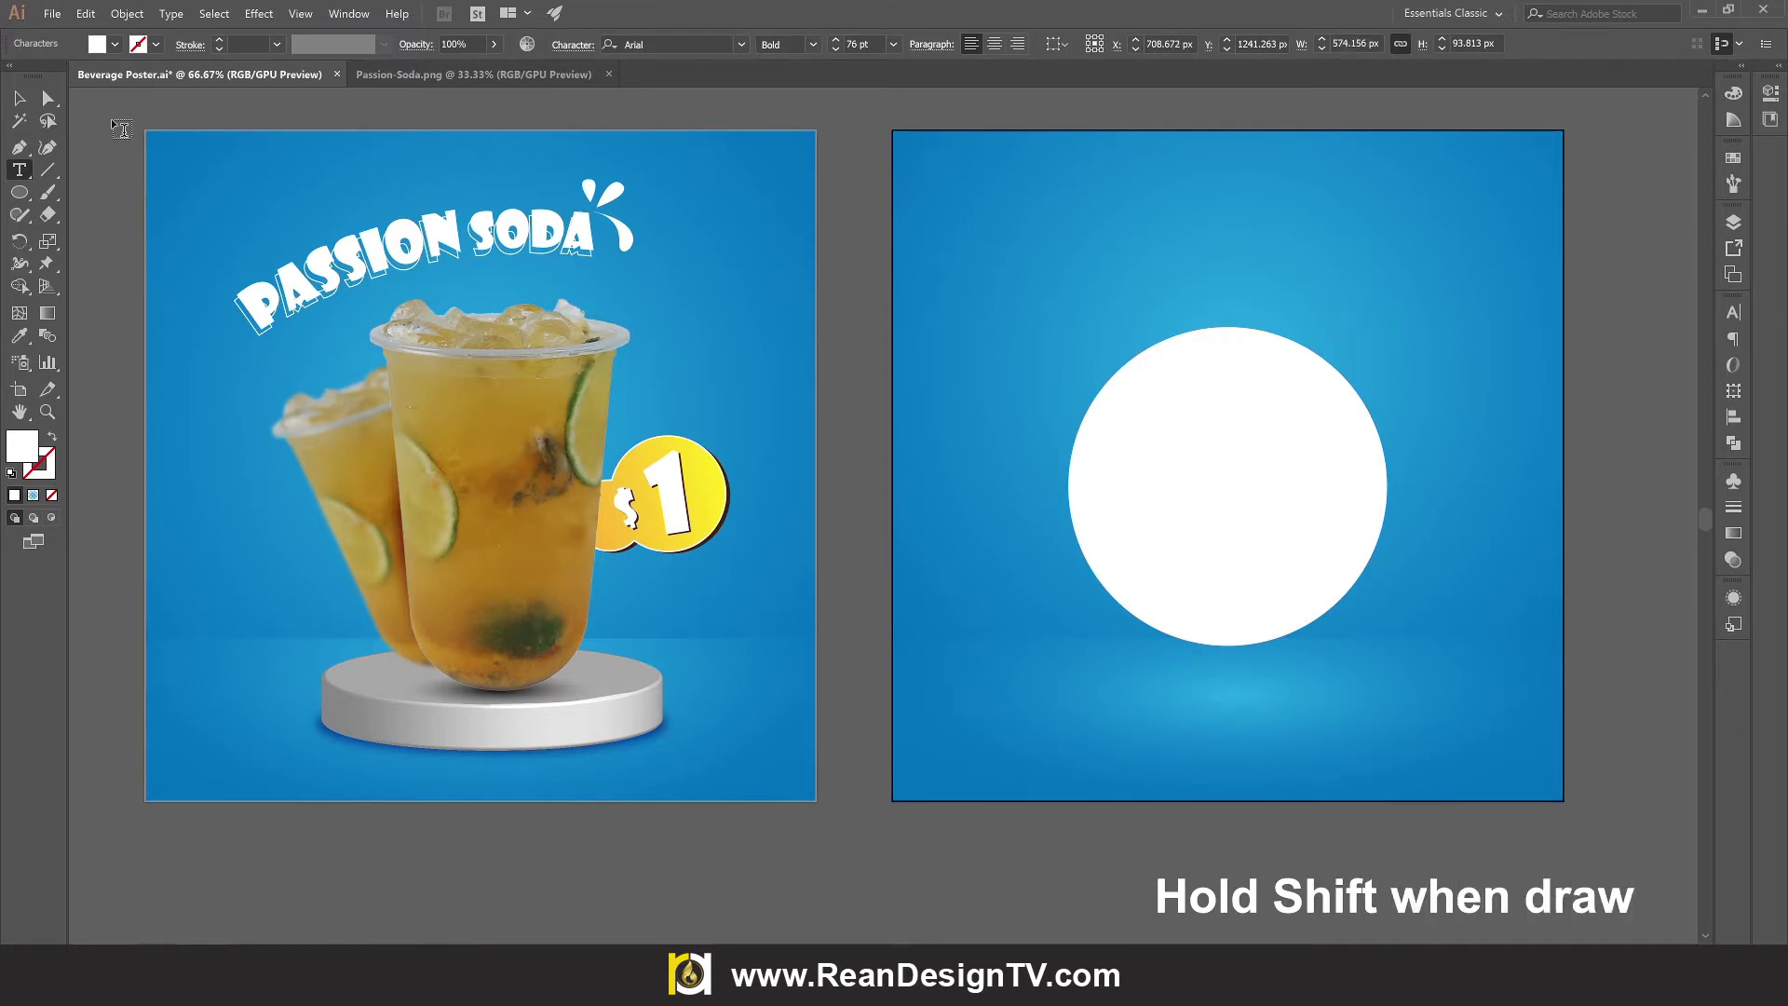
{"action": "key", "text": "Escape"}
{"action": "left_click_drag", "start_coordinate": [1364, 899], "coordinate": [1210, 865]}
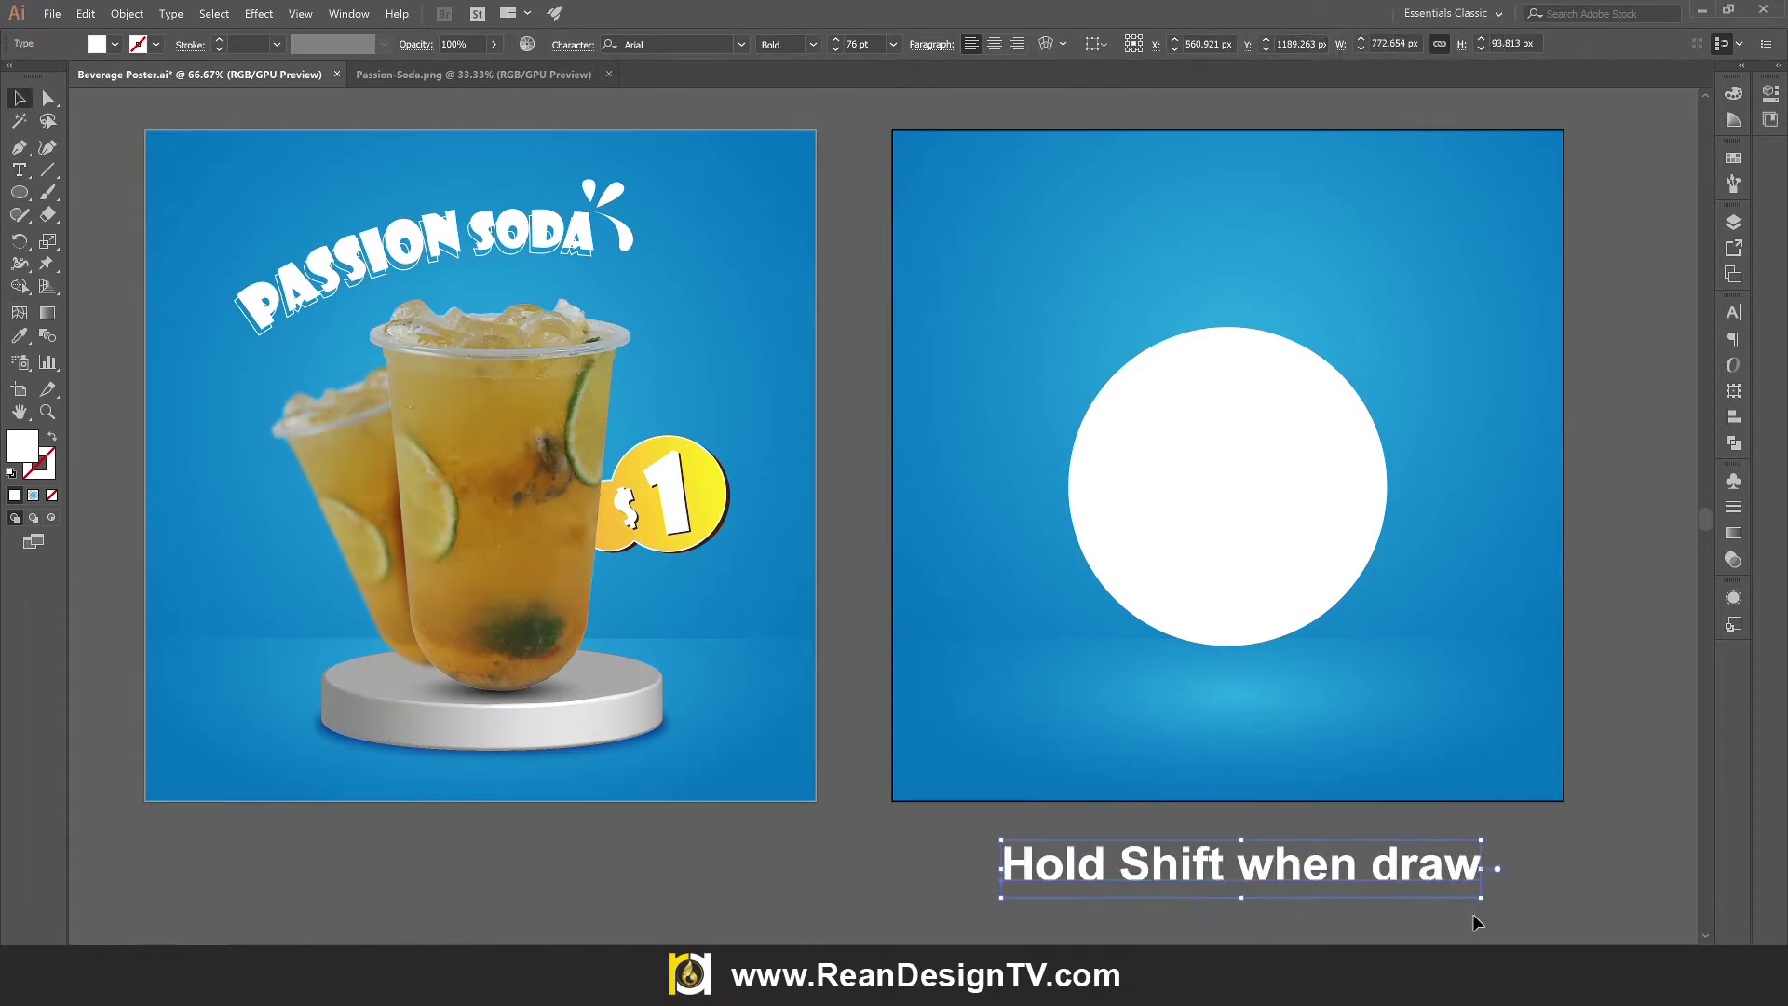
- Replace the note text with 'to make it round'
{"action": "left_click", "coordinate": [1304, 477]}
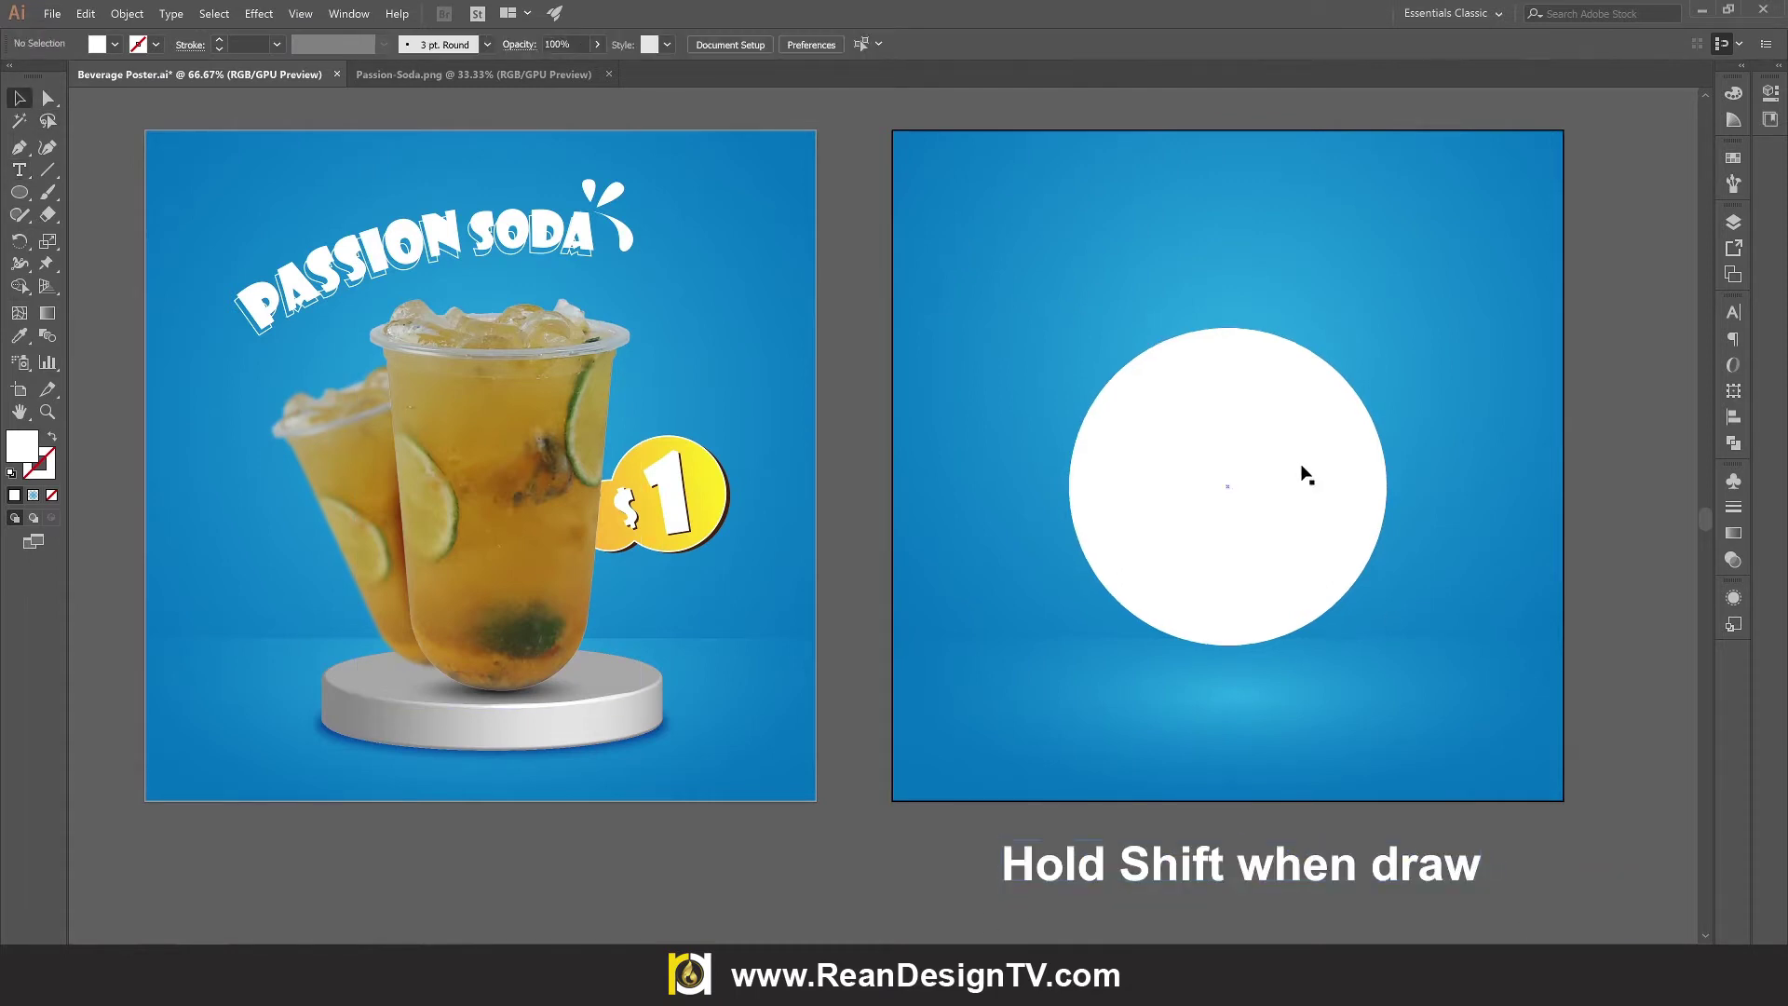
{"action": "left_click", "coordinate": [1432, 881]}
{"action": "double_click", "coordinate": [1454, 871]}
{"action": "type", "text": "to"}
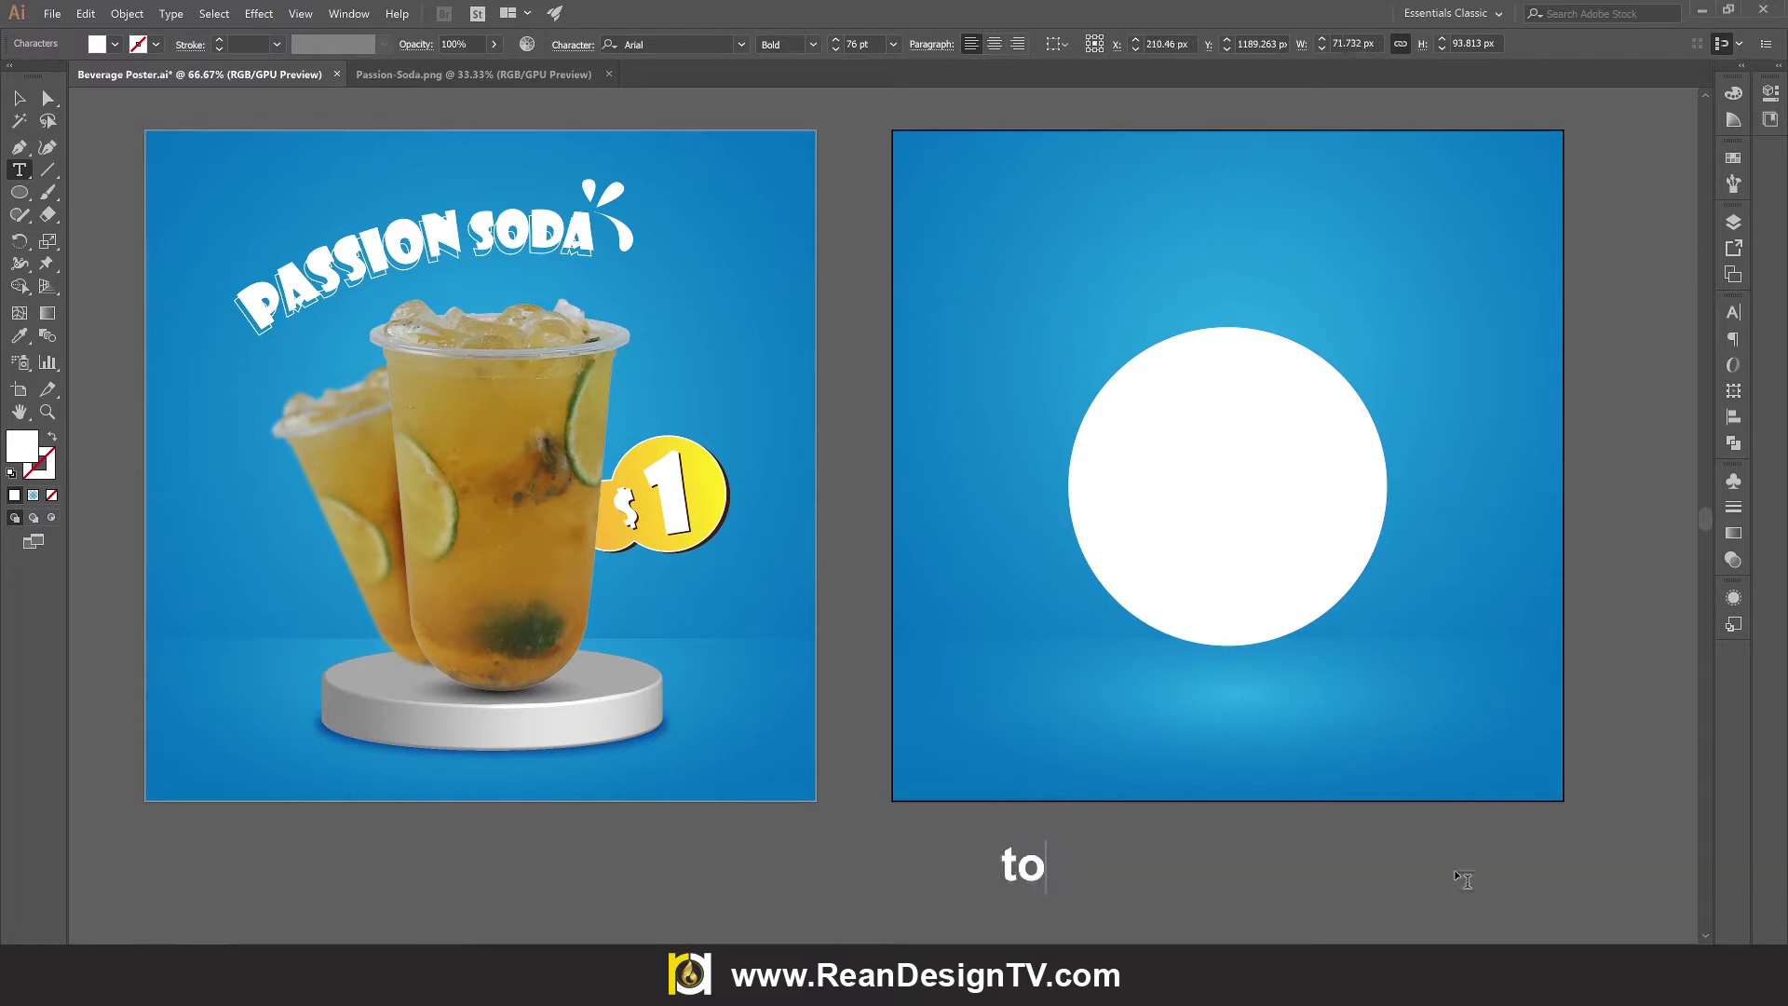
{"action": "type", "text": " make ti"}
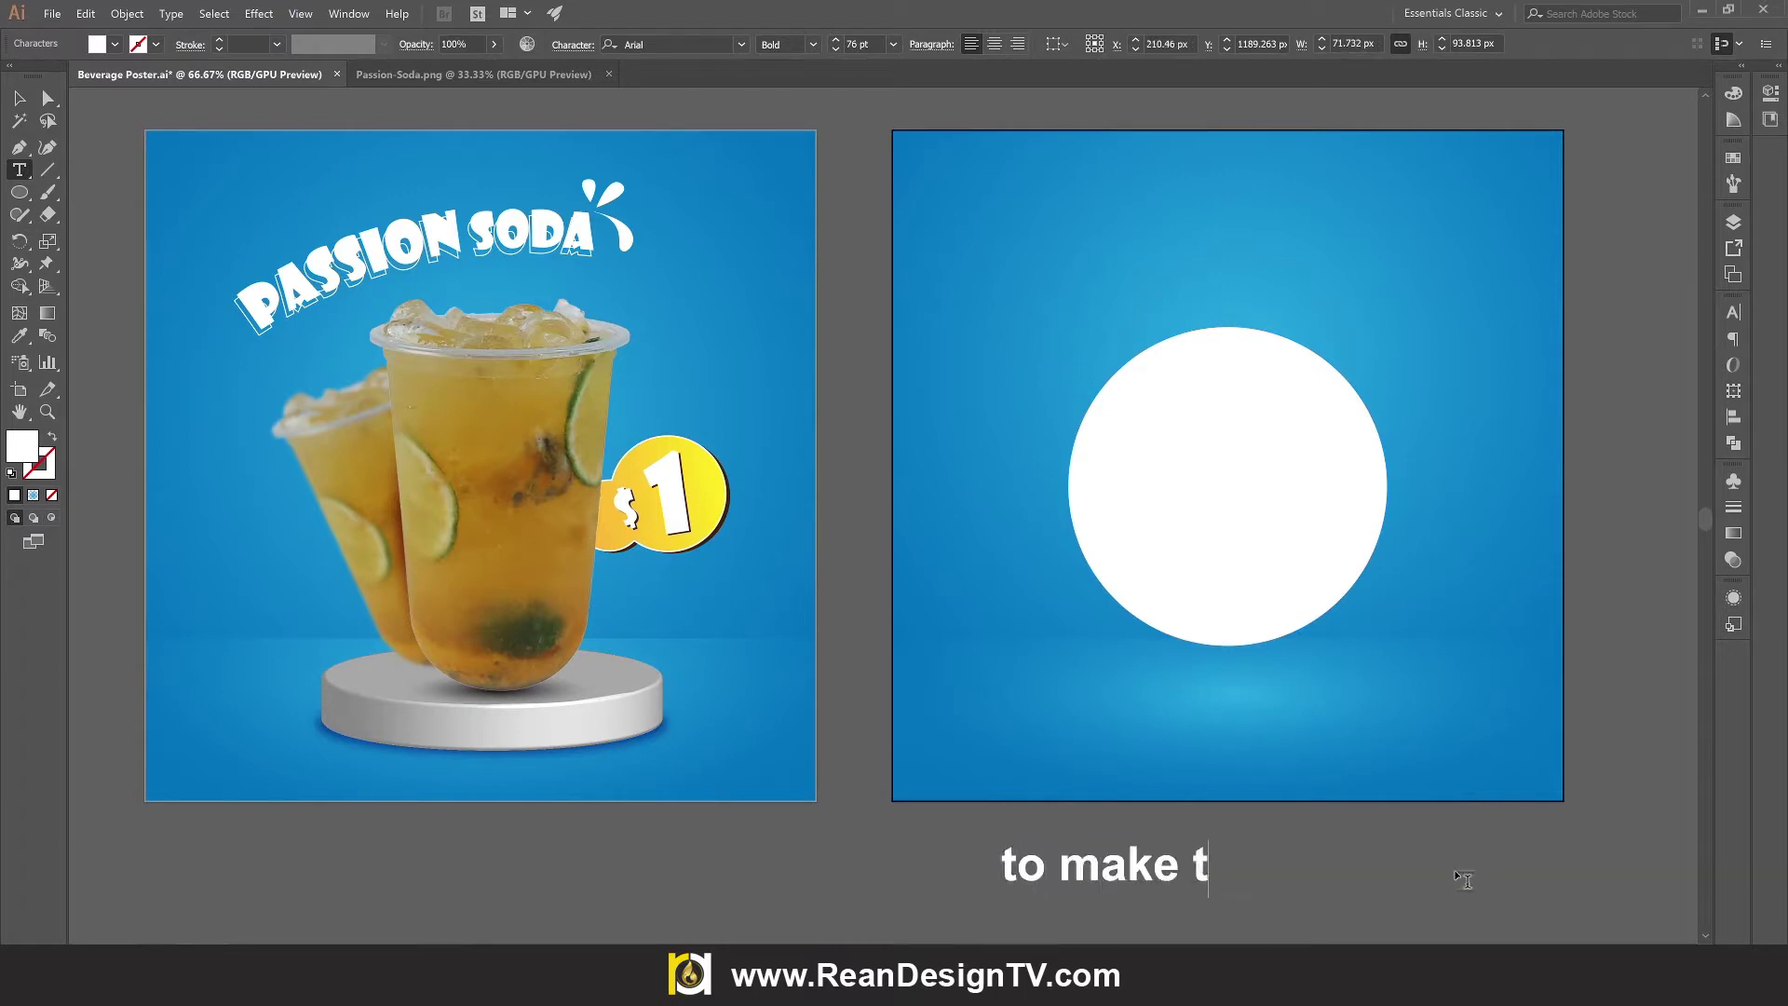
{"action": "key", "text": "BackSpace"}
{"action": "type", "text": "it round"}
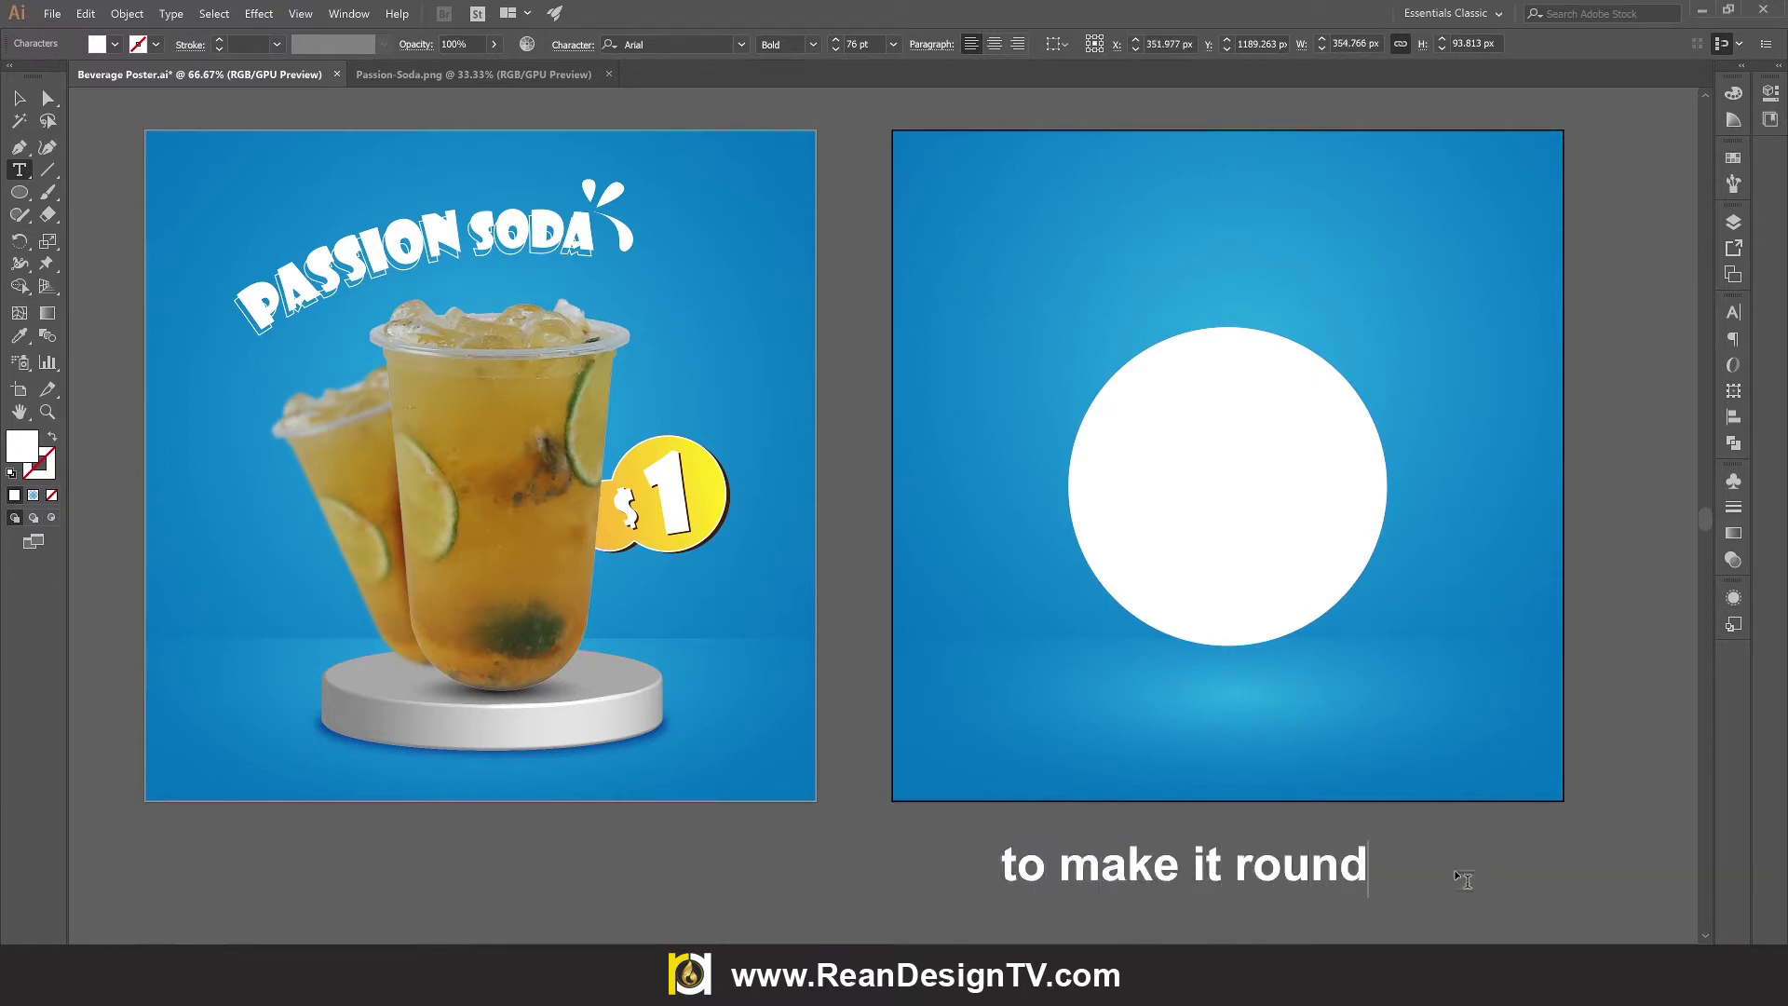
{"action": "key", "text": "Escape"}
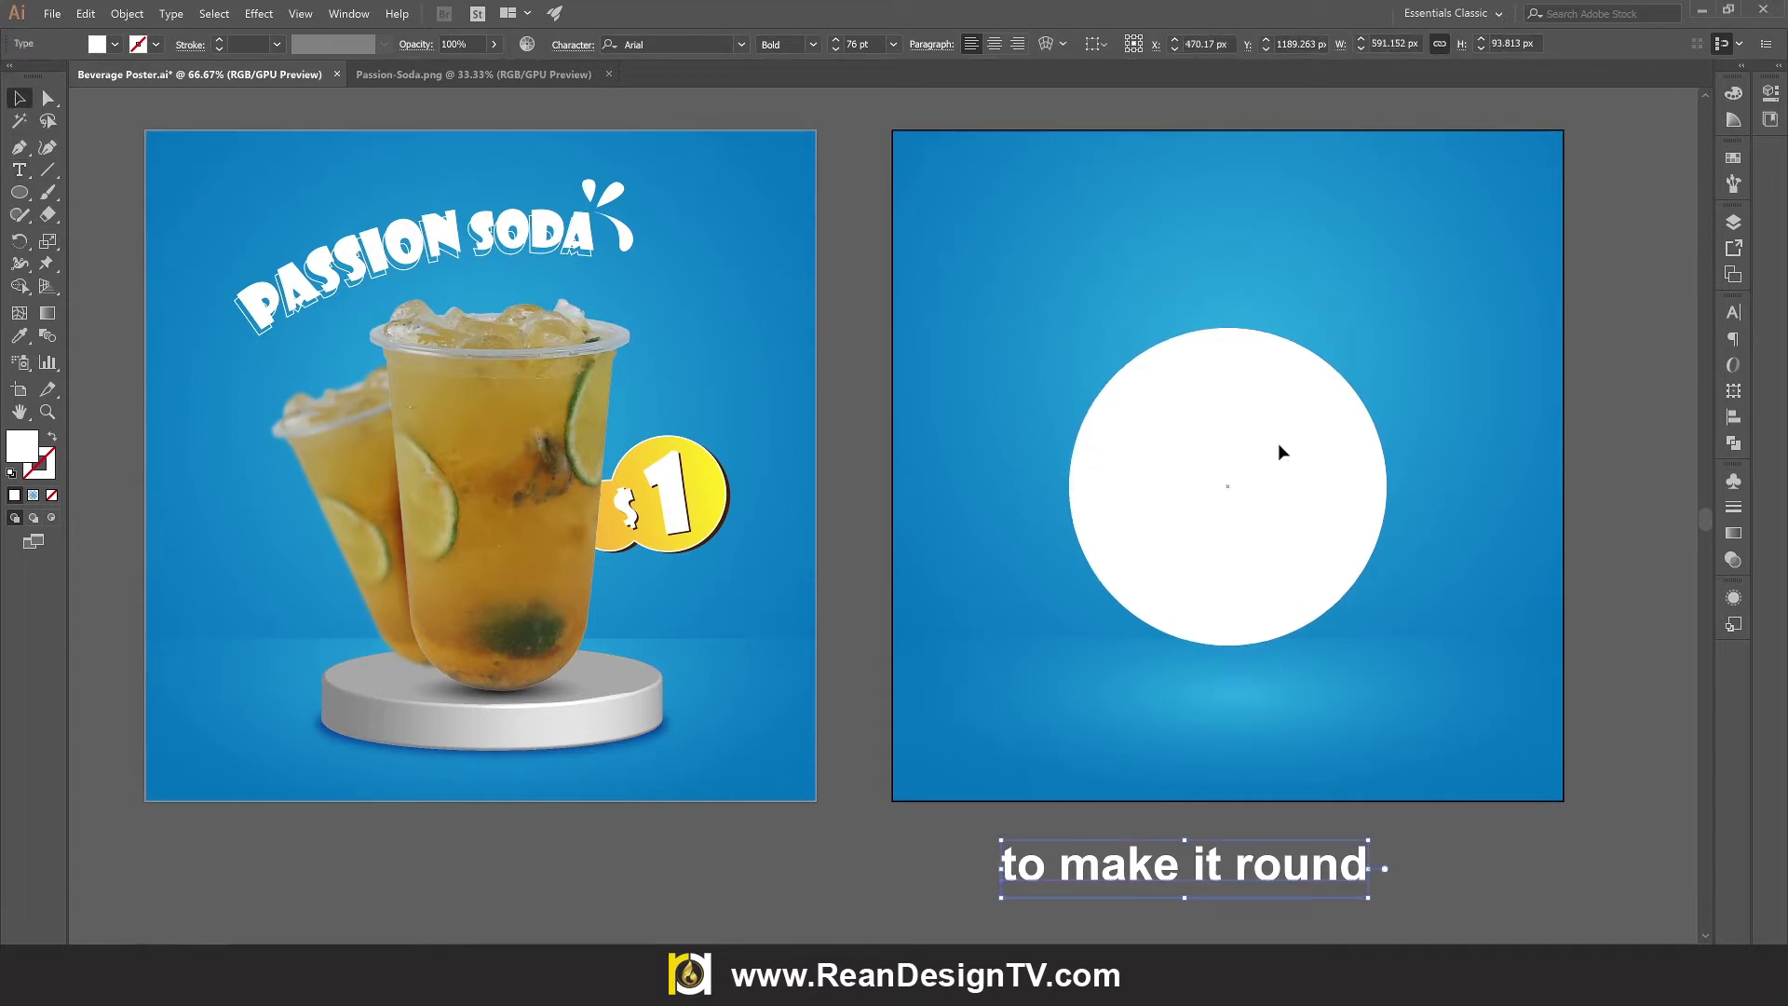
- Reselect the white circle on the right artboard
{"action": "left_click", "coordinate": [1284, 402]}
{"action": "left_click", "coordinate": [1490, 883]}
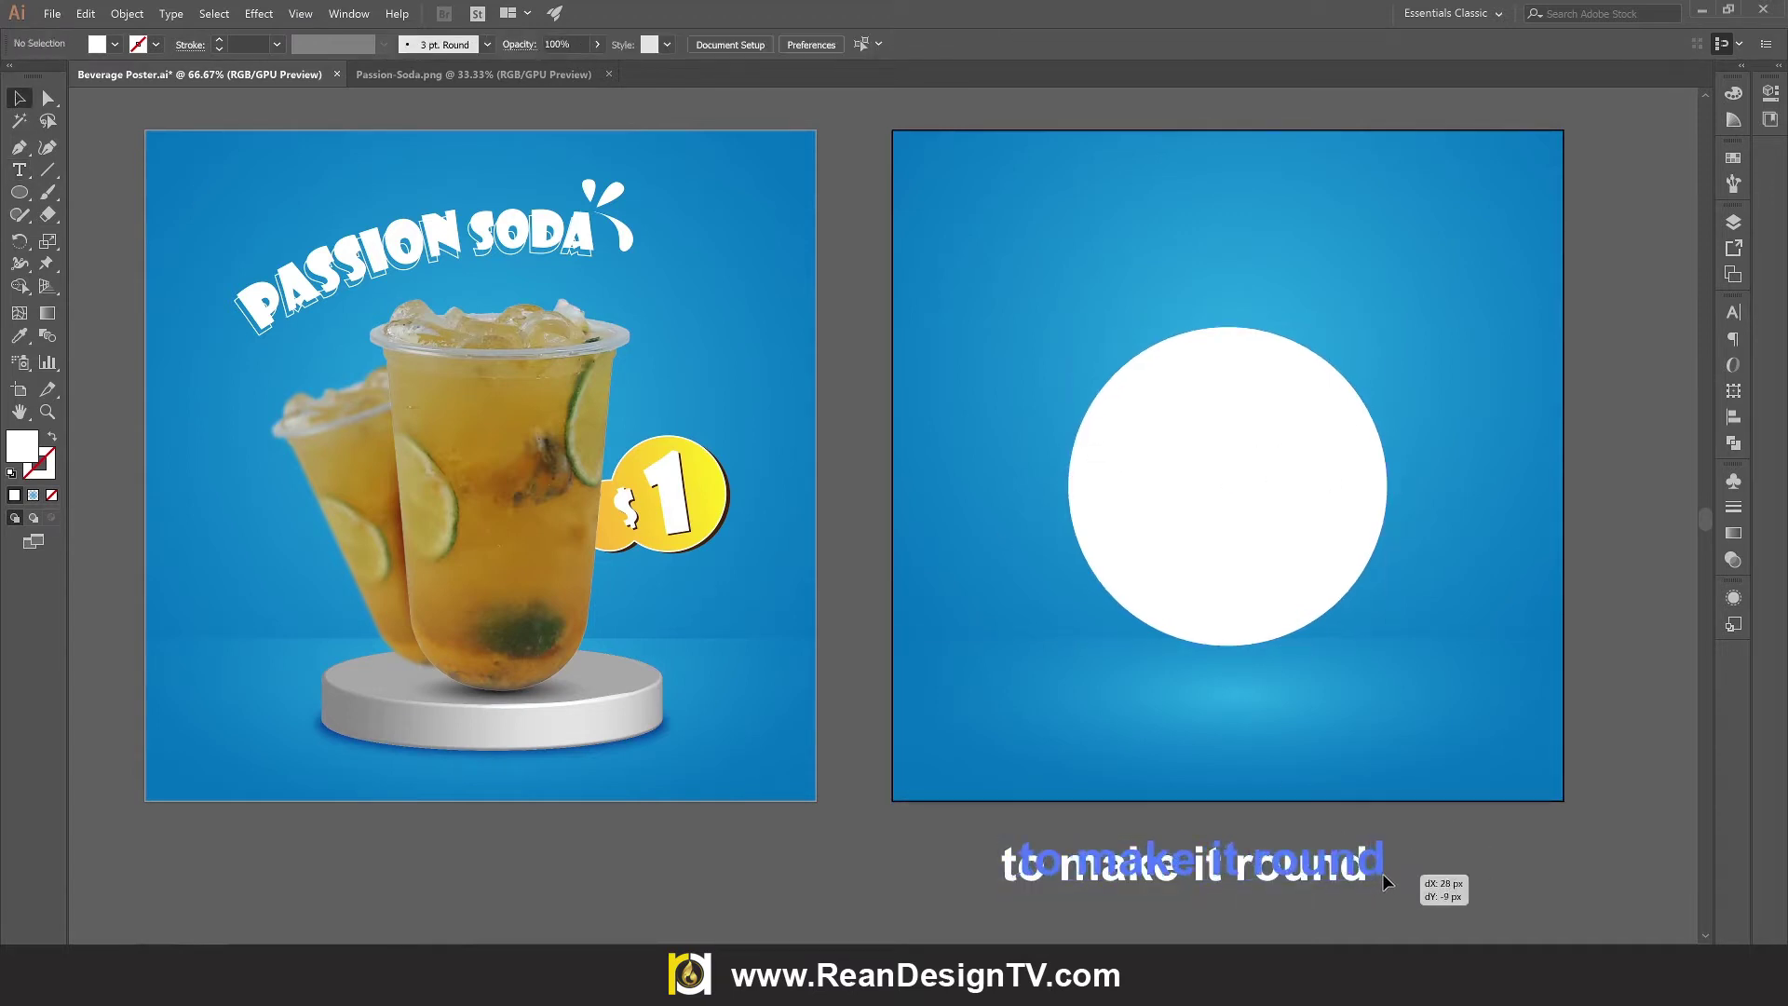
{"action": "left_click", "coordinate": [1319, 570]}
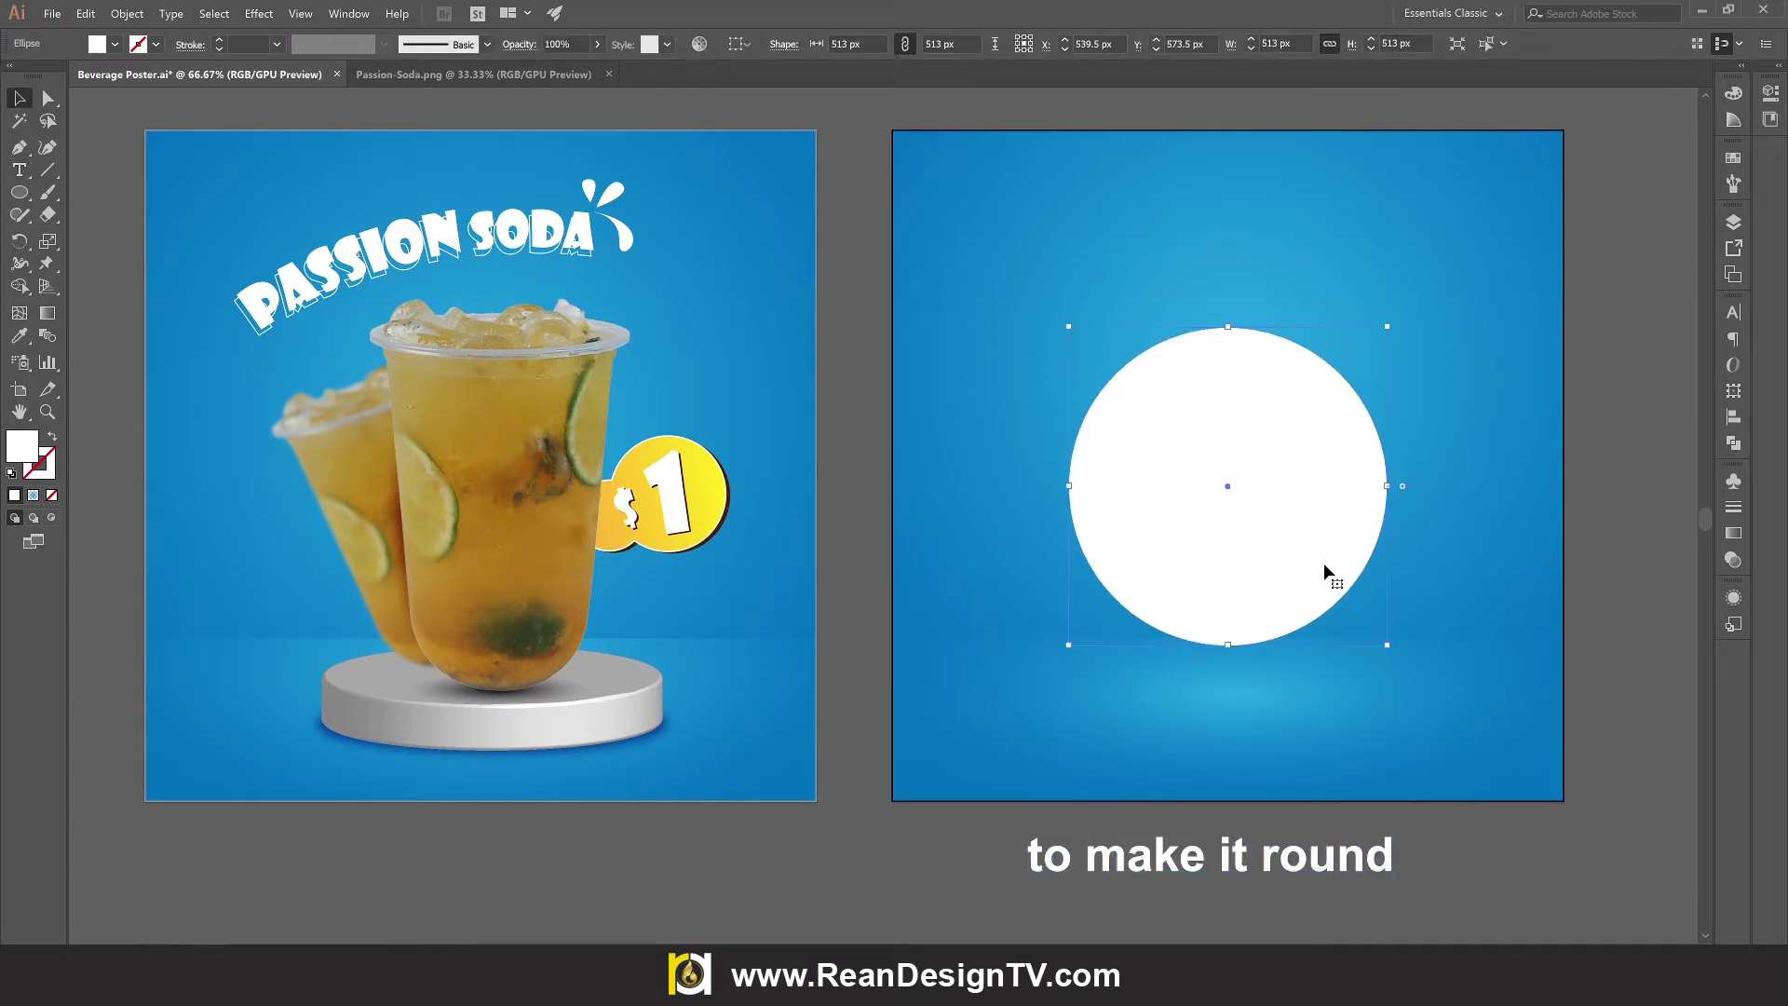
- Apply 3D Extrude & Bevel to the circle with preview, rotated 80°, 0°, 0°
{"action": "left_click", "coordinate": [258, 14]}
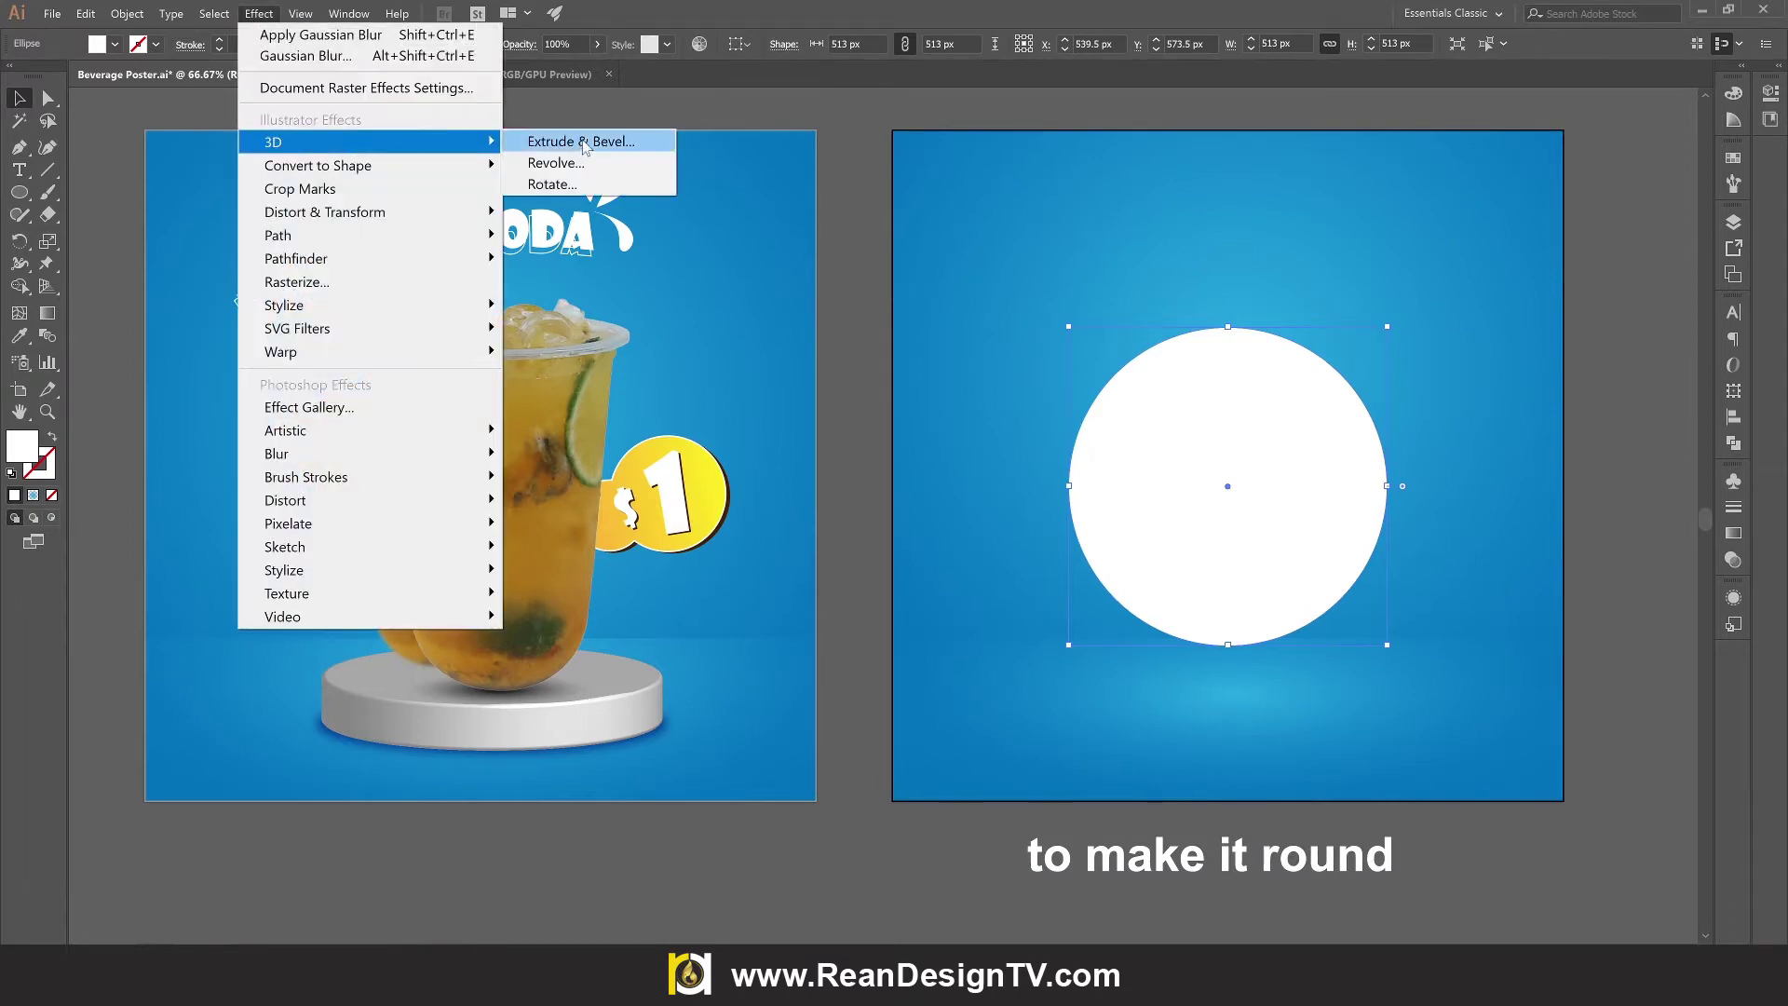
{"action": "left_click", "coordinate": [558, 141]}
{"action": "left_click_drag", "start_coordinate": [1330, 256], "coordinate": [793, 80]}
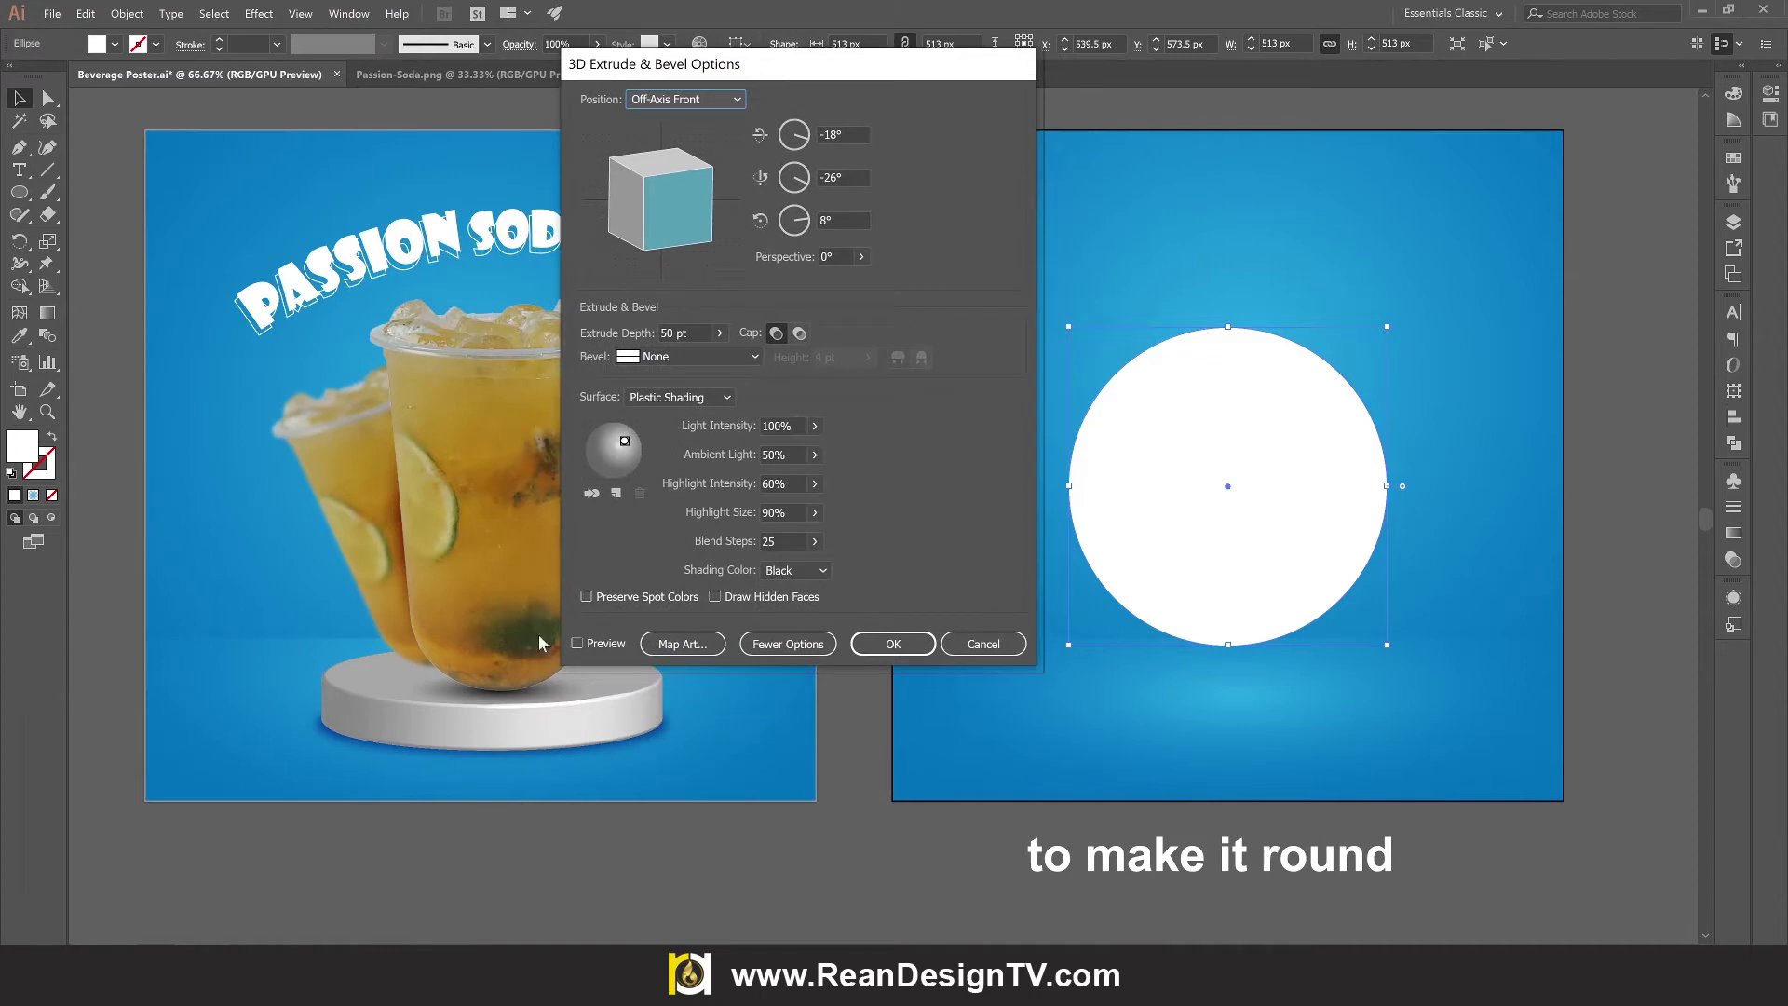
{"action": "left_click", "coordinate": [577, 642]}
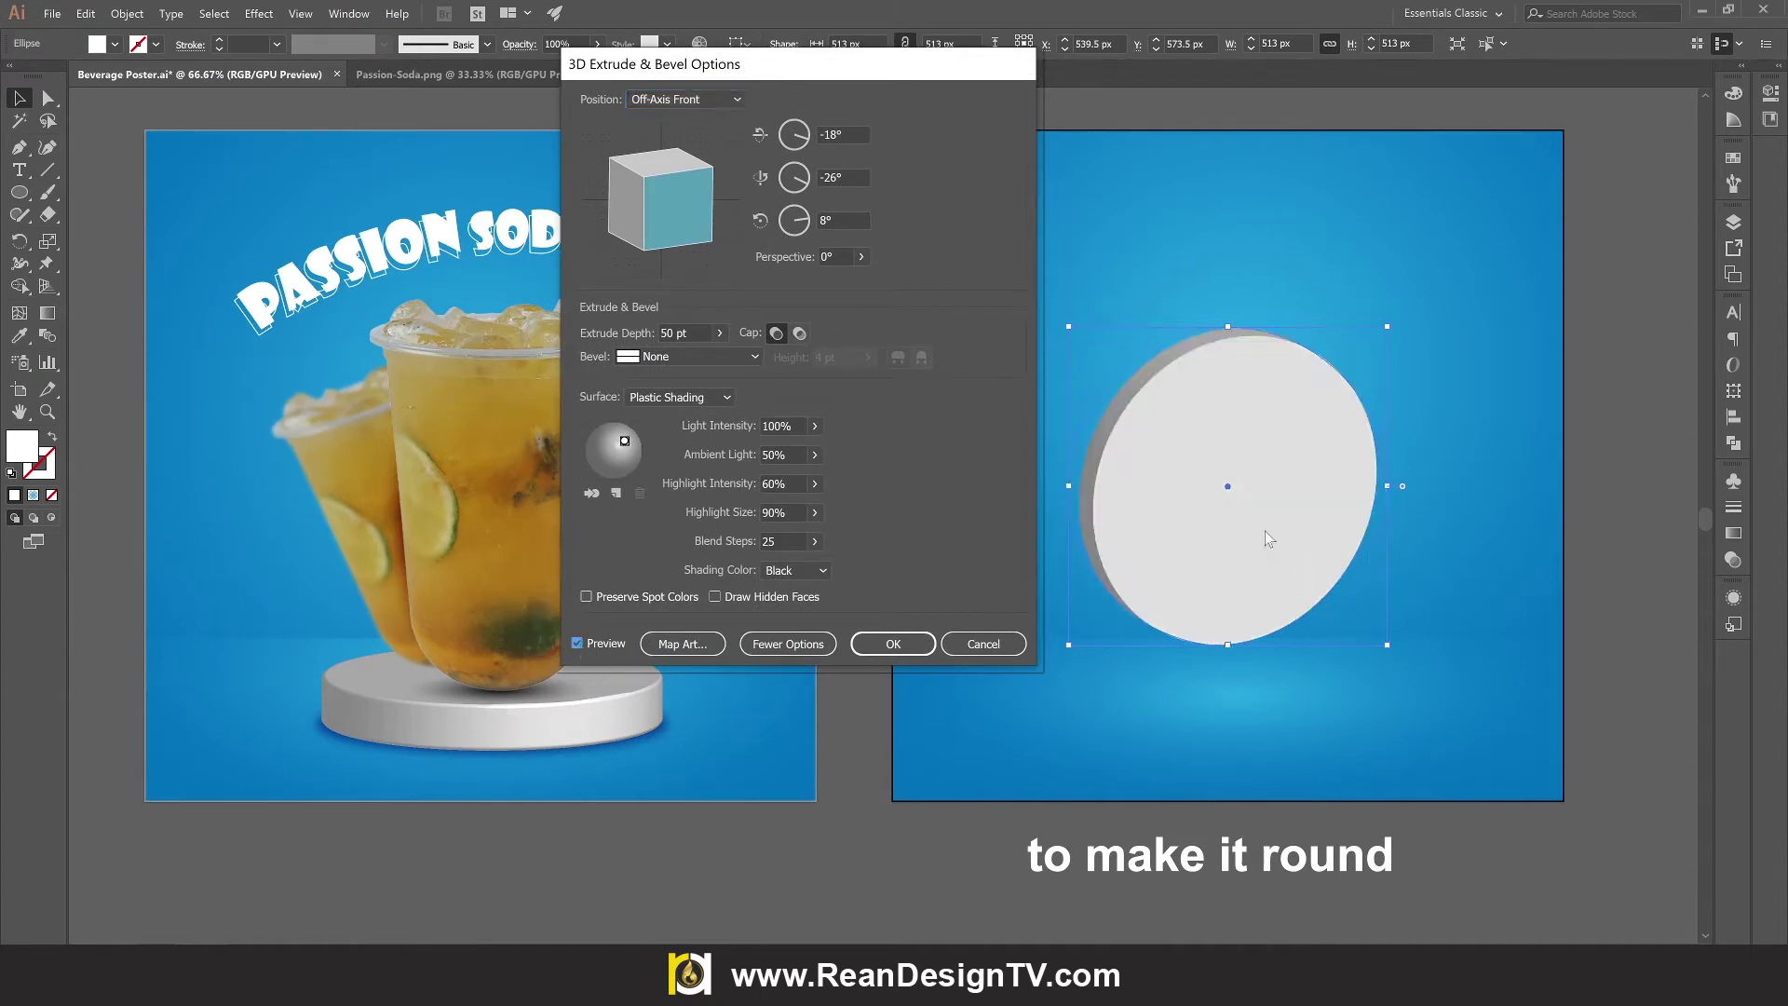
{"action": "mouse_move", "coordinate": [660, 200]}
{"action": "left_mouse_down"}
{"action": "mouse_move", "coordinate": [664, 154]}
{"action": "mouse_move", "coordinate": [667, 170]}
{"action": "left_mouse_up"}
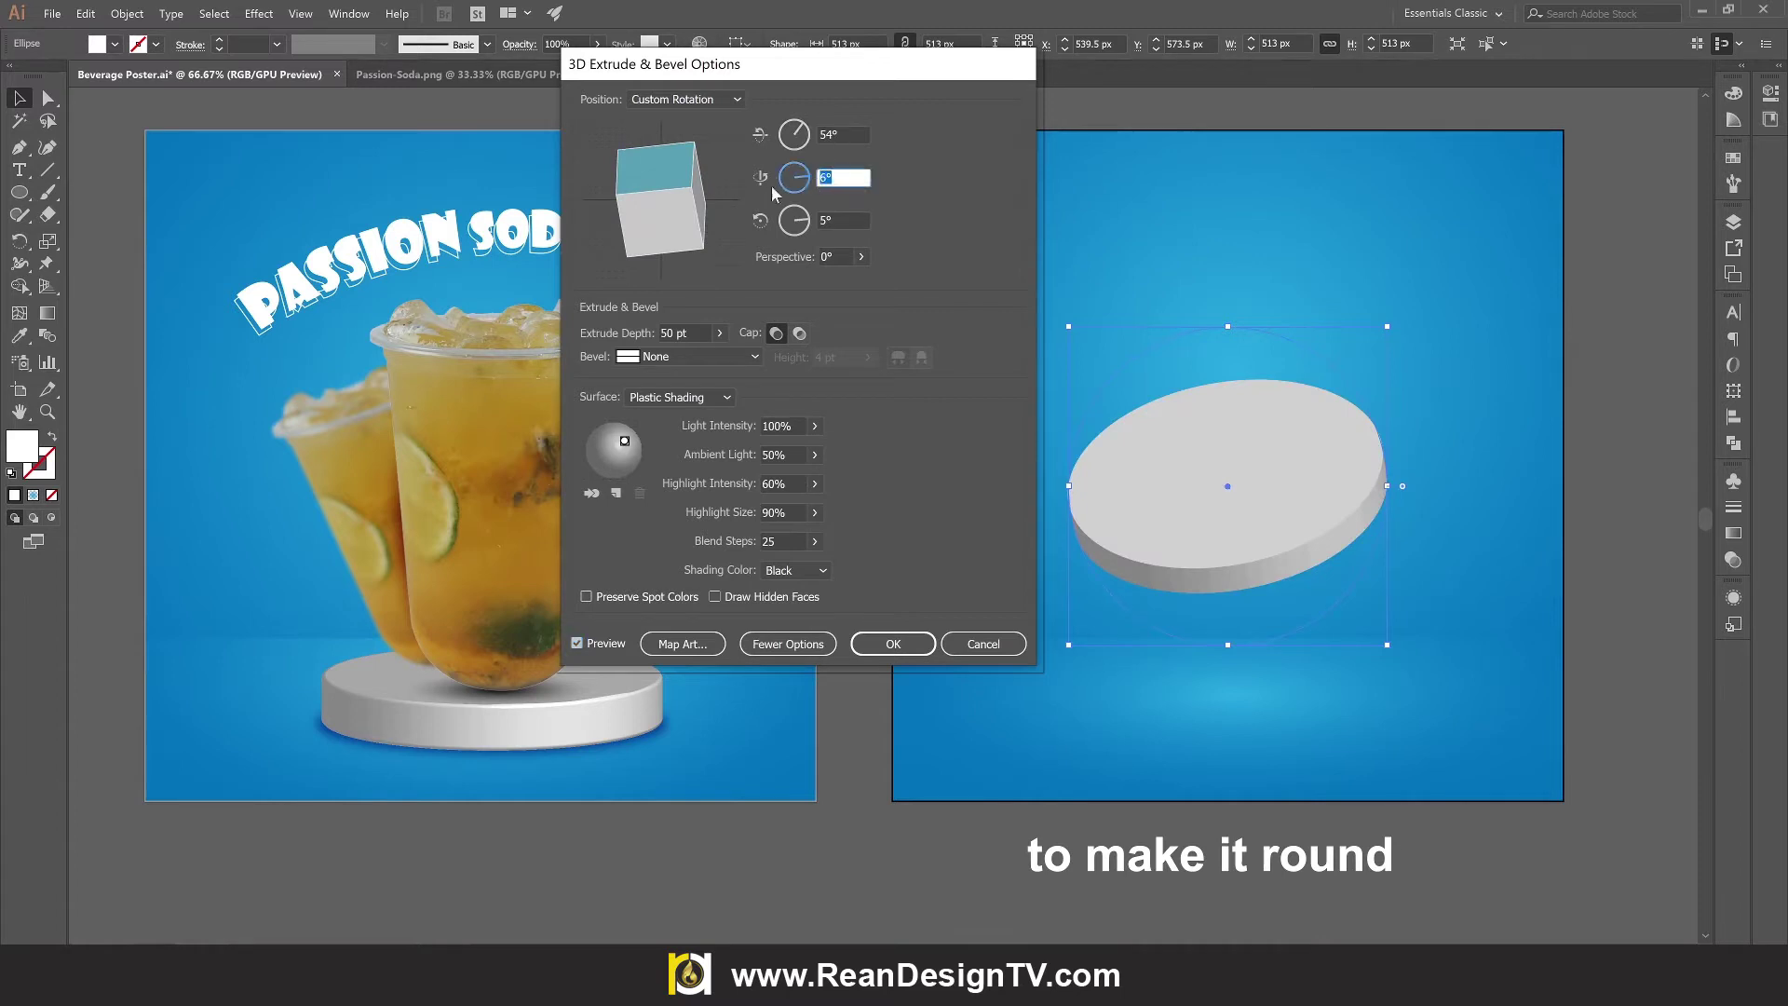
{"action": "type", "text": "0"}
{"action": "left_click", "coordinate": [844, 219]}
{"action": "type", "text": "0"}
{"action": "left_click", "coordinate": [835, 178]}
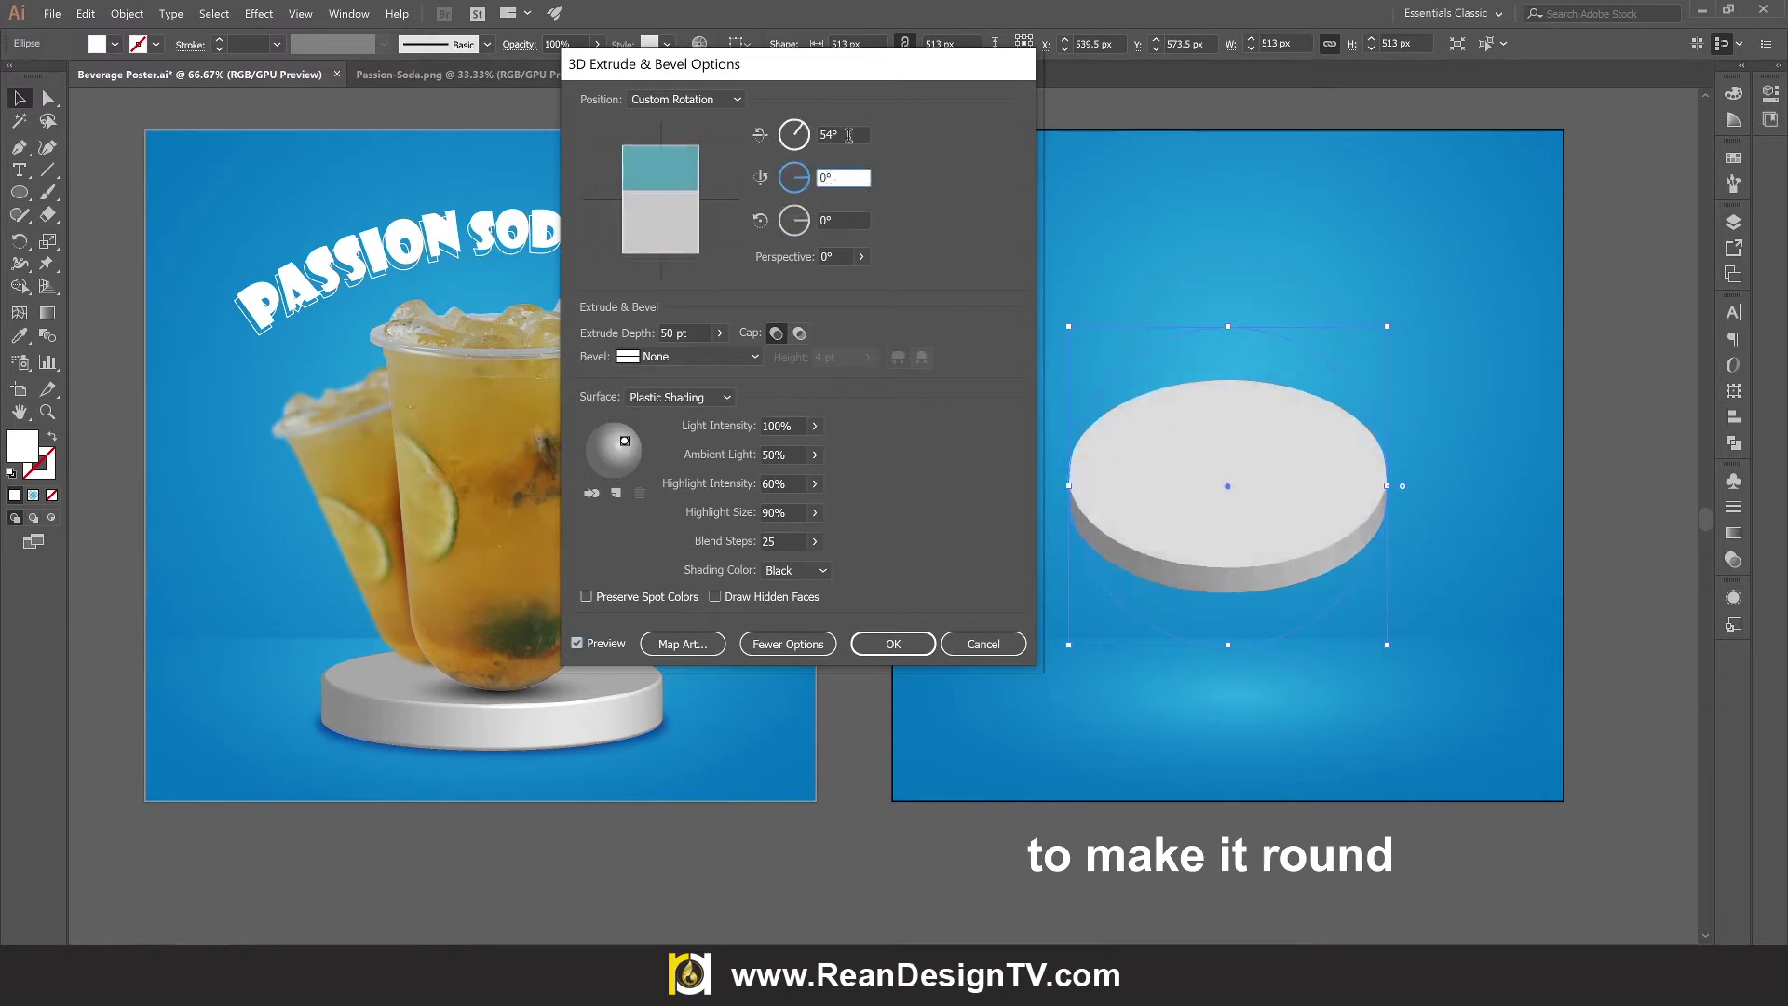
{"action": "left_click", "coordinate": [849, 136]}
{"action": "left_click", "coordinate": [846, 219]}
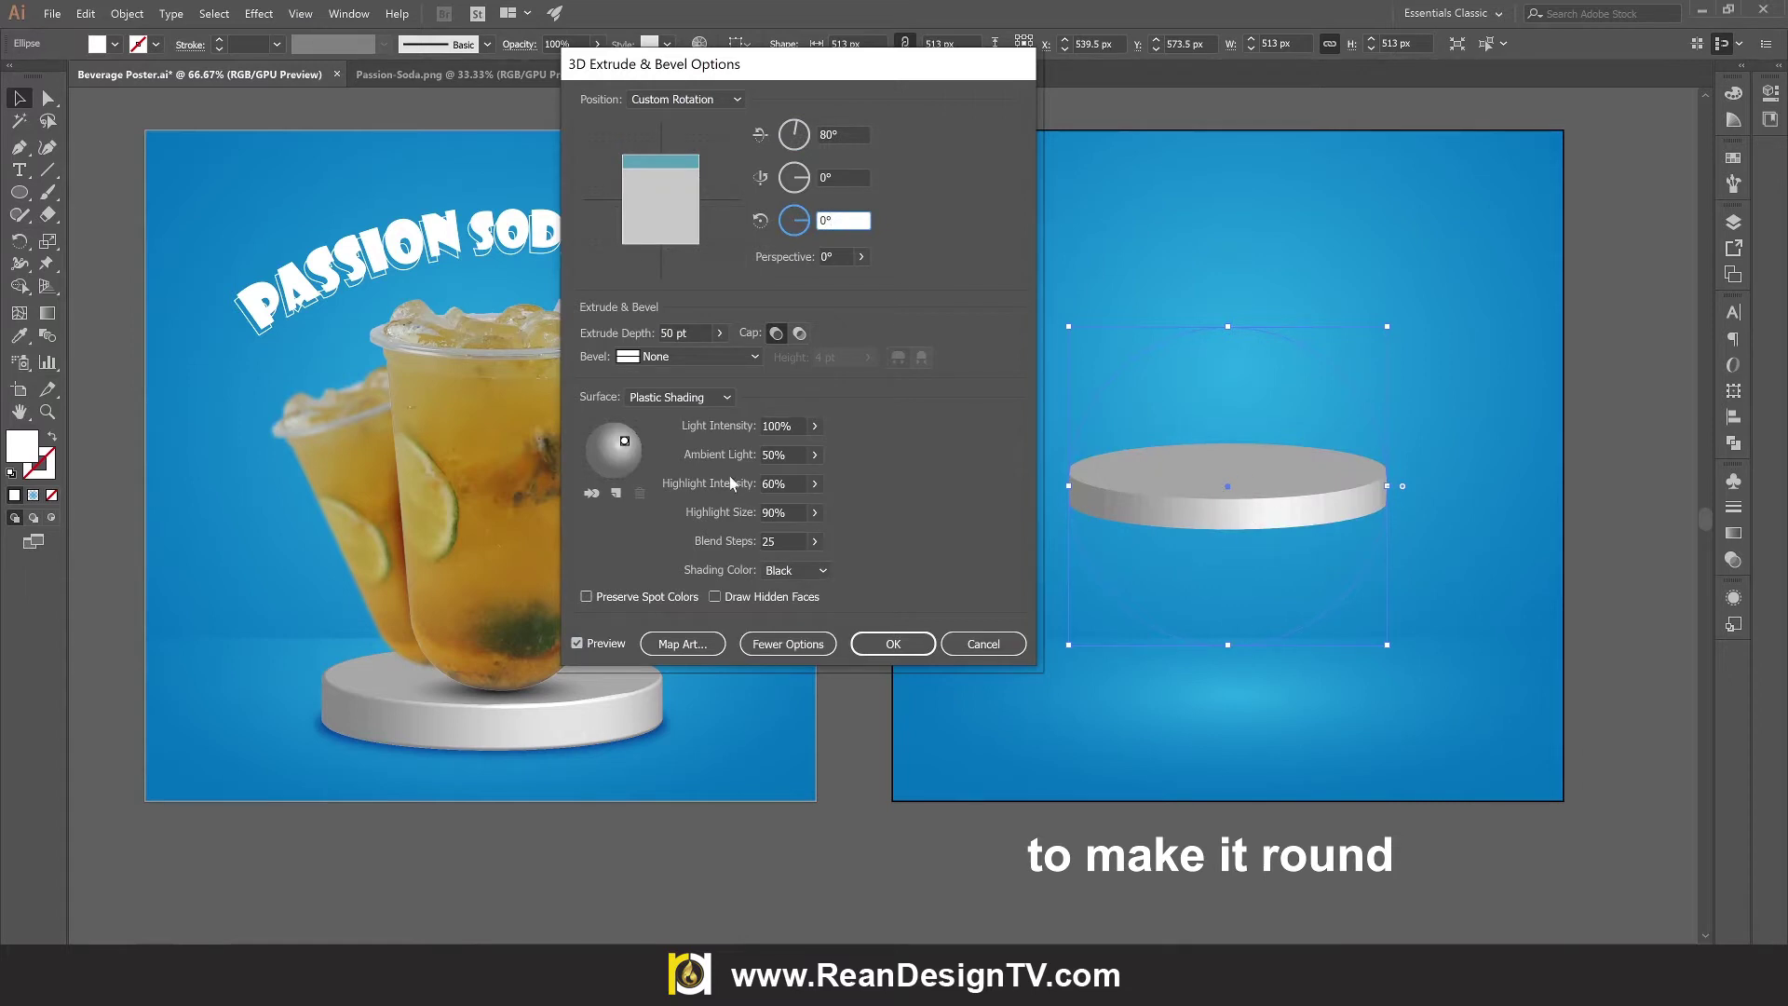
- Give the disc an extrude depth of 68 pt and a Tall-Round bevel
{"action": "left_click", "coordinate": [720, 333]}
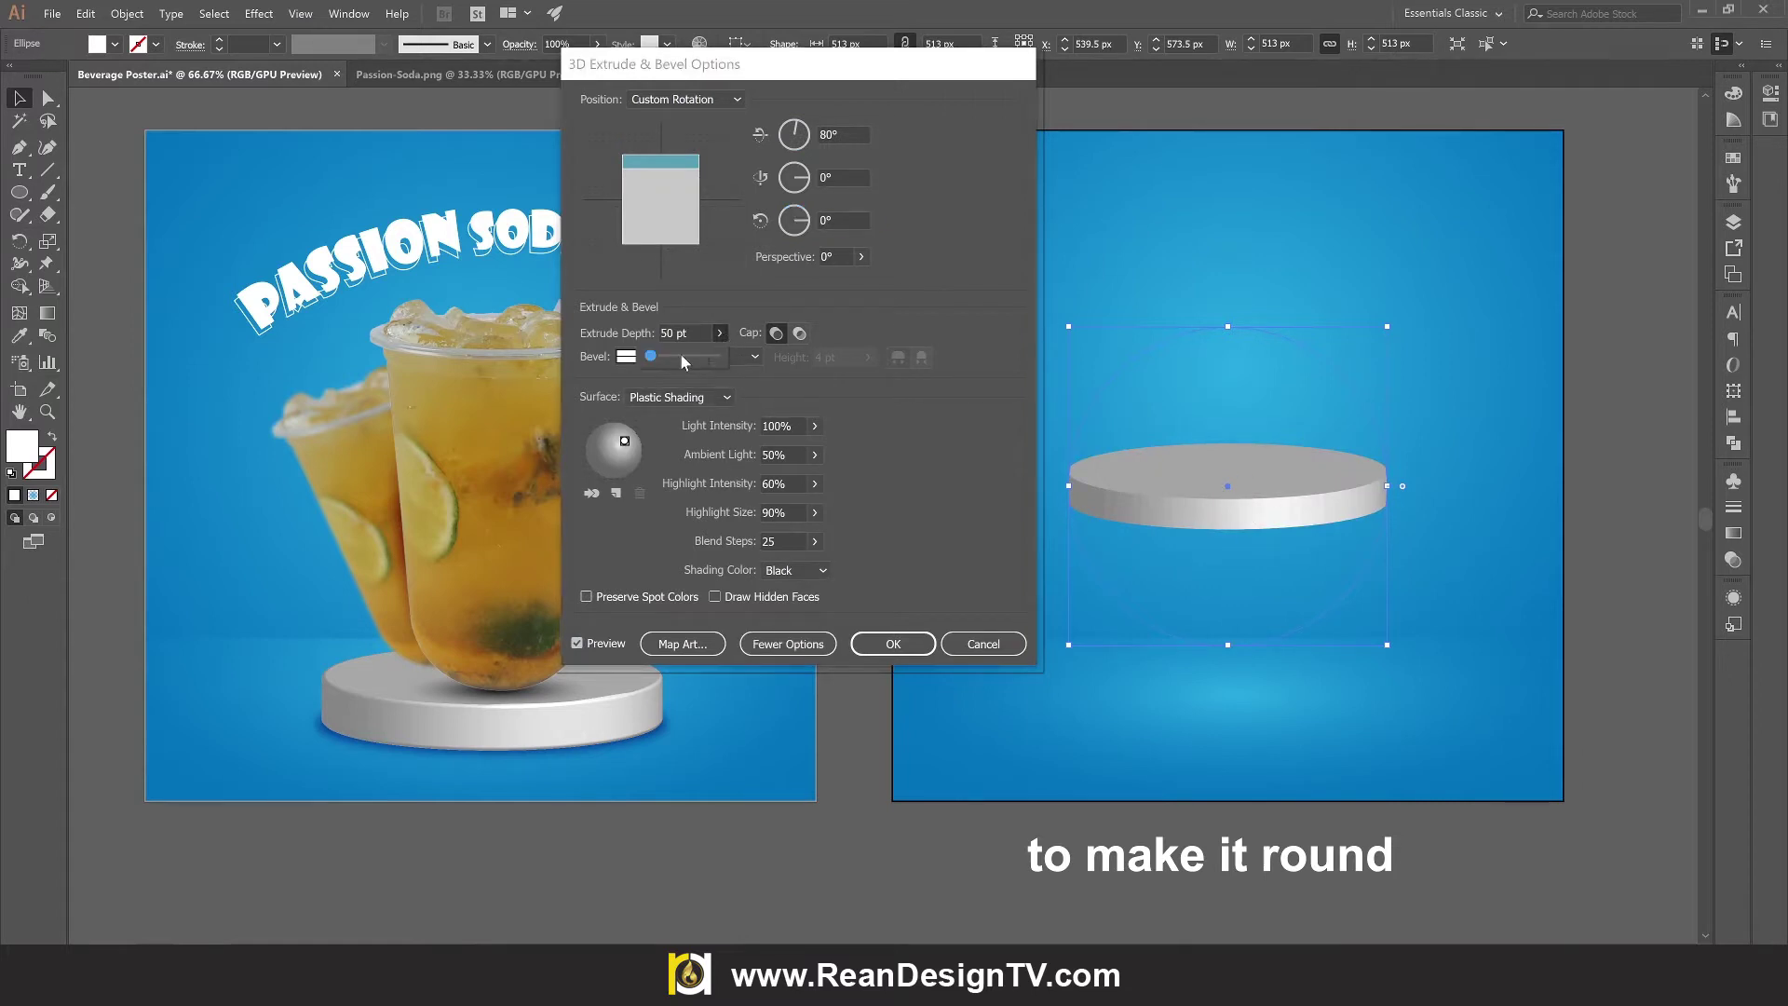
{"action": "left_click_drag", "start_coordinate": [663, 357], "coordinate": [651, 359]}
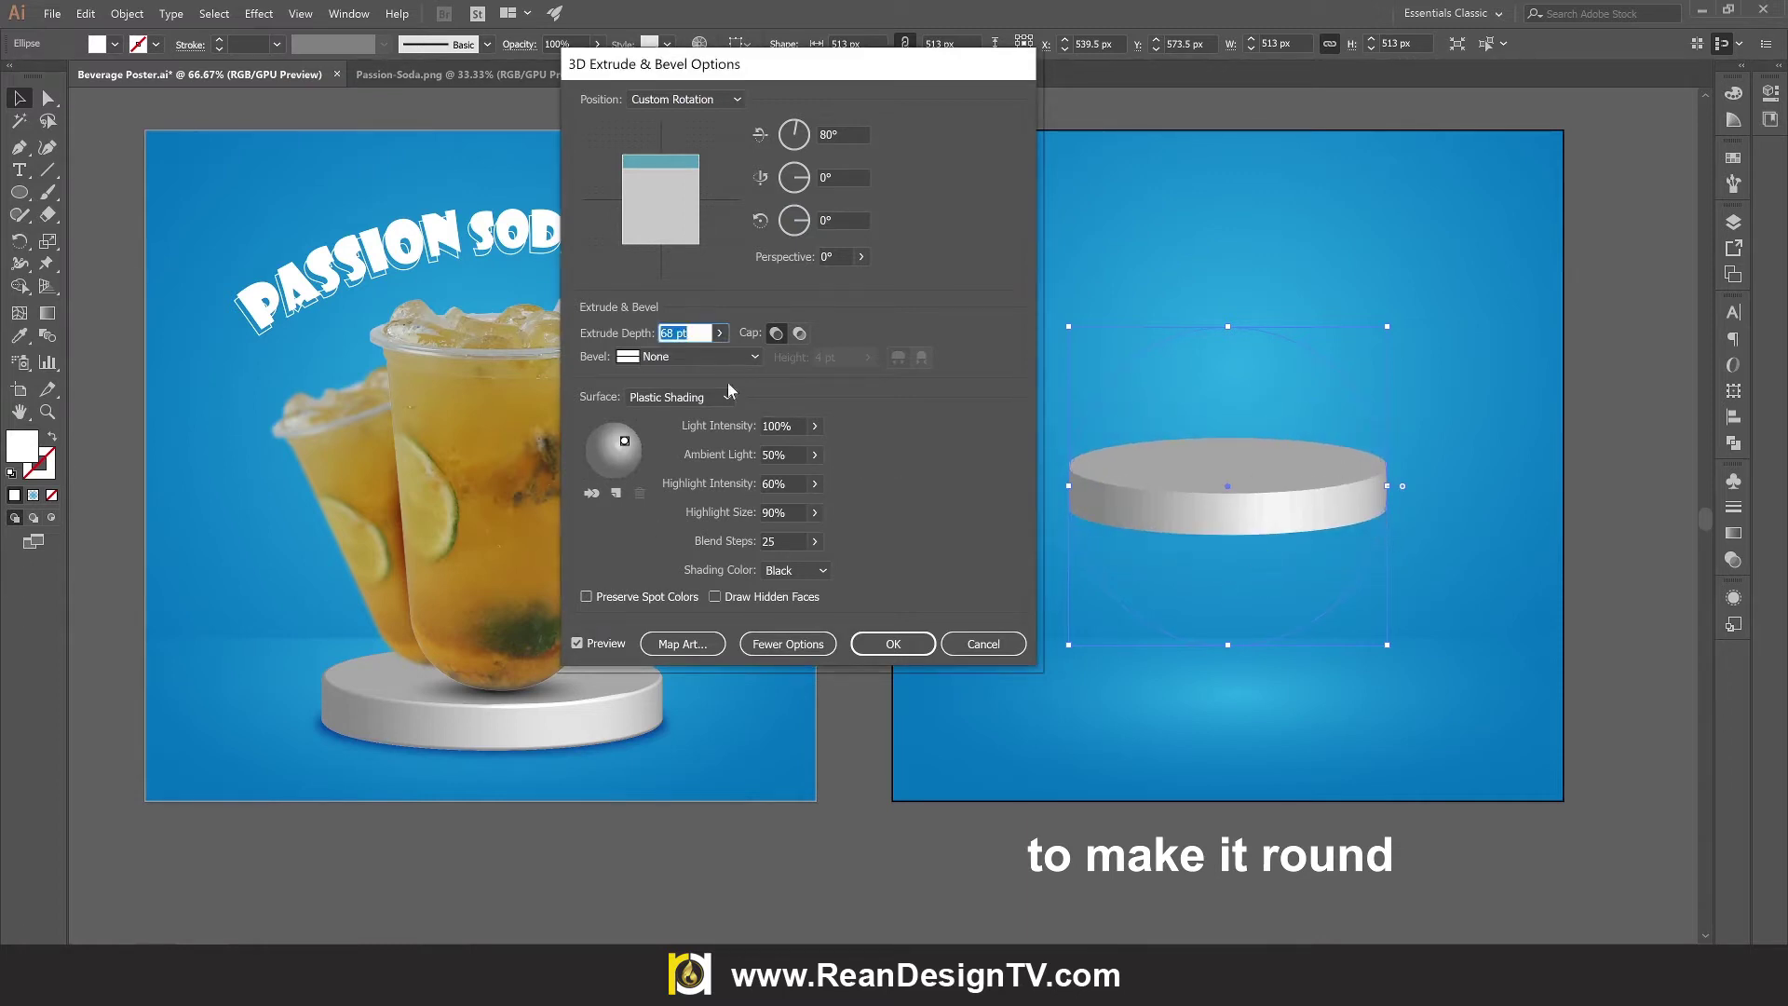
{"action": "left_click", "coordinate": [681, 356]}
{"action": "left_click", "coordinate": [681, 587]}
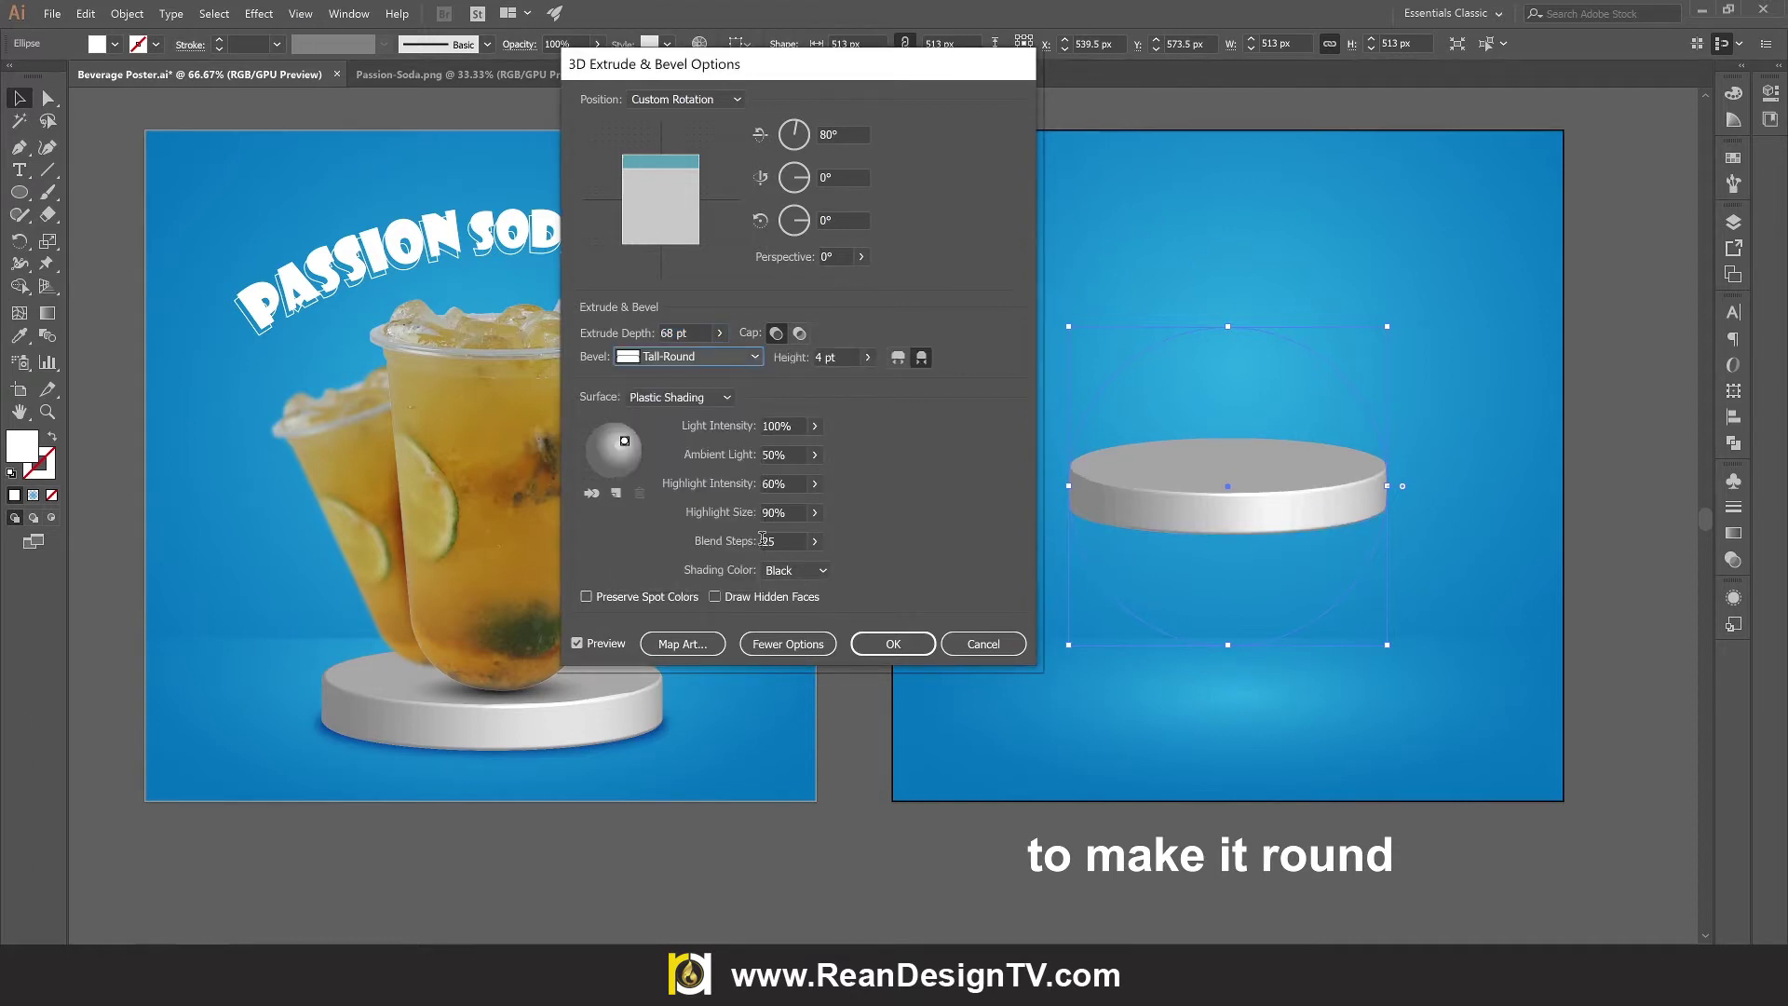
- Tune blend steps, ambient light, 100% light intensity and highlight size, then apply the effect
{"action": "left_click", "coordinate": [814, 541]}
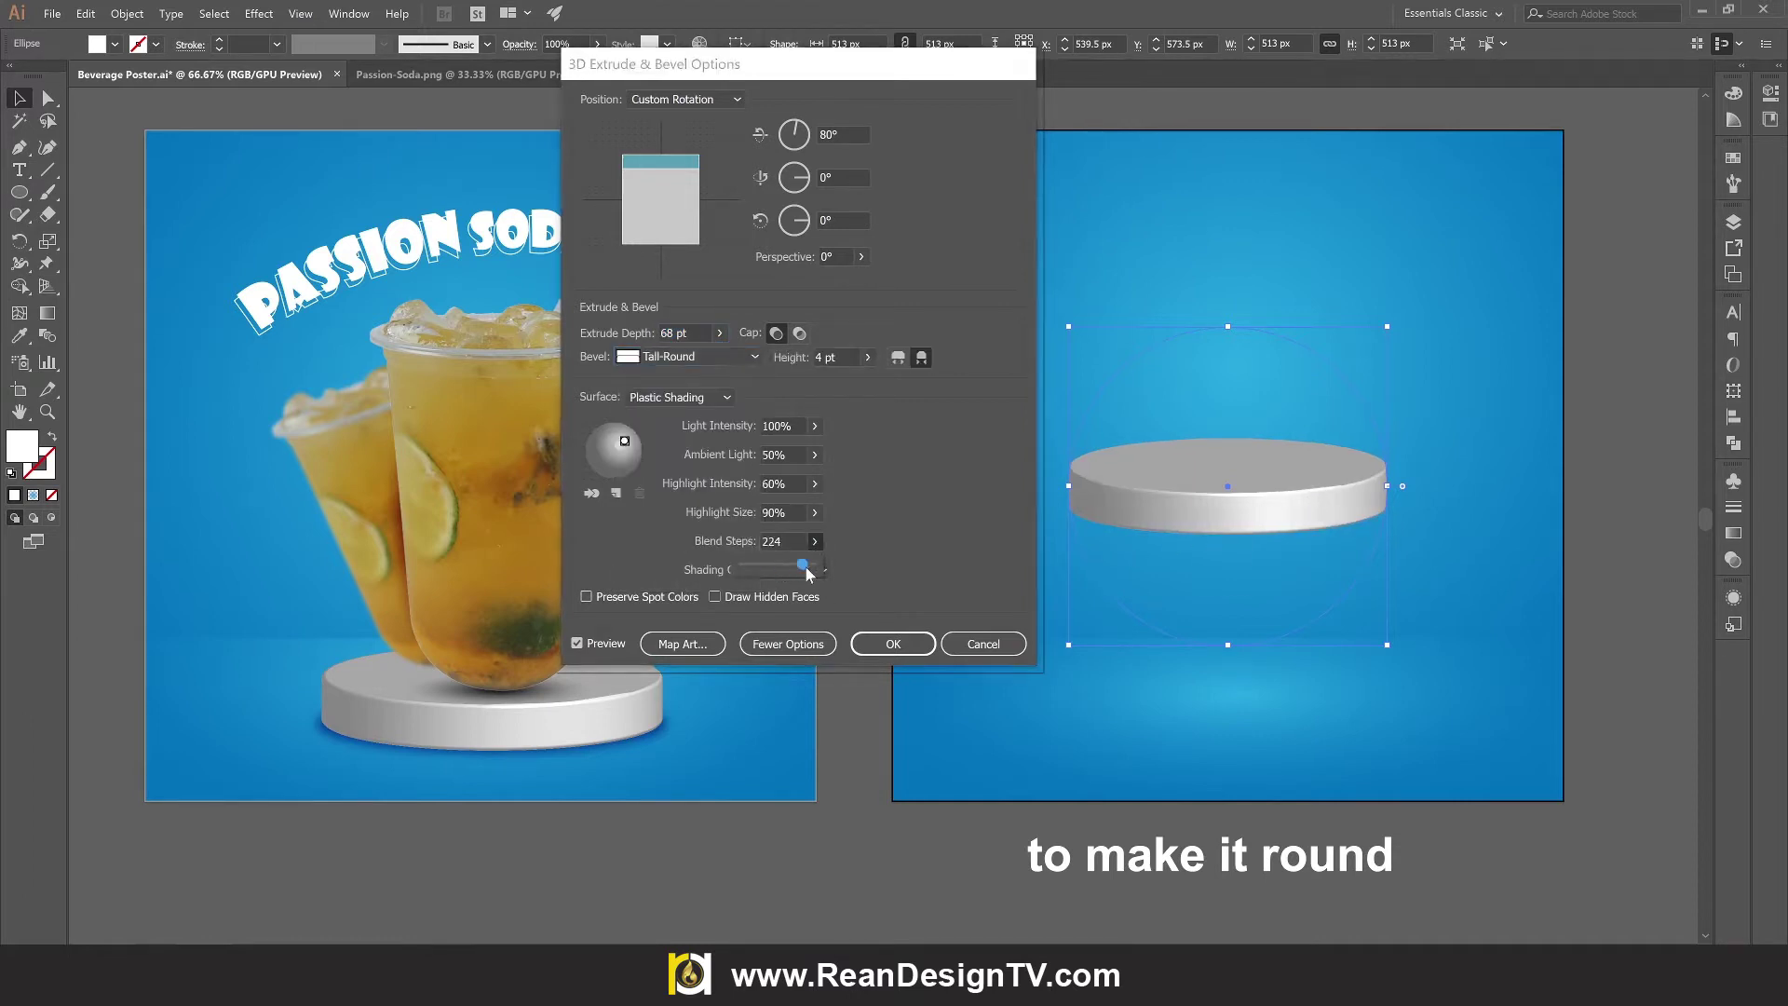
{"action": "mouse_move", "coordinate": [804, 566]}
{"action": "left_mouse_down"}
{"action": "mouse_move", "coordinate": [735, 570]}
{"action": "mouse_move", "coordinate": [1263, 521]}
{"action": "left_mouse_up"}
{"action": "left_click", "coordinate": [814, 455]}
{"action": "mouse_move", "coordinate": [778, 478]}
{"action": "left_mouse_down"}
{"action": "mouse_move", "coordinate": [798, 480]}
{"action": "mouse_move", "coordinate": [766, 486]}
{"action": "left_mouse_up"}
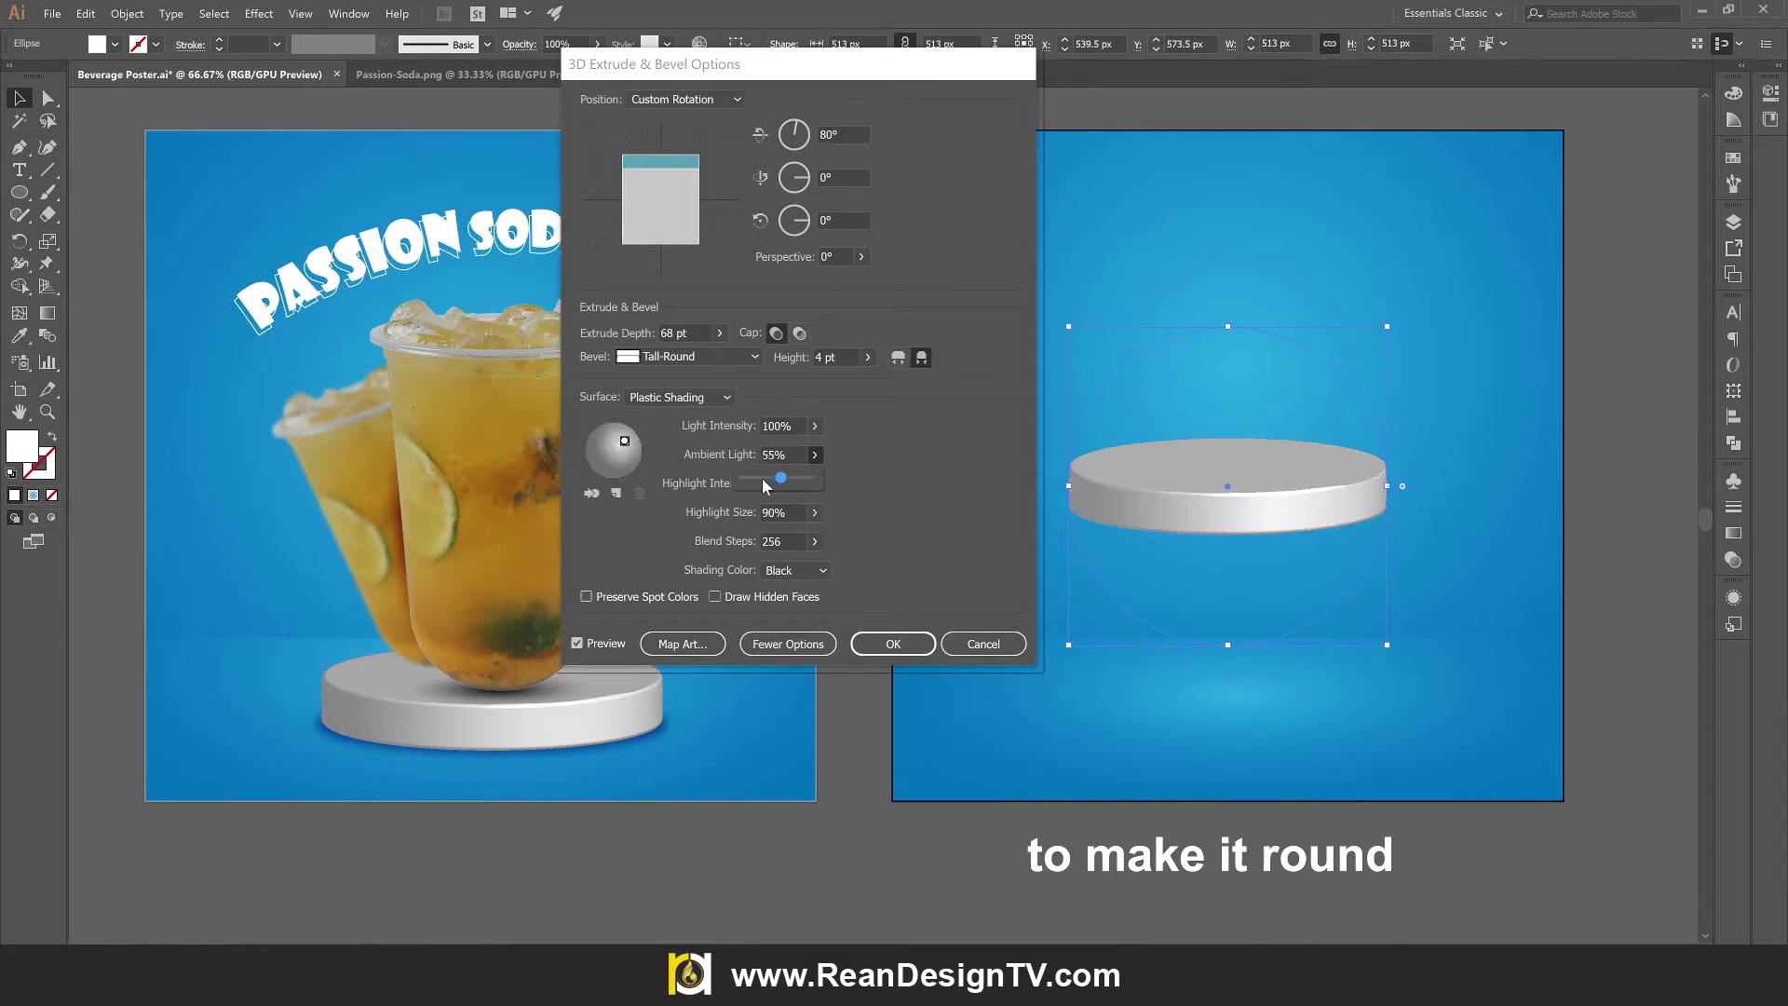
{"action": "left_click", "coordinate": [783, 478]}
{"action": "left_click", "coordinate": [951, 505]}
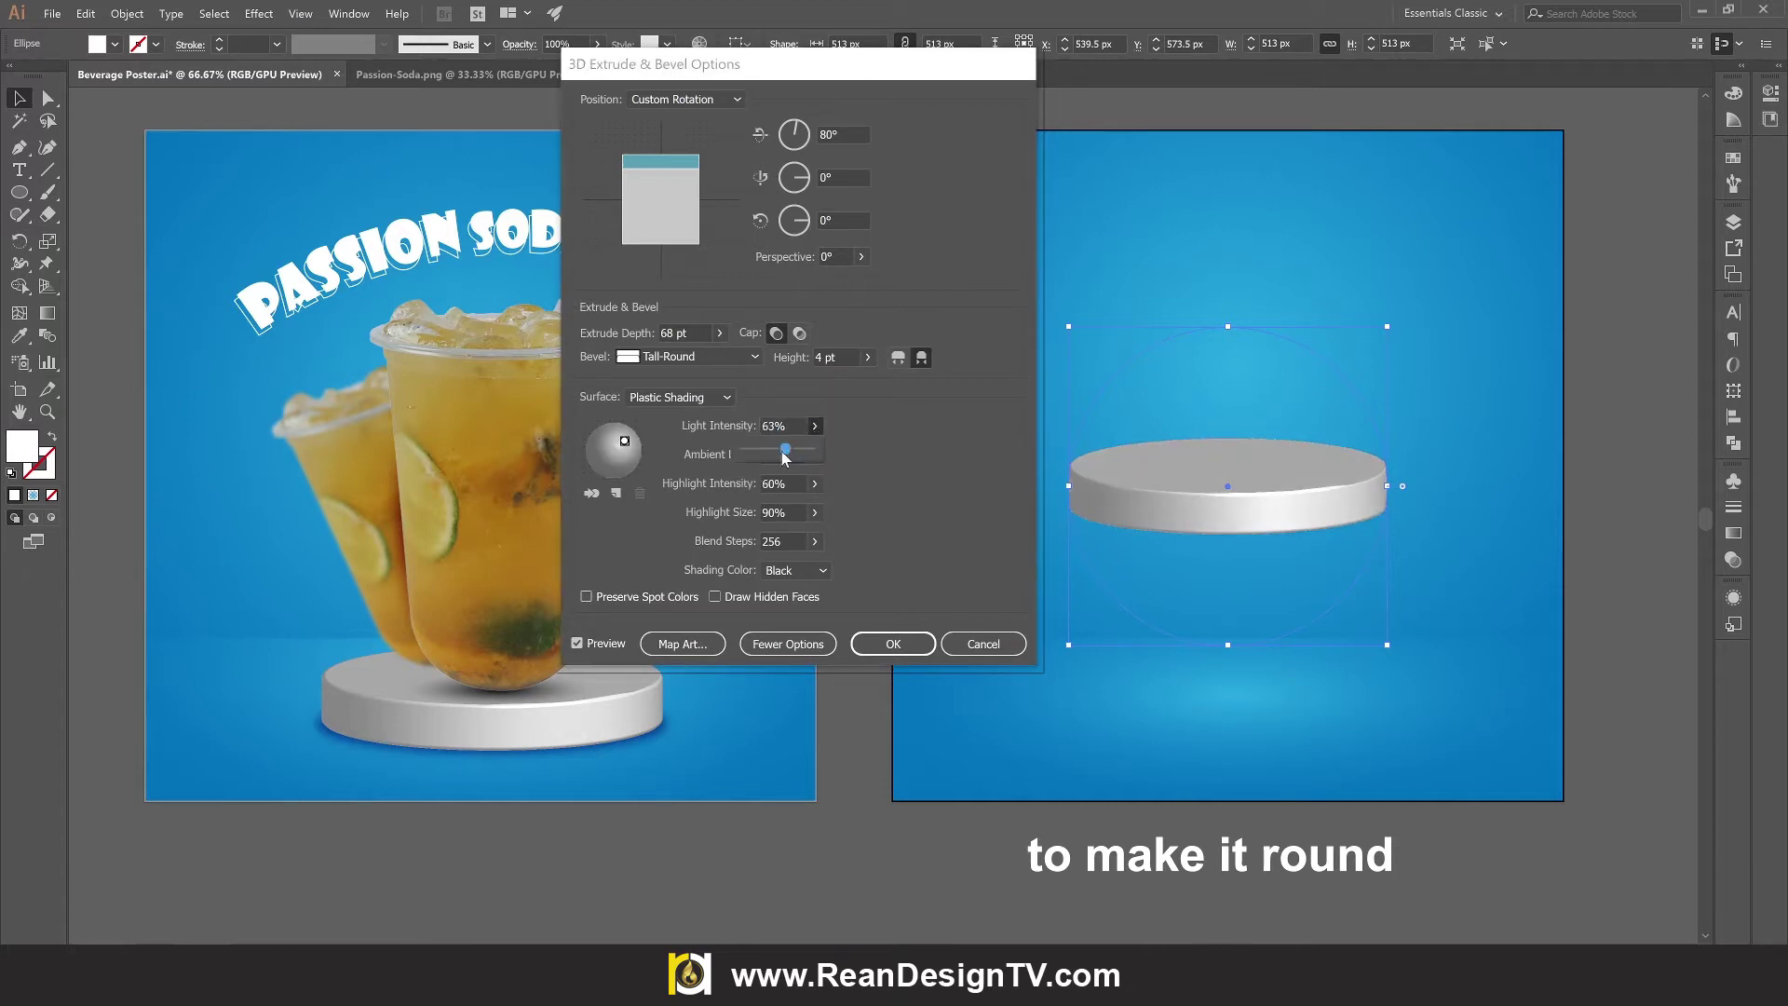
{"action": "left_click_drag", "start_coordinate": [785, 453], "coordinate": [824, 444]}
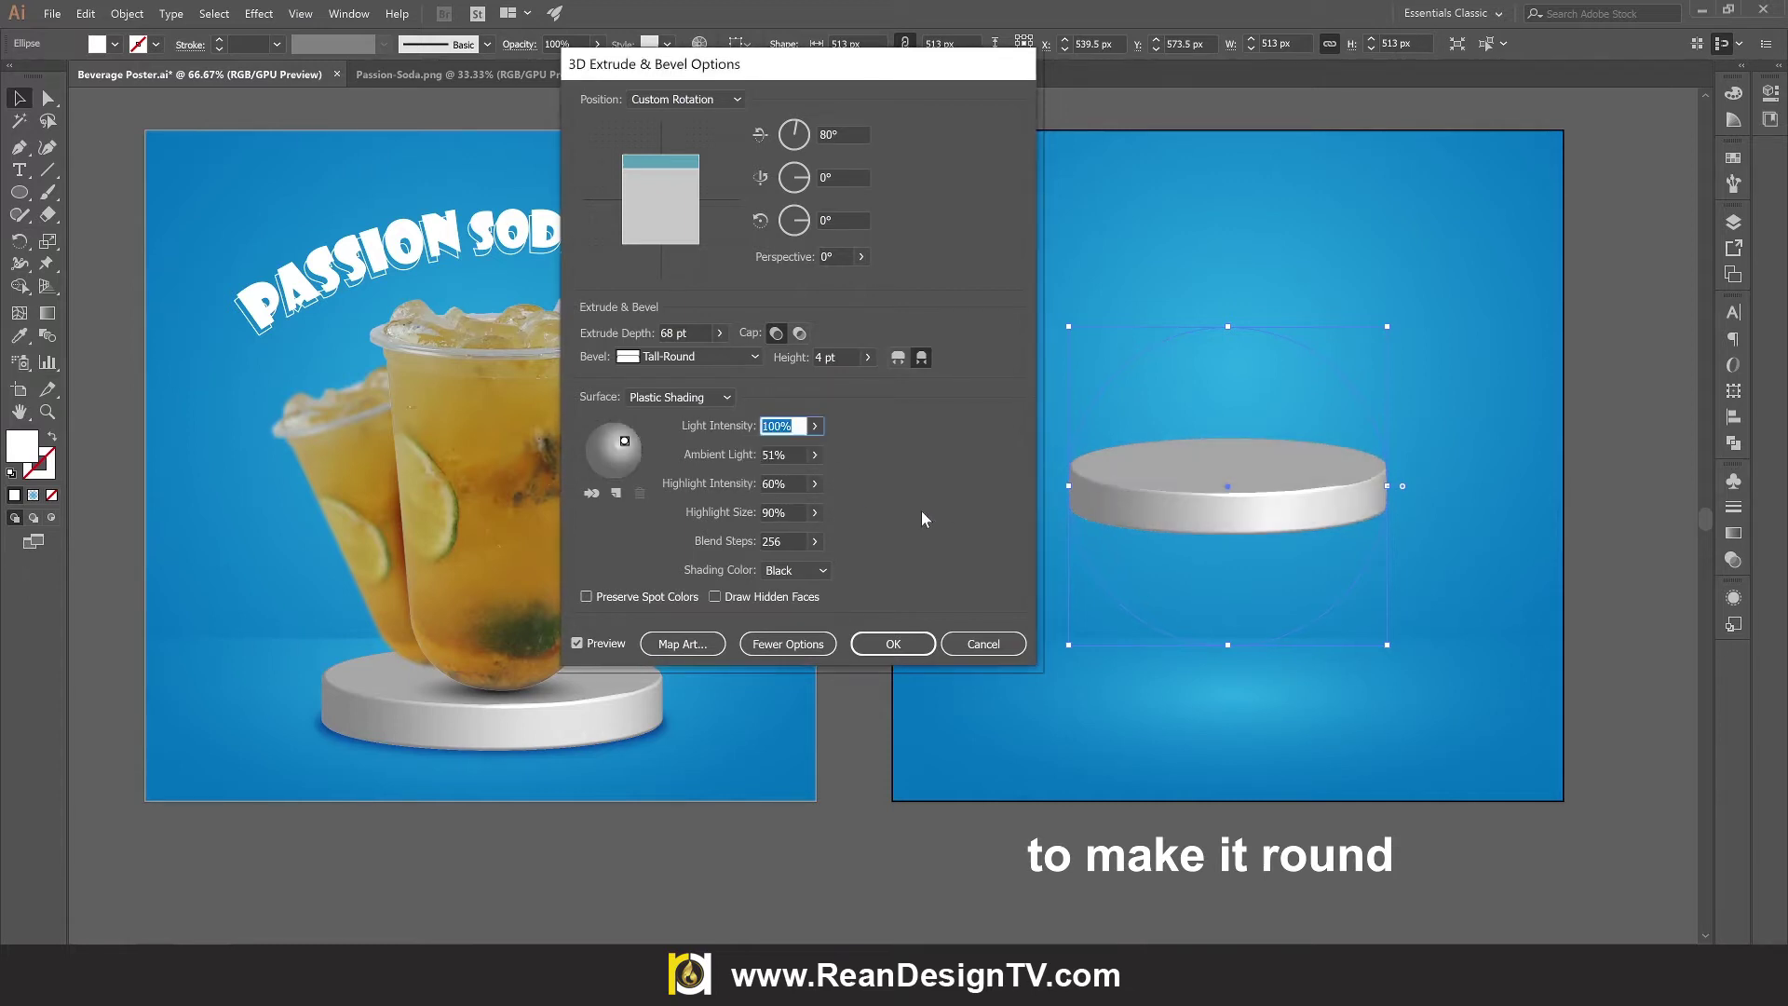
{"action": "left_click_drag", "start_coordinate": [815, 512], "coordinate": [765, 534]}
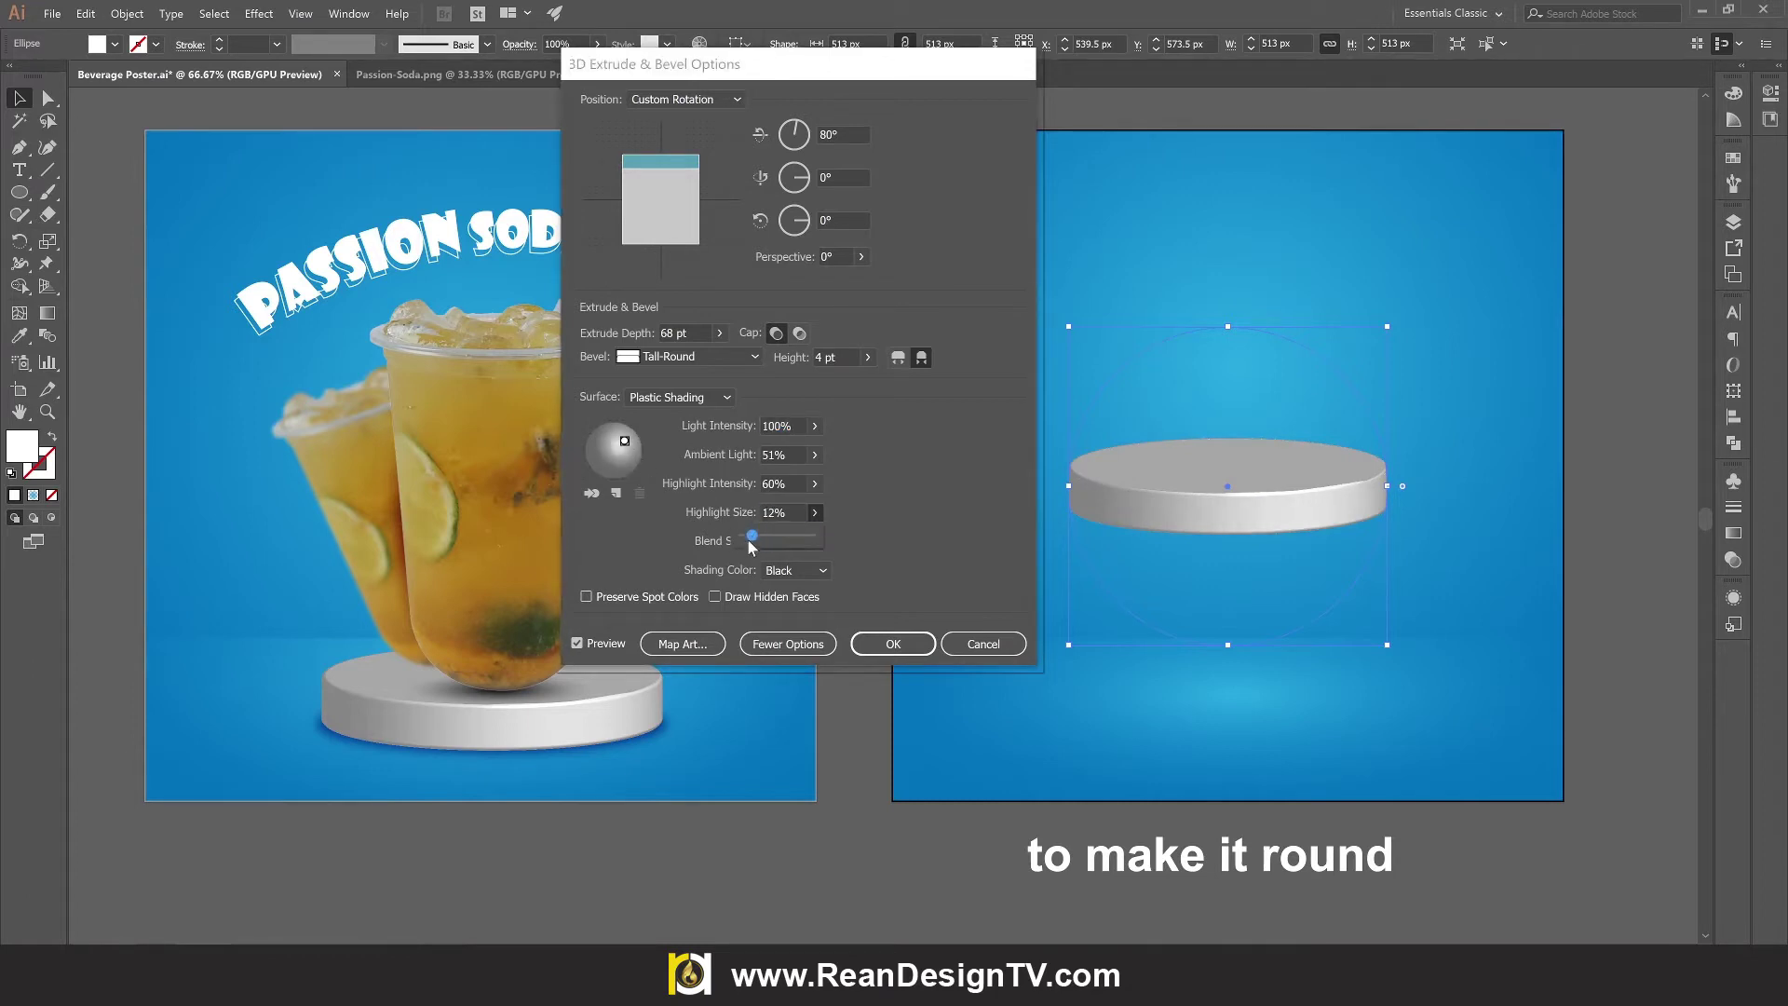
{"action": "left_click", "coordinate": [812, 537]}
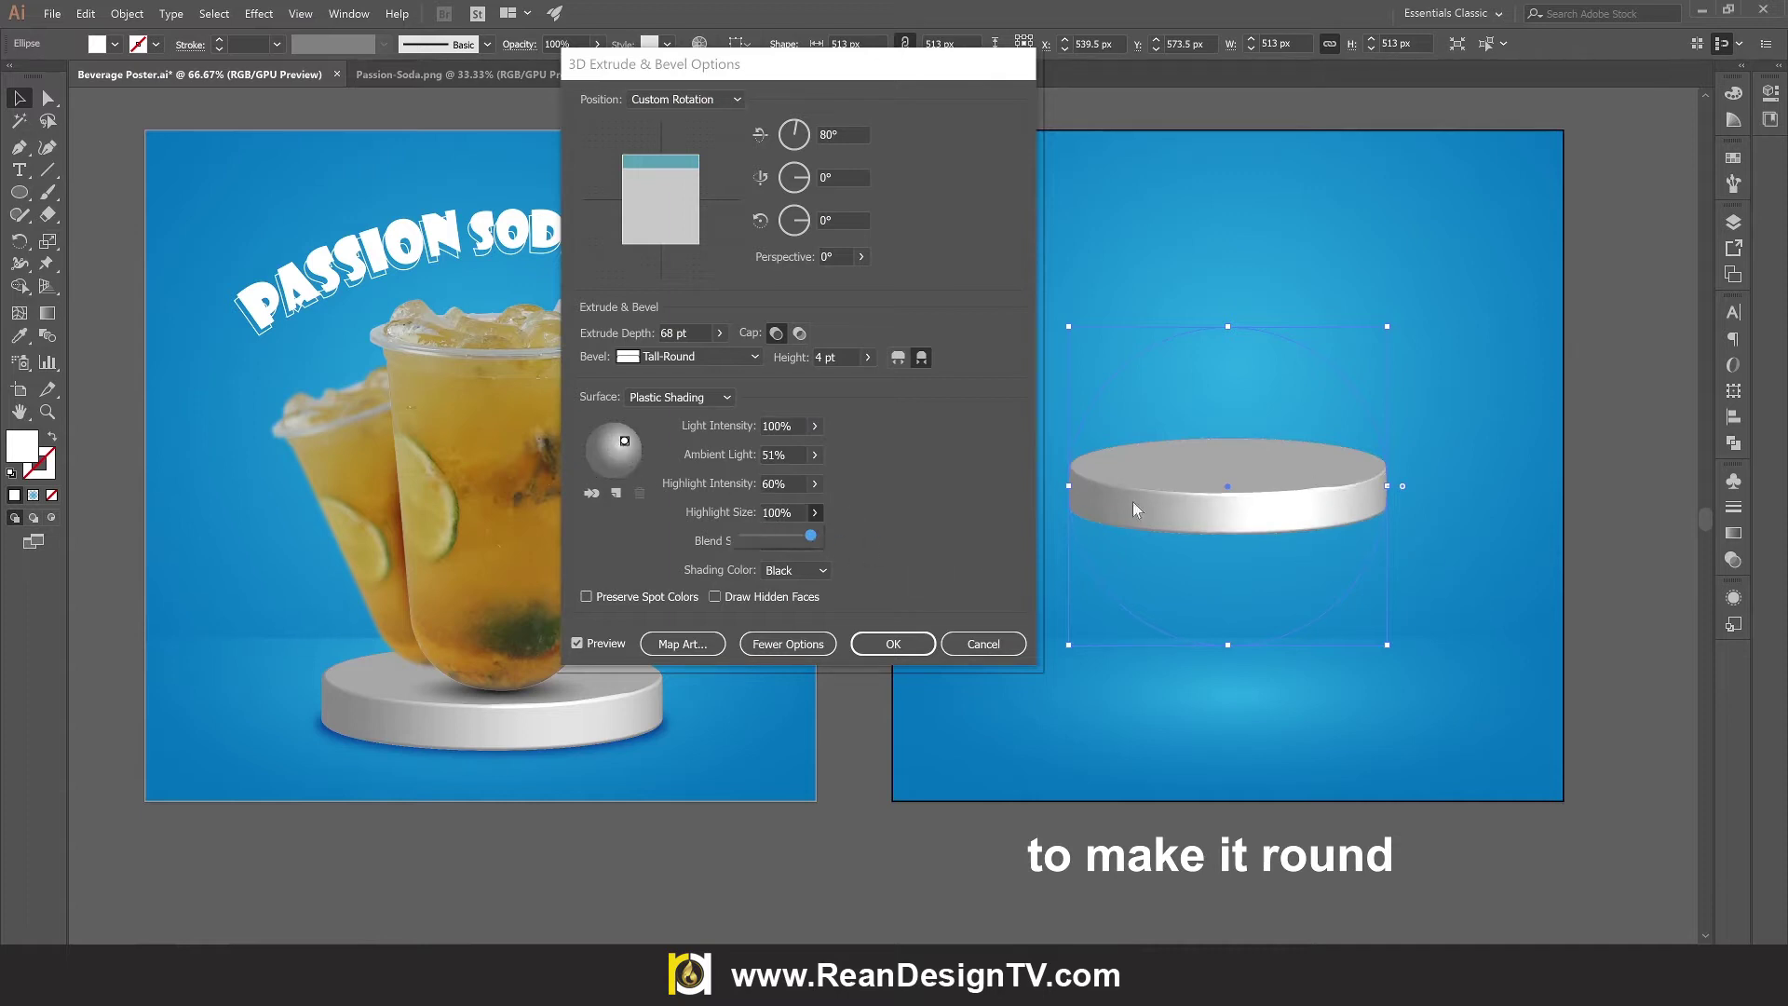
{"action": "left_click", "coordinate": [776, 537]}
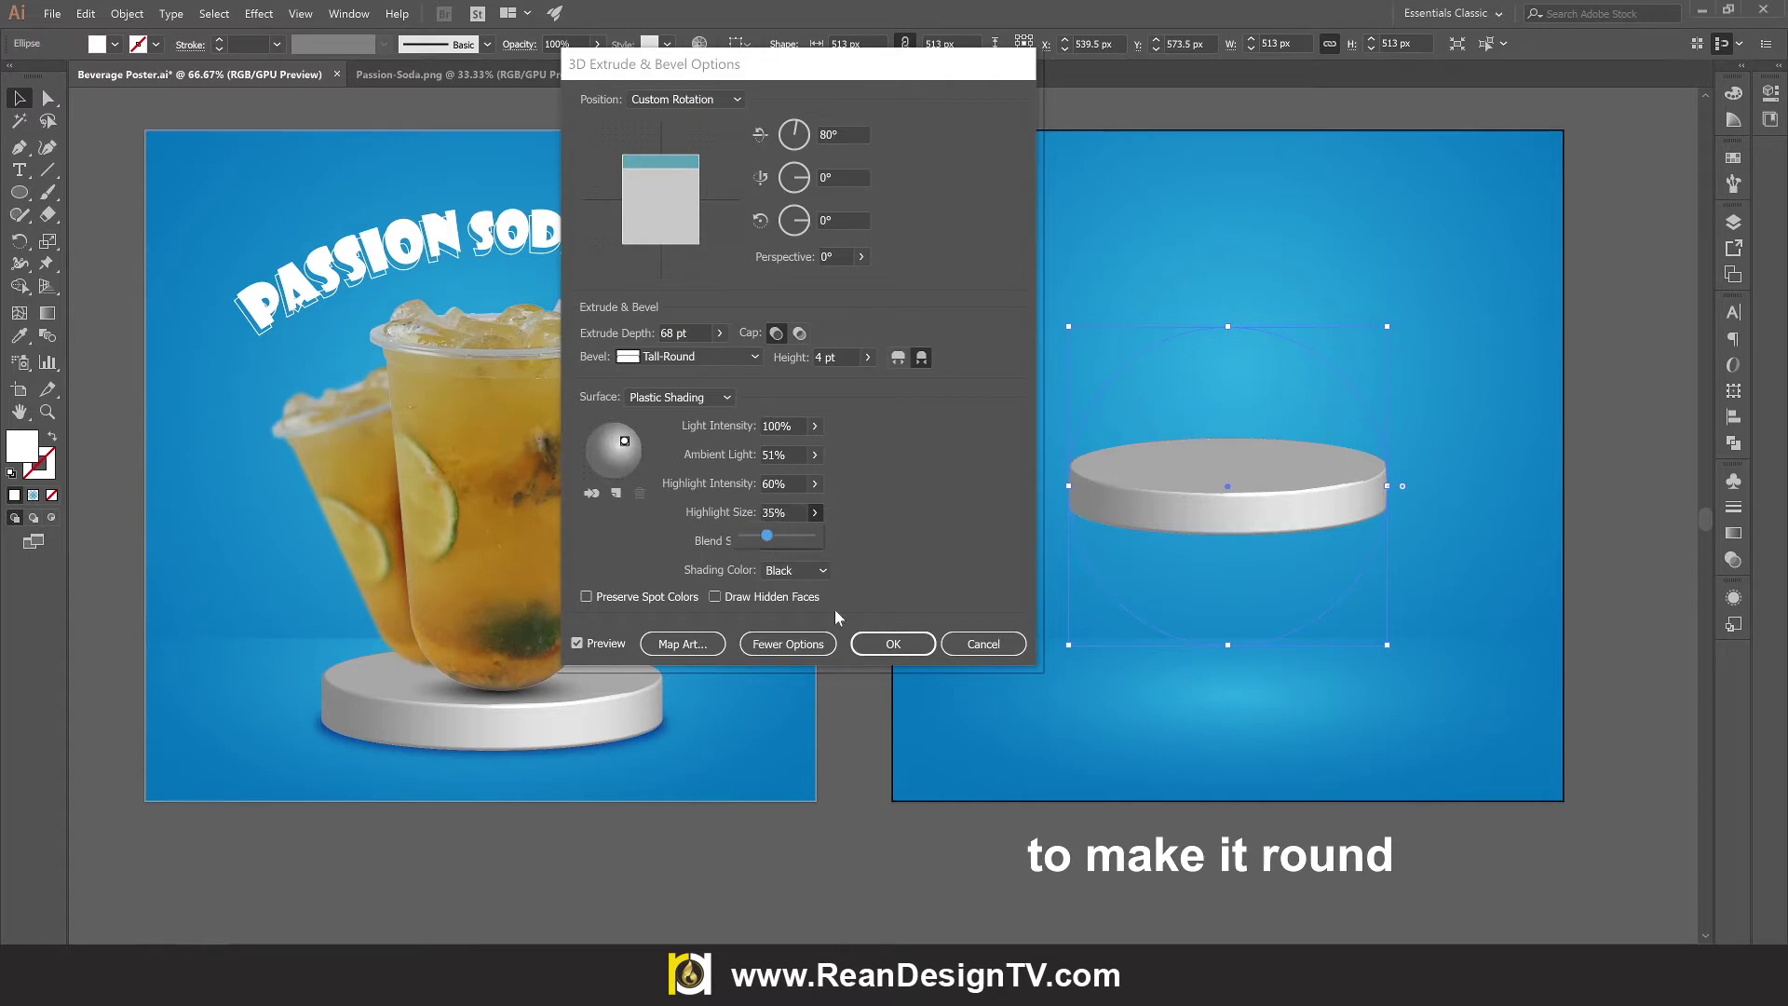
{"action": "left_click", "coordinate": [892, 643]}
{"action": "left_click", "coordinate": [1028, 881]}
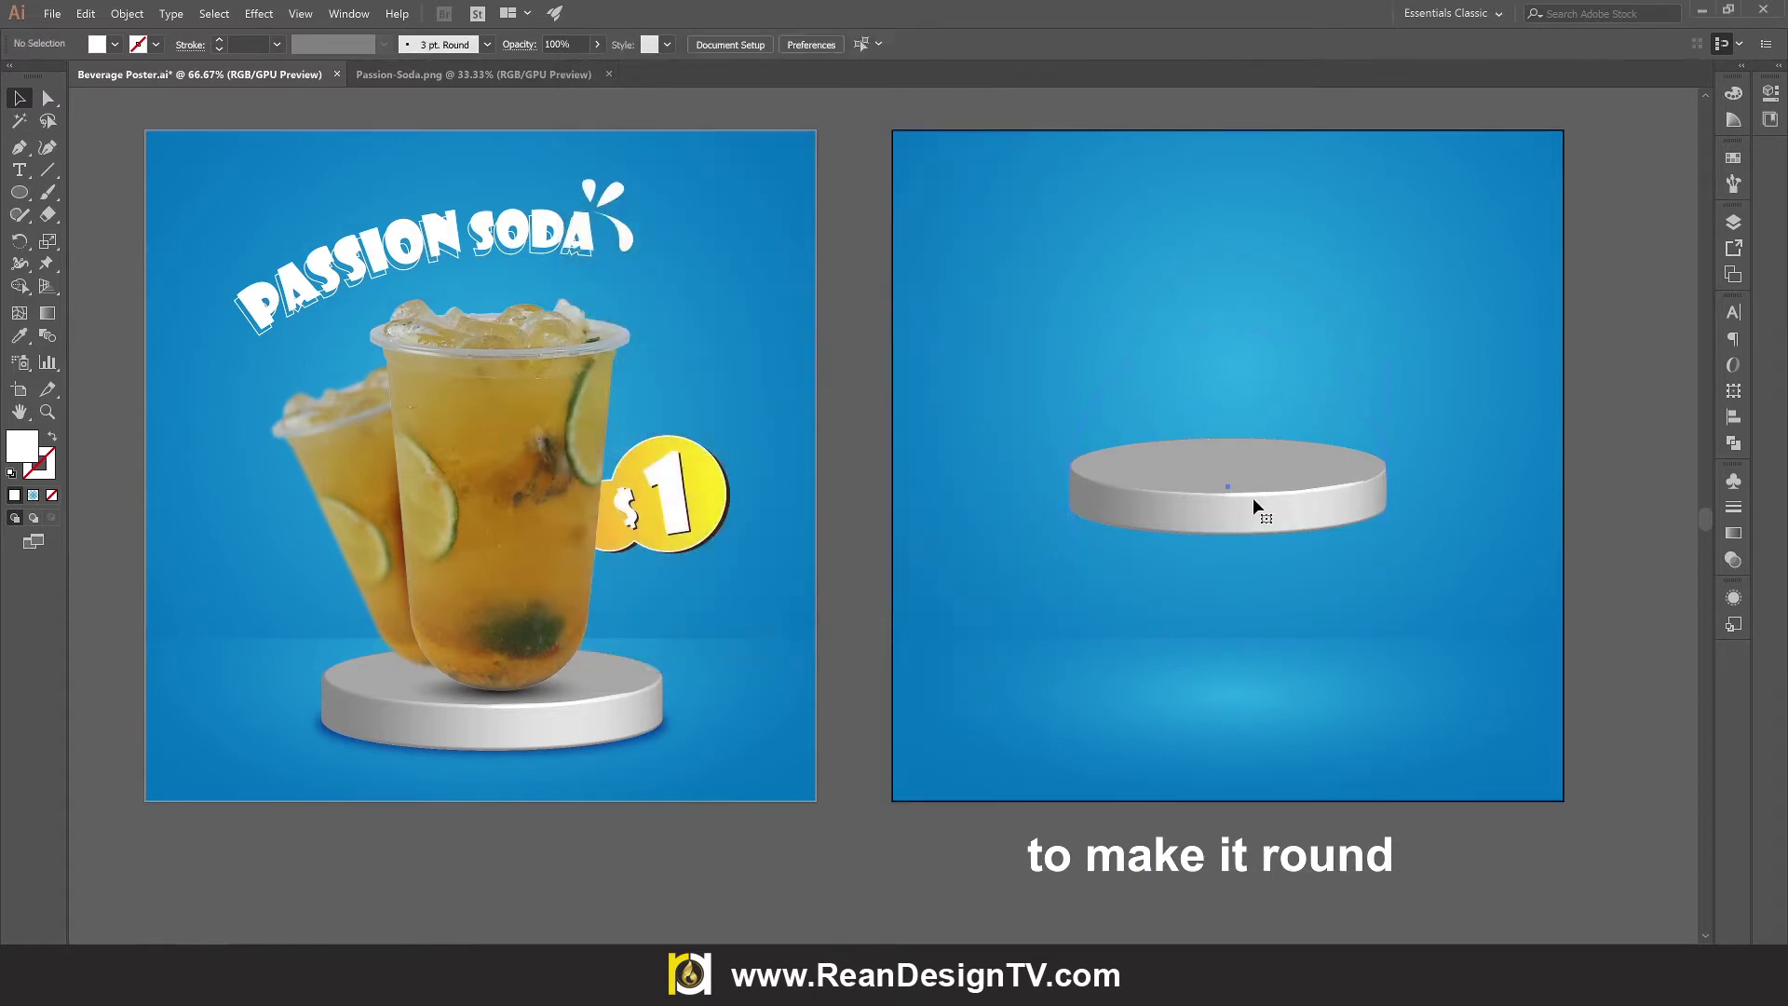
{"action": "mouse_move", "coordinate": [1254, 497]}
{"action": "left_mouse_down"}
{"action": "mouse_move", "coordinate": [1279, 641]}
{"action": "mouse_move", "coordinate": [1213, 644]}
{"action": "left_mouse_up"}
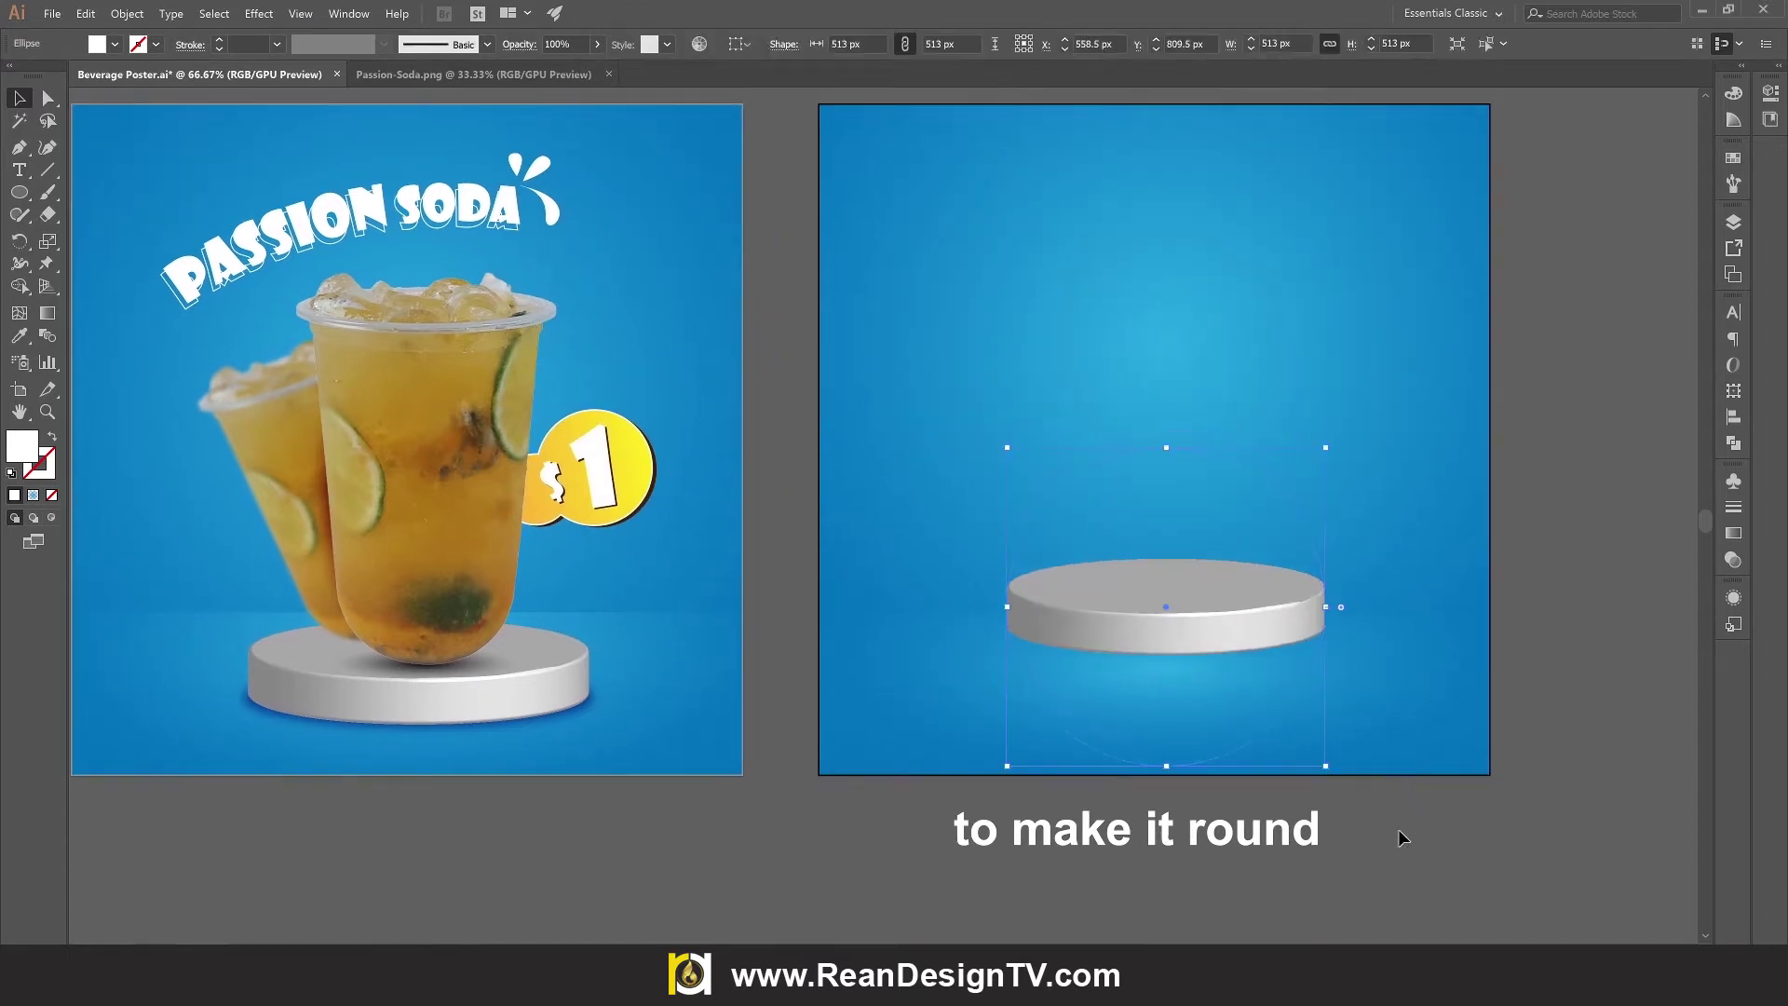
{"action": "left_click", "coordinate": [1737, 598]}
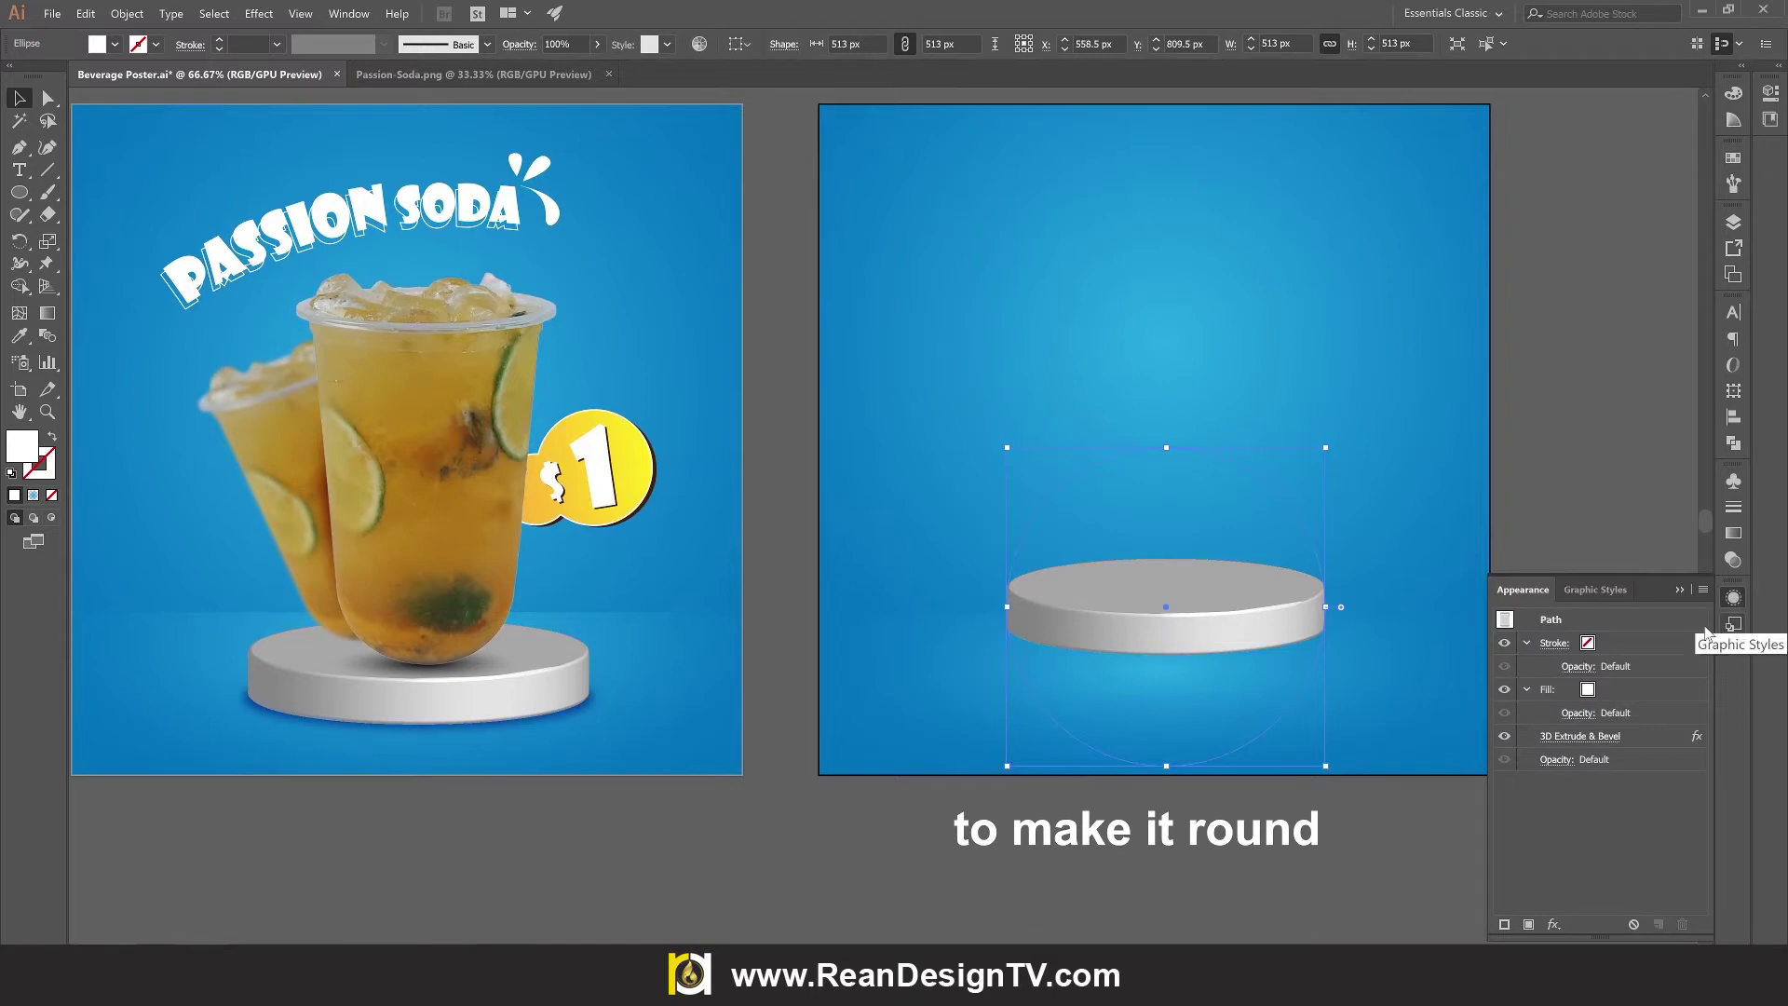
{"action": "left_click", "coordinate": [1736, 599]}
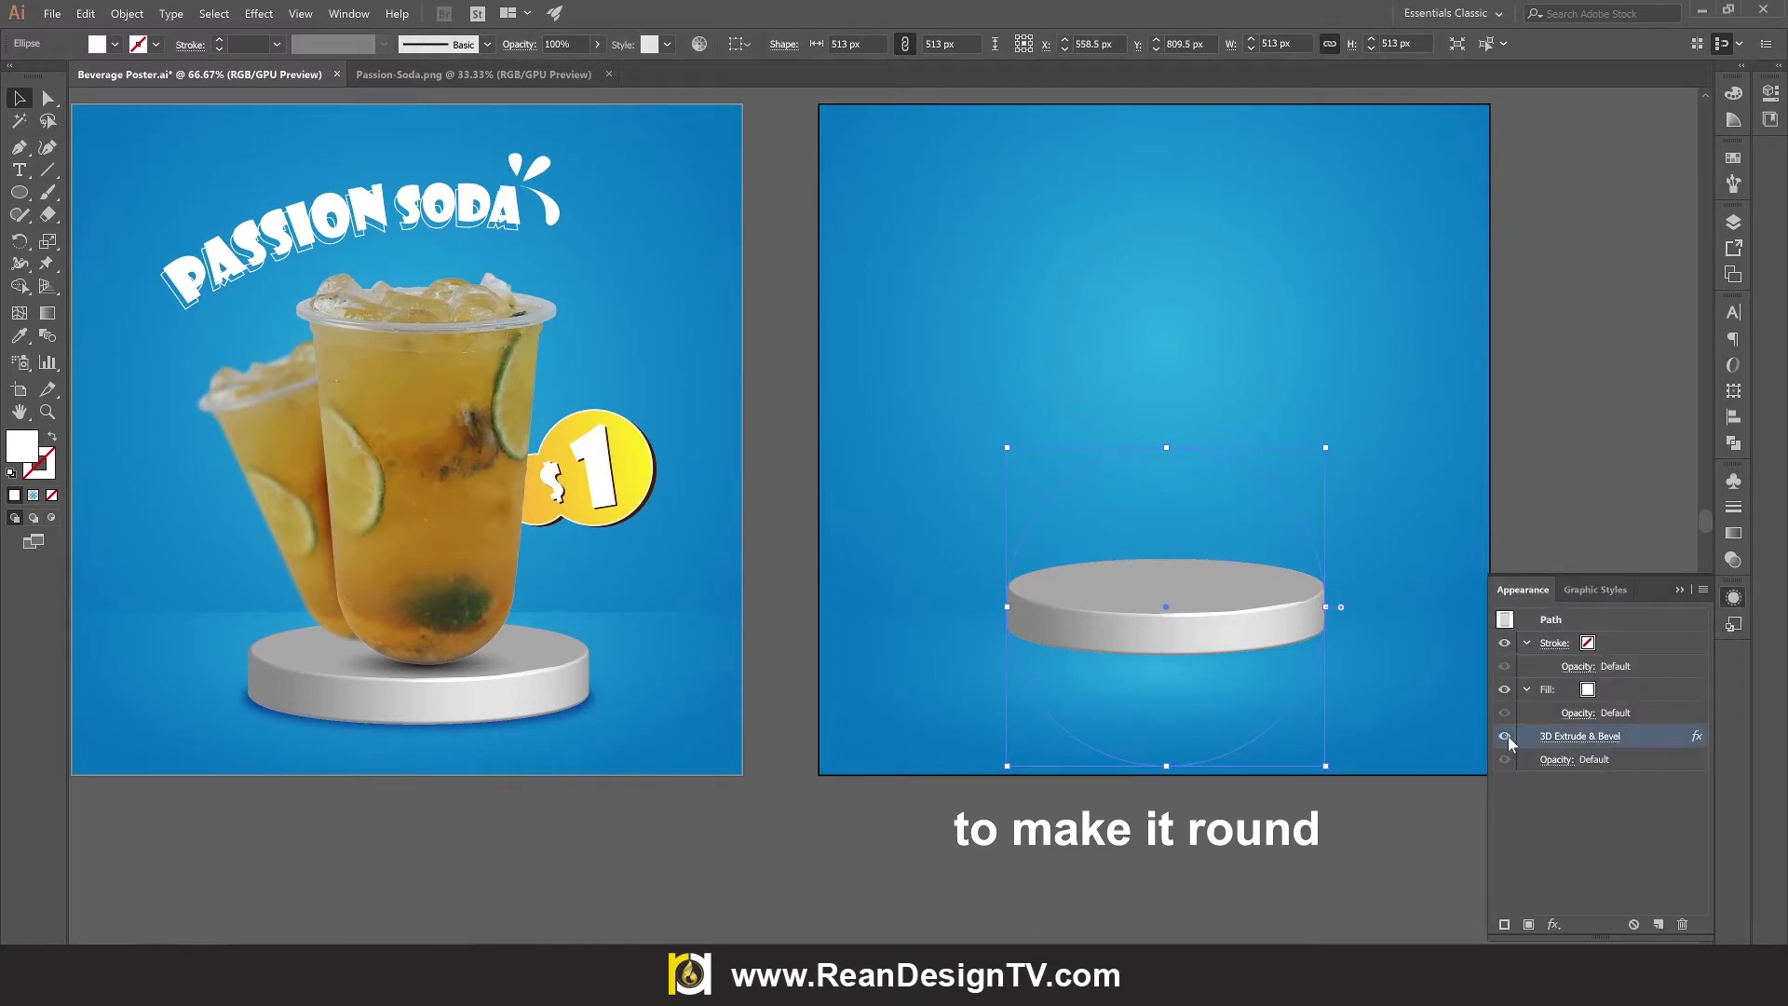
{"action": "left_click", "coordinate": [1507, 736]}
{"action": "left_click", "coordinate": [1507, 736]}
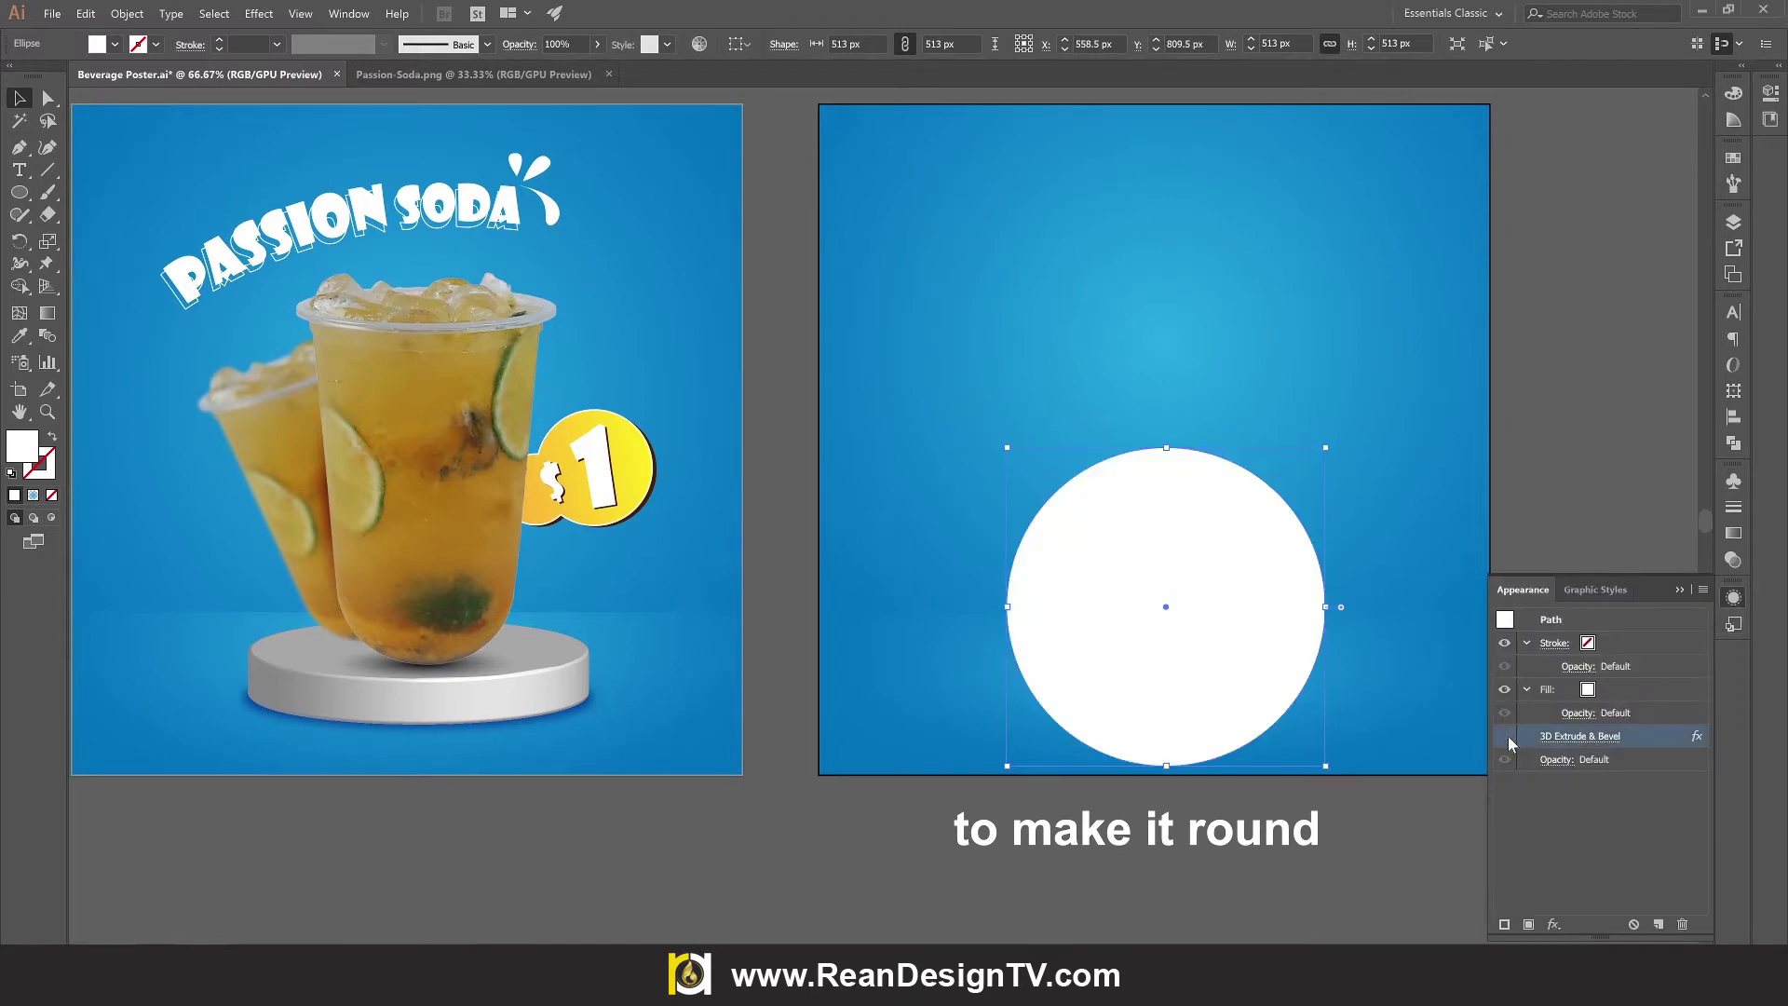
{"action": "left_click", "coordinate": [1507, 736]}
{"action": "left_click", "coordinate": [1566, 741]}
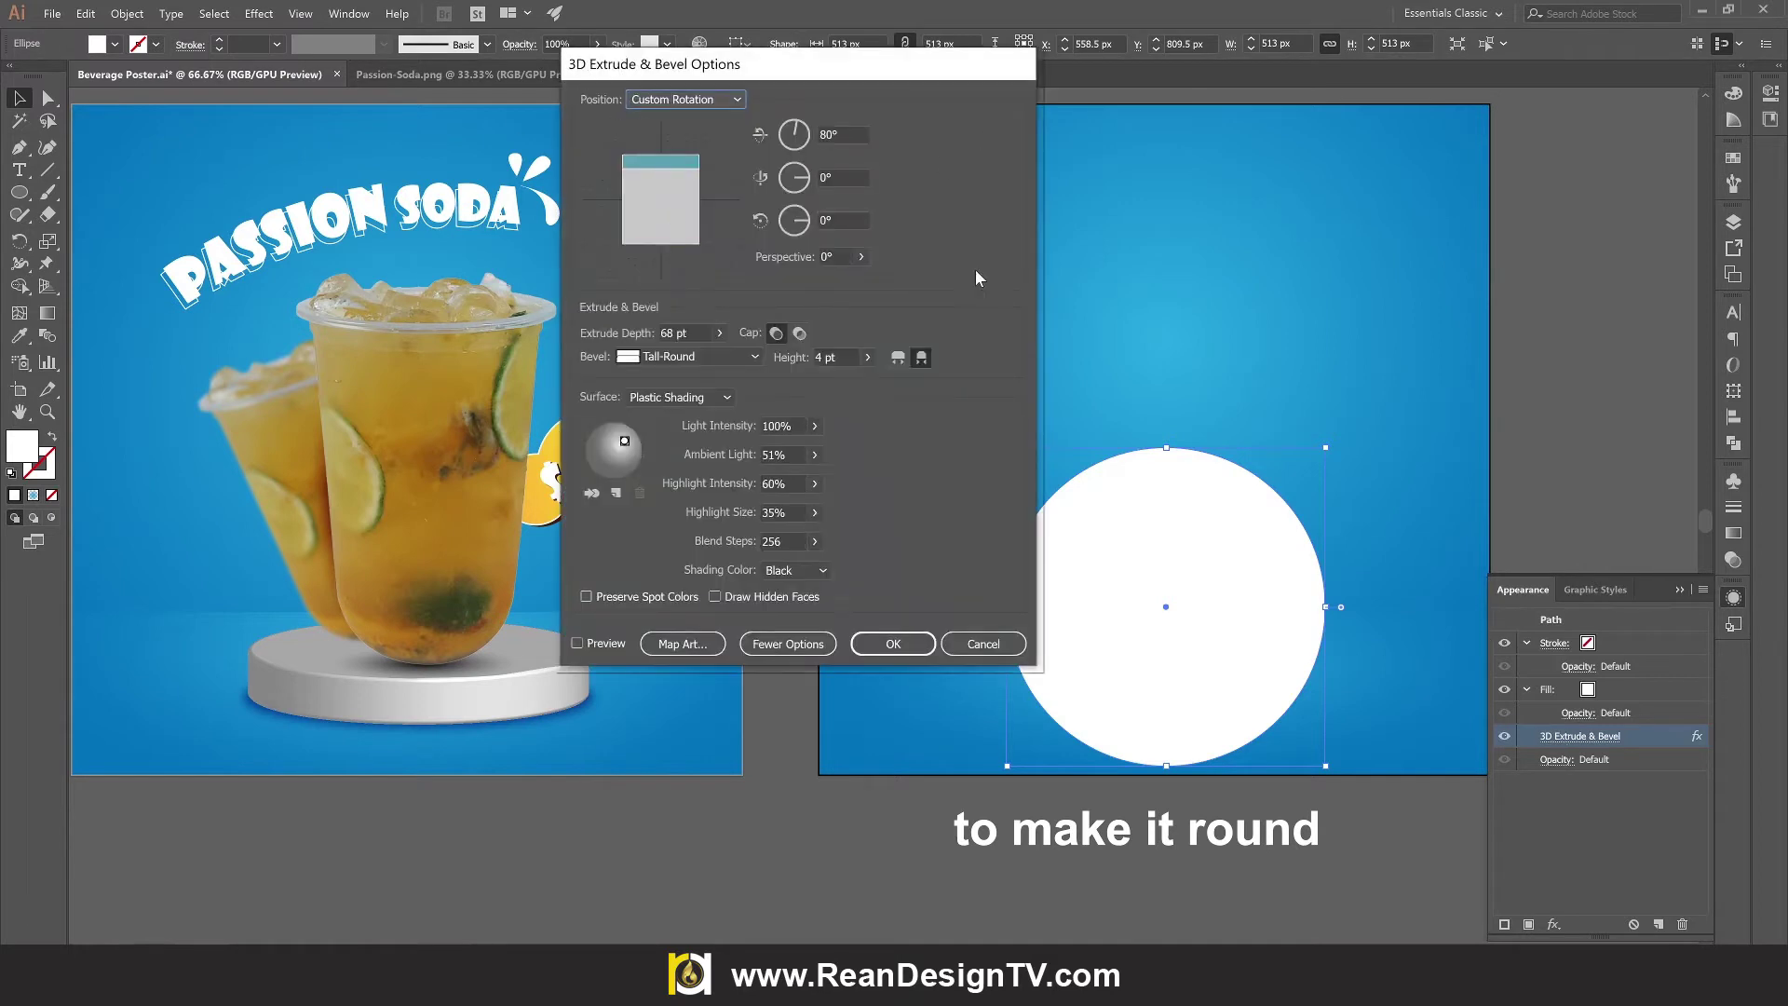
{"action": "left_click", "coordinate": [983, 644]}
- Retype the caption below the artboard as 'You able to chang'
{"action": "left_click", "coordinate": [1179, 840]}
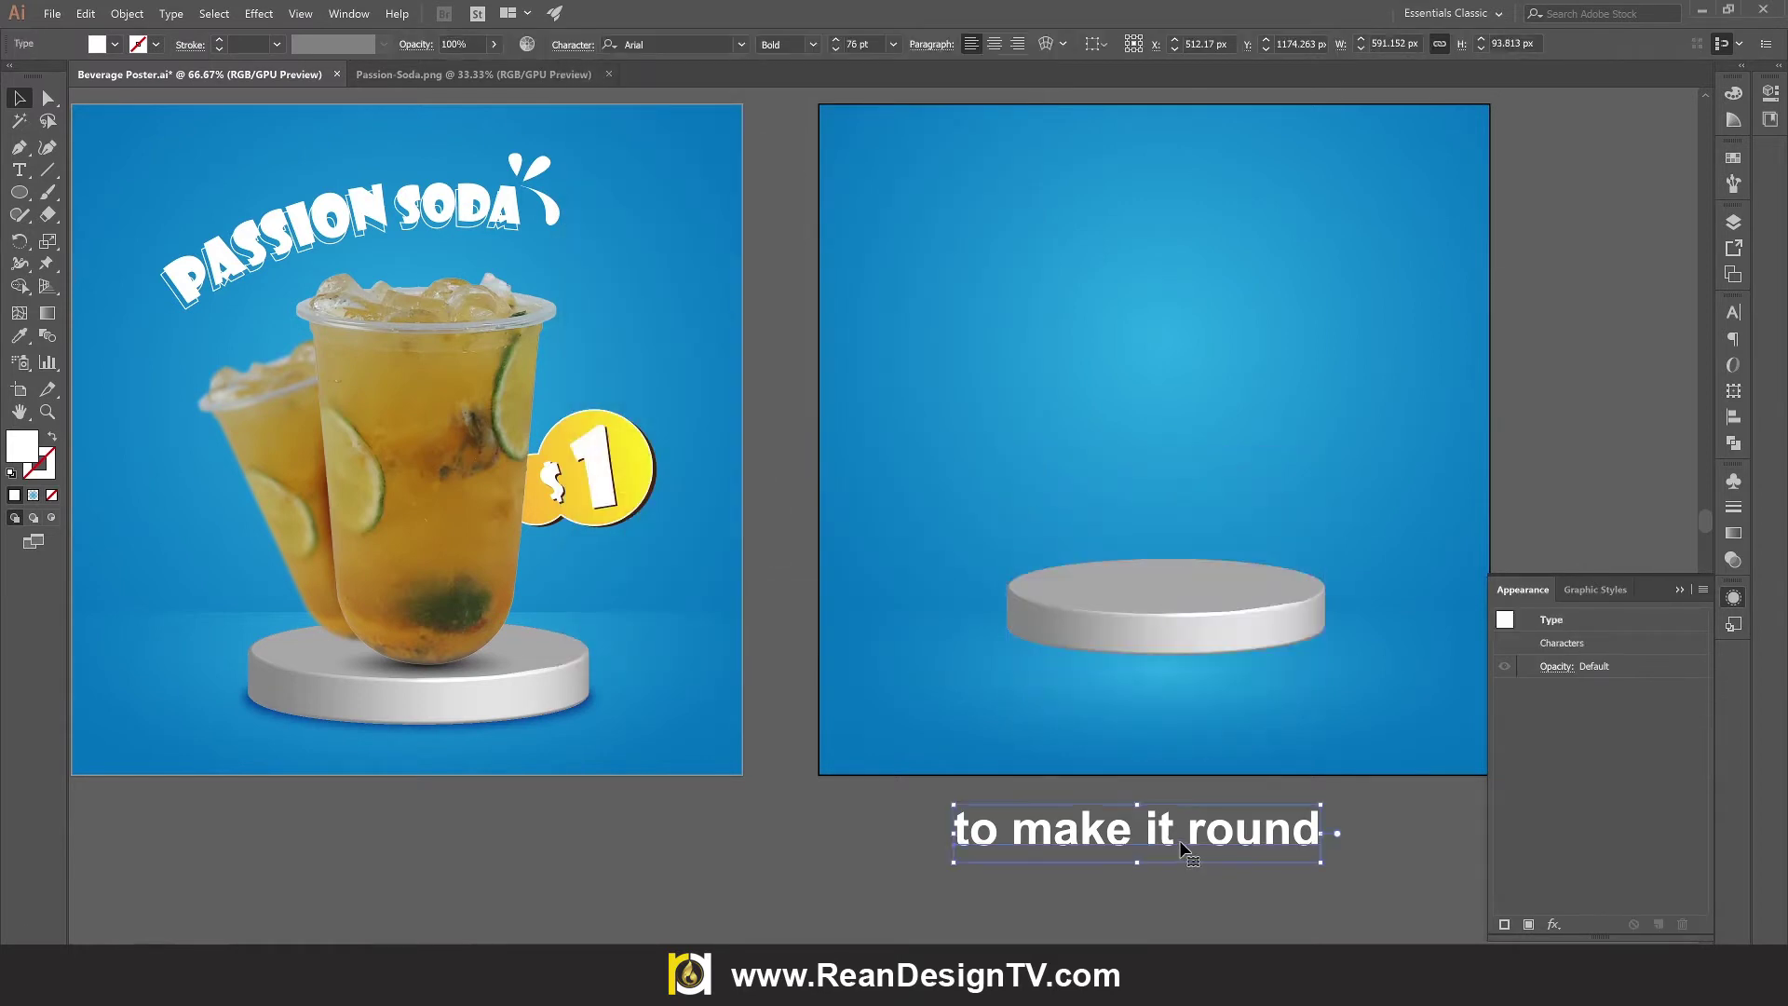
{"action": "double_click", "coordinate": [1179, 840]}
{"action": "key", "text": "ctrl+a"}
{"action": "type", "text": "Y"}
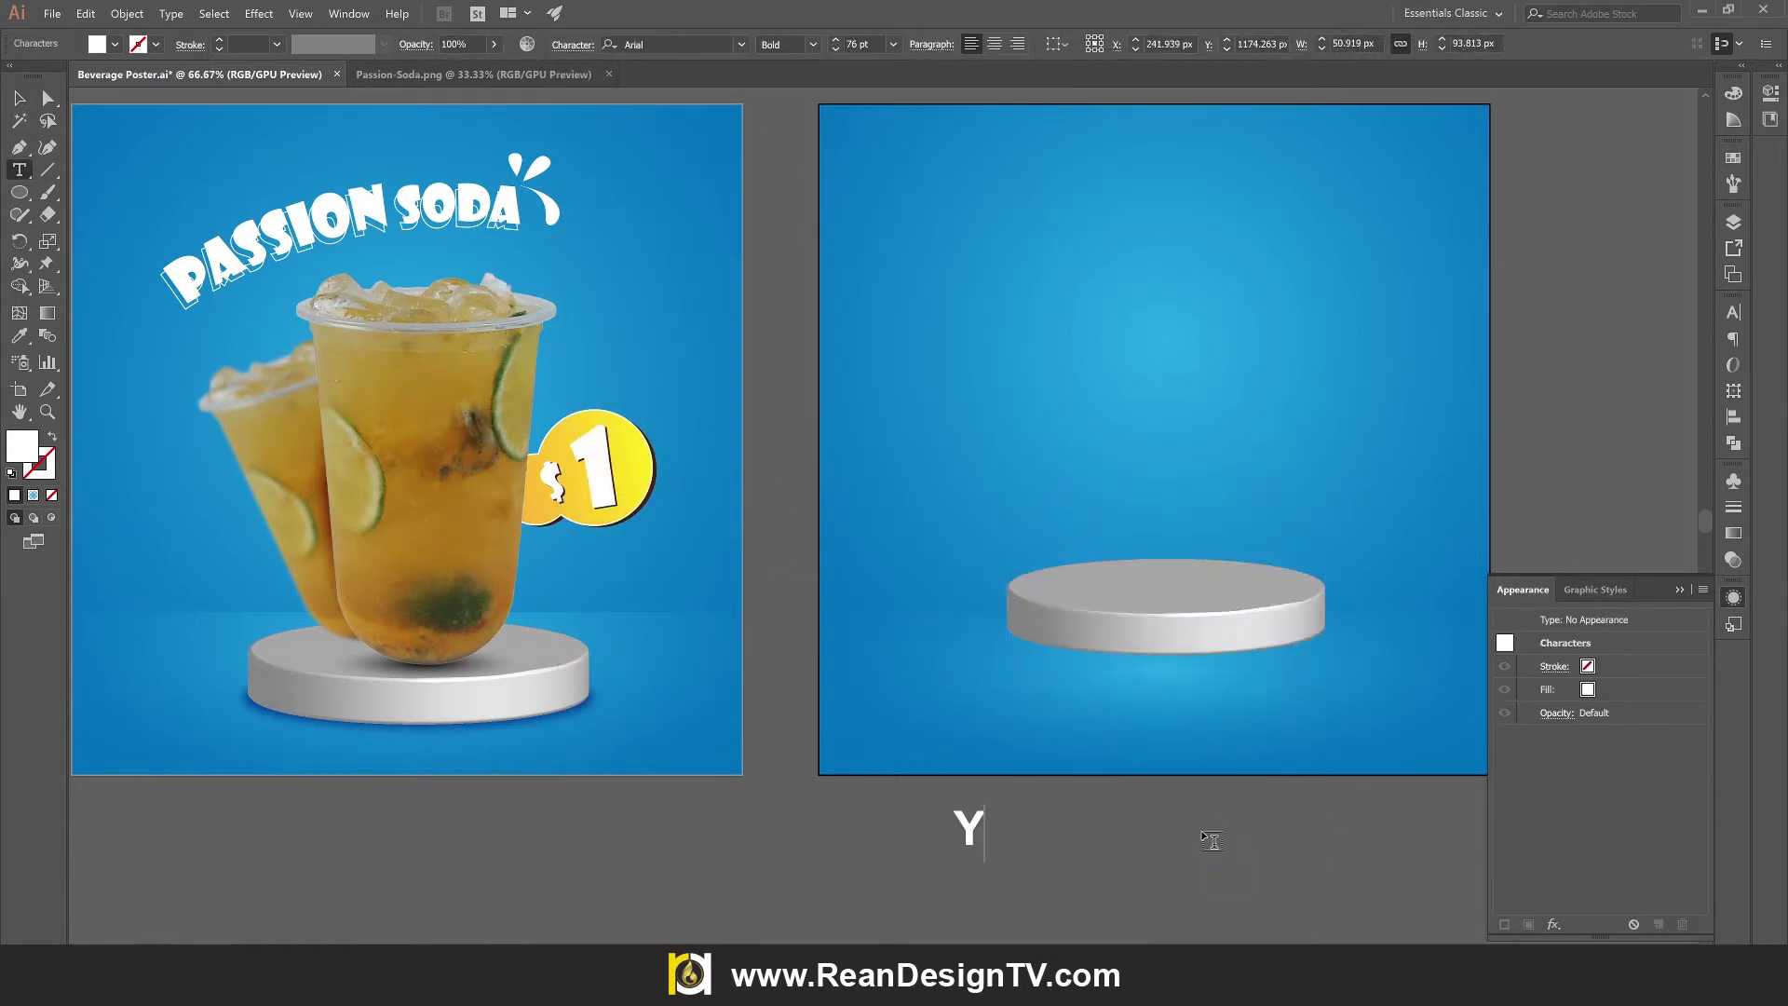
{"action": "type", "text": "ou able "}
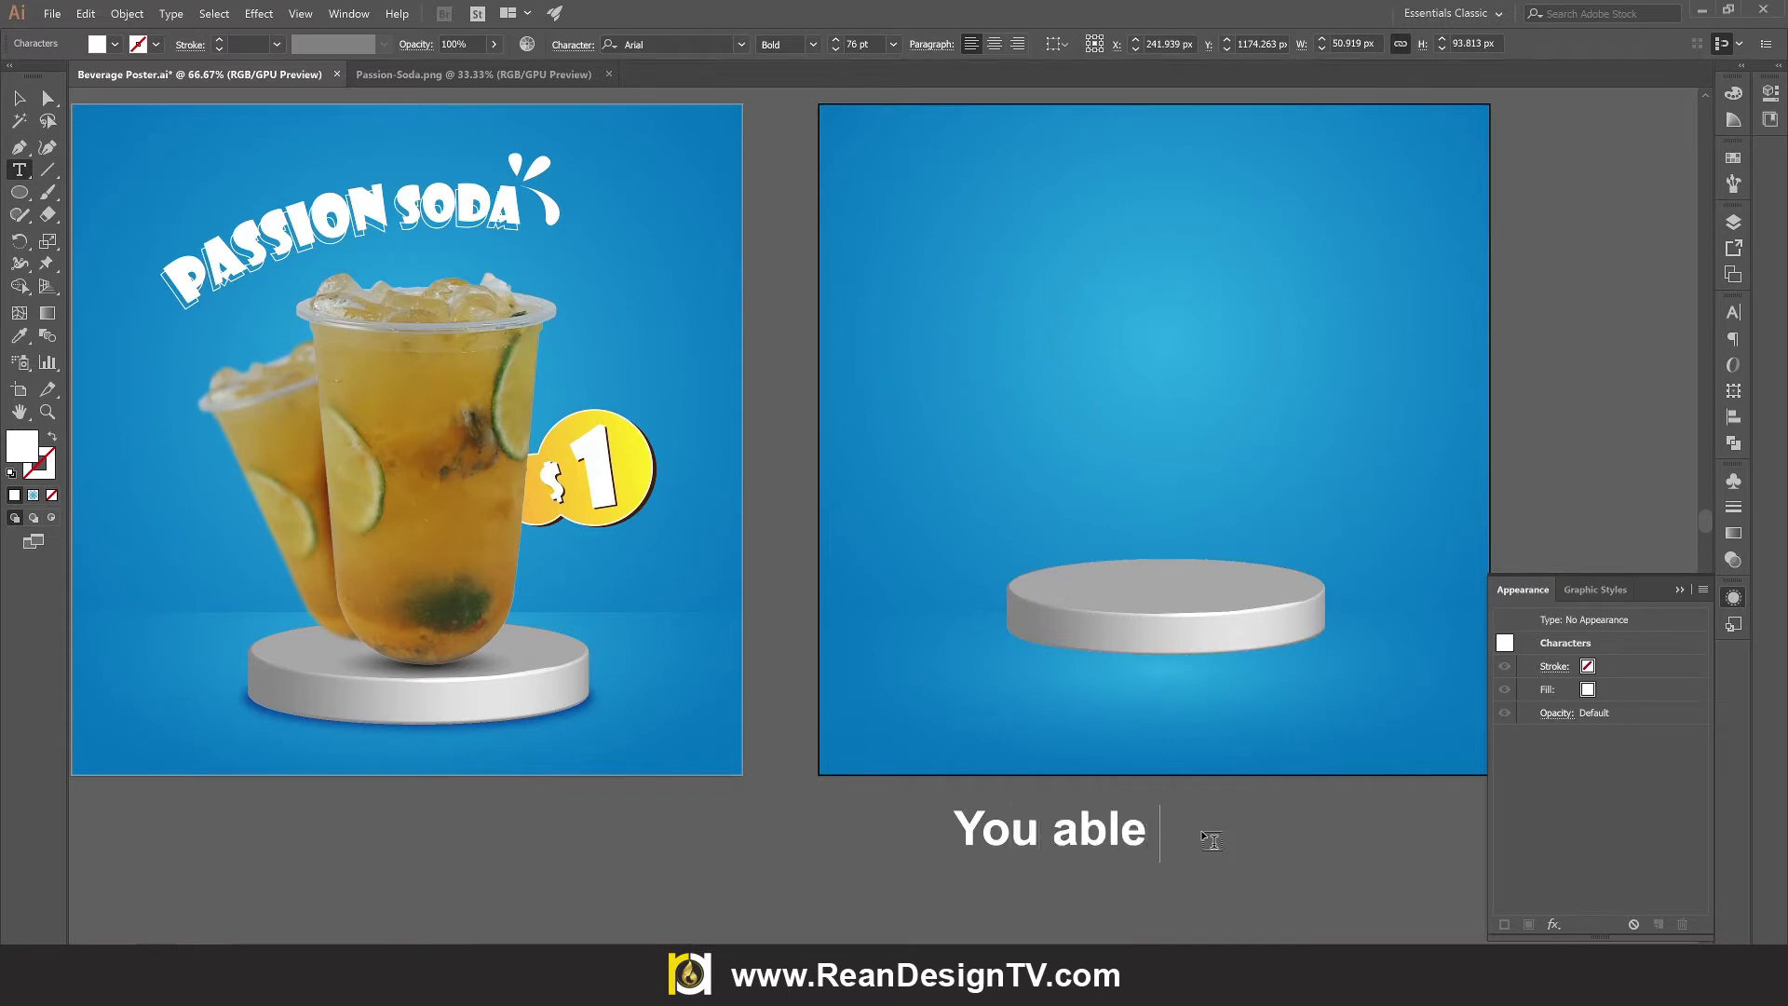
{"action": "type", "text": "to cha"}
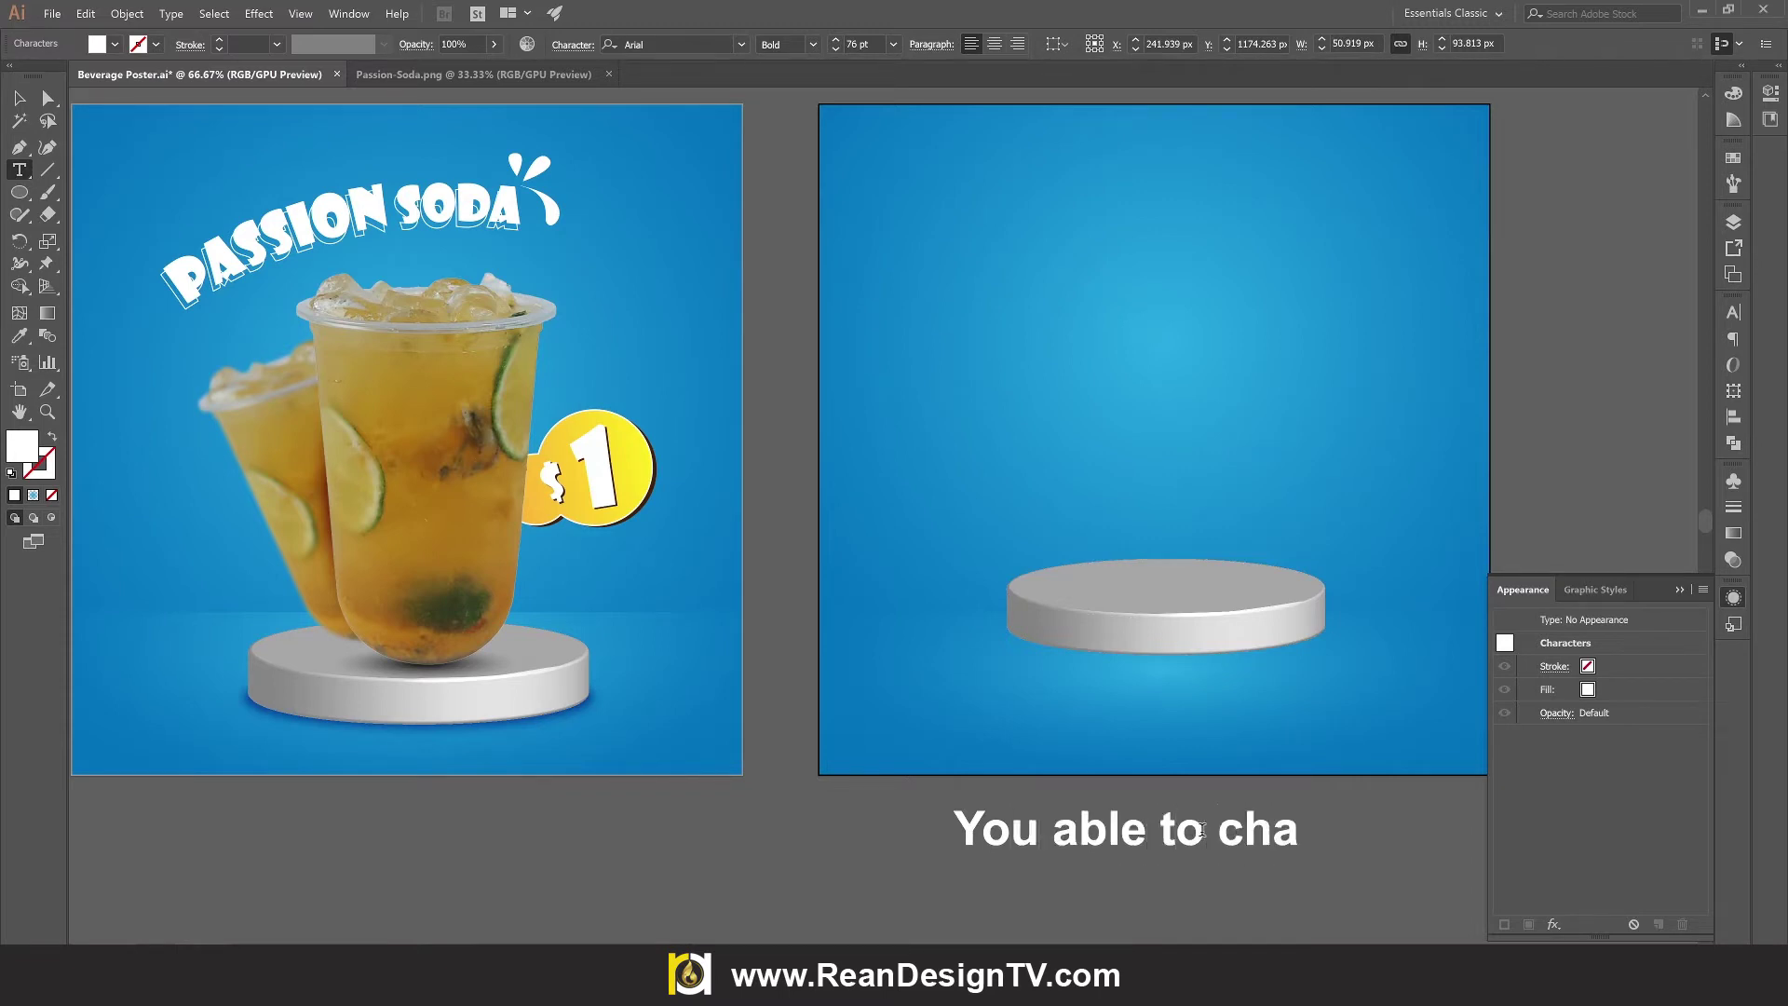
{"action": "type", "text": "nge"}
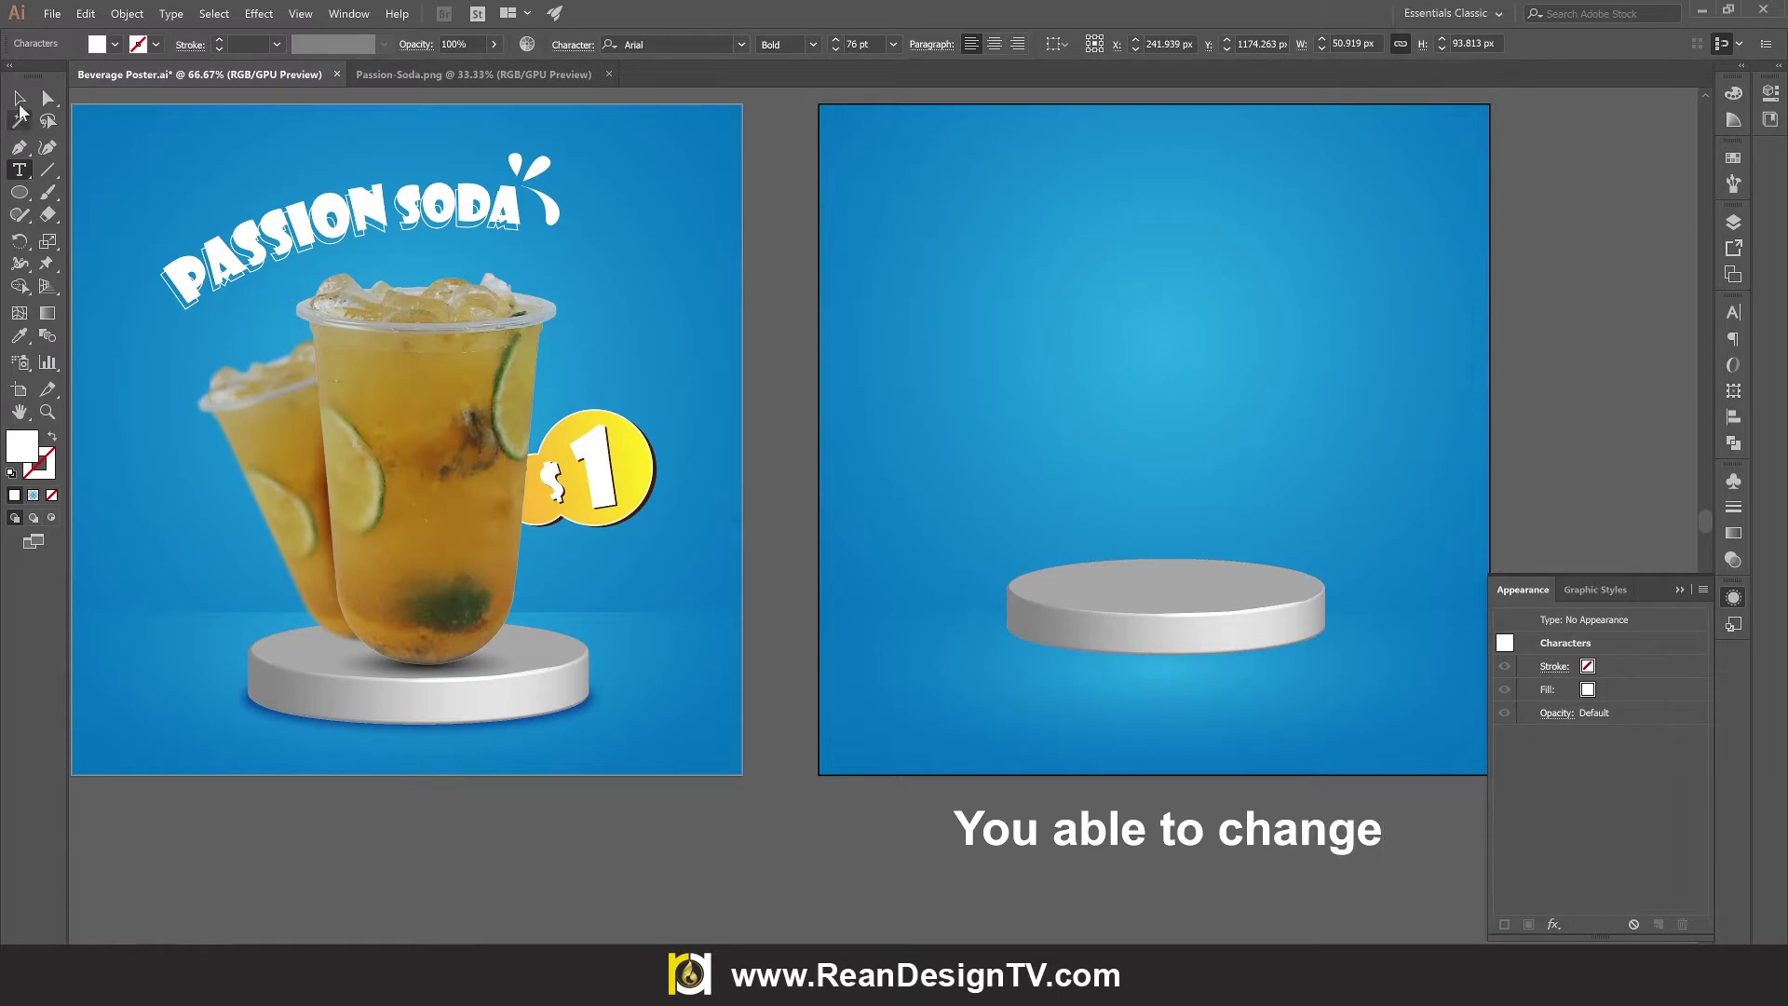
- Expand the podium's 3D appearance into editable shapes via Object > Expand Appearance
{"action": "left_click", "coordinate": [19, 106]}
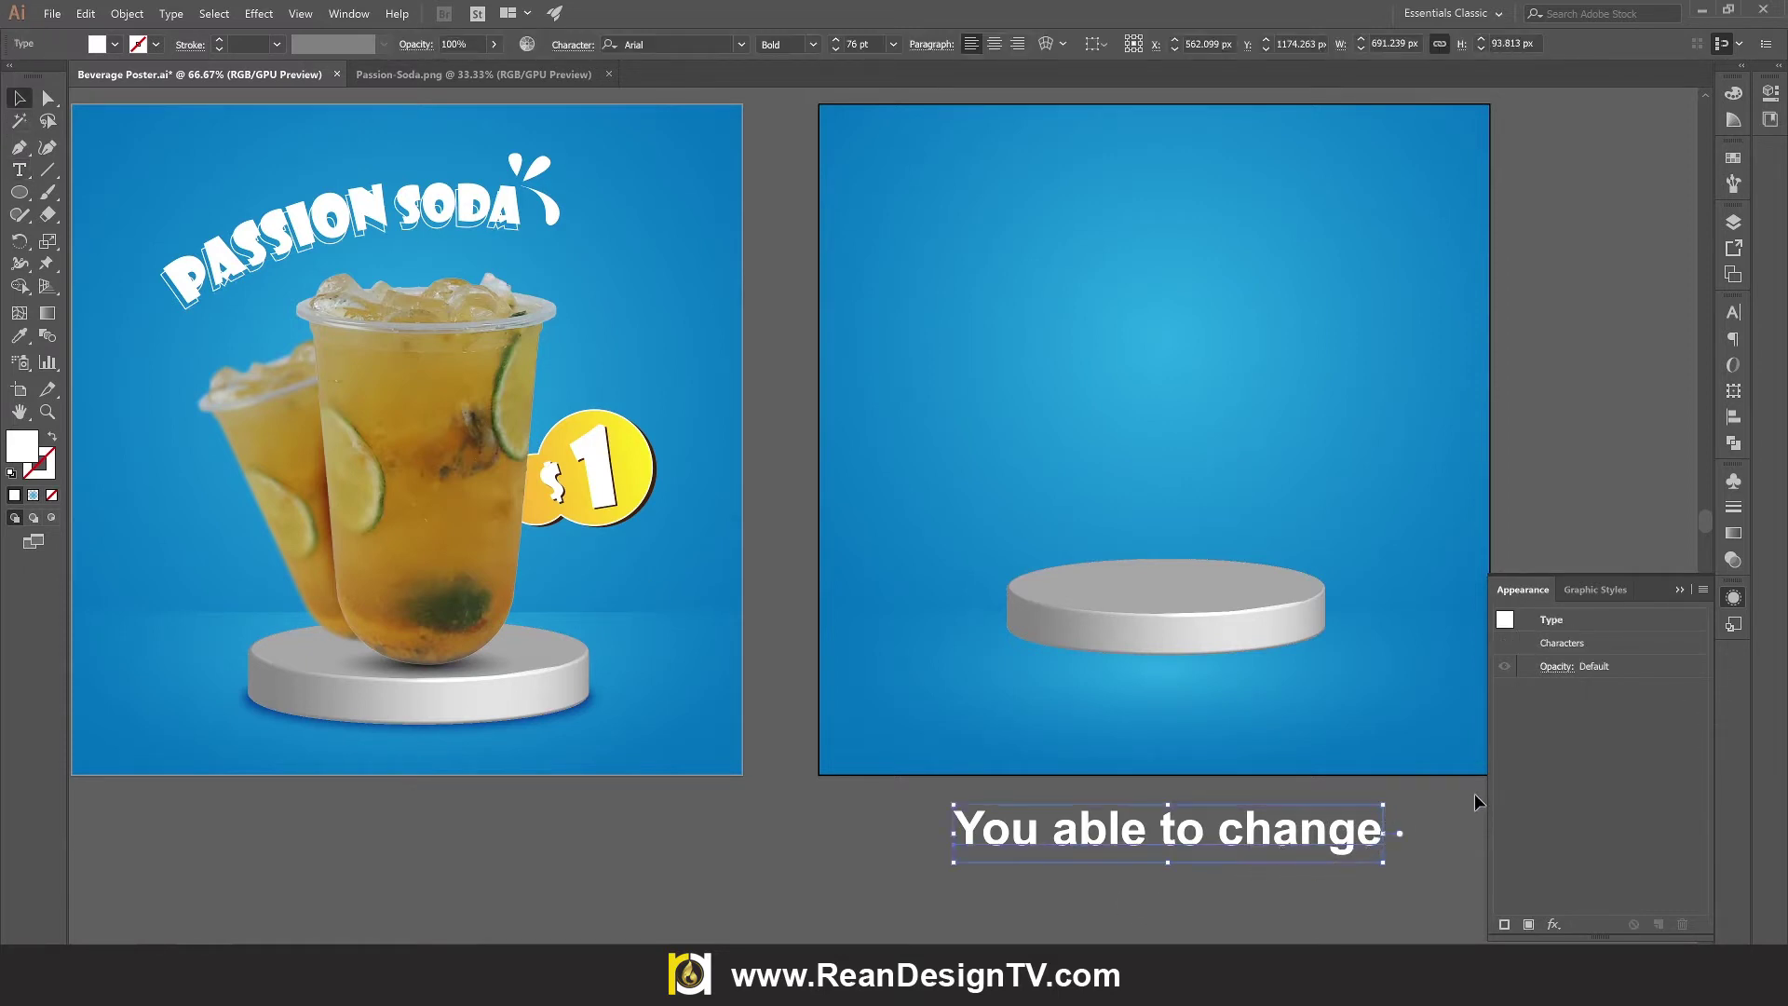
{"action": "left_click", "coordinate": [1254, 603]}
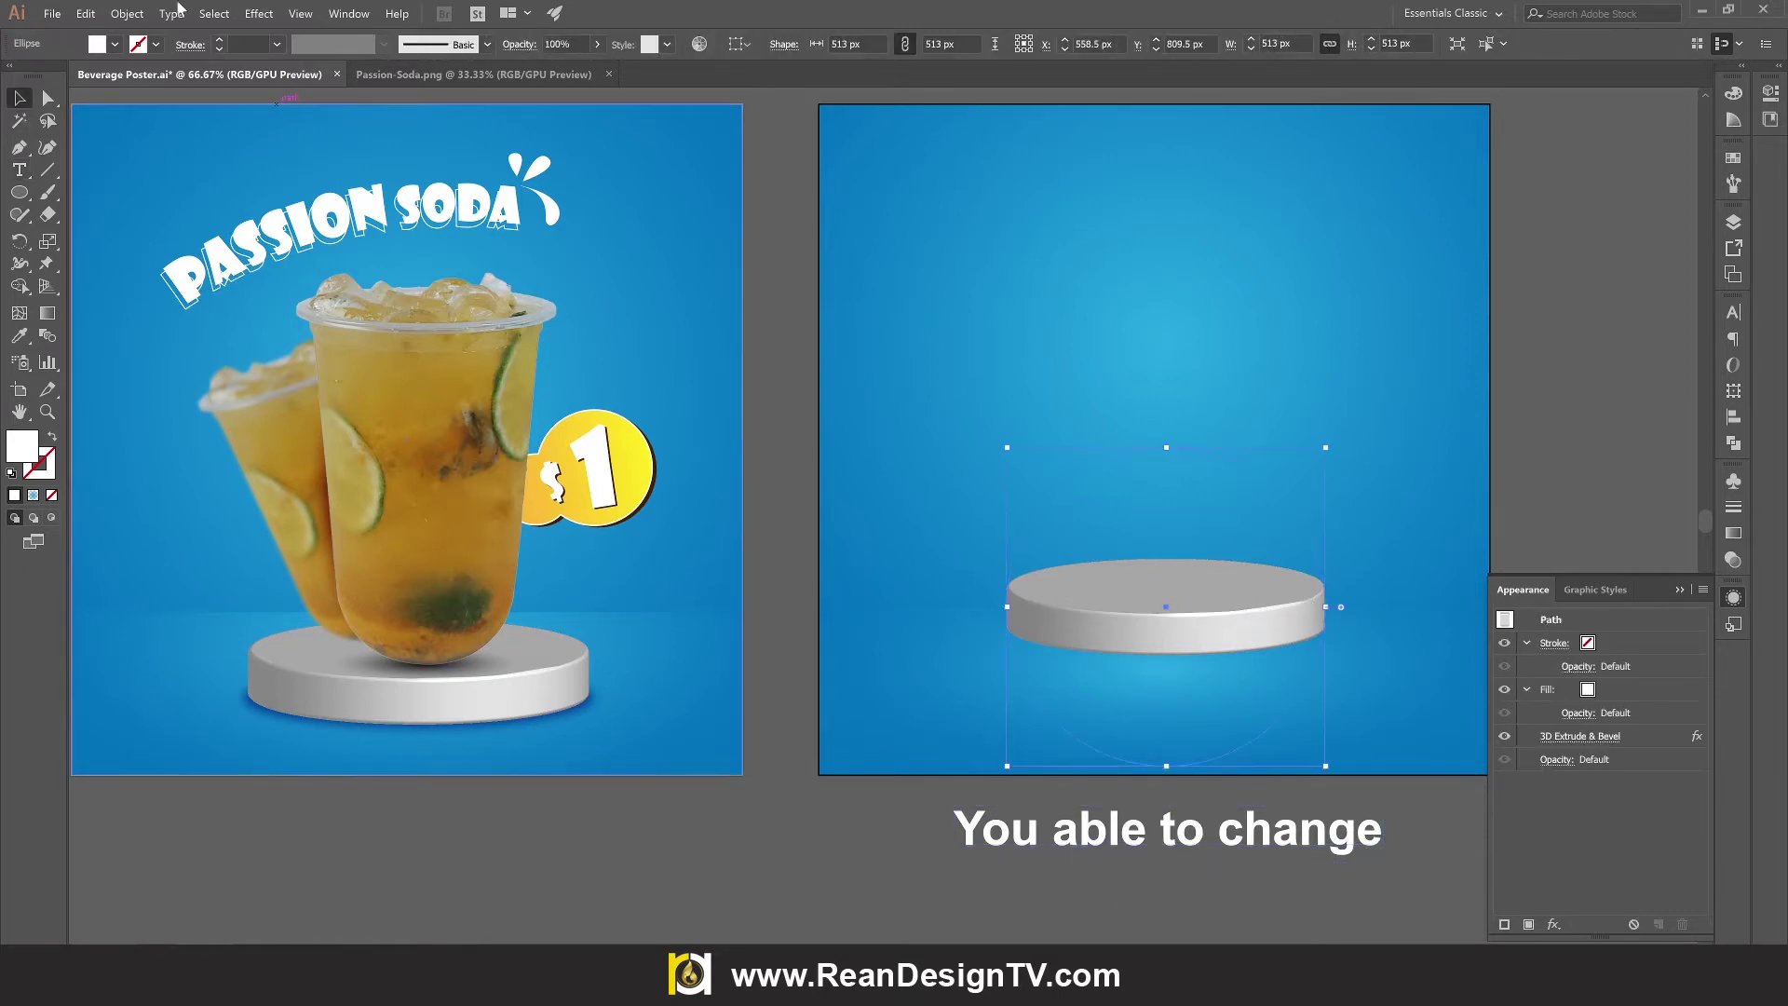
{"action": "left_click", "coordinate": [139, 13]}
{"action": "left_click", "coordinate": [200, 240]}
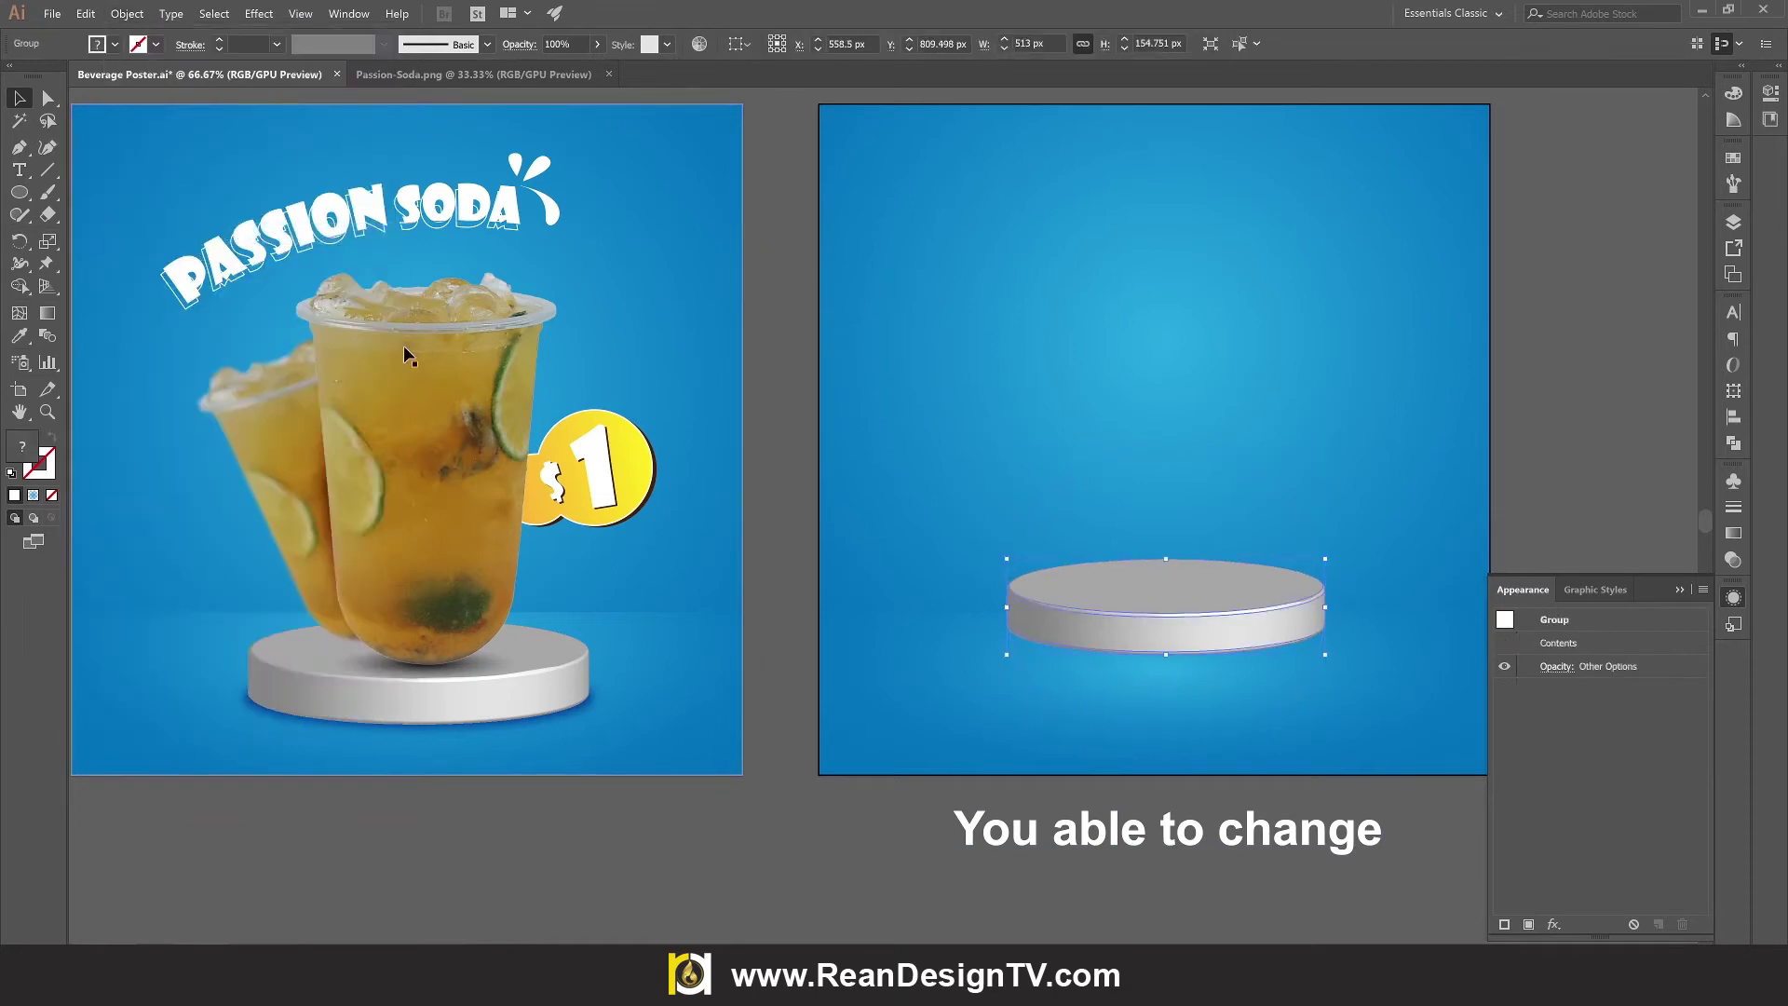
- Rewrite the caption through 'you can't change' and 'but can add style' to 'let's see'
{"action": "left_click", "coordinate": [1201, 838]}
{"action": "double_click", "coordinate": [1204, 838]}
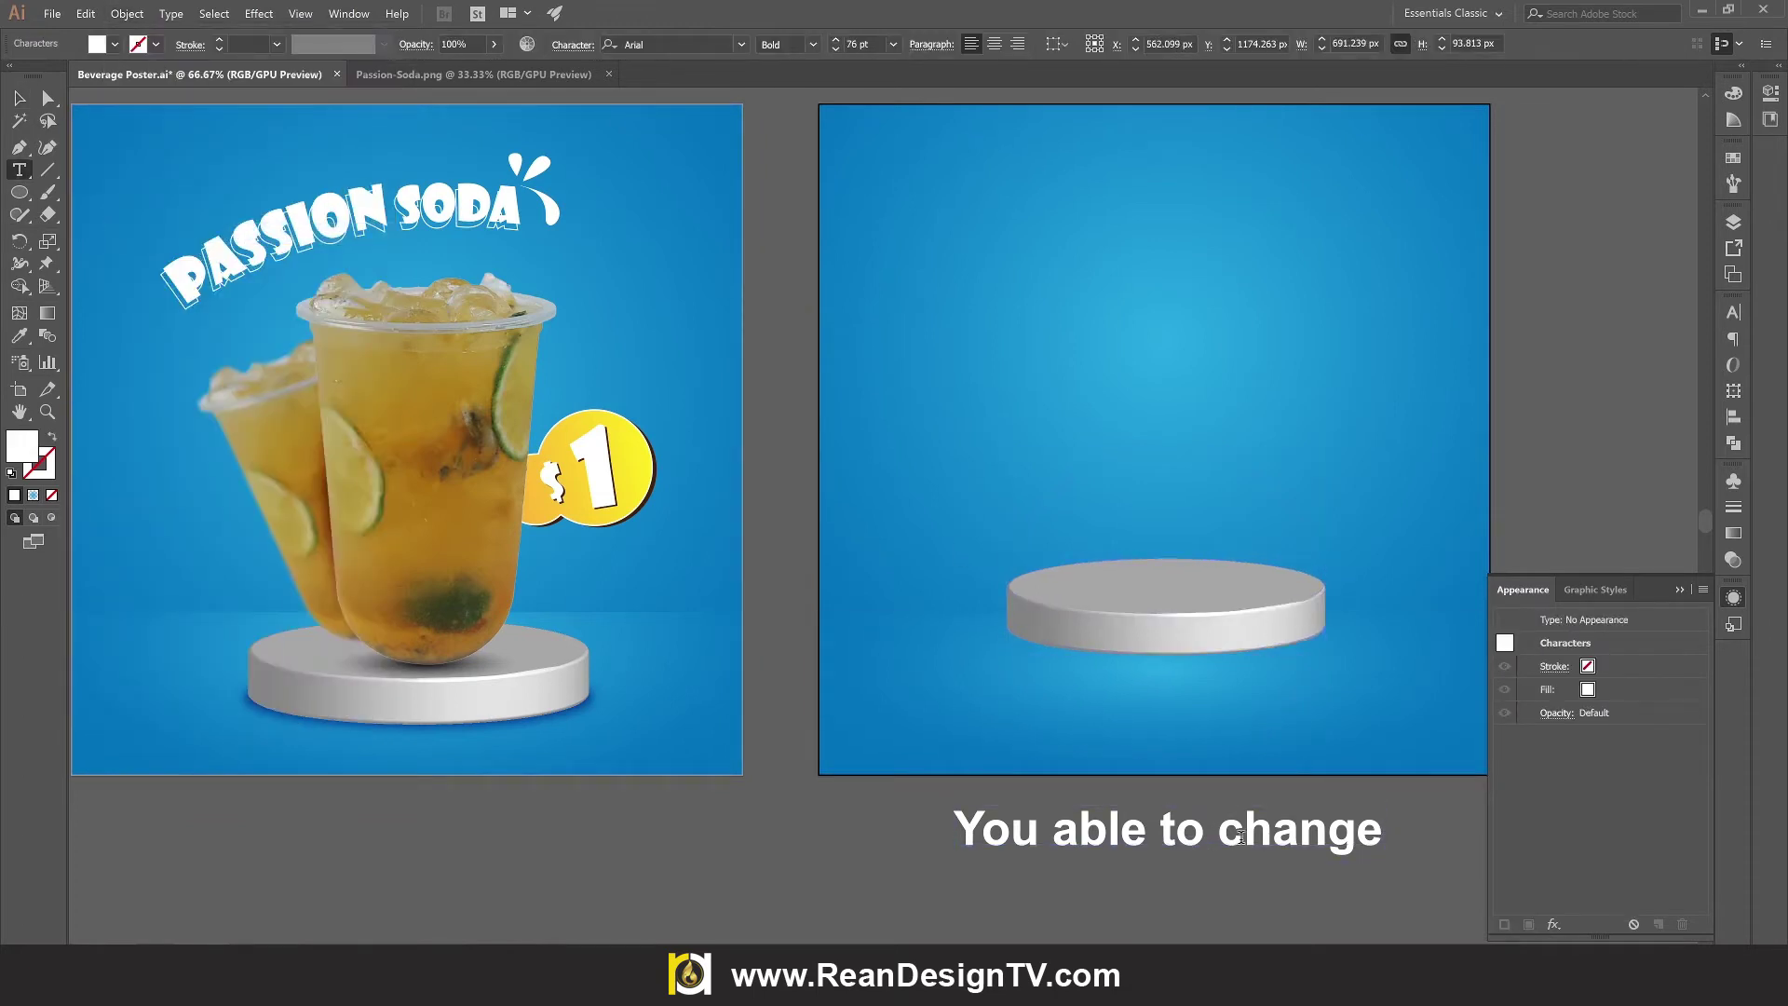
{"action": "key", "text": "ctrl+a"}
{"action": "type", "text": "you "}
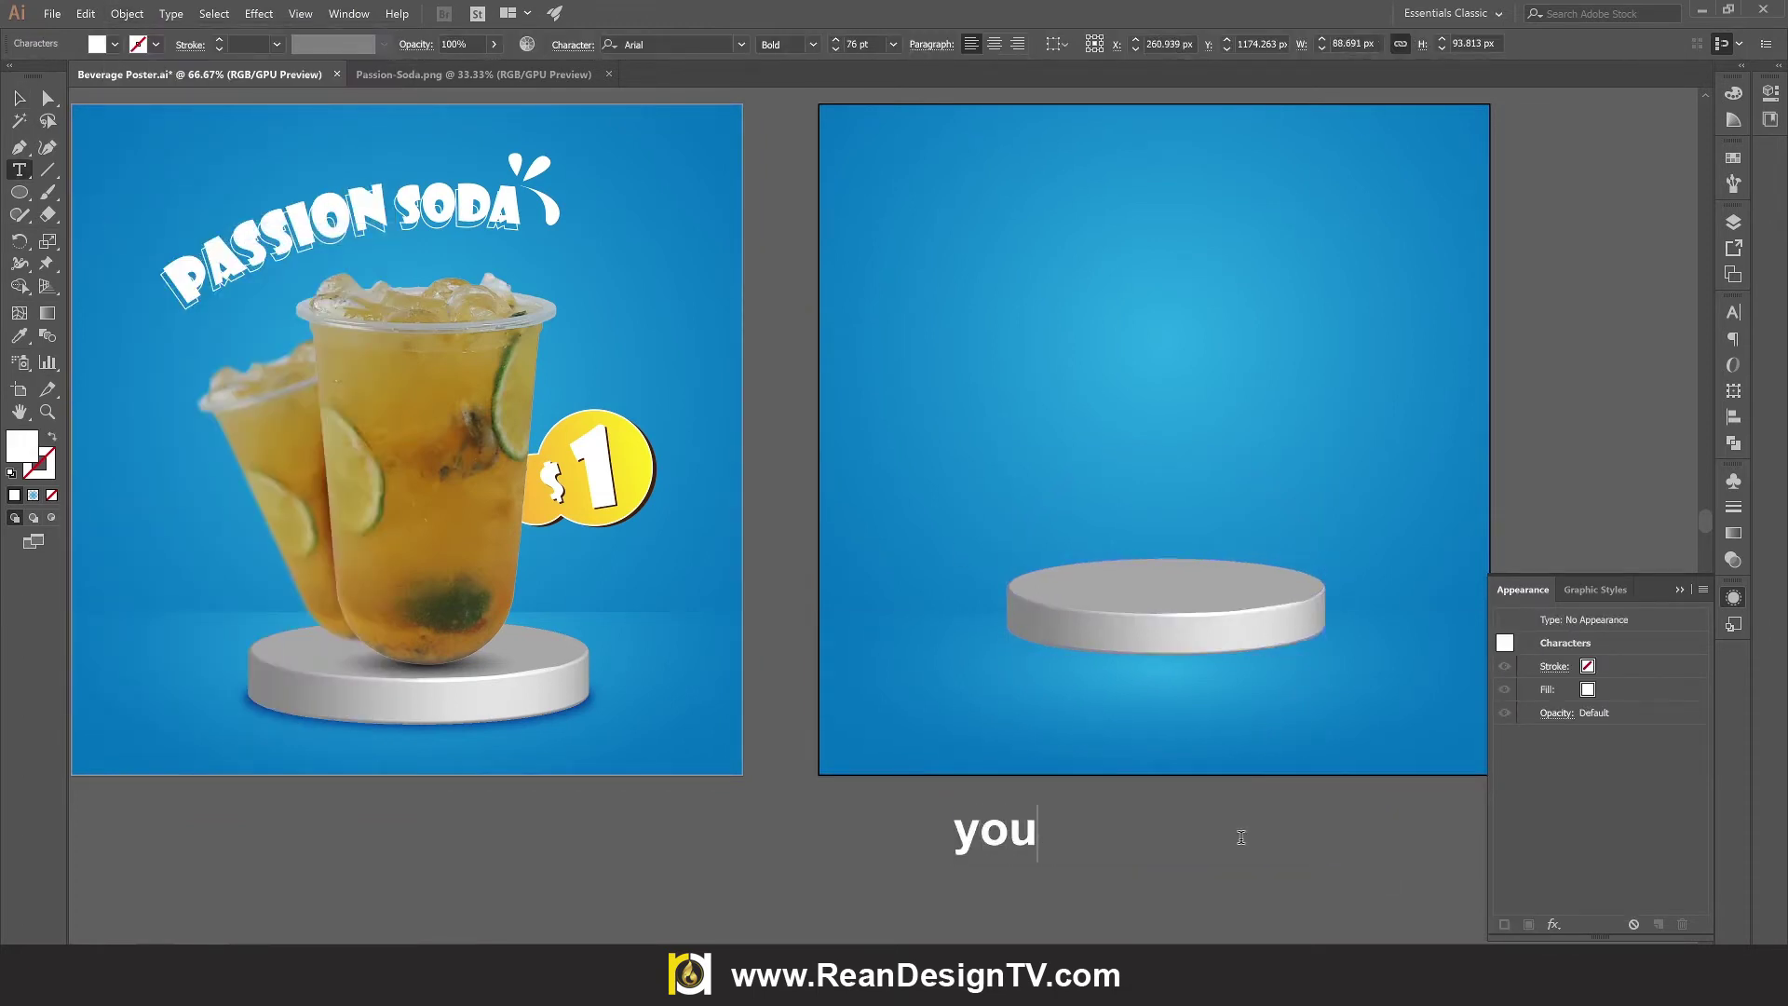
{"action": "type", "text": "can’t c"}
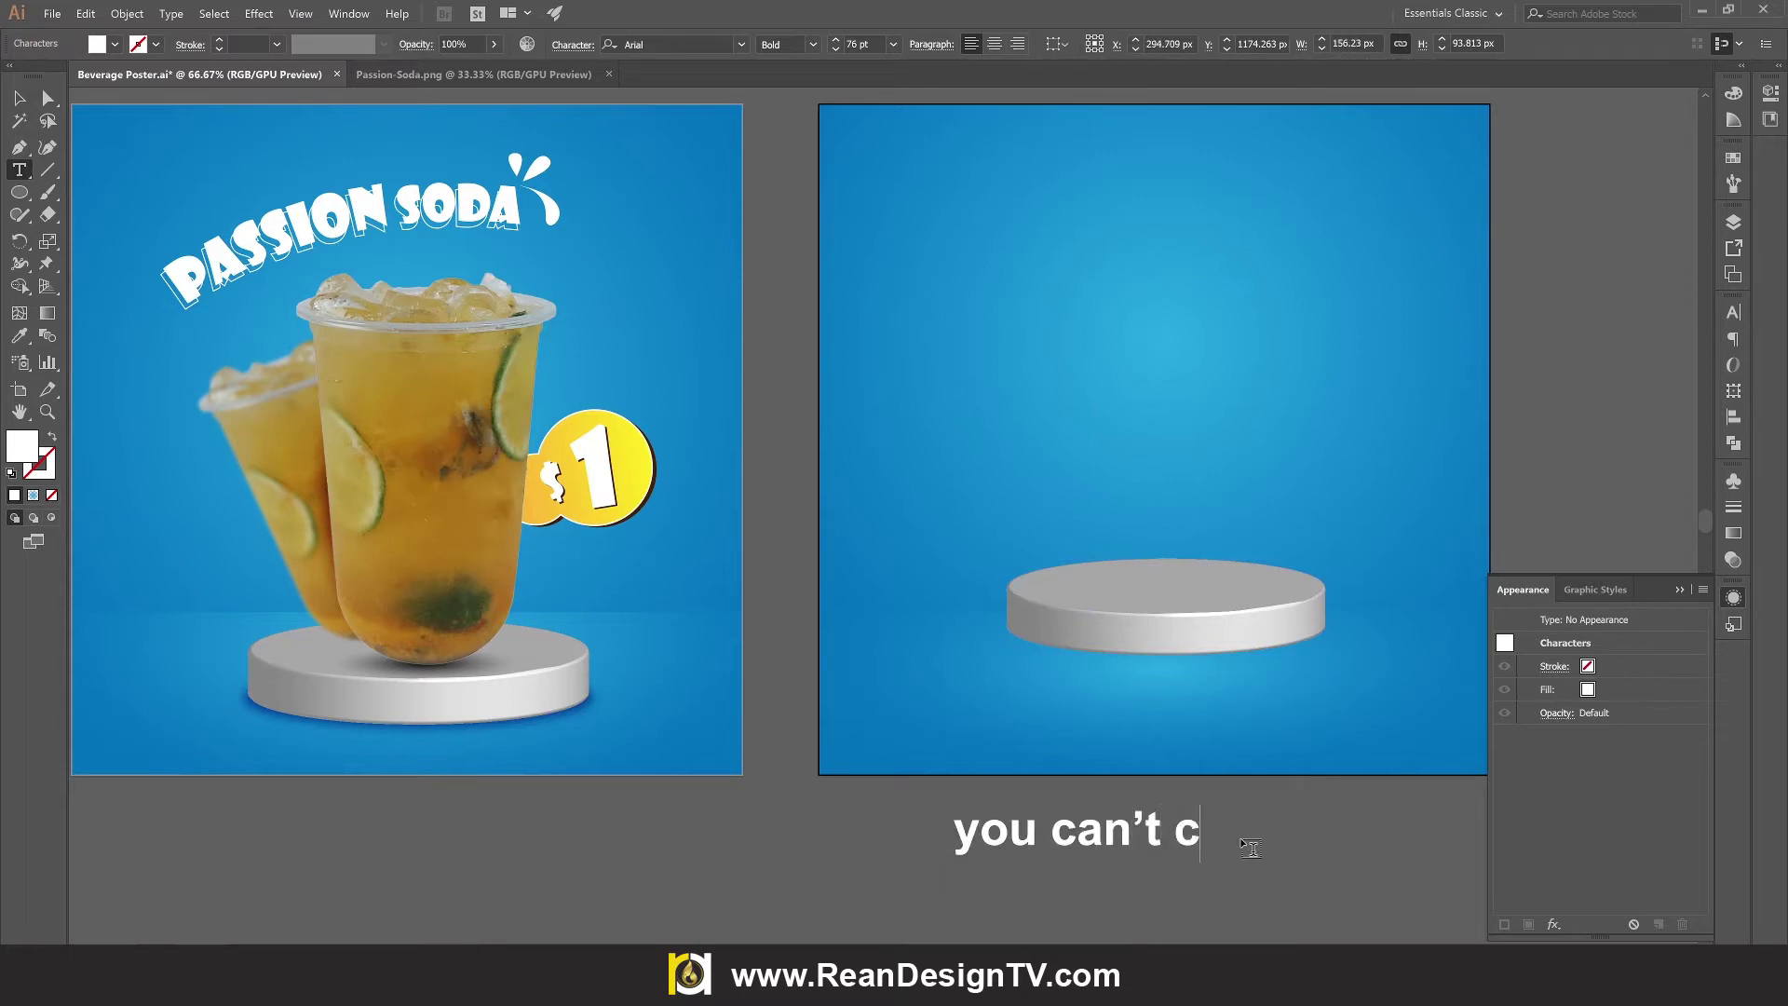
{"action": "type", "text": "hange"}
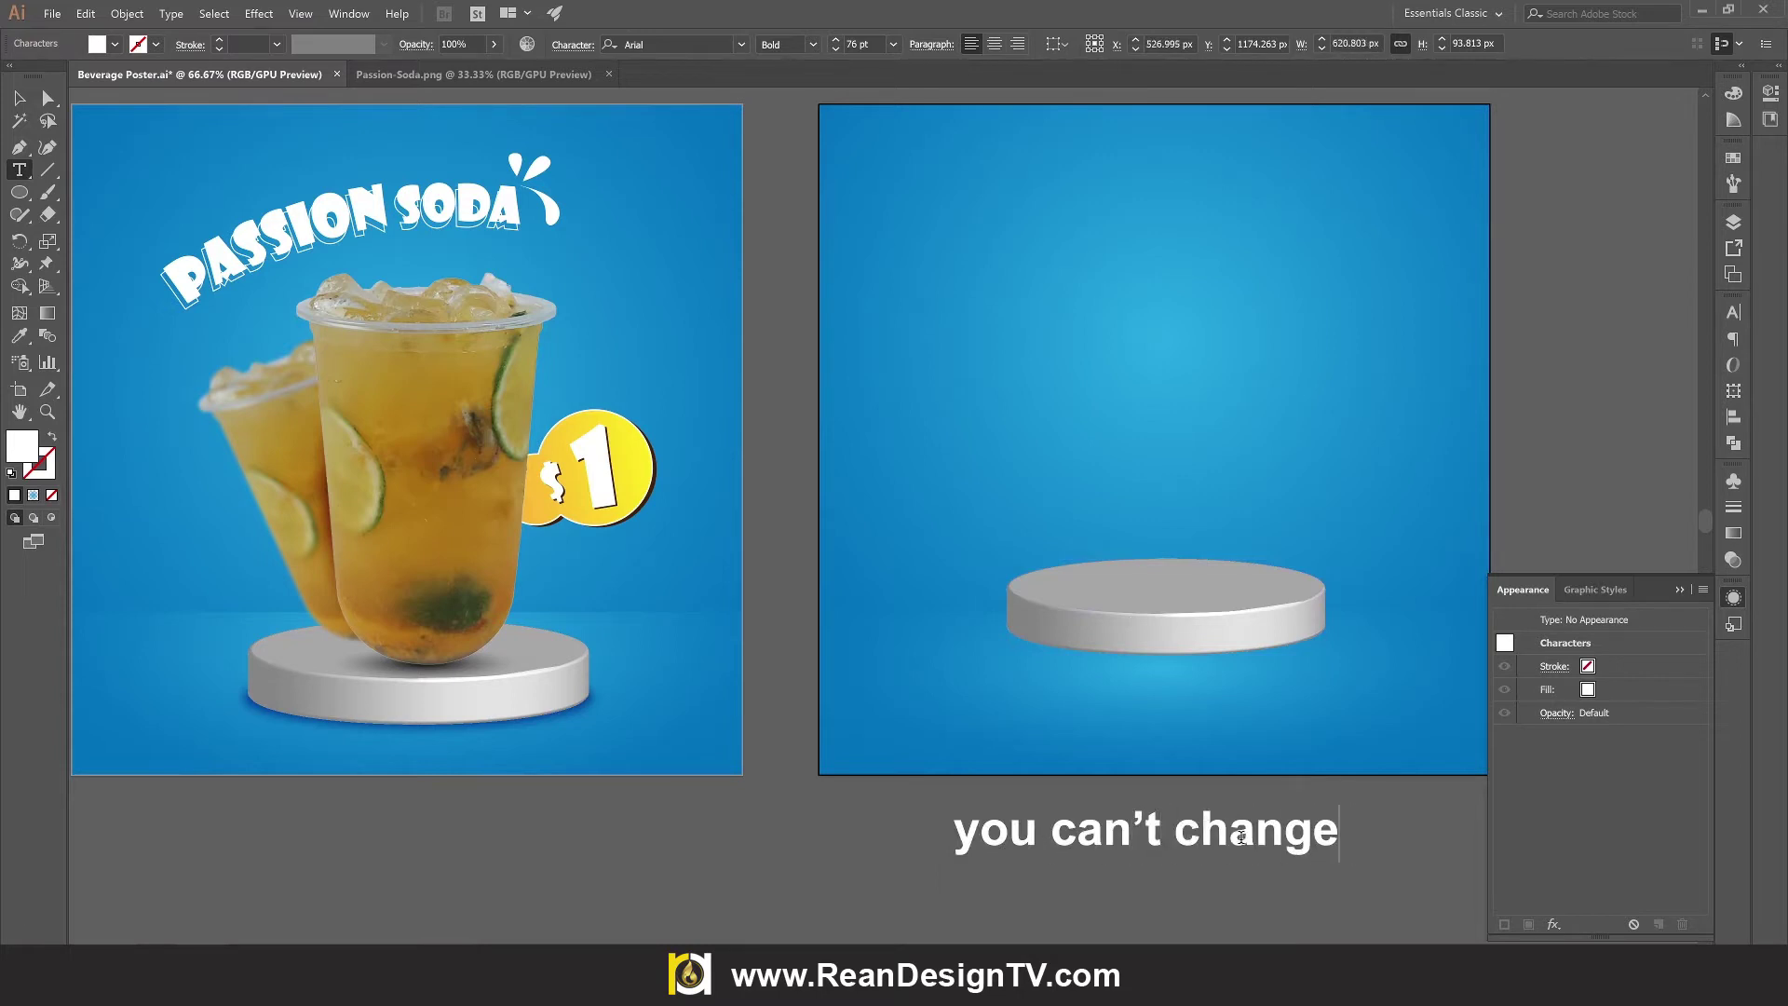
{"action": "key", "text": "ctrl+a"}
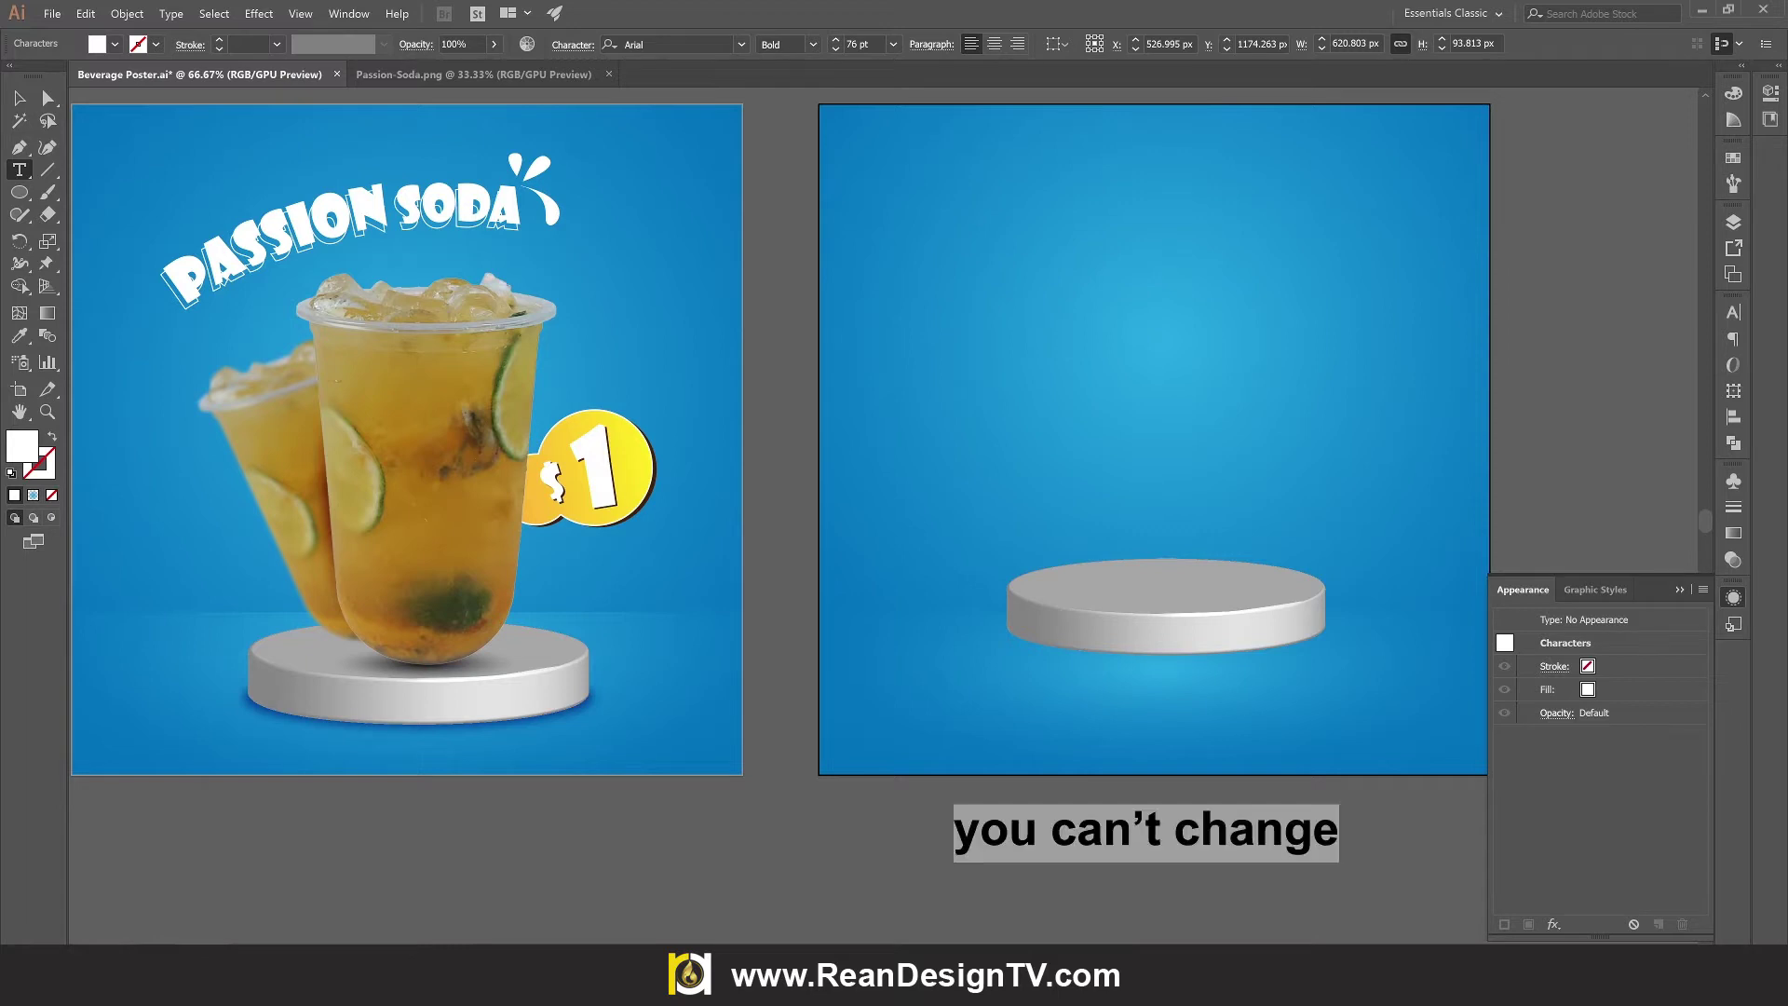
{"action": "type", "text": "but can "}
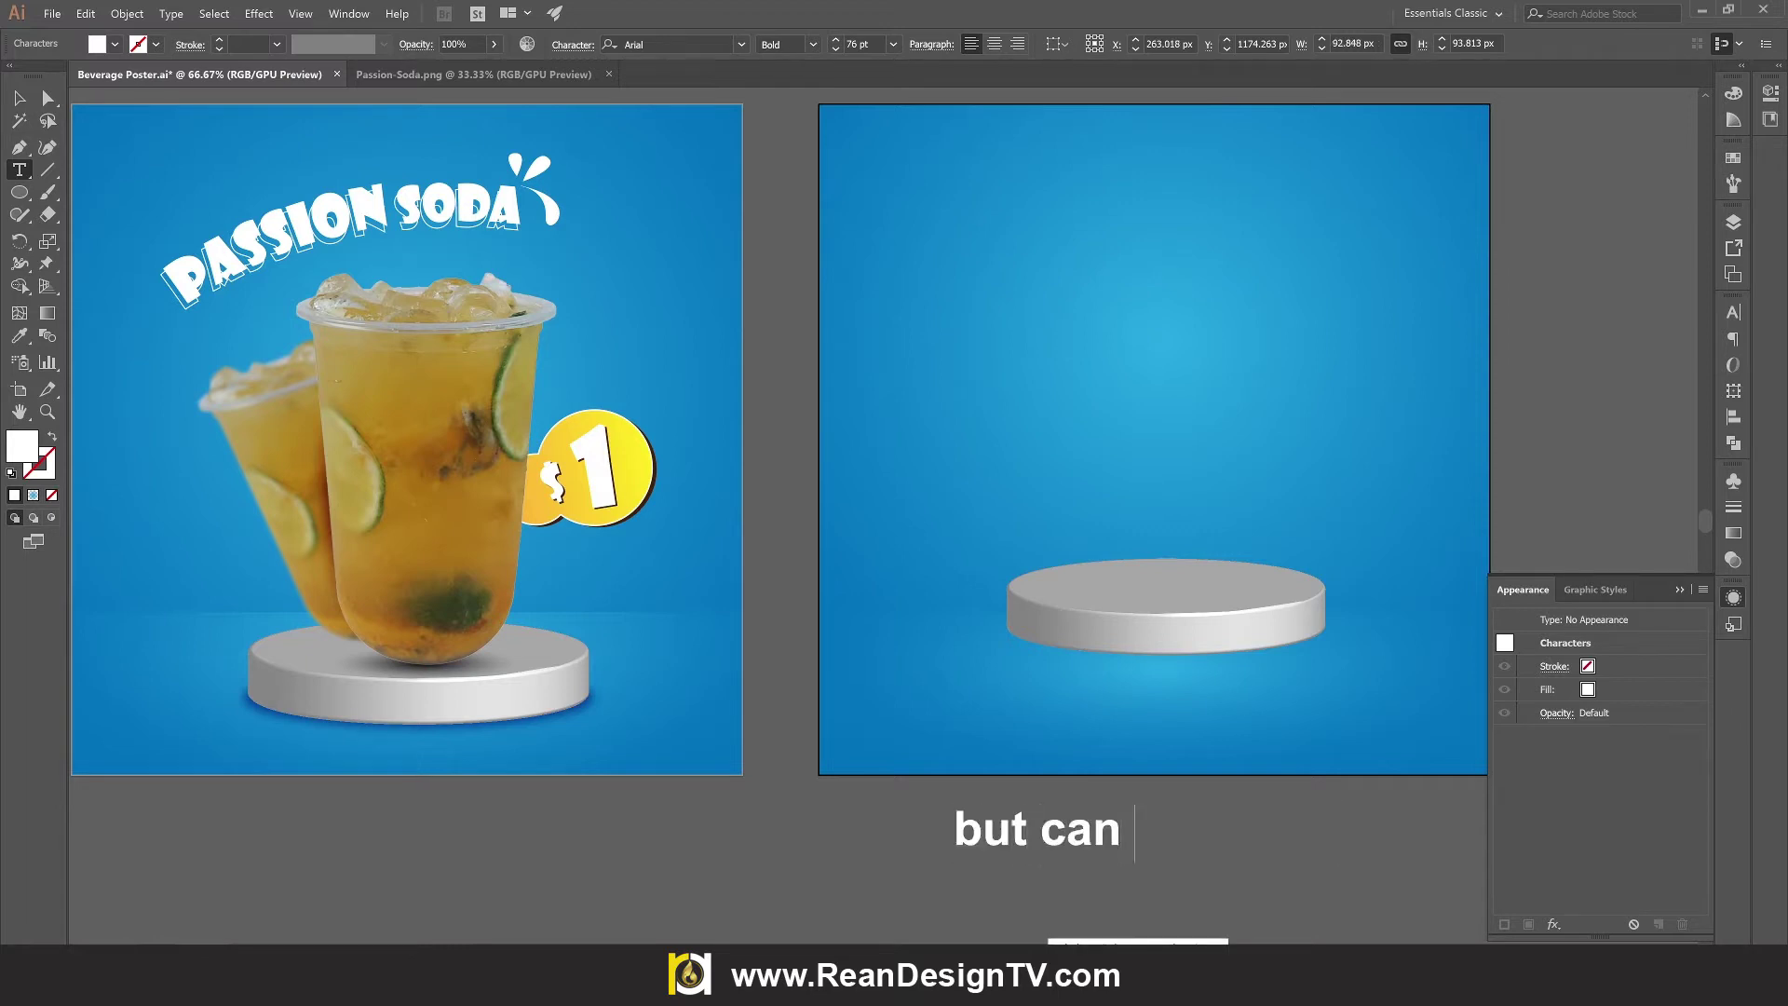
{"action": "type", "text": "add style"}
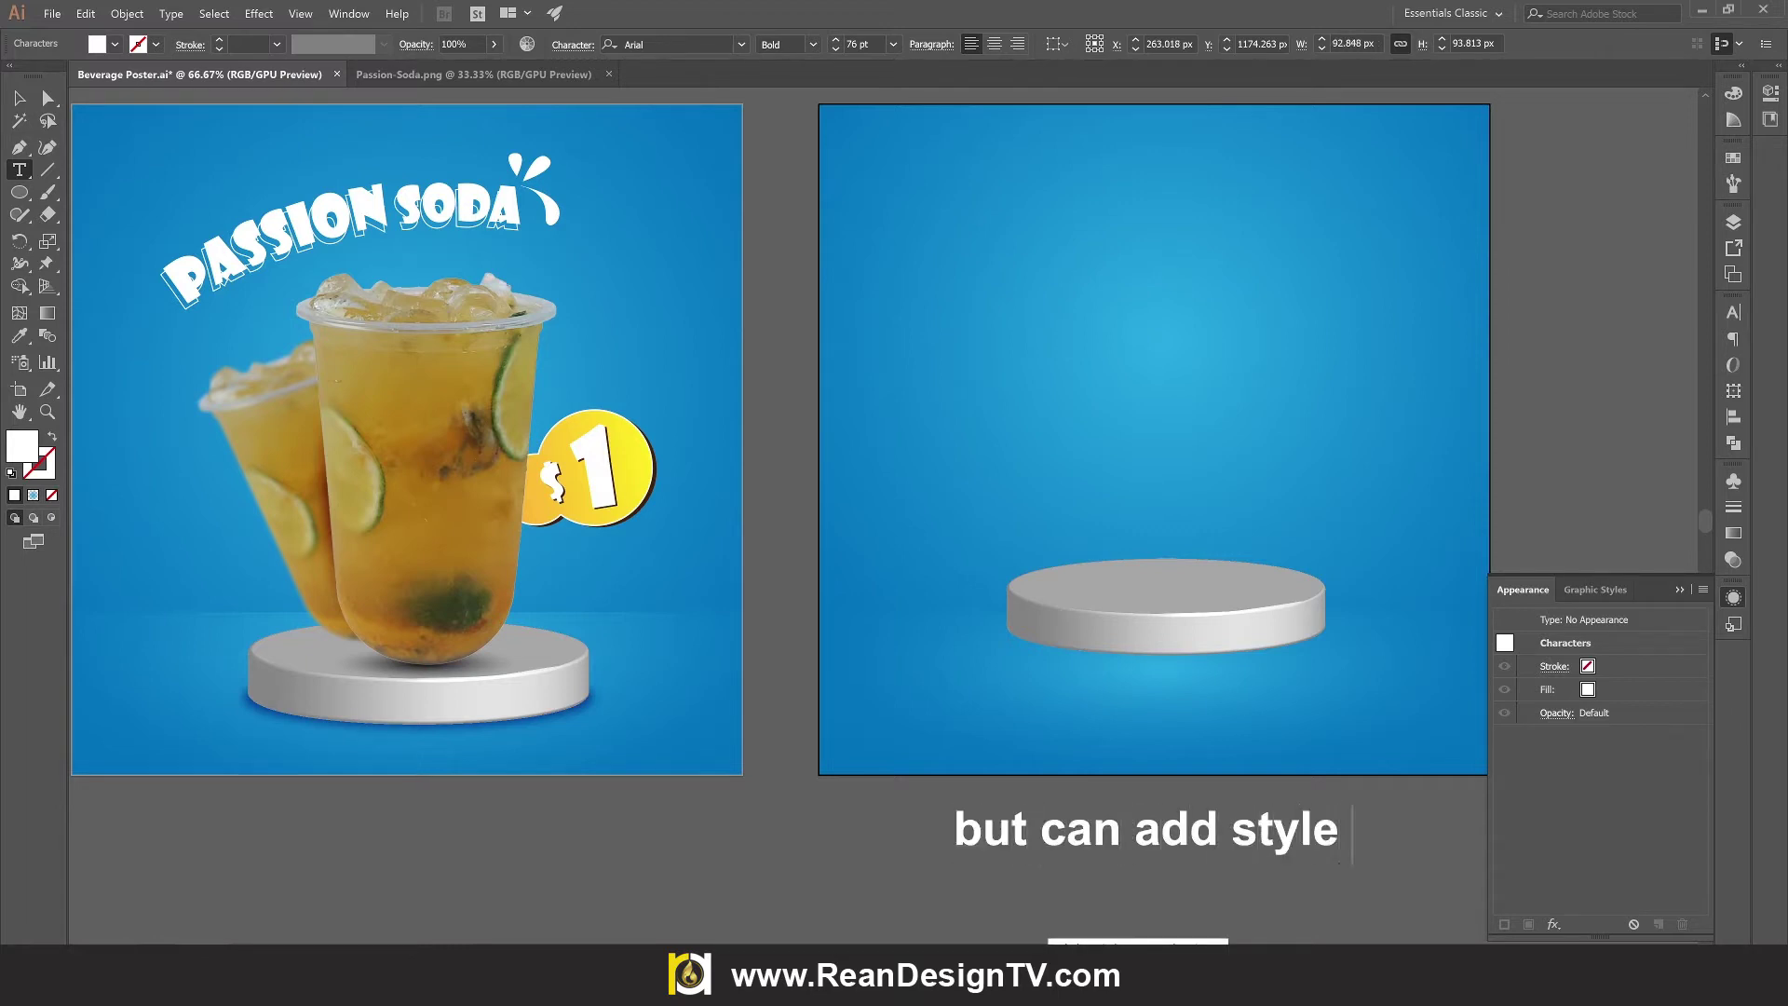
{"action": "key", "text": "ctrl+a"}
{"action": "key", "text": "BackSpace"}
{"action": "type", "text": "let’s "}
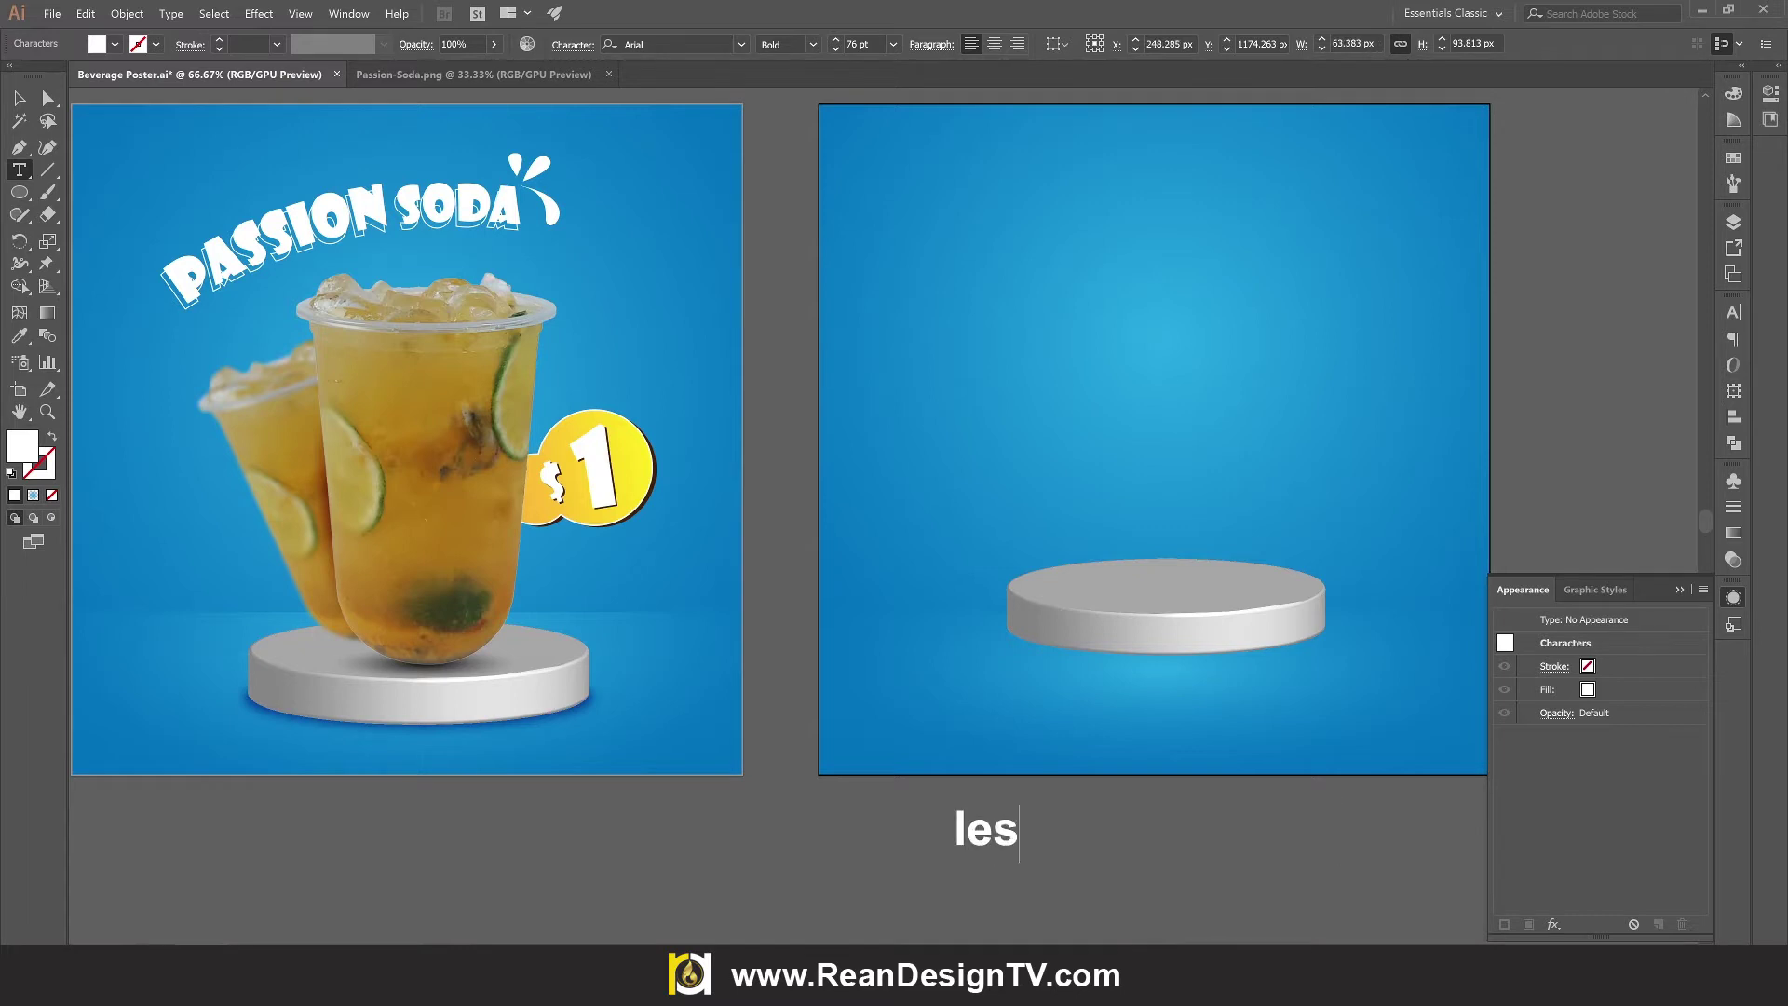
{"action": "type", "text": "see"}
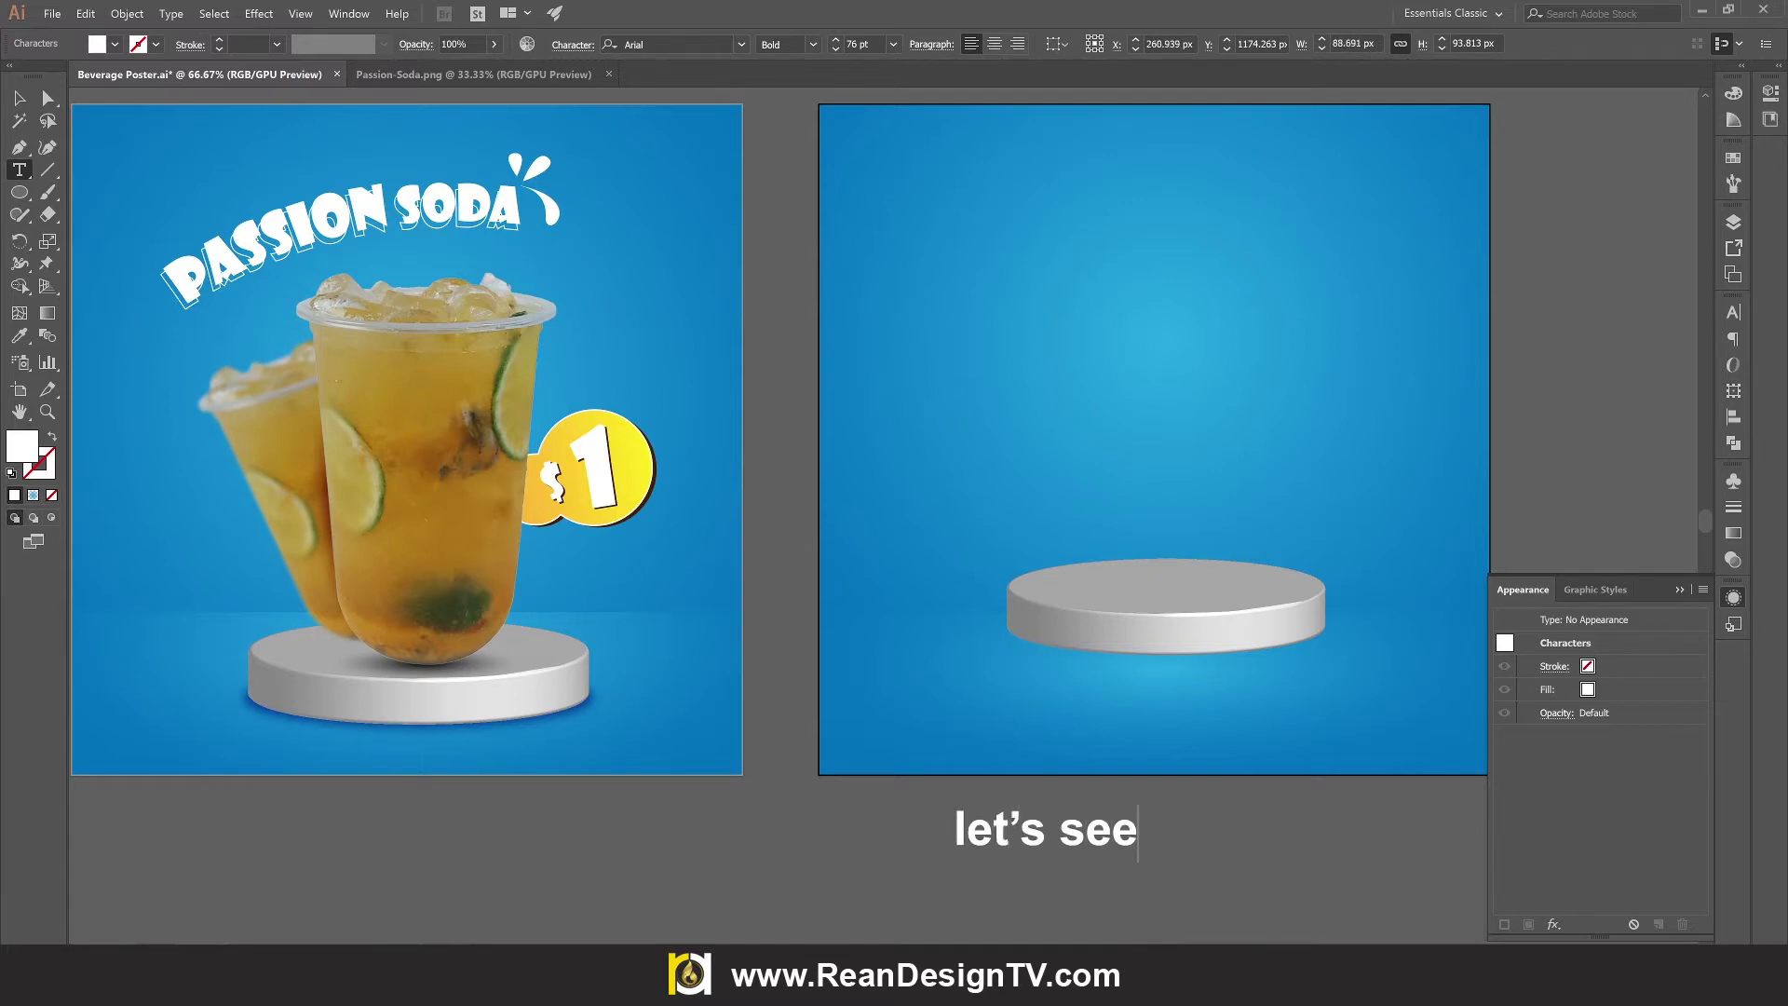
- Move the 'let's see' caption to the lower left and nudge the podium lower
{"action": "left_click", "coordinate": [19, 98]}
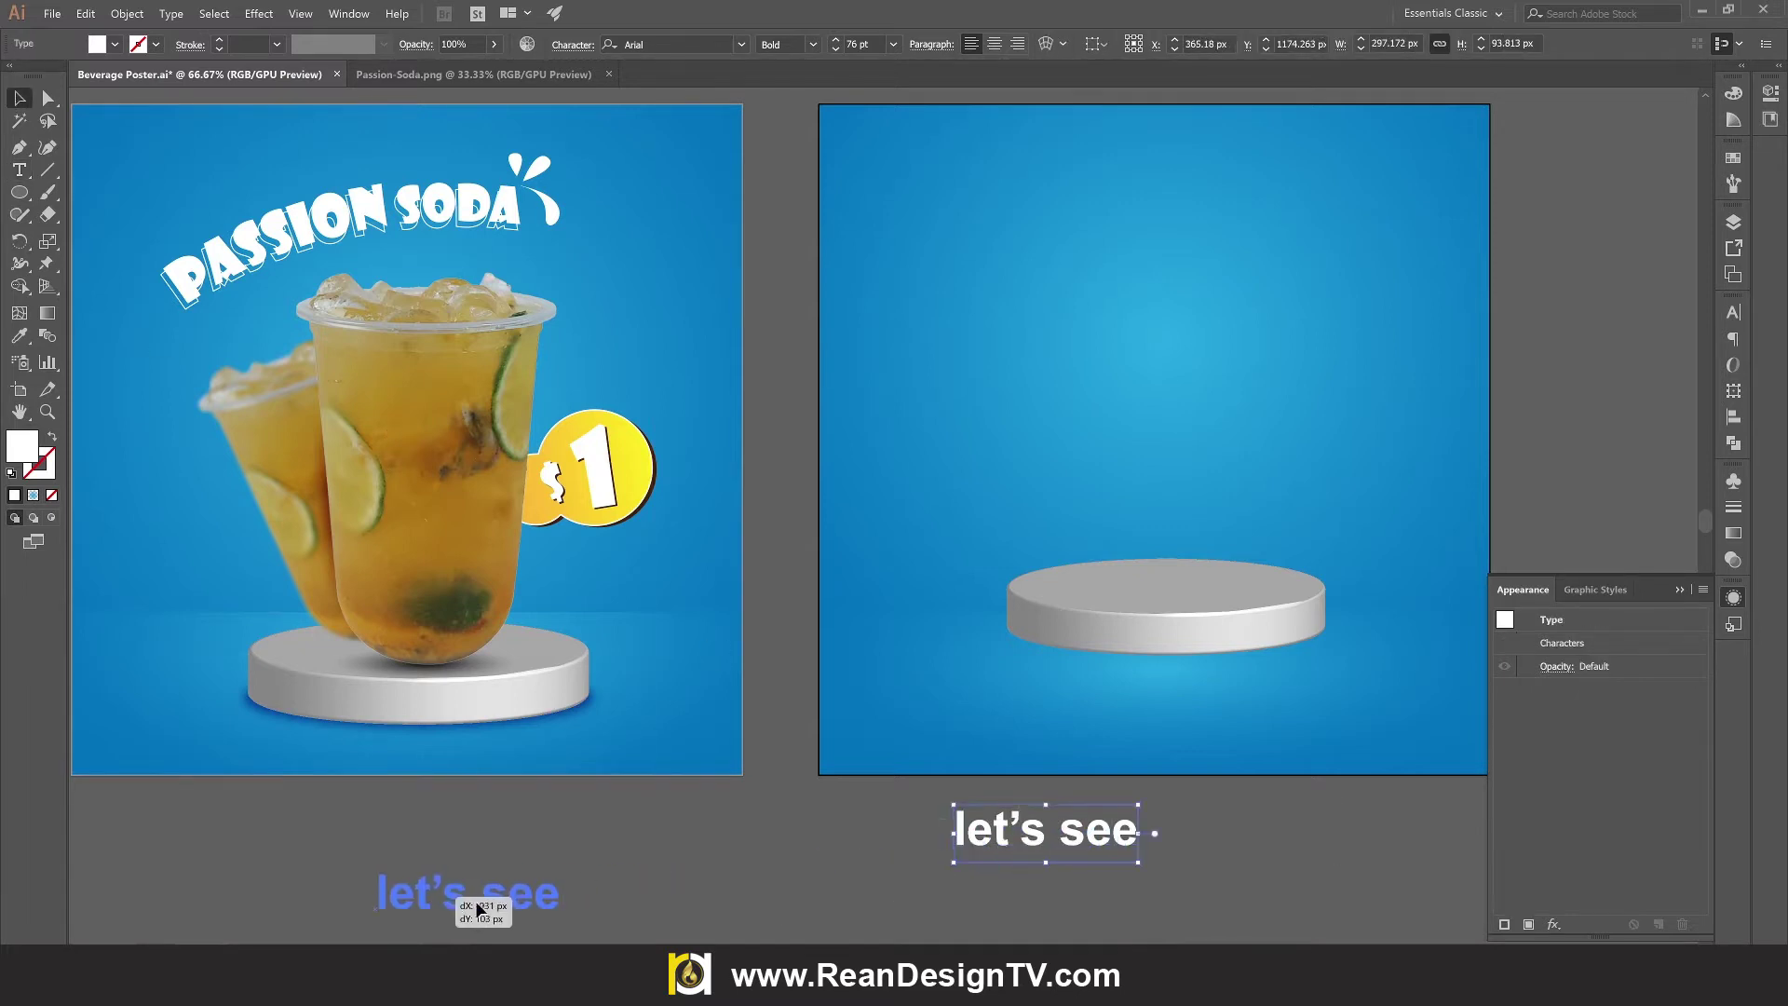
{"action": "left_click_drag", "start_coordinate": [1025, 838], "coordinate": [510, 900]}
{"action": "left_click", "coordinate": [1248, 582]}
{"action": "left_click_drag", "start_coordinate": [1248, 582], "coordinate": [1166, 648]}
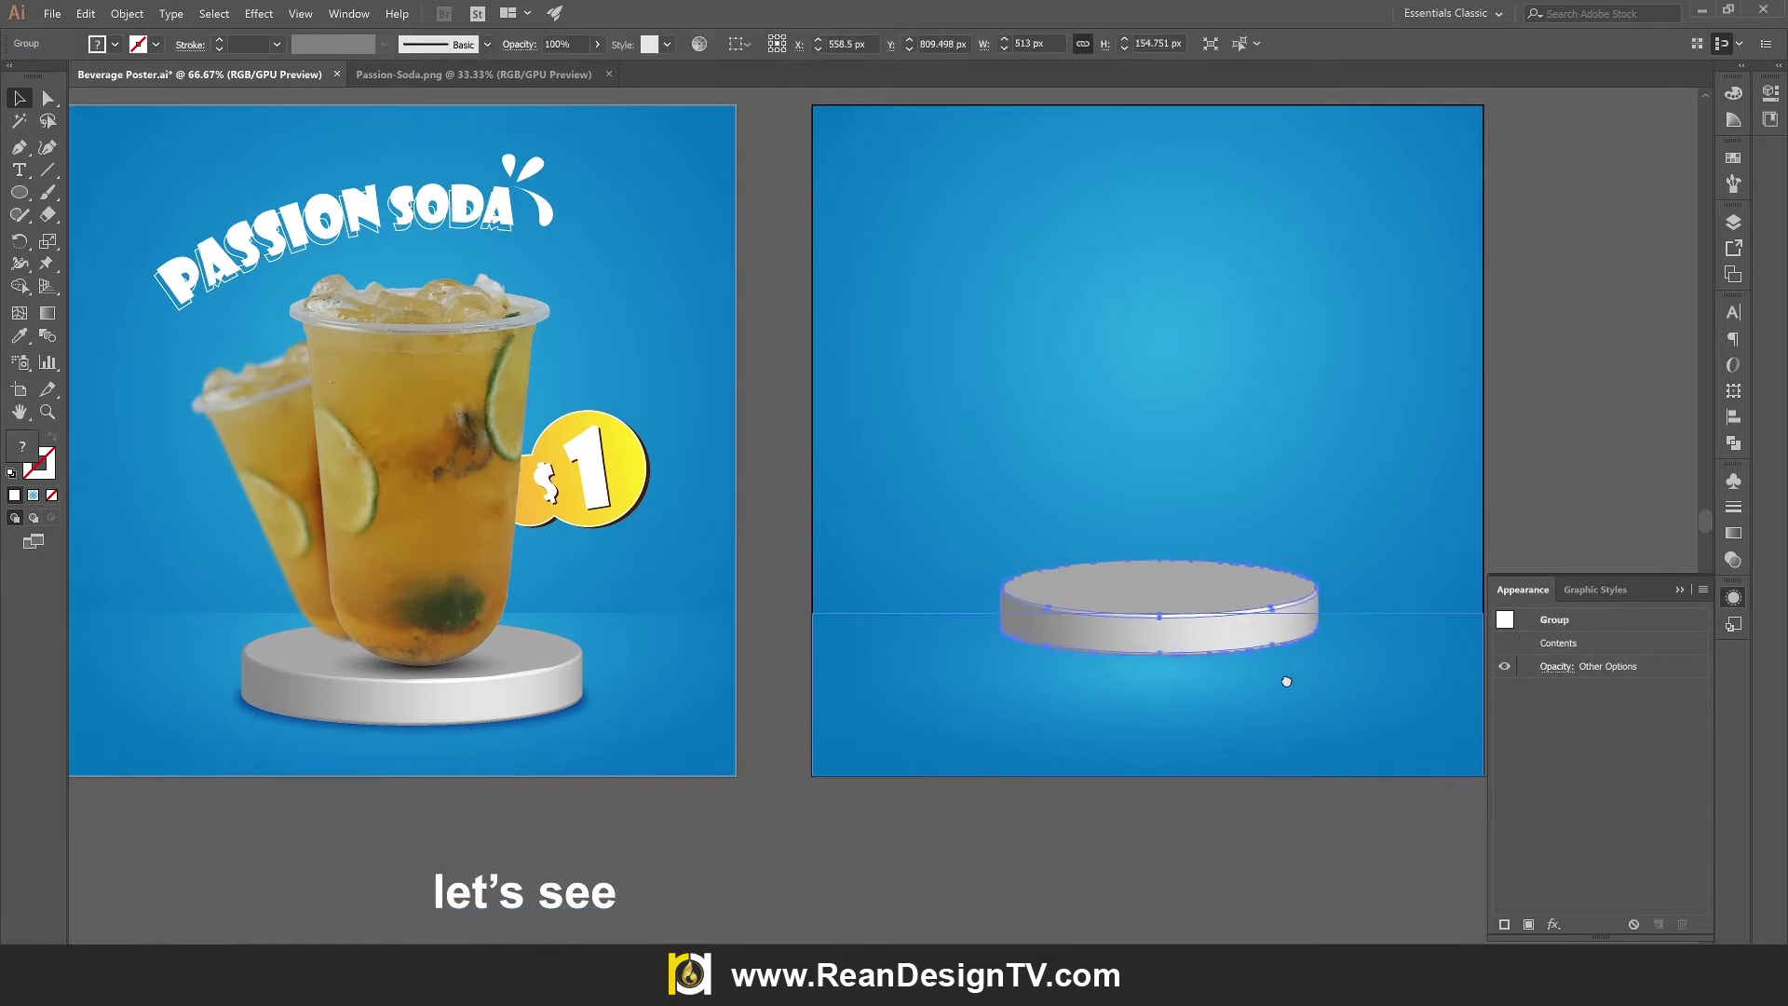
- Isolate the podium group and copy its top ellipse
{"action": "left_click", "coordinate": [1164, 868]}
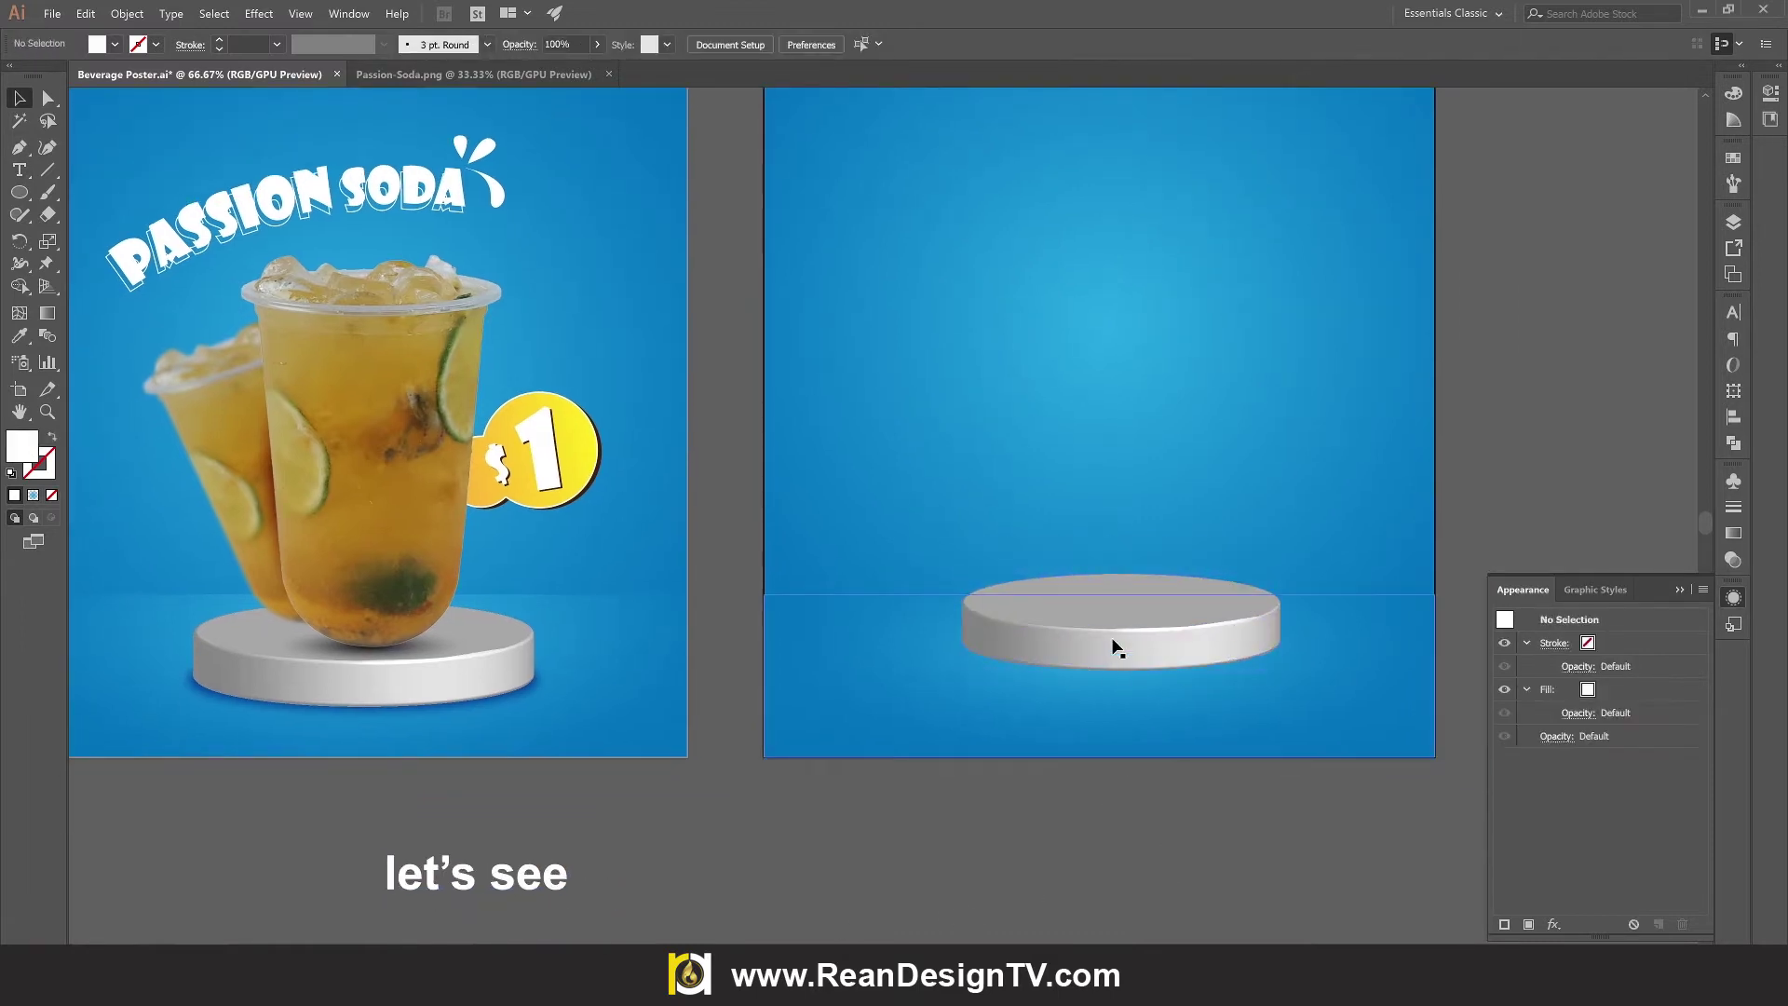
{"action": "double_click", "coordinate": [1112, 609]}
{"action": "double_click", "coordinate": [1116, 602]}
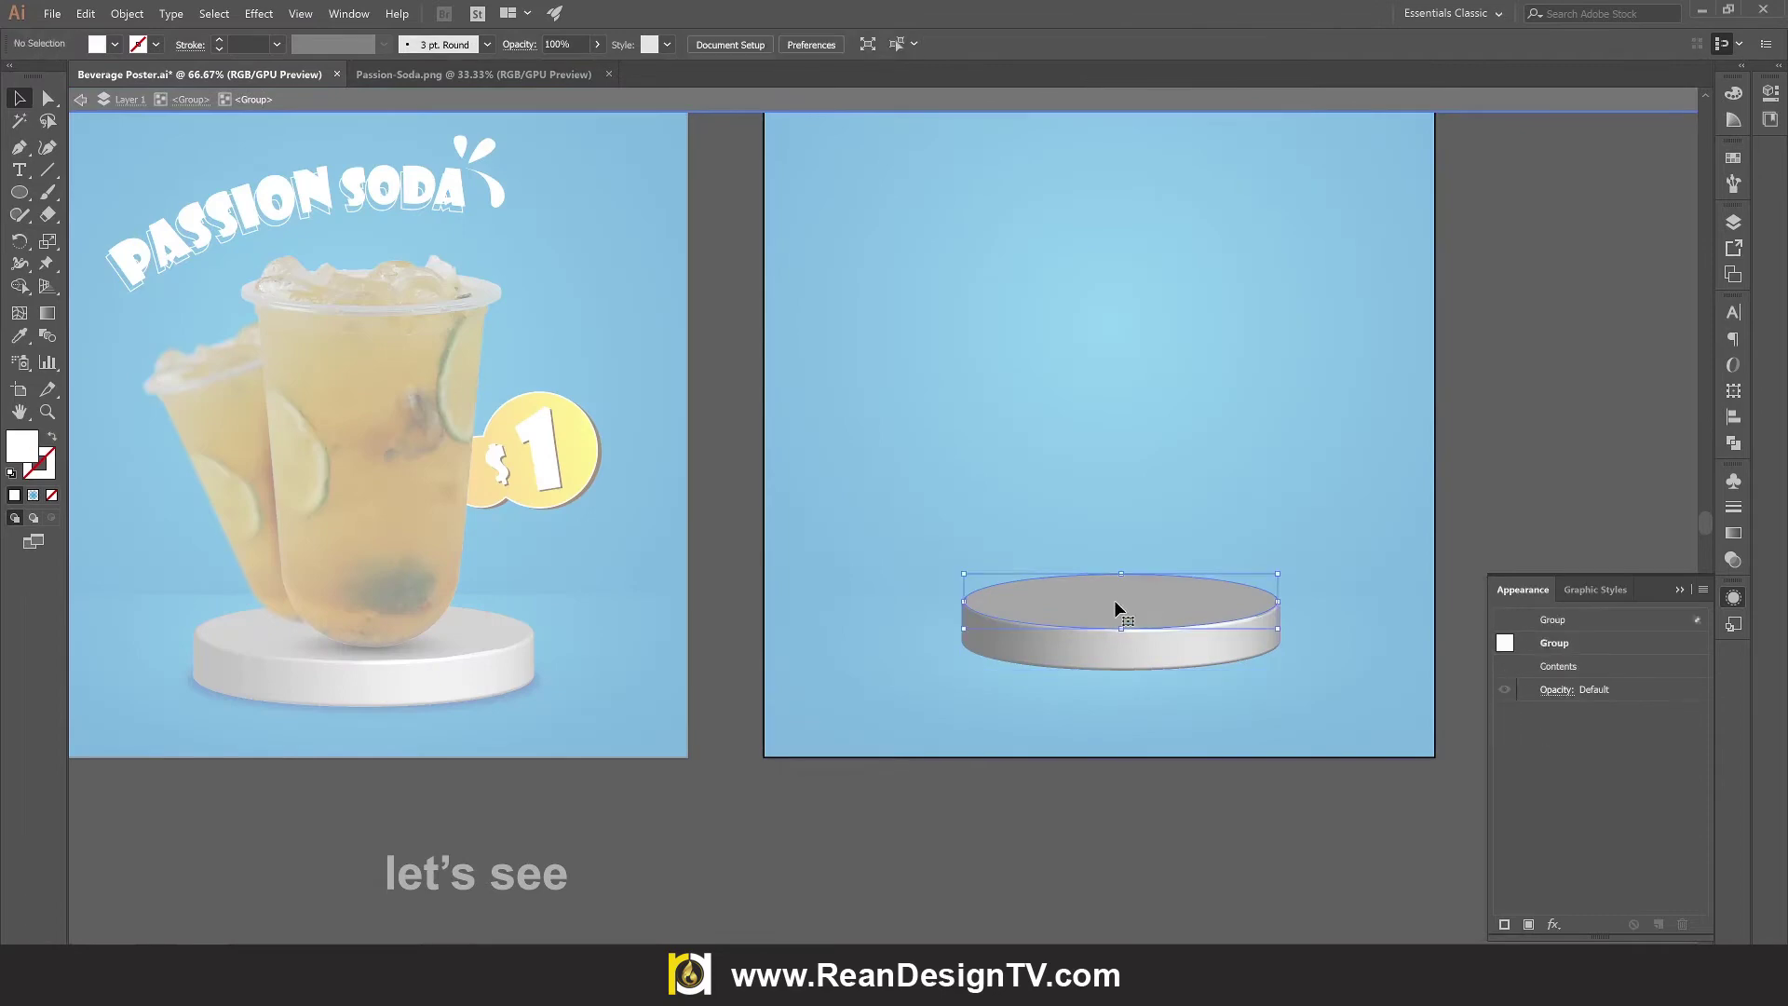
{"action": "left_click", "coordinate": [85, 13]}
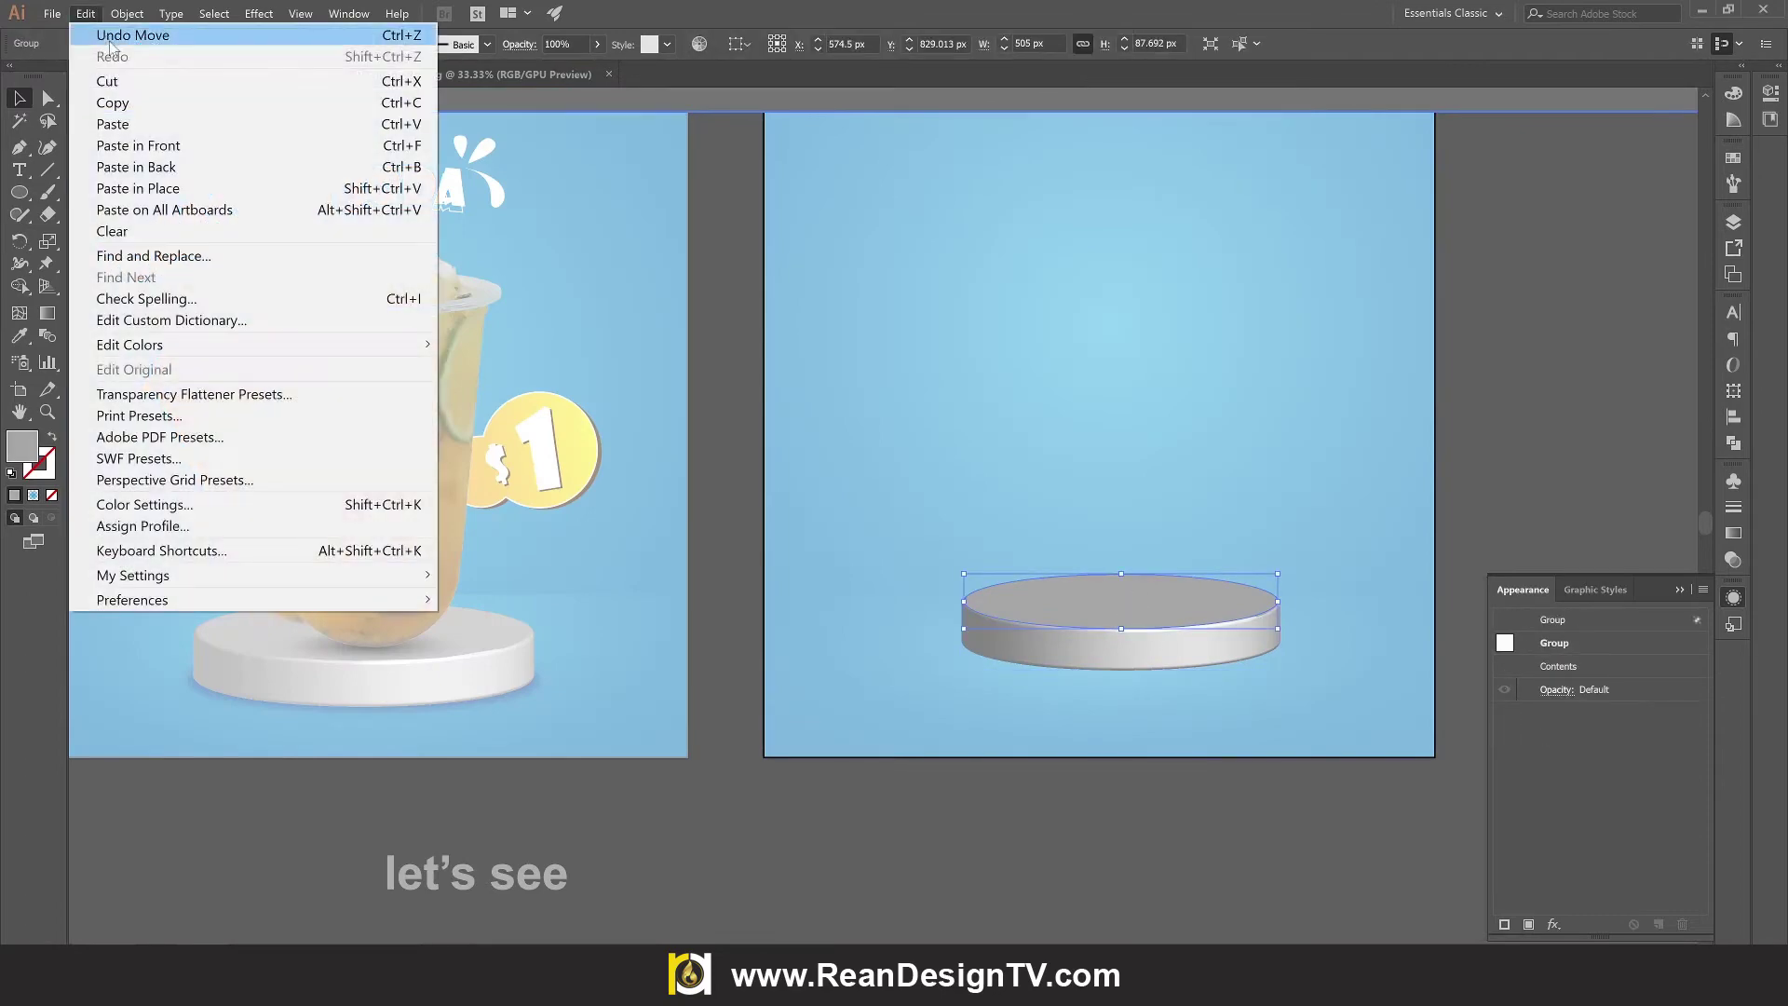
{"action": "left_click", "coordinate": [116, 99]}
- Paste the ellipse copy and align it directly beneath the podium
{"action": "double_click", "coordinate": [1052, 793]}
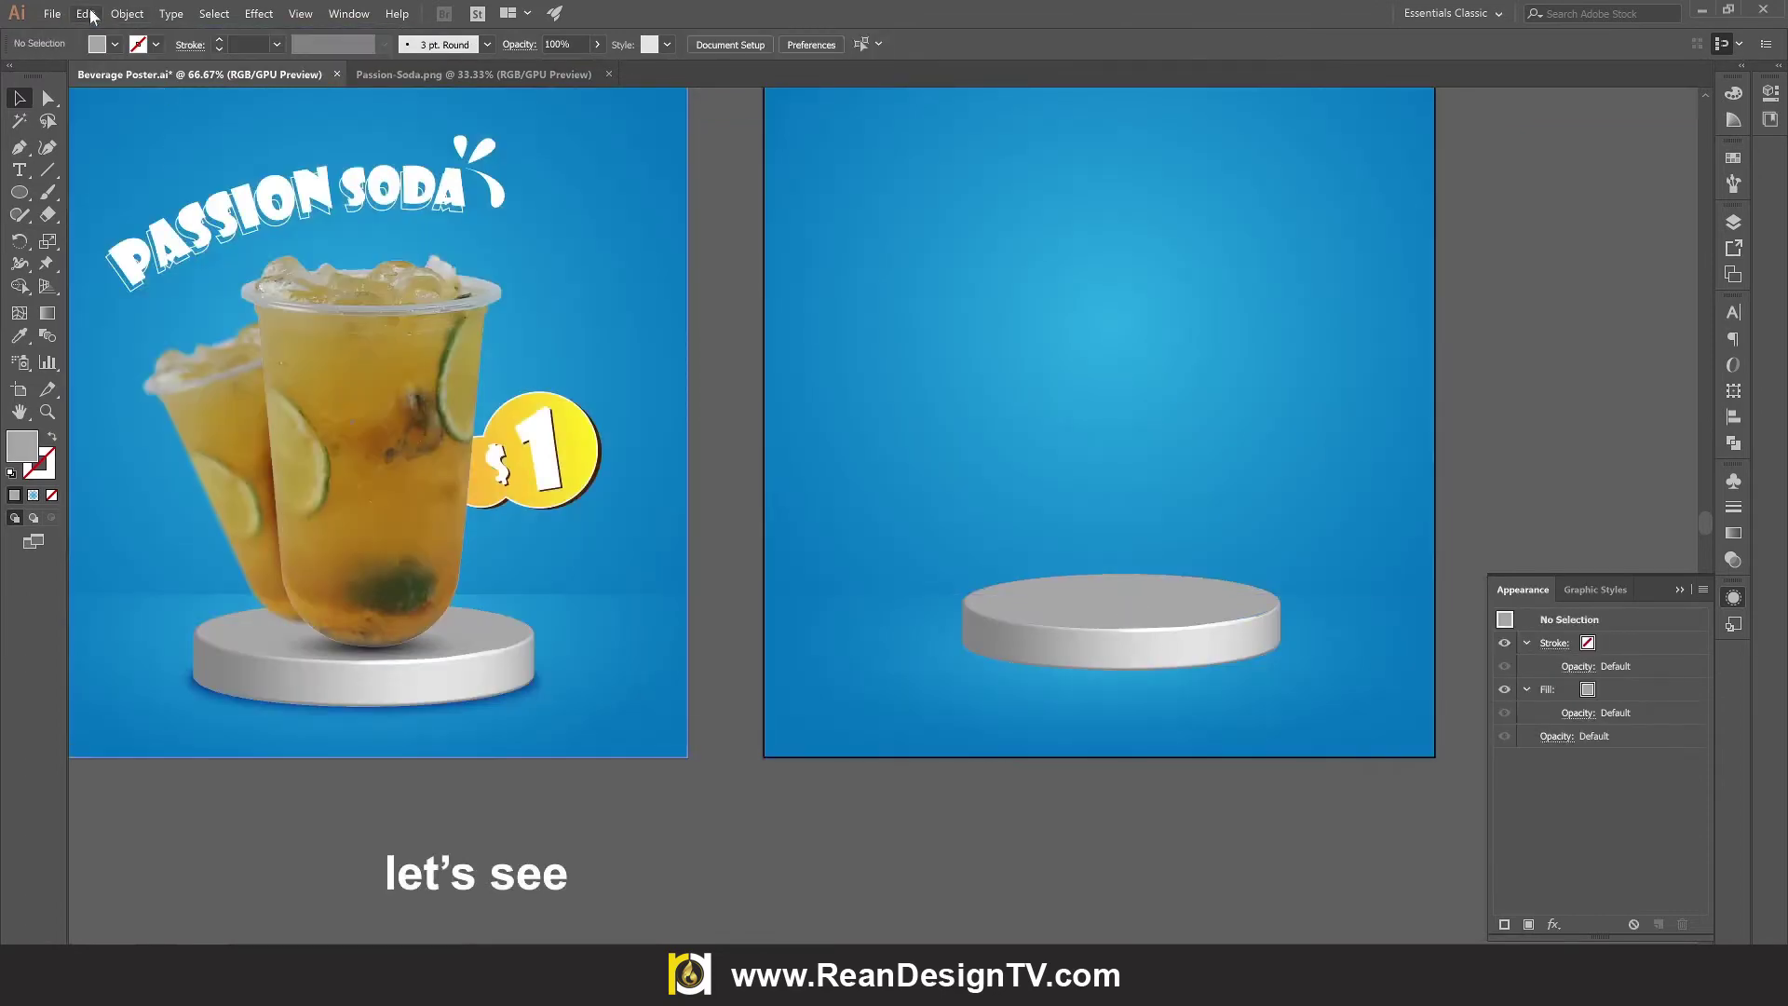
{"action": "left_click", "coordinate": [85, 13]}
{"action": "left_click", "coordinate": [102, 119]}
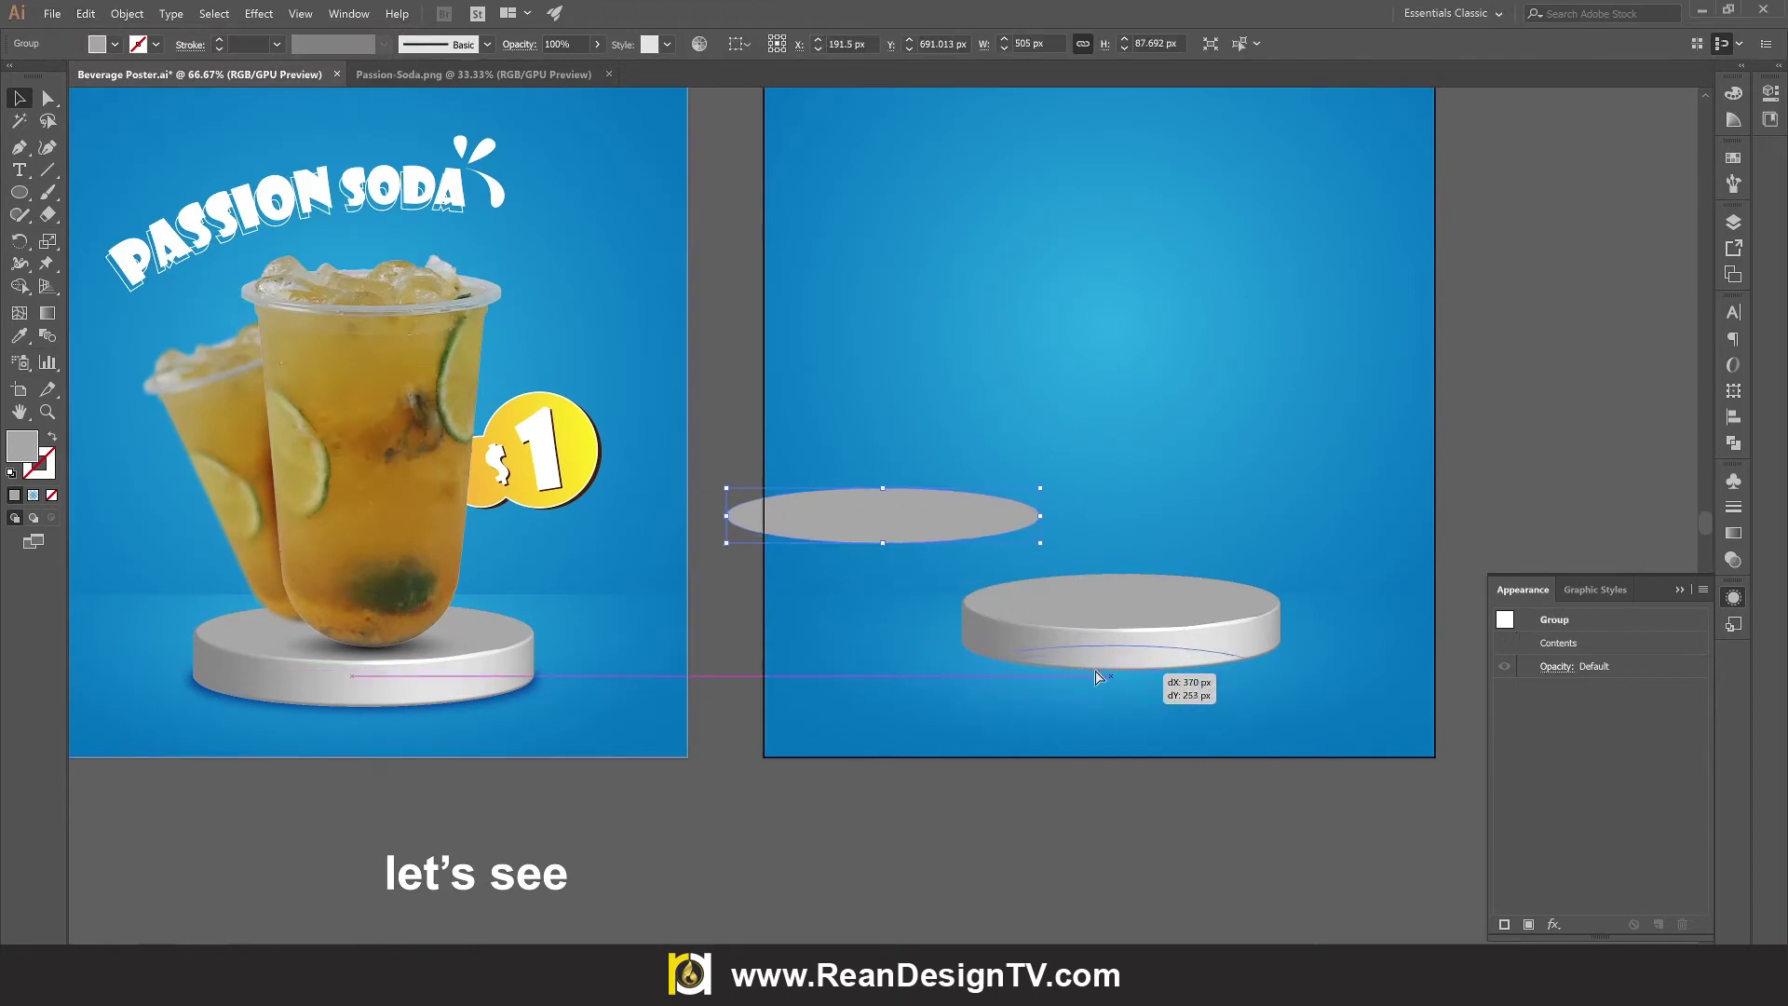
{"action": "left_click_drag", "start_coordinate": [968, 531], "coordinate": [1159, 686]}
{"action": "left_click", "coordinate": [1141, 607], "text": "shift"}
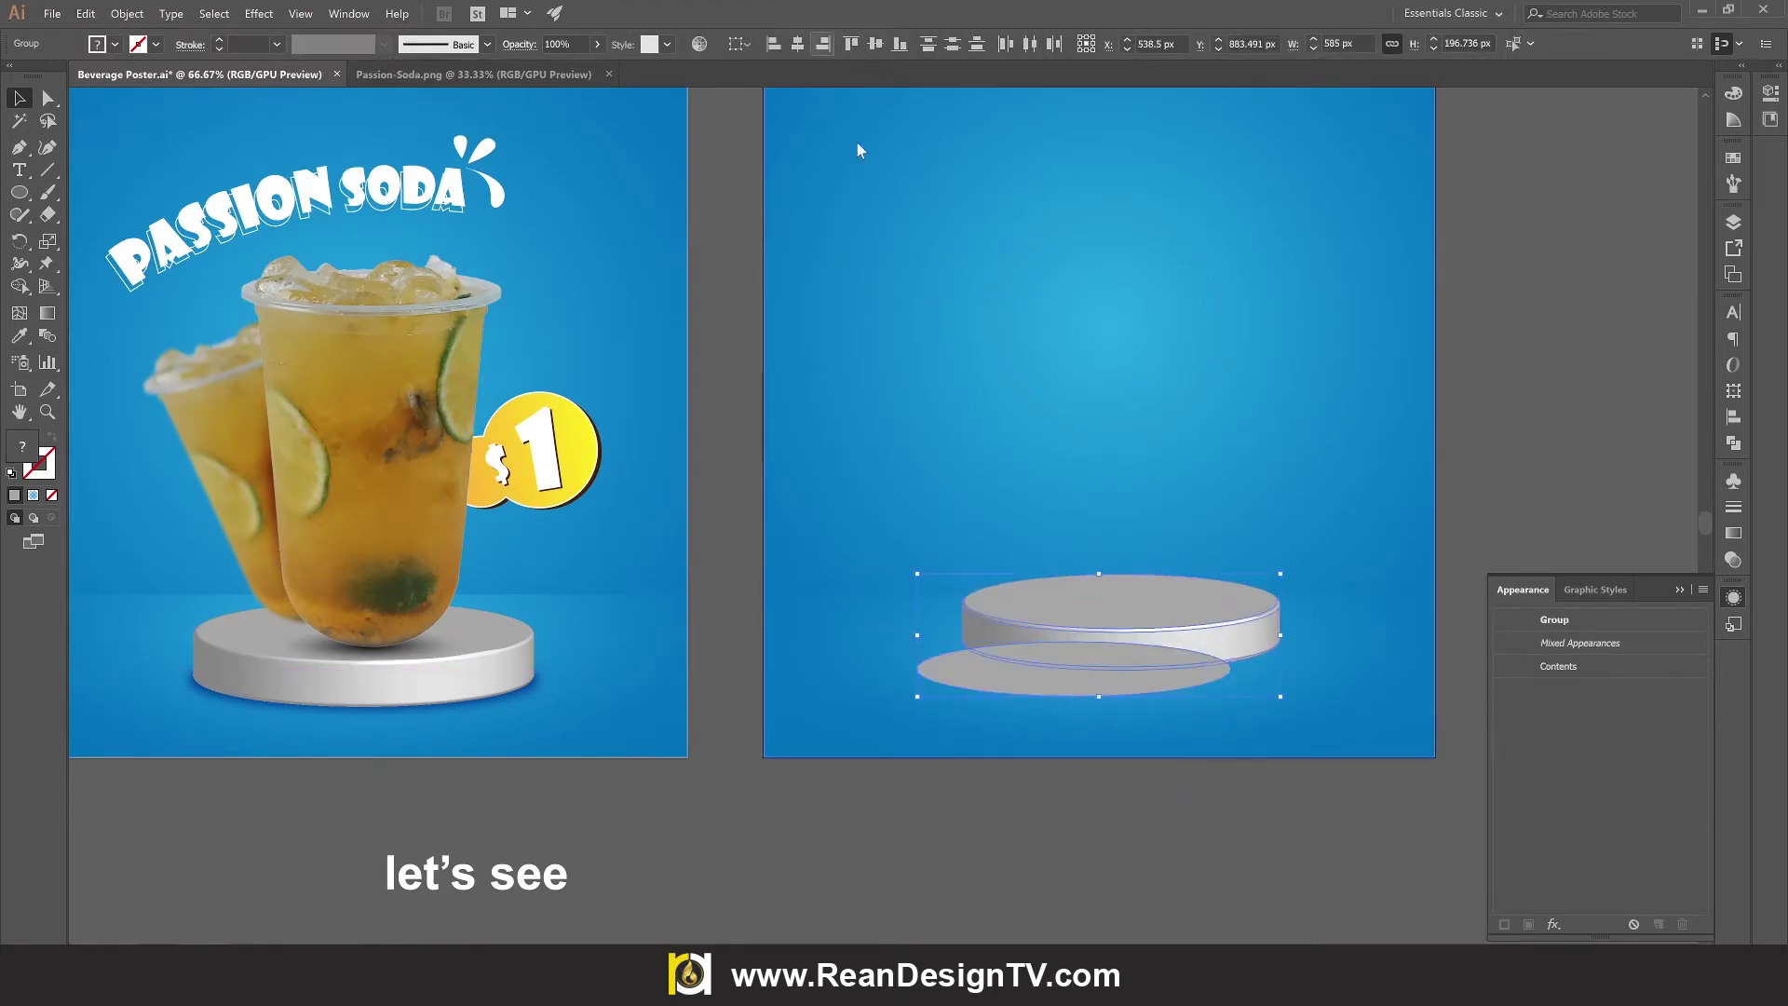
{"action": "left_click", "coordinate": [1309, 870]}
{"action": "left_click", "coordinate": [1125, 663]}
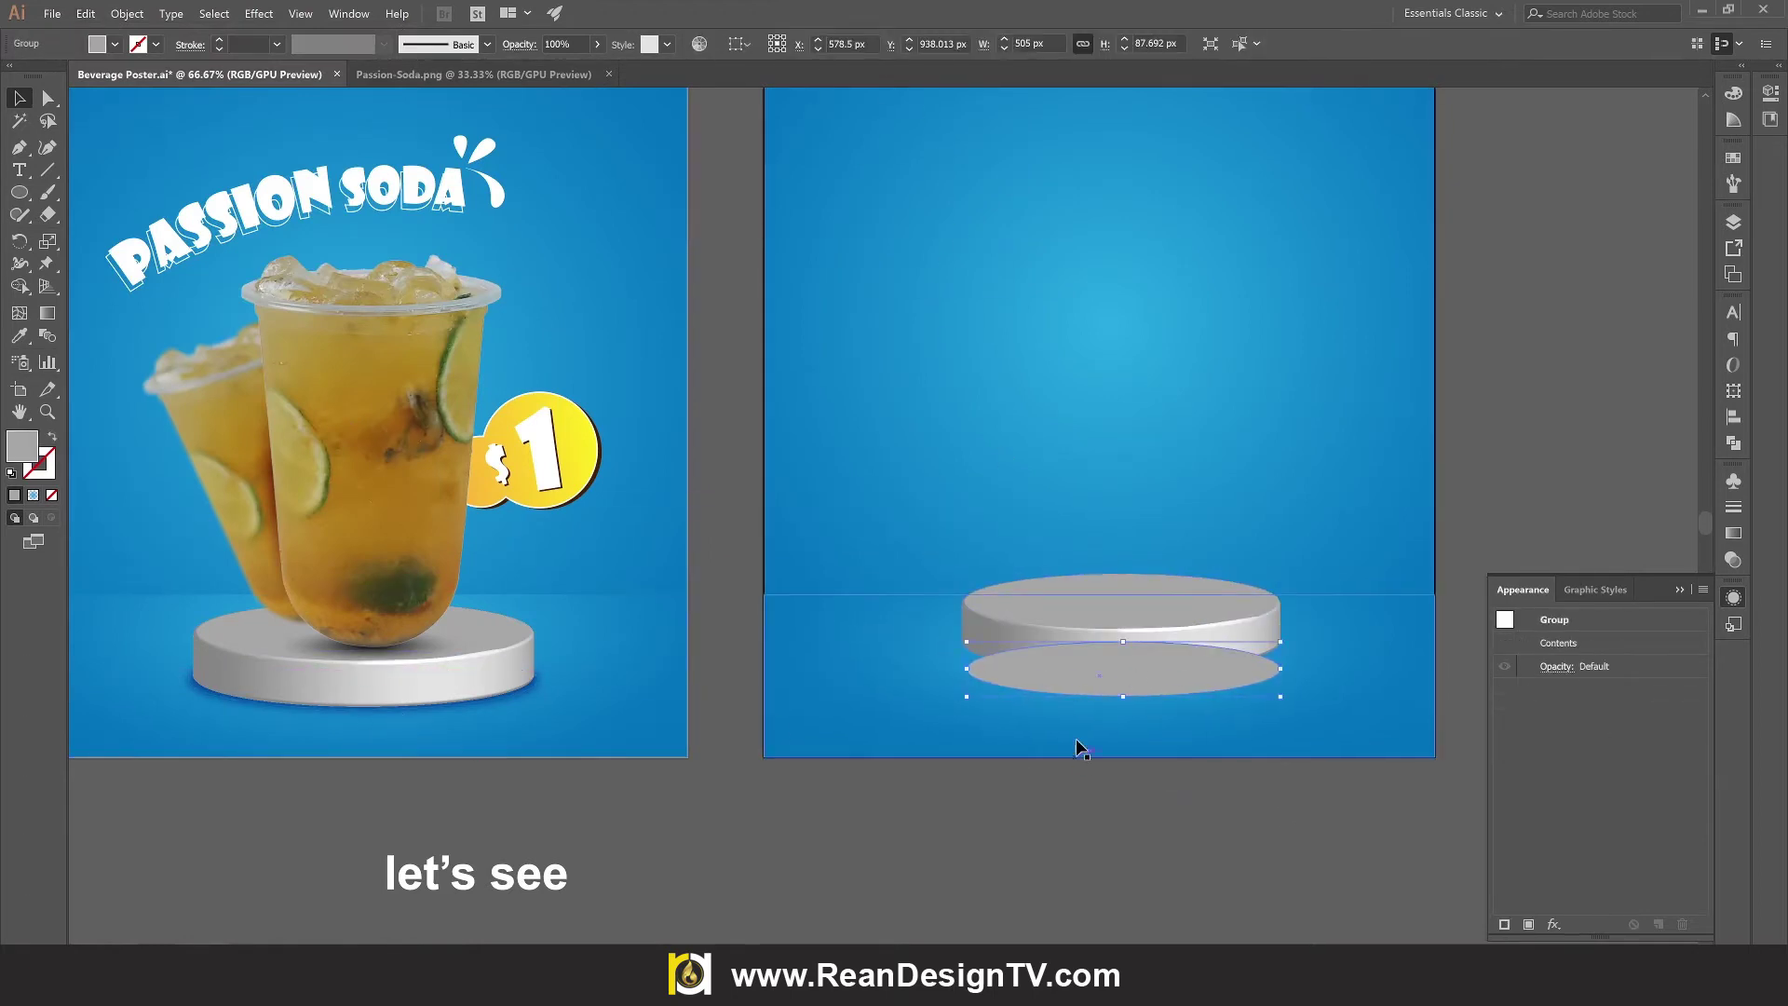
- Fill the copied ellipse with dark indigo and apply a Gaussian blur of radius 8.1
{"action": "left_click", "coordinate": [115, 45]}
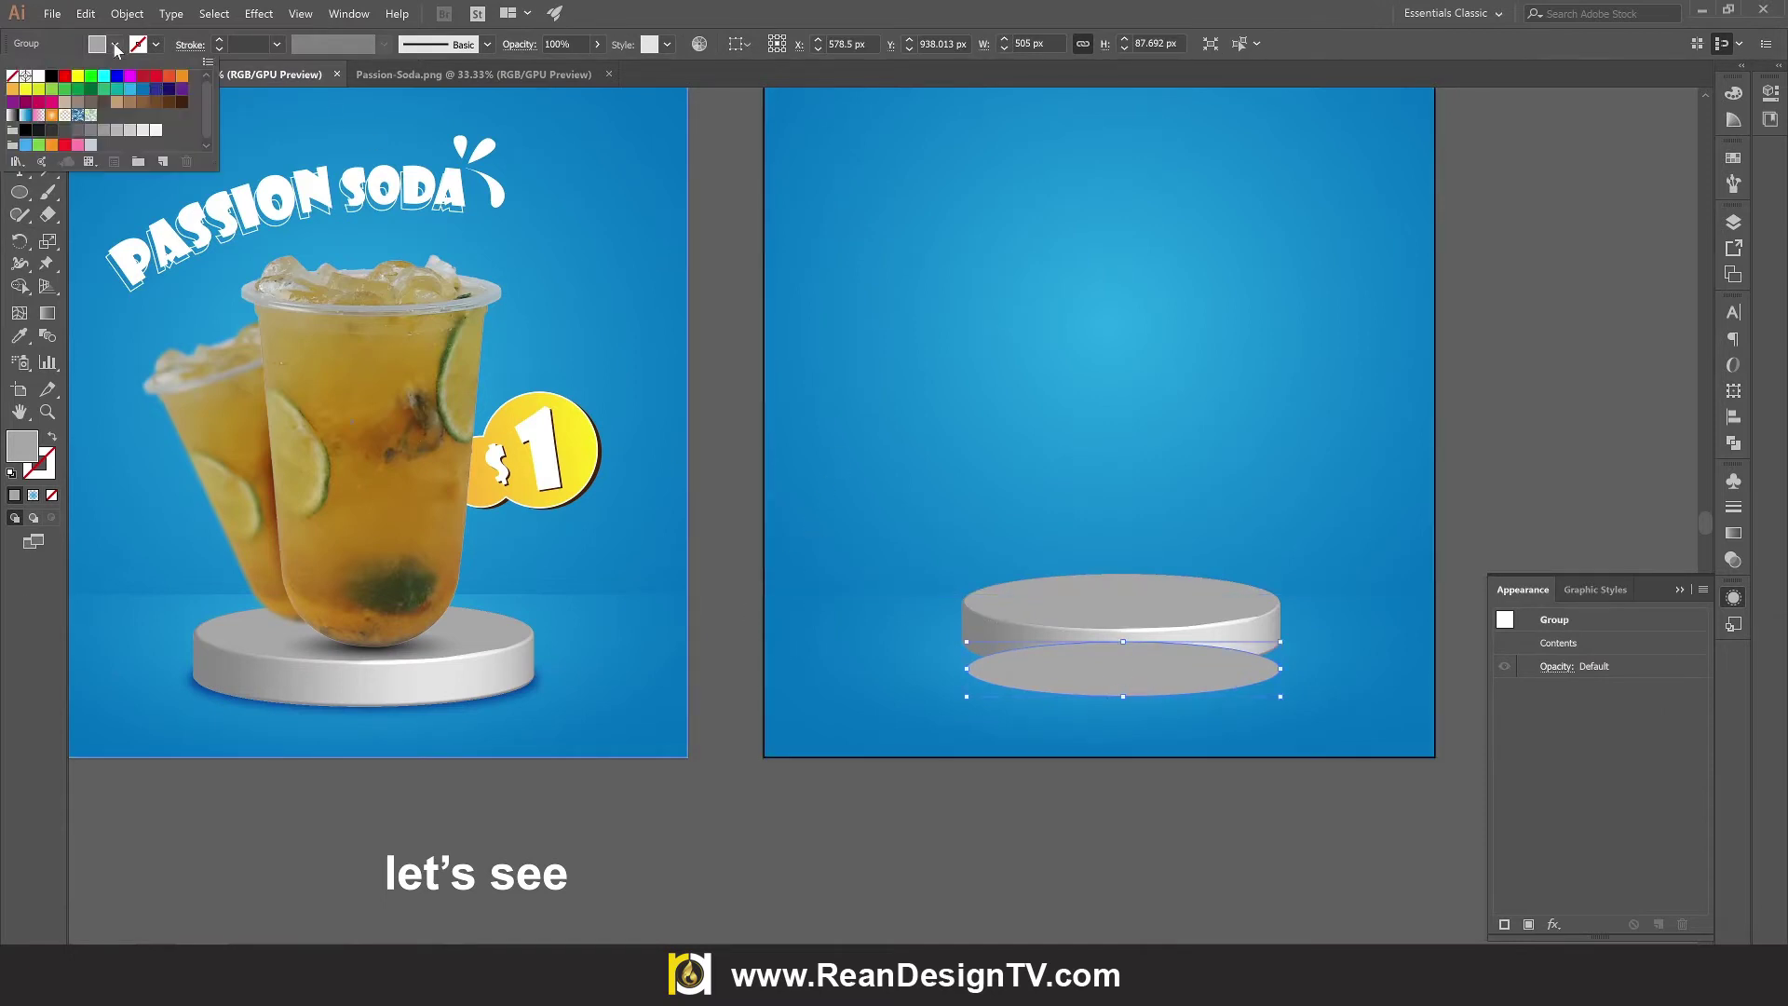
{"action": "left_click", "coordinate": [155, 90]}
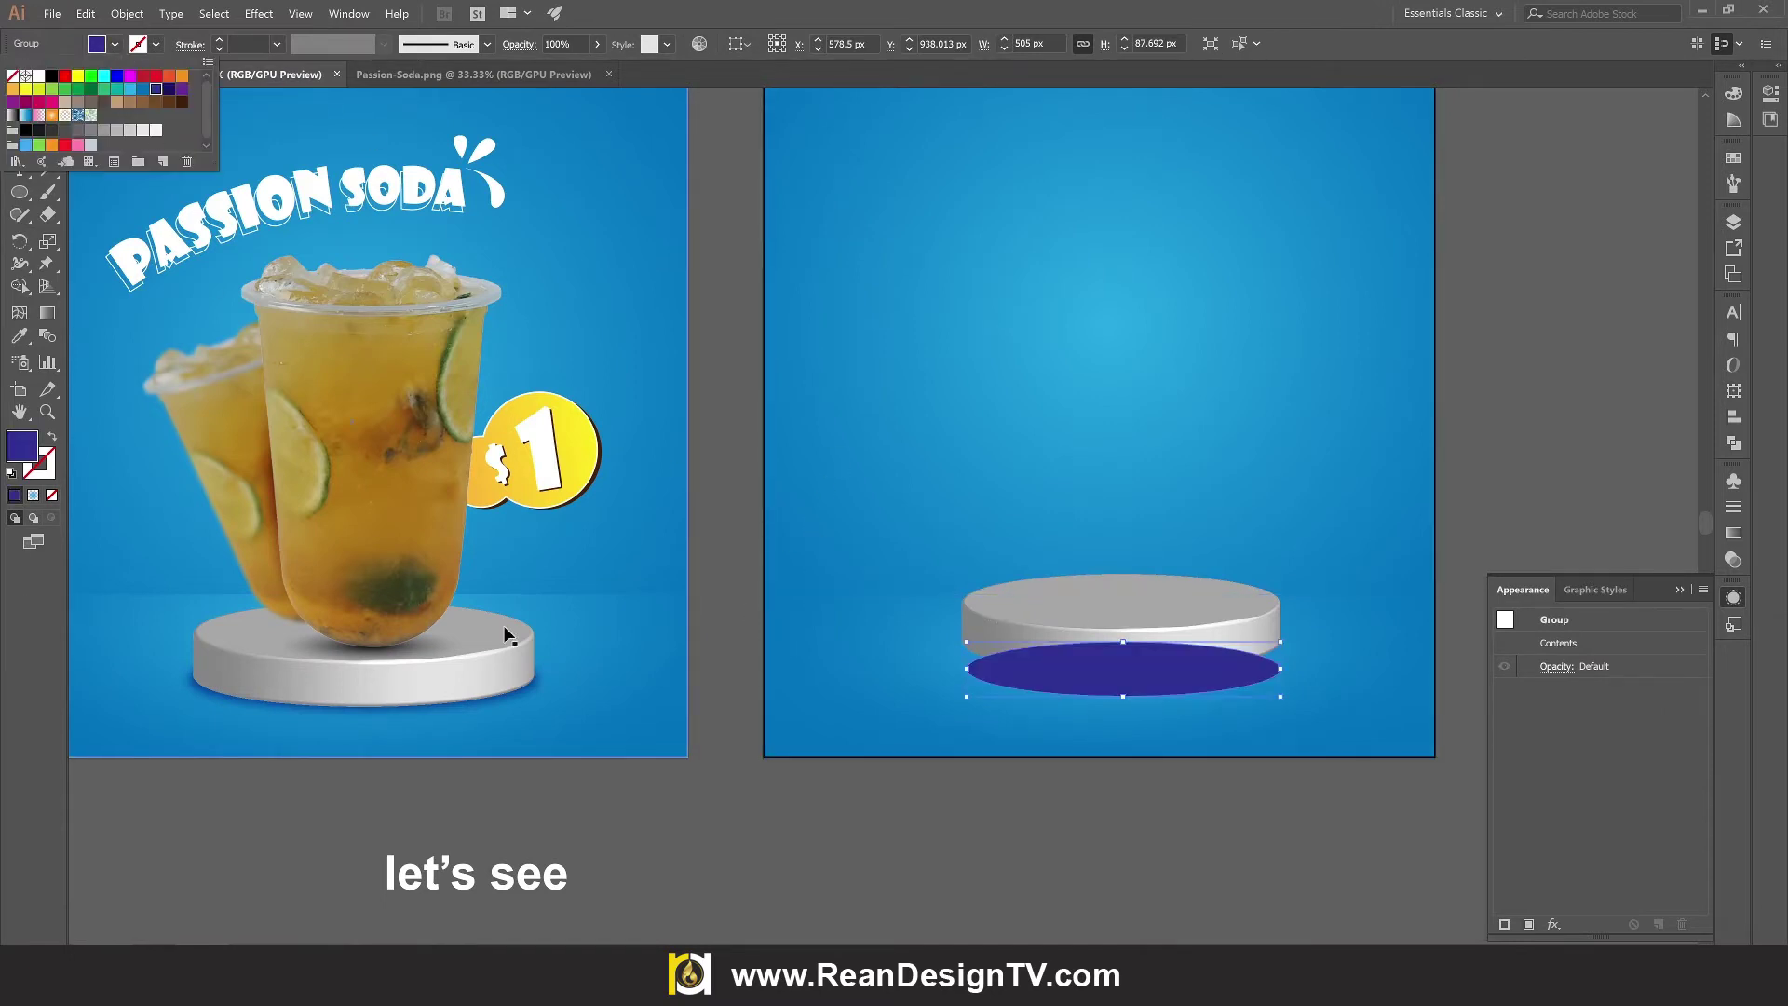
{"action": "left_click", "coordinate": [258, 13]}
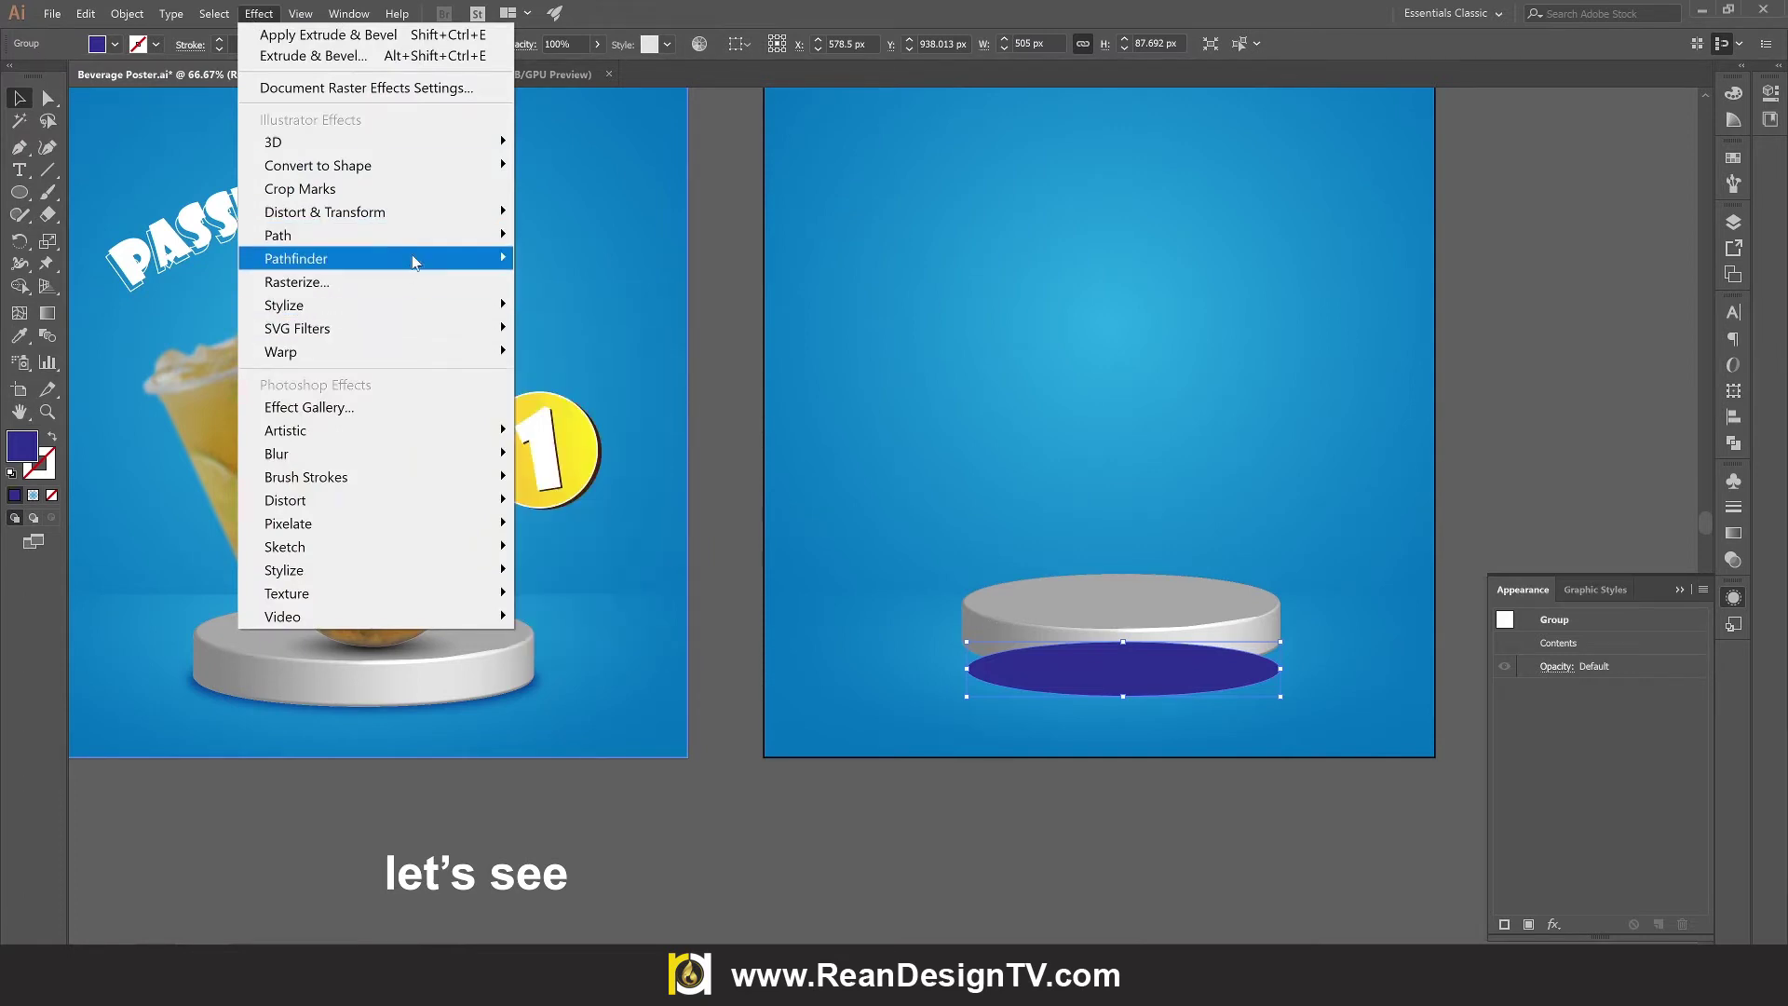
{"action": "mouse_move", "coordinate": [374, 455]}
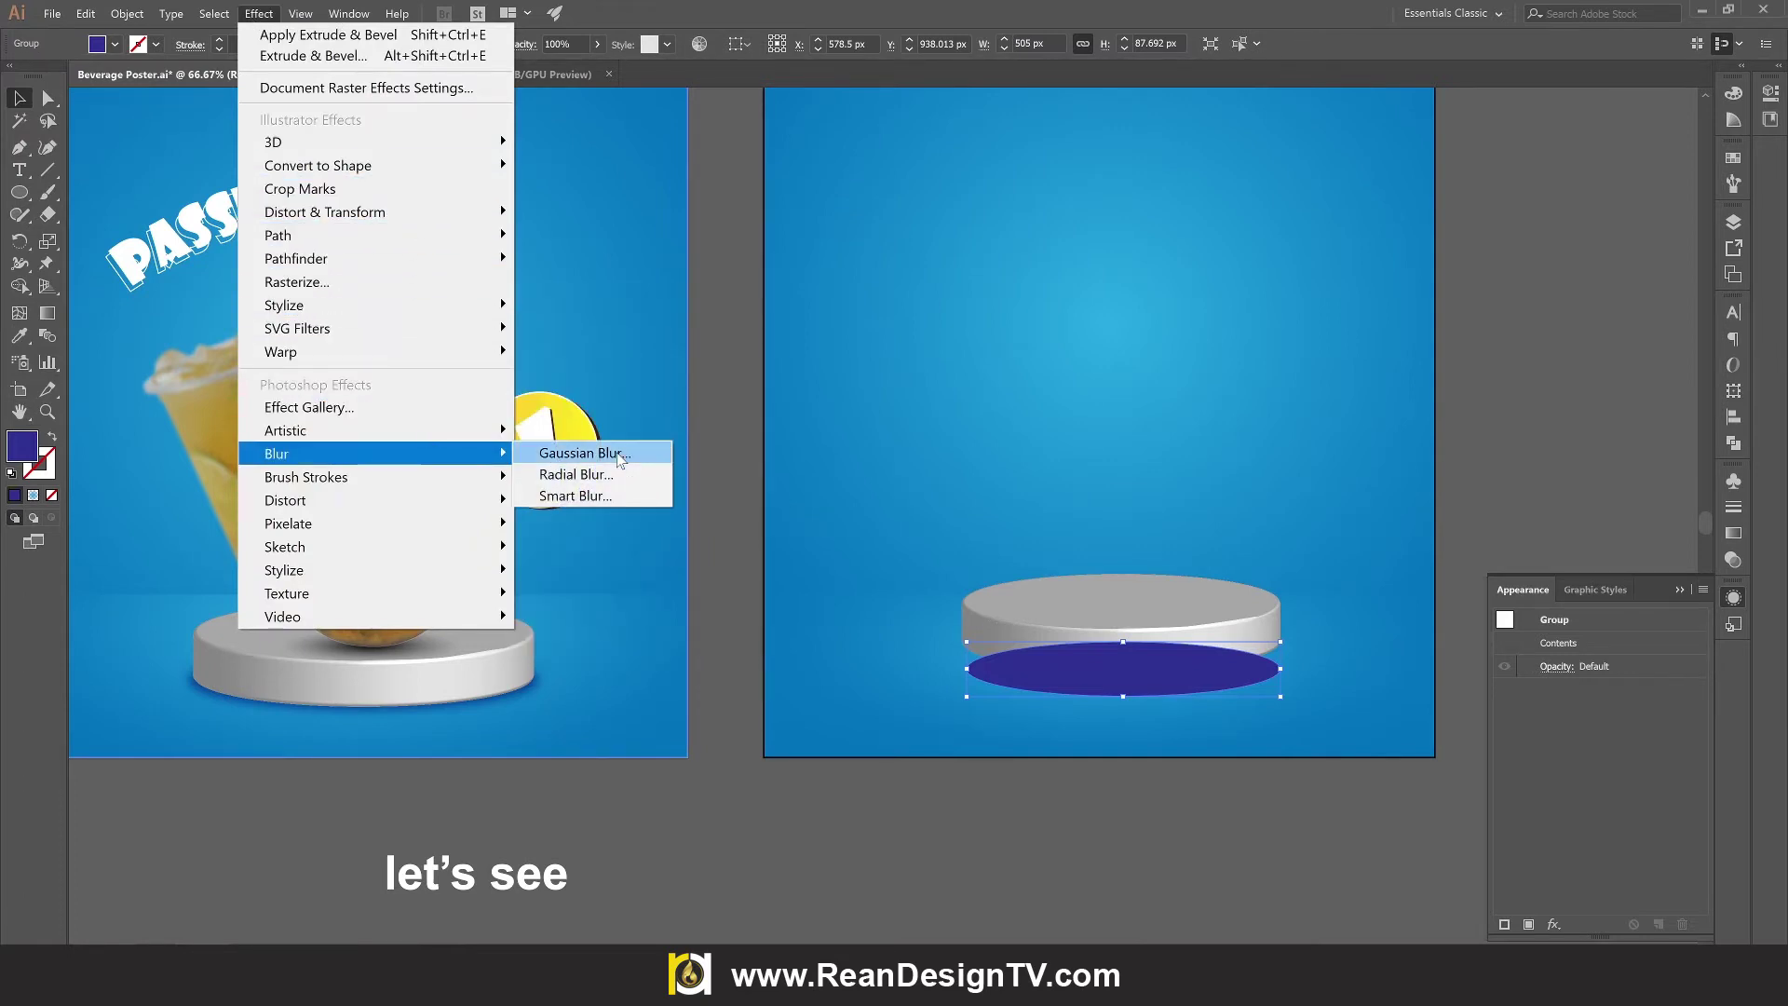
{"action": "left_click", "coordinate": [570, 454]}
{"action": "left_click", "coordinate": [717, 340]}
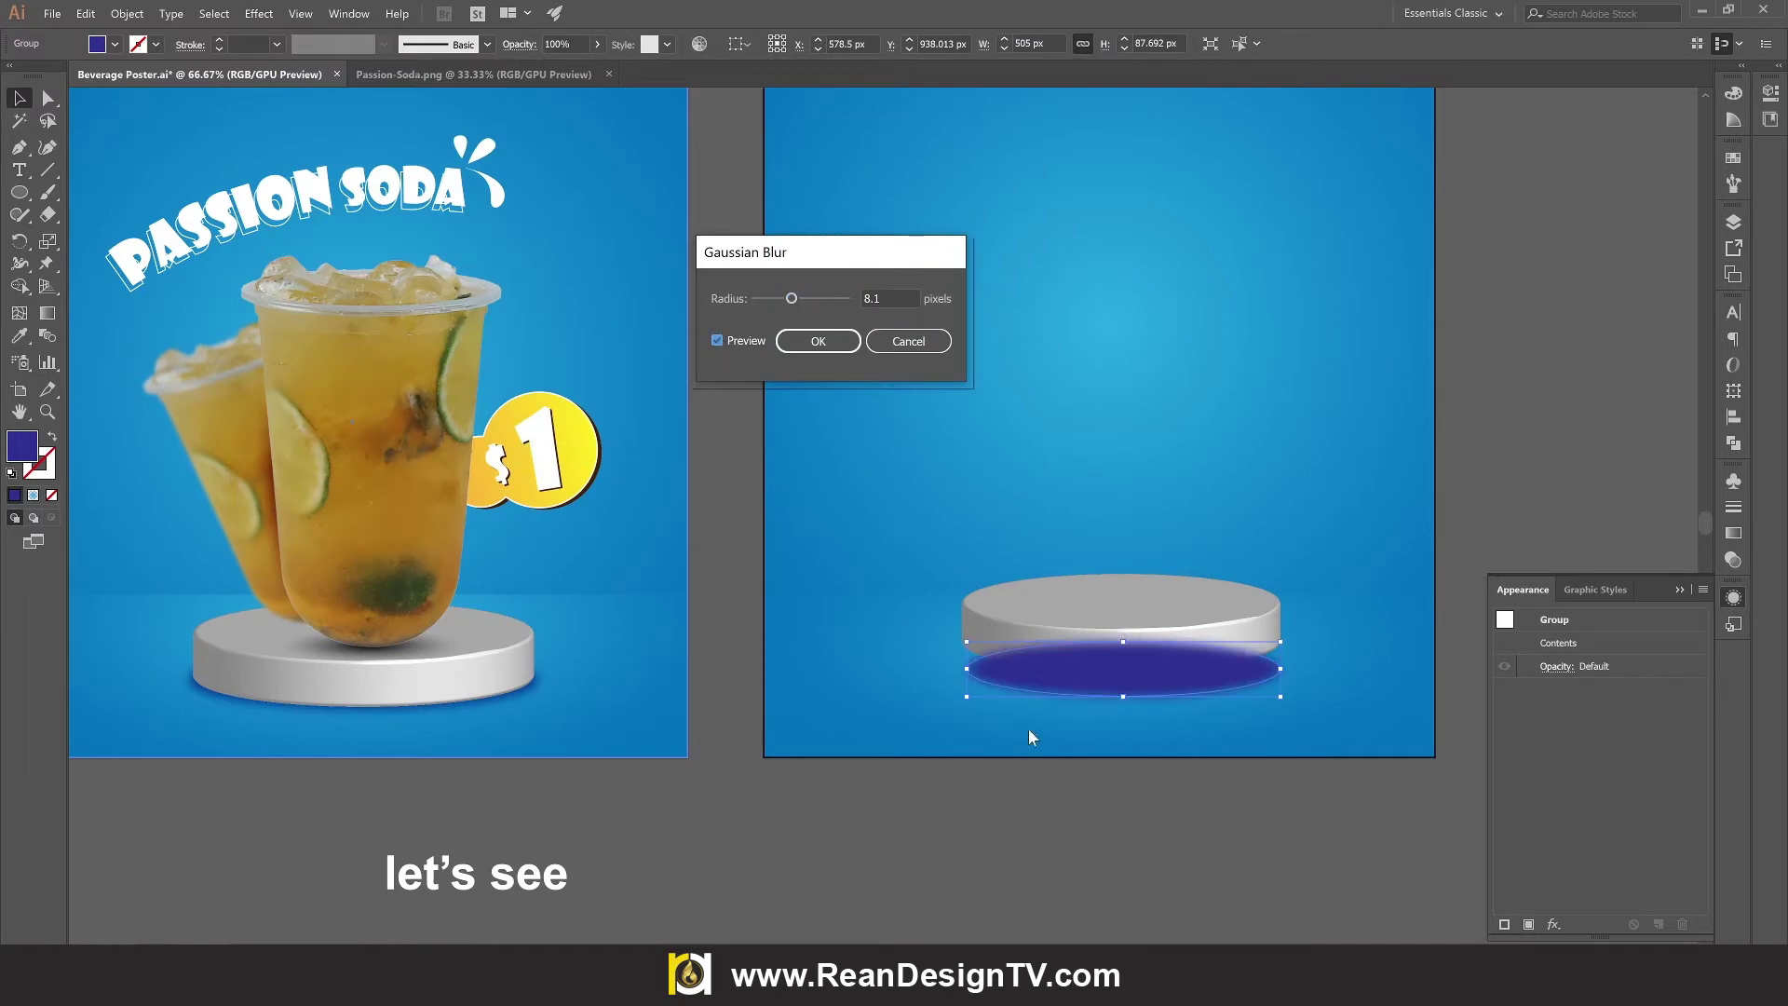
{"action": "left_click", "coordinate": [815, 342]}
- Send the blurred ellipse backward behind the podium
{"action": "right_click", "coordinate": [1058, 689]}
{"action": "mouse_move", "coordinate": [615, 584]}
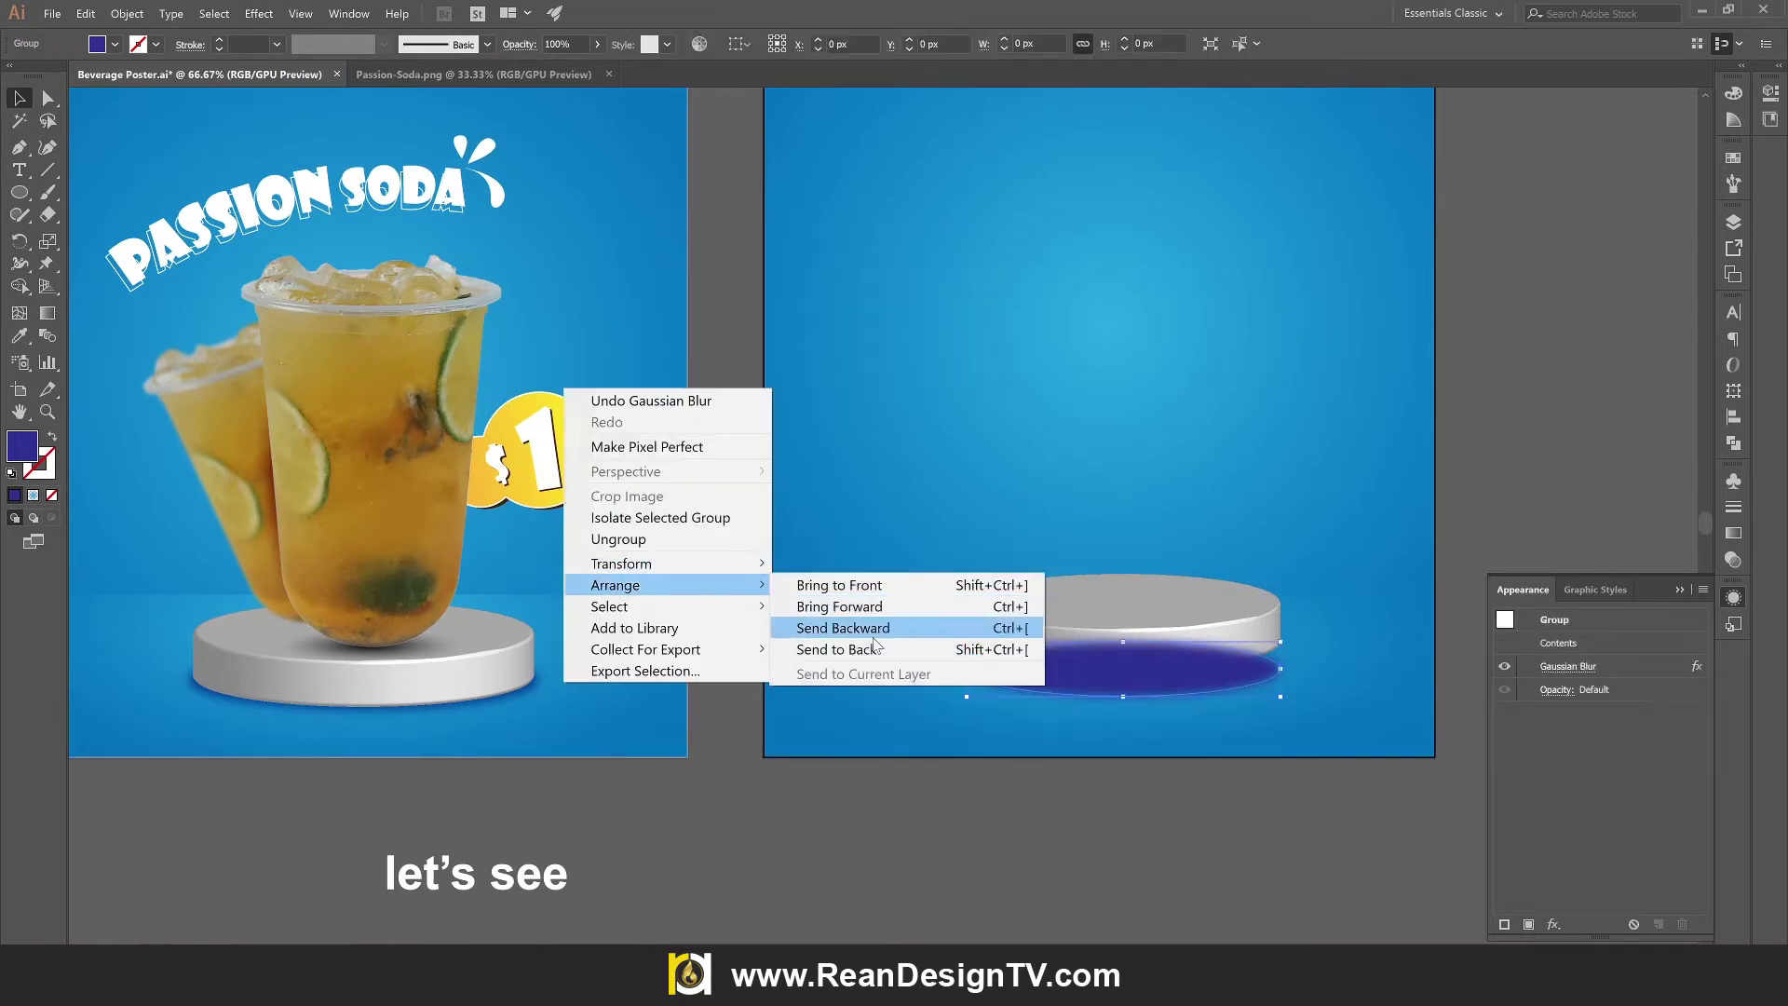
{"action": "left_click", "coordinate": [873, 628]}
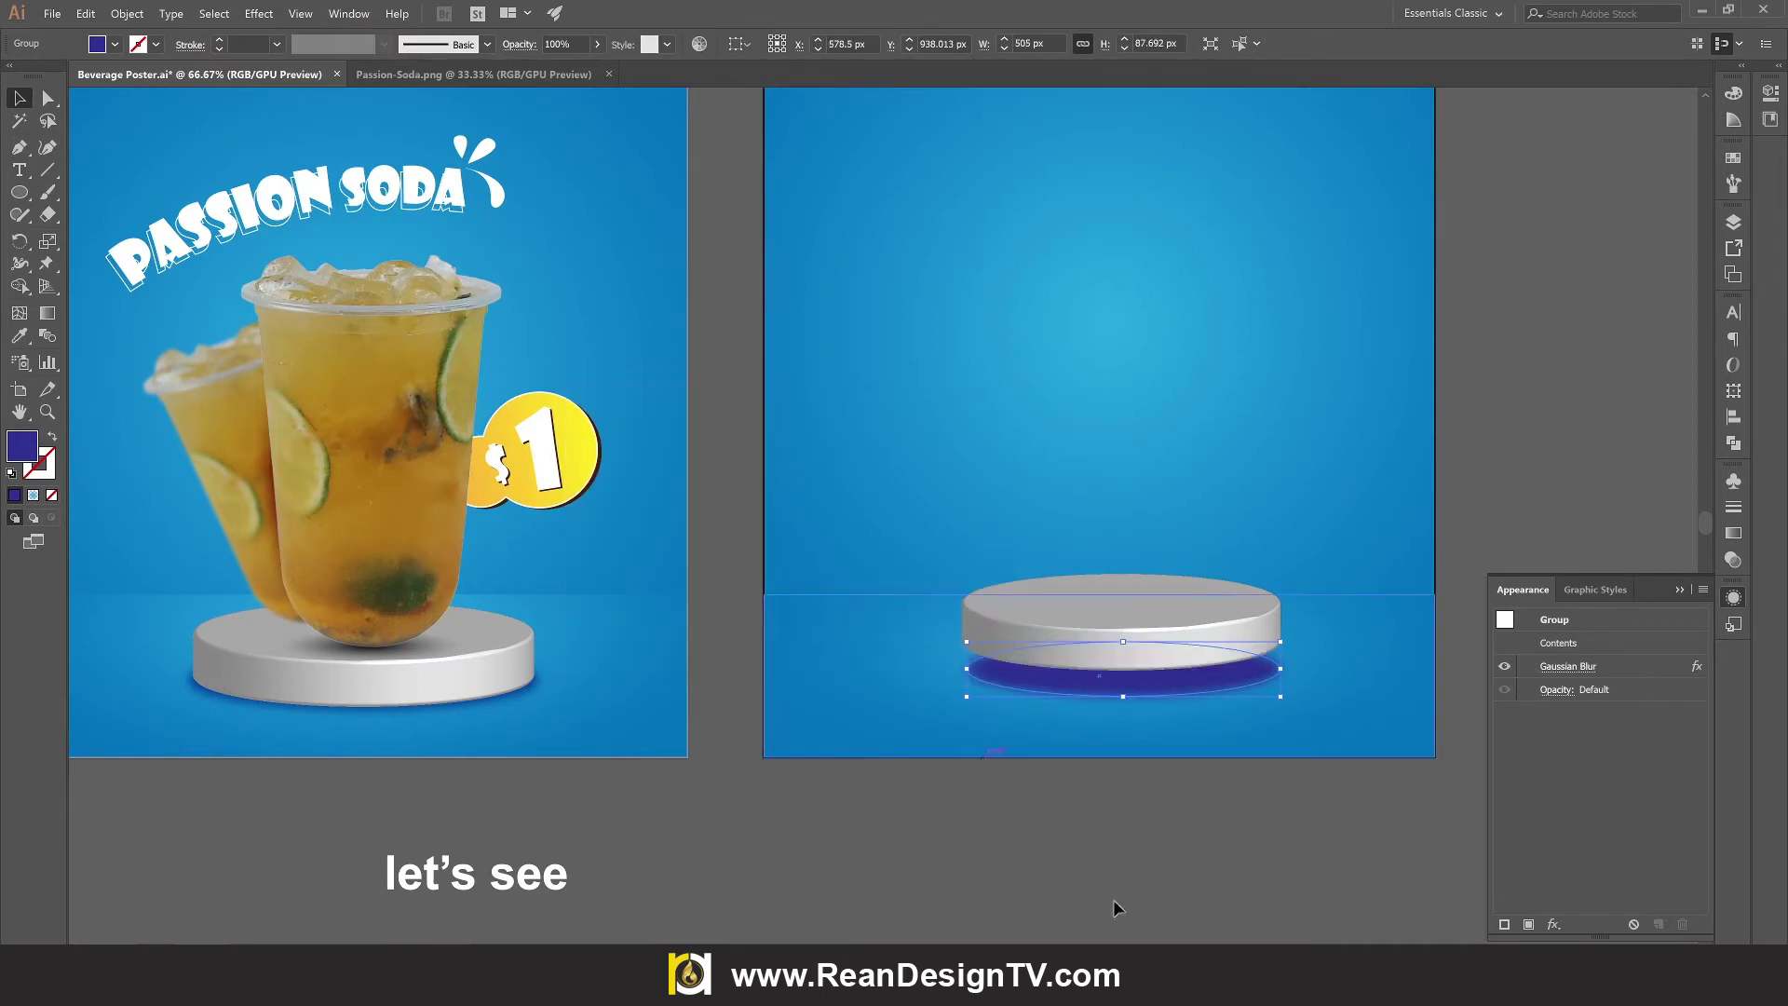
{"action": "left_click", "coordinate": [1130, 735]}
- Widen the shadow ellipse on both sides and nudge it up into place
{"action": "left_click", "coordinate": [1135, 689]}
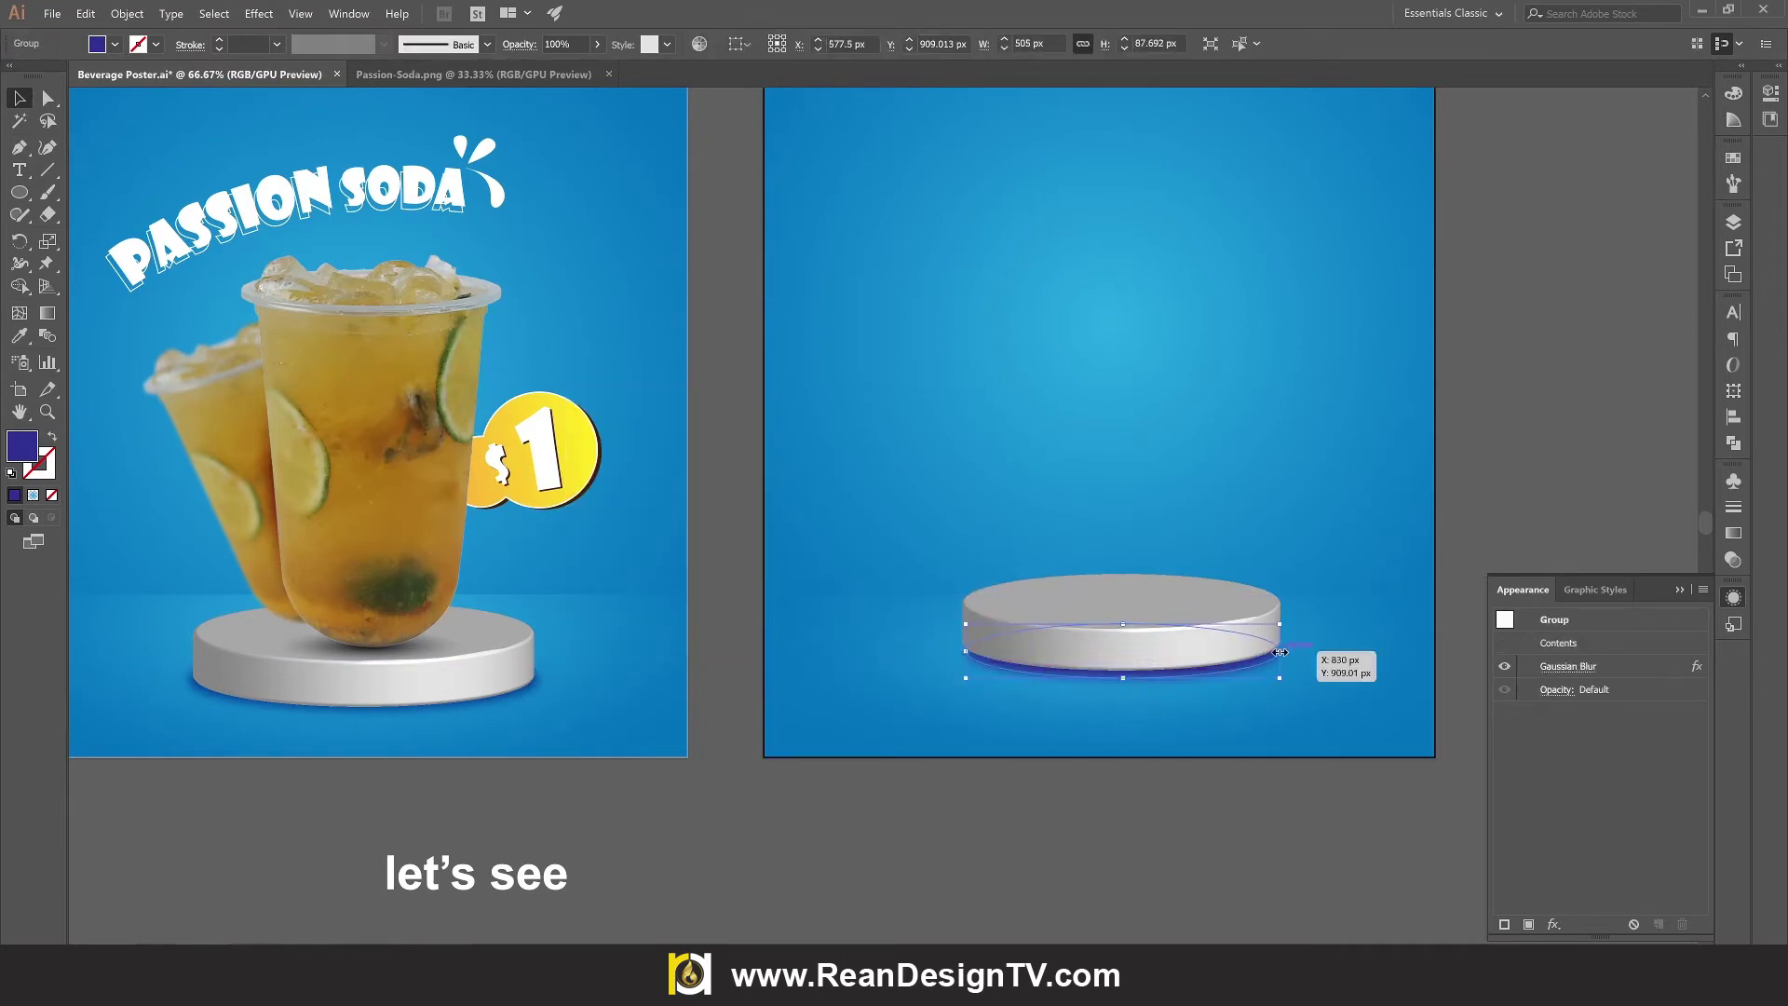
{"action": "left_click_drag", "start_coordinate": [1280, 649], "coordinate": [1293, 648]}
{"action": "left_click_drag", "start_coordinate": [963, 650], "coordinate": [951, 650]}
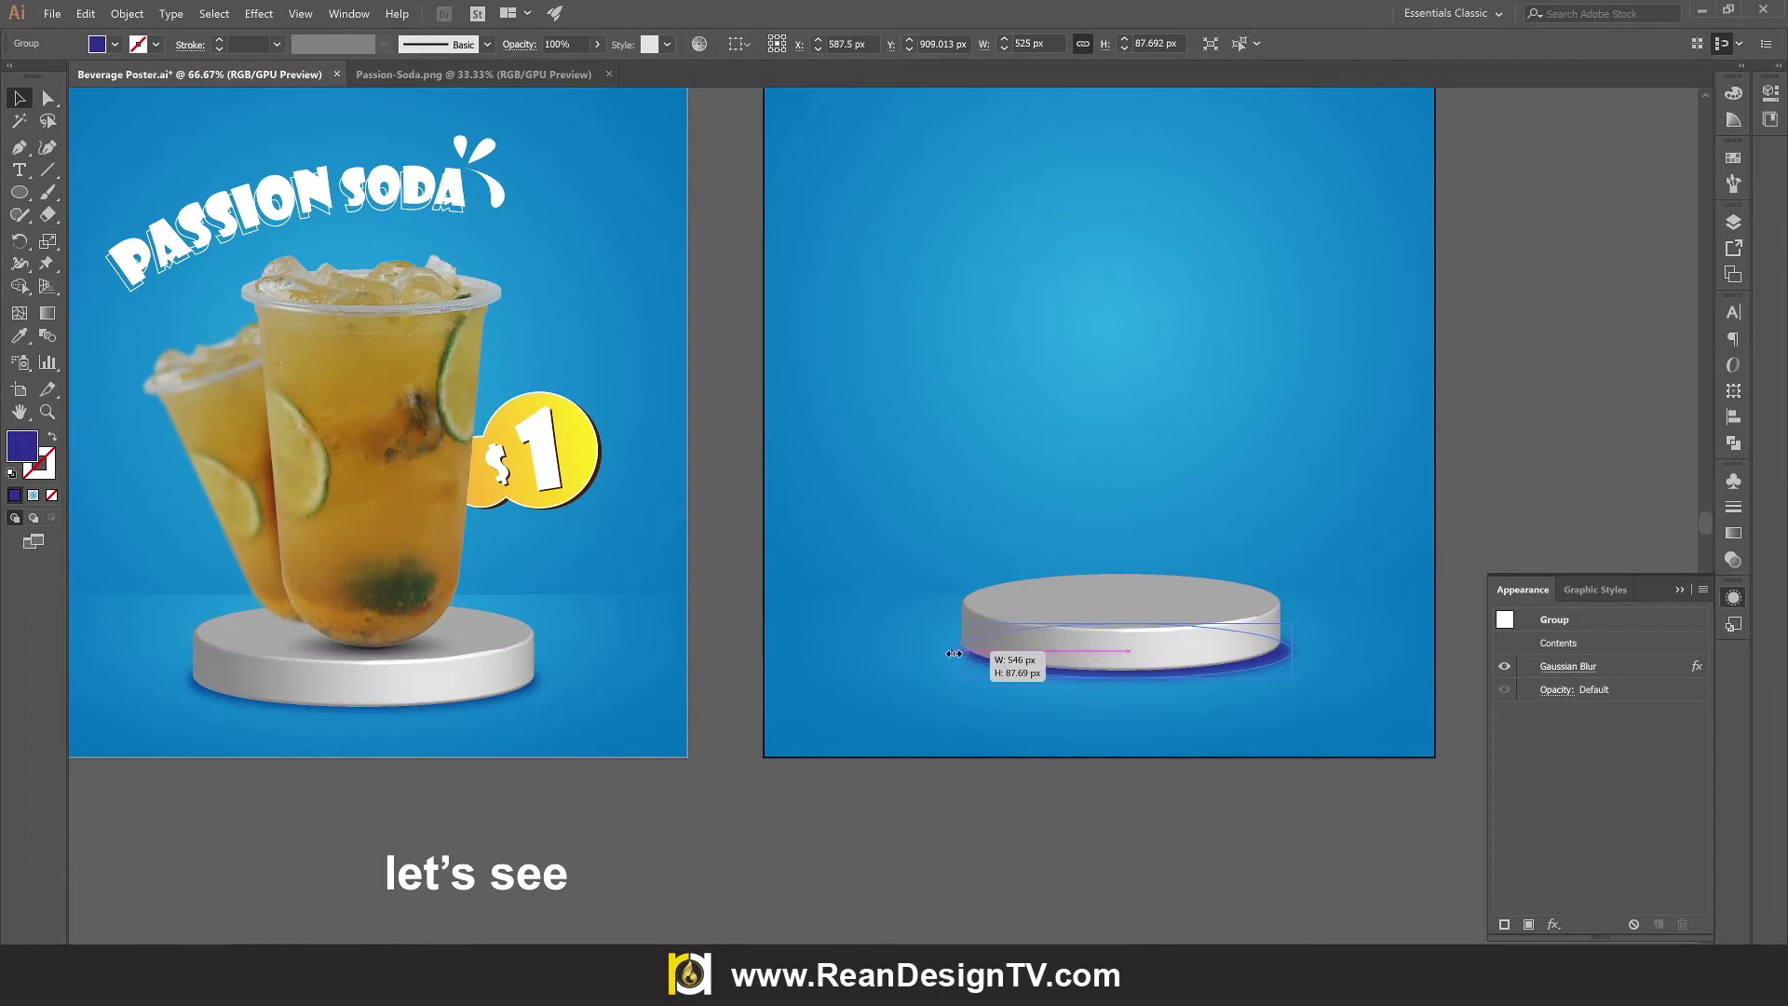
{"action": "key", "text": "Up"}
{"action": "key", "text": "Up"}
{"action": "key", "text": "Up"}
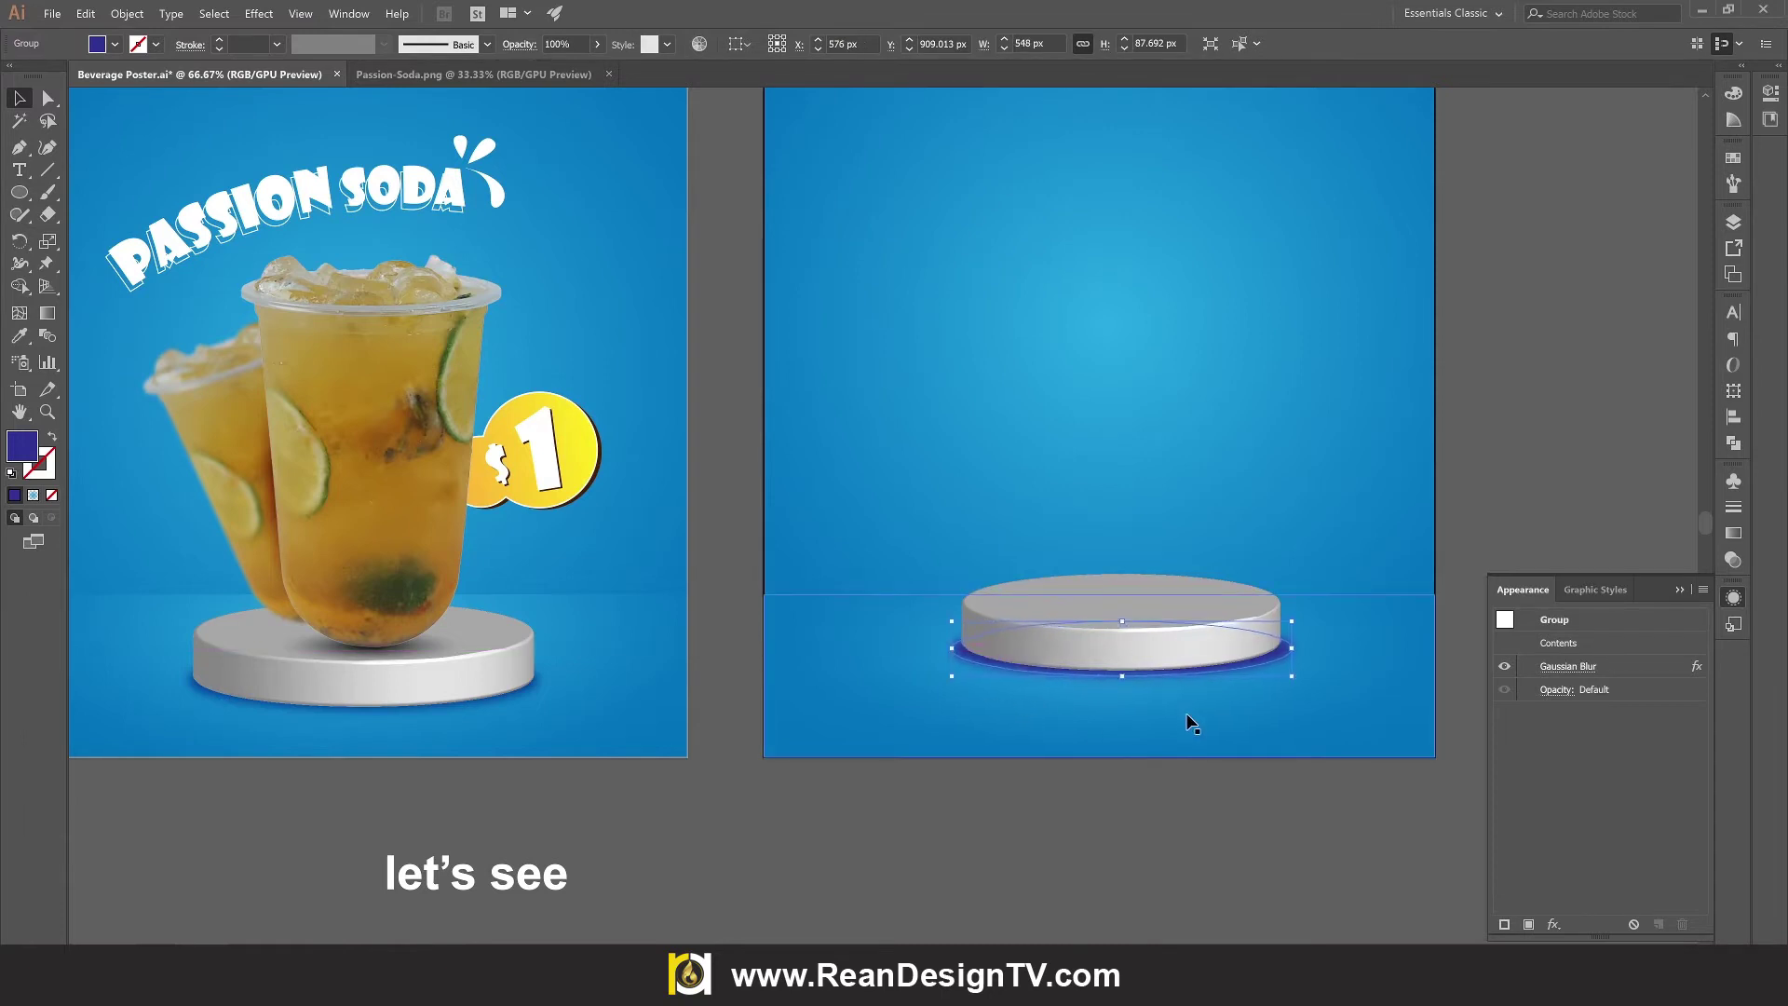
{"action": "key", "text": "Up"}
{"action": "key", "text": "Up"}
{"action": "key", "text": "Up"}
{"action": "left_click_drag", "start_coordinate": [1283, 623], "coordinate": [1281, 644]}
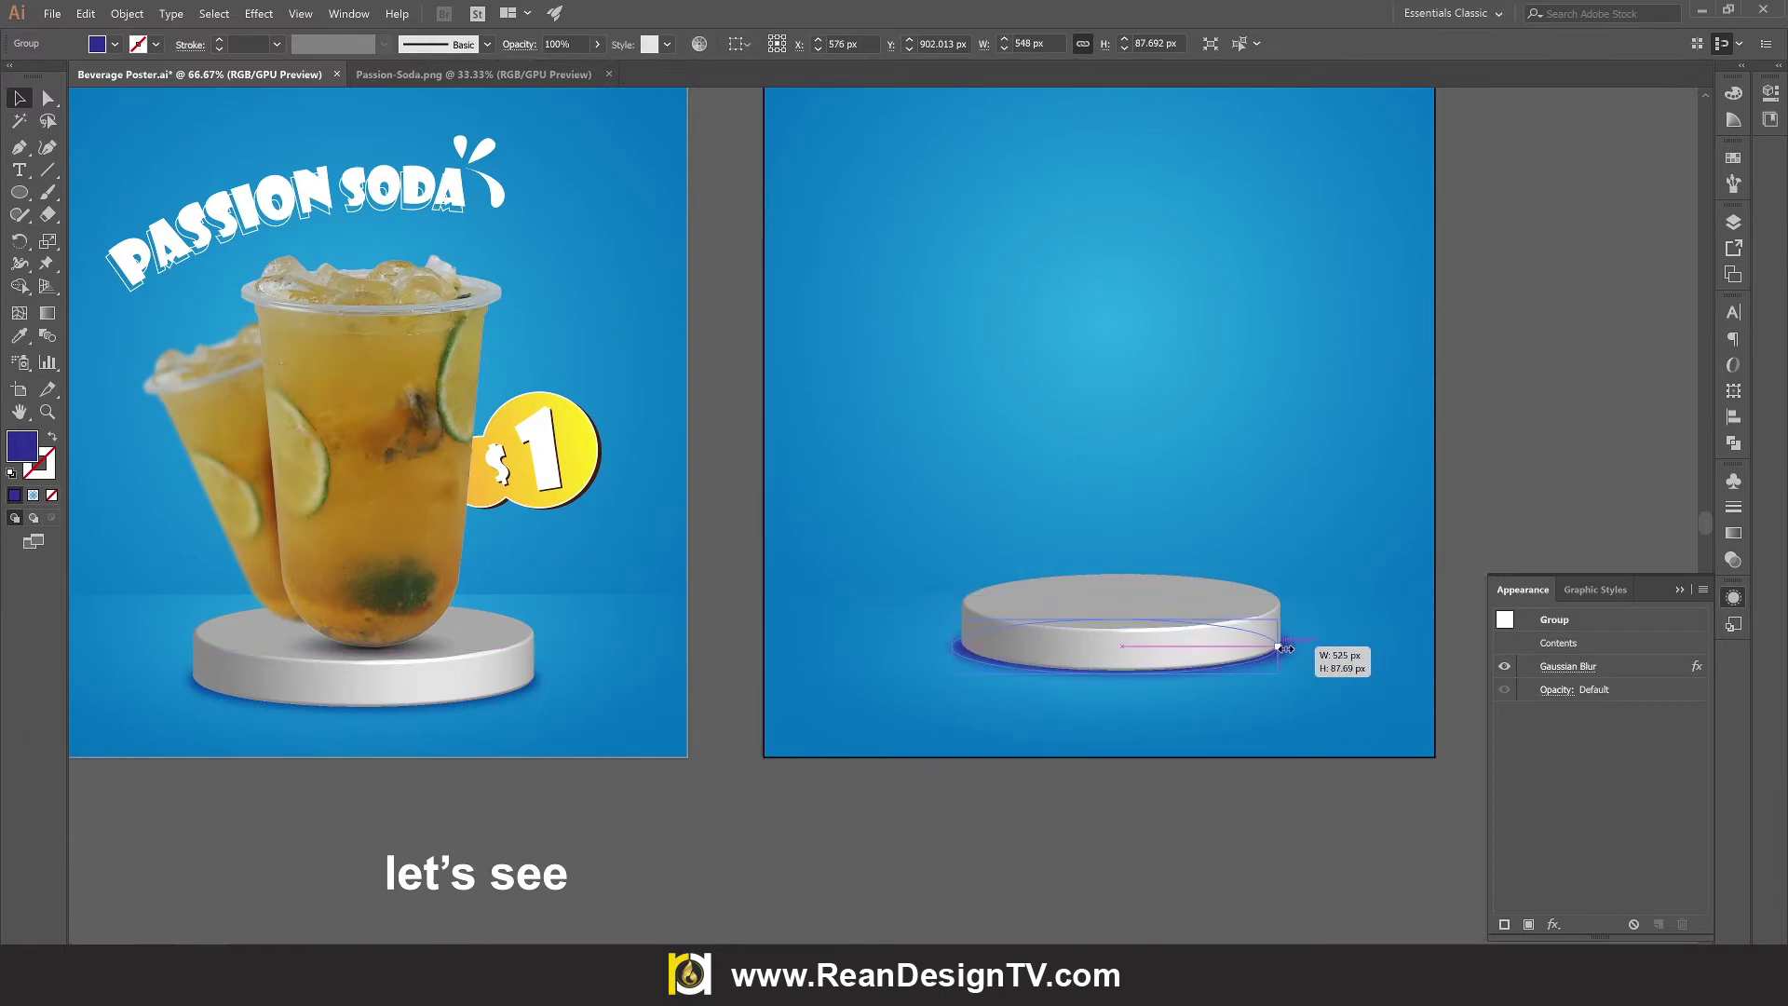
{"action": "scroll", "coordinate": [1281, 645], "scroll_direction": "up", "scroll_amount": 3}
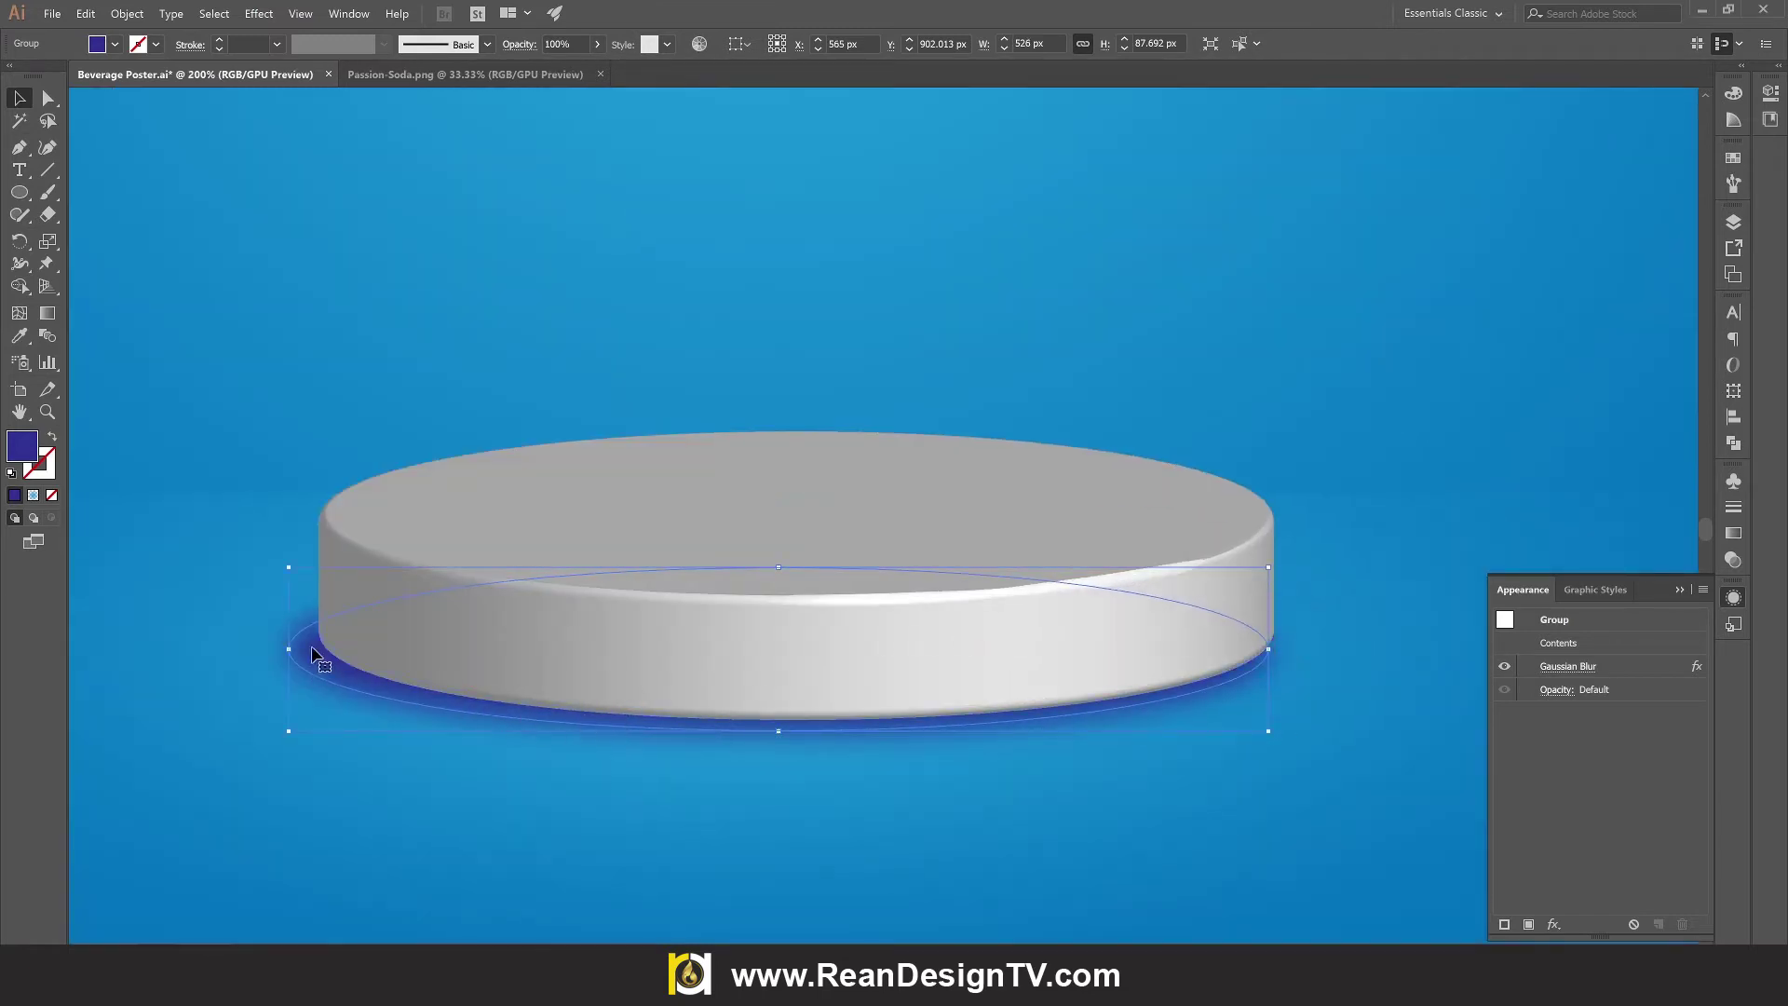
{"action": "left_click_drag", "start_coordinate": [289, 648], "coordinate": [306, 649]}
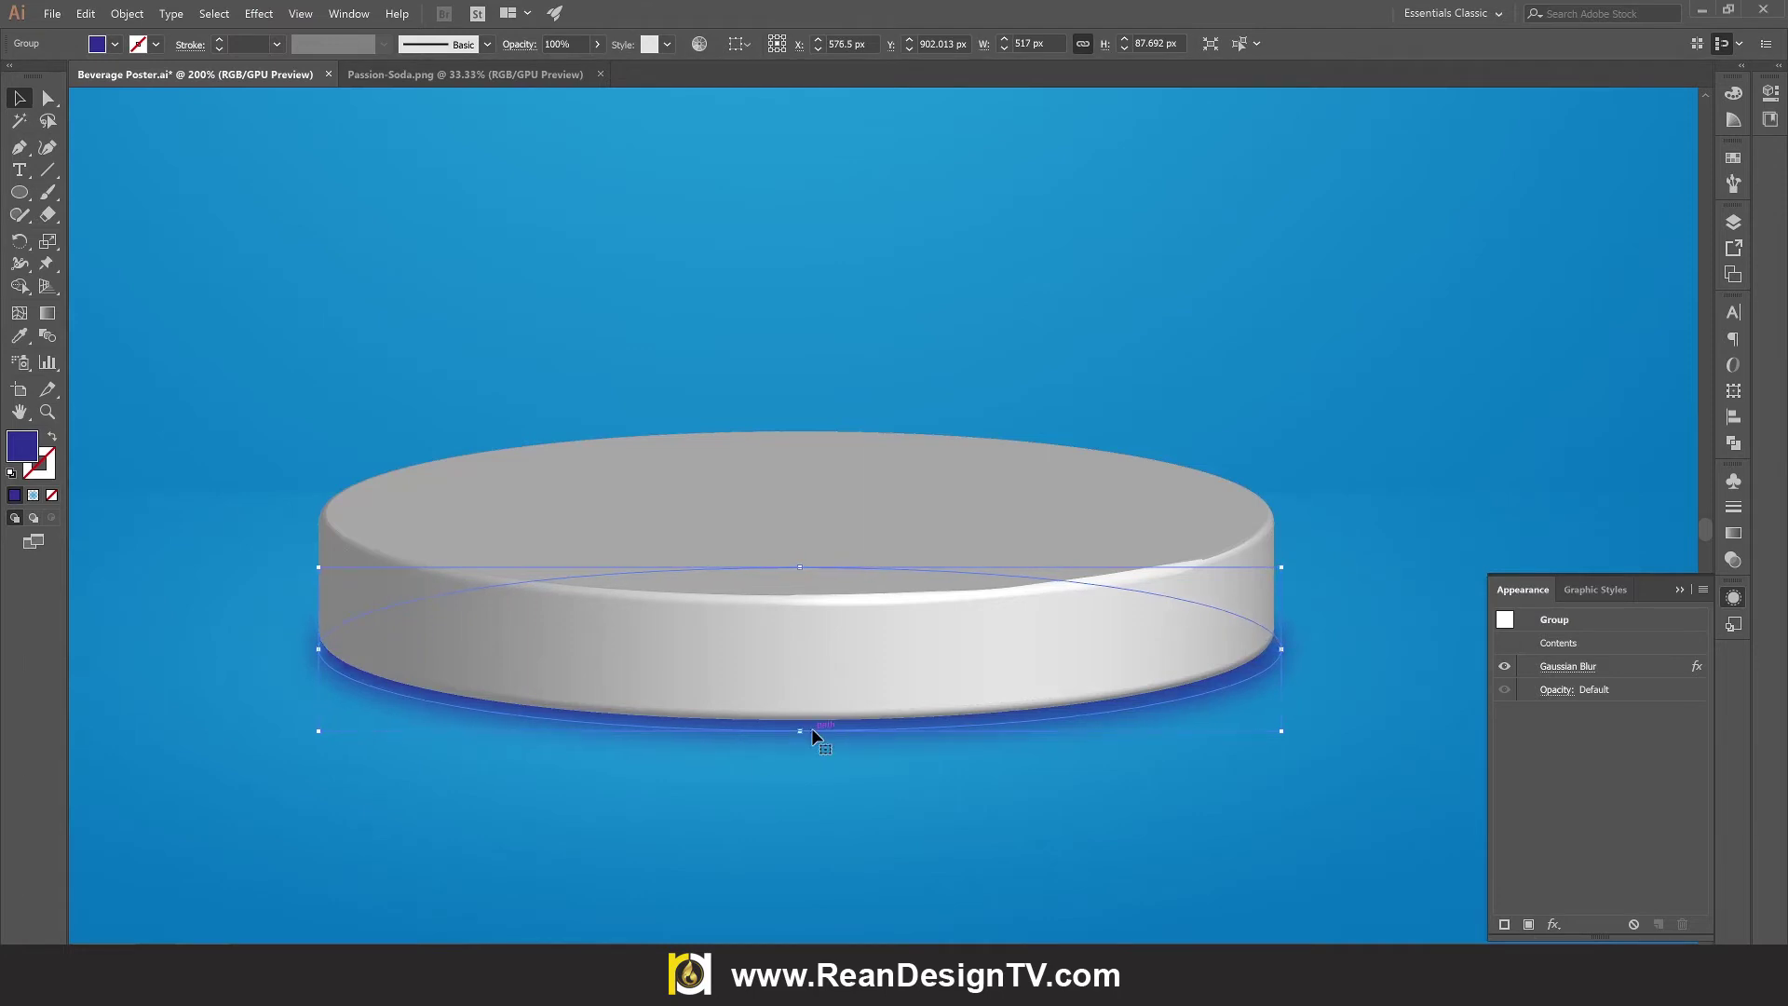
{"action": "left_click_drag", "start_coordinate": [811, 734], "coordinate": [812, 735]}
{"action": "scroll", "coordinate": [813, 732], "scroll_direction": "down", "scroll_amount": 1}
{"action": "scroll", "coordinate": [790, 759], "scroll_direction": "down", "scroll_amount": 2}
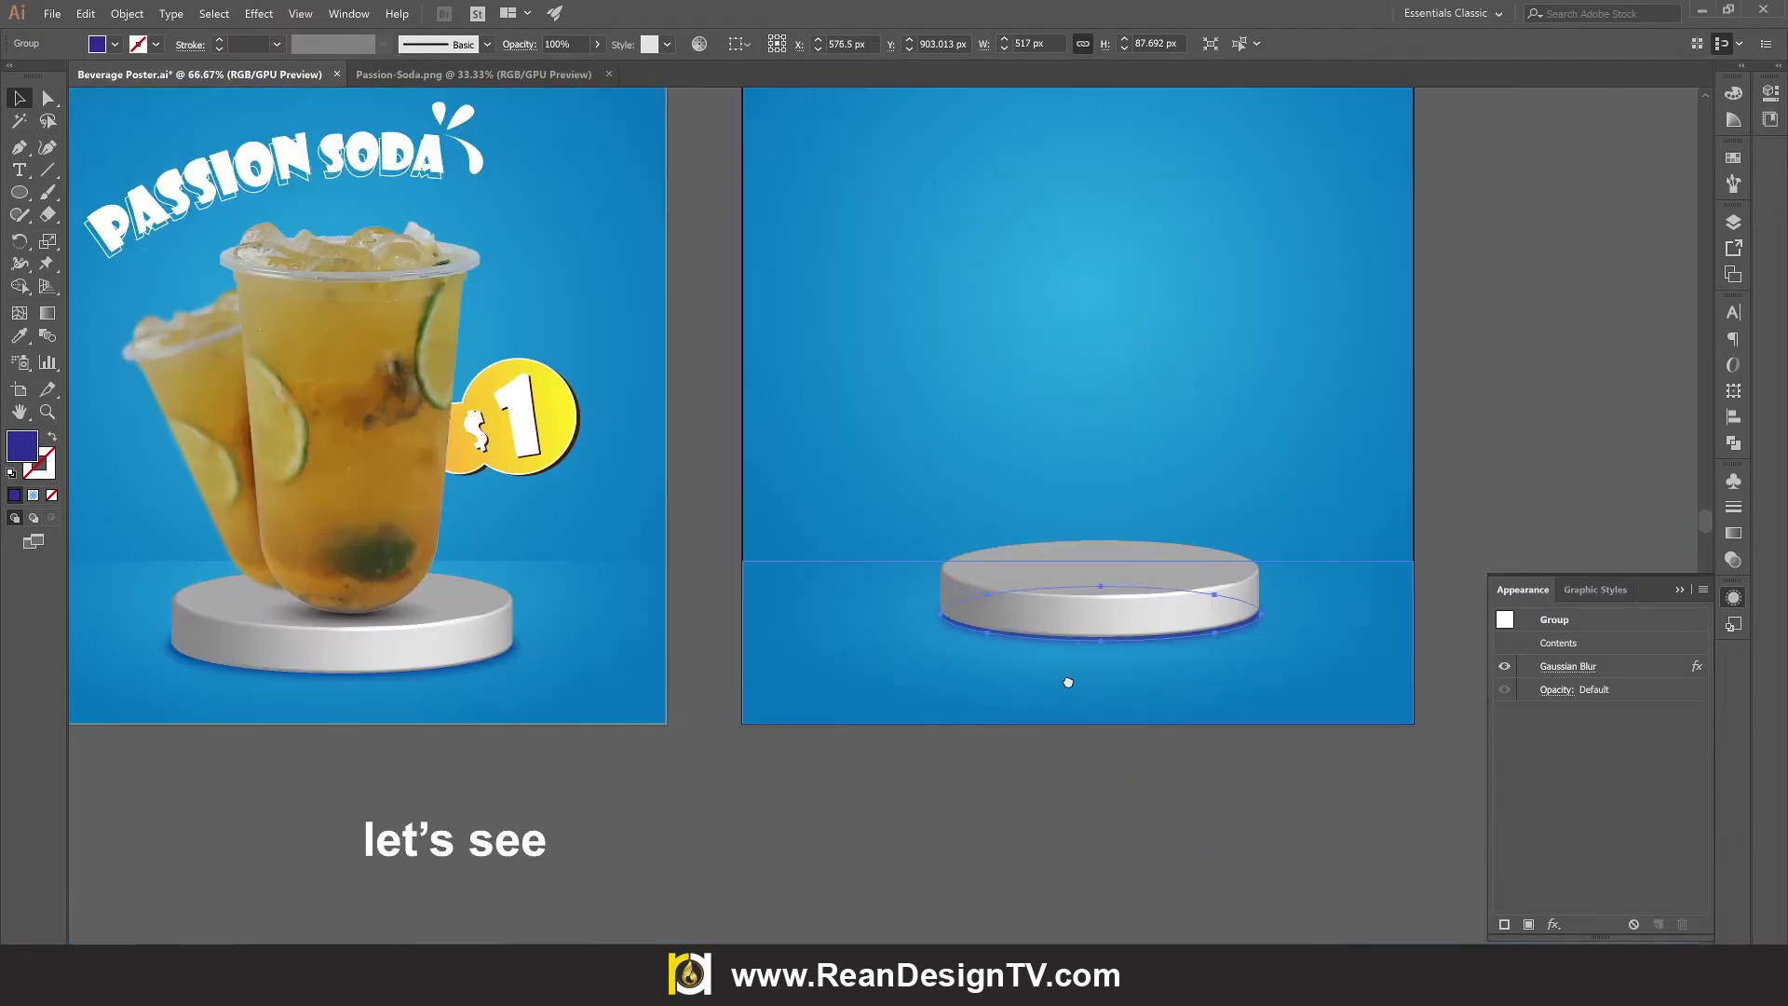
{"action": "left_click", "coordinate": [1112, 784]}
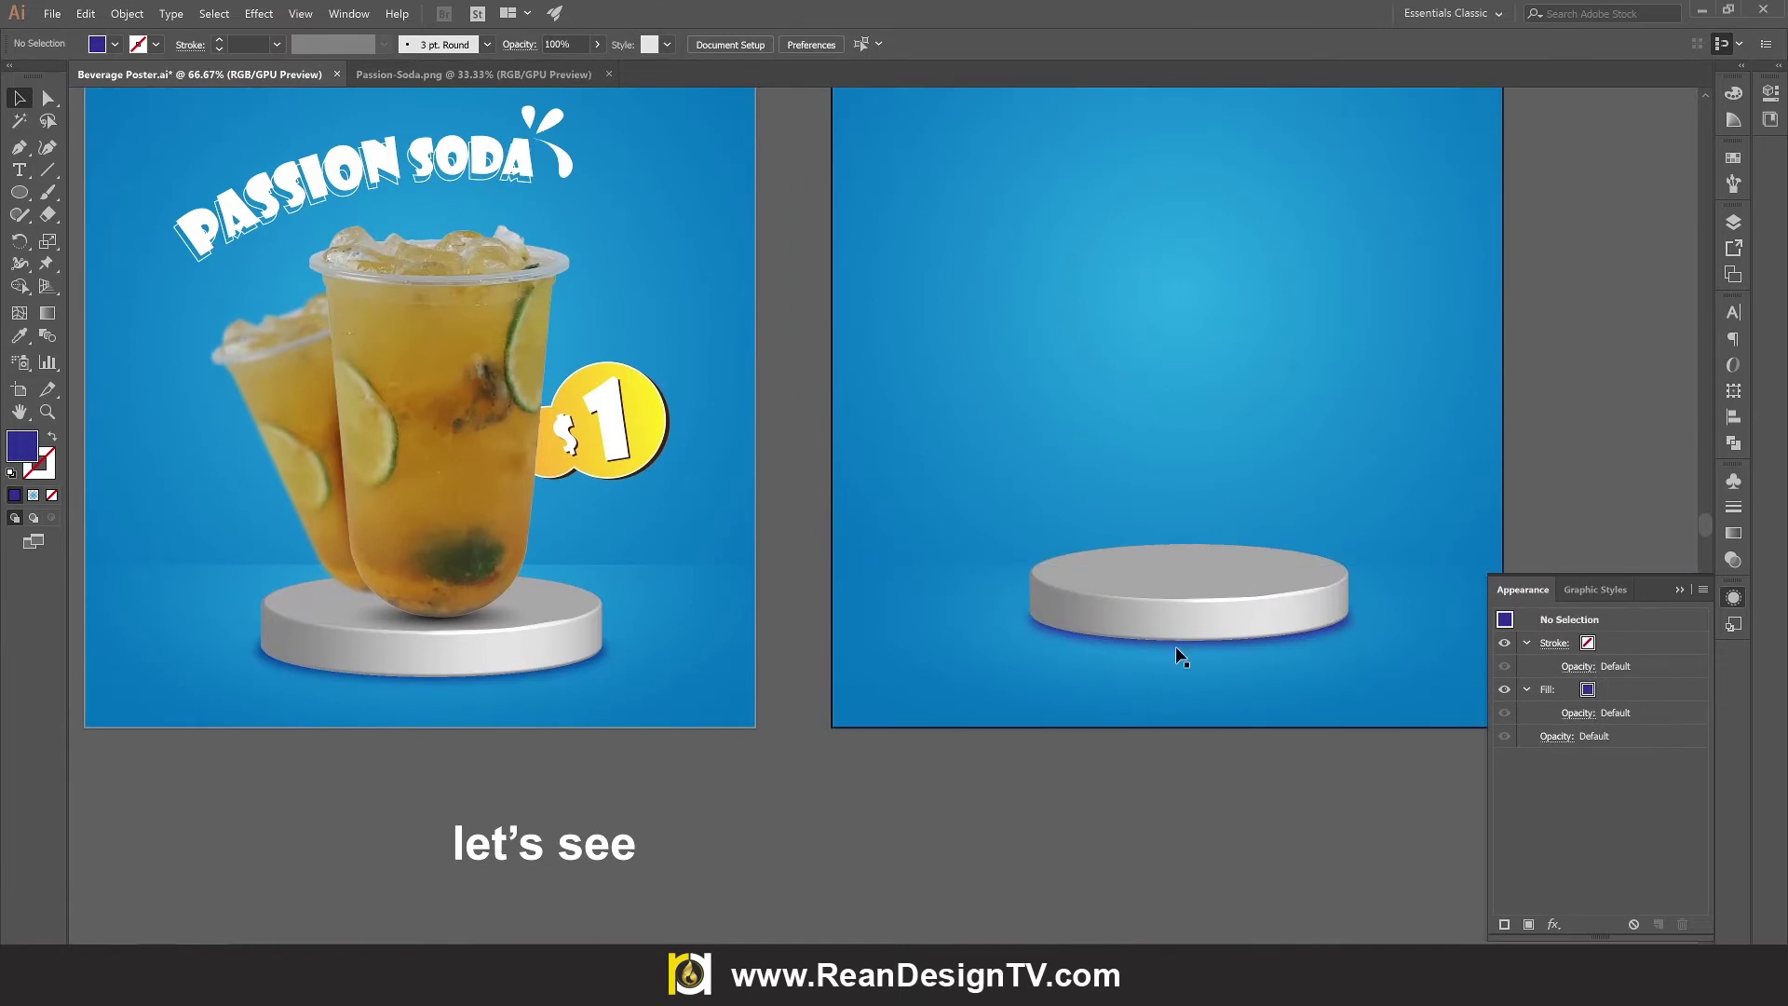
- Ungroup the podium parts, then move the podium down and enlarge it around its centre
{"action": "left_click", "coordinate": [1164, 588]}
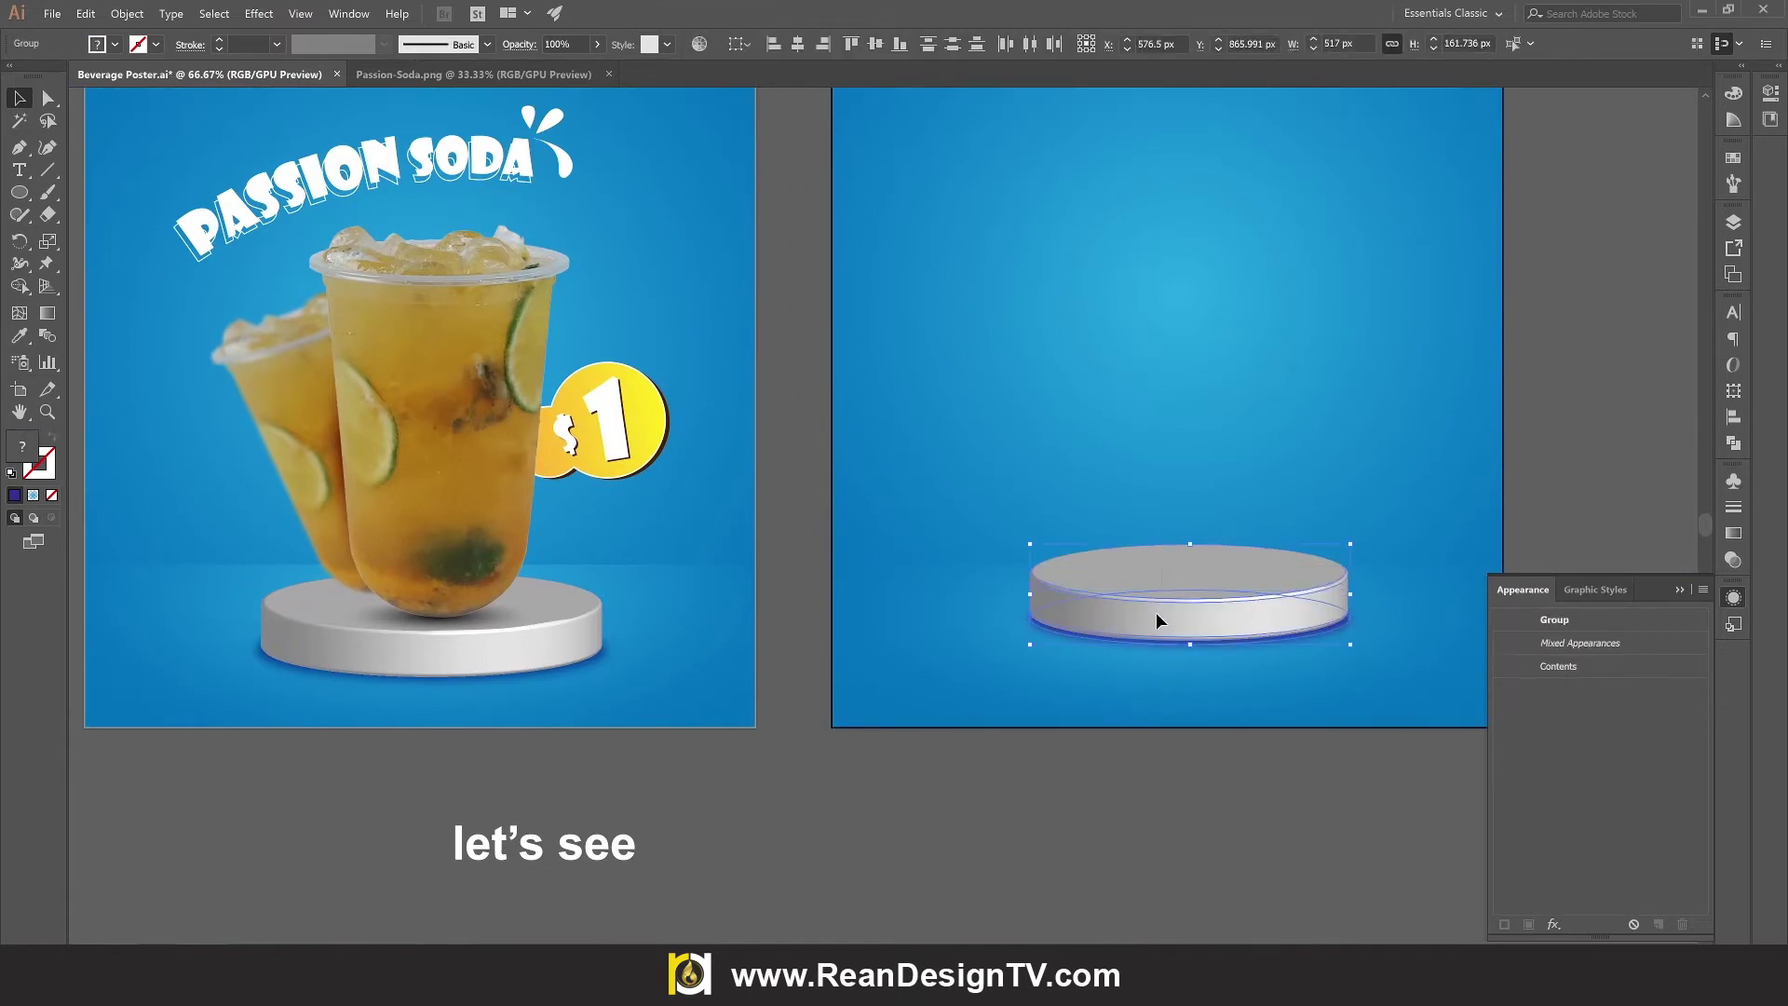
{"action": "right_click", "coordinate": [1158, 613]}
{"action": "left_click", "coordinate": [690, 479]}
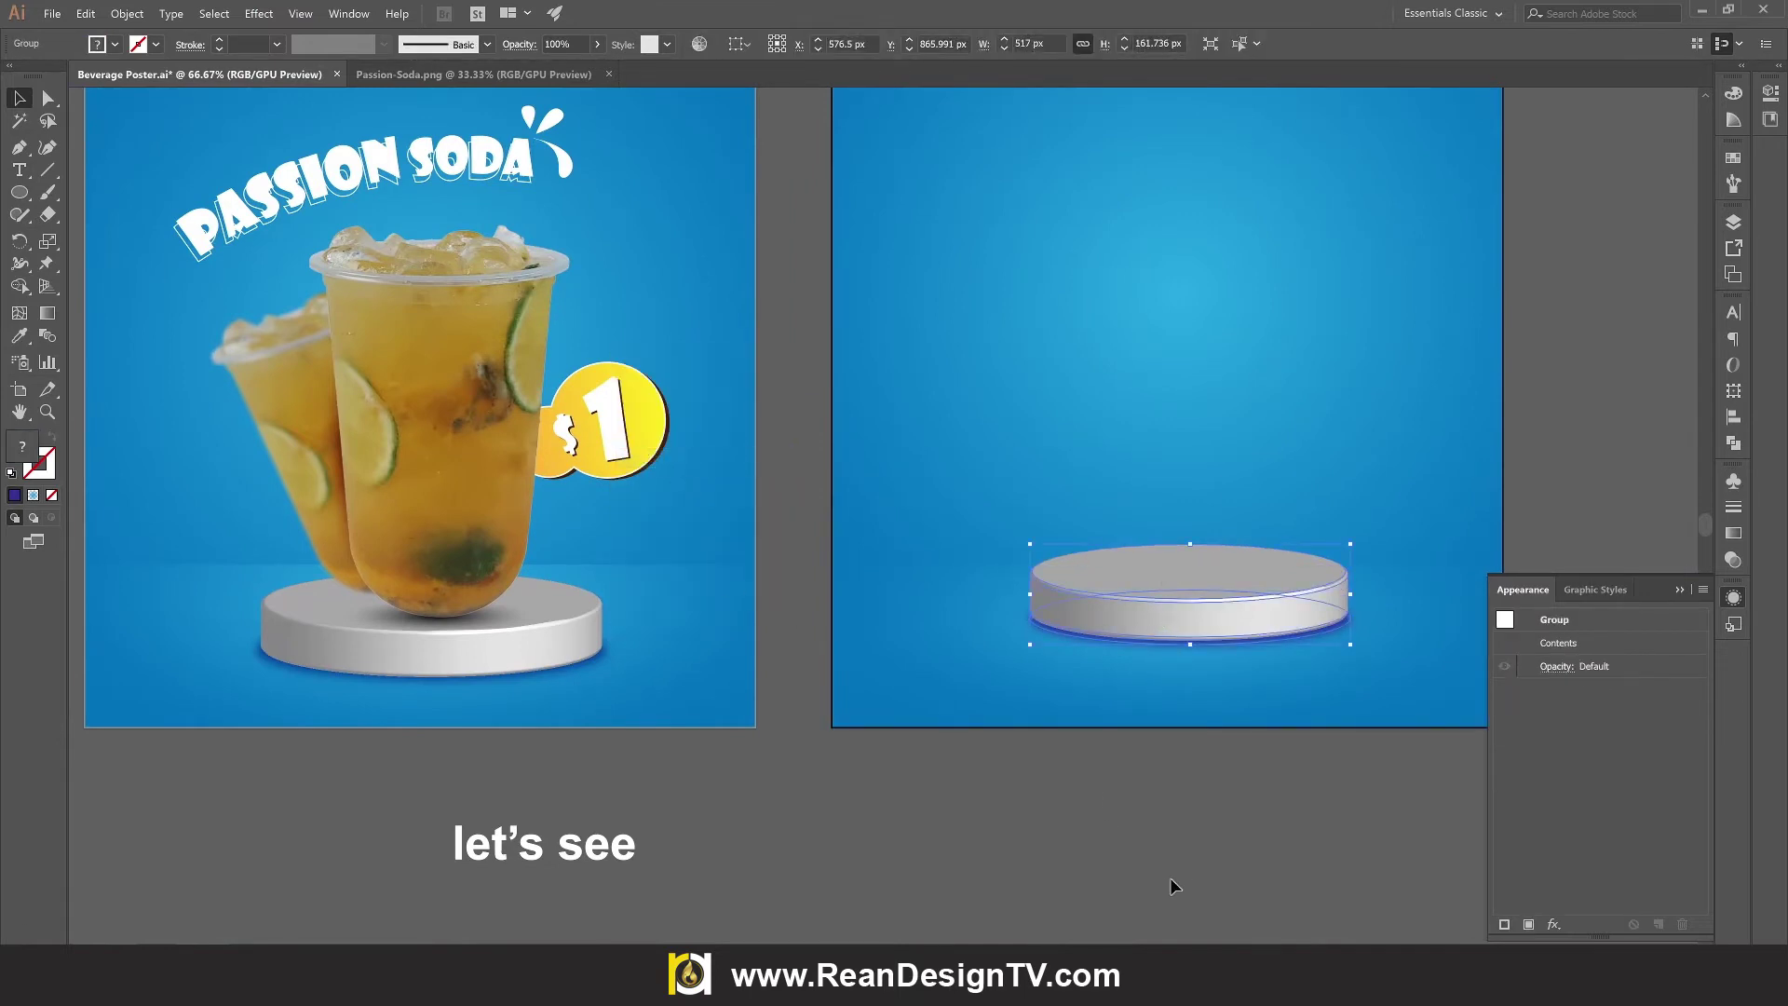
{"action": "left_click", "coordinate": [1170, 882]}
{"action": "left_click", "coordinate": [1231, 613]}
{"action": "left_click_drag", "start_coordinate": [1231, 624], "coordinate": [1231, 651]}
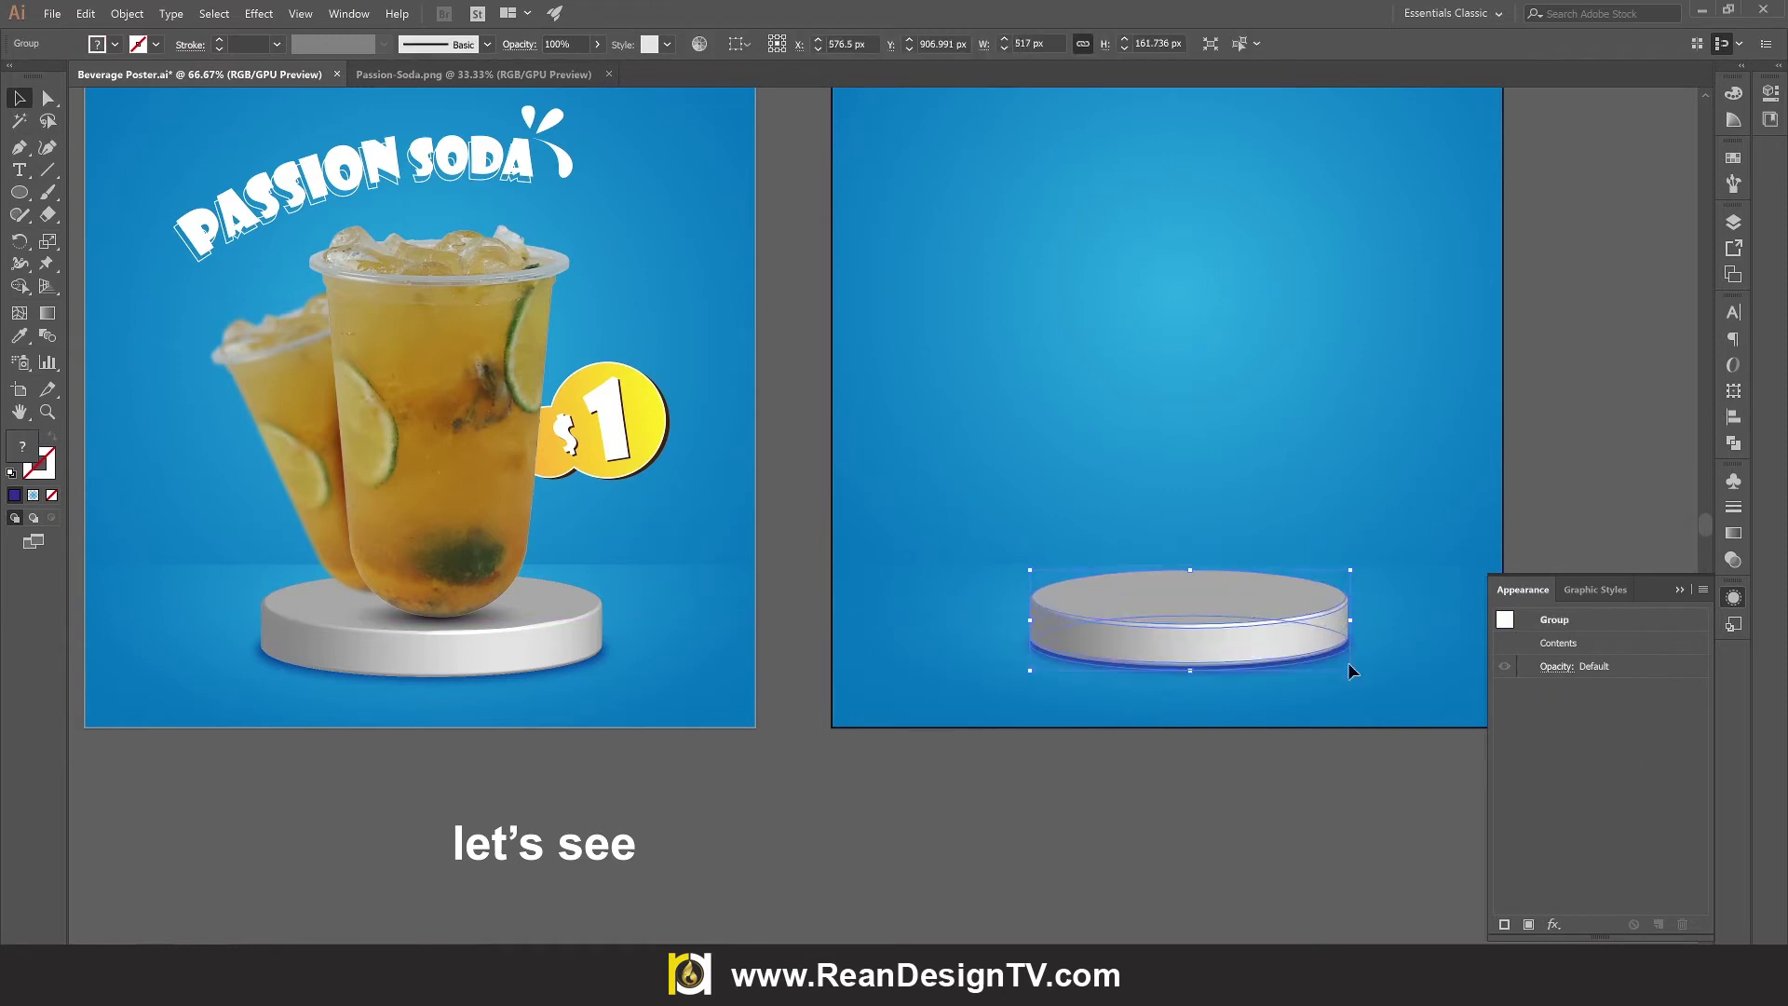
{"action": "left_click_drag", "start_coordinate": [1349, 662], "coordinate": [1375, 678]}
{"action": "scroll", "coordinate": [1237, 841], "scroll_direction": "down", "scroll_amount": 1}
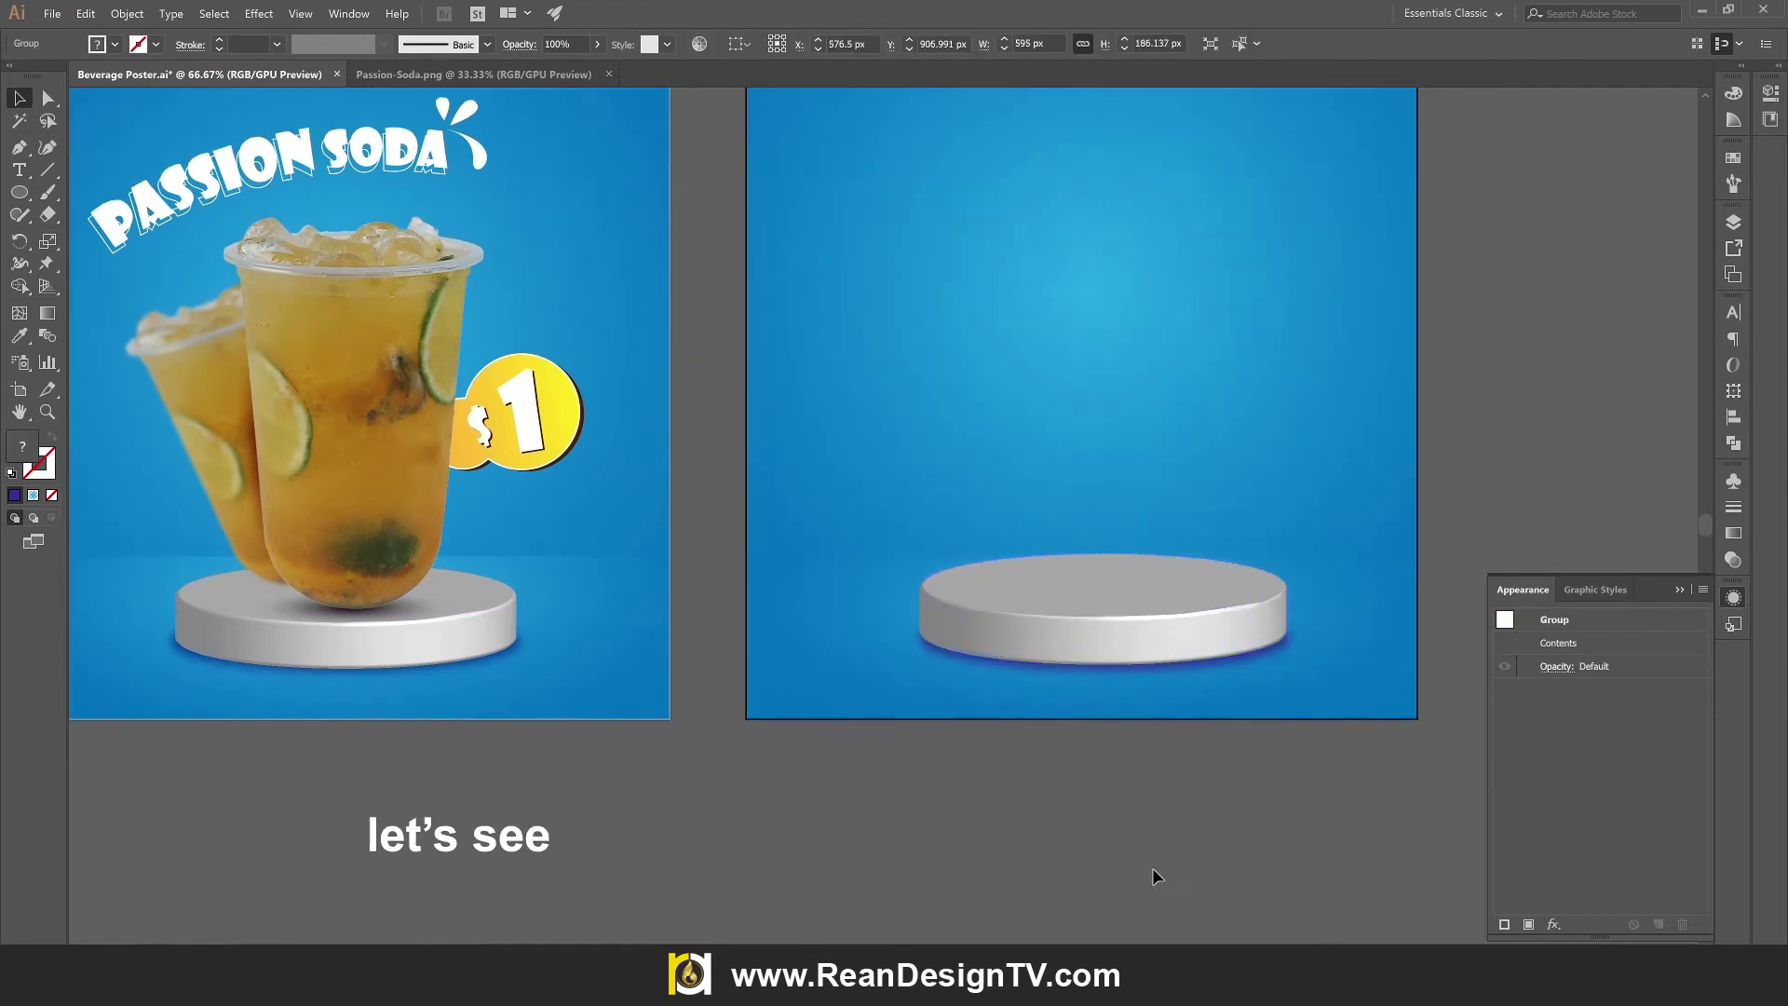
{"action": "left_click", "coordinate": [1155, 872]}
{"action": "scroll", "coordinate": [1045, 872], "scroll_direction": "down", "scroll_amount": 1}
{"action": "scroll", "coordinate": [1033, 874], "scroll_direction": "down", "scroll_amount": 1}
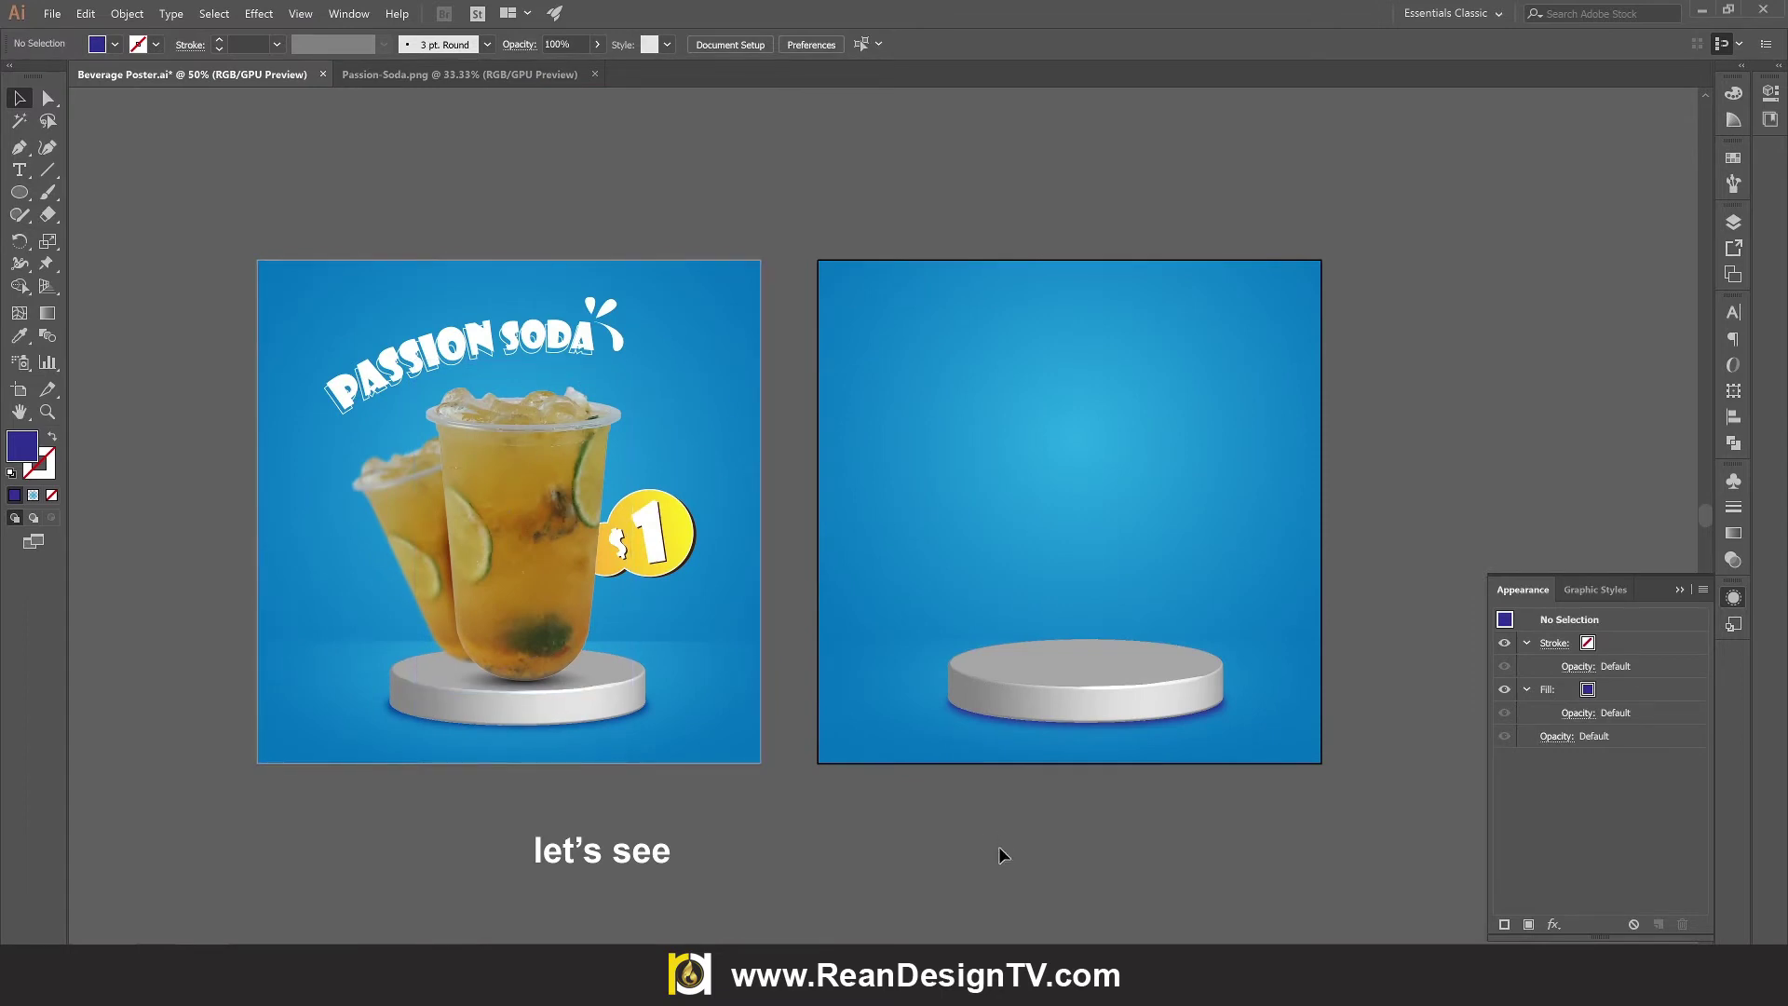
- Bring the drink cup from Passion-Soda.png onto the poster and scale it down
{"action": "left_click", "coordinate": [447, 75]}
{"action": "mouse_move", "coordinate": [771, 378]}
{"action": "left_mouse_down"}
{"action": "mouse_move", "coordinate": [252, 55]}
{"action": "mouse_move", "coordinate": [950, 526]}
{"action": "left_mouse_up"}
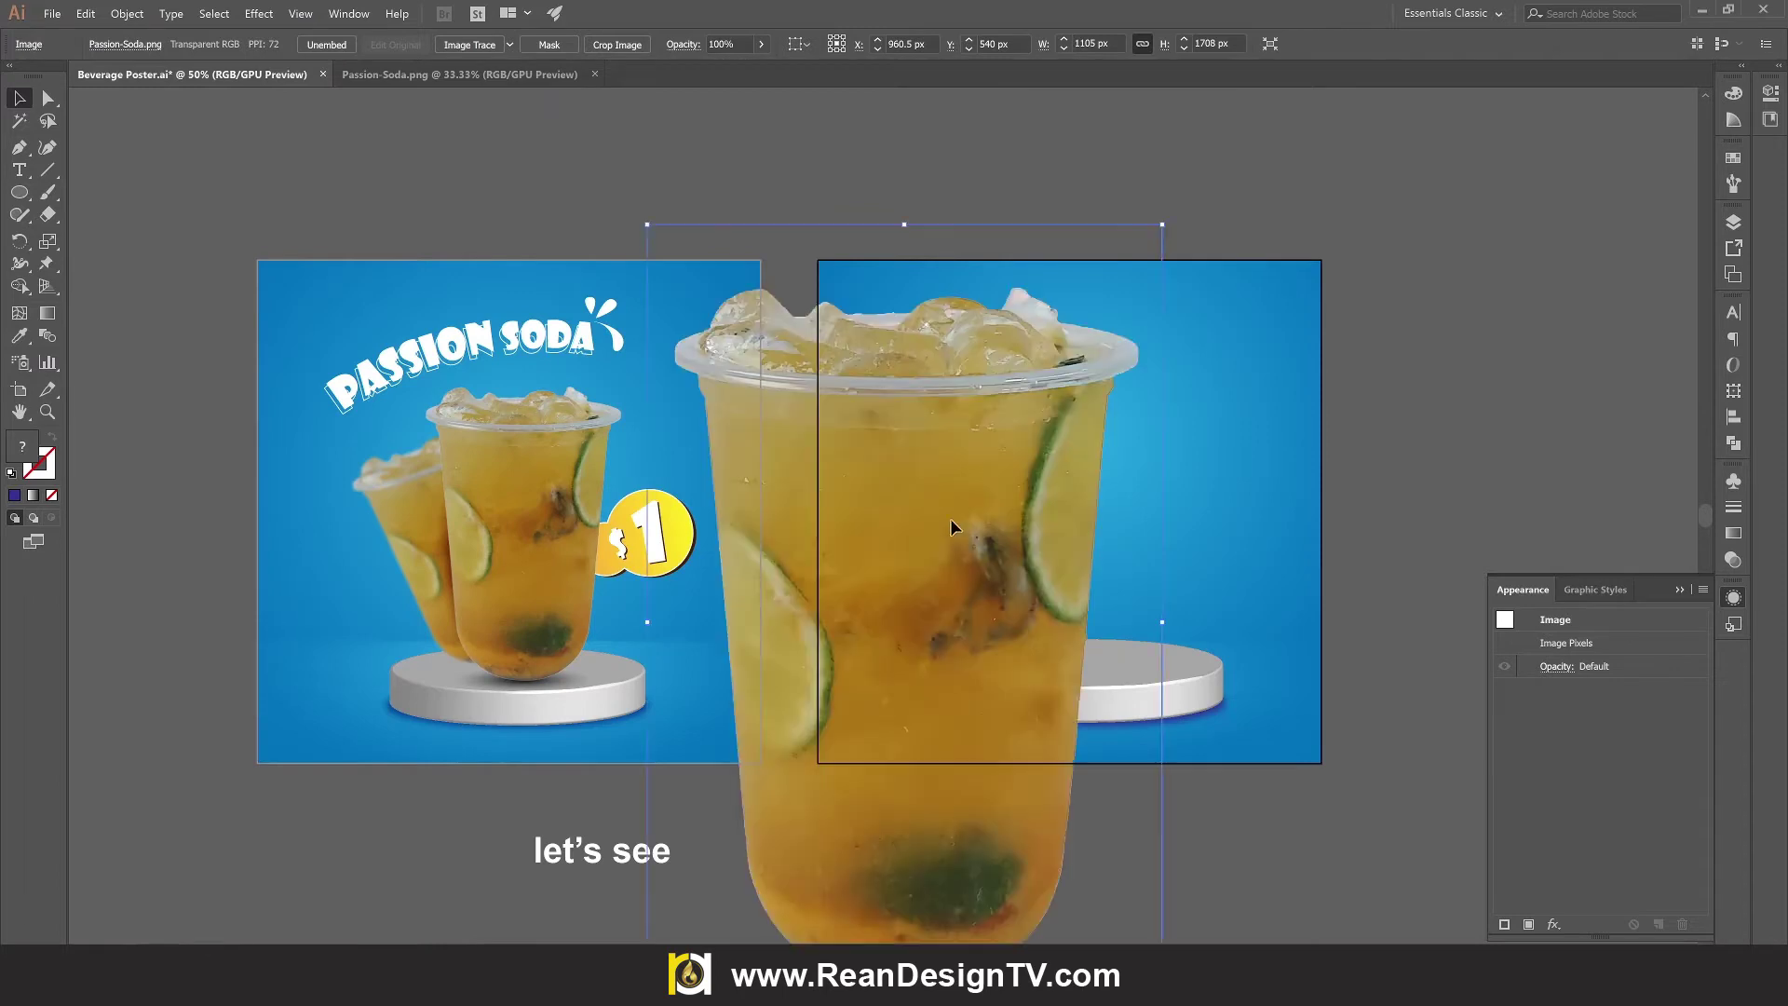
{"action": "left_click_drag", "start_coordinate": [1164, 225], "coordinate": [1015, 452]}
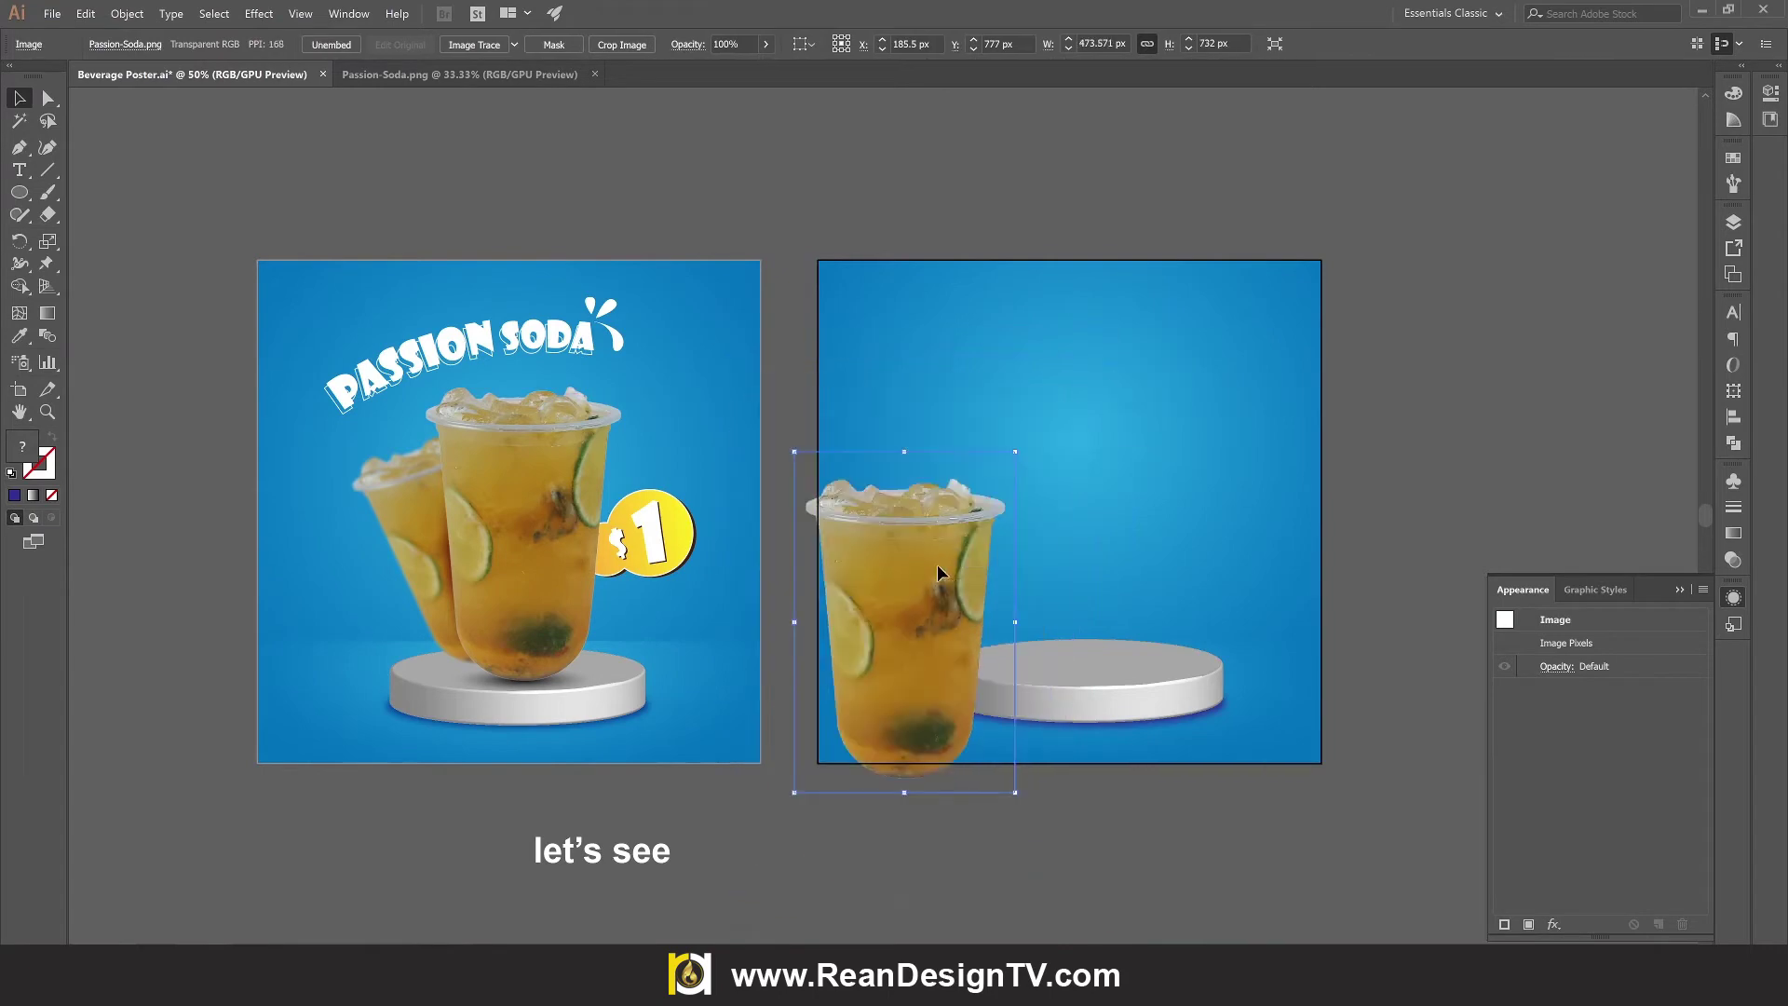
{"action": "mouse_move", "coordinate": [937, 565]}
{"action": "left_mouse_down"}
{"action": "mouse_move", "coordinate": [993, 481]}
{"action": "mouse_move", "coordinate": [969, 504]}
{"action": "left_mouse_up"}
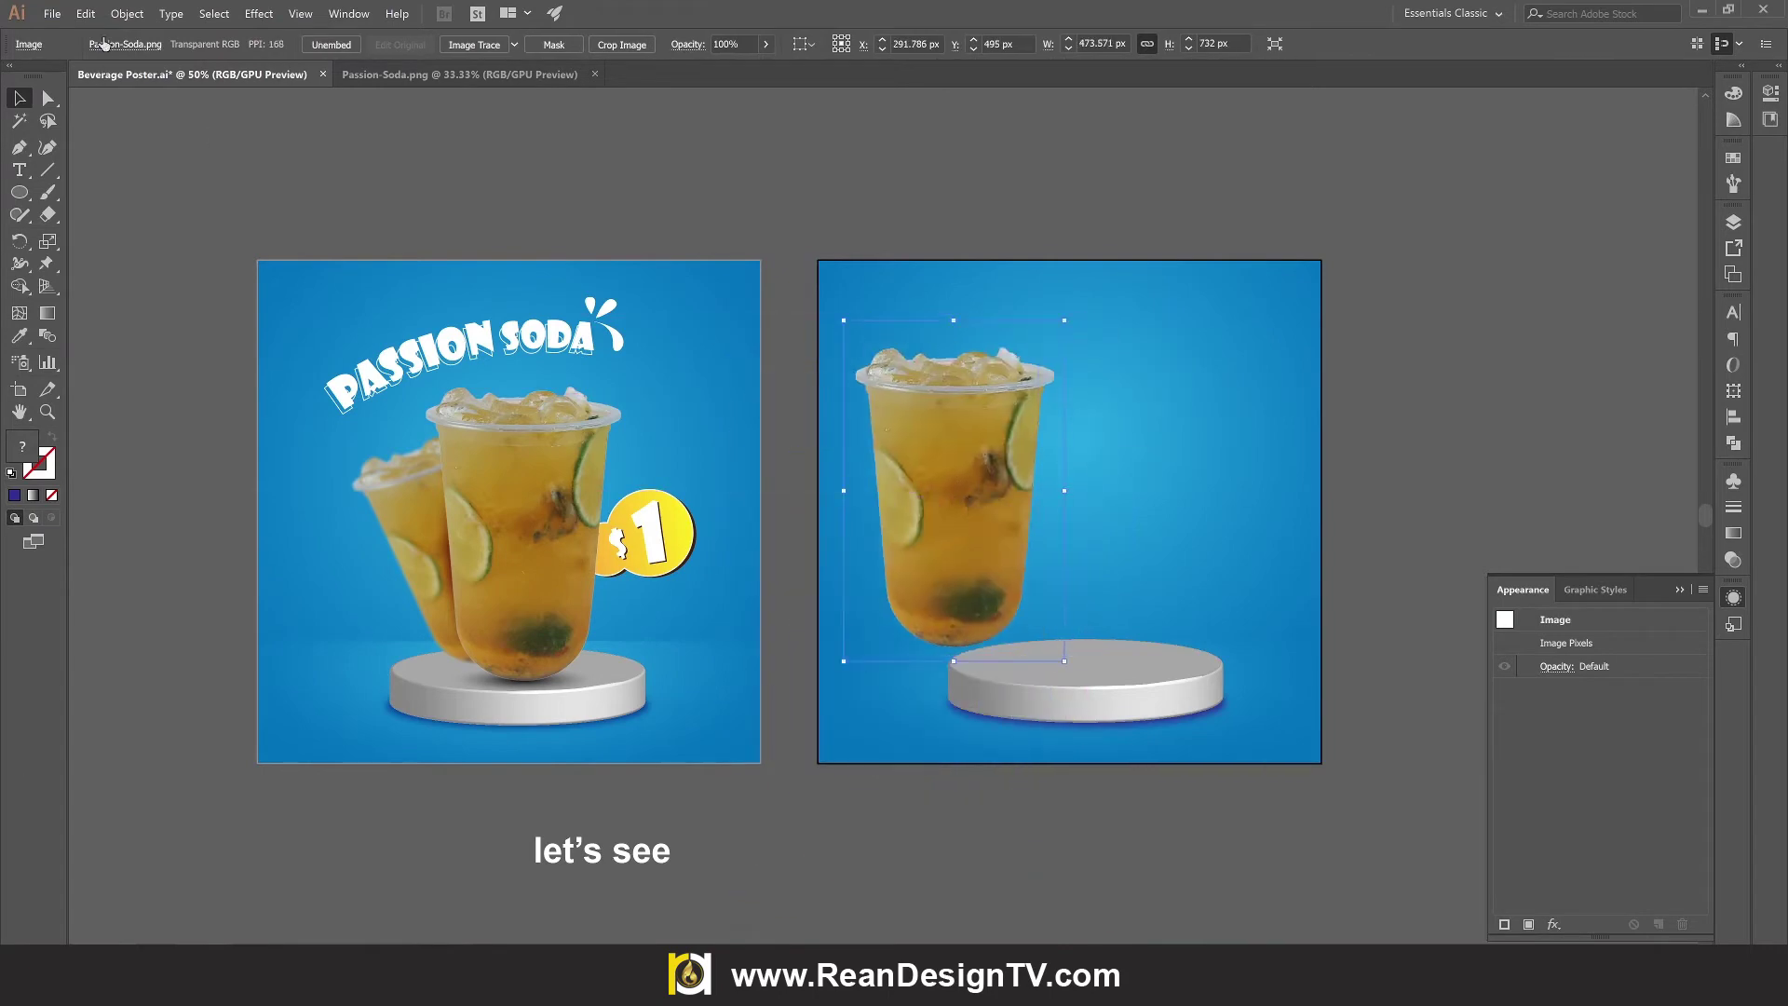
- Paste a second cup, tilt it, and tuck it behind the front cup on the podium
{"action": "left_click", "coordinate": [85, 14]}
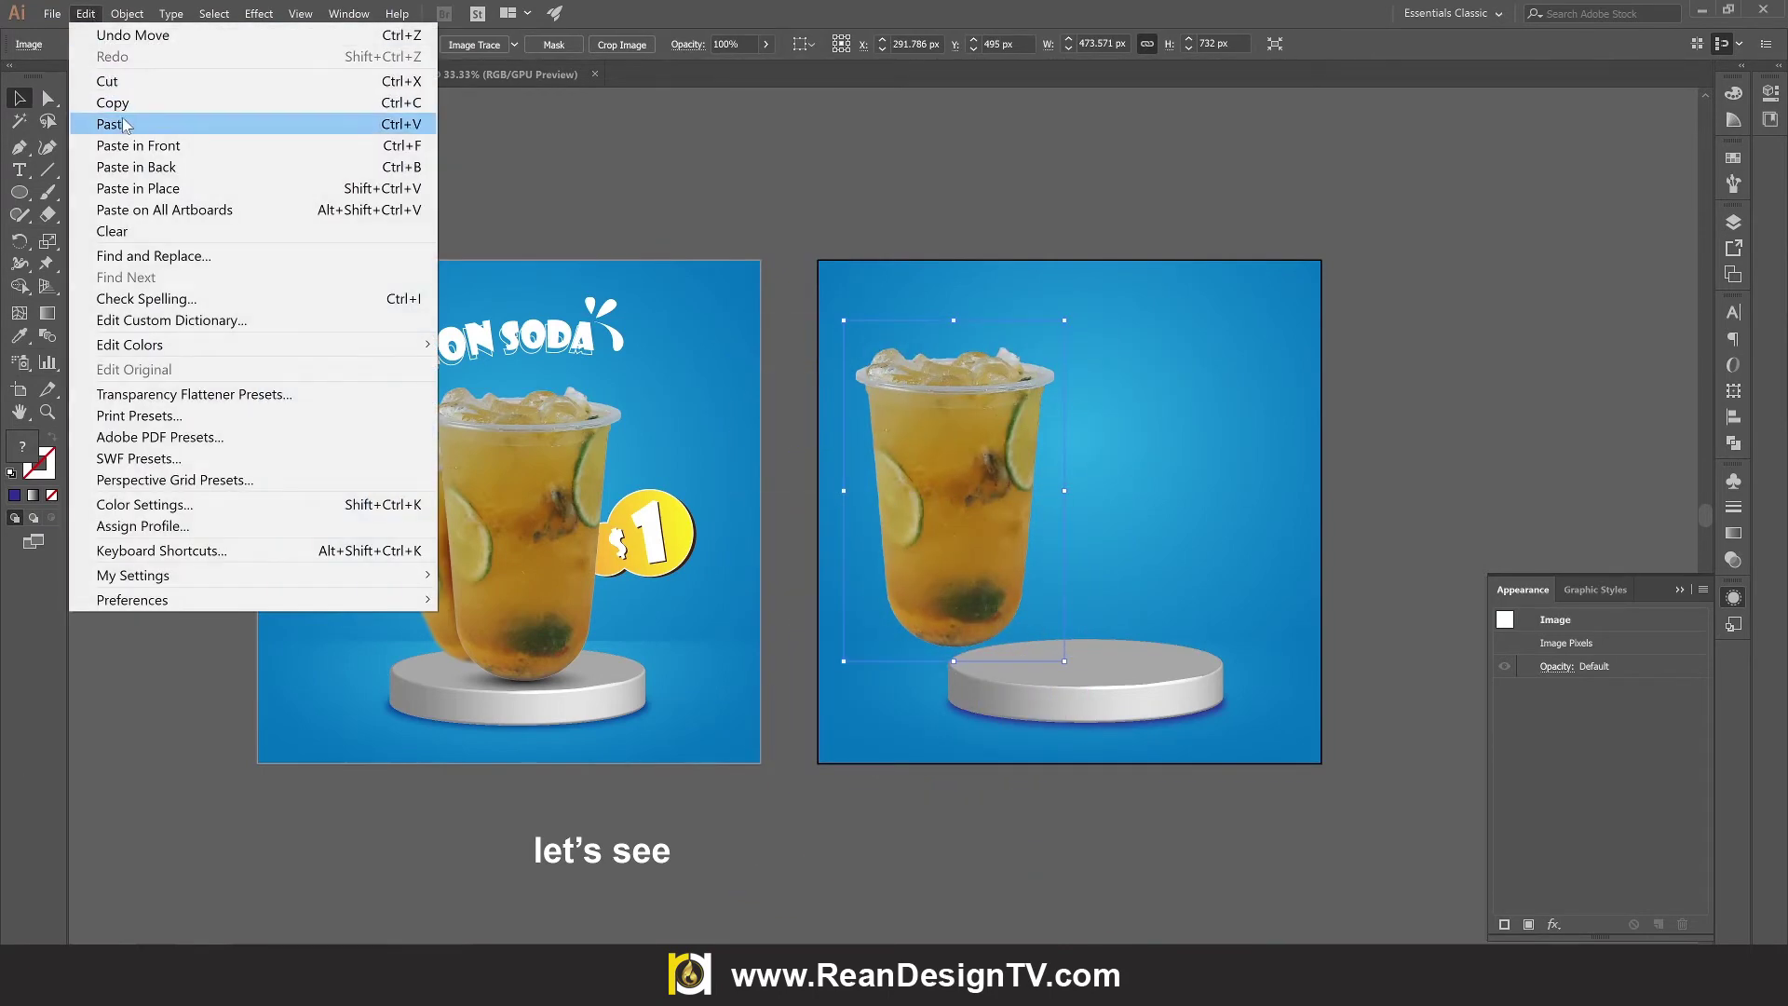
{"action": "left_click", "coordinate": [125, 124]}
{"action": "left_click_drag", "start_coordinate": [991, 475], "coordinate": [1082, 533]}
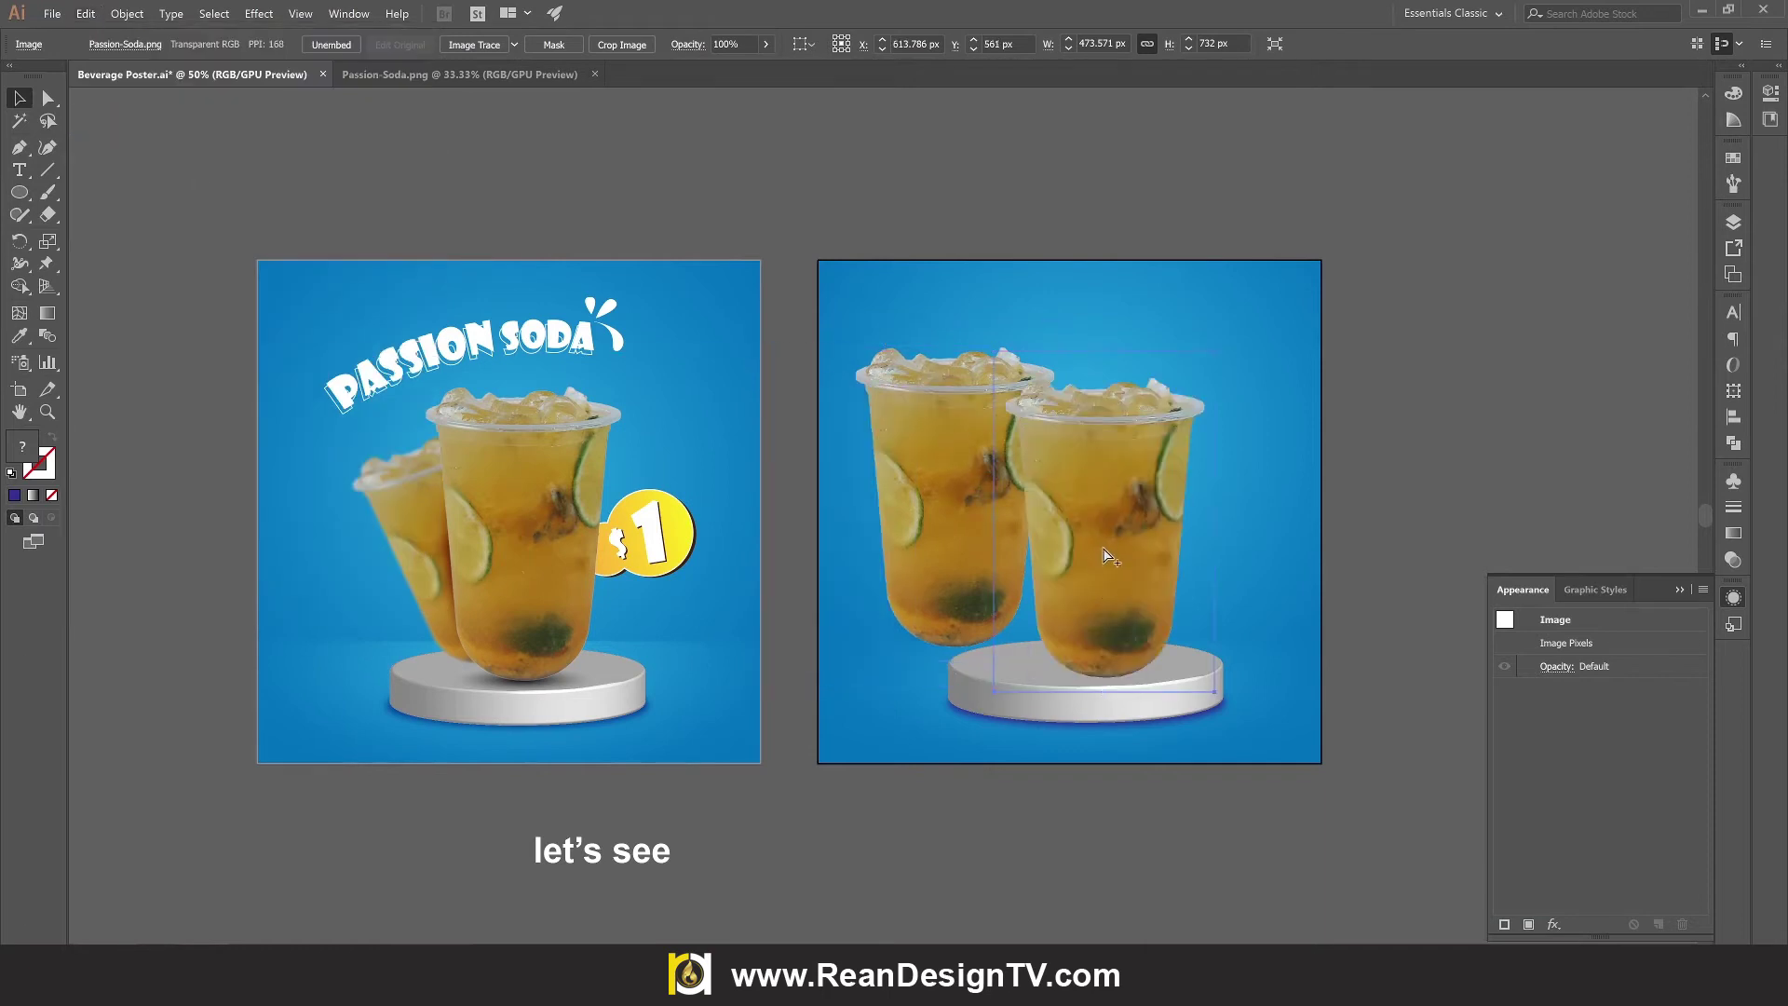
{"action": "scroll", "coordinate": [1106, 551], "scroll_direction": "up", "scroll_amount": 1}
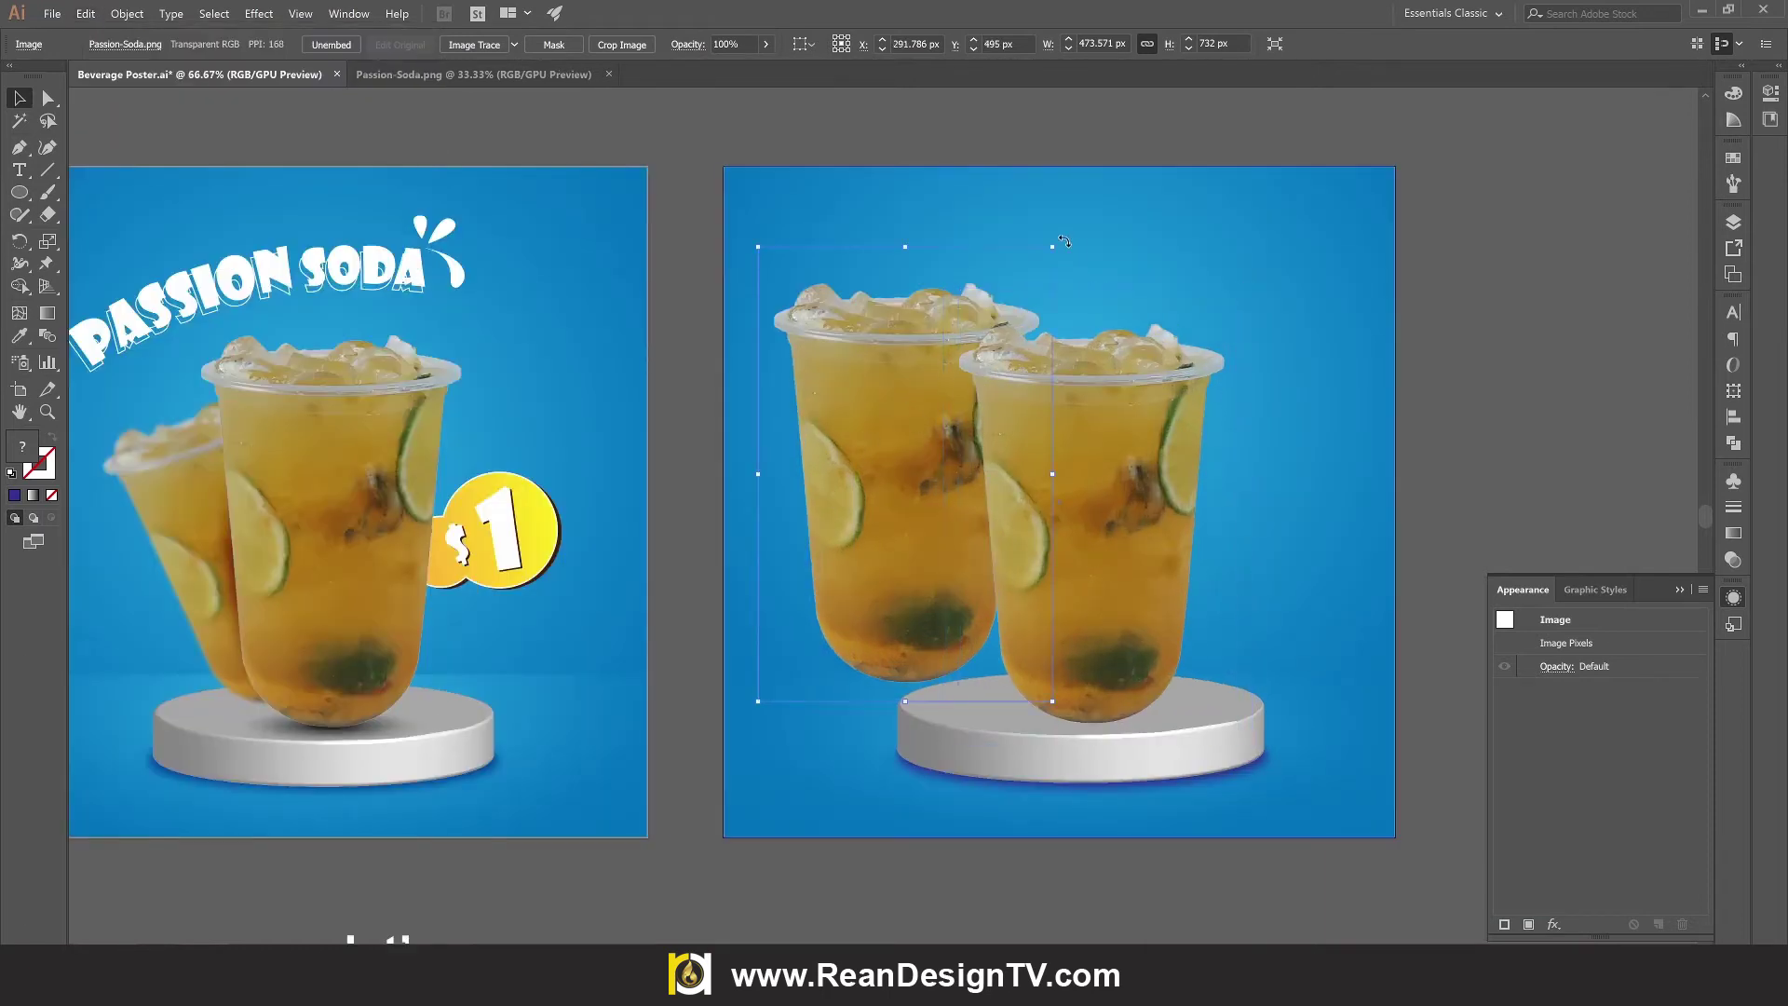
{"action": "mouse_move", "coordinate": [1053, 248]}
{"action": "left_mouse_down"}
{"action": "mouse_move", "coordinate": [959, 254]}
{"action": "mouse_move", "coordinate": [952, 331]}
{"action": "left_mouse_up"}
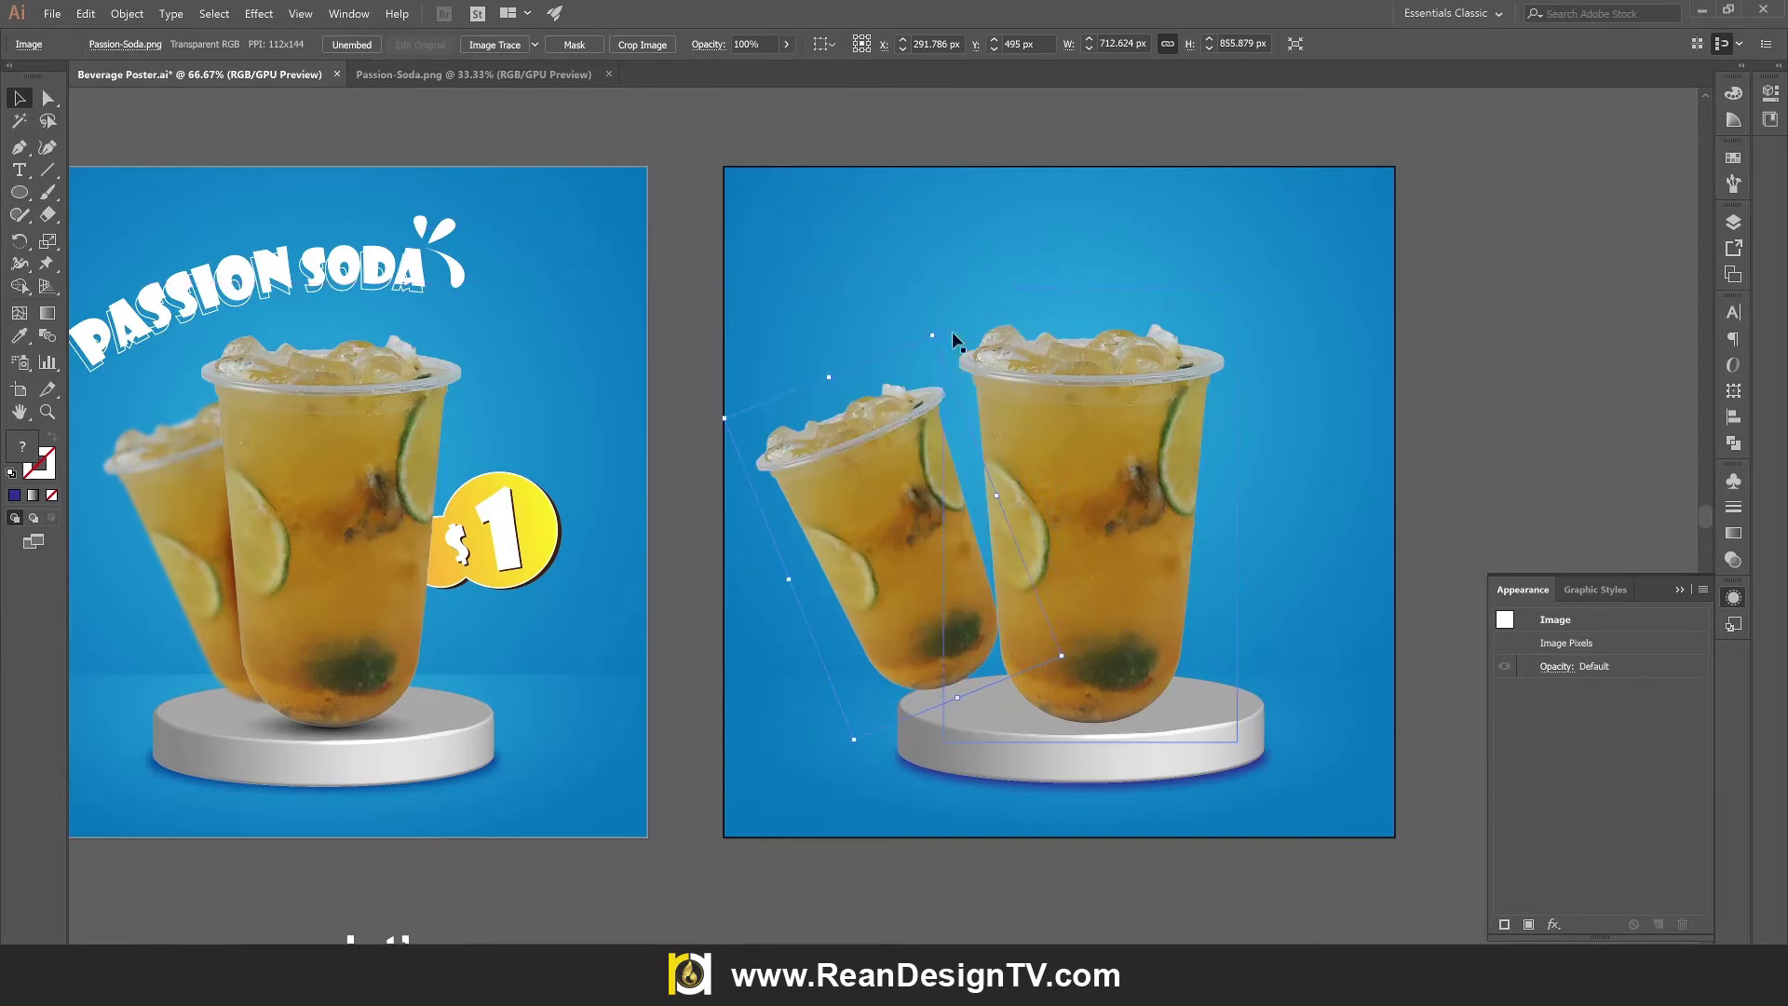
{"action": "mouse_move", "coordinate": [894, 512]}
{"action": "left_mouse_down"}
{"action": "mouse_move", "coordinate": [930, 528]}
{"action": "mouse_move", "coordinate": [943, 564]}
{"action": "left_mouse_up"}
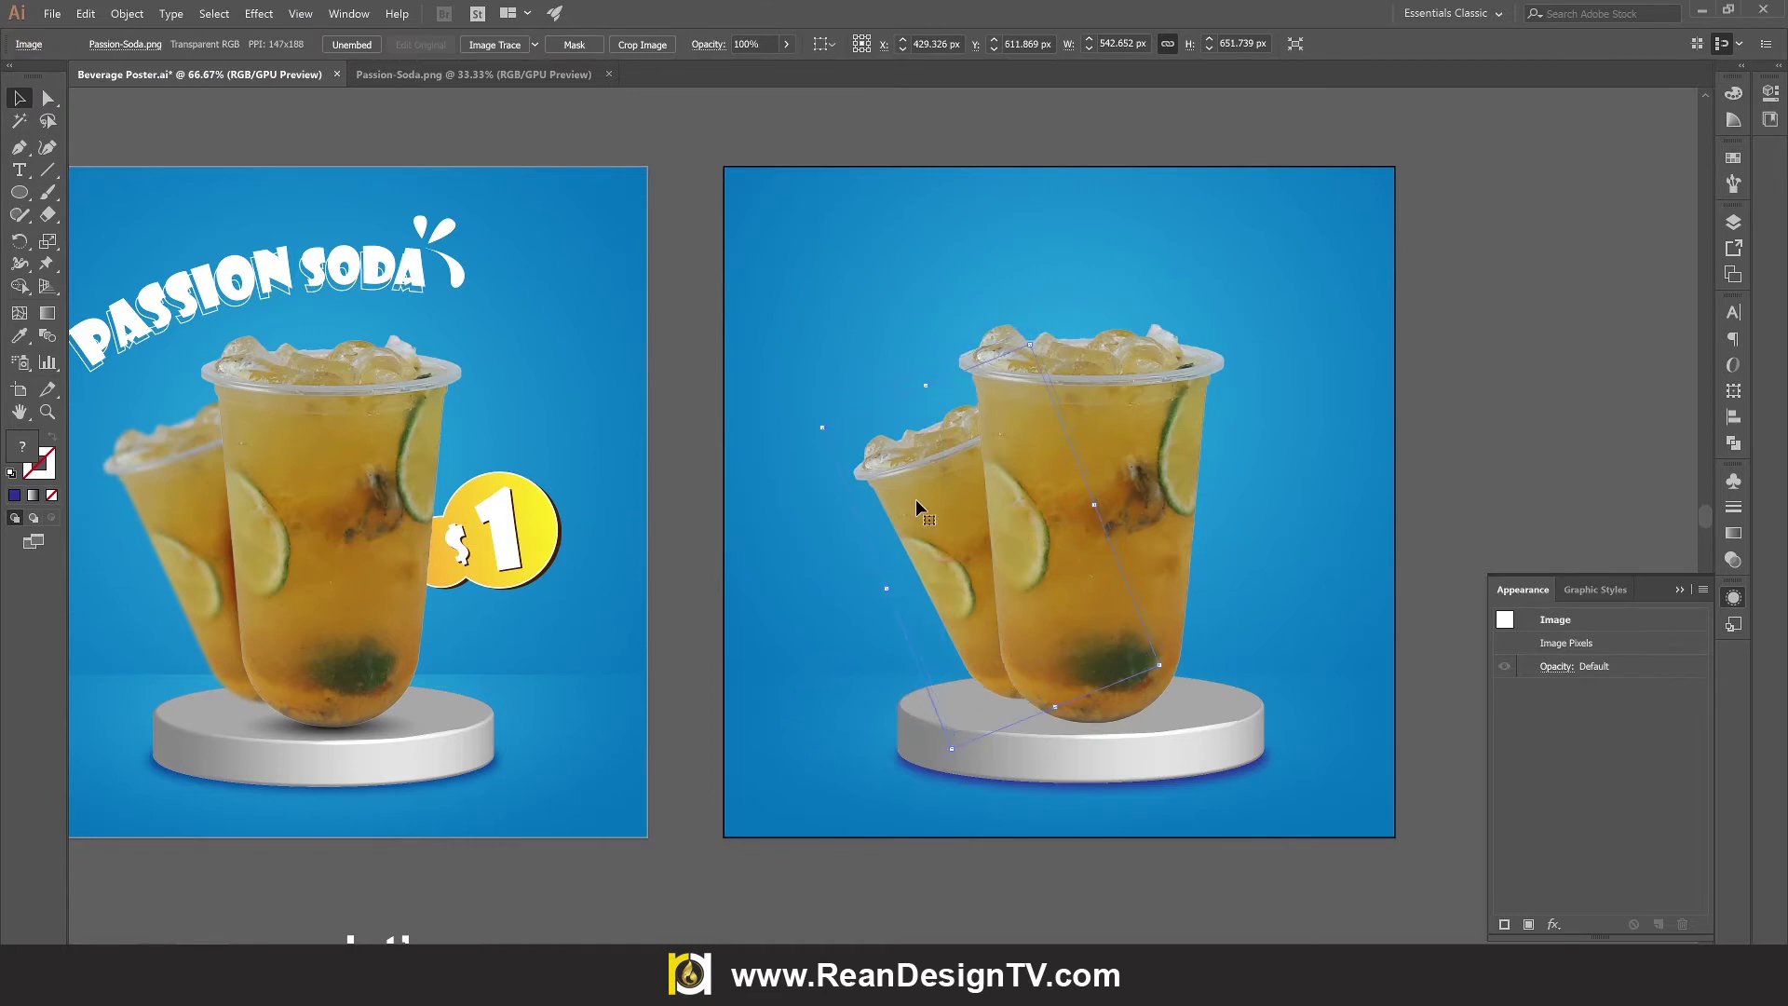
- Soften the tilted rear cup with an 8.1-pixel Gaussian blur and deselect it
{"action": "left_click", "coordinate": [259, 14]}
{"action": "mouse_move", "coordinate": [277, 452]}
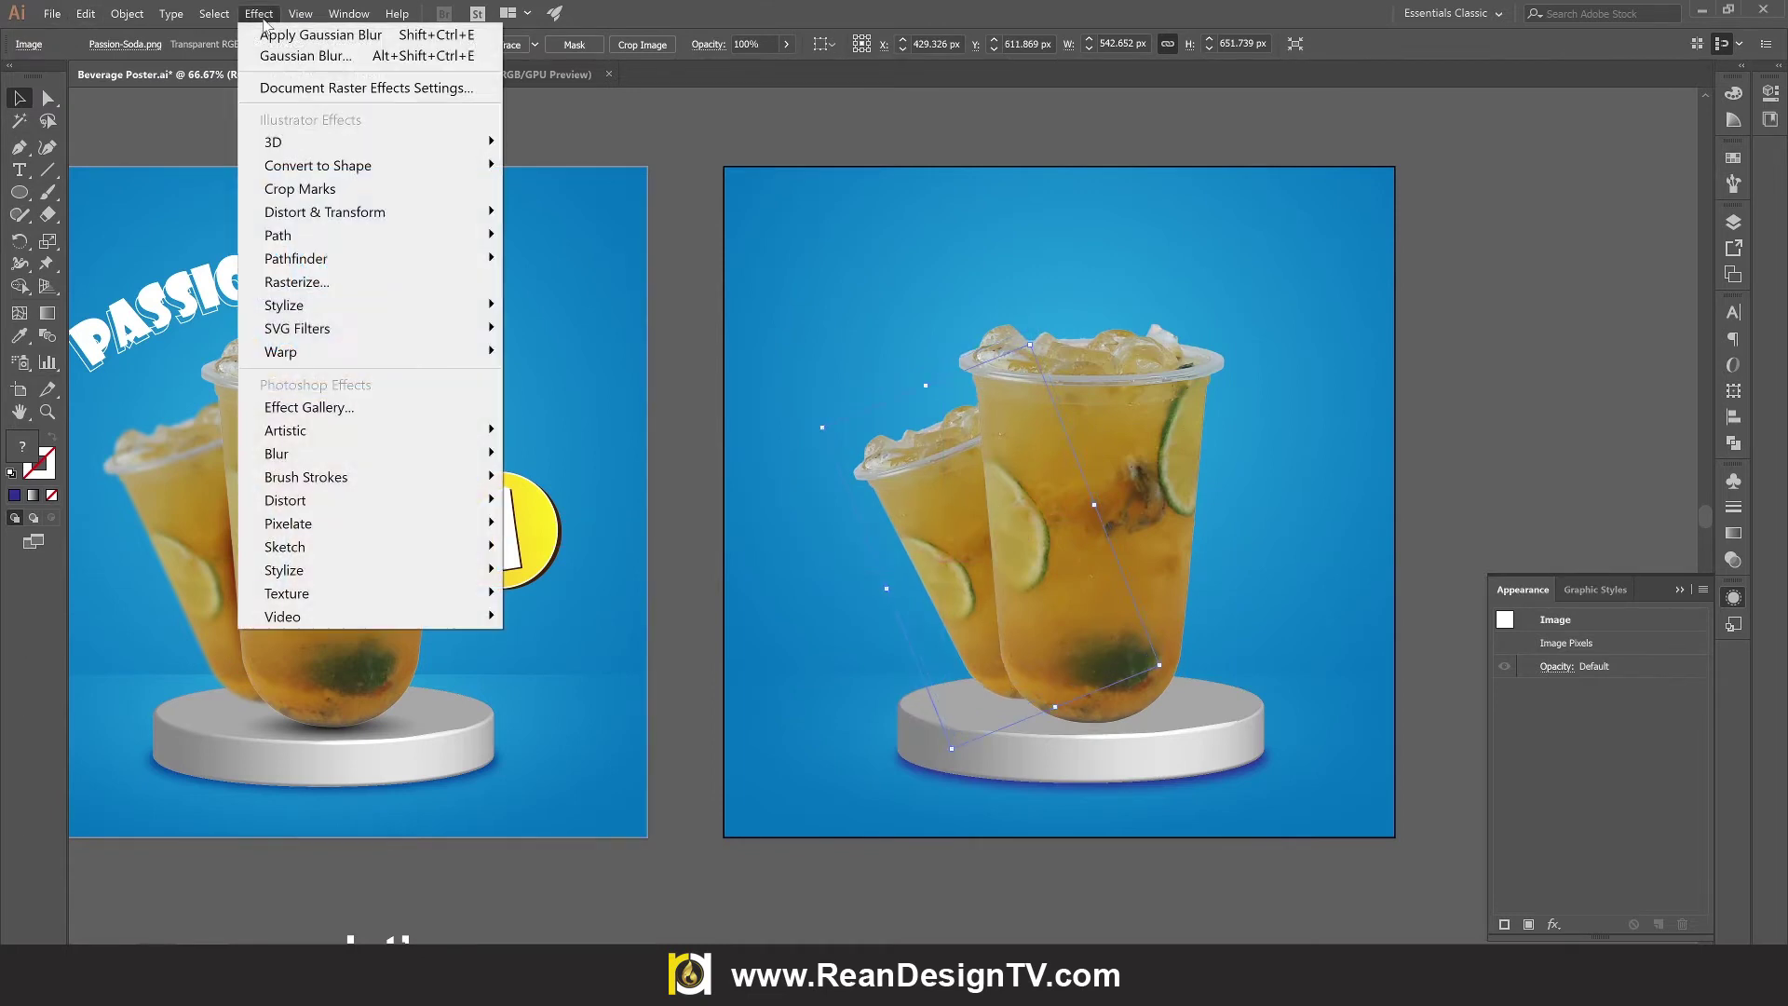
{"action": "left_click", "coordinate": [551, 453]}
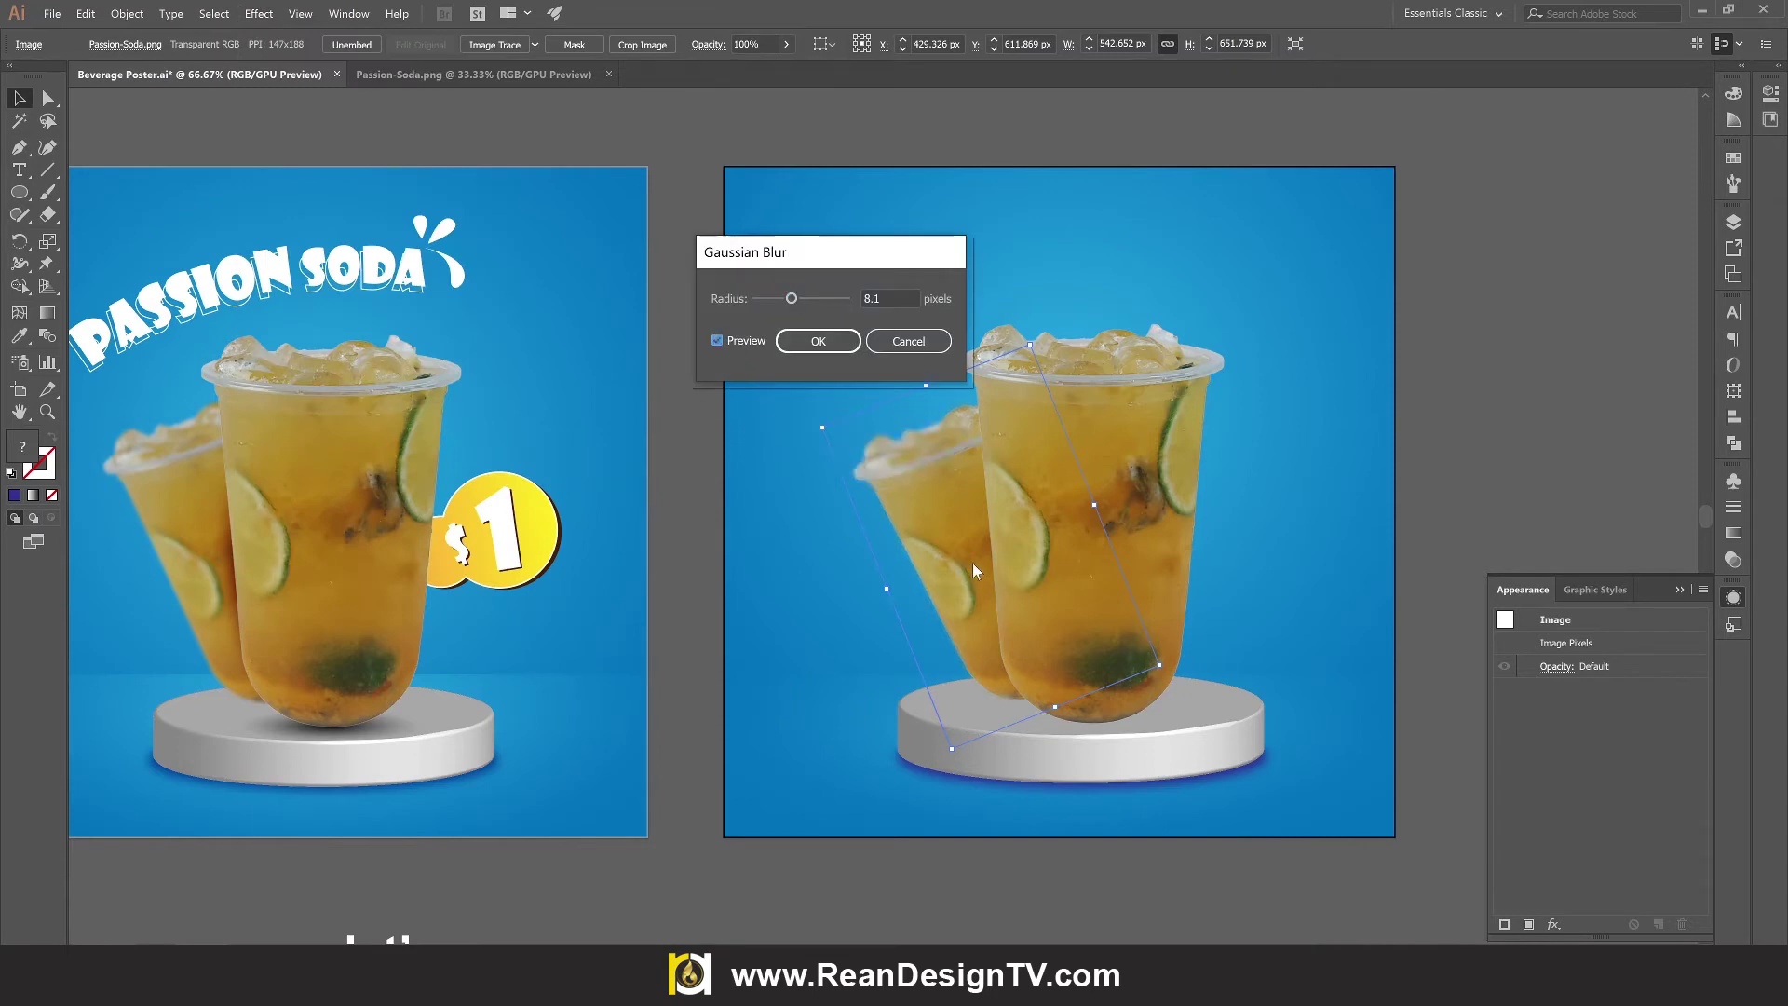
{"action": "left_click", "coordinate": [824, 345]}
{"action": "scroll", "coordinate": [1099, 429], "scroll_direction": "down", "scroll_amount": 3}
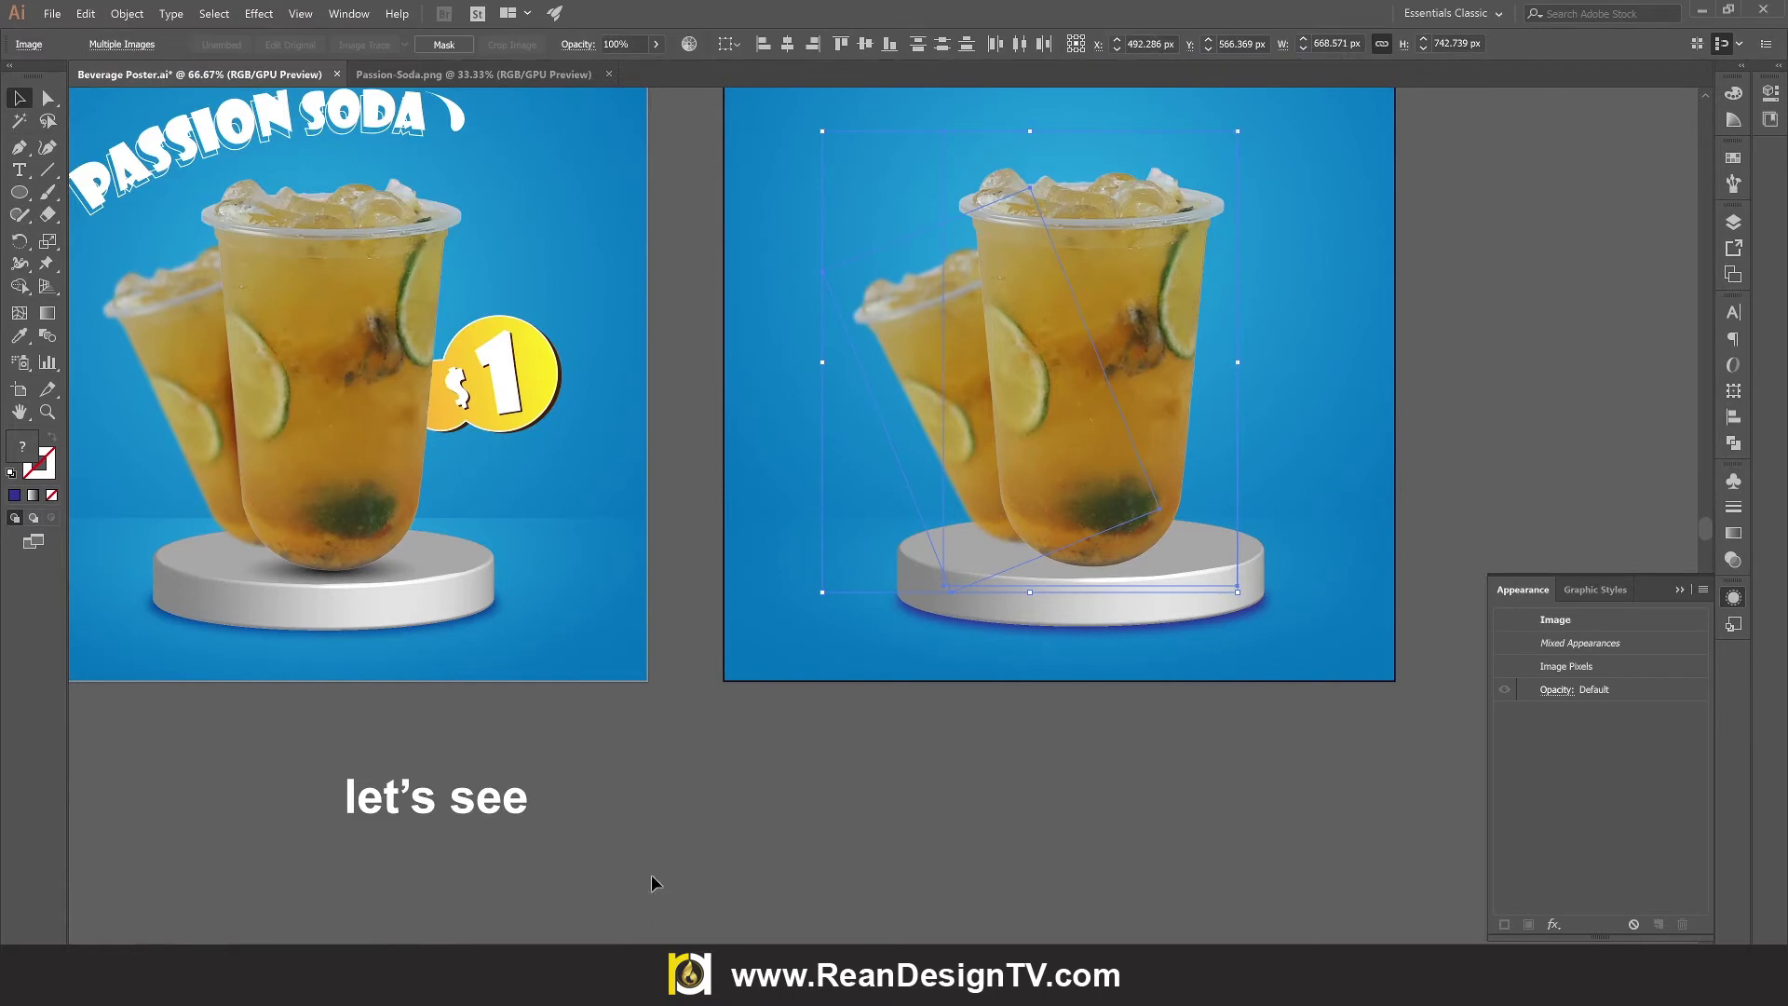
{"action": "left_click", "coordinate": [403, 806]}
- Change the pasteboard note to read 'Hold Shift to Multi selection object'
{"action": "double_click", "coordinate": [409, 801]}
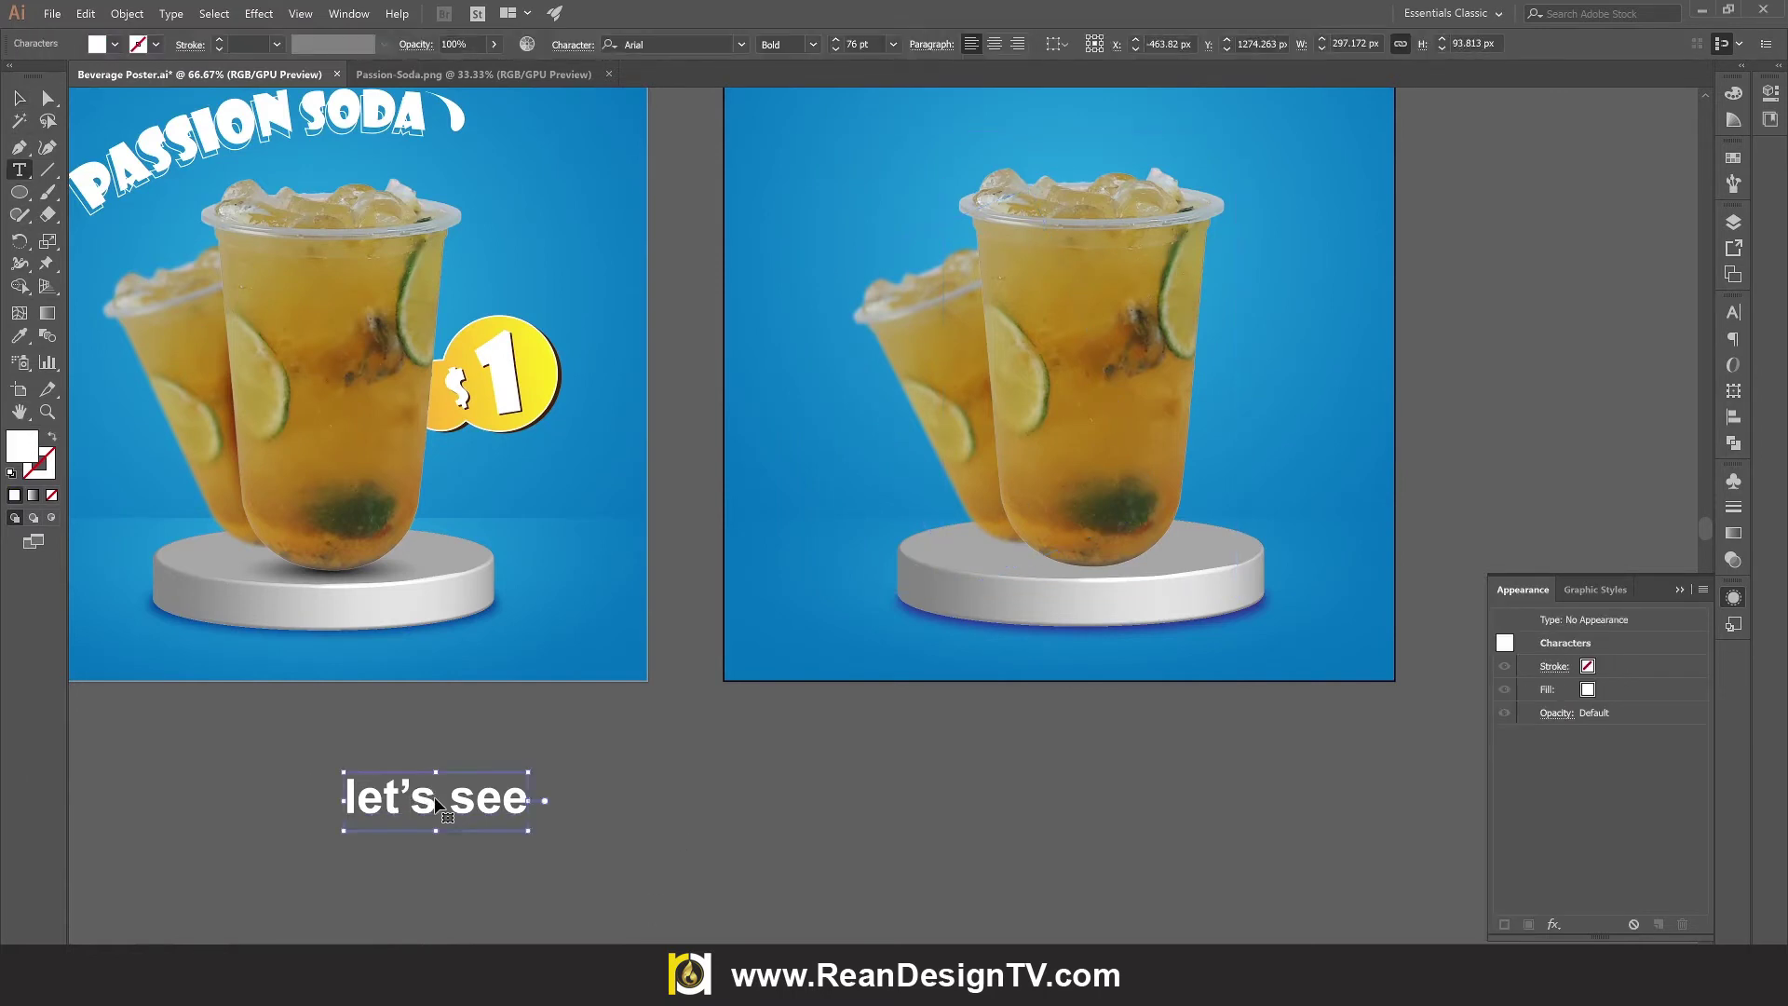
{"action": "key", "text": "ctrl+a"}
{"action": "type", "text": "Hold S"}
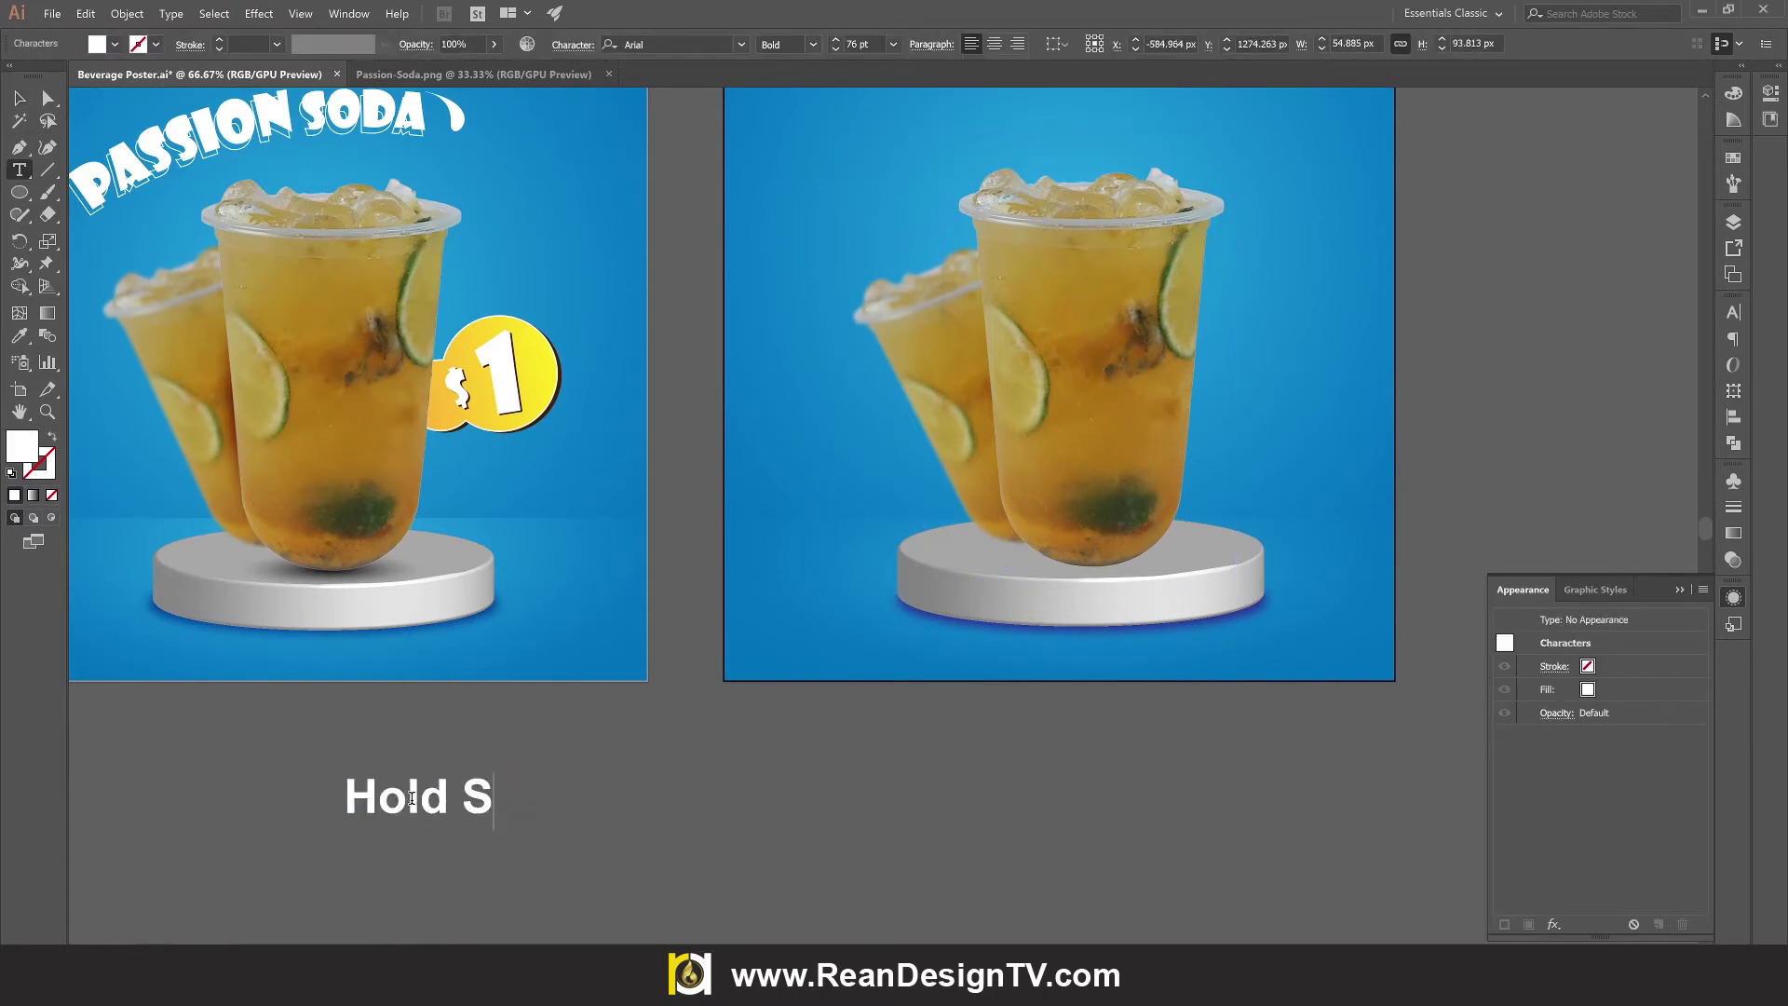
{"action": "type", "text": "hift to"}
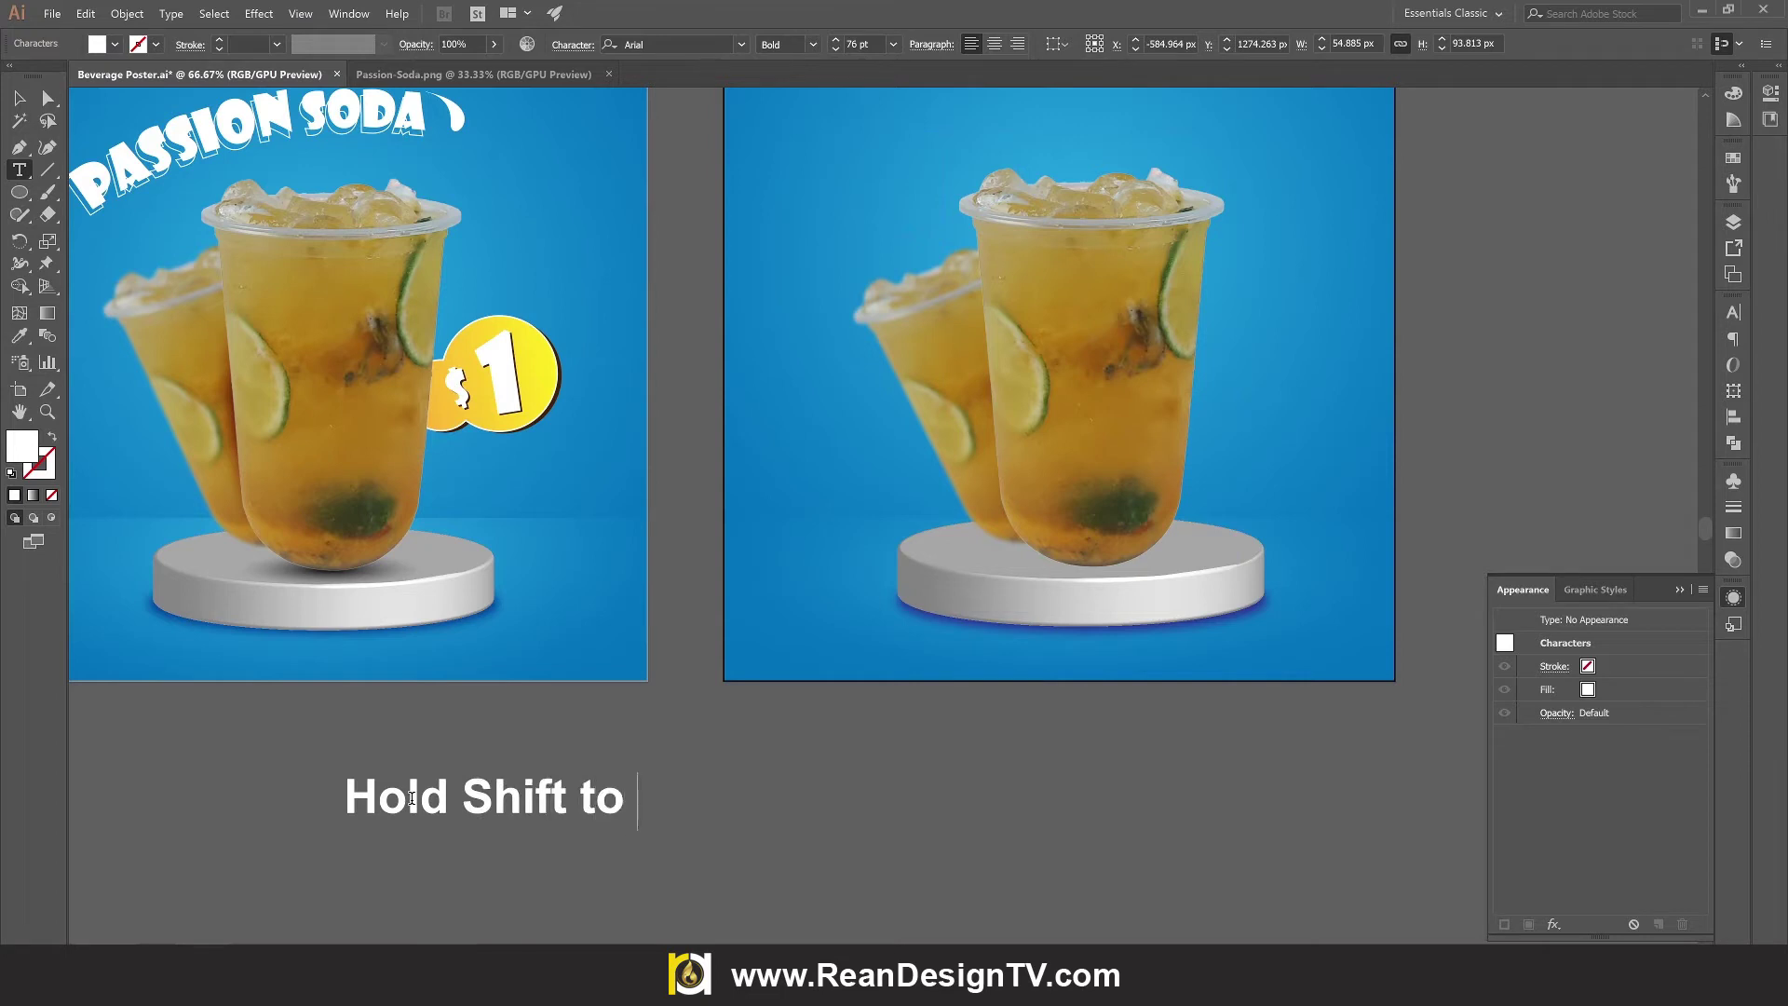
{"action": "type", "text": "Mu"}
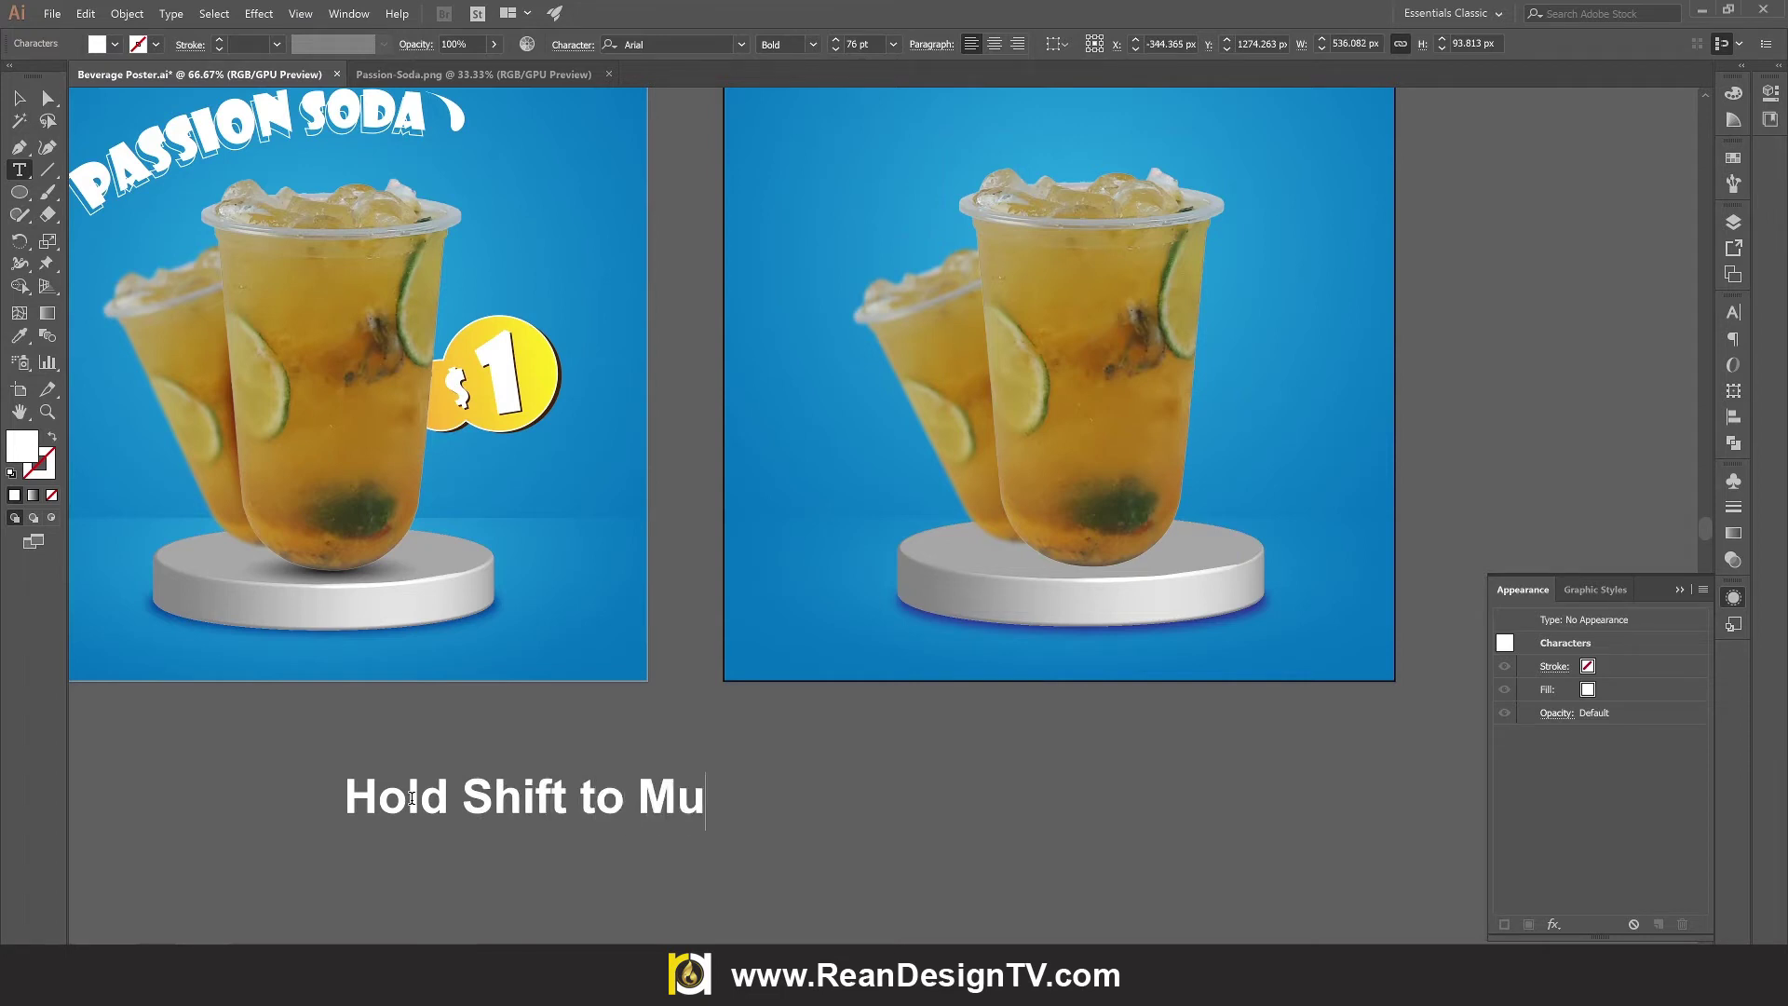
{"action": "type", "text": "lti selec"}
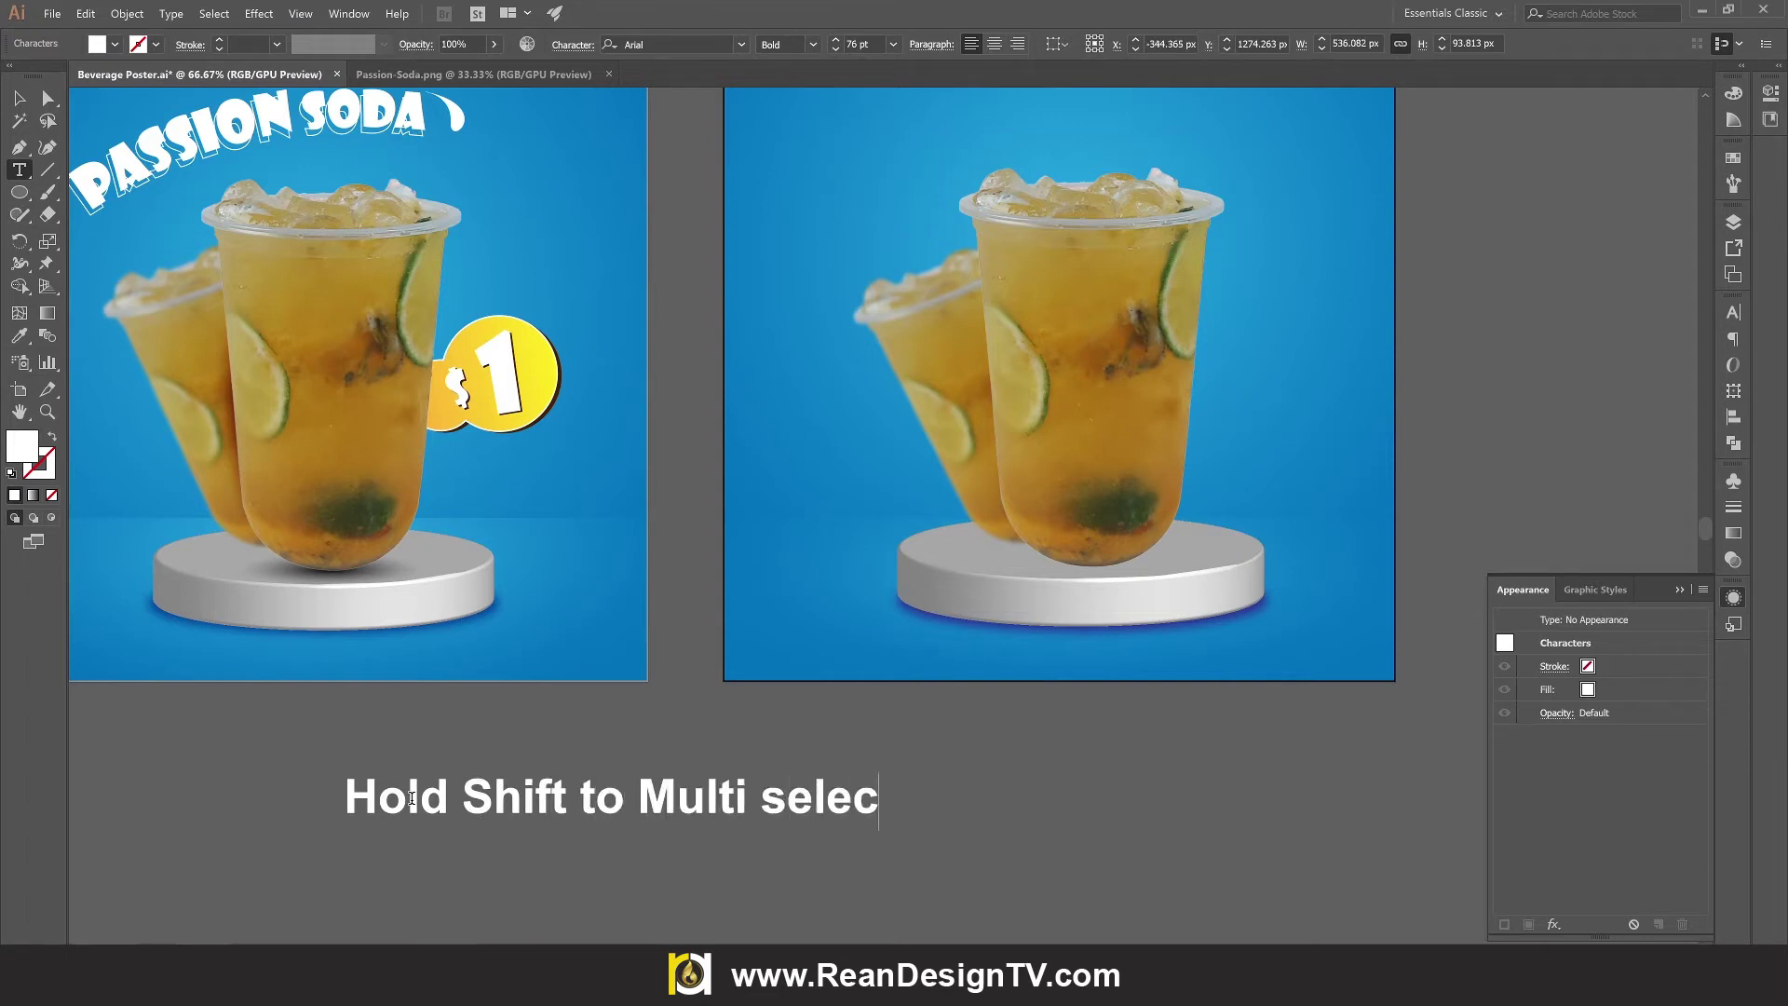
{"action": "type", "text": "tion object"}
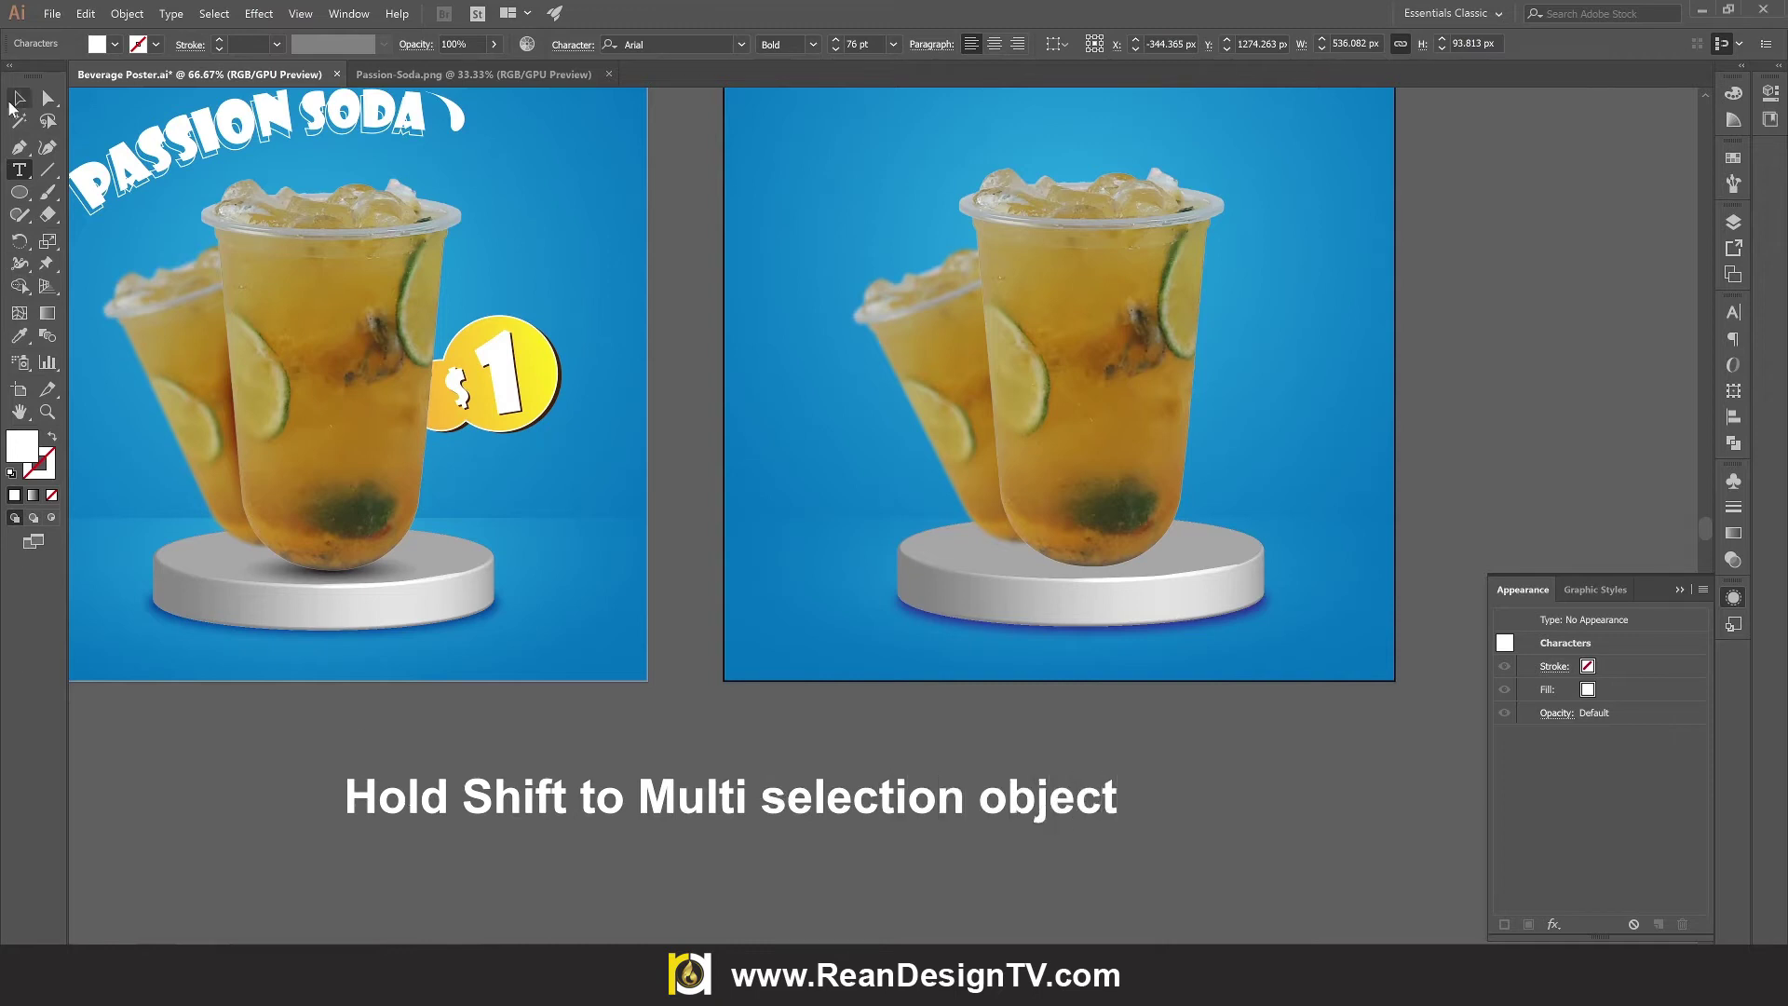
{"action": "left_click", "coordinate": [11, 110]}
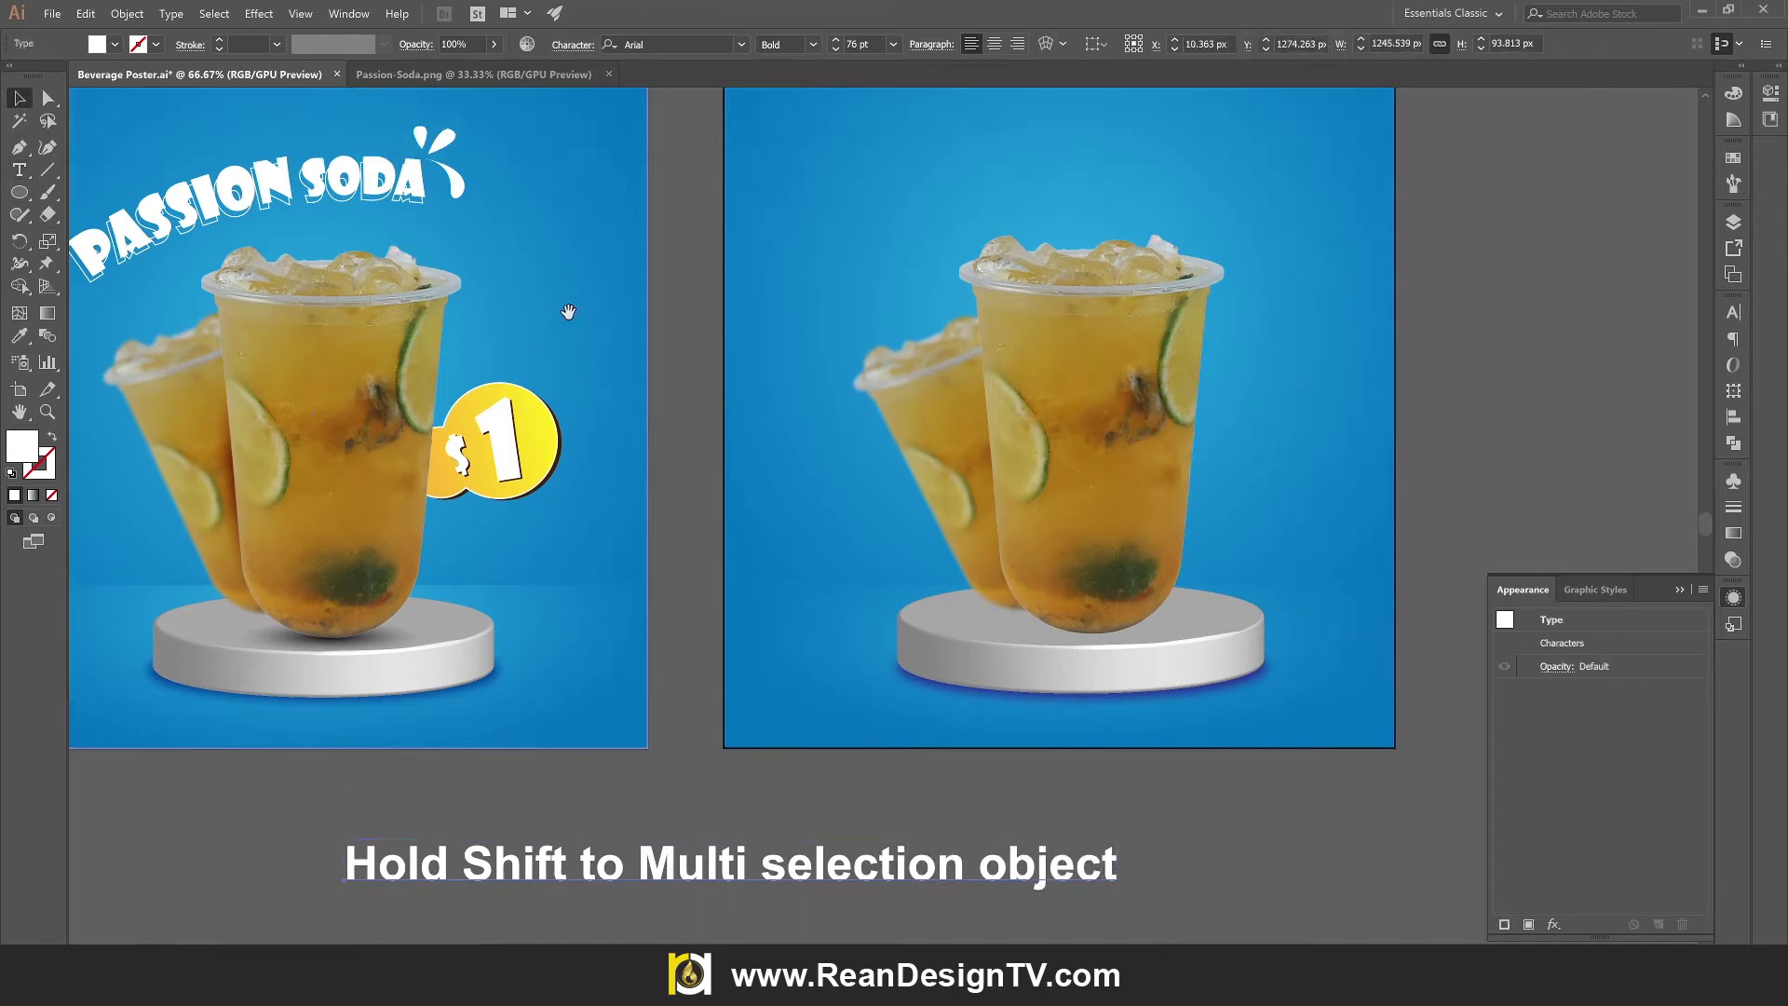
- Shift-select both cup images and group them with Object > Group
{"action": "left_click", "coordinate": [1009, 369]}
{"action": "left_click", "coordinate": [1222, 389], "text": "shift"}
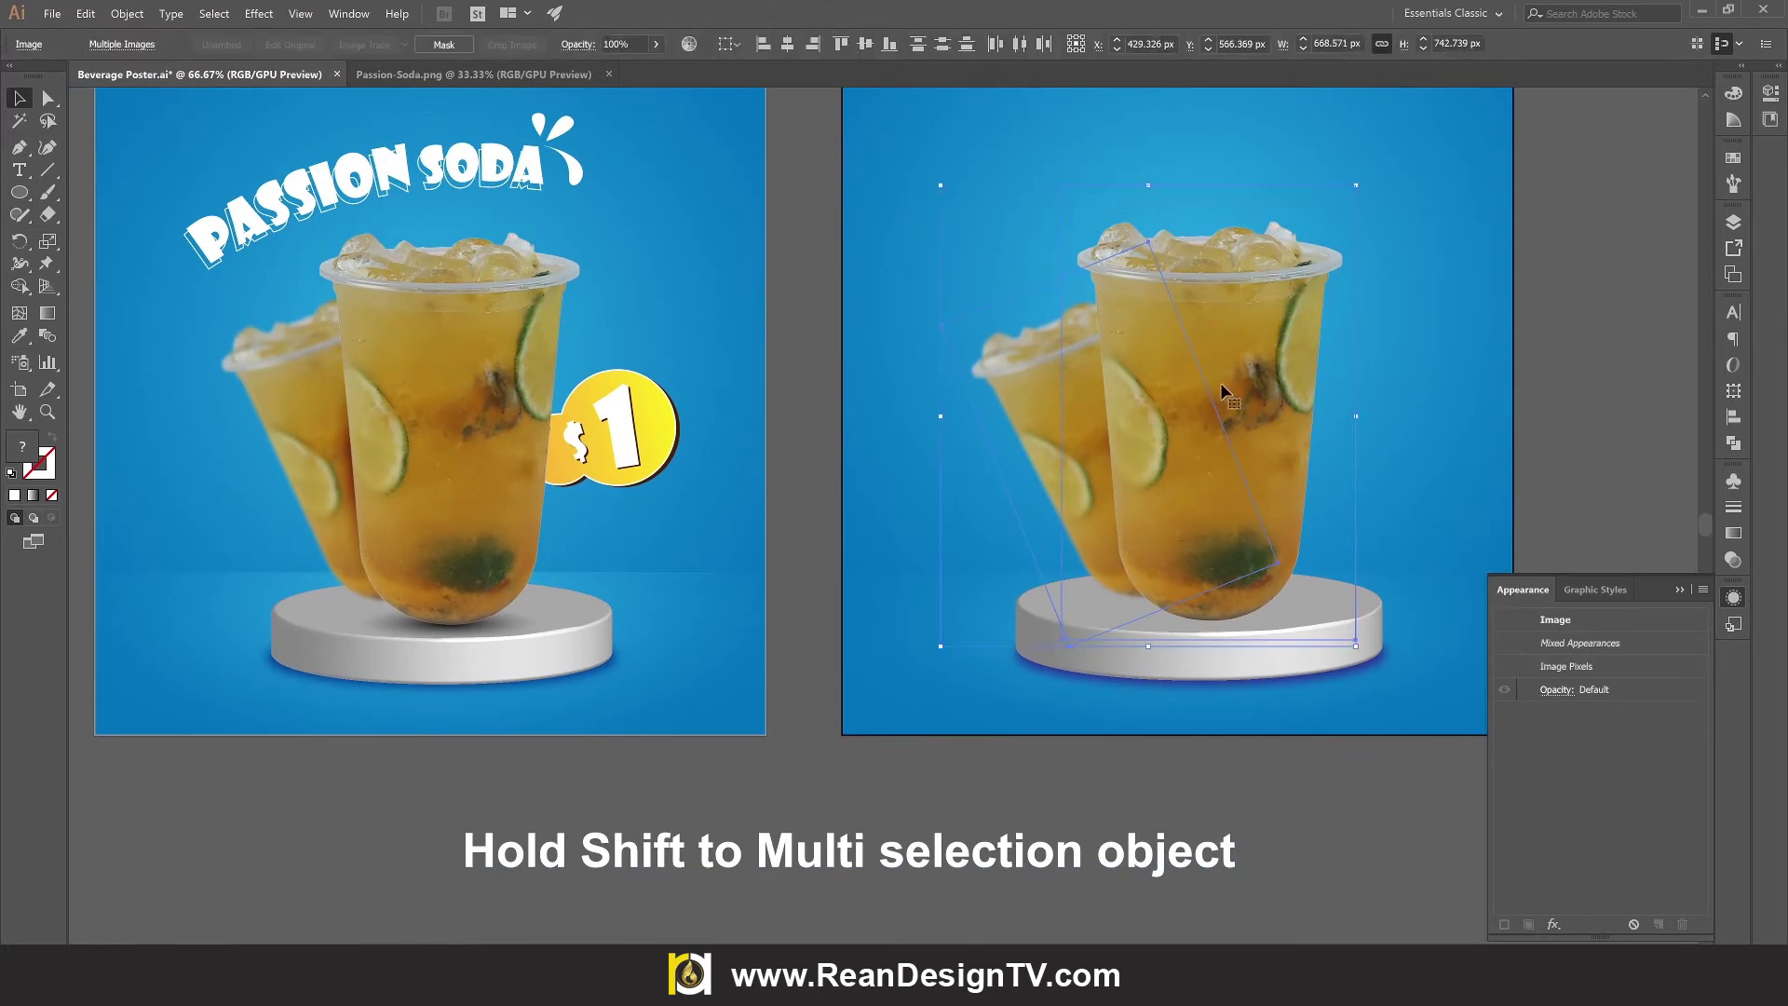
{"action": "scroll", "coordinate": [1188, 402], "scroll_direction": "up", "scroll_amount": 1}
{"action": "right_click", "coordinate": [623, 258]}
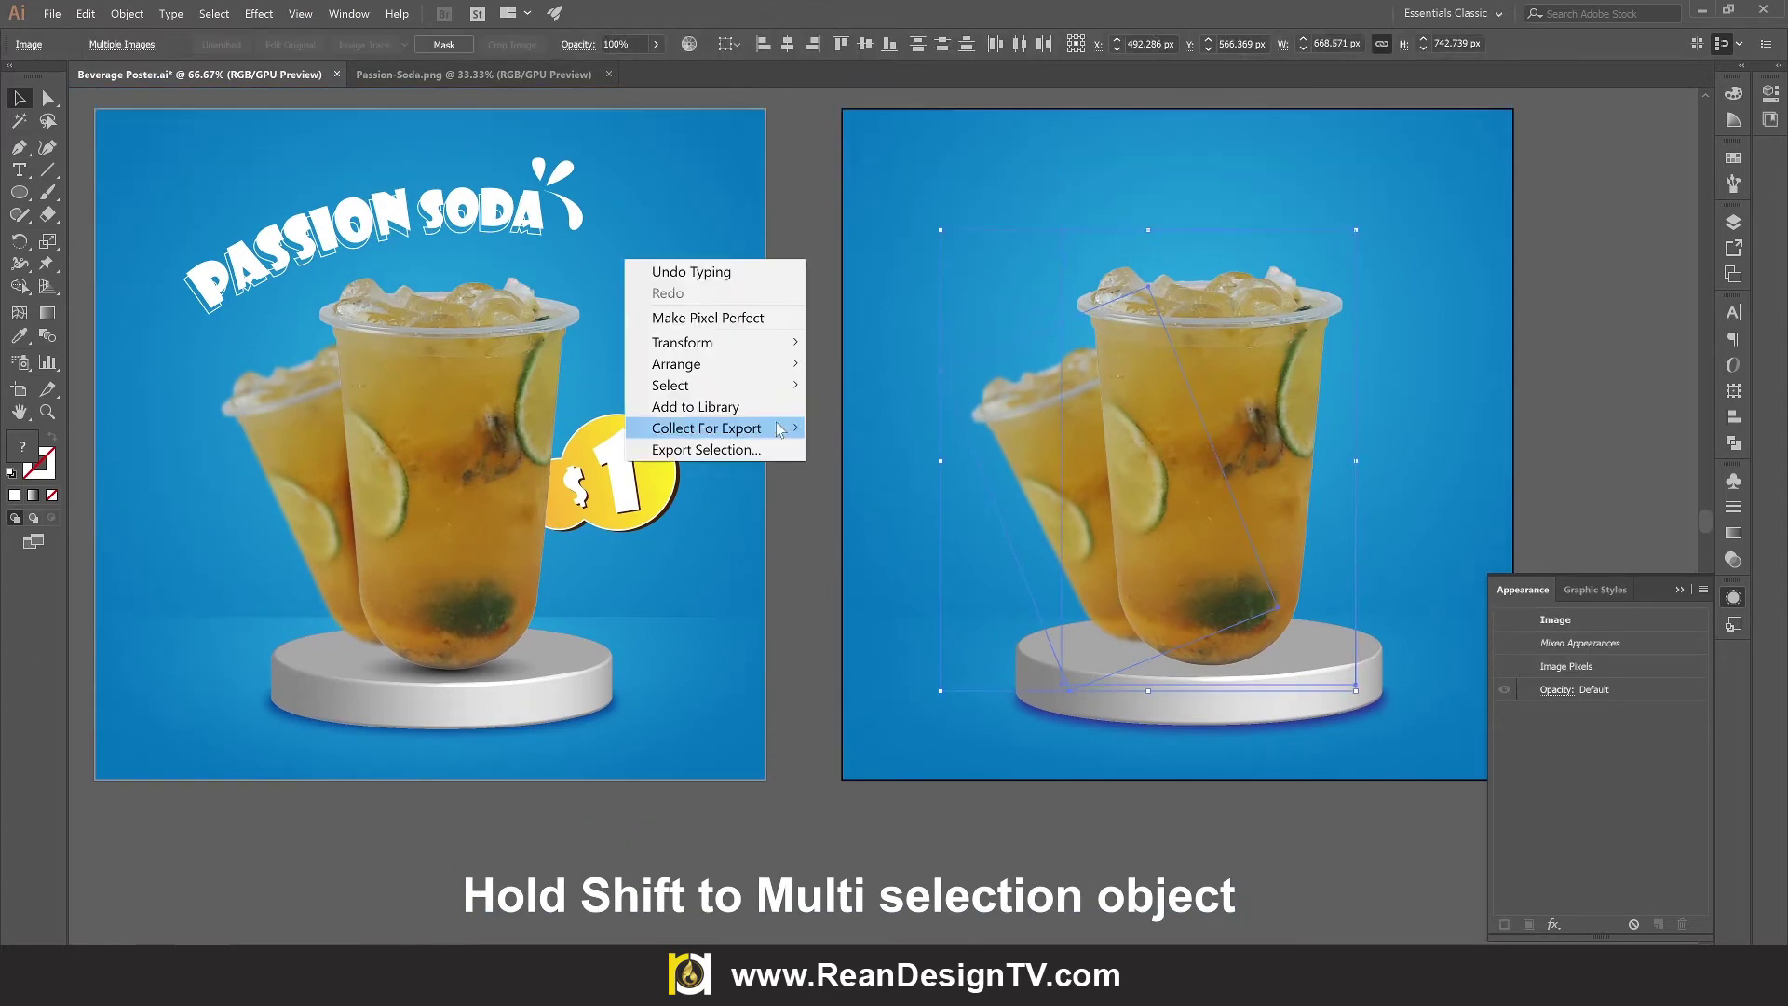
{"action": "left_click", "coordinate": [120, 15]}
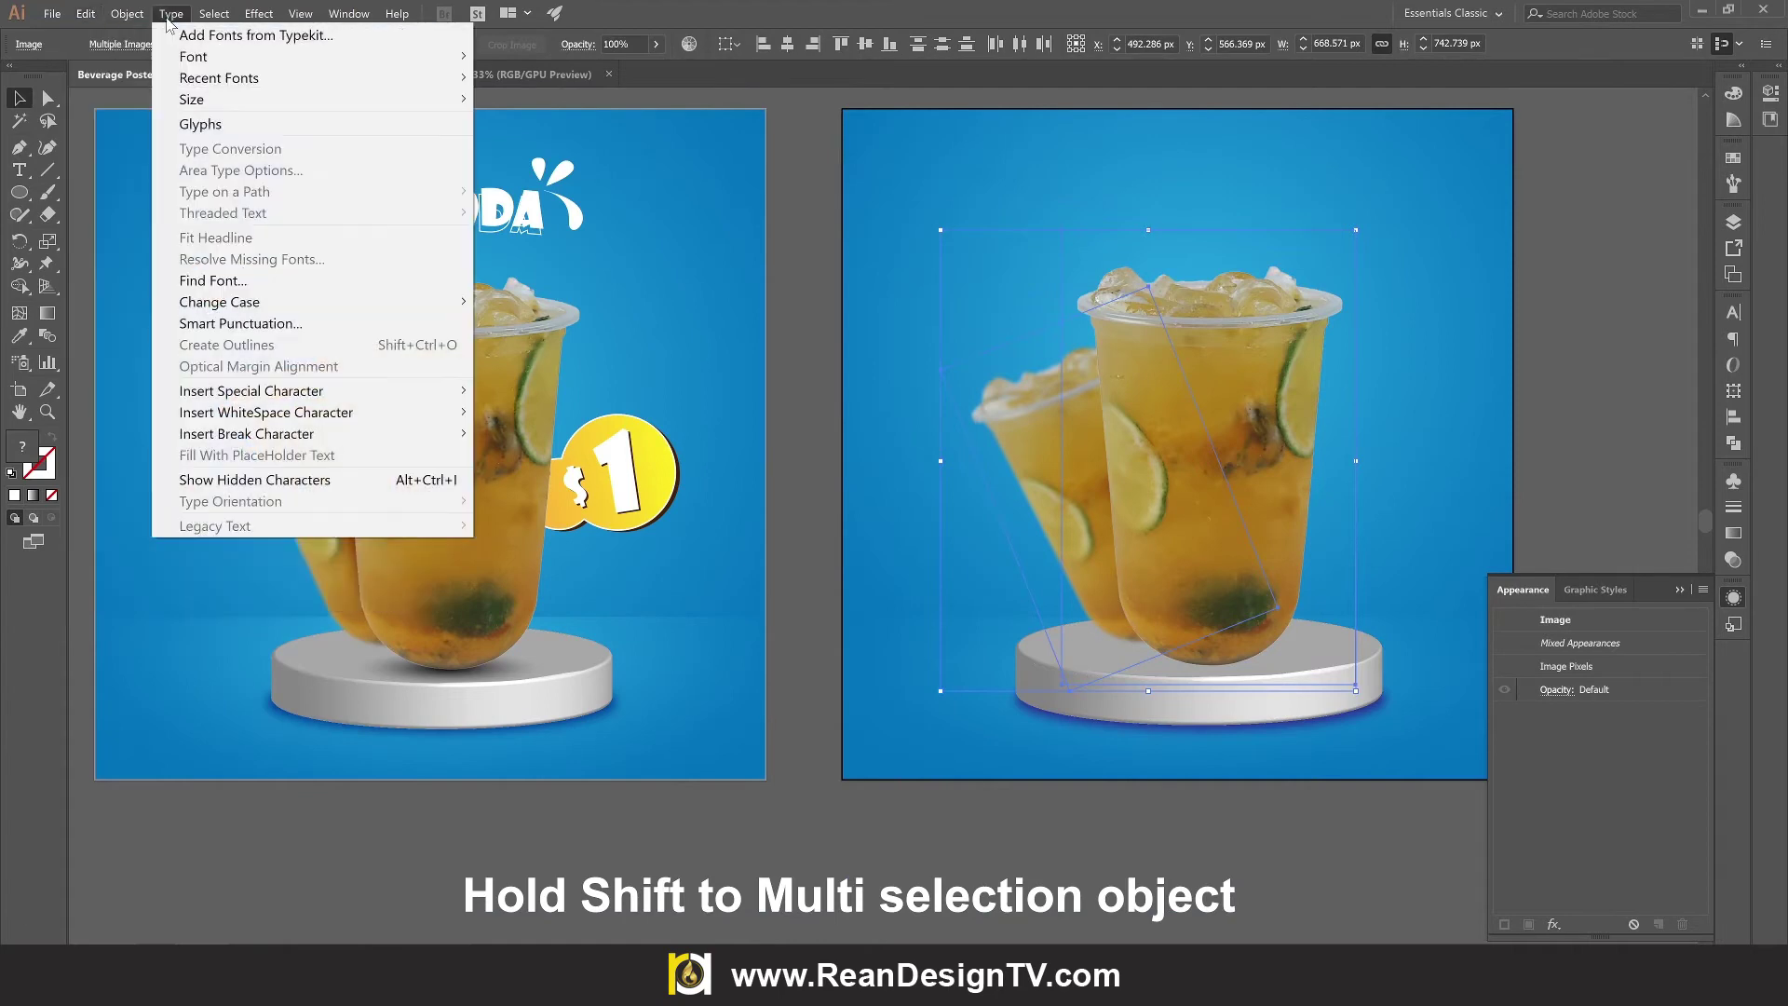
{"action": "left_click", "coordinate": [149, 81]}
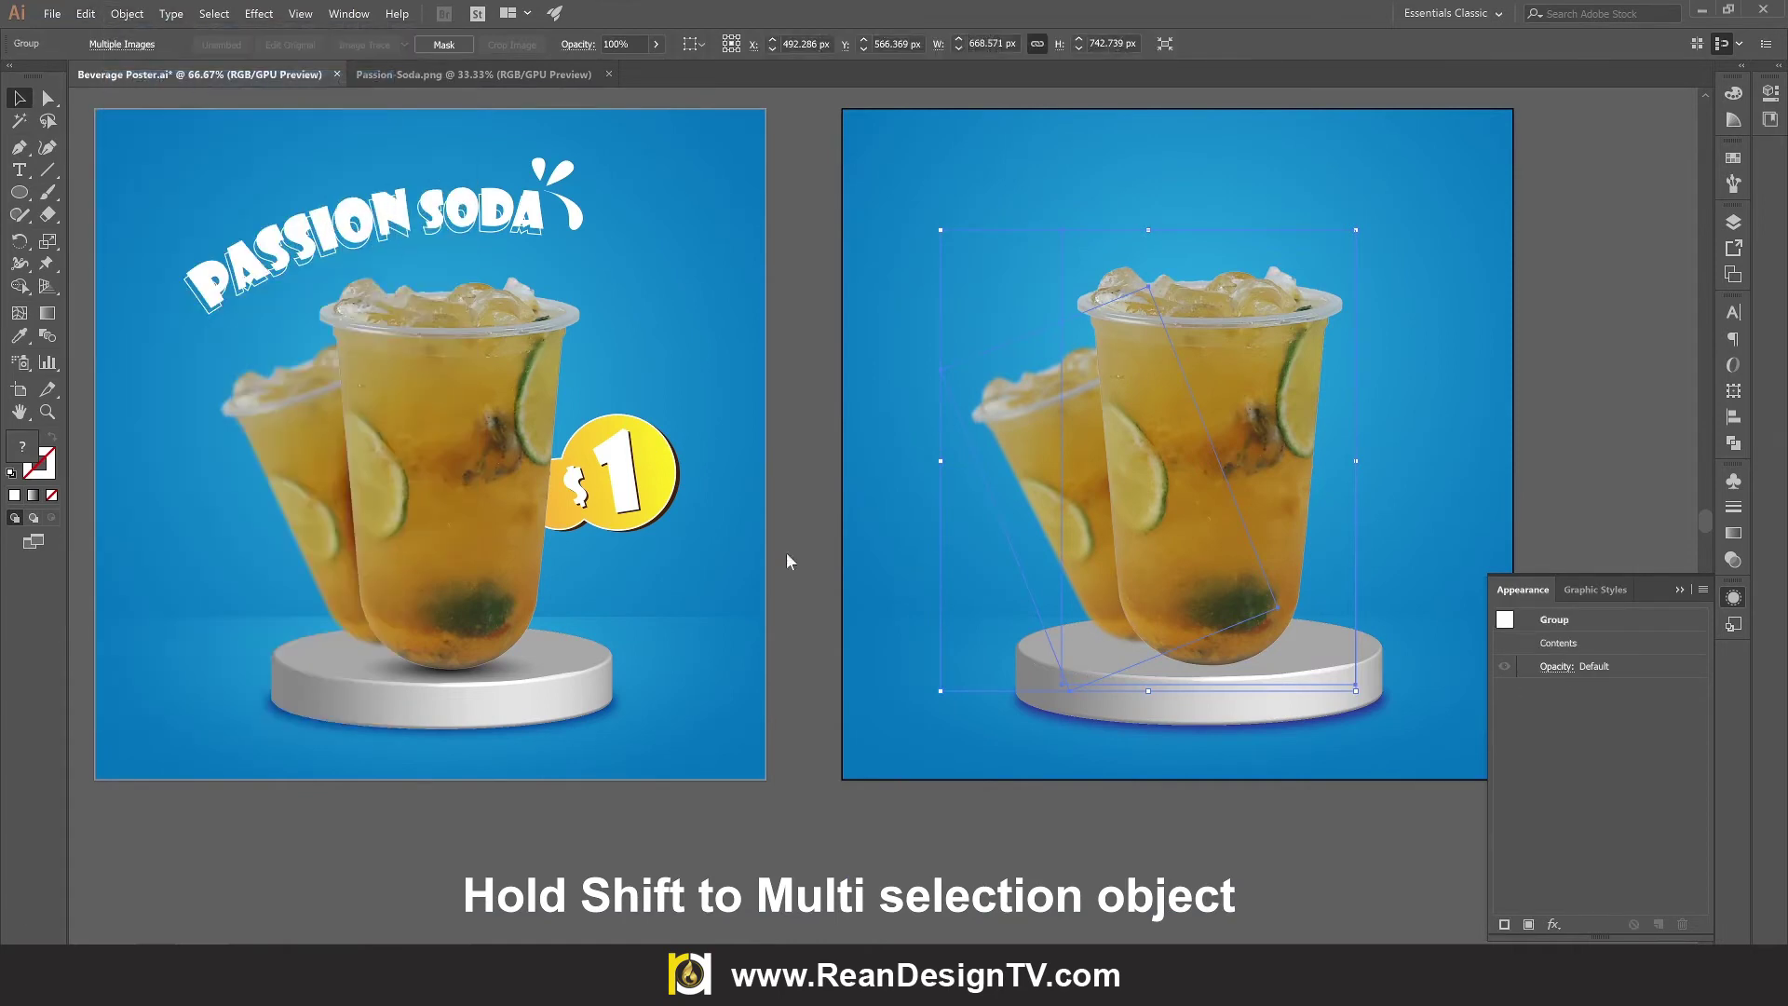
{"action": "left_click", "coordinate": [1070, 798]}
{"action": "left_click", "coordinate": [1257, 586]}
{"action": "left_click_drag", "start_coordinate": [1270, 846], "coordinate": [1197, 813]}
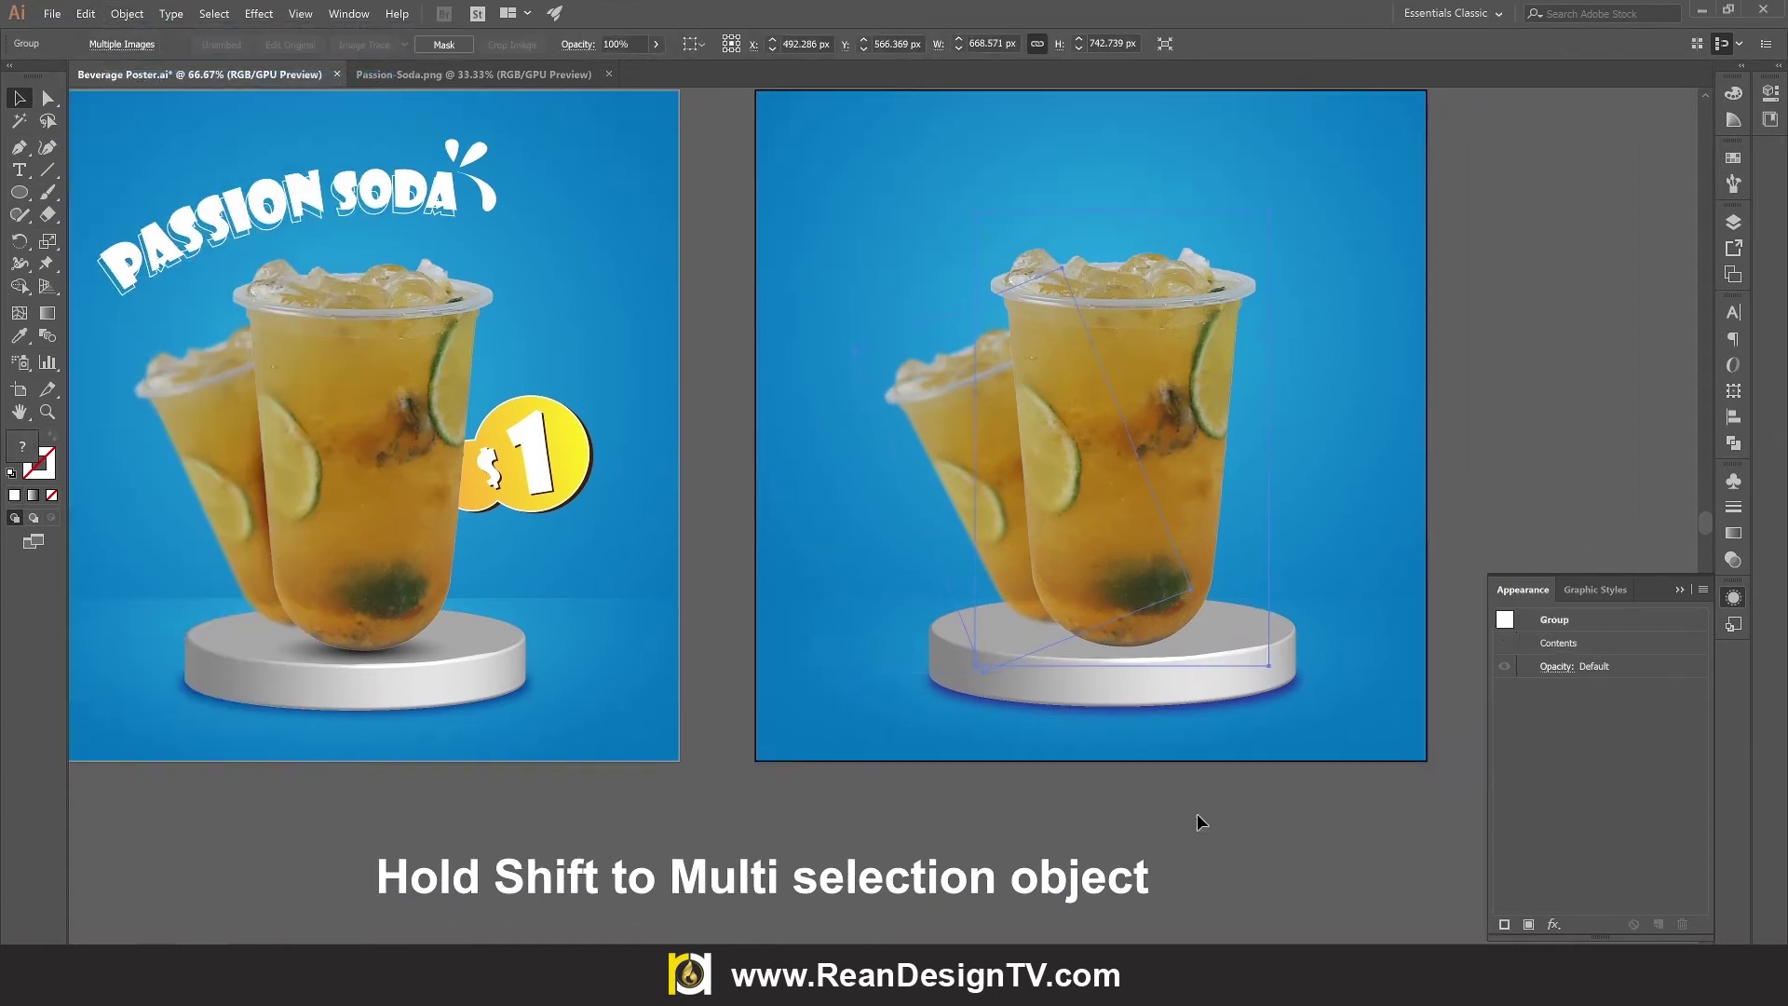
- Draw a circle on the artboard and give it a white-to-black gradient fill
{"action": "left_click", "coordinate": [1149, 810]}
{"action": "scroll", "coordinate": [1148, 810], "scroll_direction": "up", "scroll_amount": 2}
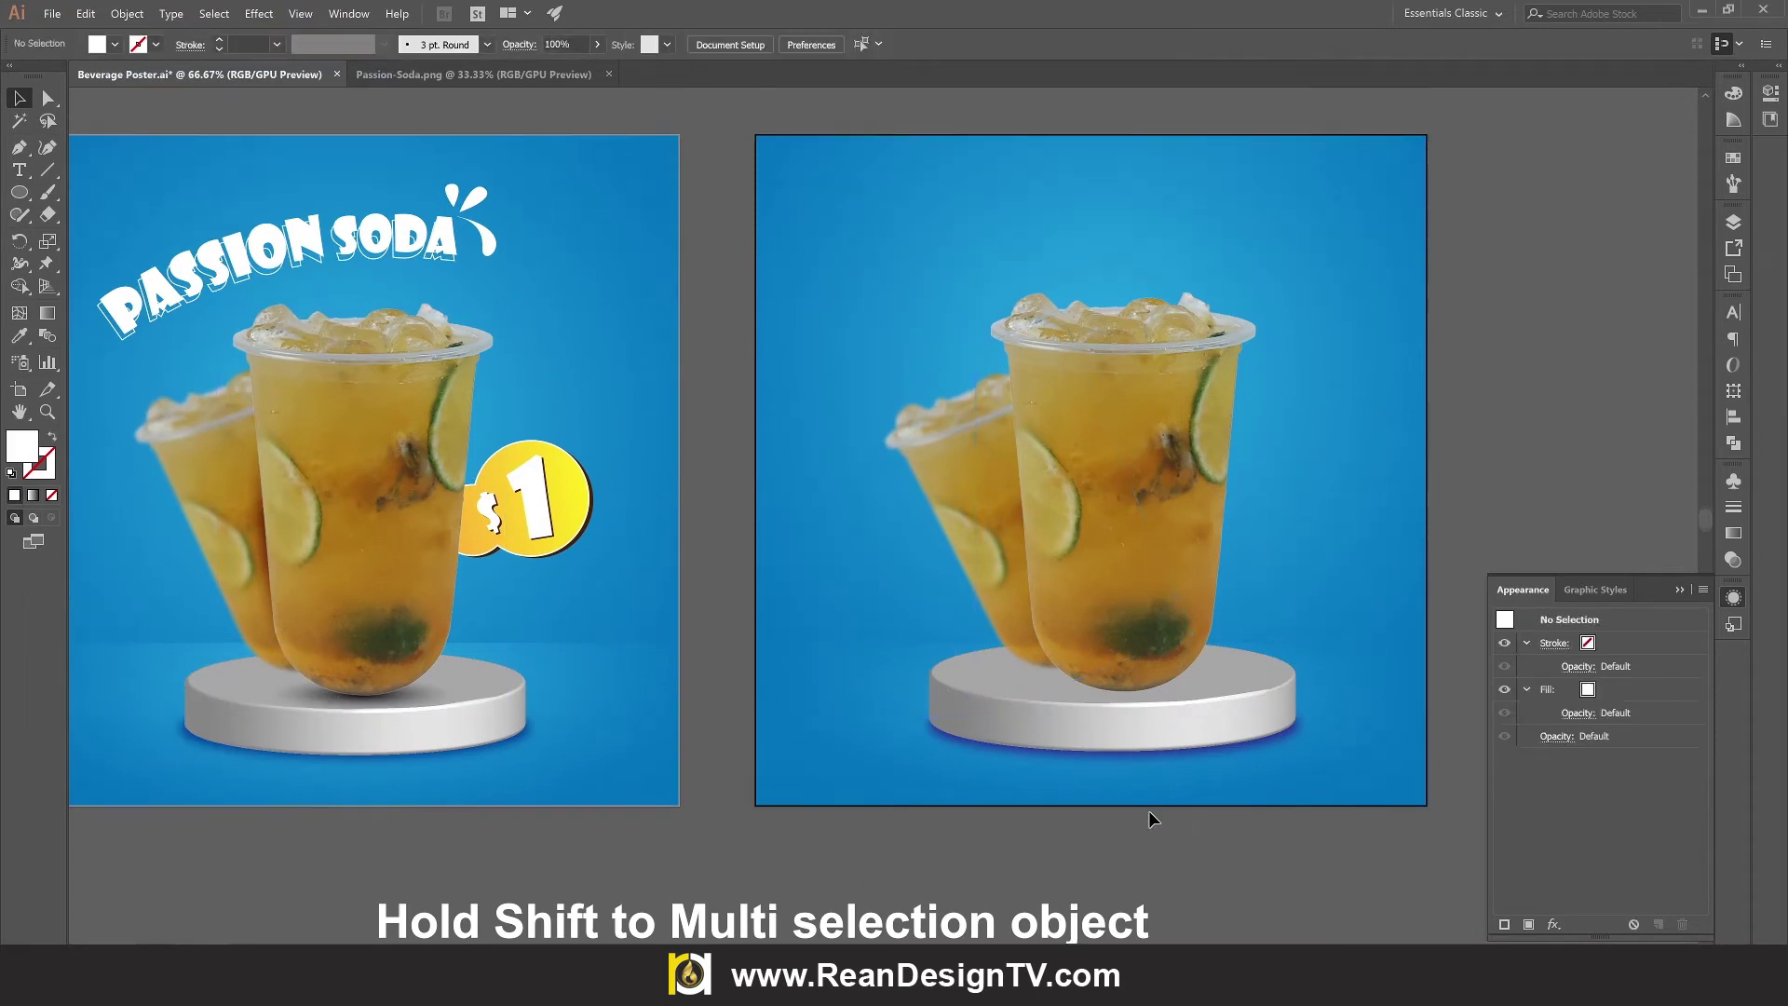
{"action": "left_click", "coordinate": [19, 192]}
{"action": "left_click_drag", "start_coordinate": [807, 213], "coordinate": [953, 358]}
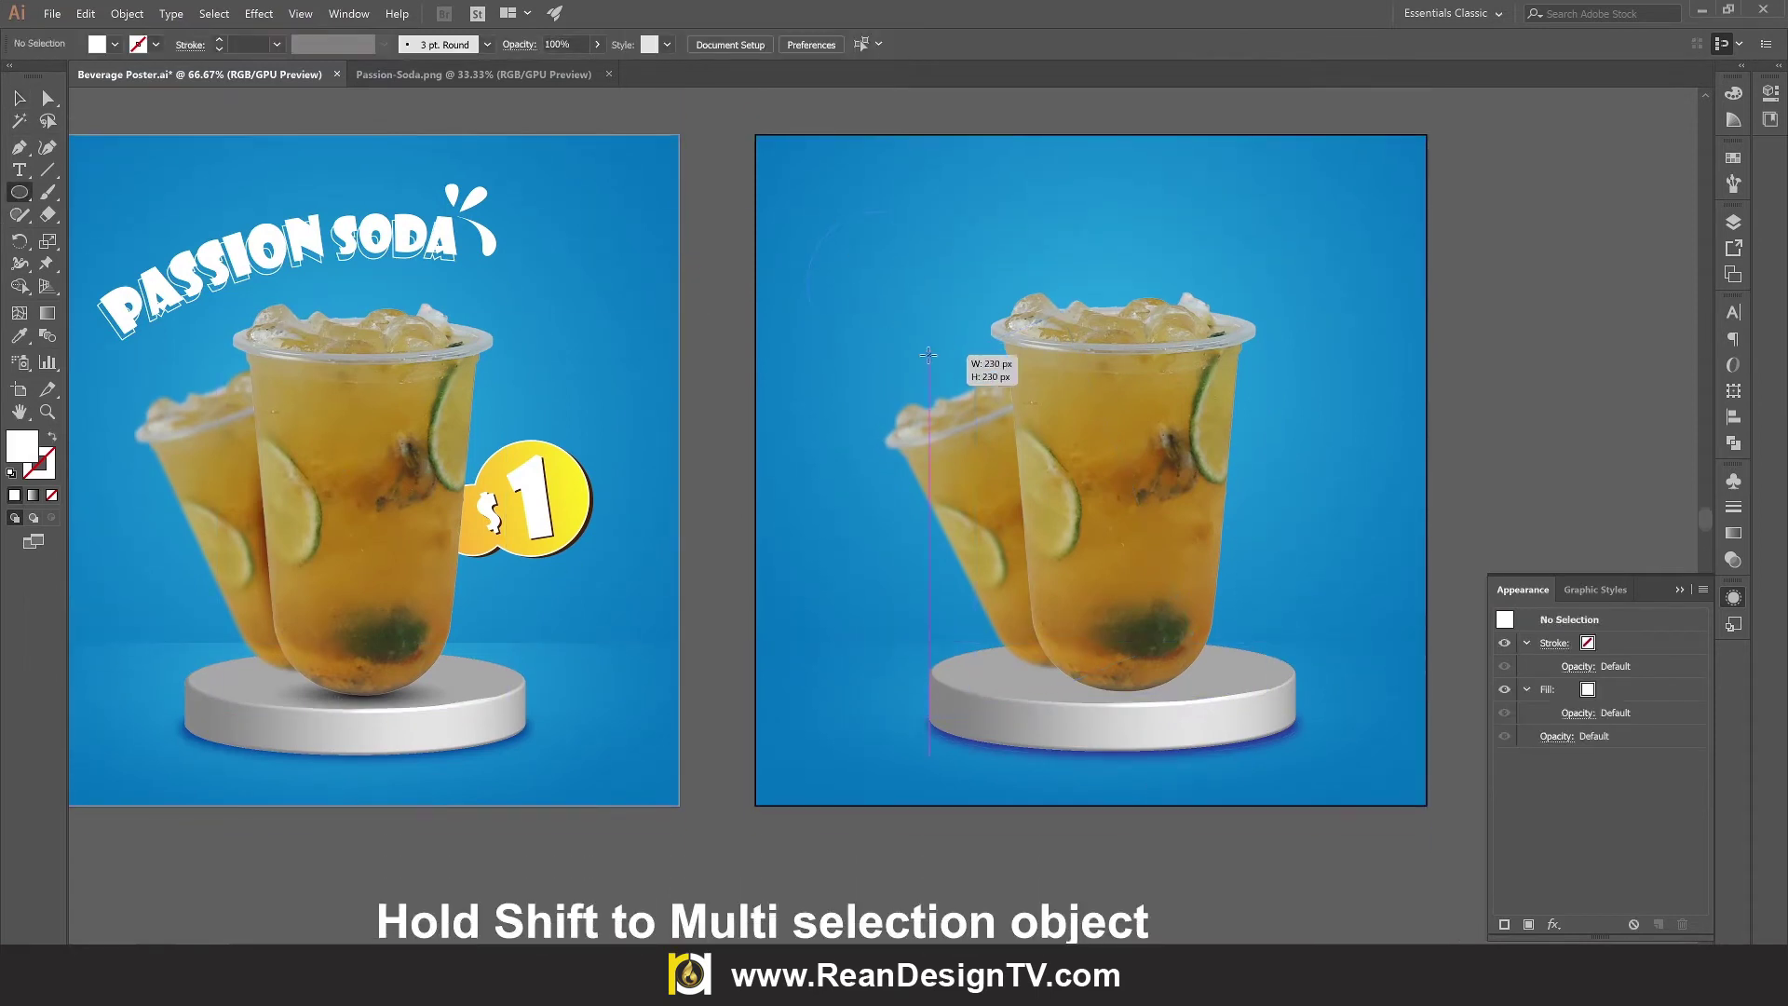
{"action": "left_click", "coordinate": [115, 45]}
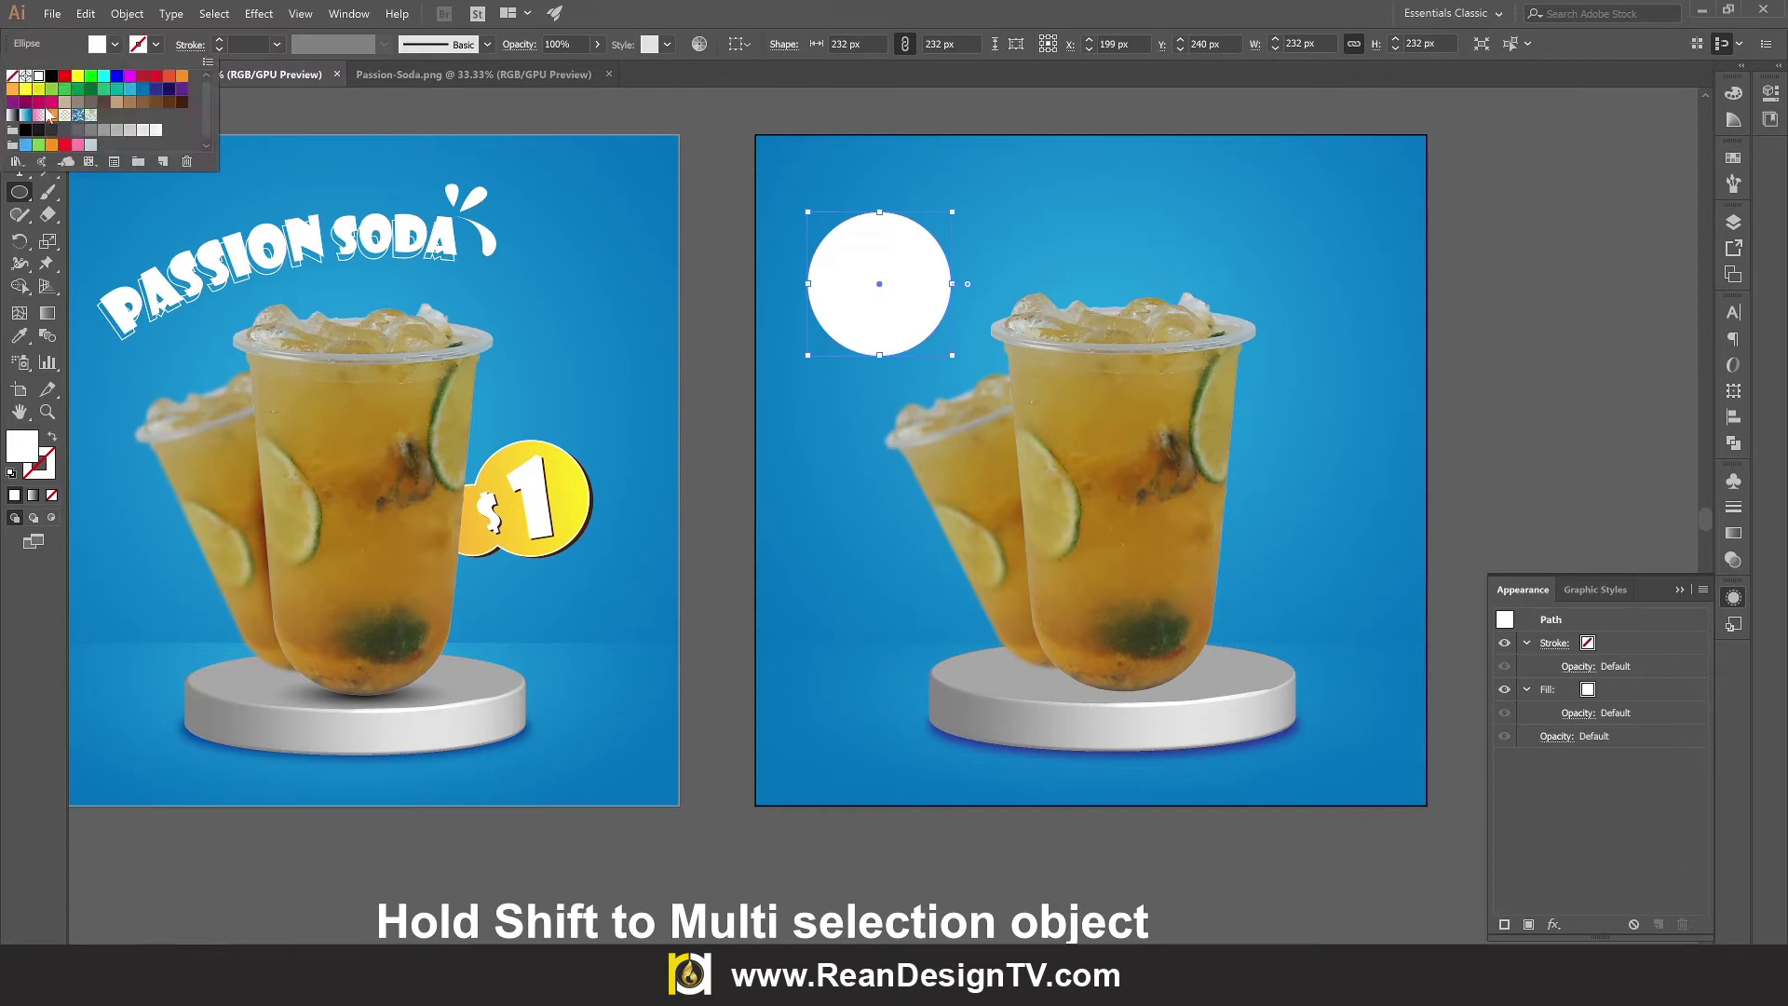
{"action": "left_click", "coordinate": [12, 116]}
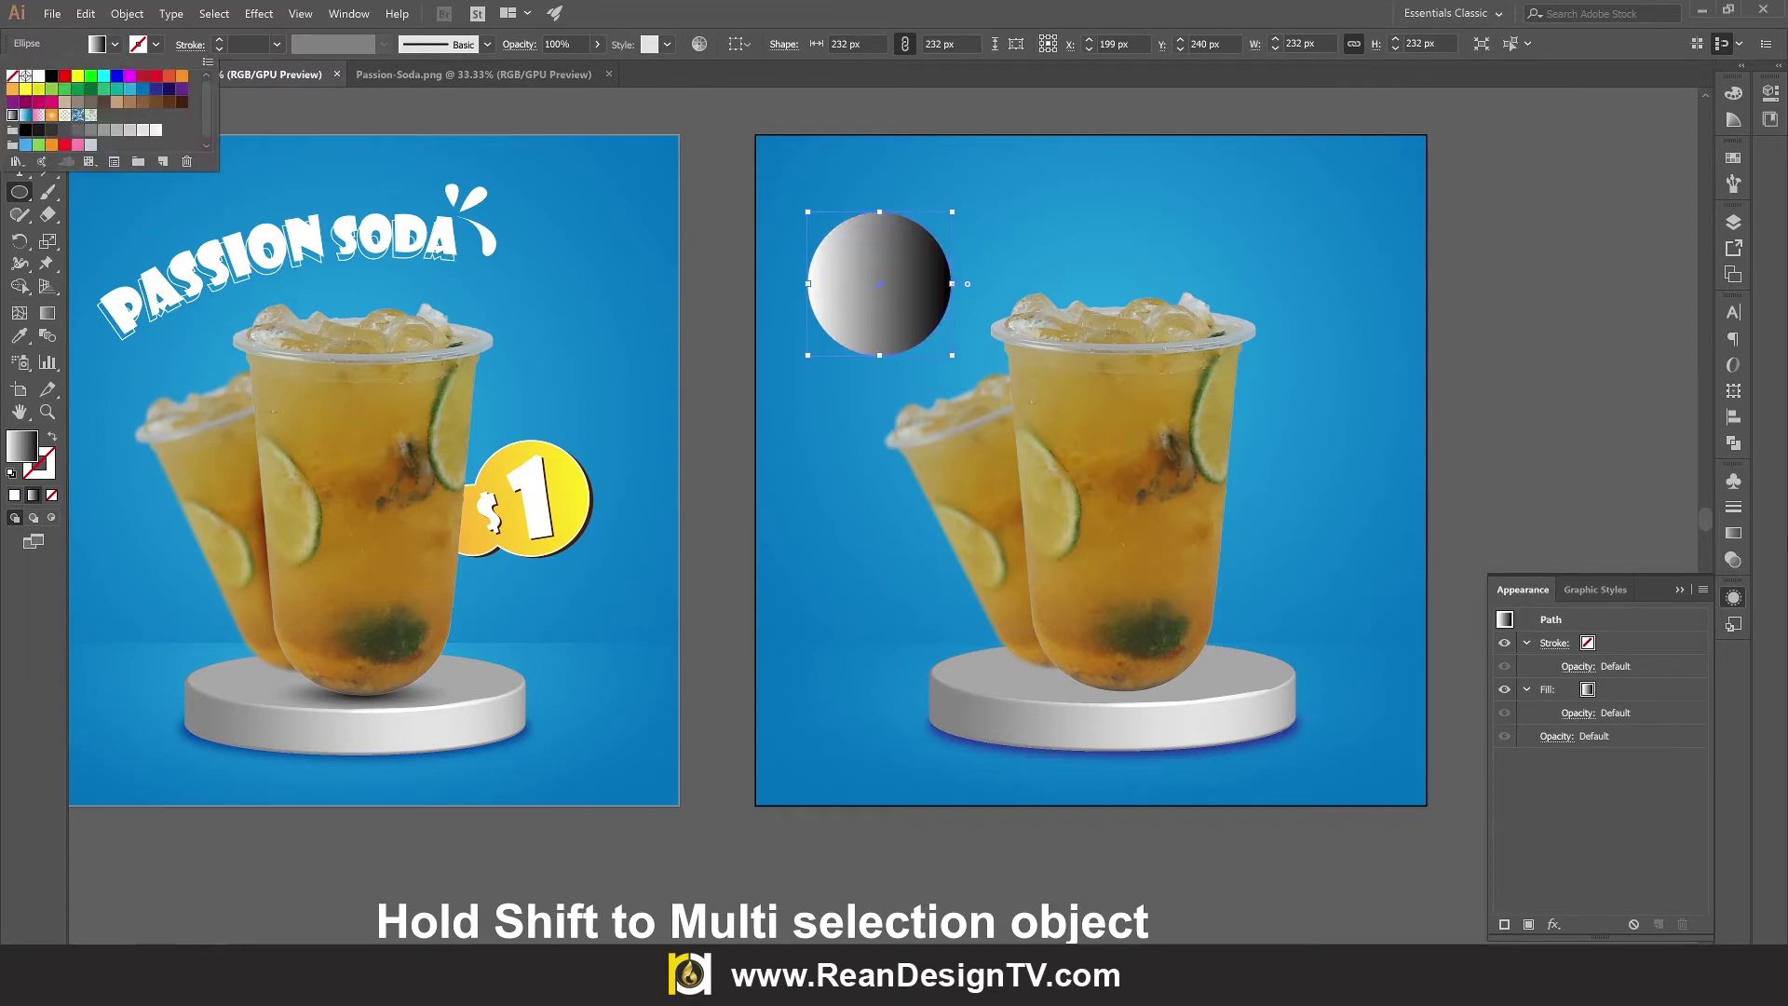
- Make the gradient radial and reversed, outer stop black at 0% opacity, and adjust its midpoint
{"action": "left_click", "coordinate": [1733, 534]}
{"action": "left_click", "coordinate": [1518, 570]}
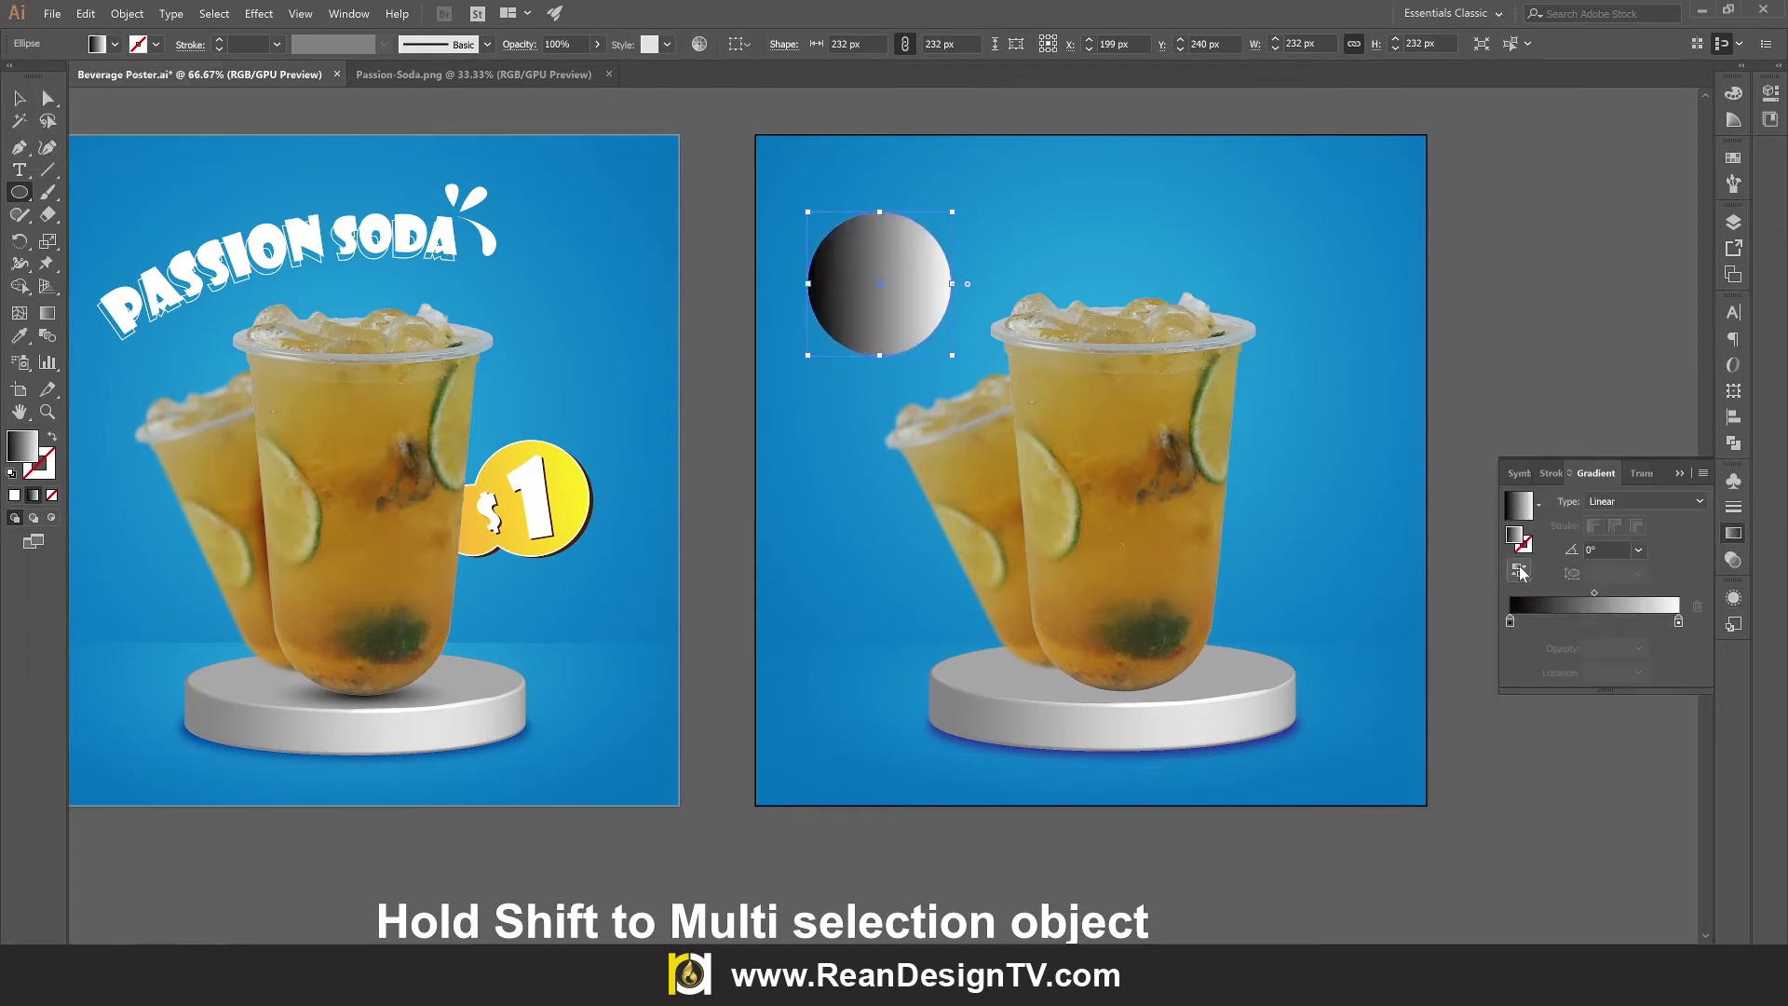
{"action": "left_click", "coordinate": [1620, 501]}
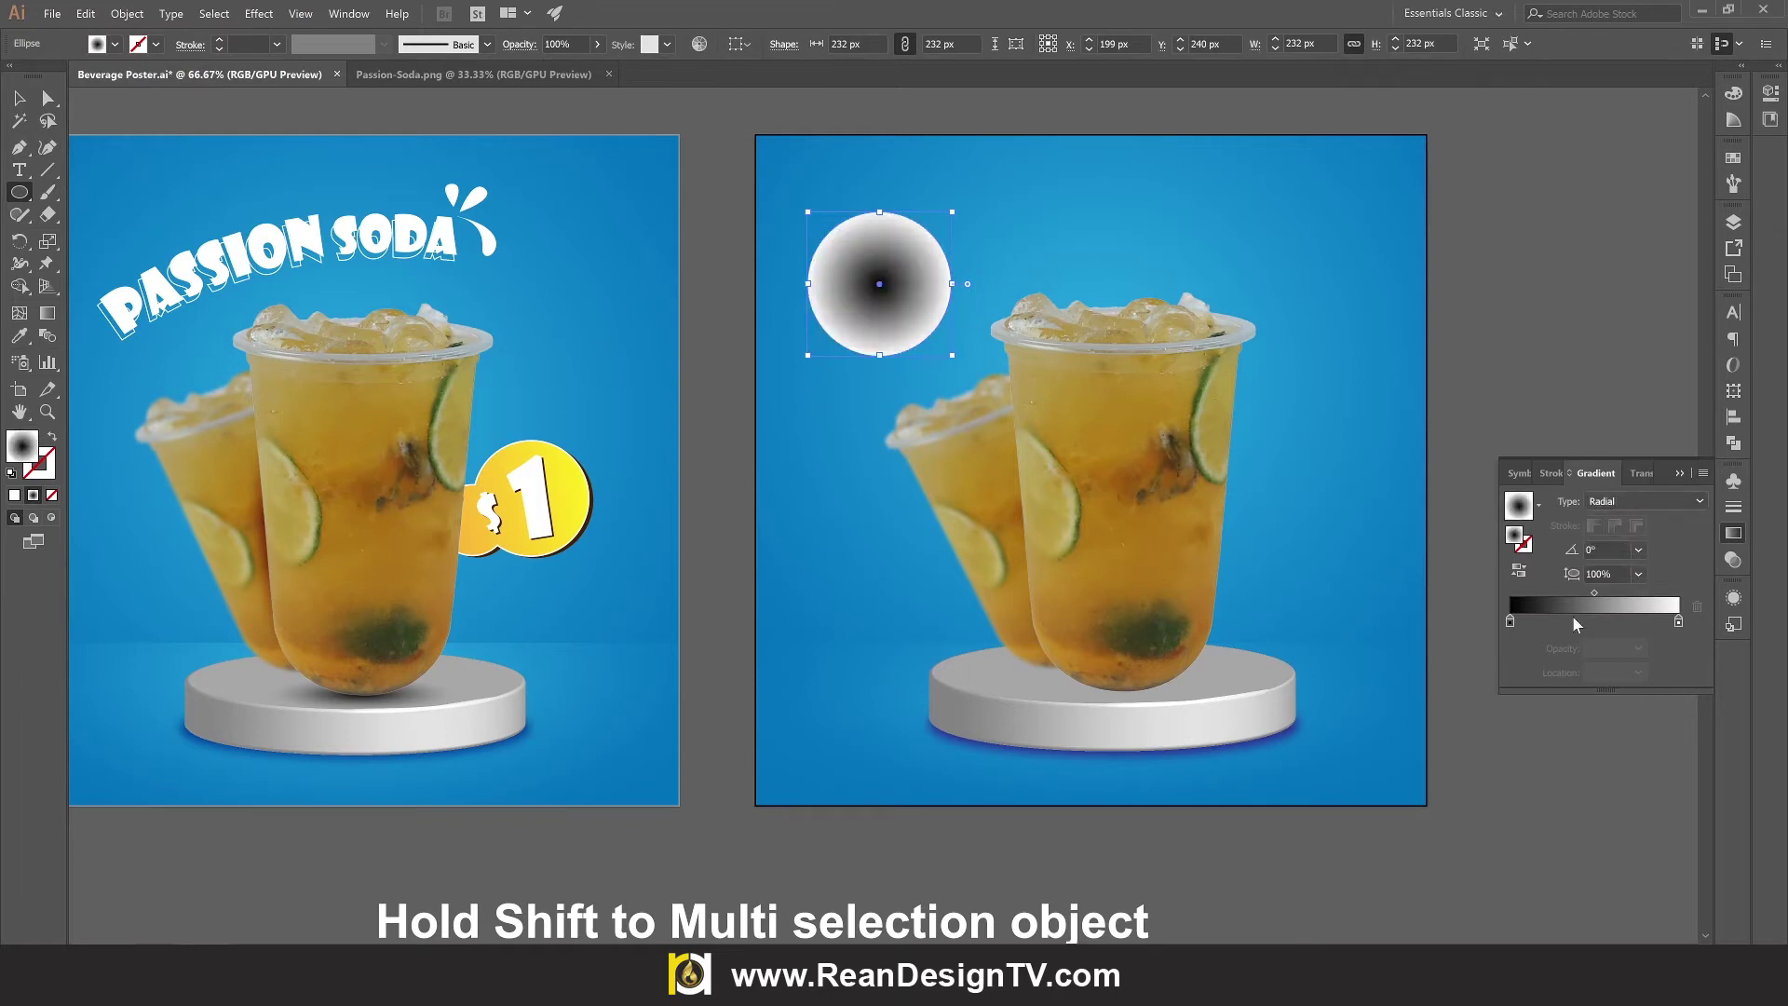
{"action": "double_click", "coordinate": [1679, 621]}
{"action": "left_click", "coordinate": [1476, 679]}
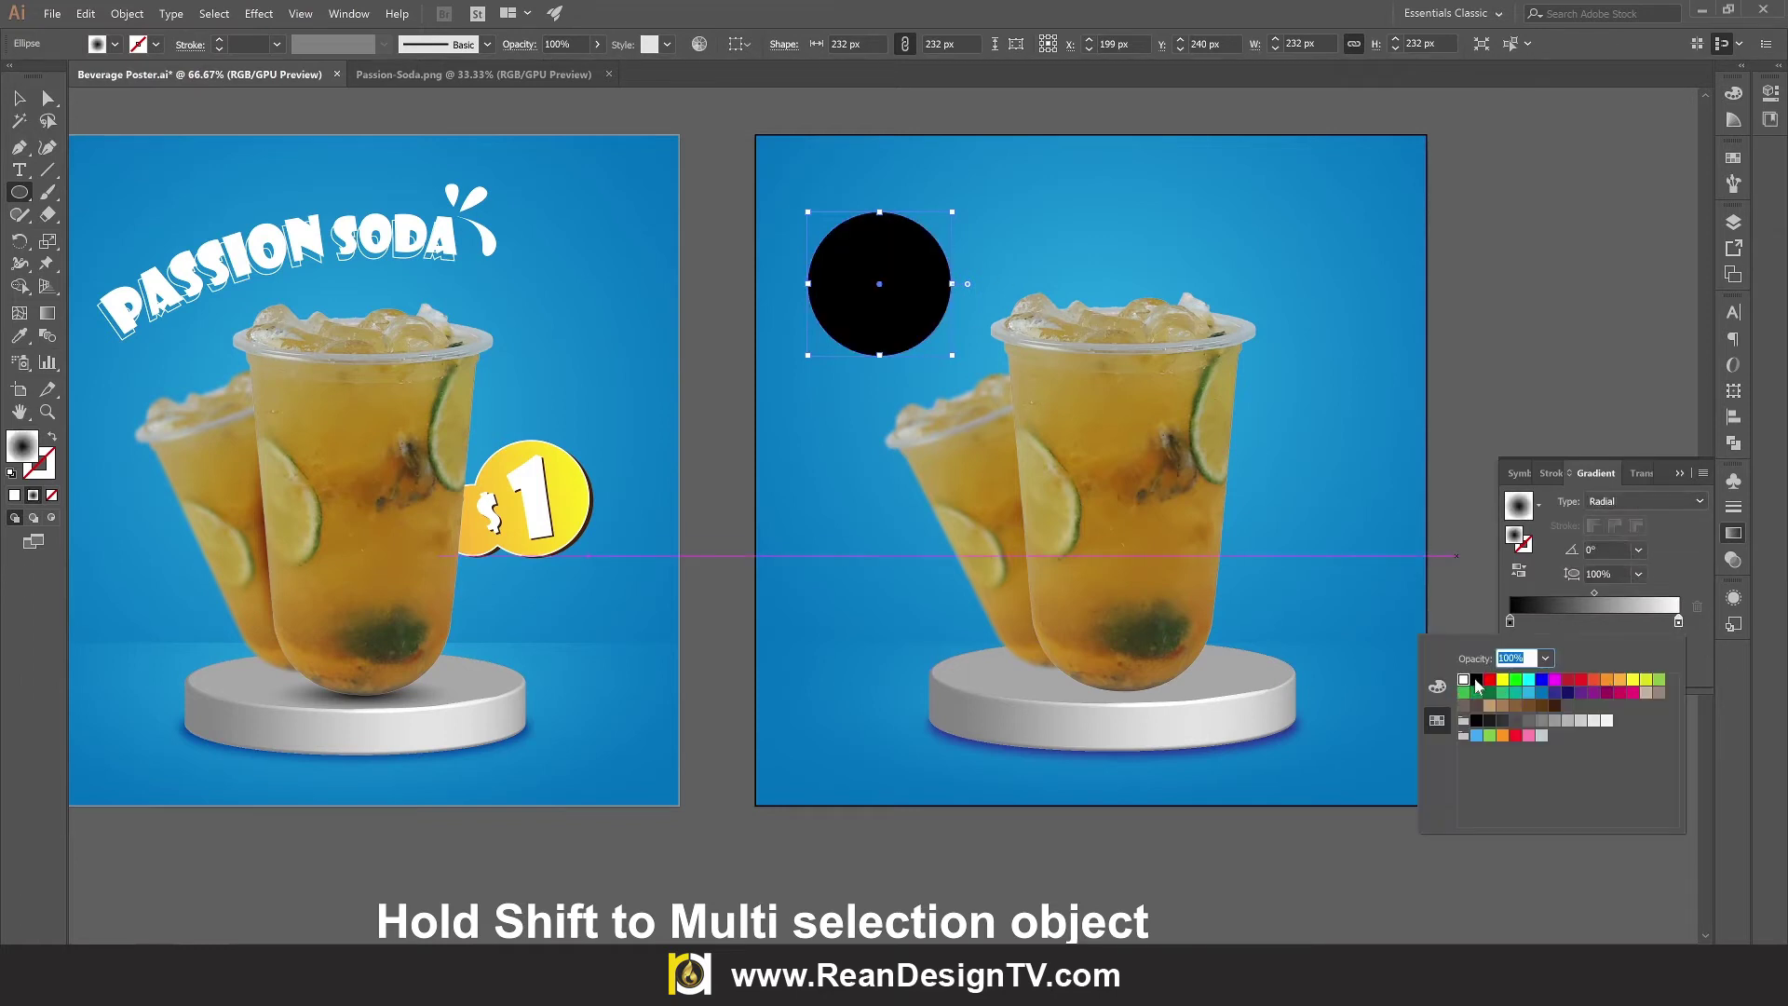
{"action": "left_click", "coordinate": [1545, 659]}
{"action": "left_click", "coordinate": [1565, 883]}
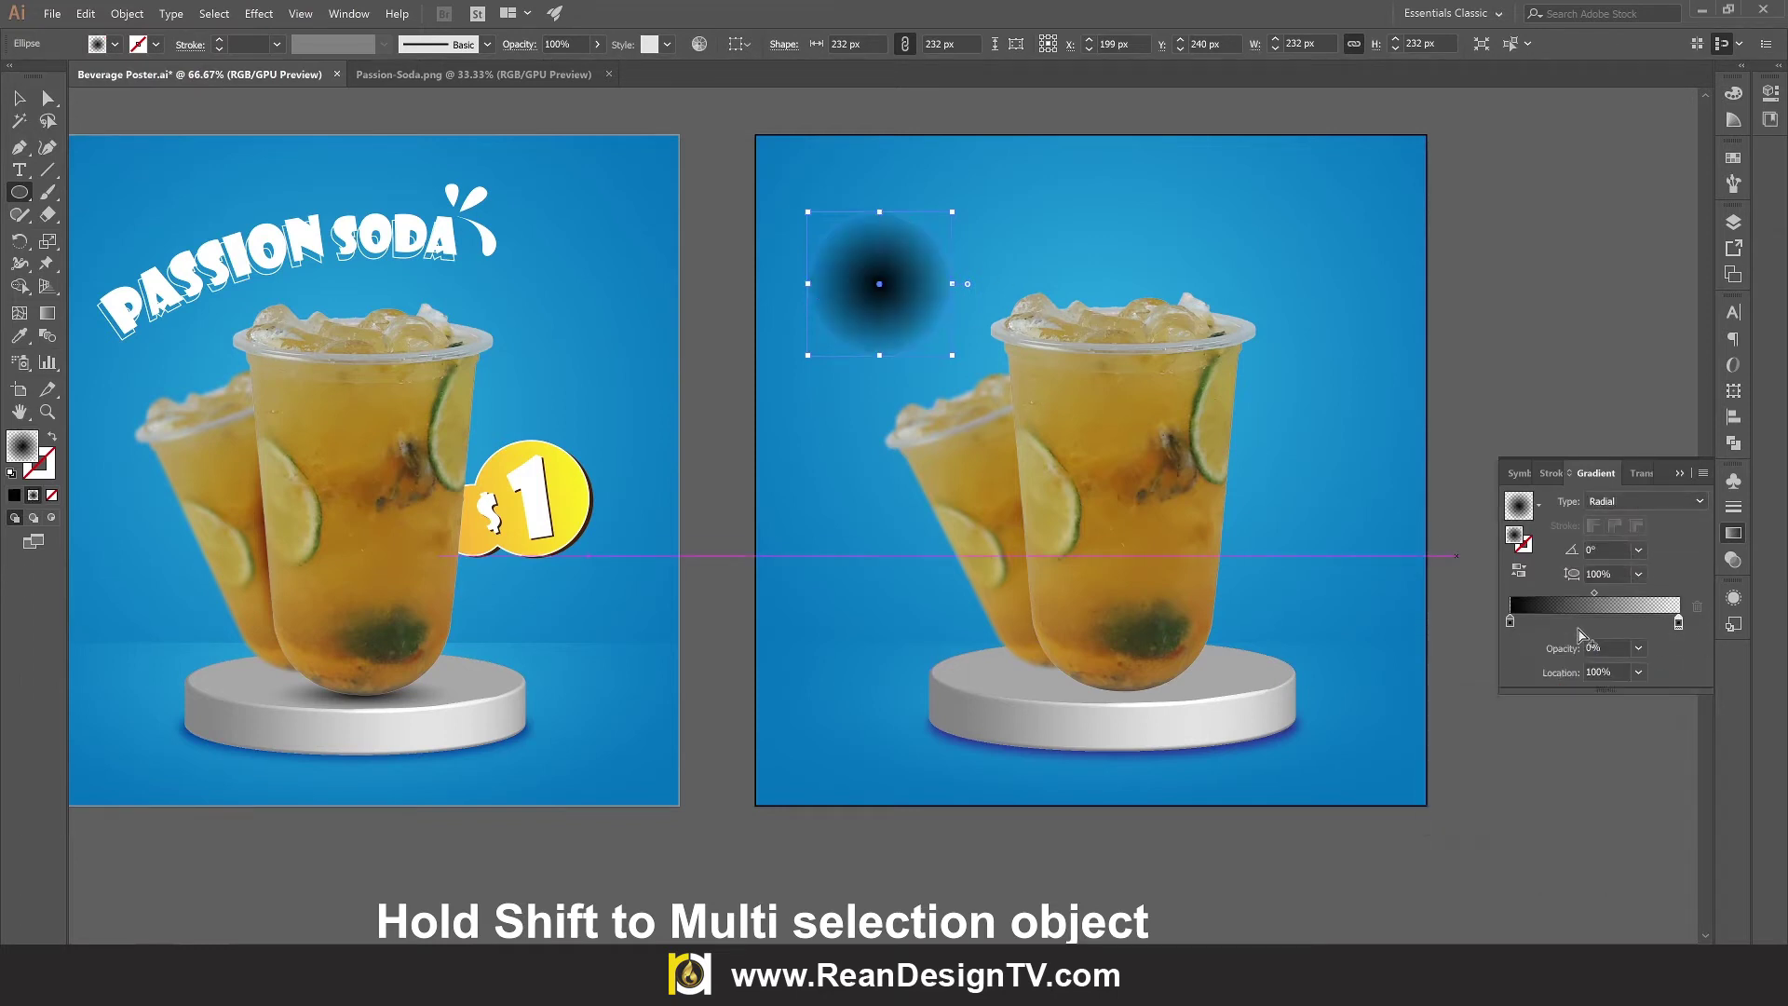
{"action": "left_click_drag", "start_coordinate": [1595, 594], "coordinate": [1588, 593]}
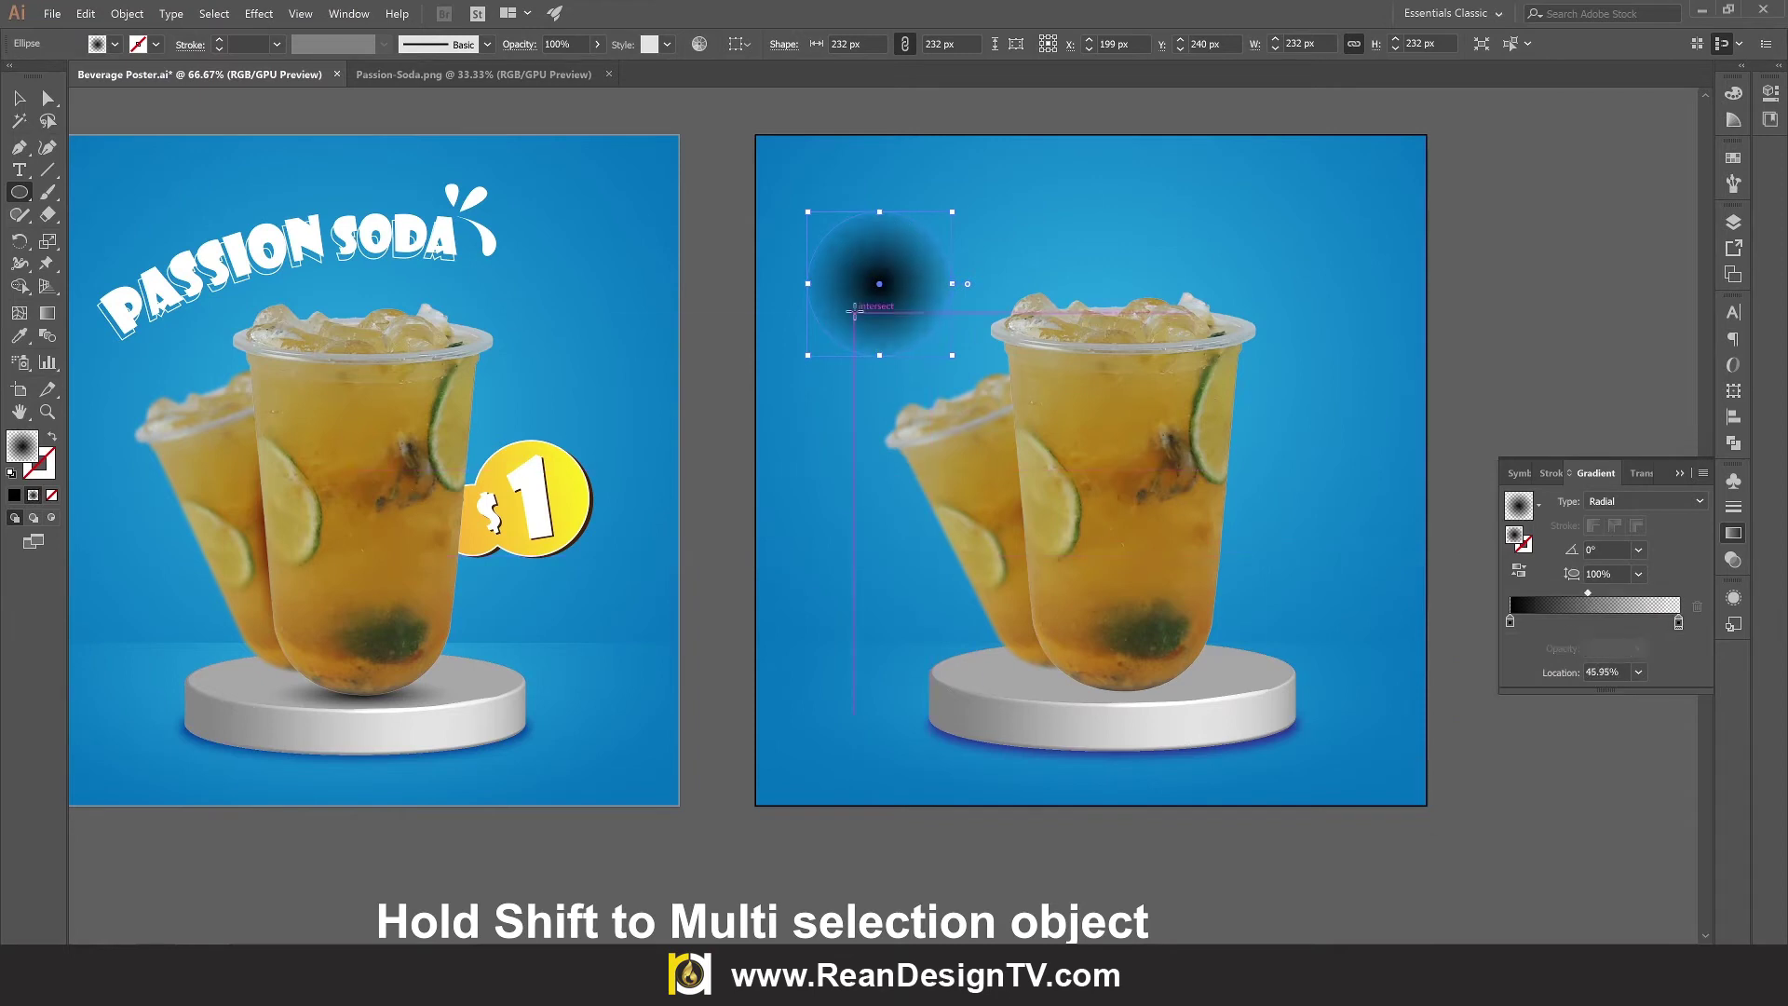
{"action": "key", "text": "g"}
{"action": "mouse_move", "coordinate": [912, 283]}
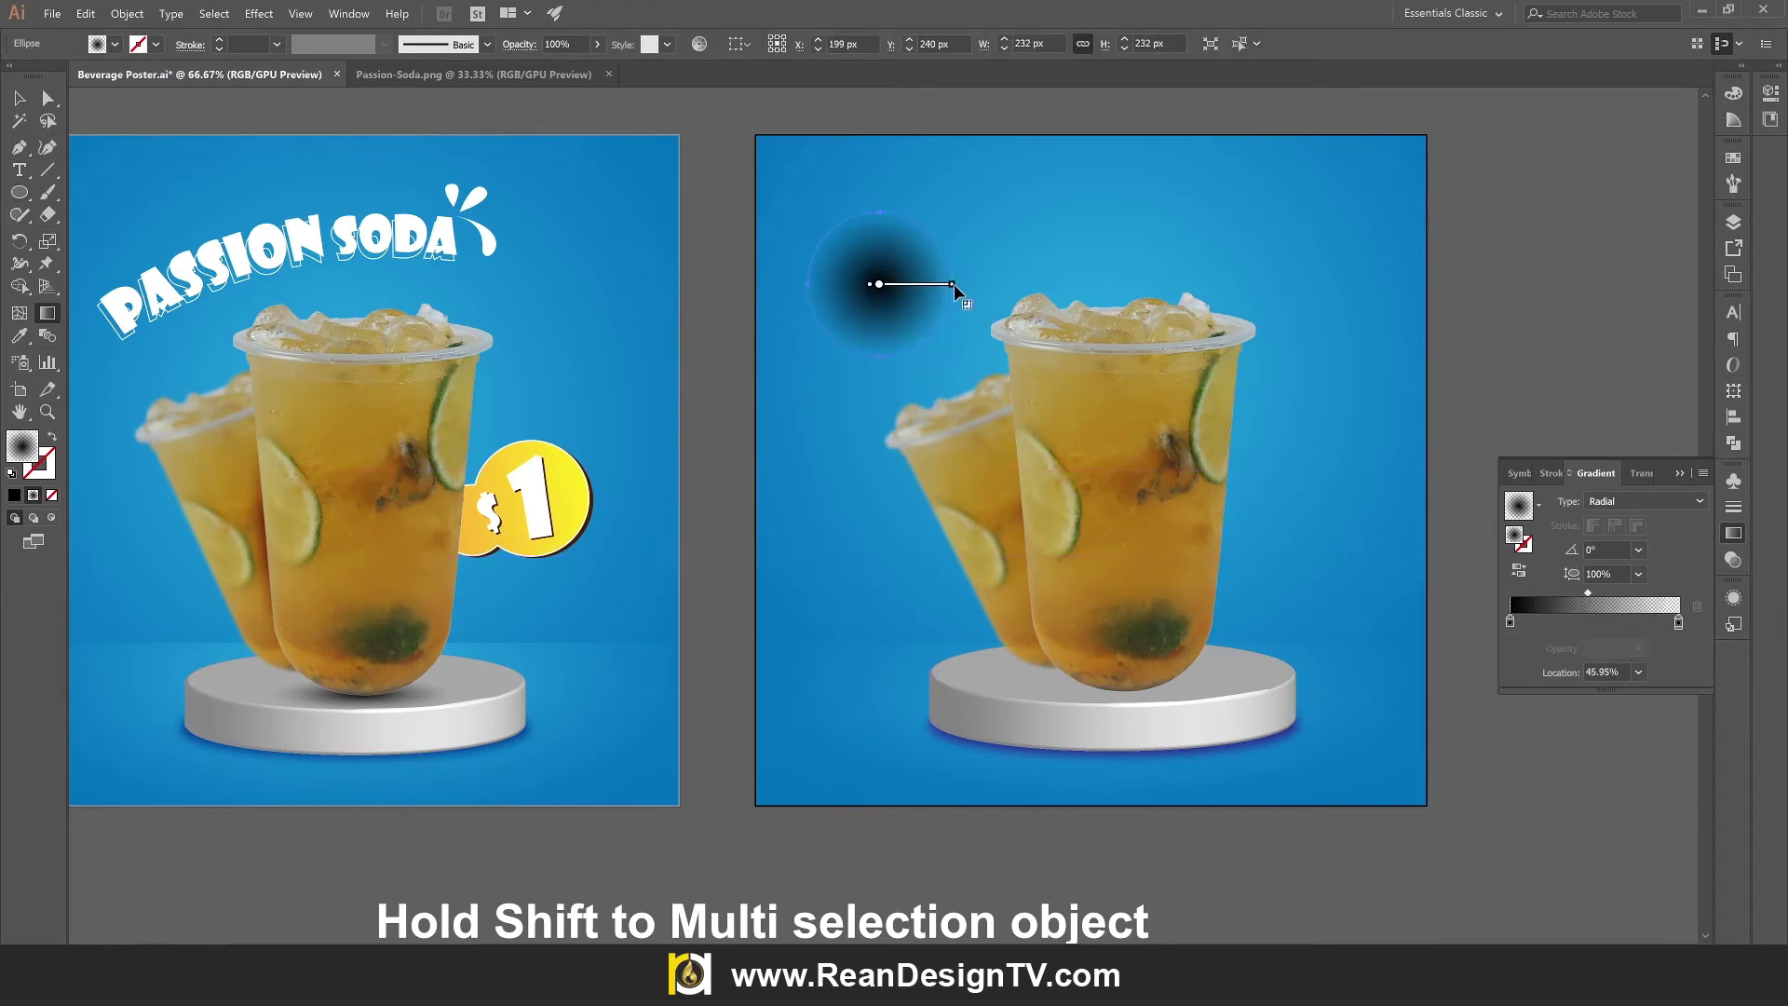
{"action": "left_click_drag", "start_coordinate": [911, 281], "coordinate": [909, 285]}
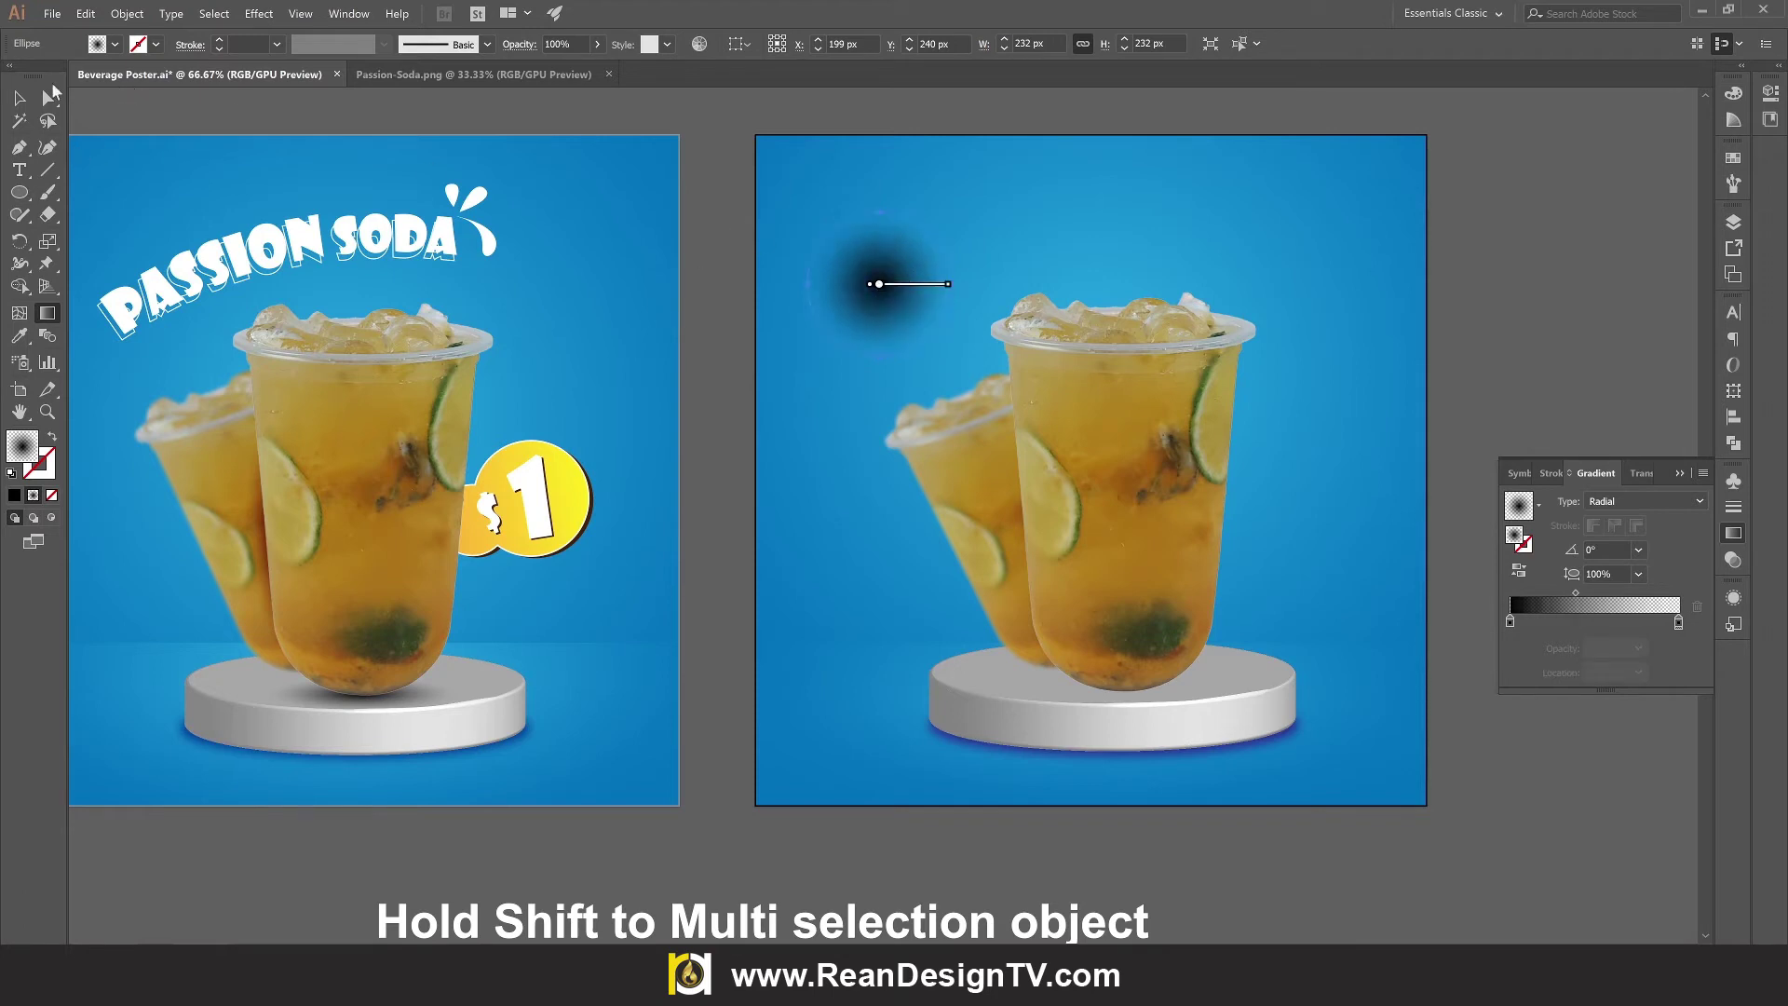
{"action": "left_click", "coordinate": [20, 99]}
- Move the gradient circle onto the front cup's base and cut it
{"action": "mouse_move", "coordinate": [885, 219]}
{"action": "left_mouse_down"}
{"action": "mouse_move", "coordinate": [1113, 570]}
{"action": "mouse_move", "coordinate": [1104, 683]}
{"action": "mouse_move", "coordinate": [1157, 693]}
{"action": "mouse_move", "coordinate": [1216, 674]}
{"action": "left_mouse_up"}
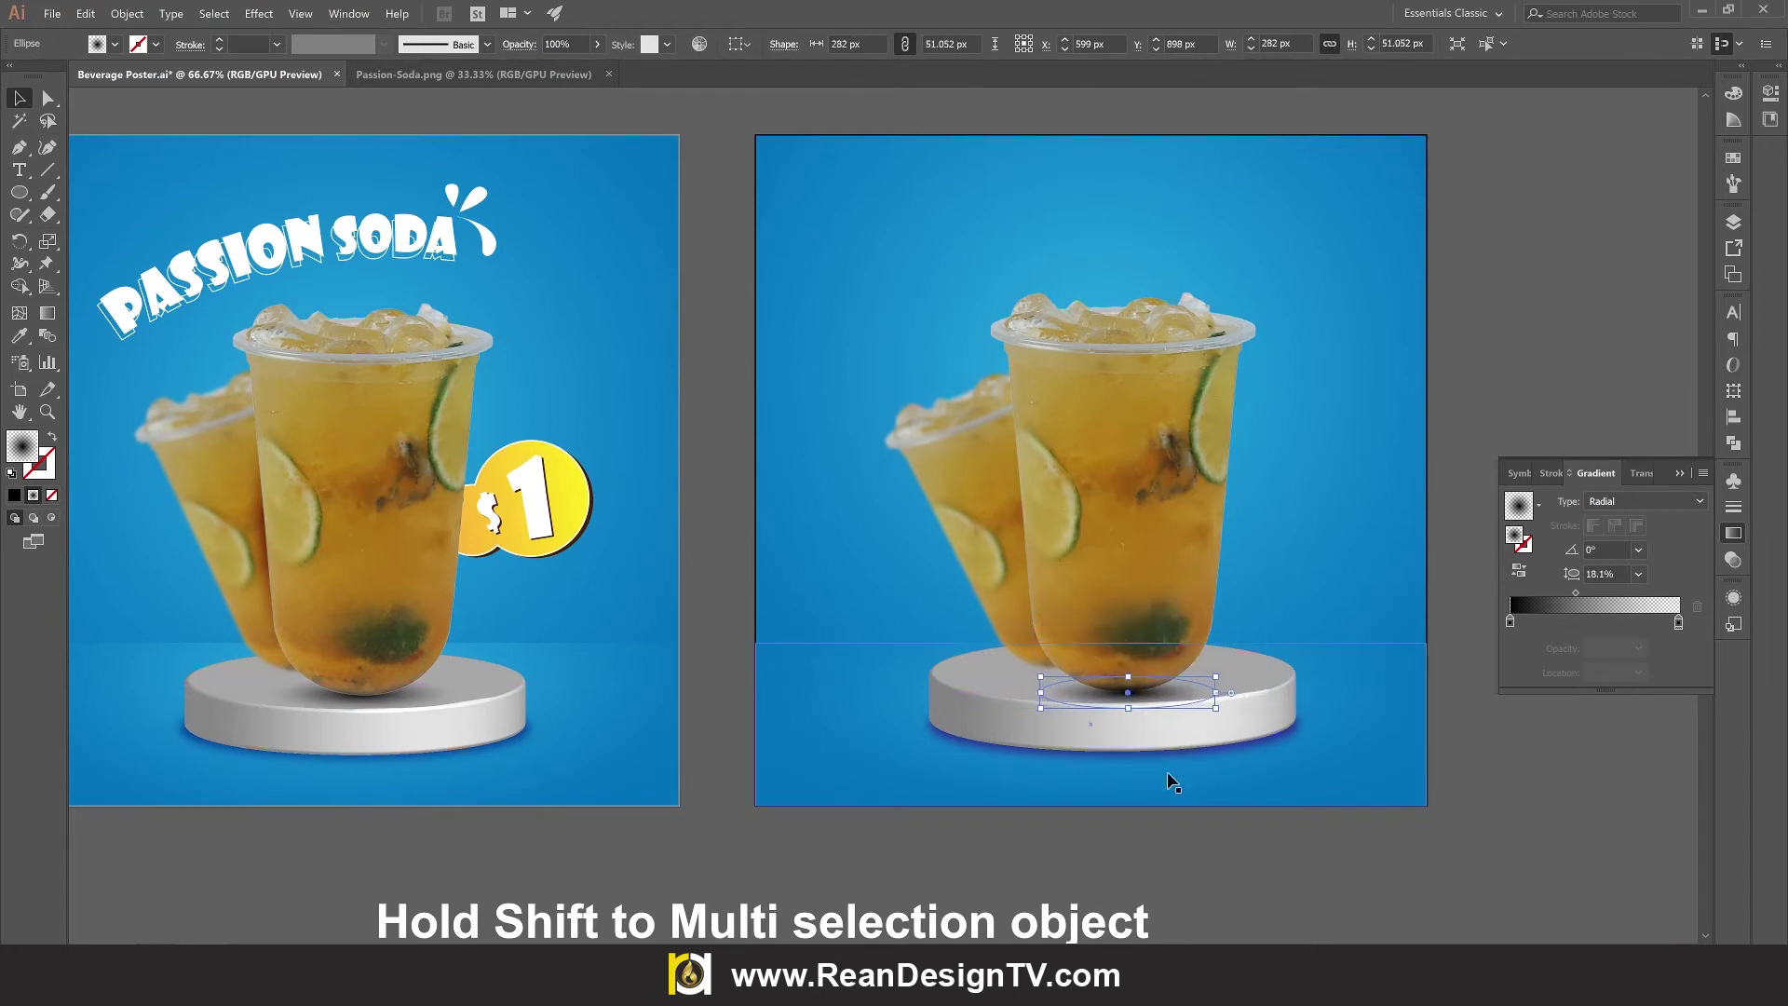
{"action": "left_click", "coordinate": [1196, 842]}
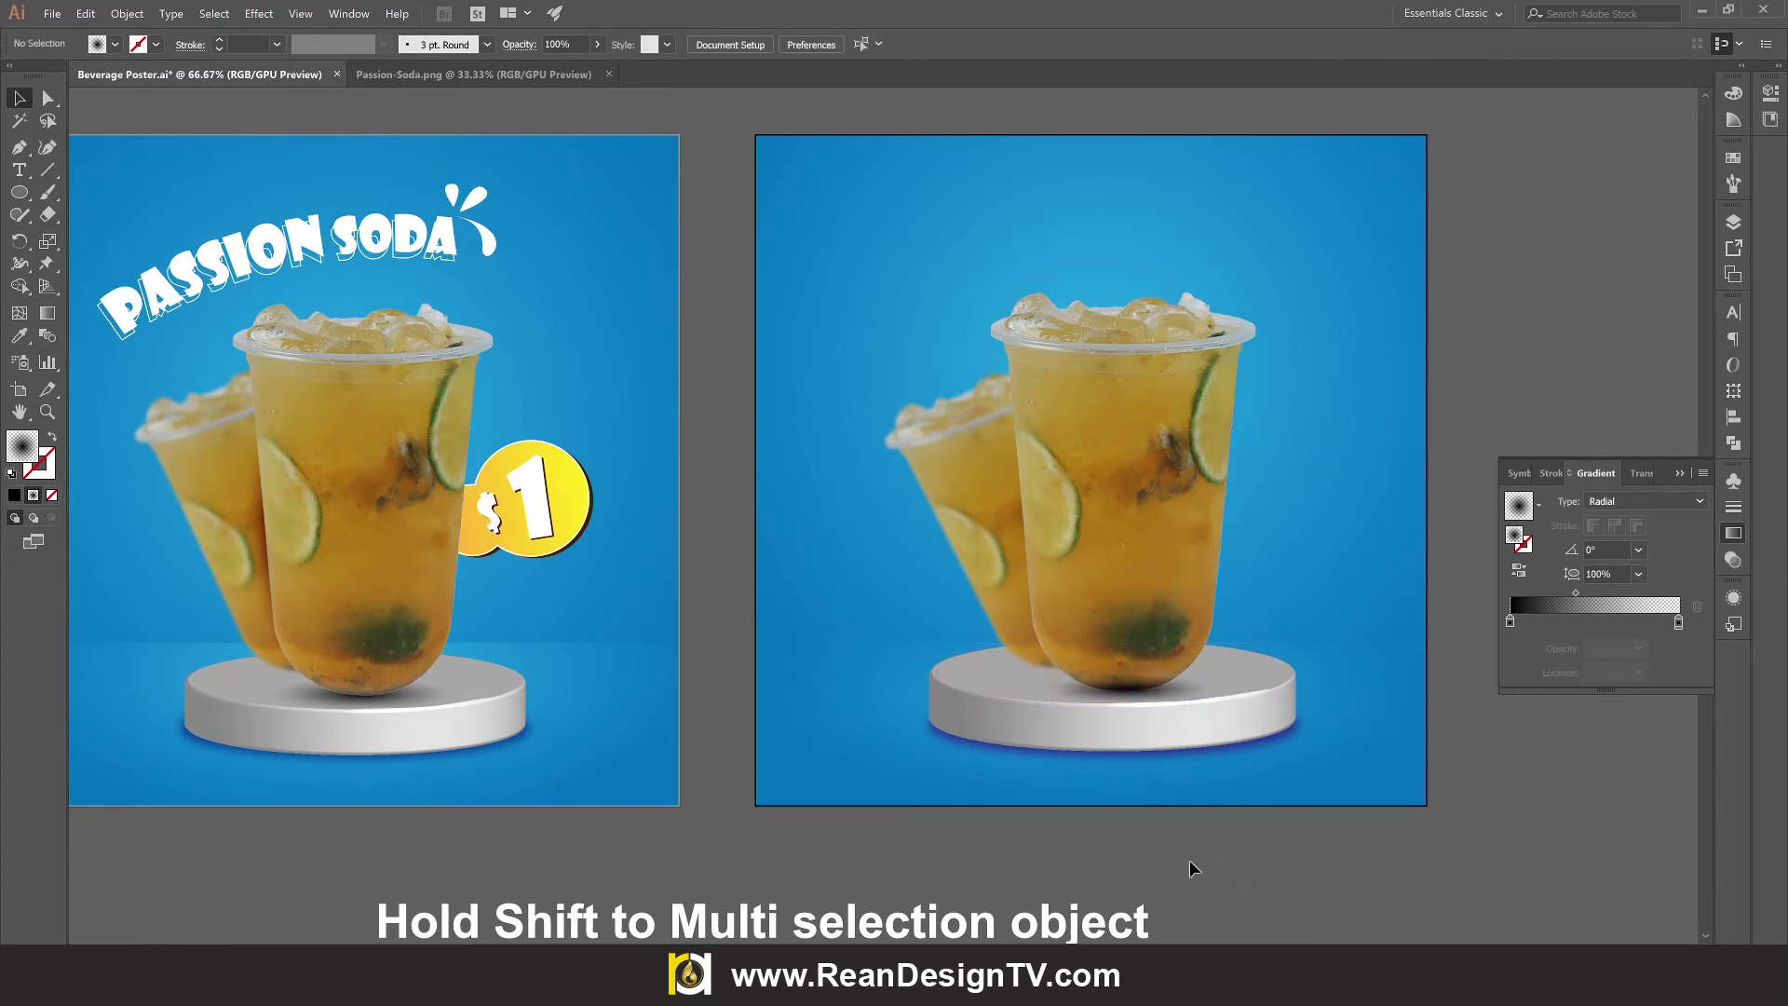
{"action": "left_click", "coordinate": [1125, 698]}
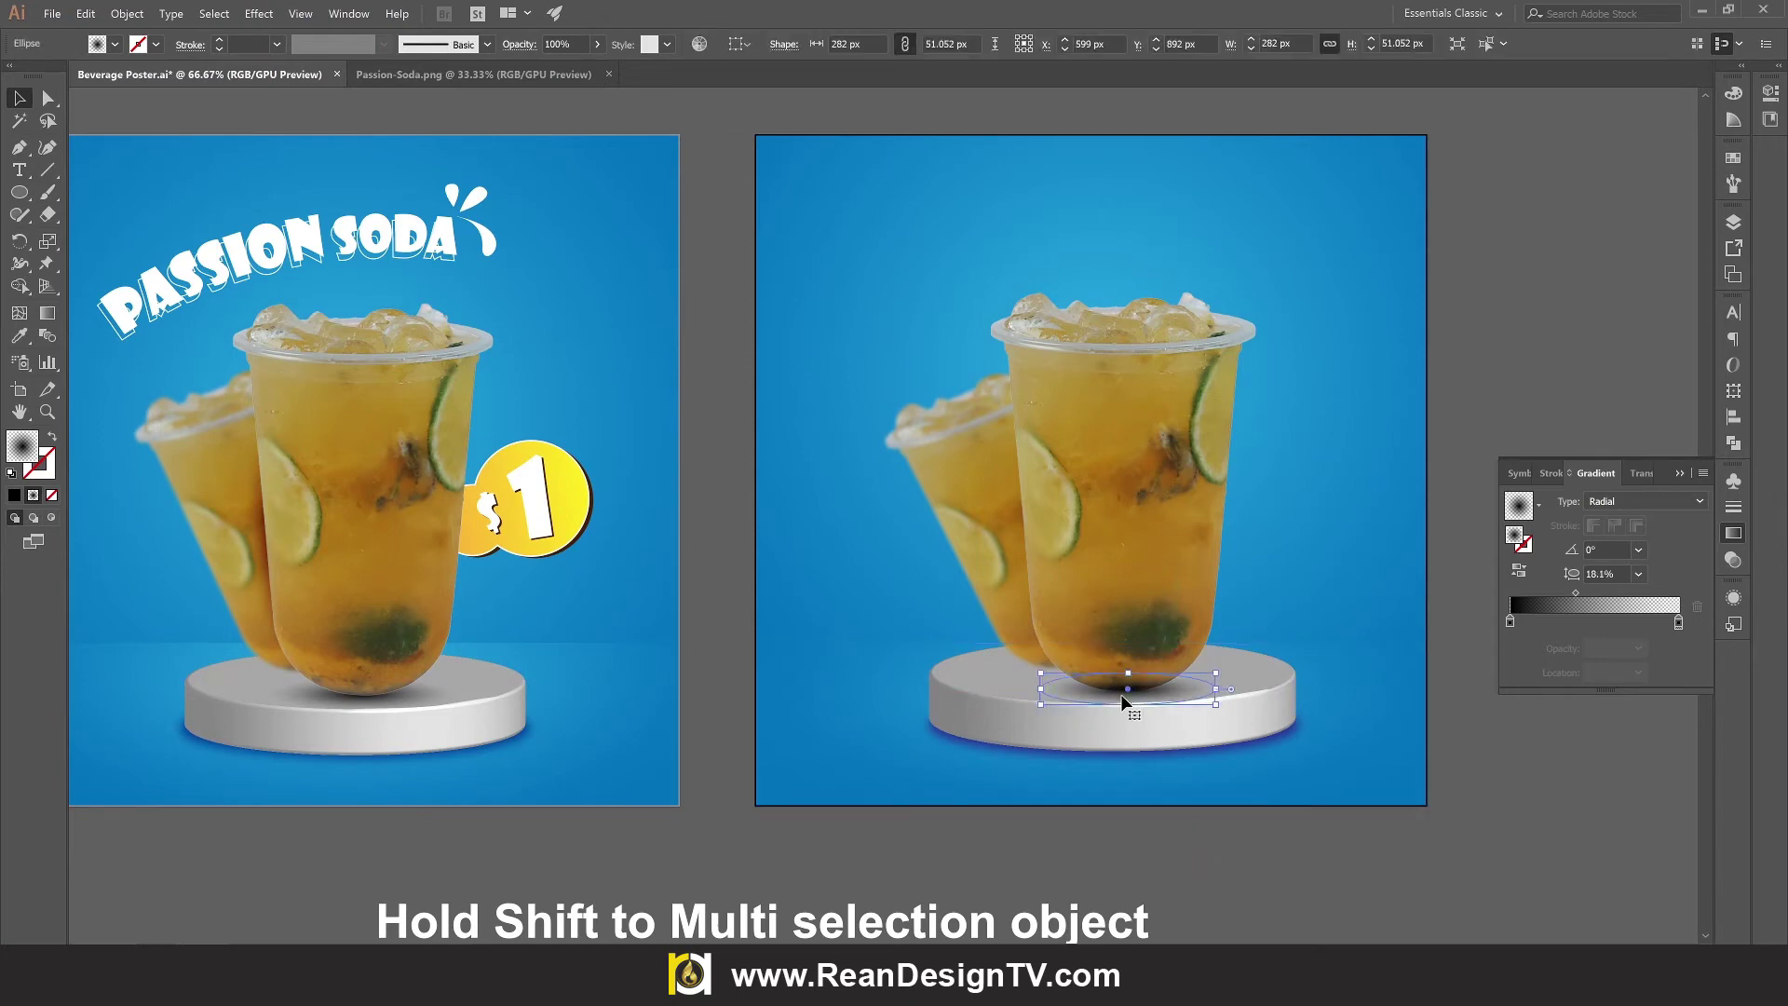
{"action": "left_click", "coordinate": [85, 13]}
{"action": "left_click", "coordinate": [112, 81]}
- Paste the shadow in place inside the cup group and send it to the back
{"action": "left_click", "coordinate": [1094, 556]}
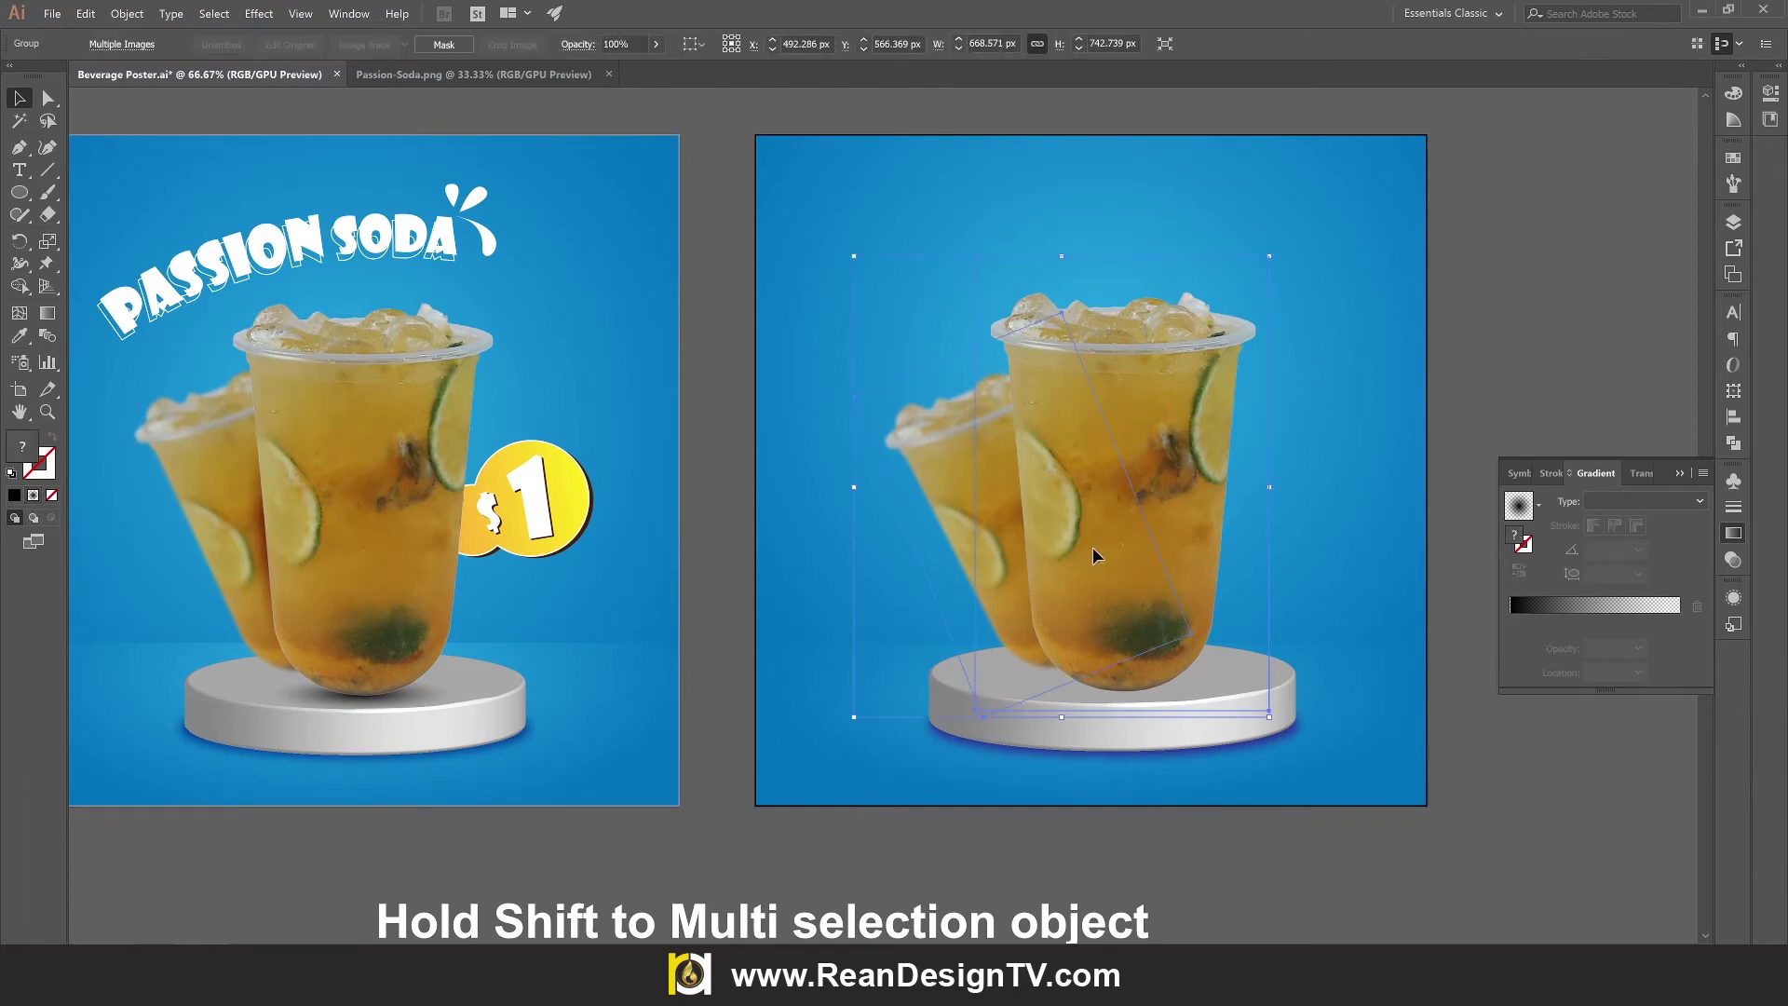
{"action": "double_click", "coordinate": [1093, 555]}
{"action": "left_click", "coordinate": [1093, 575]}
{"action": "left_click", "coordinate": [85, 13]}
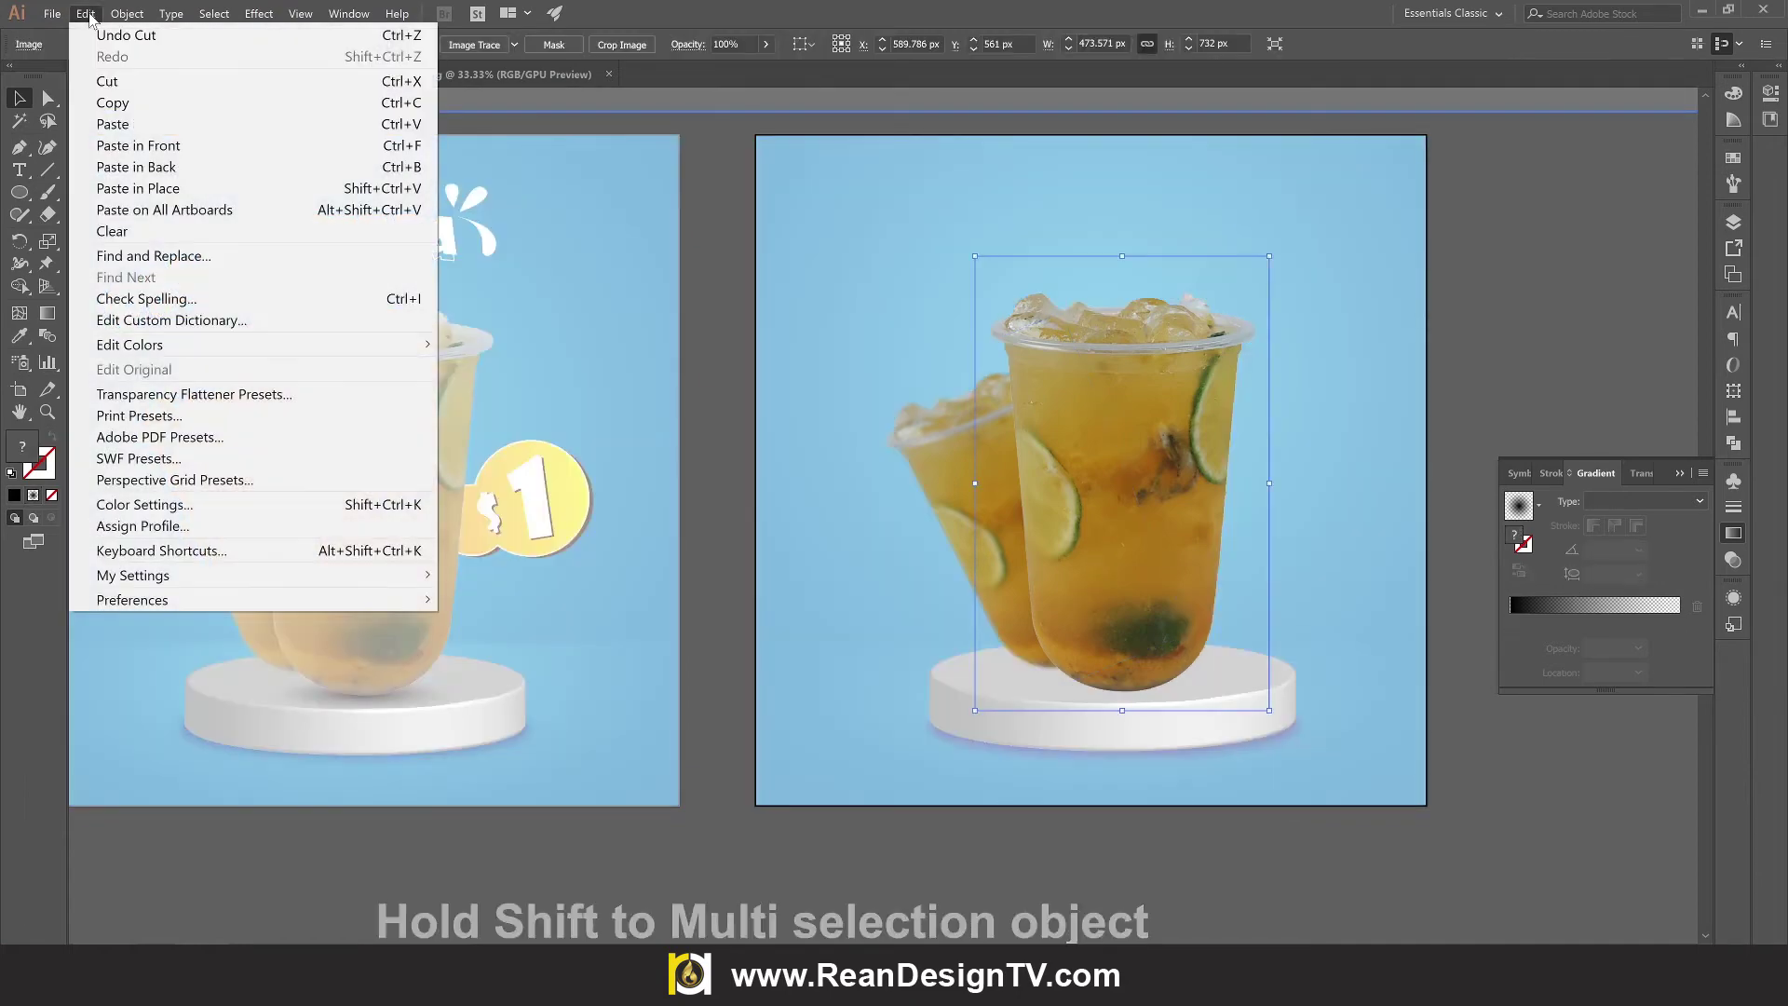
{"action": "left_click", "coordinate": [138, 188]}
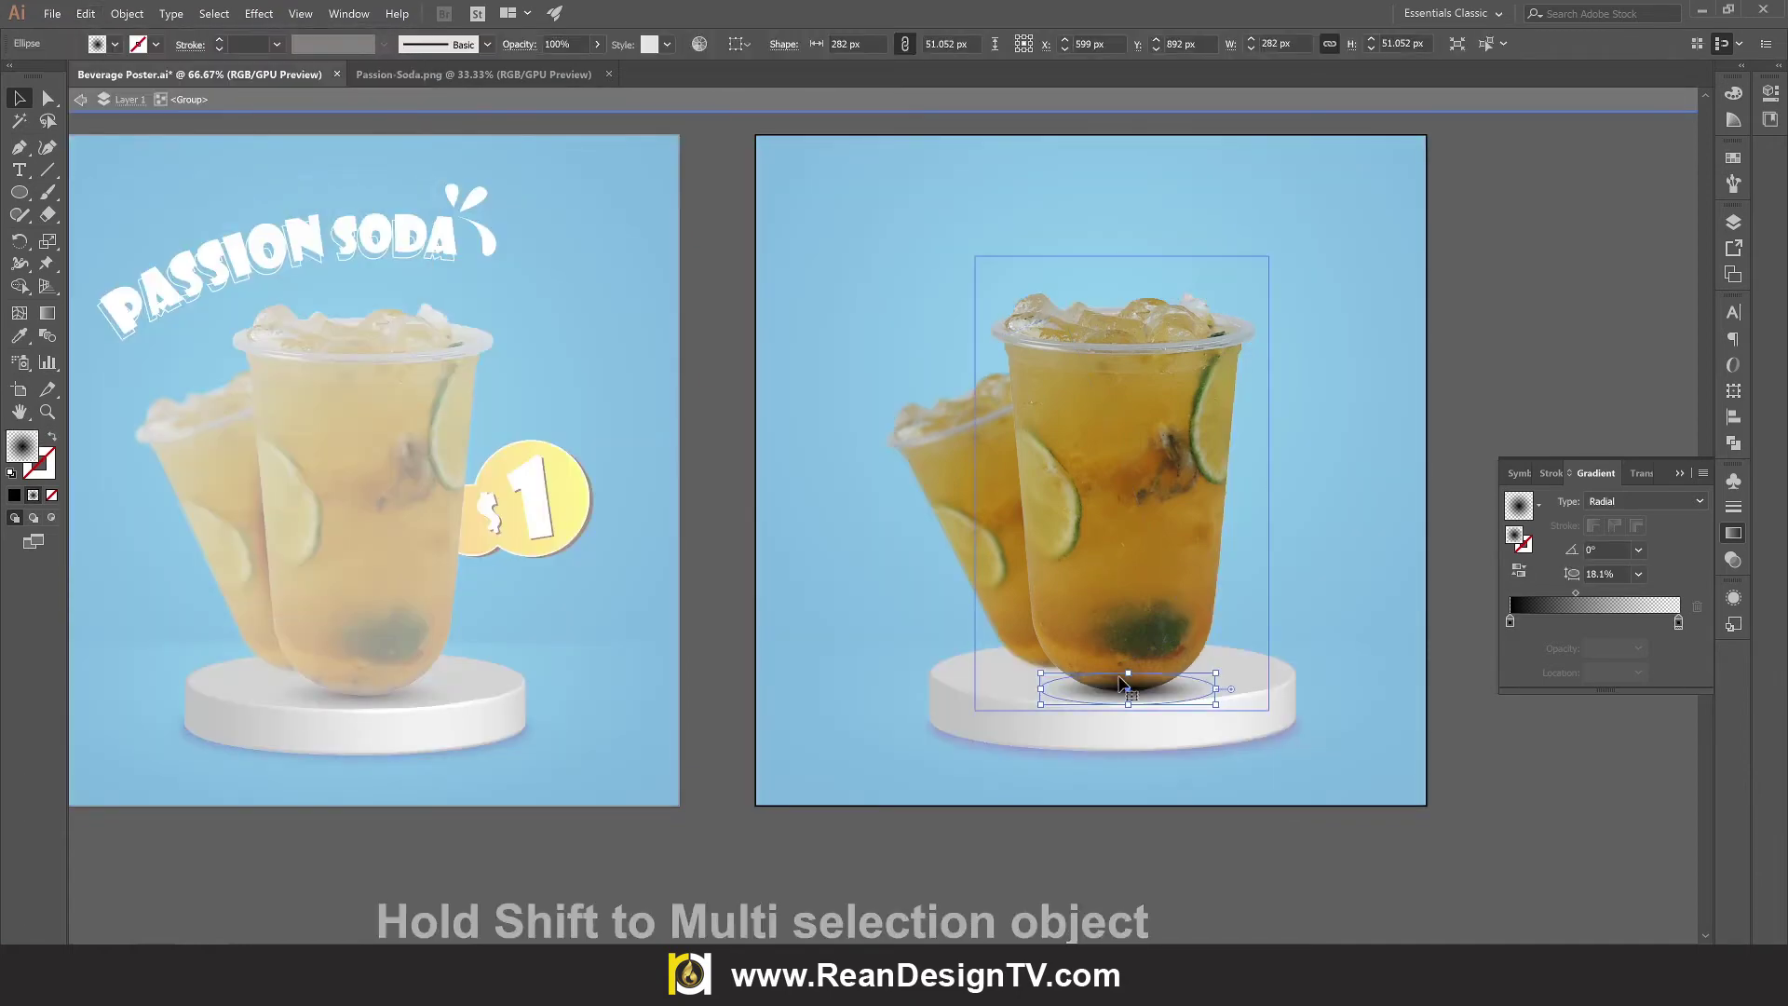
{"action": "right_click", "coordinate": [594, 383]}
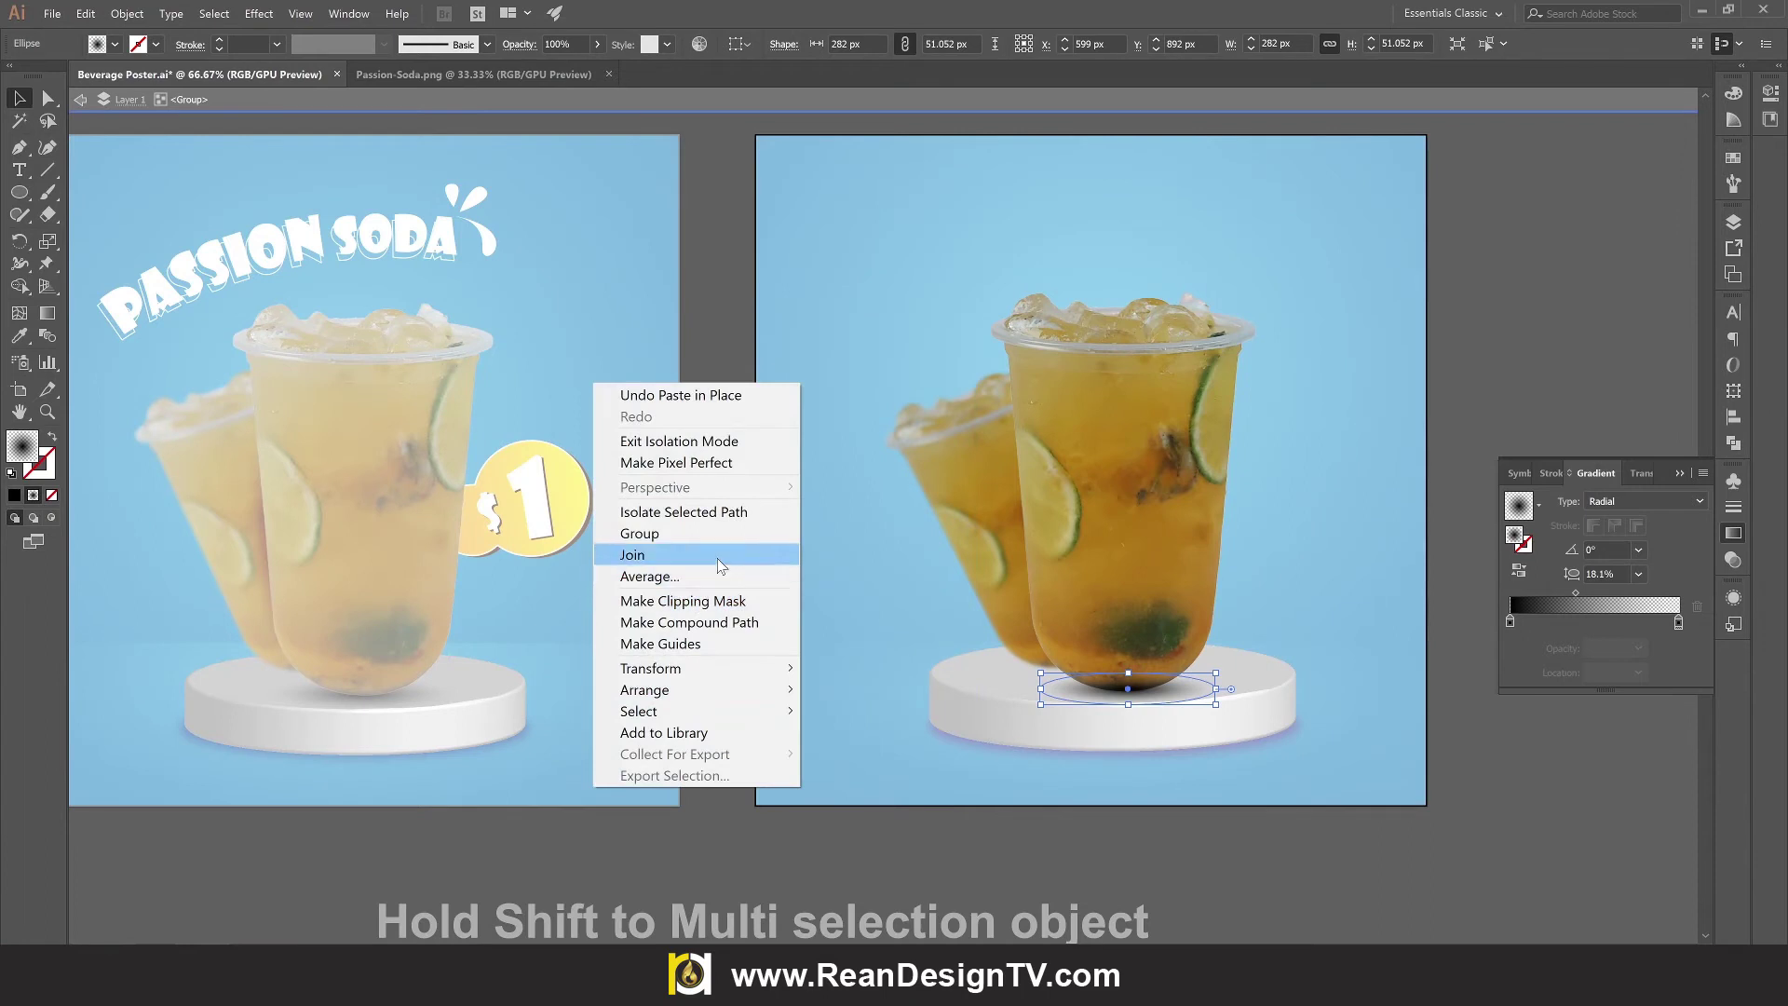
{"action": "left_click", "coordinate": [899, 754]}
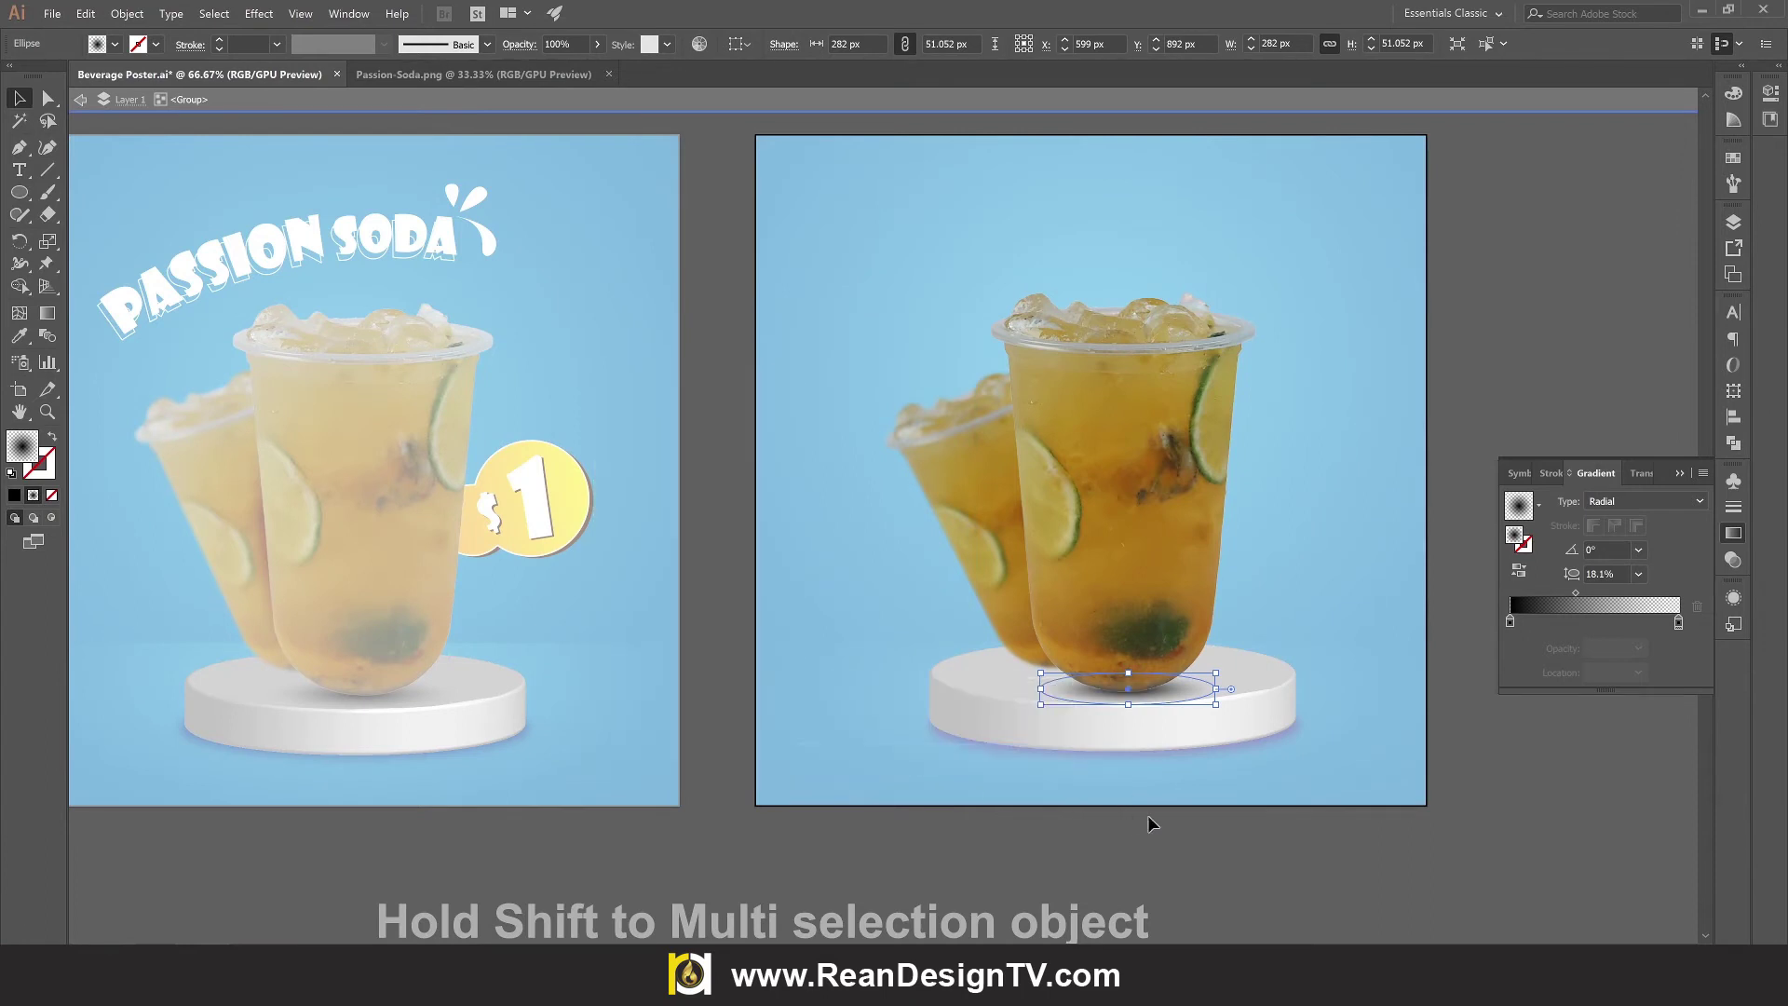
{"action": "left_click", "coordinate": [1147, 814]}
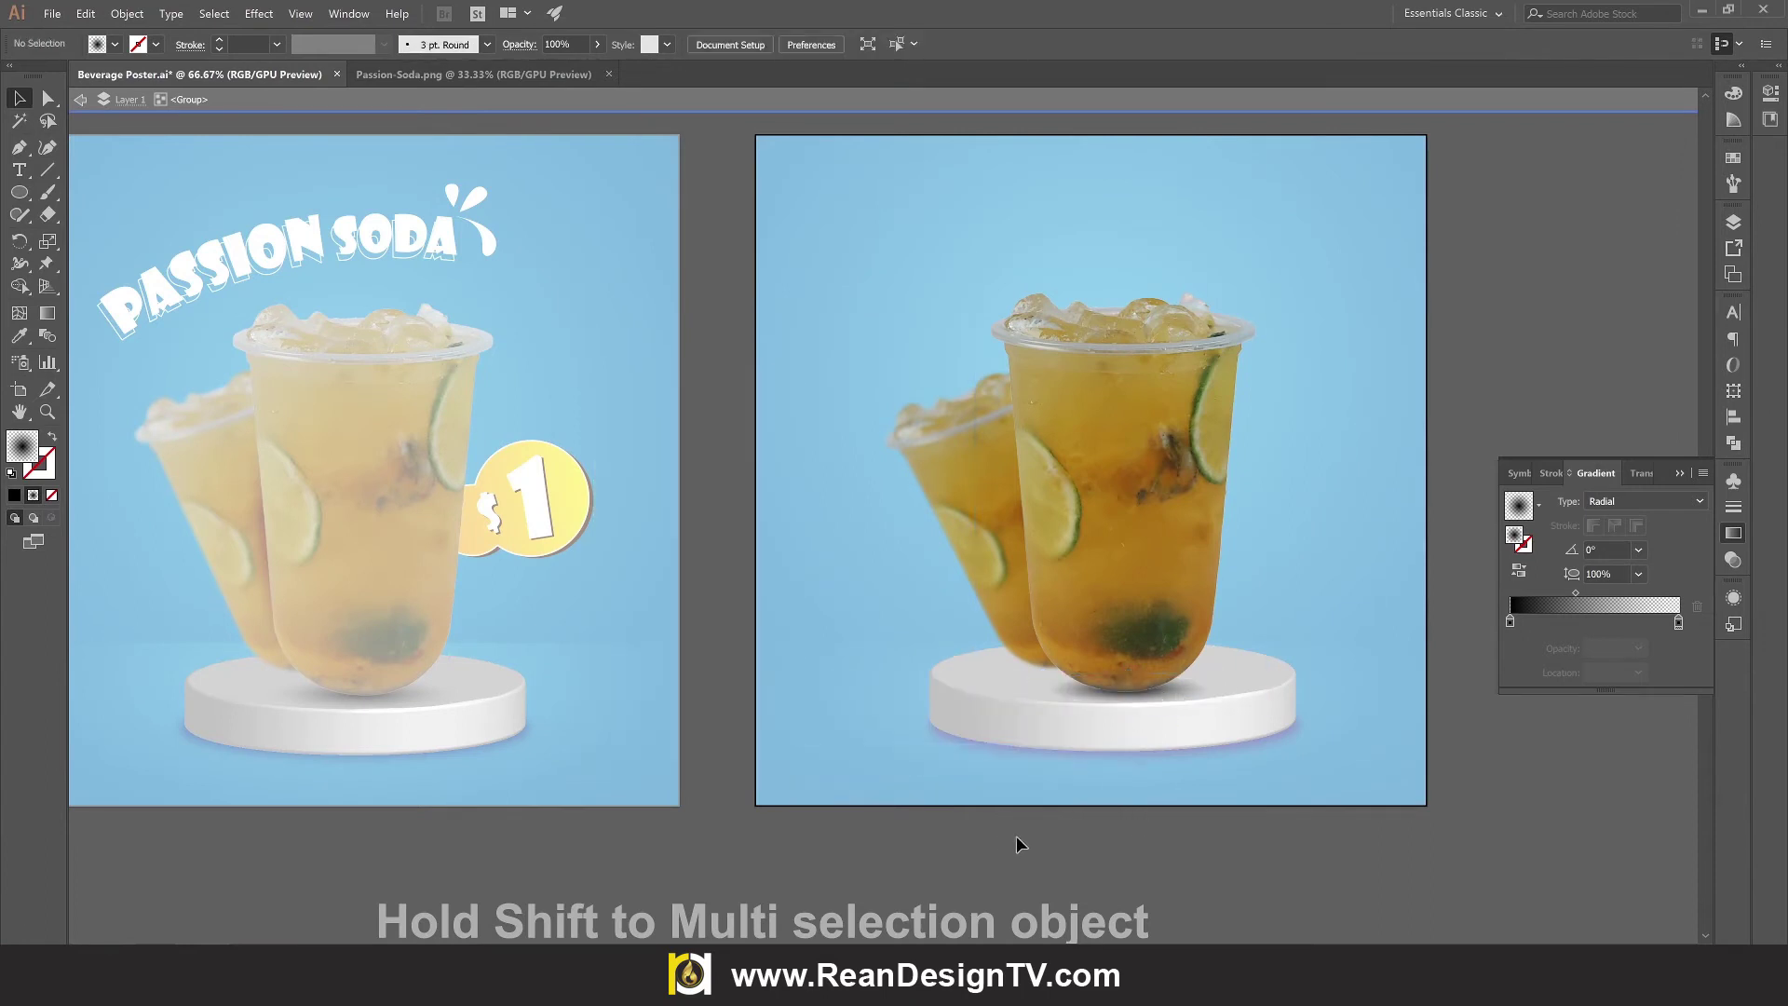
- Select only the shadow ellipse and nudge it left and down under the cup
{"action": "left_click_drag", "start_coordinate": [1099, 694], "coordinate": [1095, 688]}
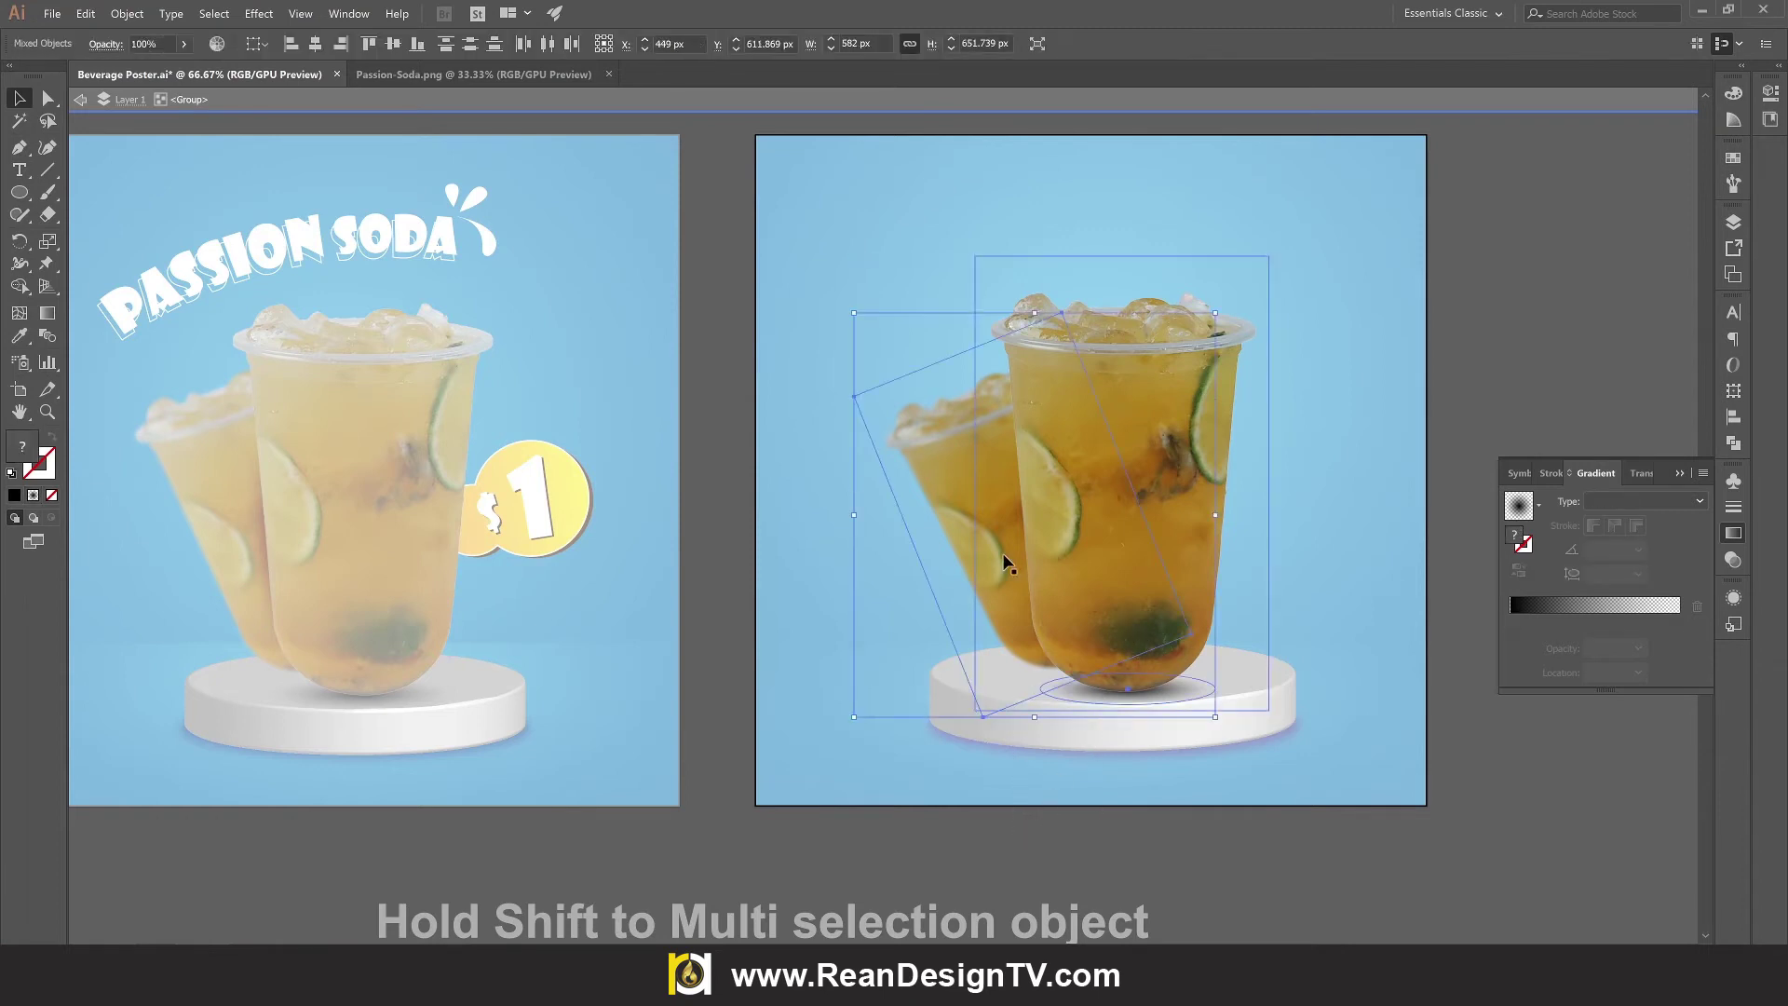
{"action": "left_click", "coordinate": [1032, 422], "text": "shift"}
{"action": "left_click", "coordinate": [1075, 703], "text": "shift"}
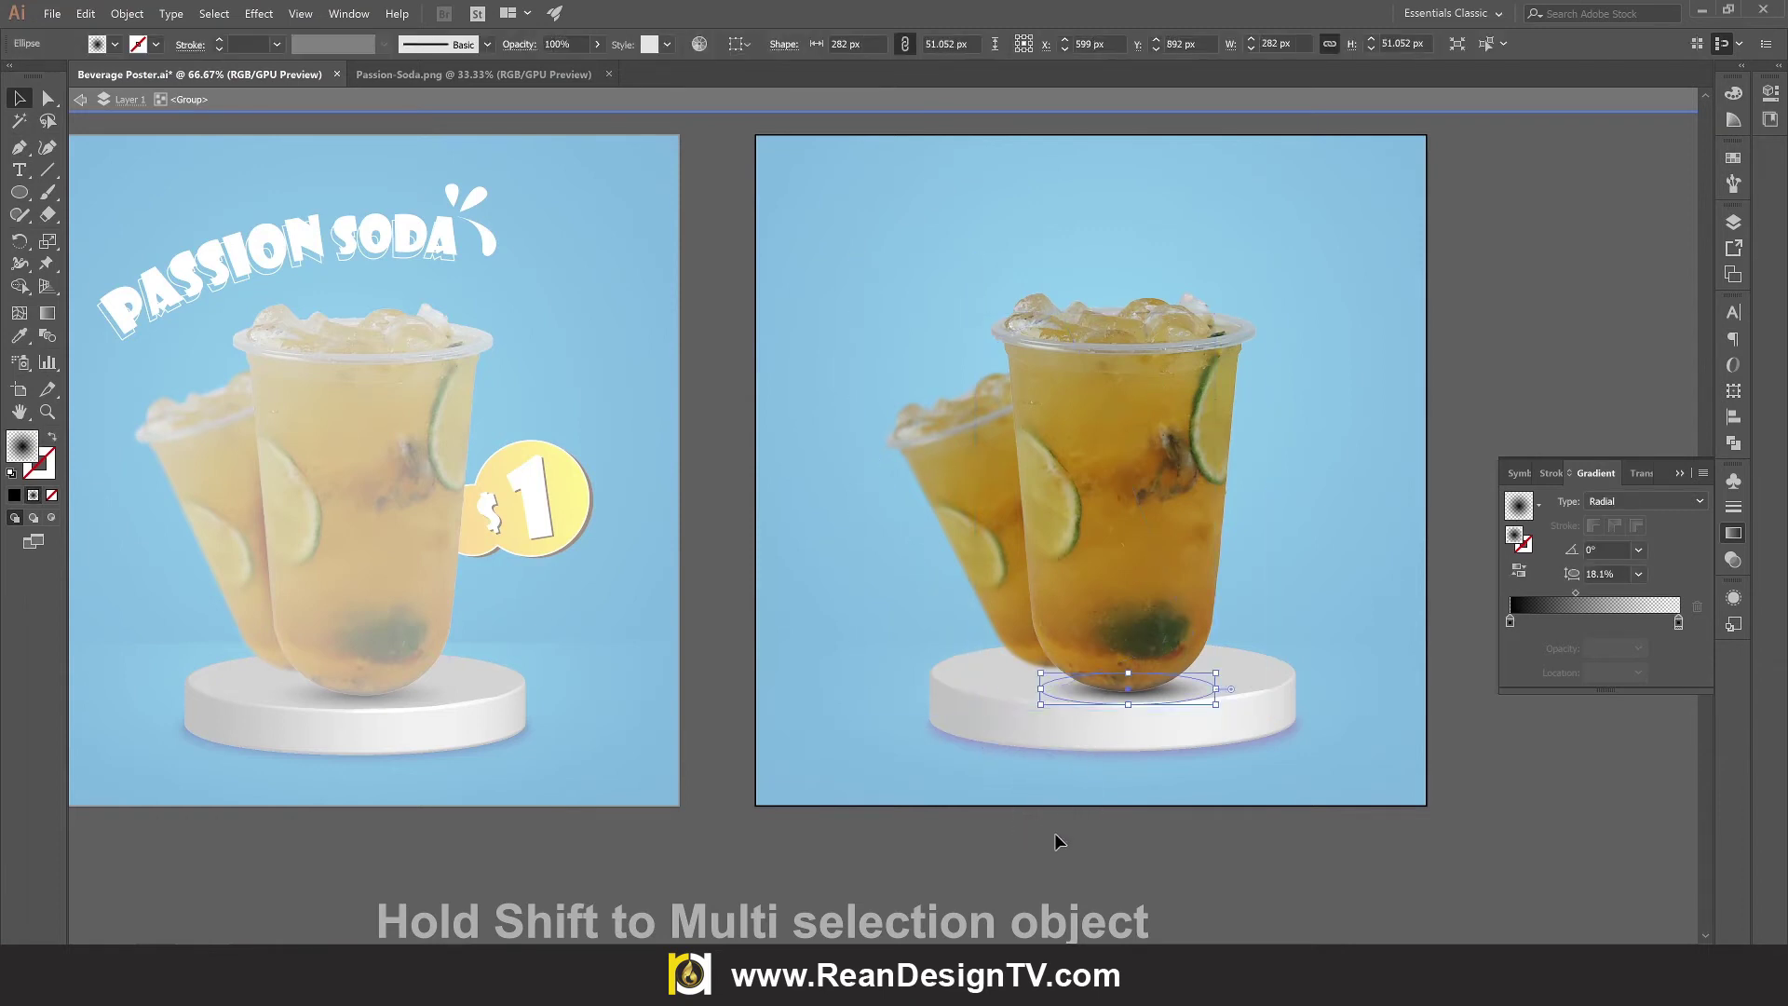
{"action": "key", "text": "Left"}
{"action": "key", "text": "Left"}
{"action": "key", "text": "Left"}
{"action": "key", "text": "Left"}
{"action": "key", "text": "Down"}
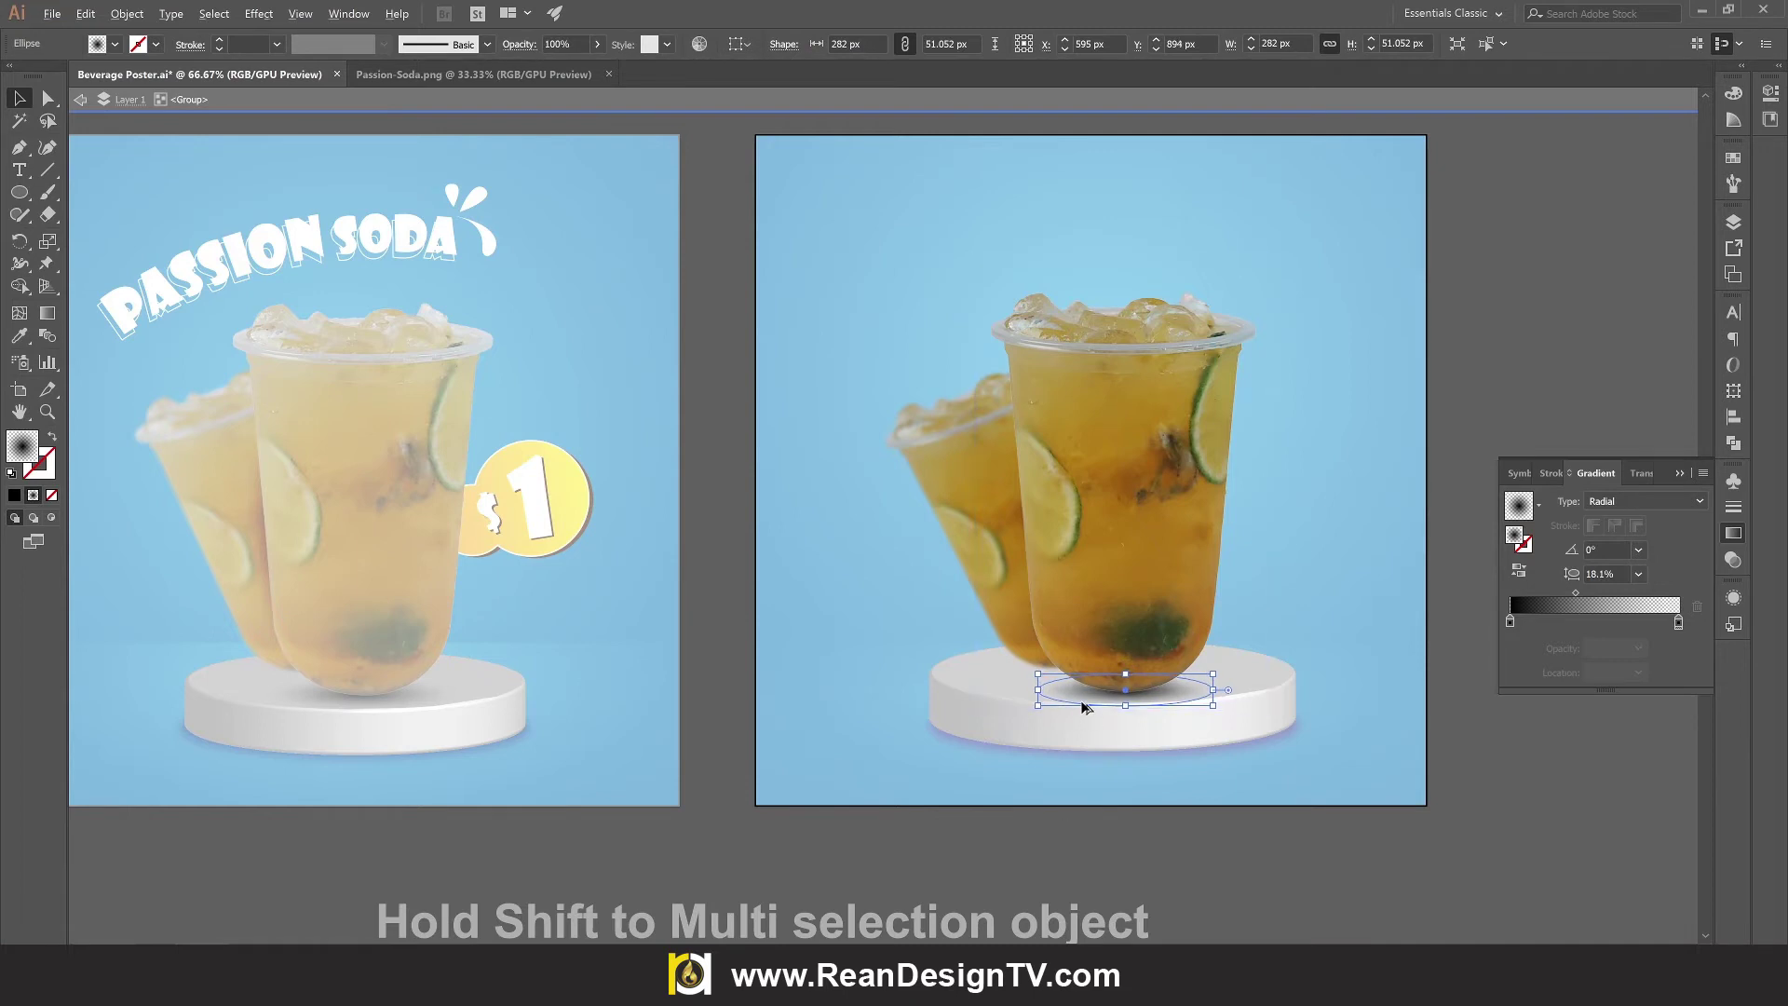
- Move the gradient shadow ellipse onto the back cup and bring it forward
{"action": "left_click_drag", "start_coordinate": [1083, 707], "coordinate": [961, 545]}
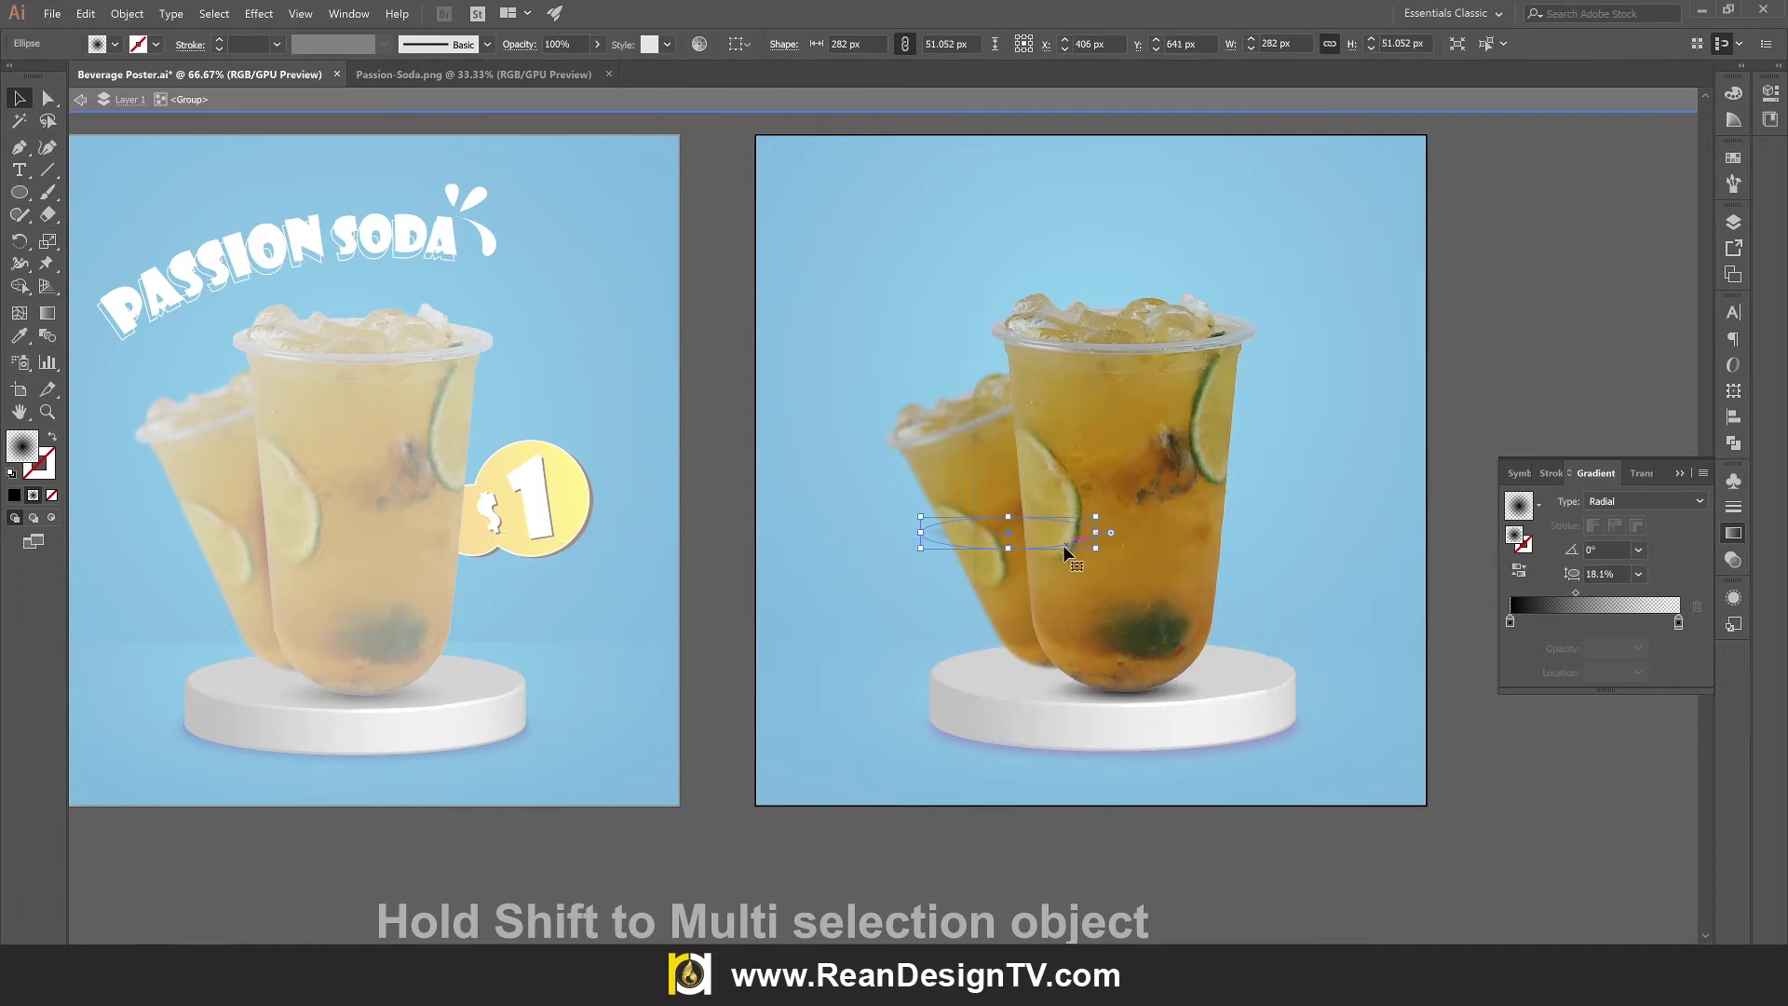
{"action": "right_click", "coordinate": [934, 537]}
{"action": "mouse_move", "coordinate": [550, 617]}
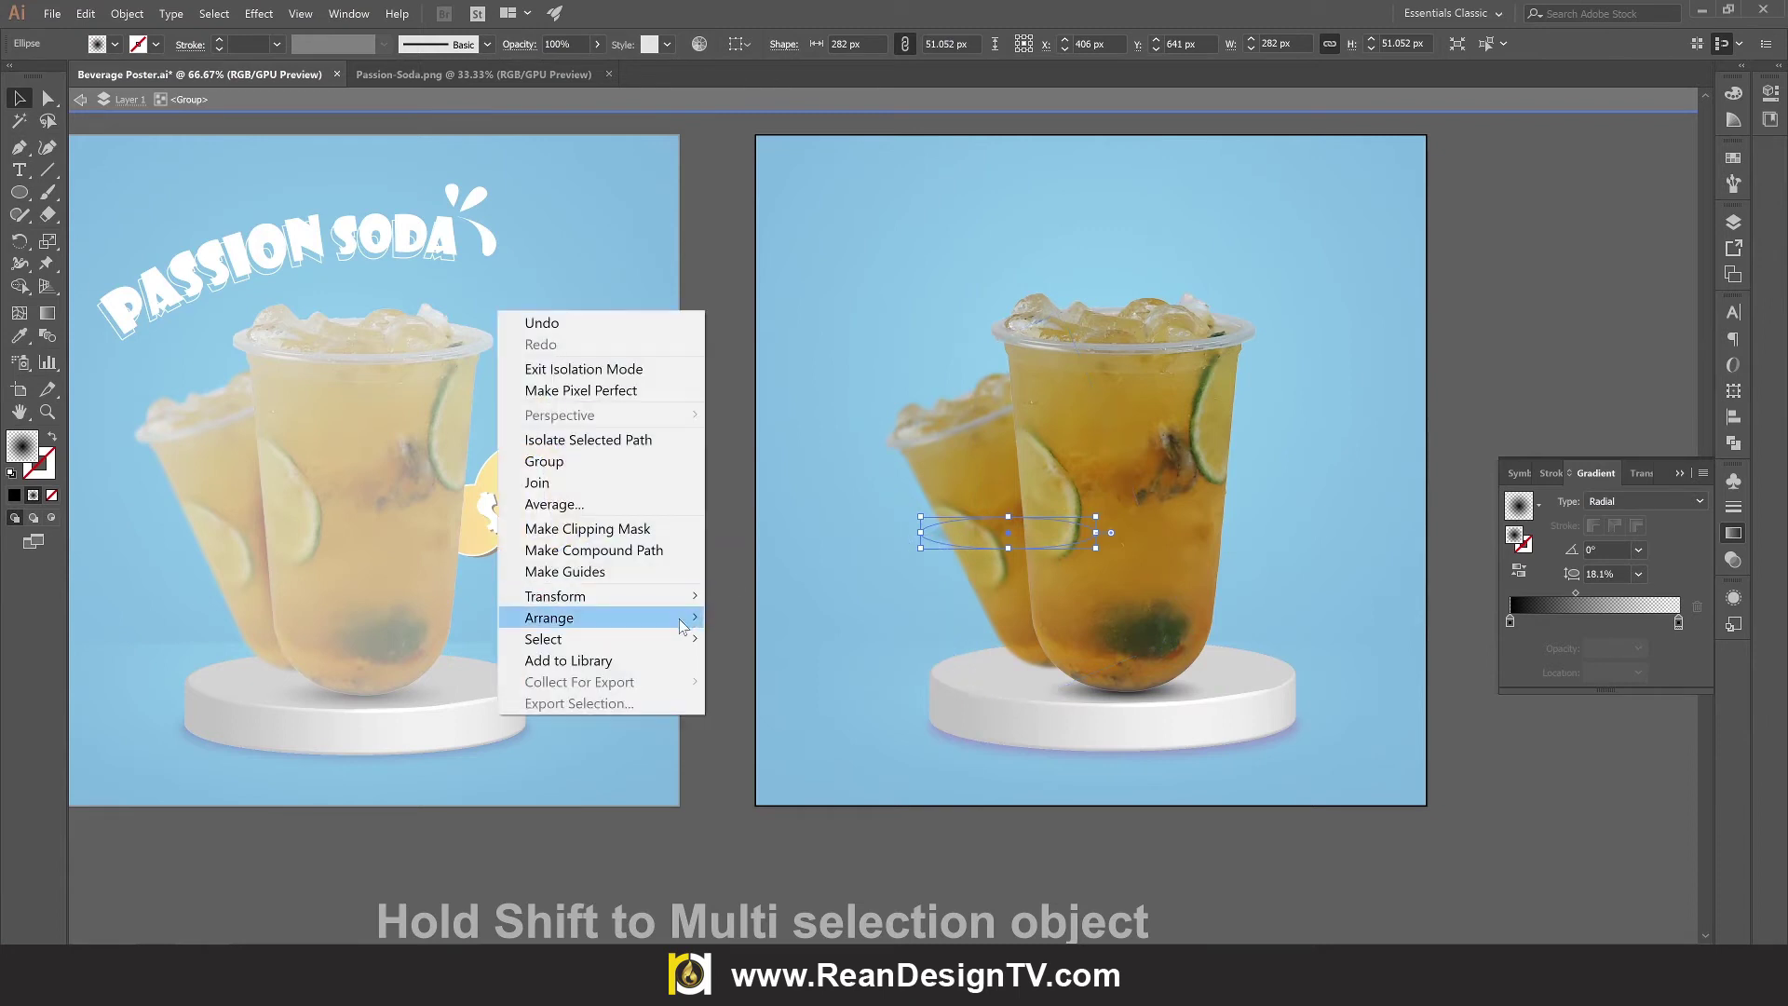
{"action": "left_click", "coordinate": [833, 637]}
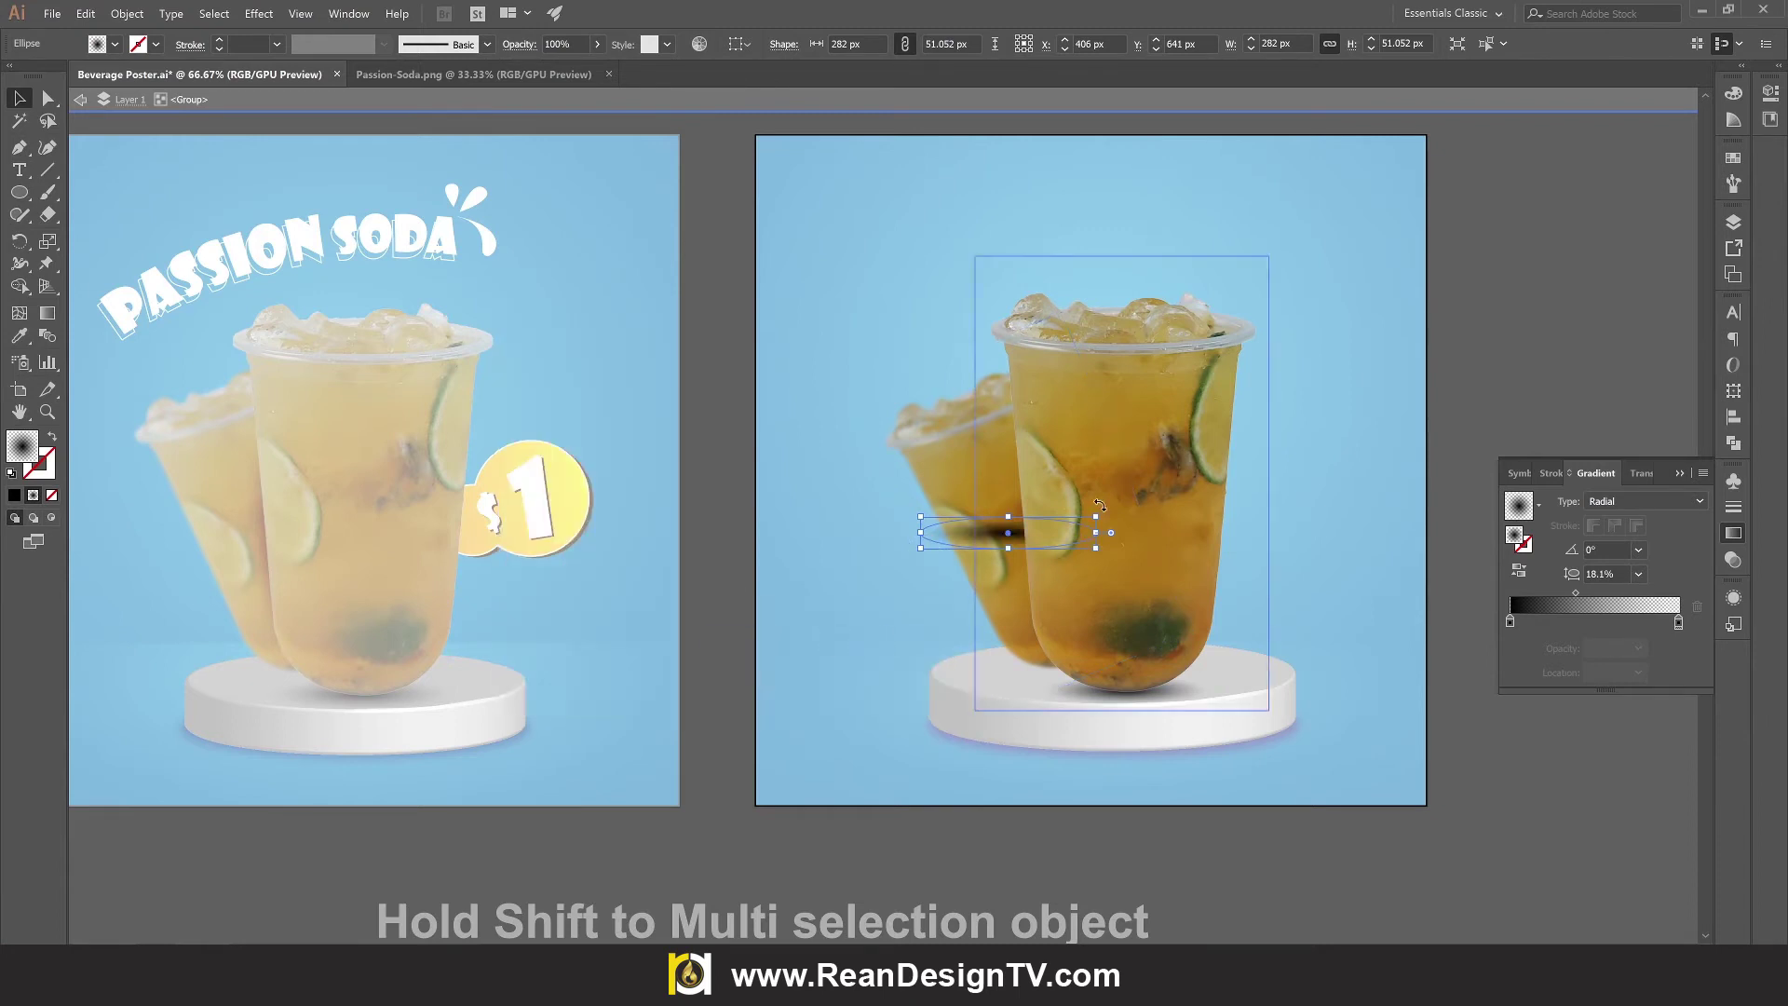
- Rotate the ellipse to about -80°, nudge it right, and stretch it along the front cup's edge
{"action": "left_click_drag", "start_coordinate": [1100, 510], "coordinate": [1020, 650]}
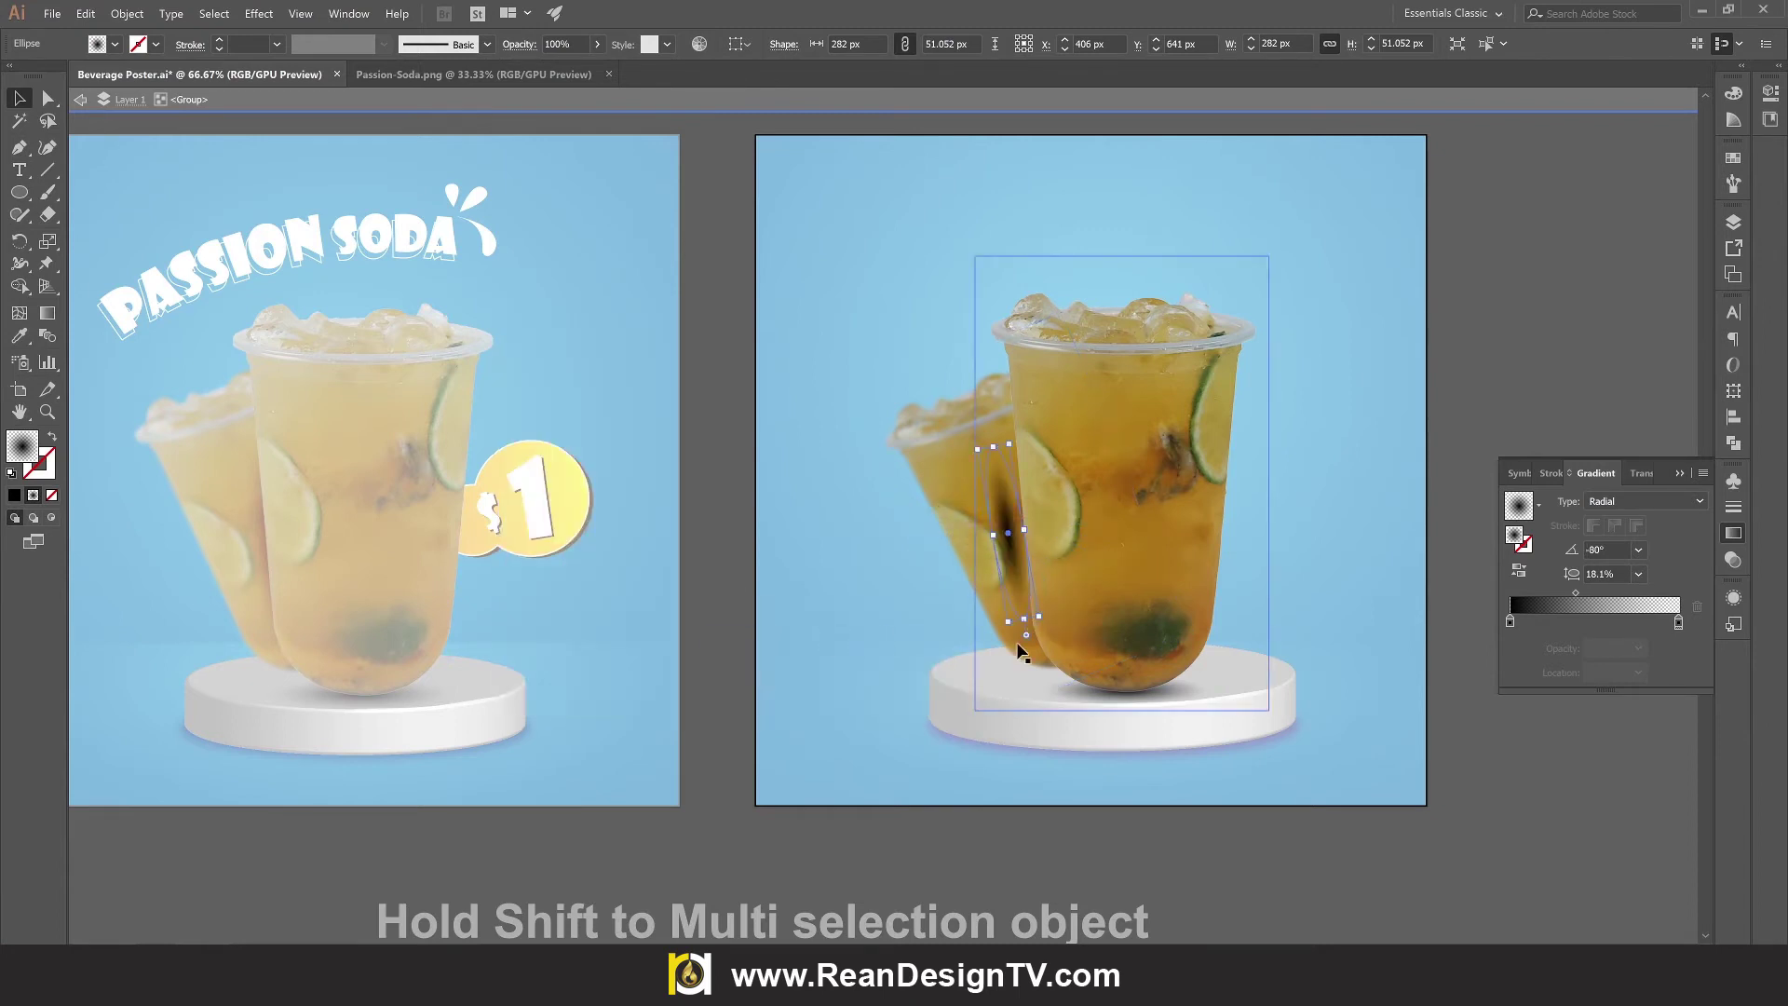
{"action": "key", "text": "Right"}
{"action": "key", "text": "Right"}
{"action": "key", "text": "Right"}
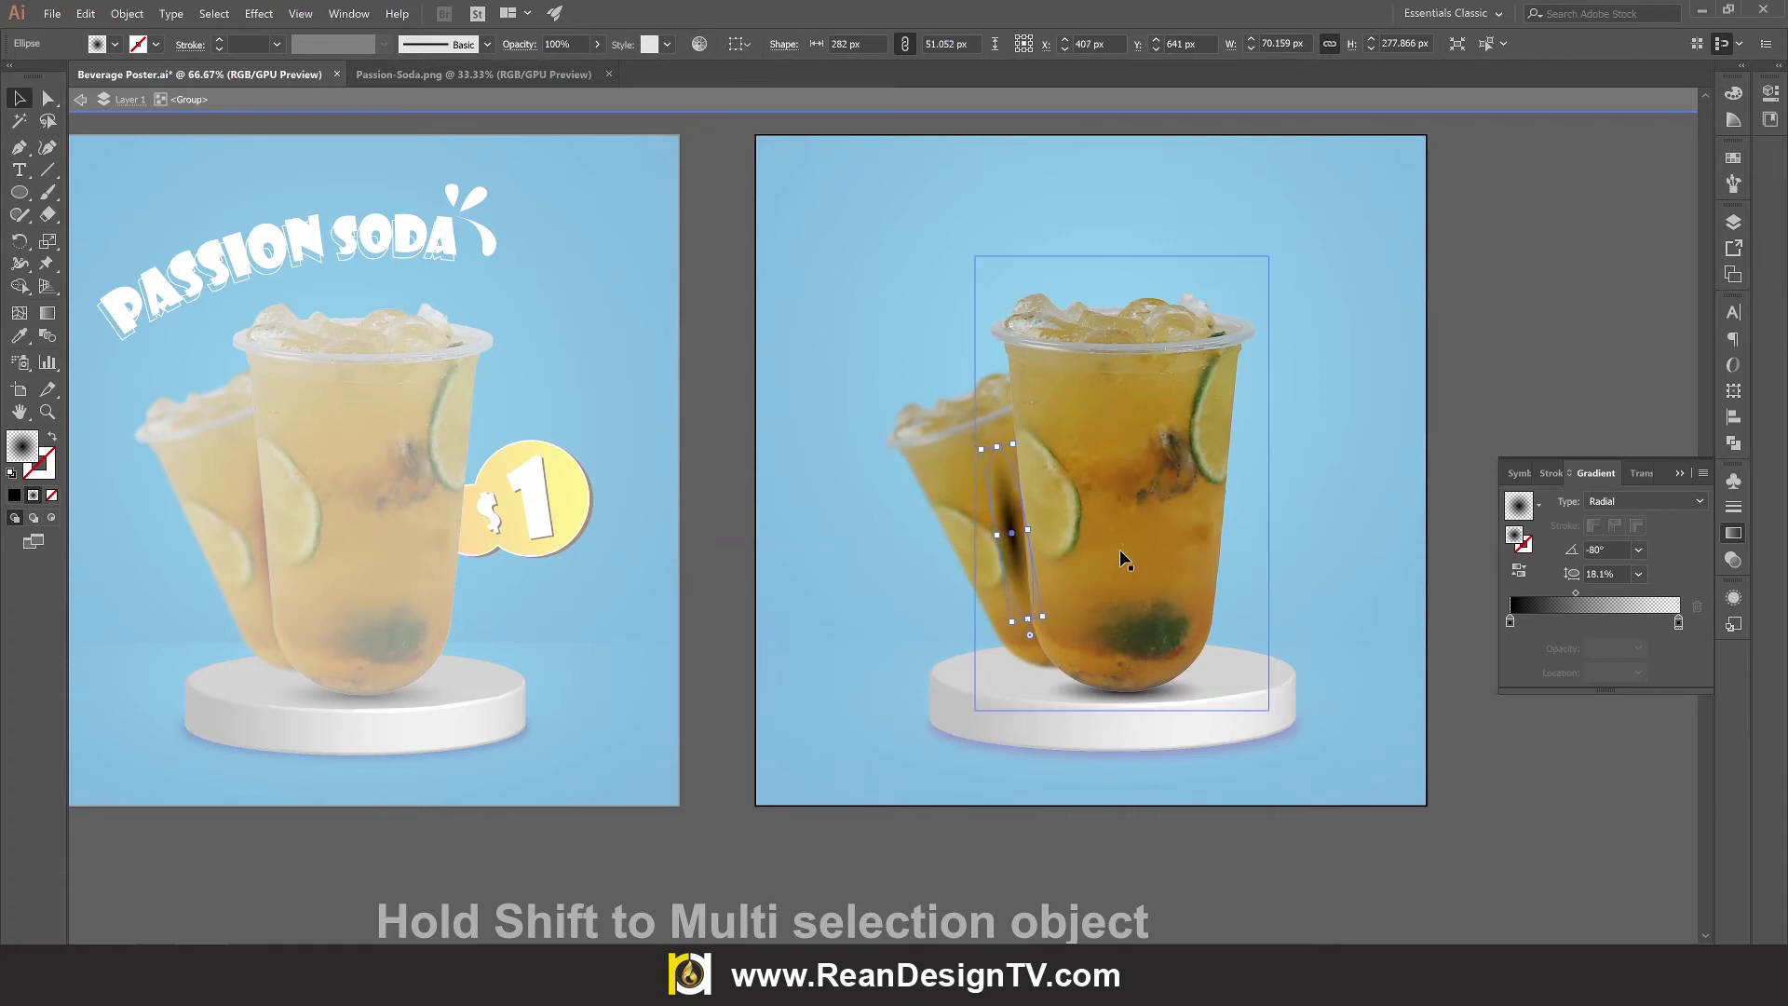
{"action": "key", "text": "Right"}
{"action": "key", "text": "Right"}
{"action": "key", "text": "Right"}
{"action": "key", "text": "Right"}
{"action": "key", "text": "Right"}
{"action": "key", "text": "Right"}
{"action": "key", "text": "Right"}
{"action": "key", "text": "Right"}
{"action": "key", "text": "Right"}
{"action": "key", "text": "Right"}
{"action": "key", "text": "Right"}
{"action": "key", "text": "Right"}
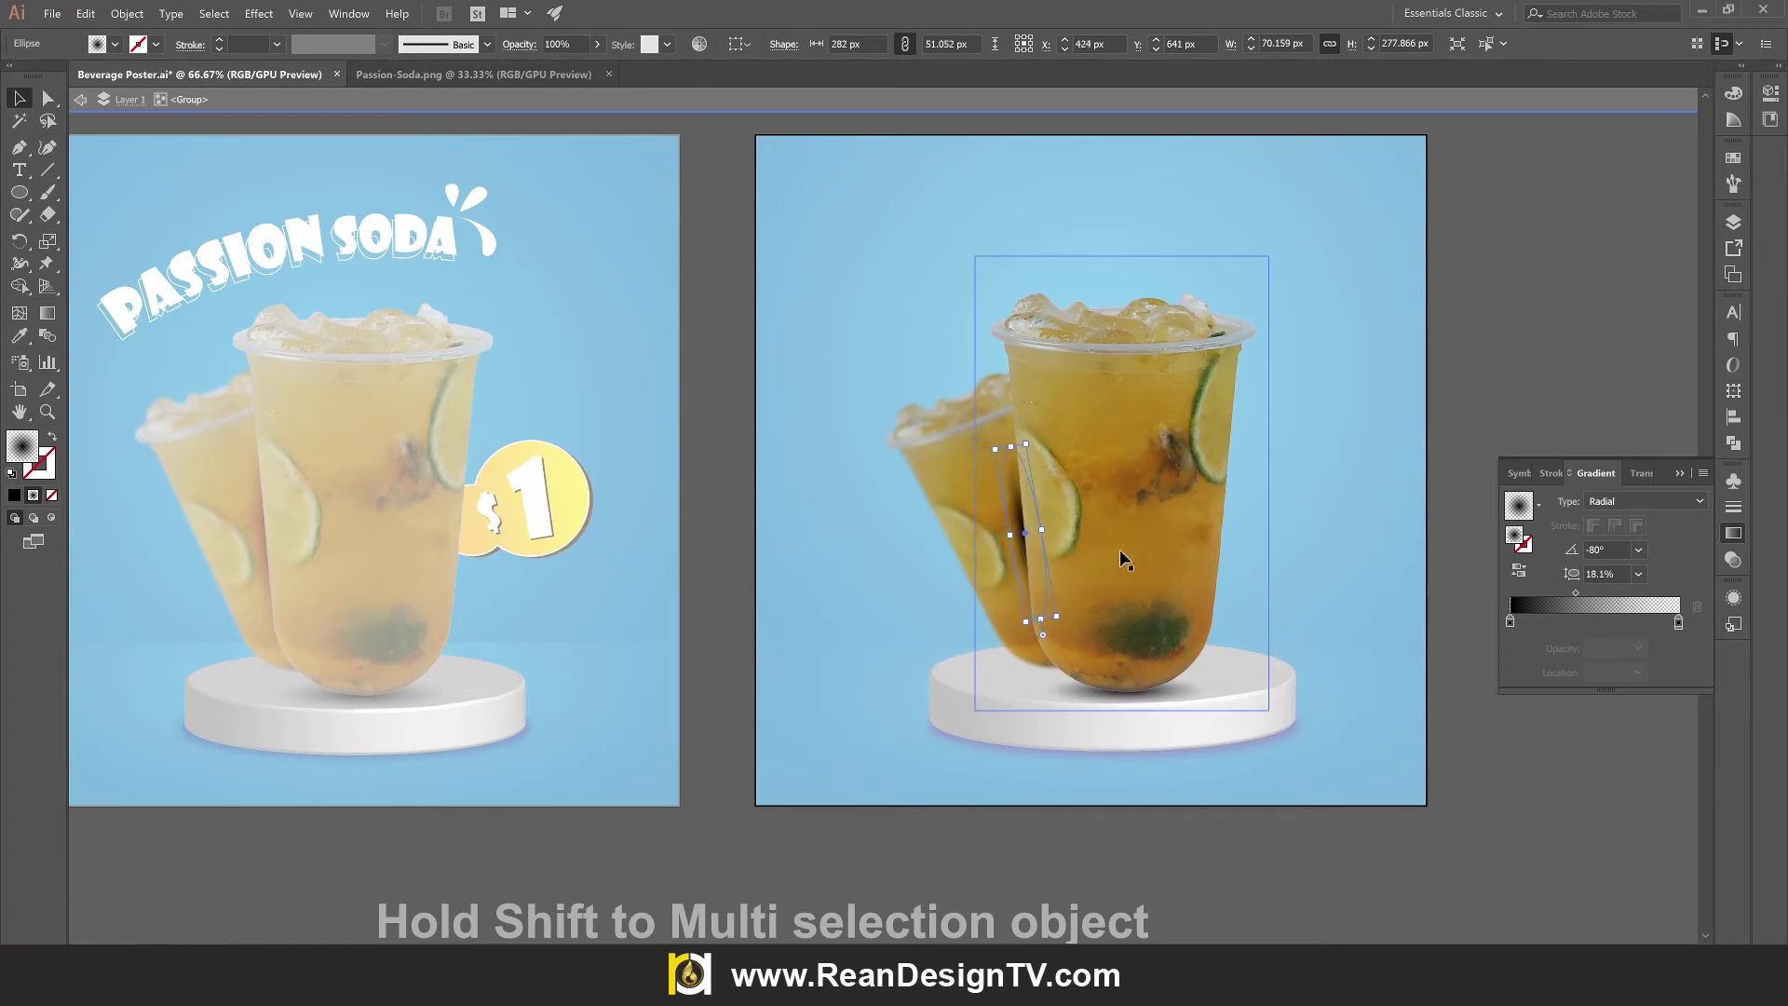
{"action": "left_click_drag", "start_coordinate": [1055, 618], "coordinate": [1058, 625]}
{"action": "left_click_drag", "start_coordinate": [1015, 442], "coordinate": [1011, 401]}
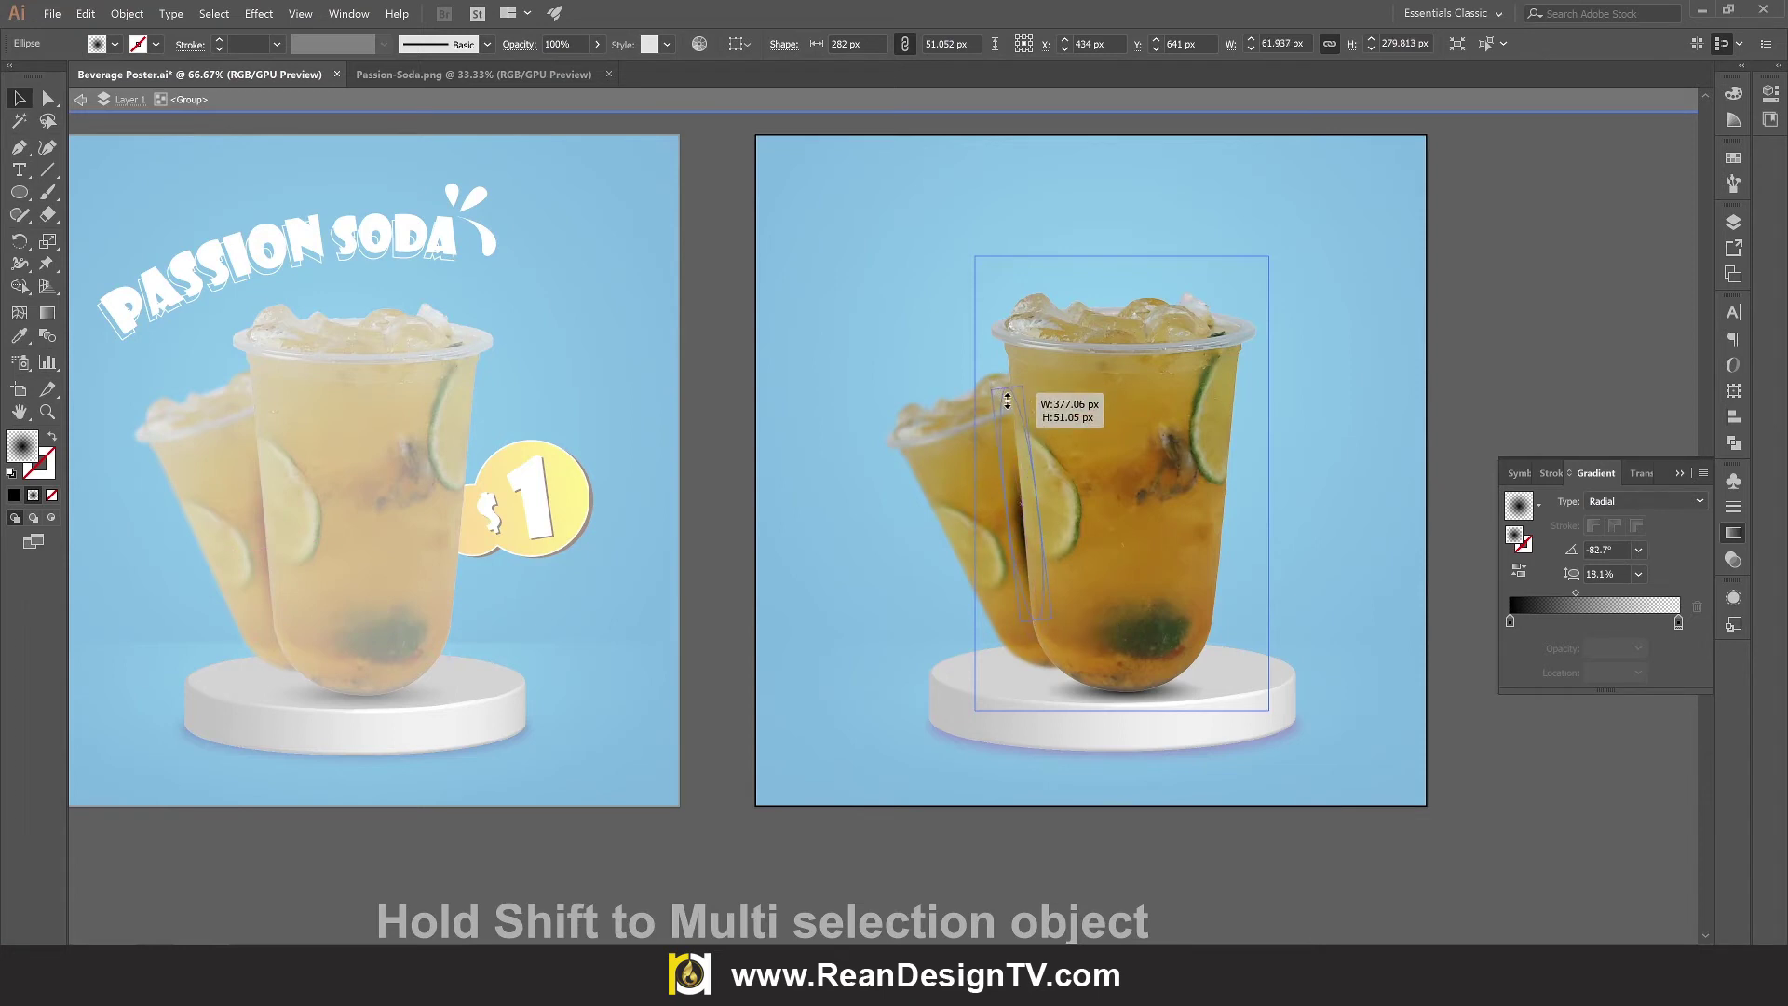
{"action": "left_click_drag", "start_coordinate": [1058, 610], "coordinate": [1043, 643]}
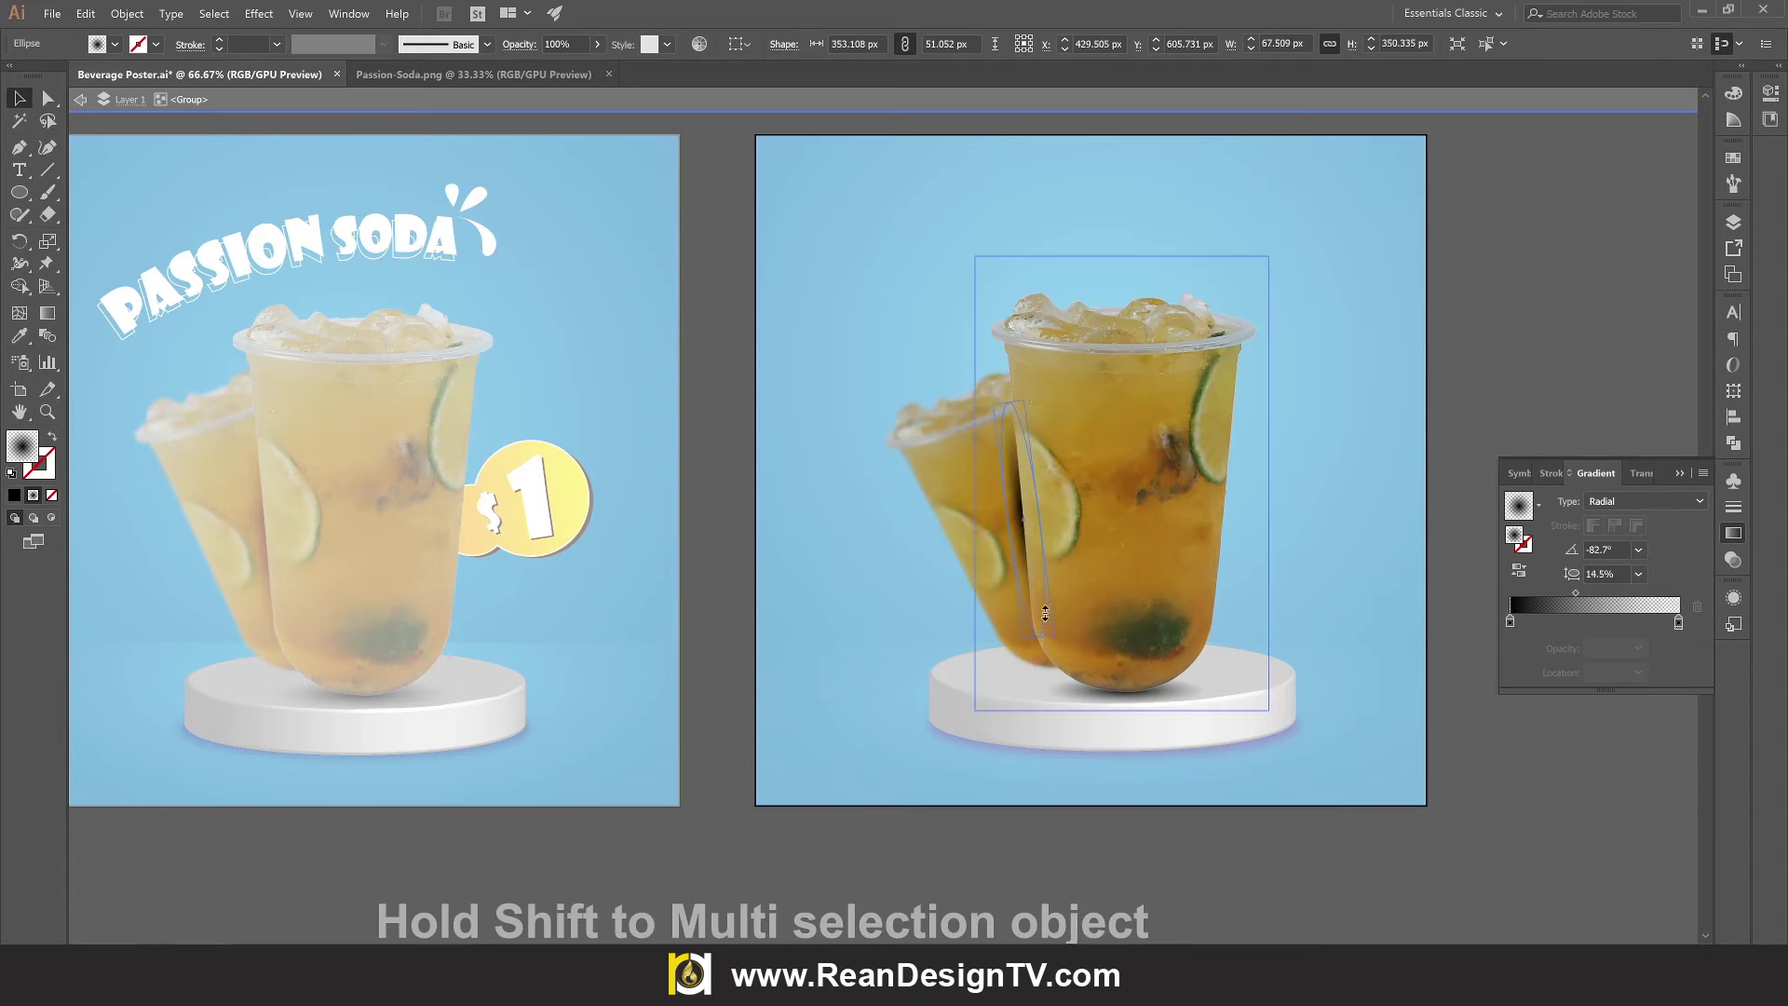
{"action": "left_click_drag", "start_coordinate": [1042, 537], "coordinate": [1055, 515]}
{"action": "key", "text": "Right"}
{"action": "key", "text": "Right"}
{"action": "key", "text": "Right"}
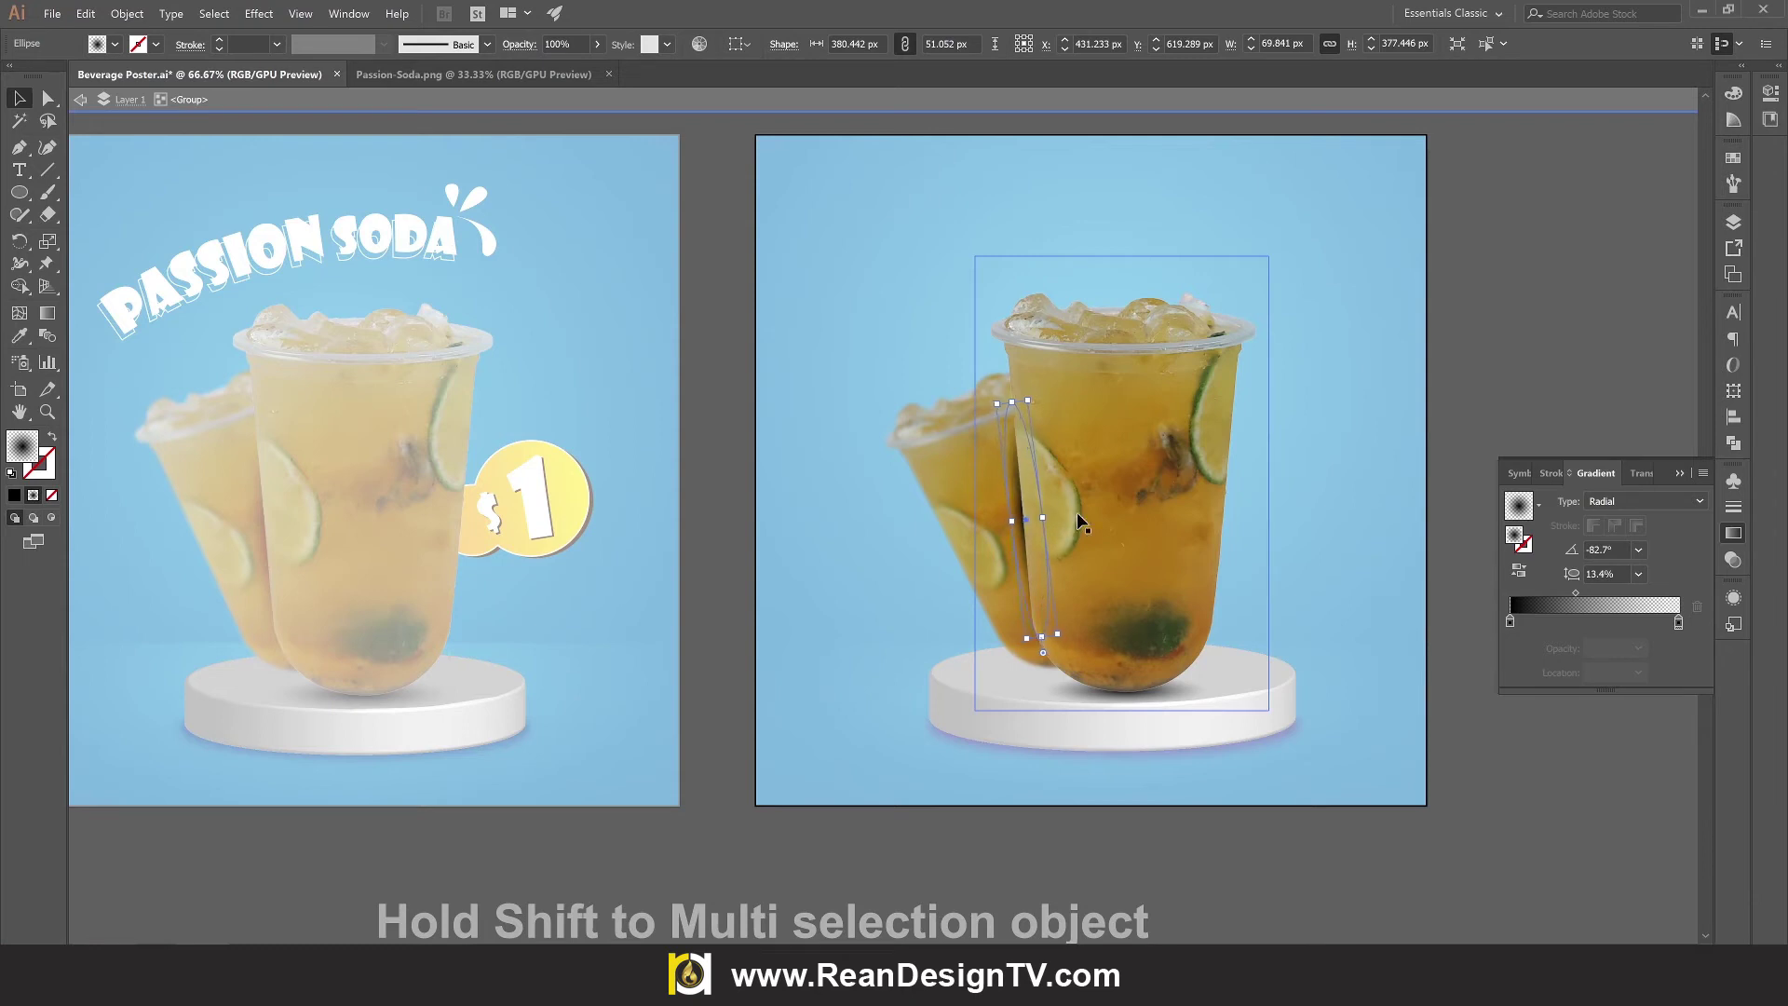
{"action": "left_click", "coordinate": [1736, 597]}
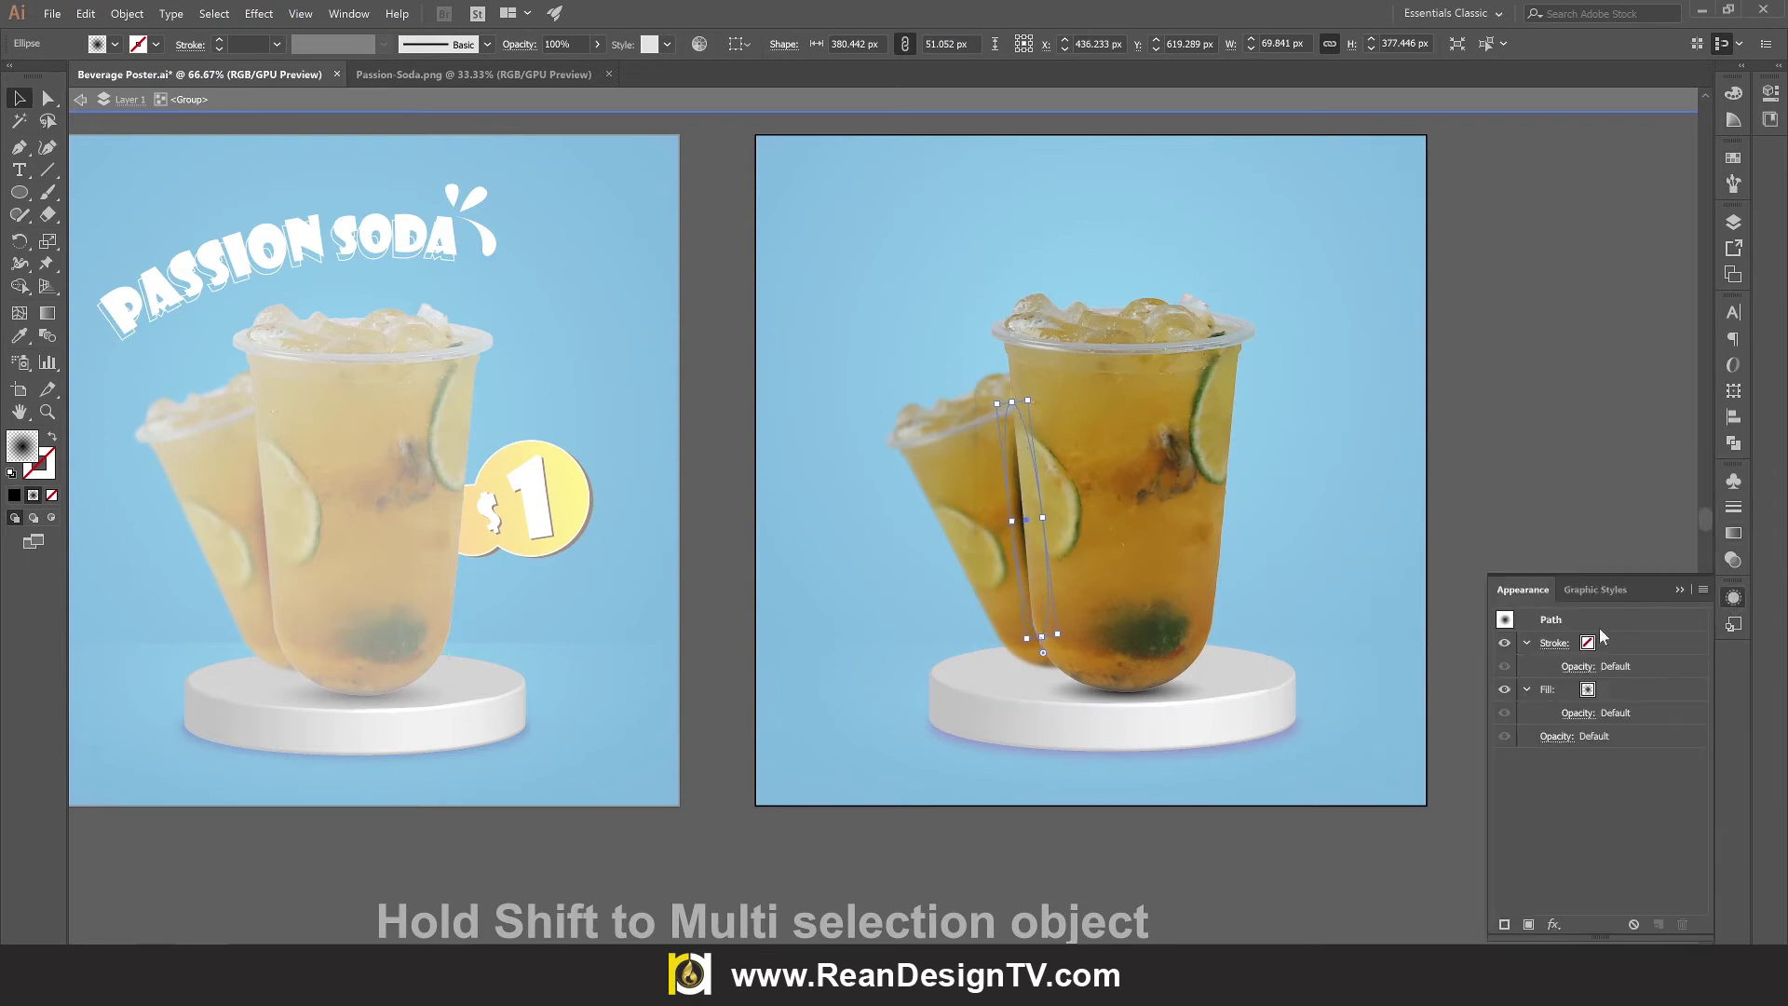
- Set the cup-edge shadow's blend mode to Overlay at 48% opacity, then deselect
{"action": "left_click", "coordinate": [1733, 560]}
{"action": "left_click", "coordinate": [1537, 503]}
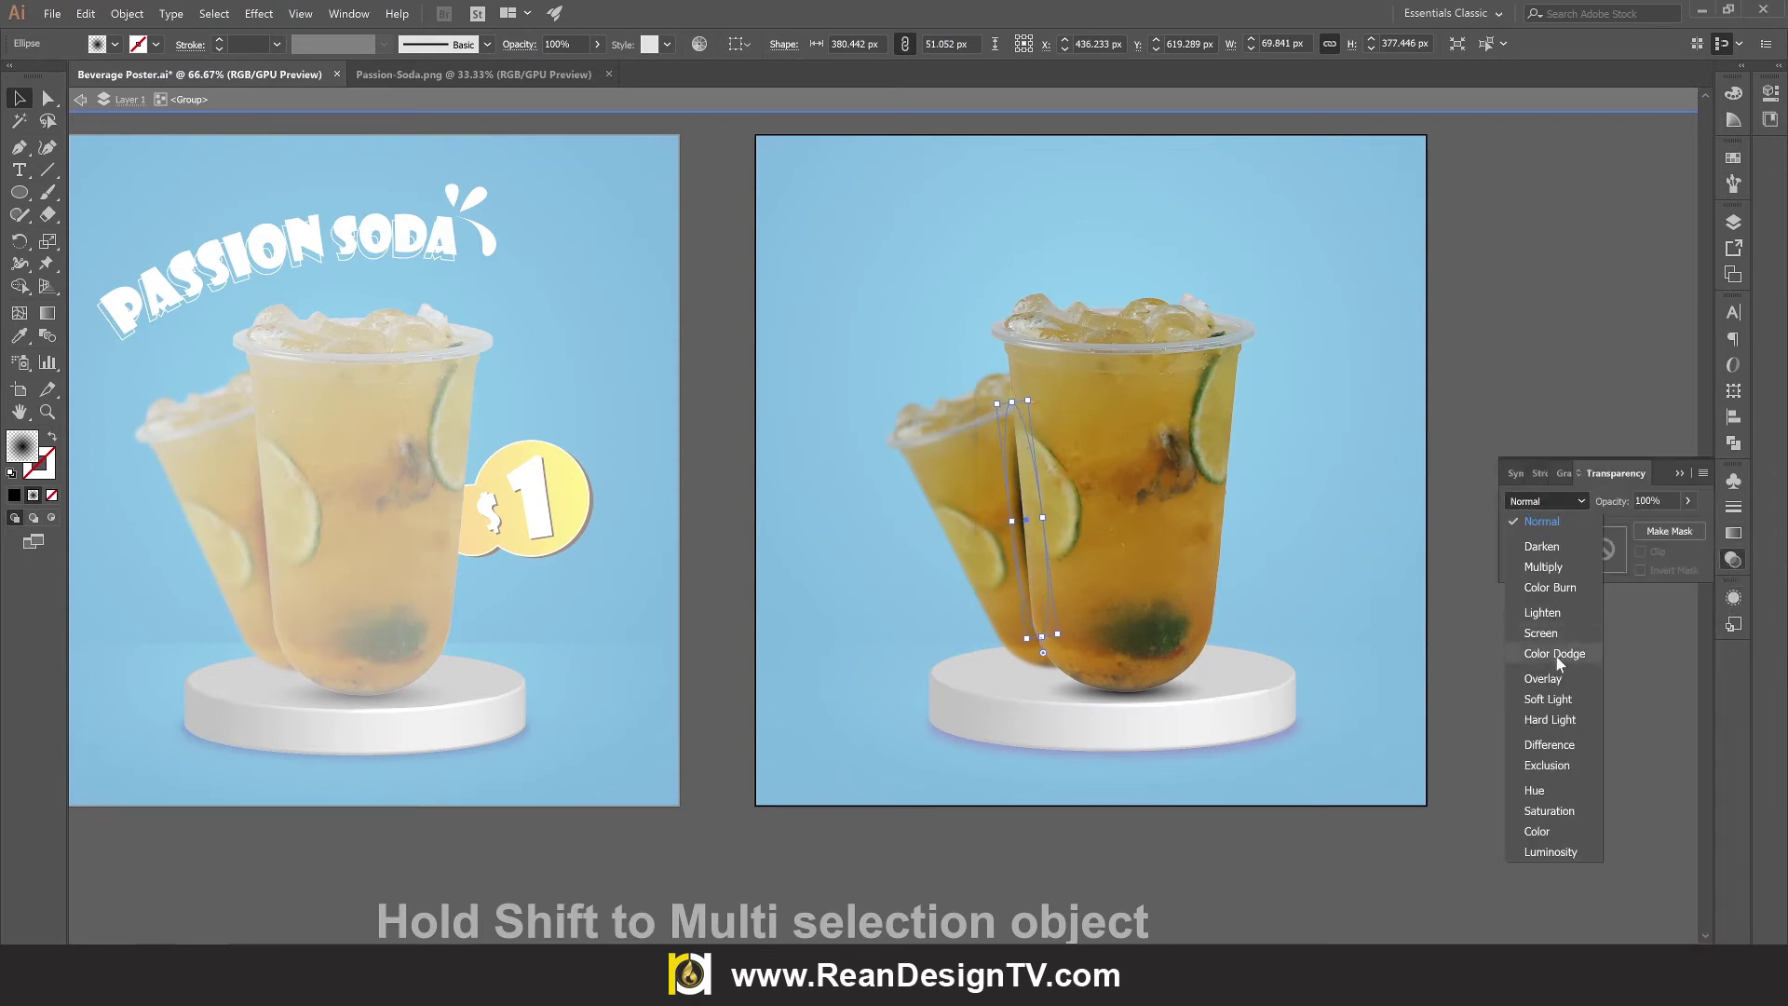
{"action": "left_click", "coordinate": [1555, 566]}
{"action": "left_click", "coordinate": [1559, 505]}
{"action": "left_click", "coordinate": [1564, 587]}
{"action": "left_click", "coordinate": [1546, 501]}
{"action": "left_click", "coordinate": [1557, 678]}
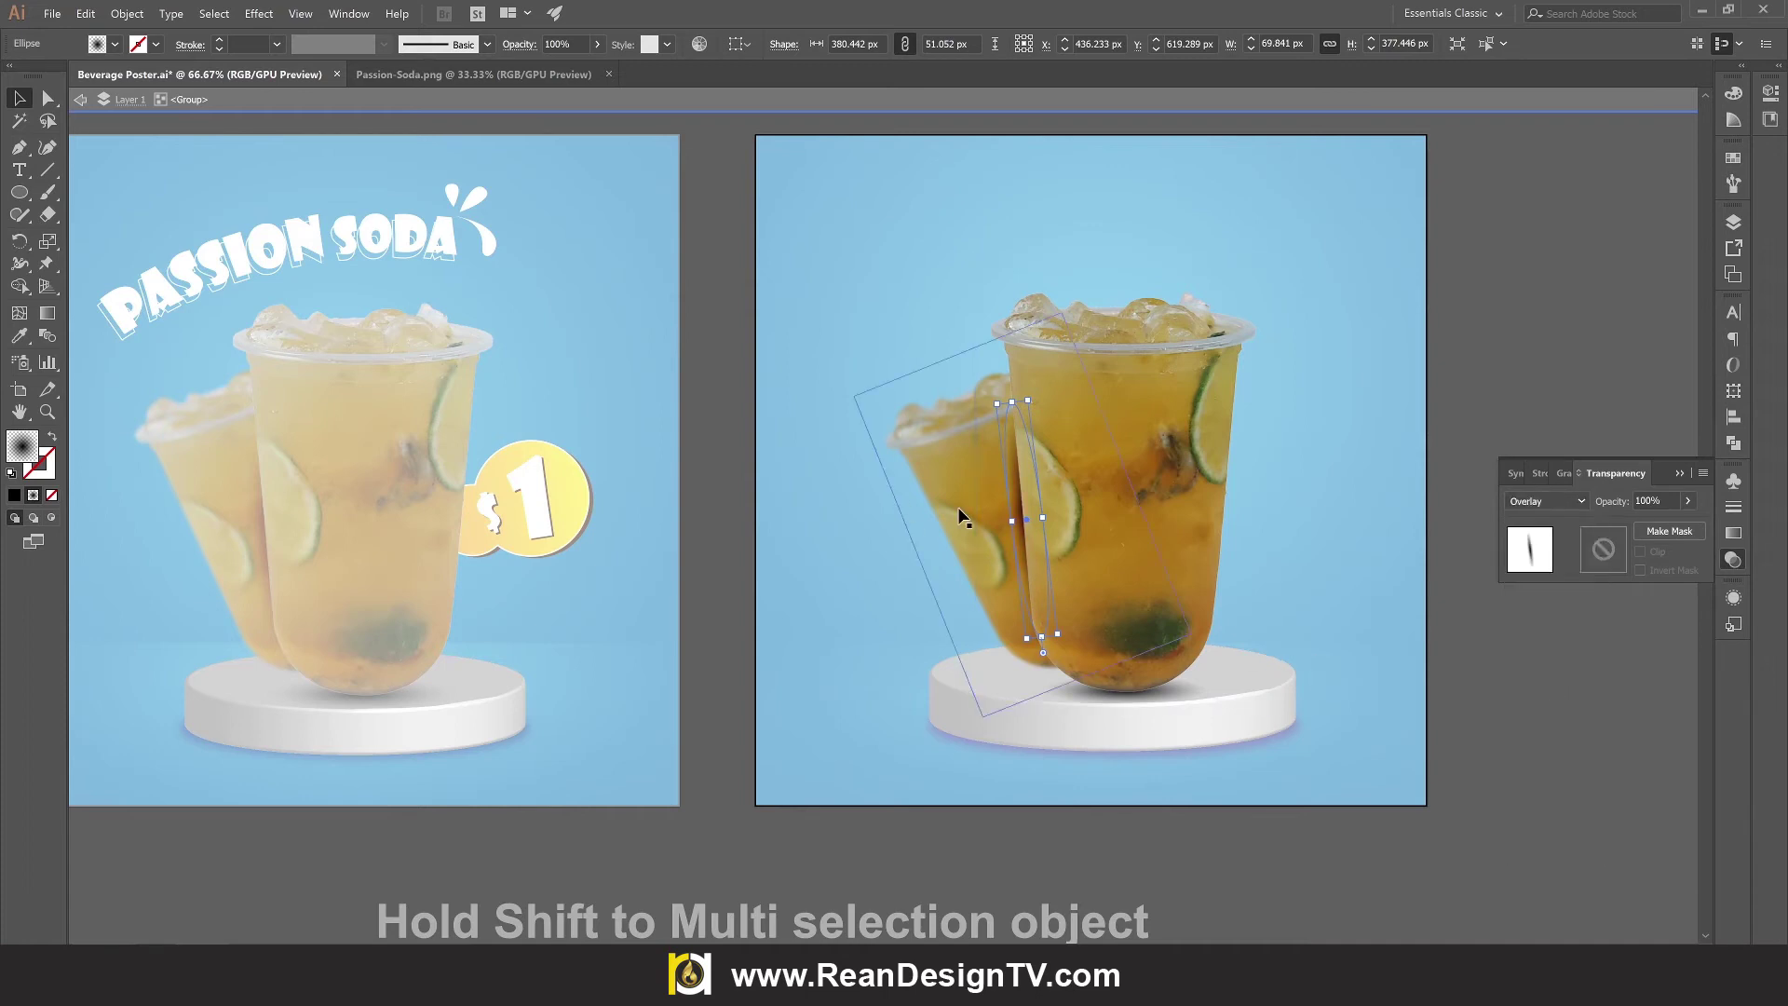
{"action": "left_click_drag", "start_coordinate": [1648, 524], "coordinate": [1641, 523]}
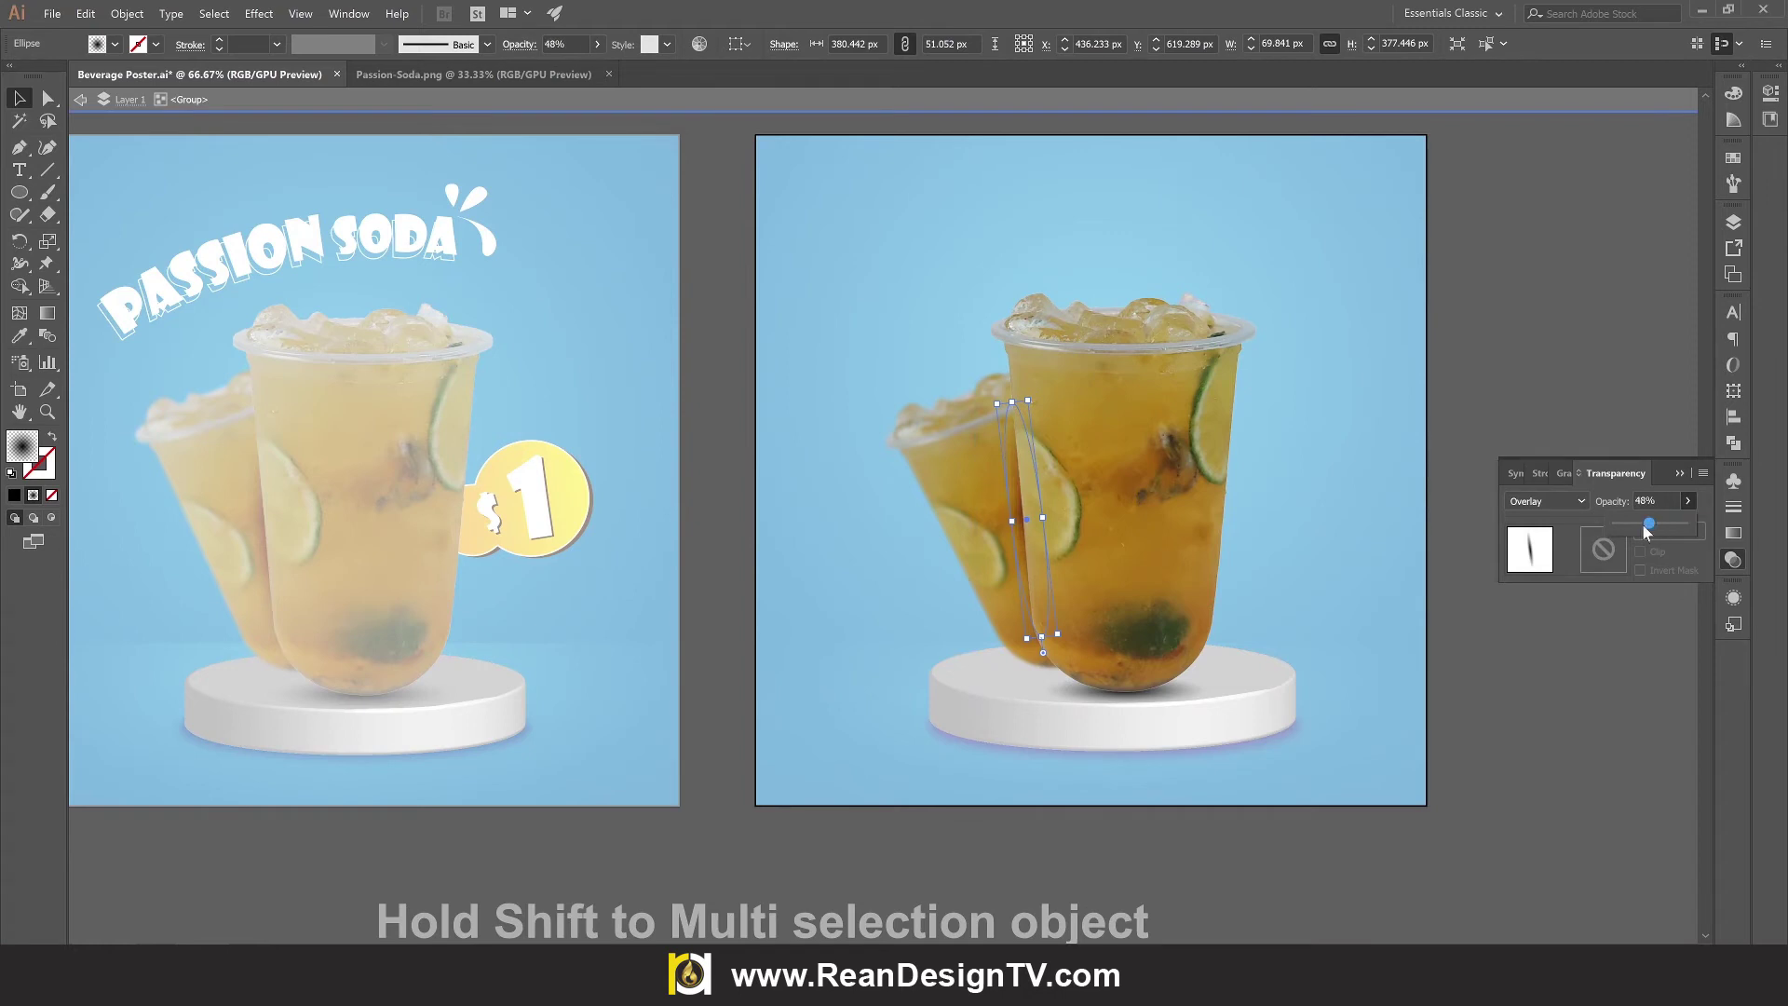
{"action": "left_click", "coordinate": [1679, 474]}
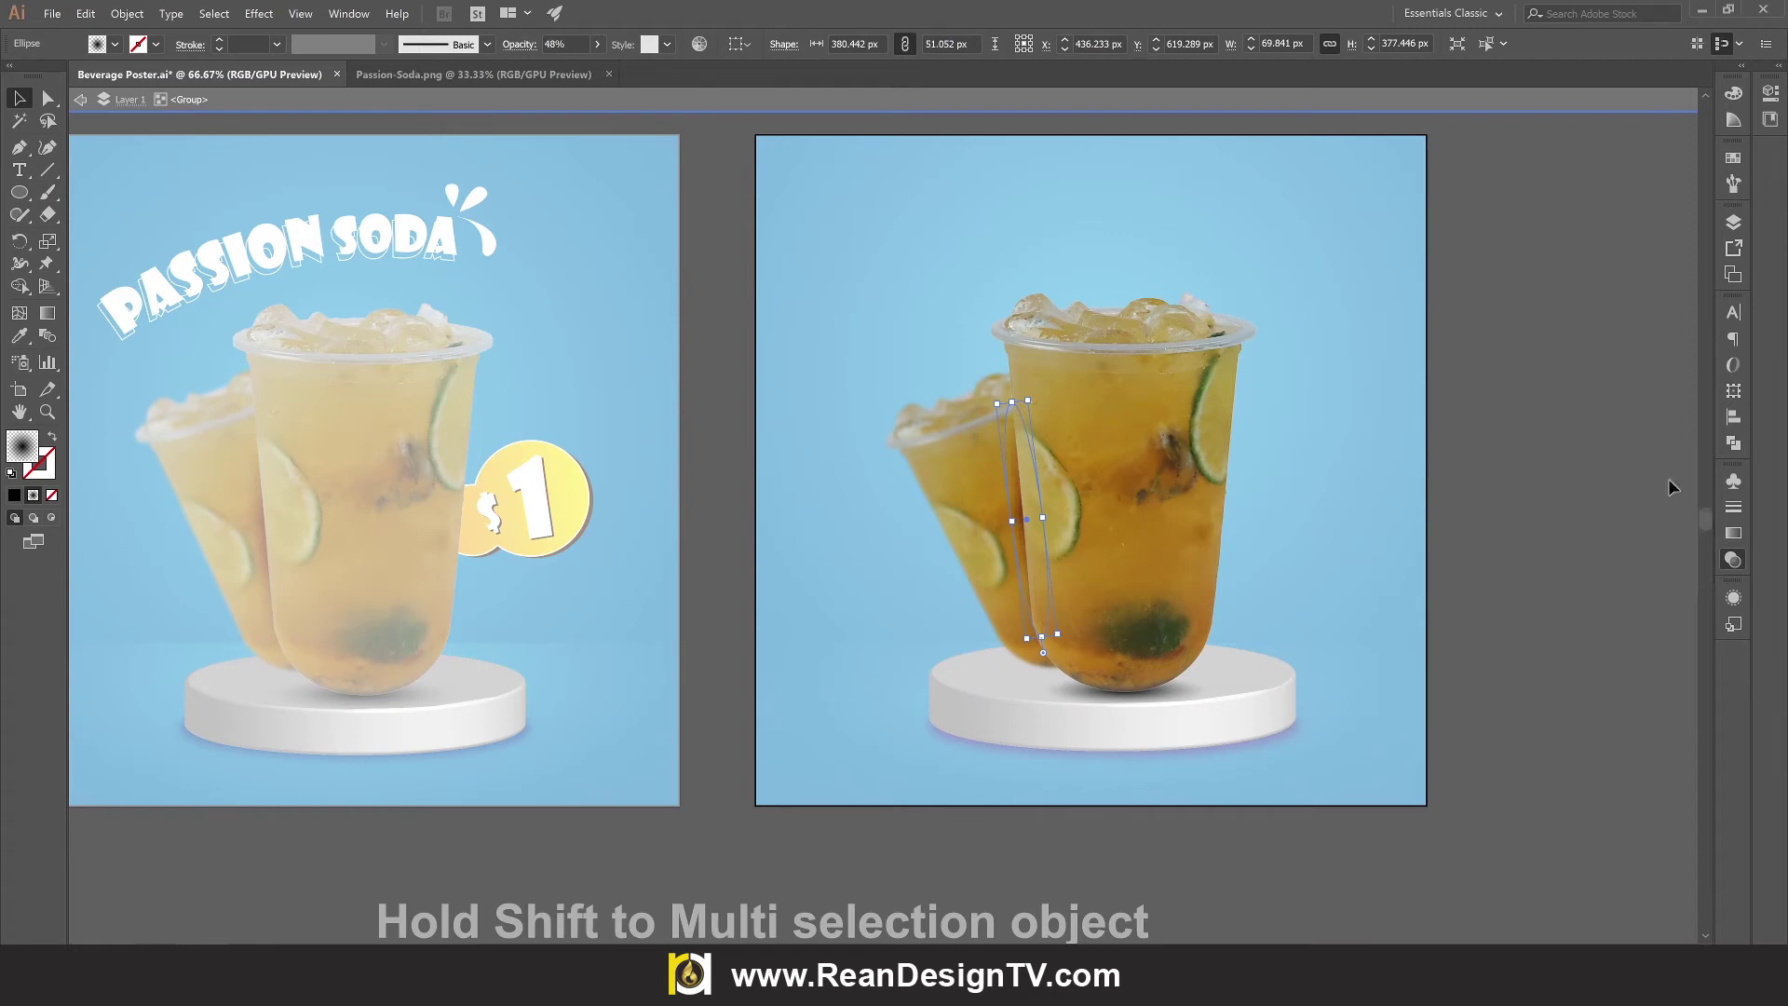
{"action": "left_click", "coordinate": [1523, 566]}
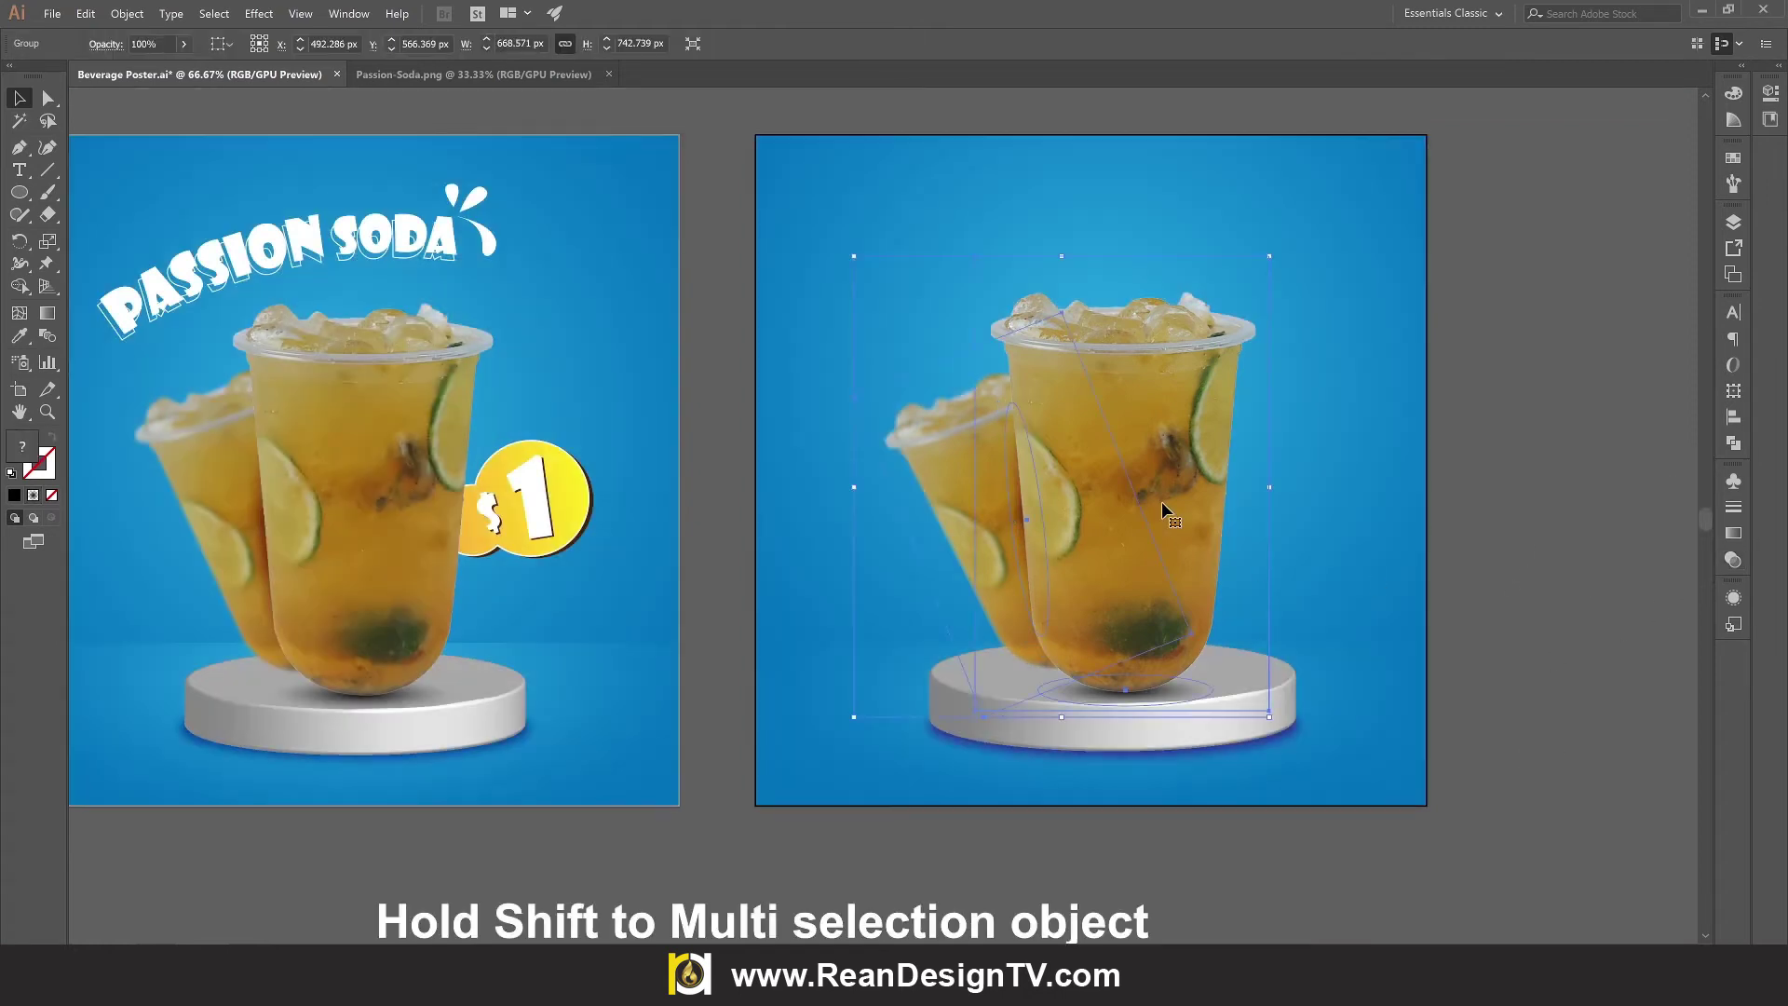
- Drag the caption text lower beneath the artboards
{"action": "left_click", "coordinate": [1161, 501], "text": "shift"}
{"action": "key", "text": "ctrl+minus"}
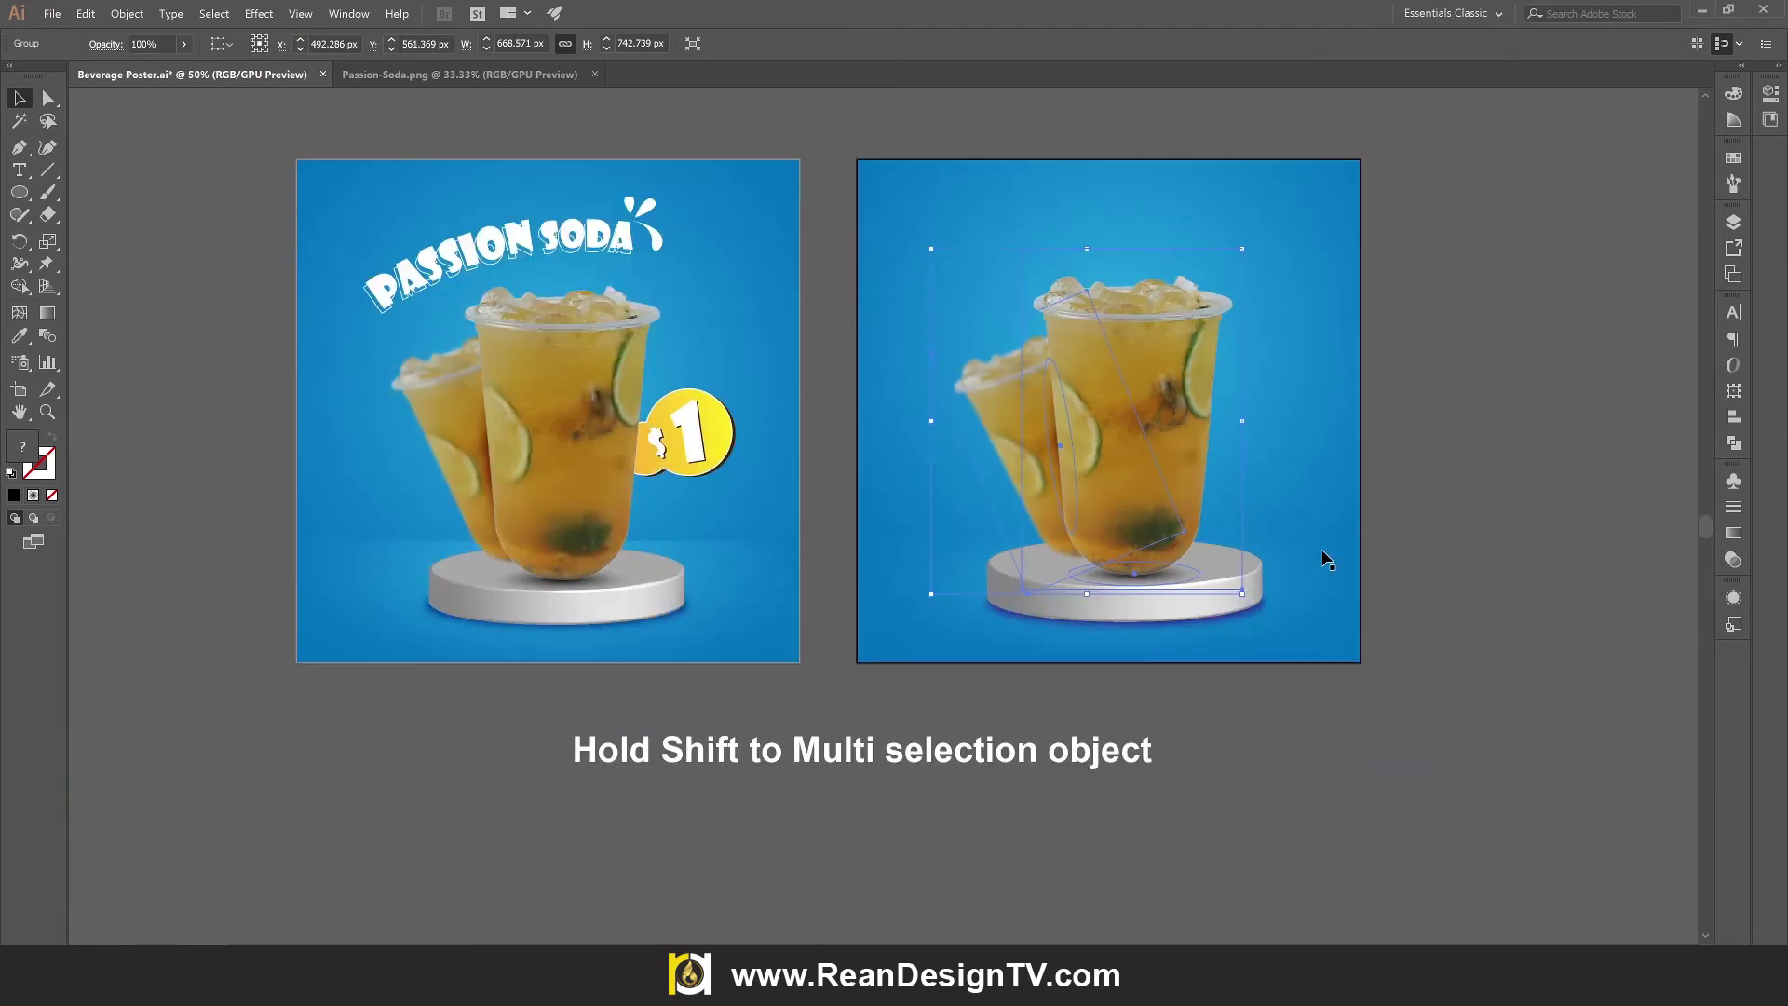
{"action": "left_click", "coordinate": [1399, 676]}
{"action": "key", "text": "ctrl+plus"}
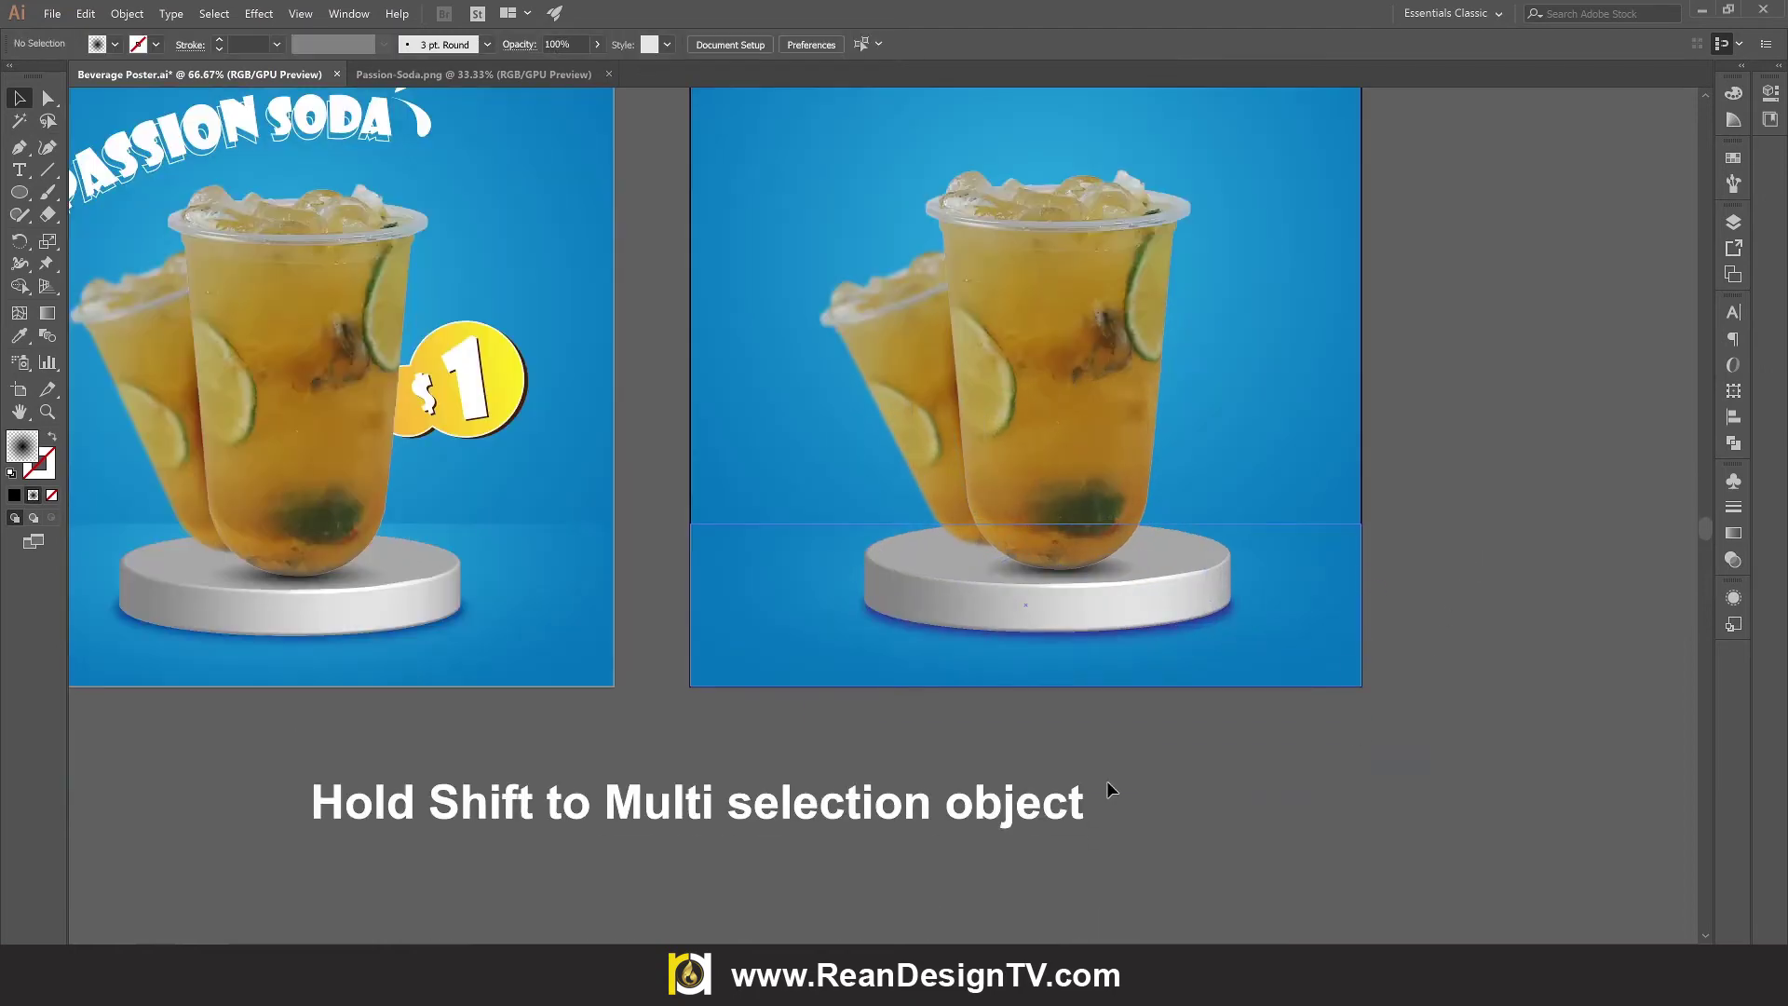
{"action": "left_click_drag", "start_coordinate": [947, 800], "coordinate": [947, 850]}
{"action": "scroll", "coordinate": [1304, 726], "scroll_direction": "up", "scroll_amount": 3}
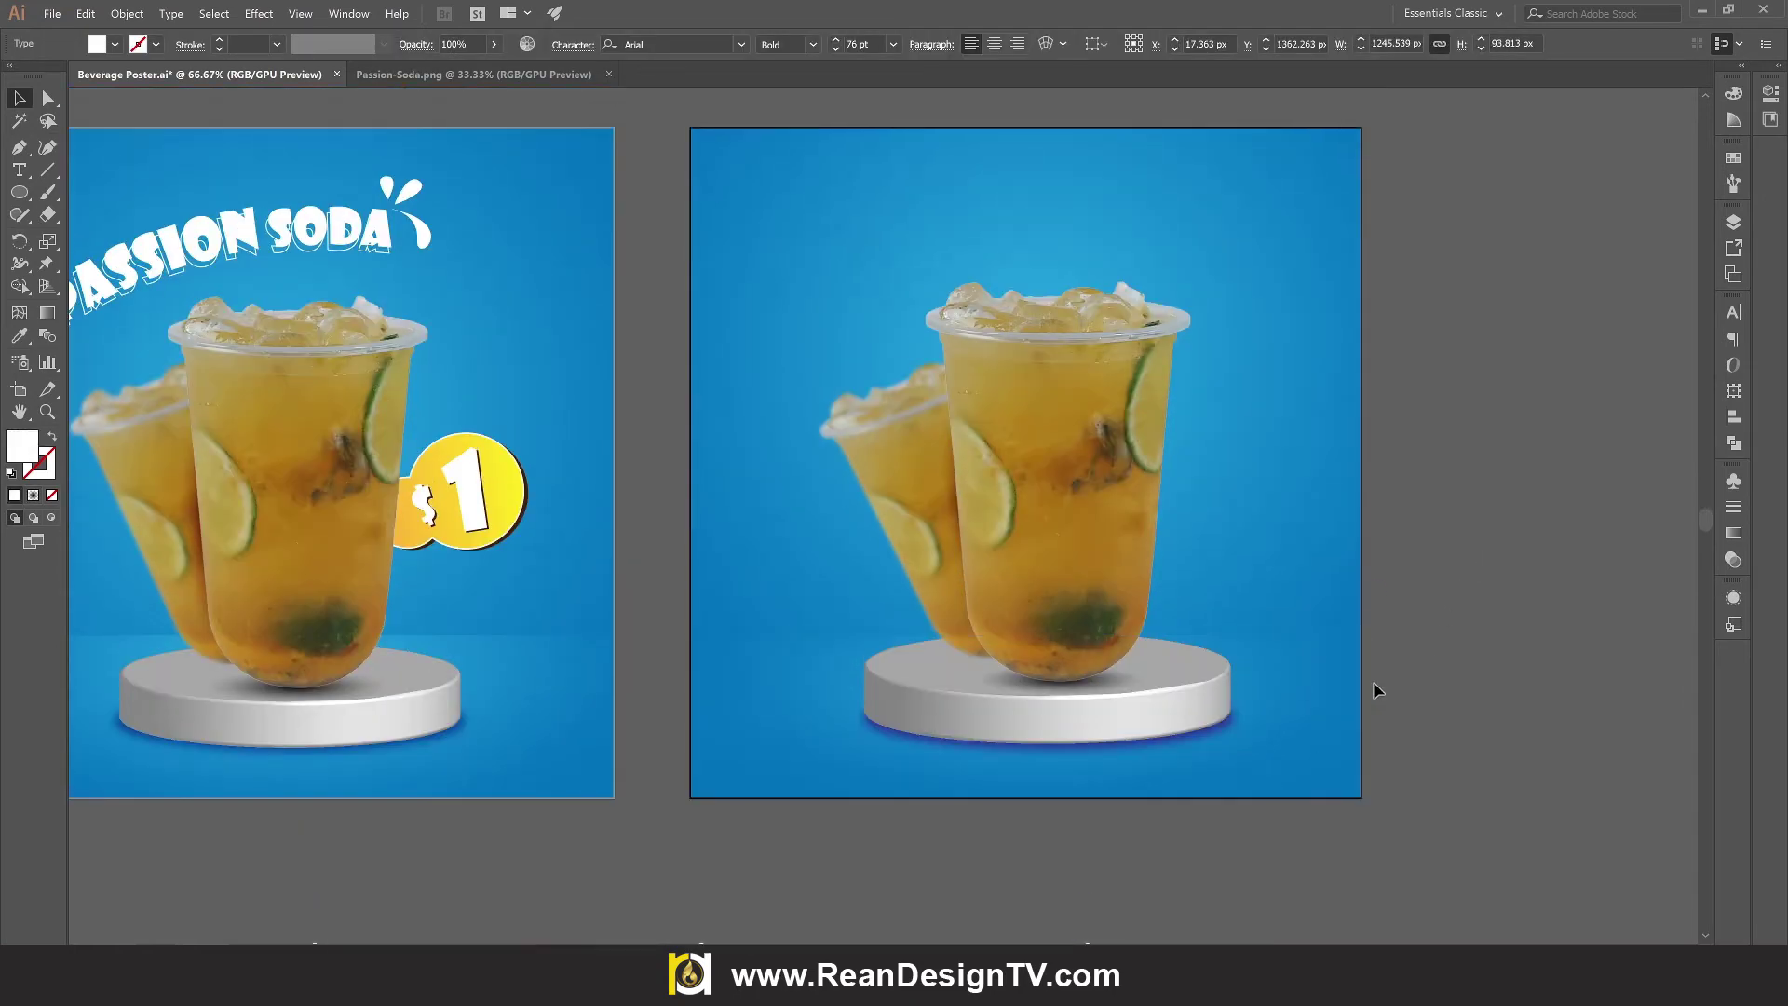
- Draw a white circle left of the cups on the right poster
{"action": "left_click", "coordinate": [1430, 607]}
{"action": "left_click_drag", "start_coordinate": [18, 192], "coordinate": [103, 231]}
{"action": "scroll", "coordinate": [843, 514], "scroll_direction": "down", "scroll_amount": 1}
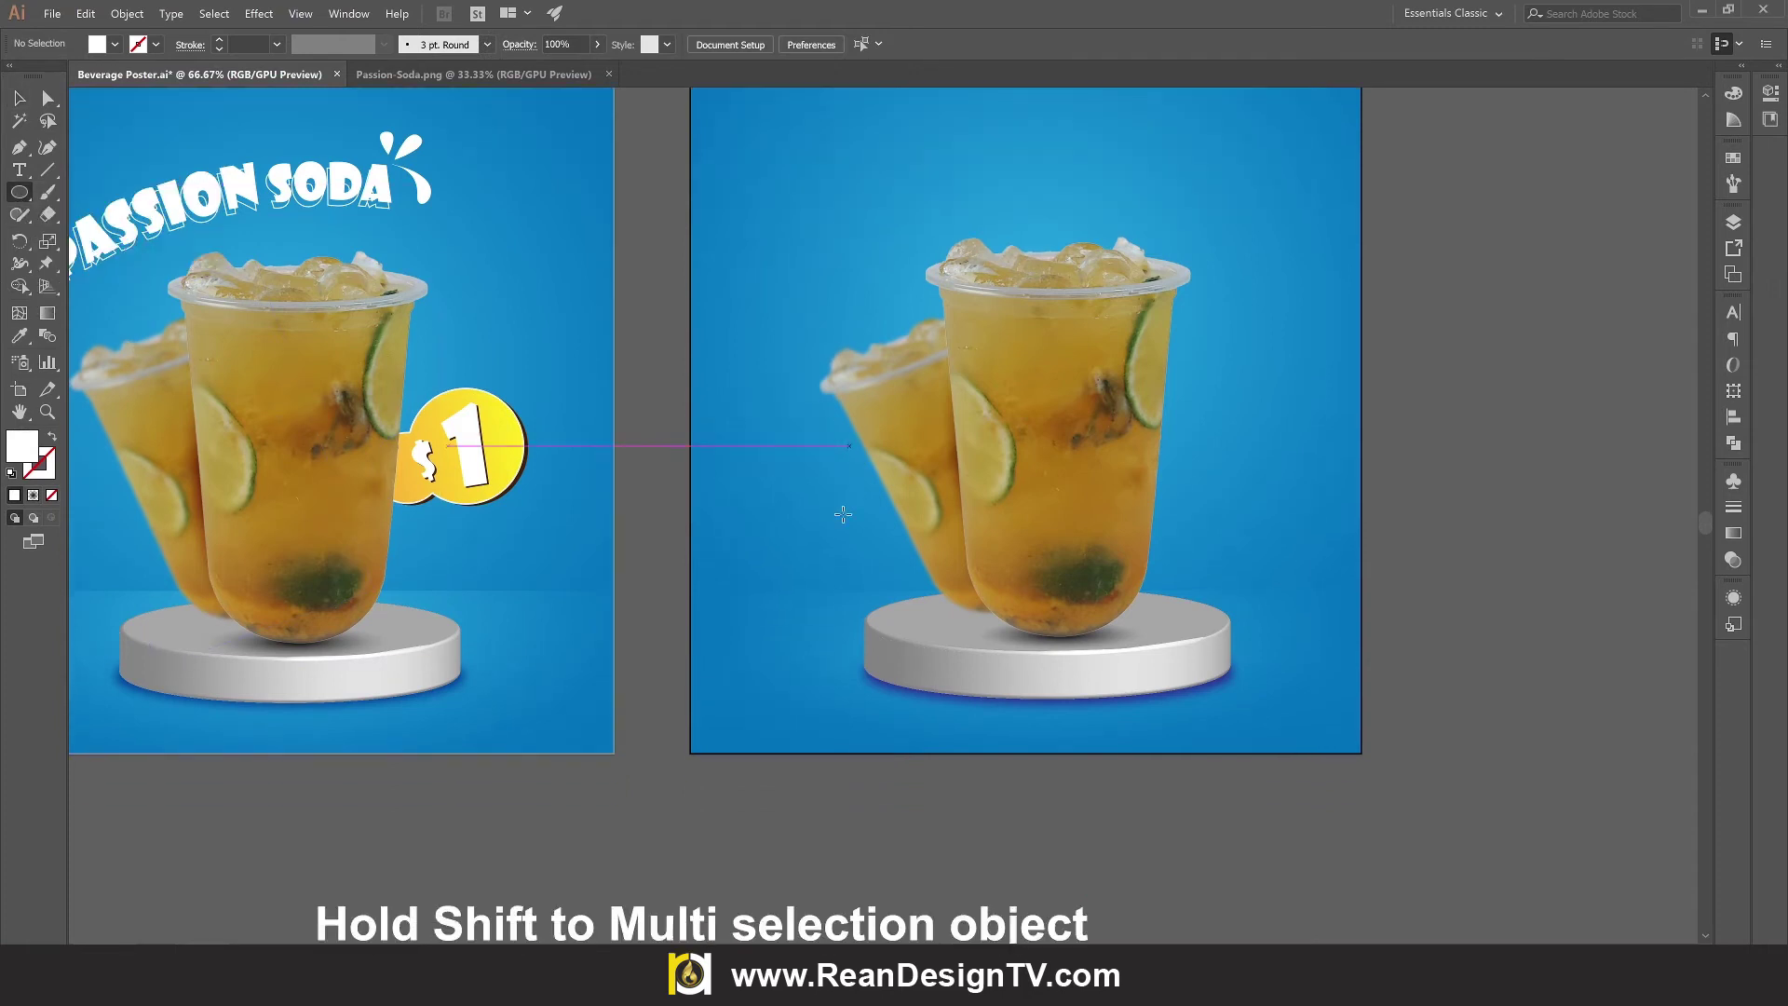
{"action": "left_click_drag", "start_coordinate": [816, 559], "coordinate": [725, 469]}
{"action": "scroll", "coordinate": [652, 419], "scroll_direction": "down", "scroll_amount": 2}
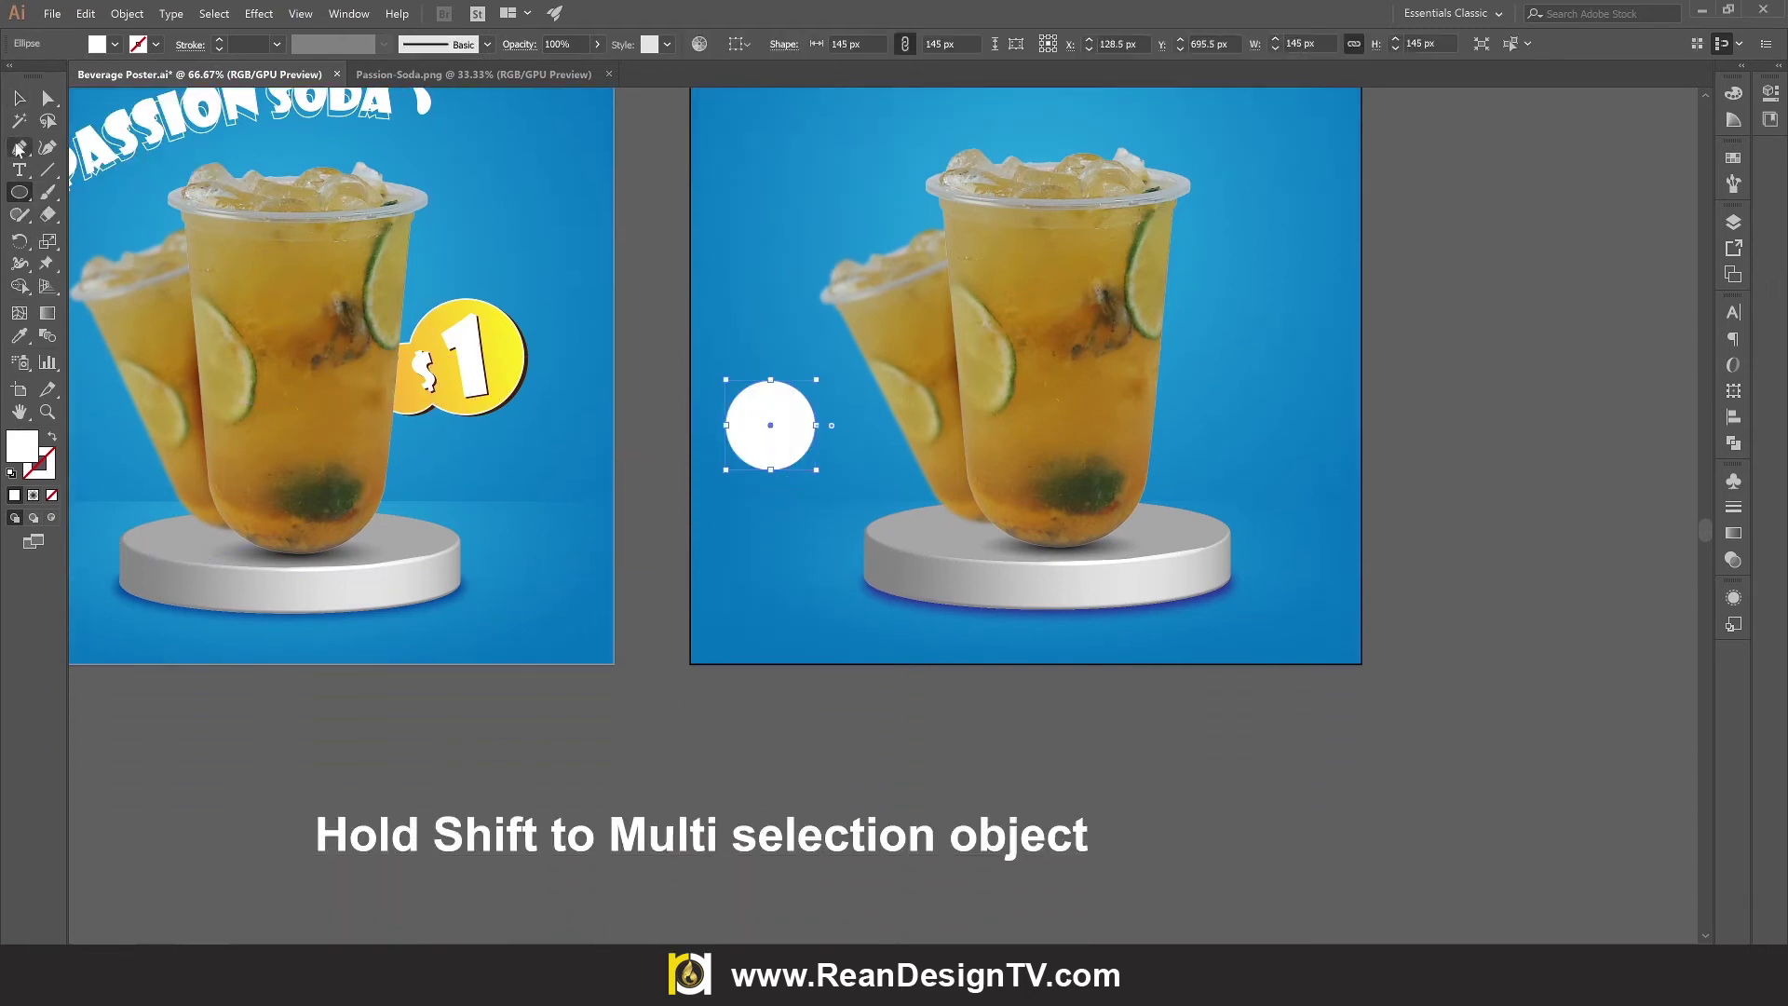
{"action": "left_click", "coordinate": [19, 98]}
- Retype the caption as 'Easy copy just hold … click move object you want to copy'
{"action": "left_click", "coordinate": [717, 843]}
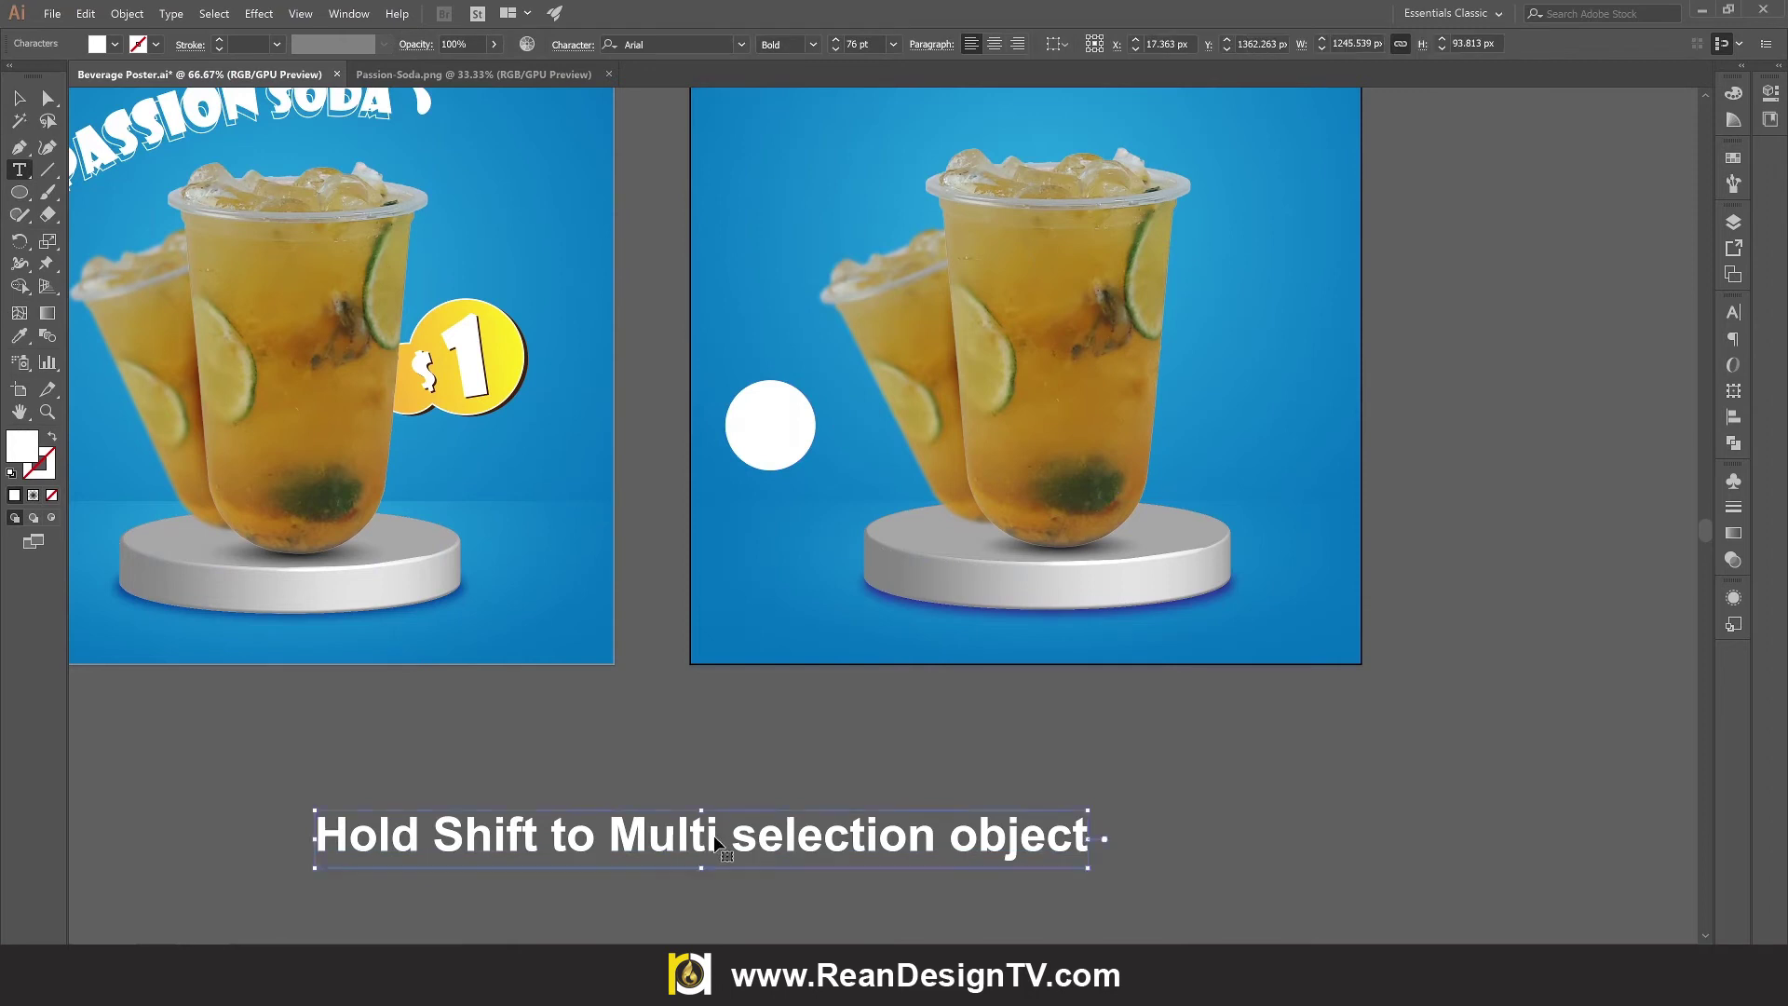
{"action": "double_click", "coordinate": [715, 843]}
{"action": "key", "text": "ctrl+a"}
{"action": "type", "text": "Easy "}
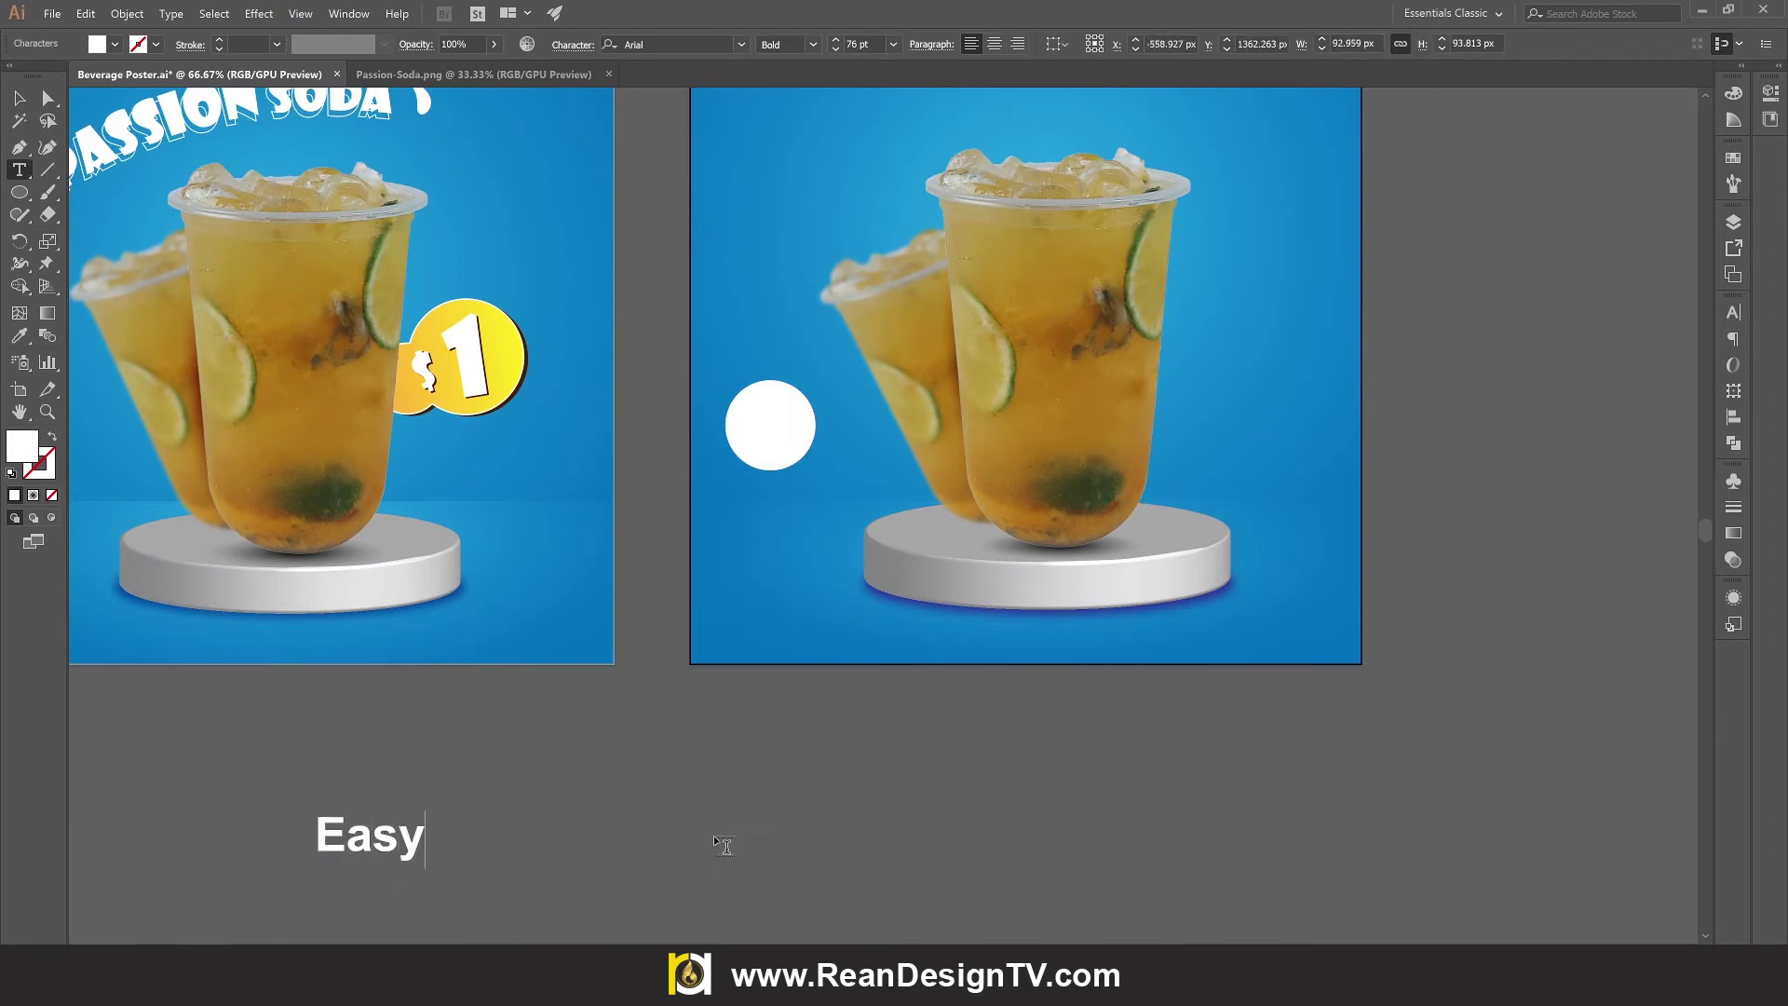
{"action": "type", "text": "copy j"}
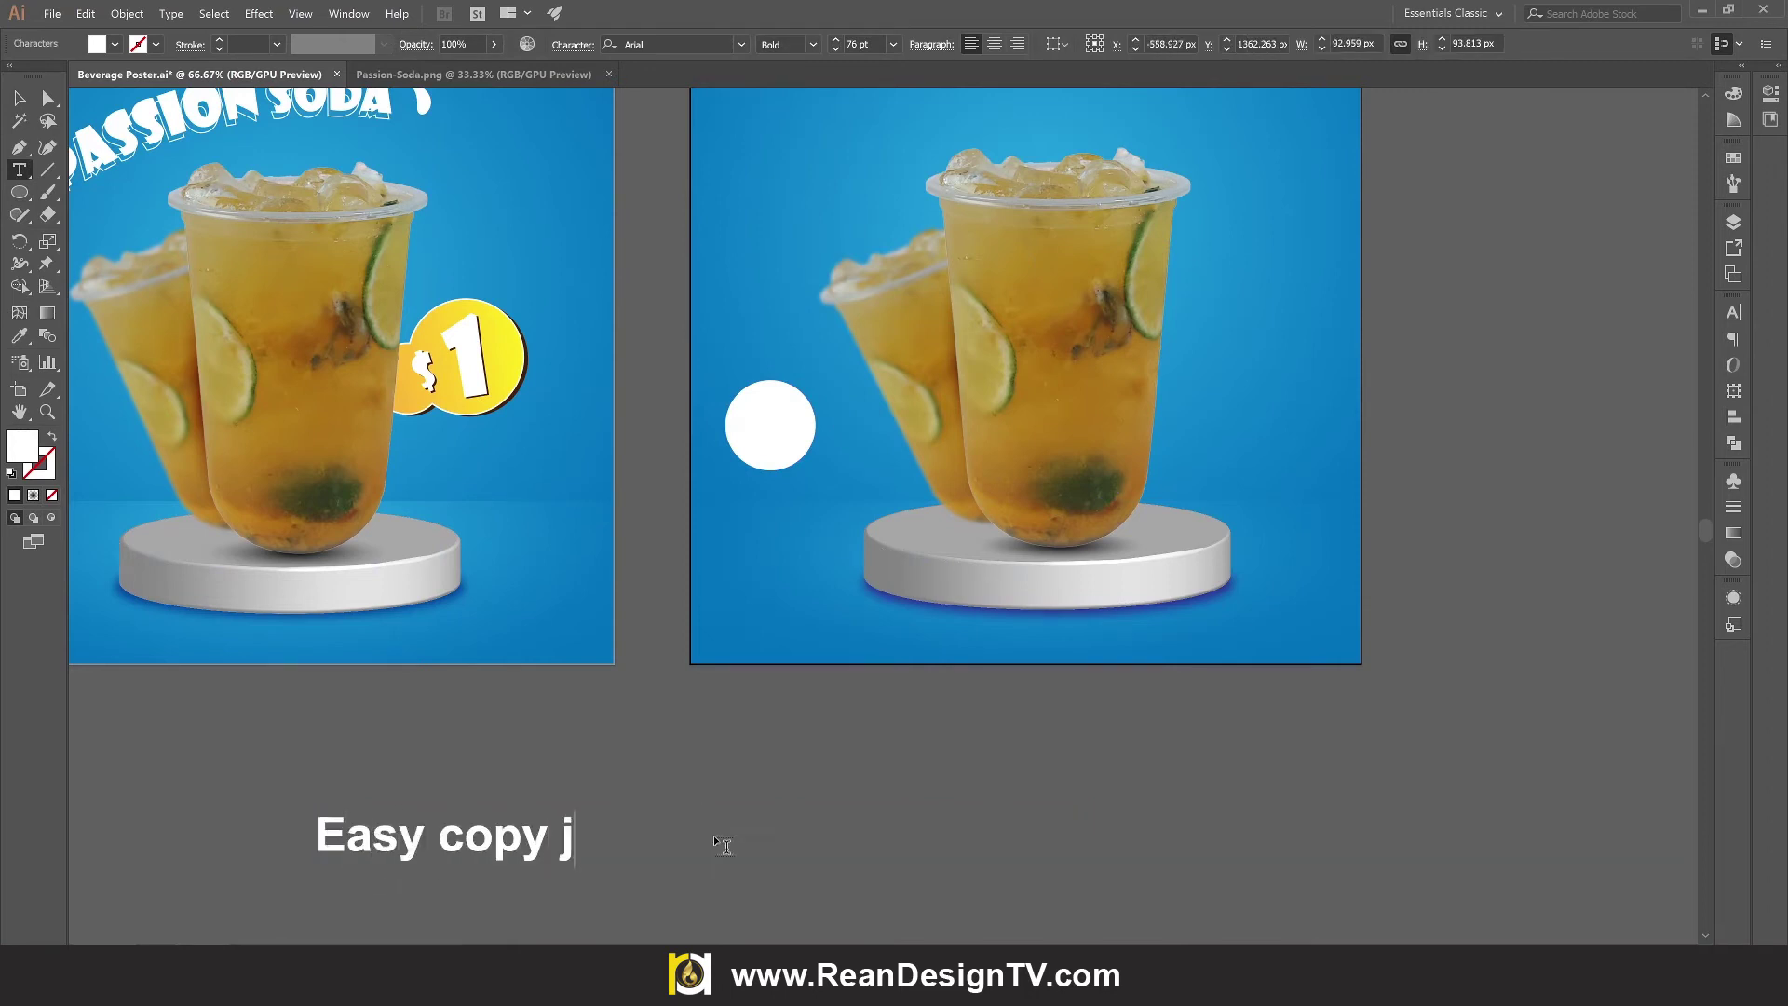
{"action": "type", "text": "ust hold "}
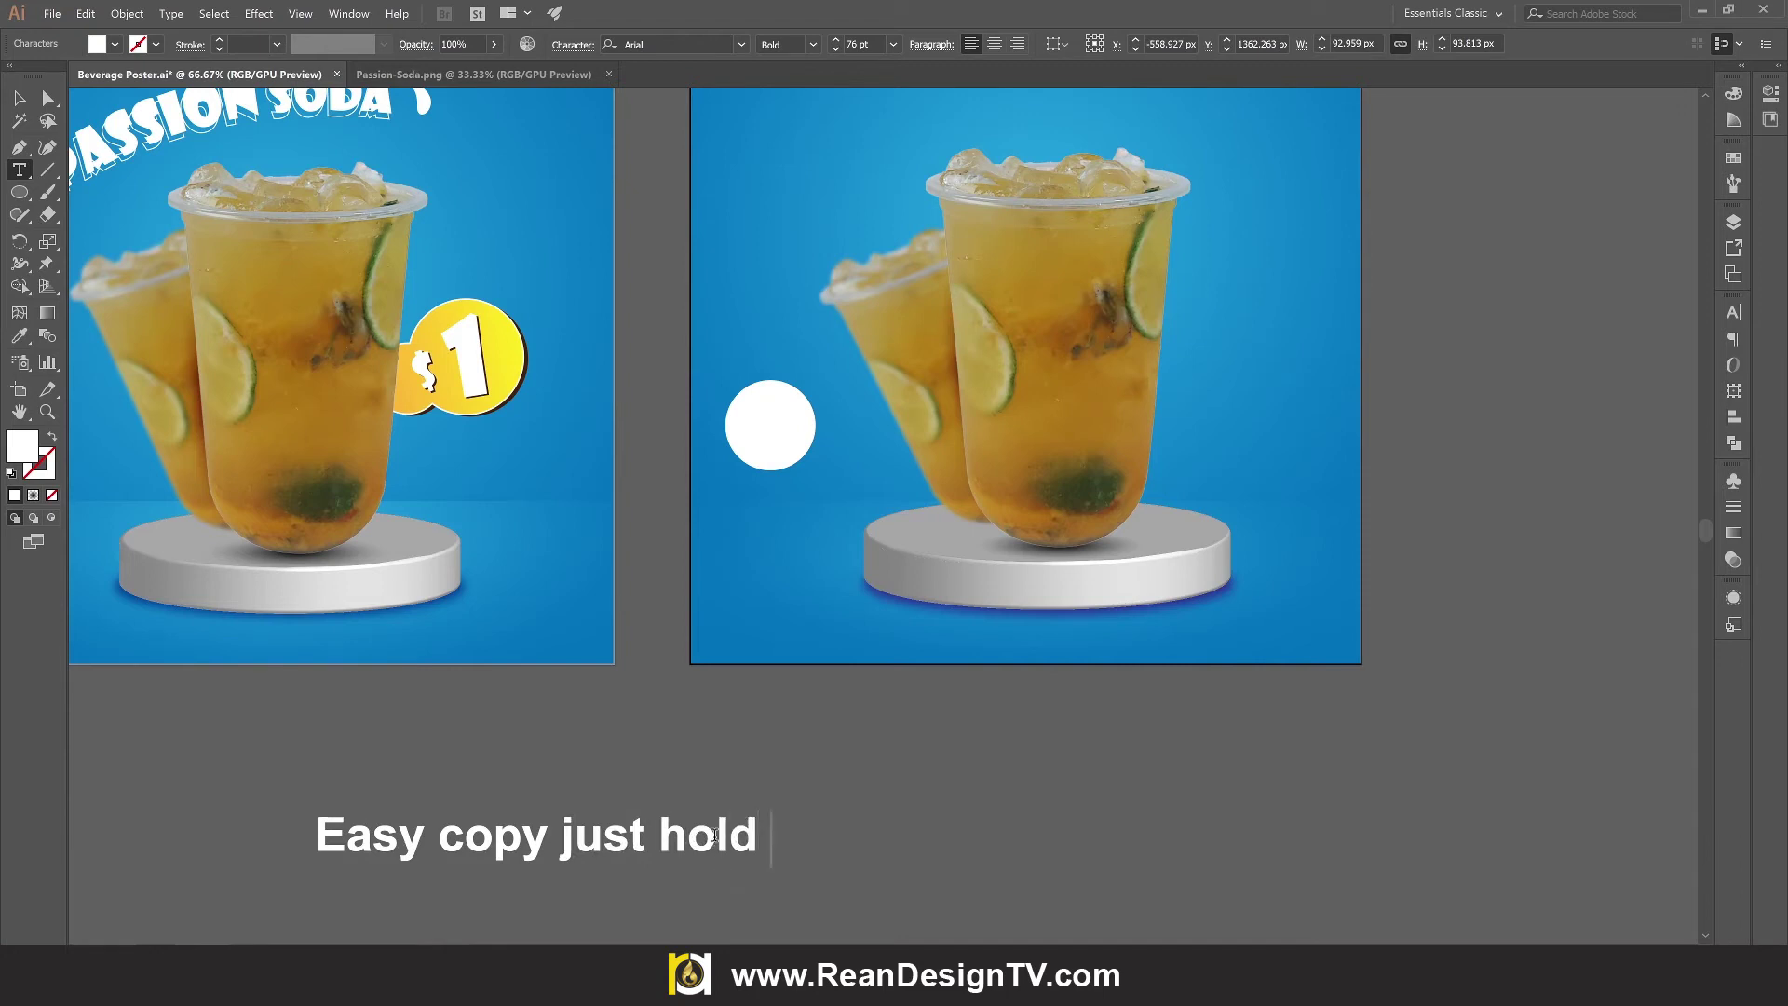
{"action": "type", "text": "alt a"}
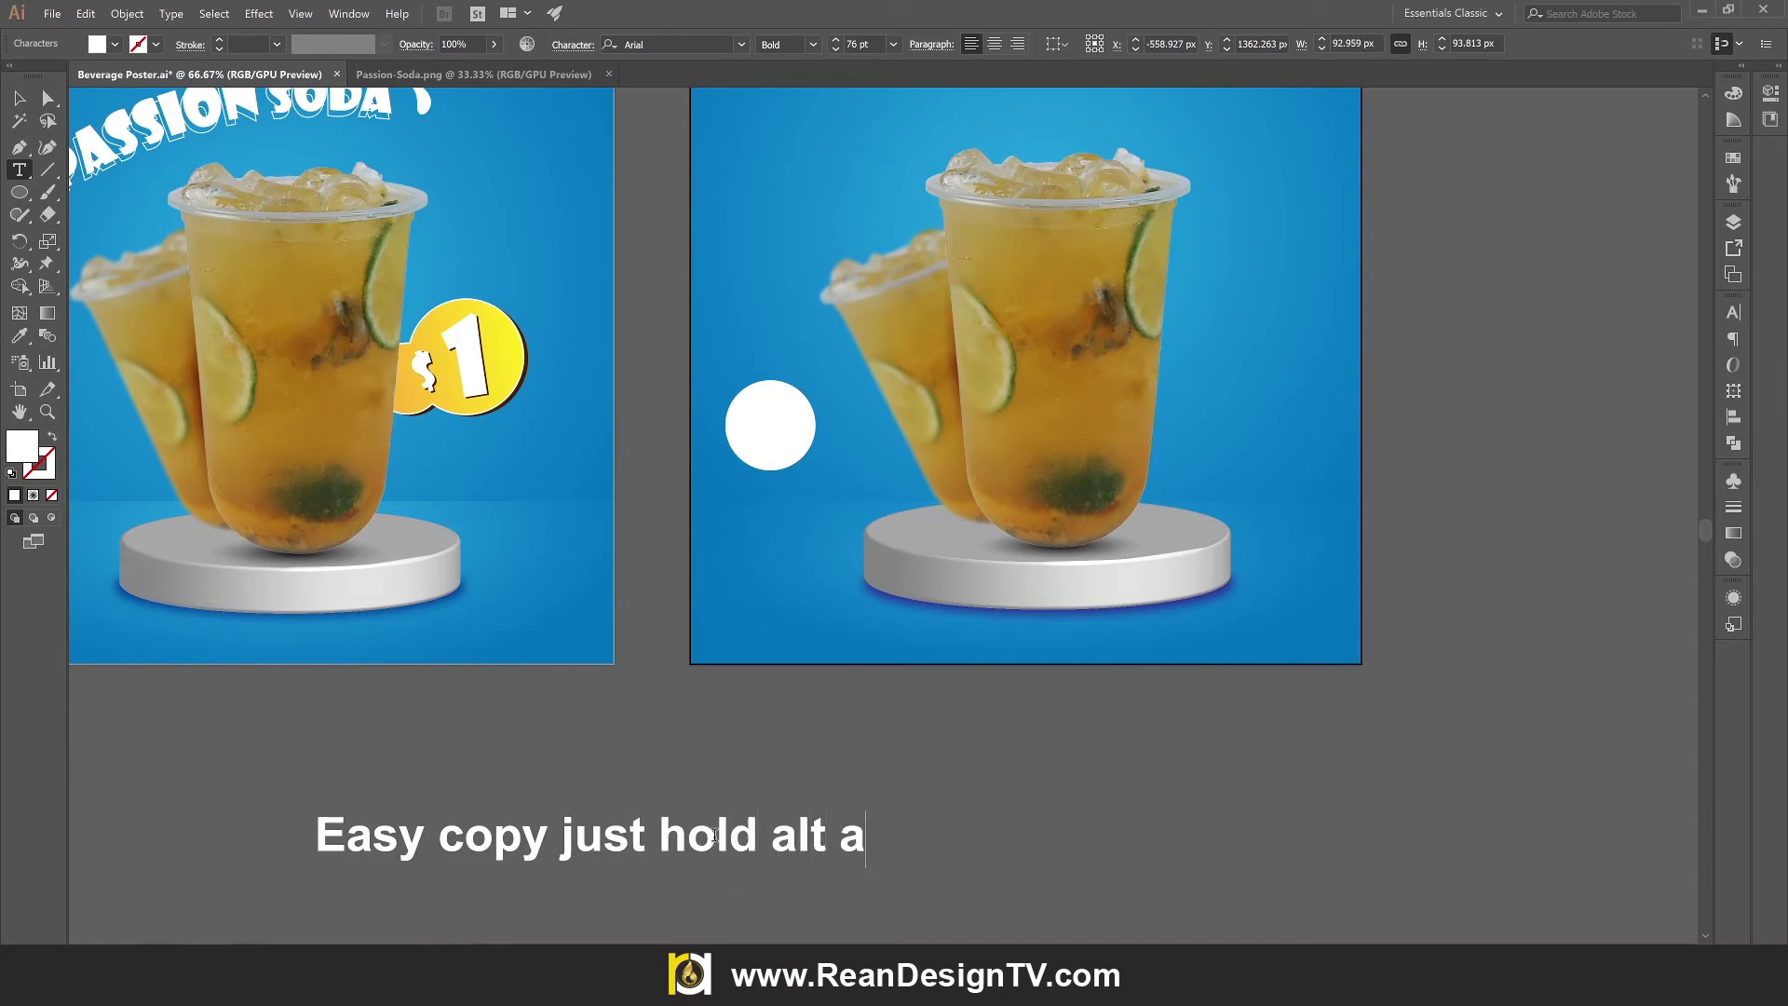
{"action": "key", "text": "BackSpace"}
{"action": "type", "text": "and "}
{"action": "type", "text": "m"}
{"action": "key", "text": "BackSpace"}
{"action": "type", "text": "clic"}
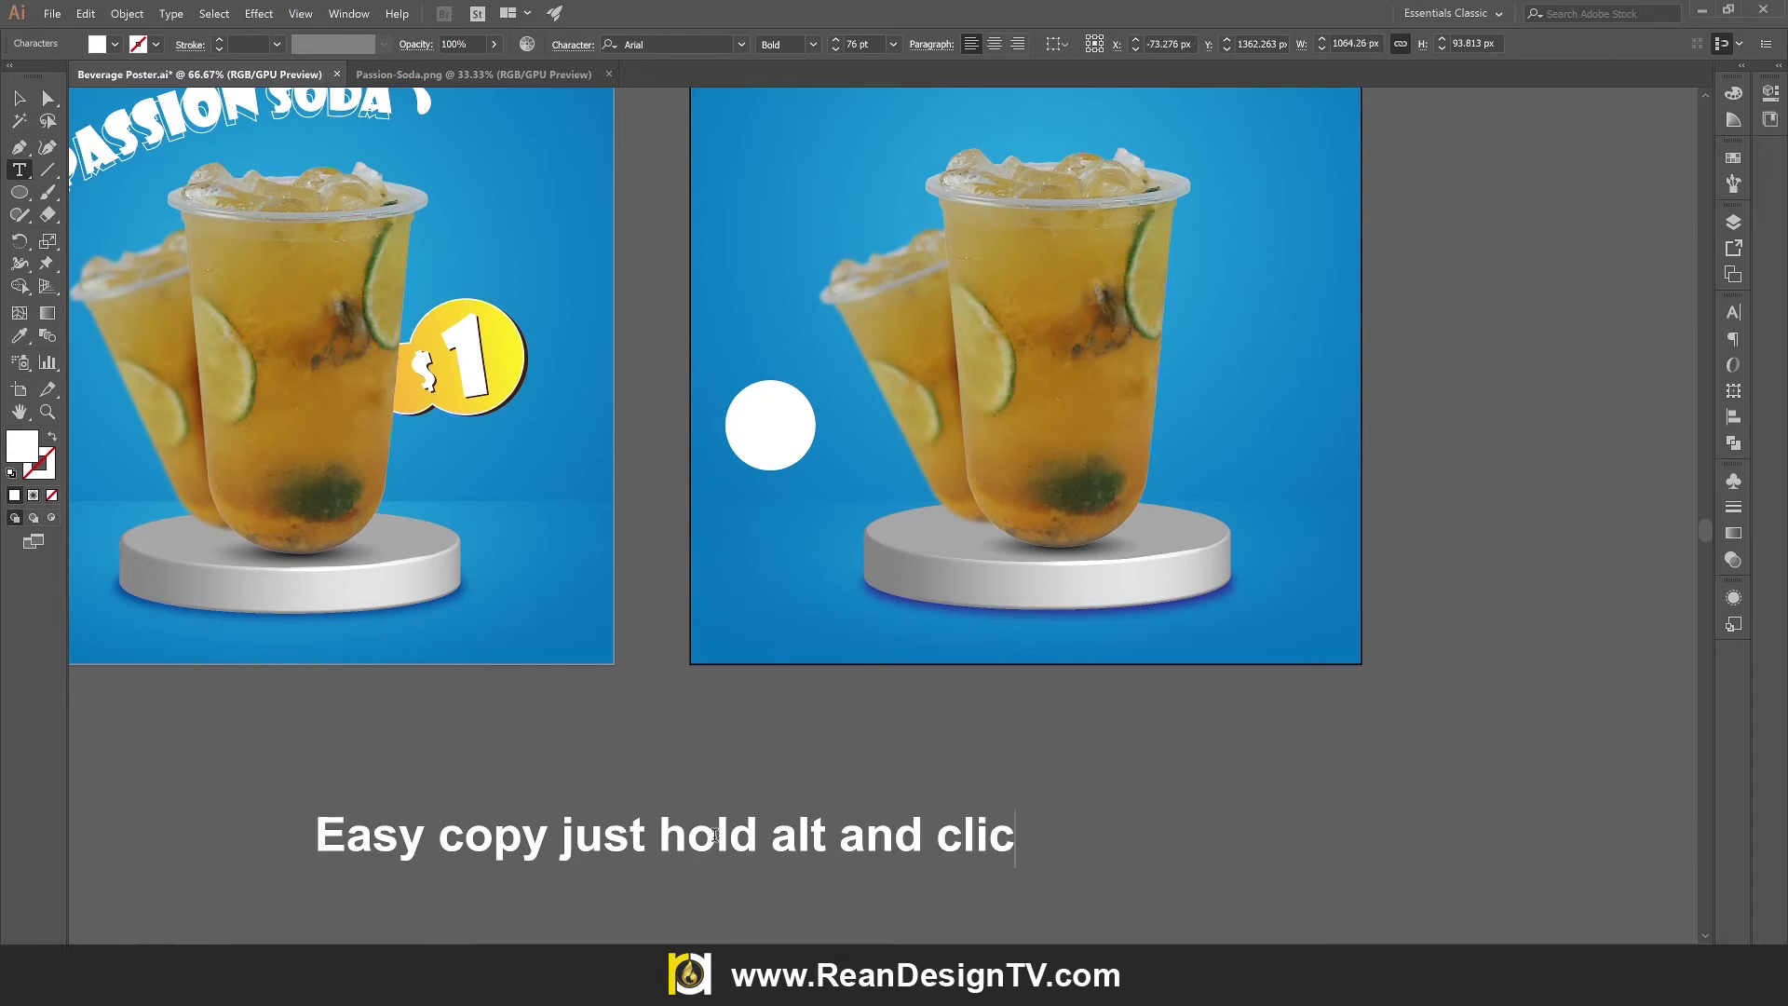
{"action": "type", "text": "k move o"}
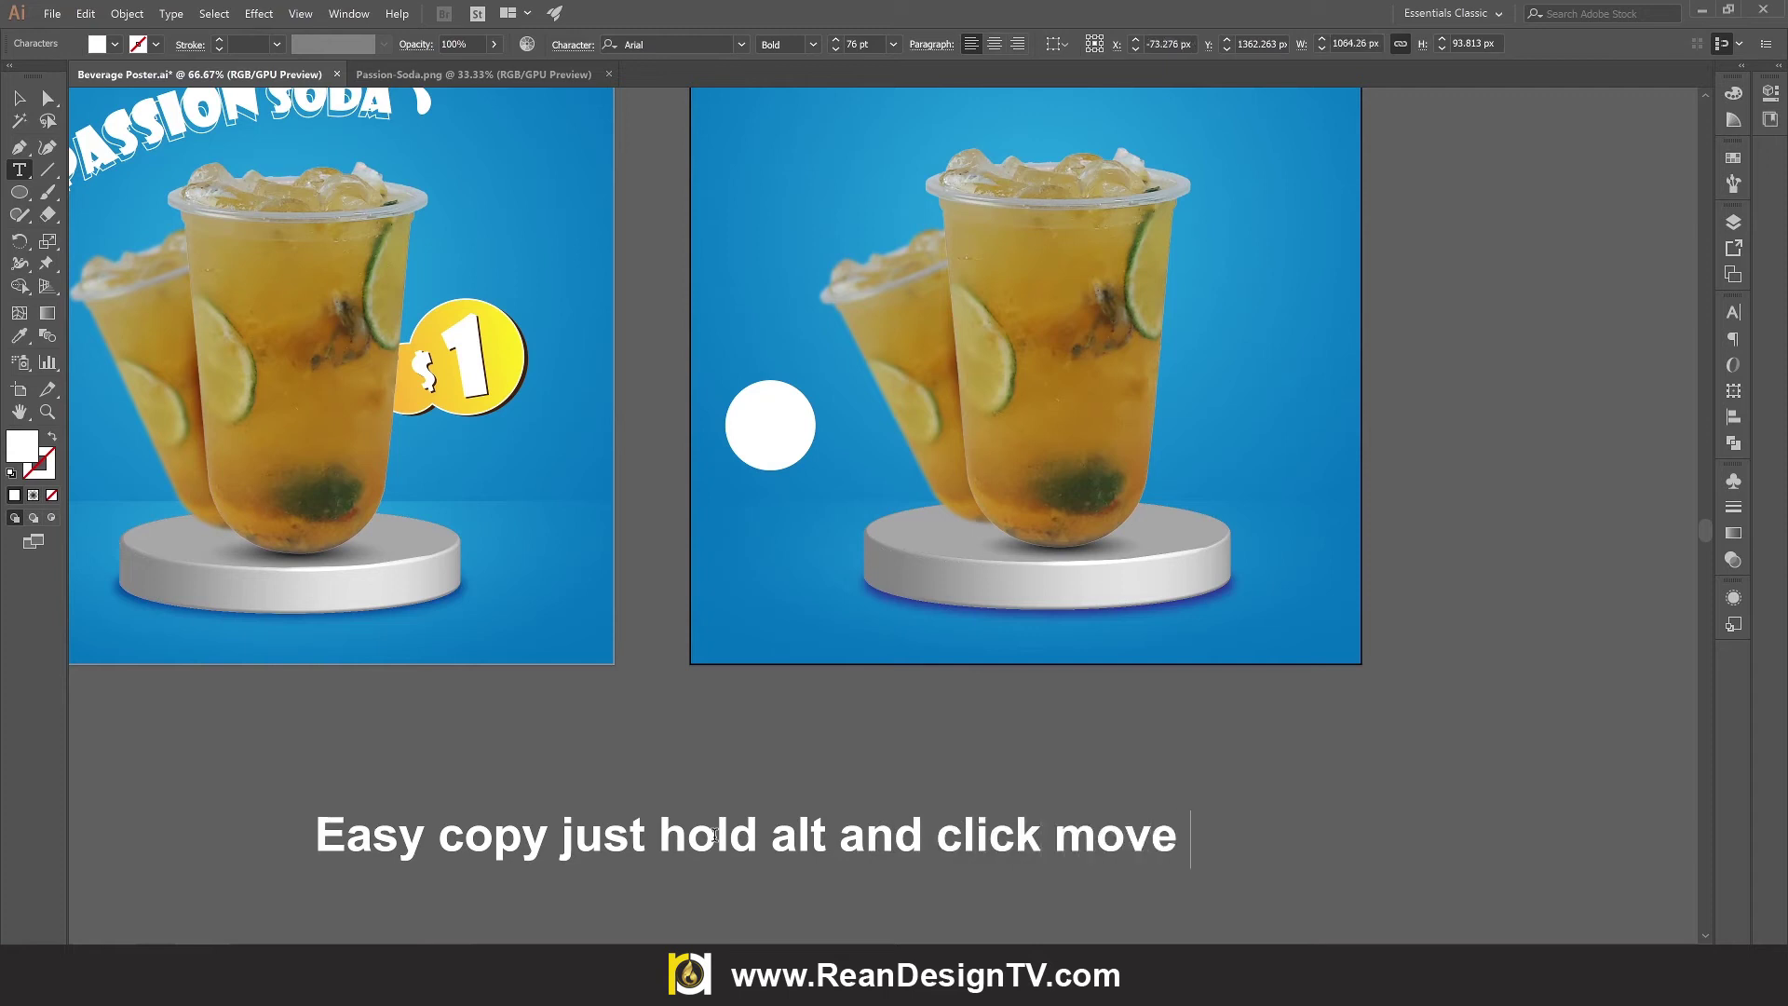
{"action": "type", "text": "bject "}
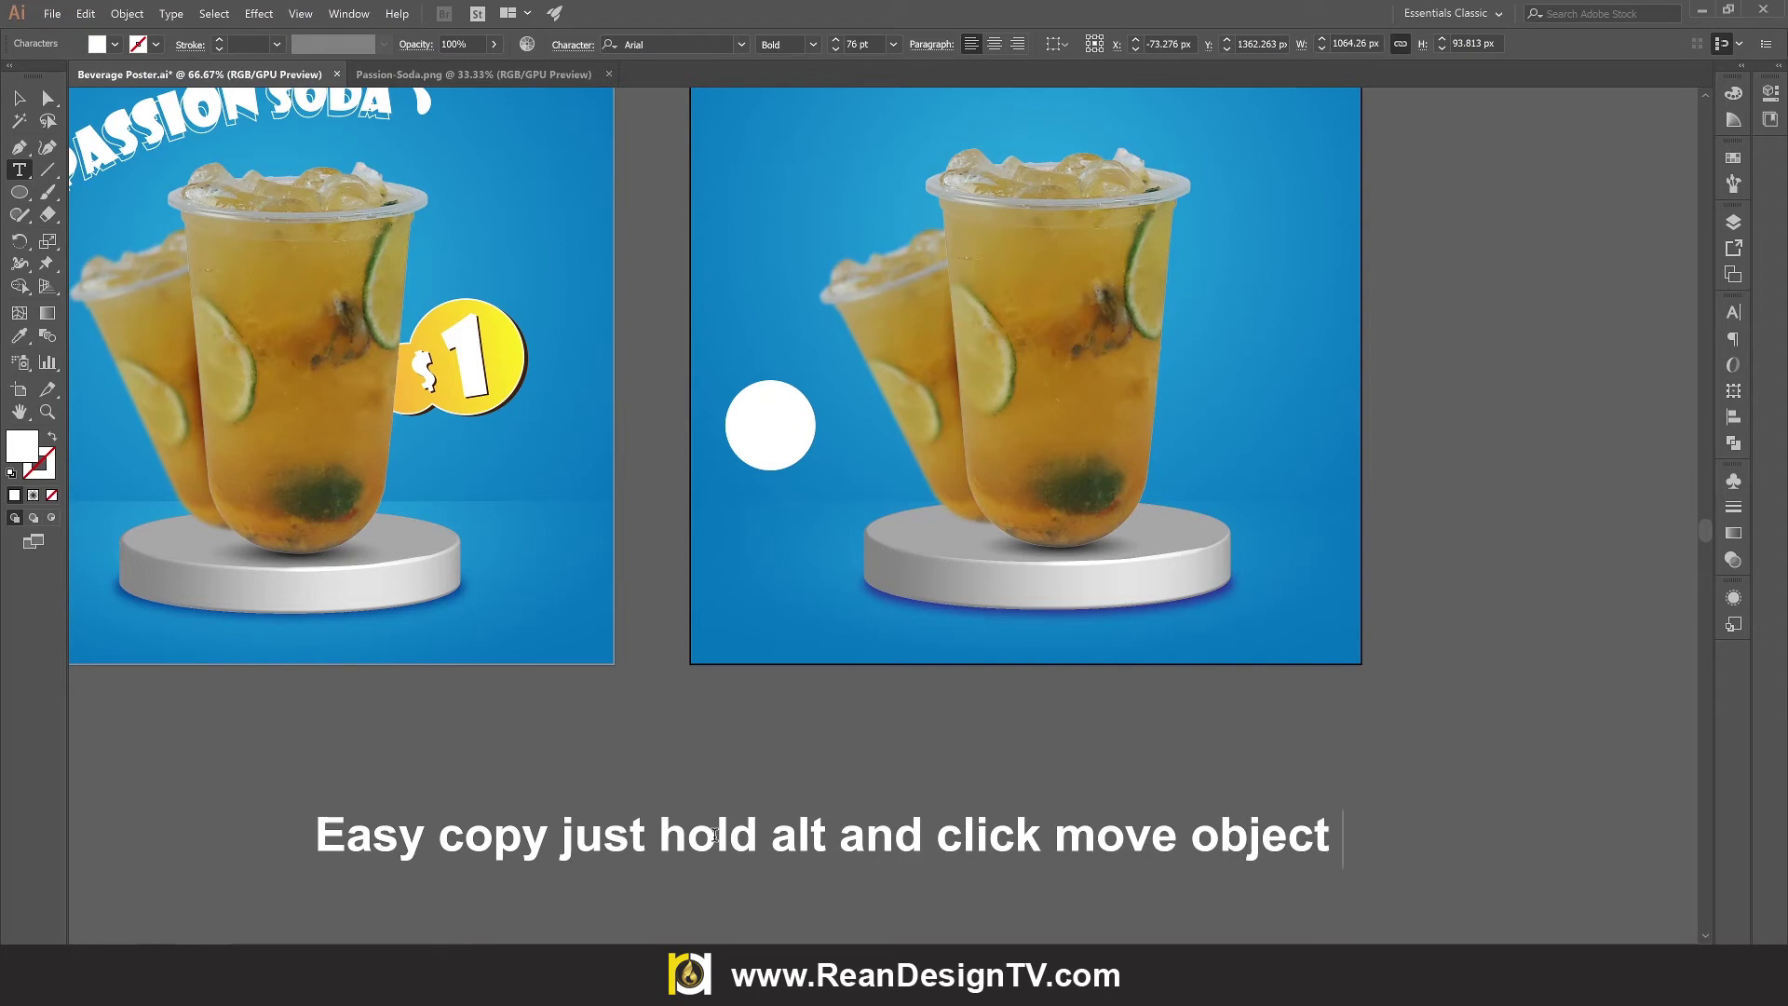
{"action": "type", "text": "you "}
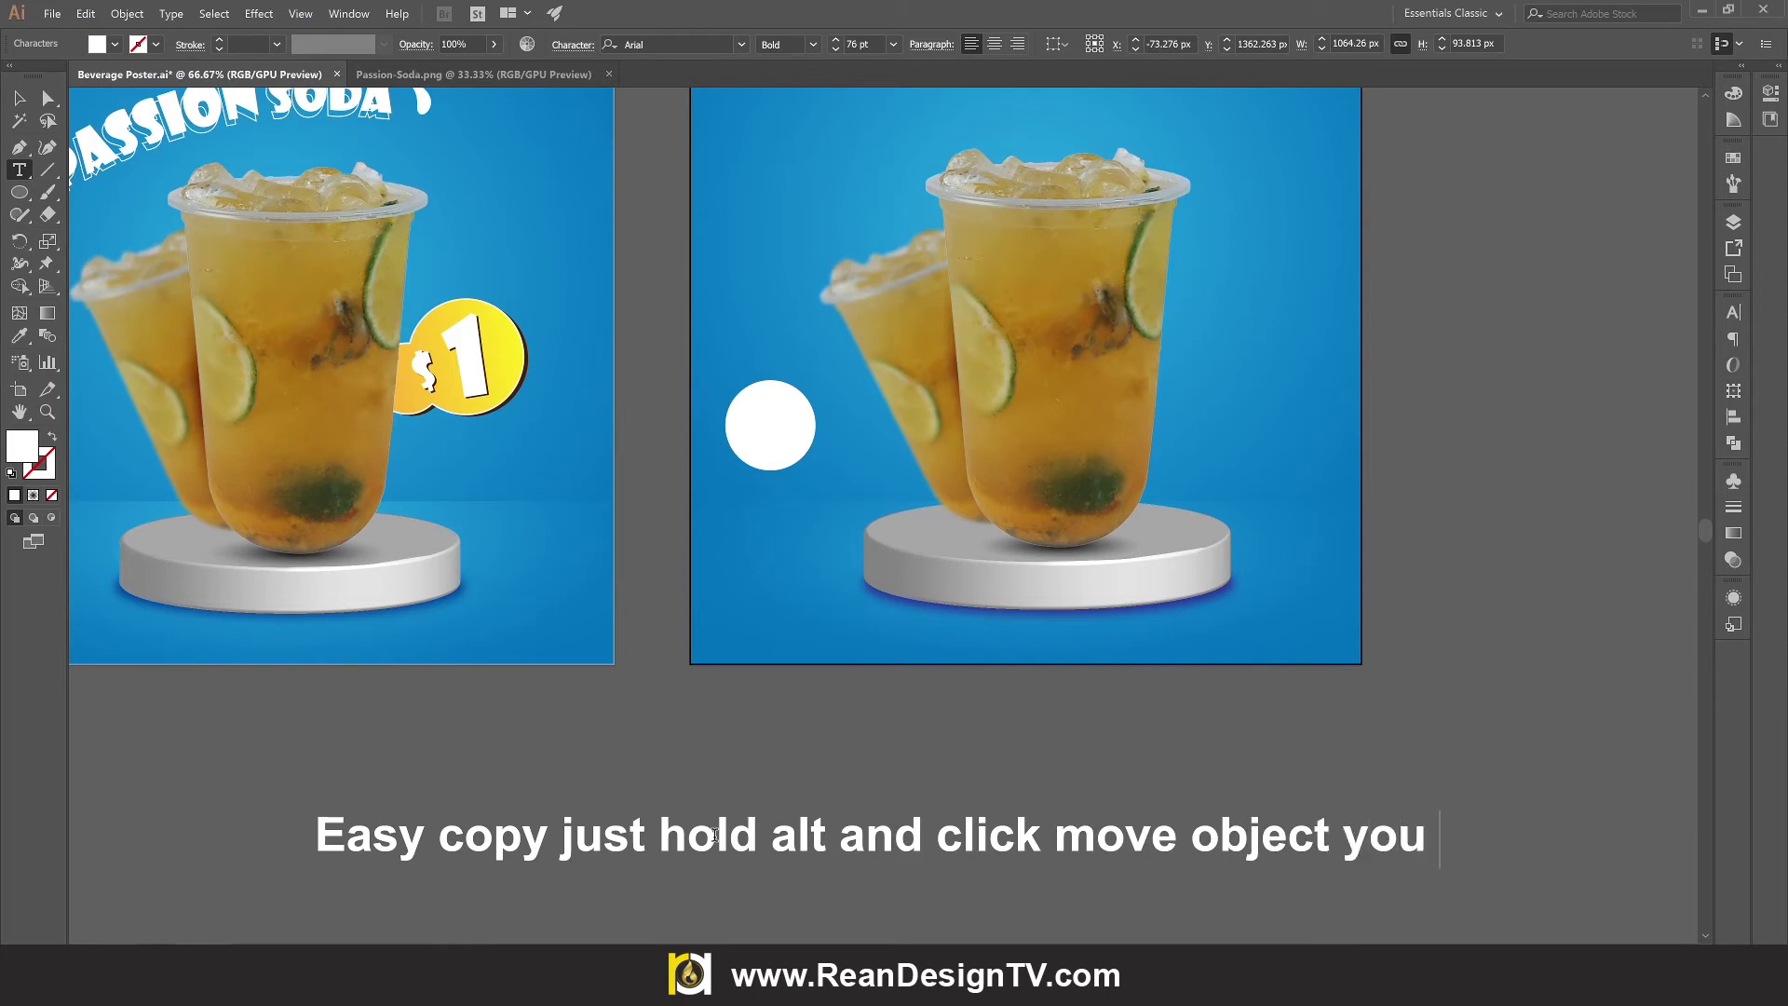
{"action": "type", "text": "want to copy"}
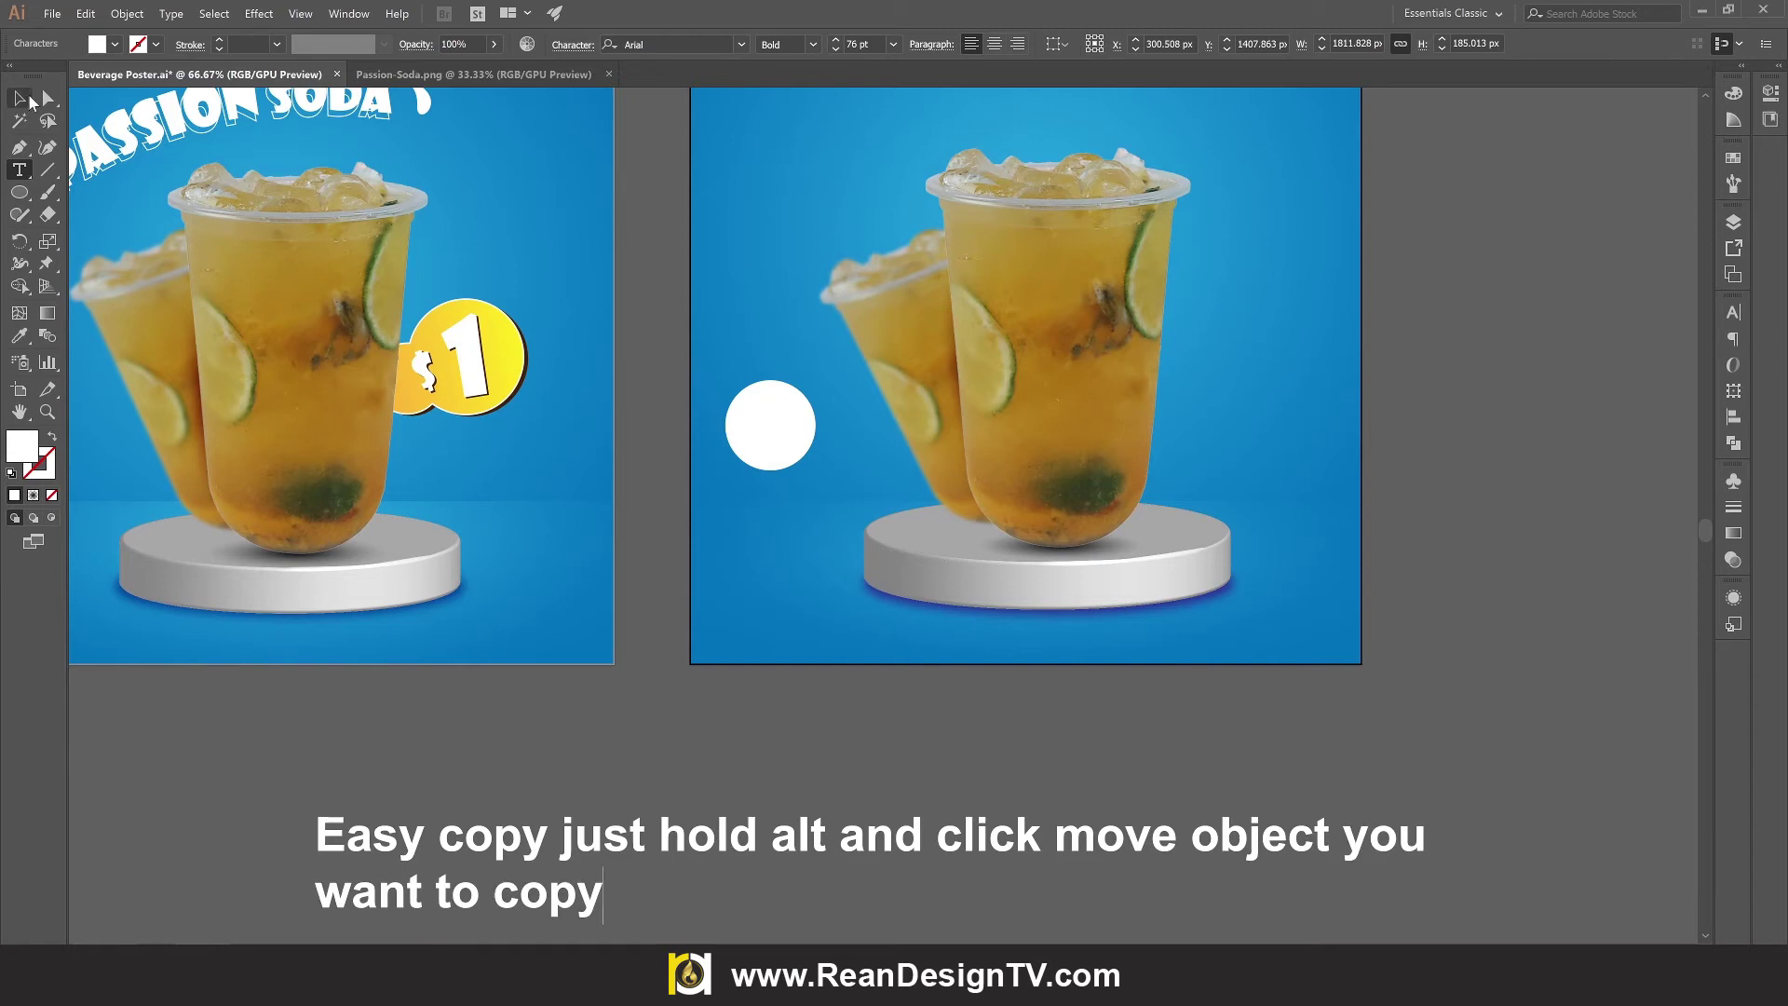
- Alt-drag a copy of the white circle beside it and enlarge it to overlap
{"action": "left_click", "coordinate": [28, 98]}
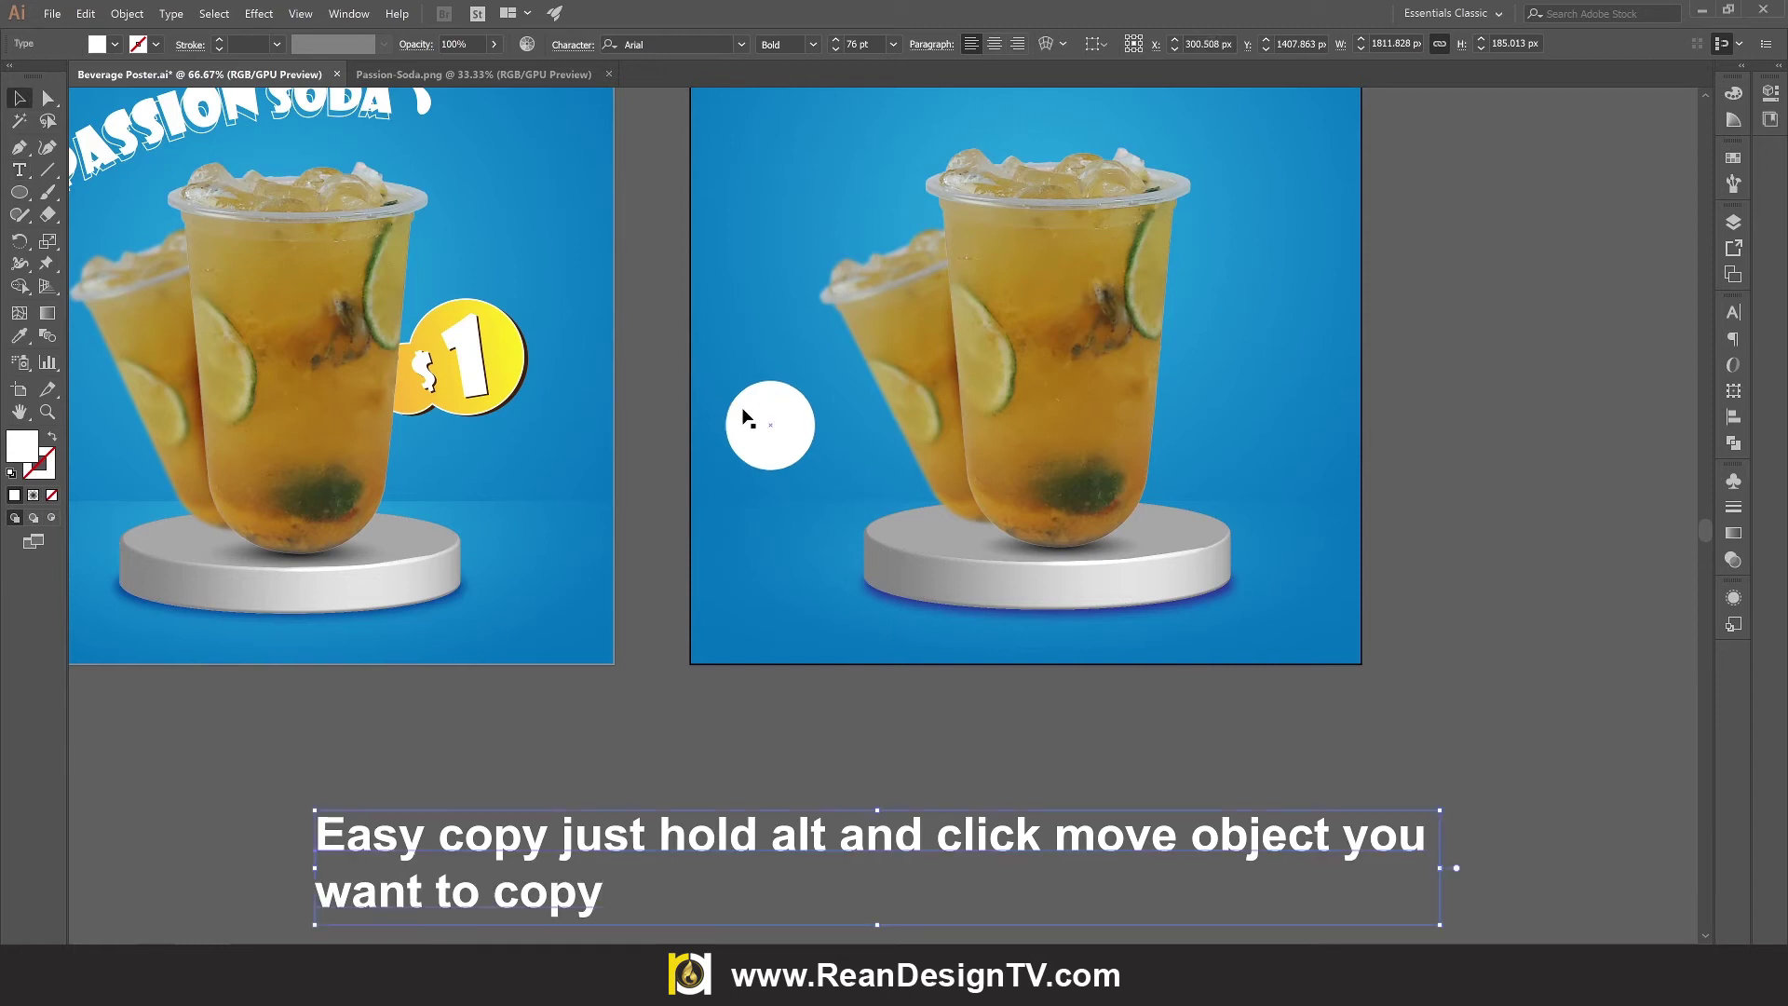
{"action": "left_click", "coordinate": [762, 422]}
{"action": "mouse_move", "coordinate": [762, 421]}
{"action": "left_mouse_down"}
{"action": "mouse_move", "coordinate": [758, 542]}
{"action": "mouse_move", "coordinate": [828, 425]}
{"action": "mouse_move", "coordinate": [891, 410]}
{"action": "mouse_move", "coordinate": [853, 413]}
{"action": "left_mouse_up"}
{"action": "left_click", "coordinate": [803, 682]}
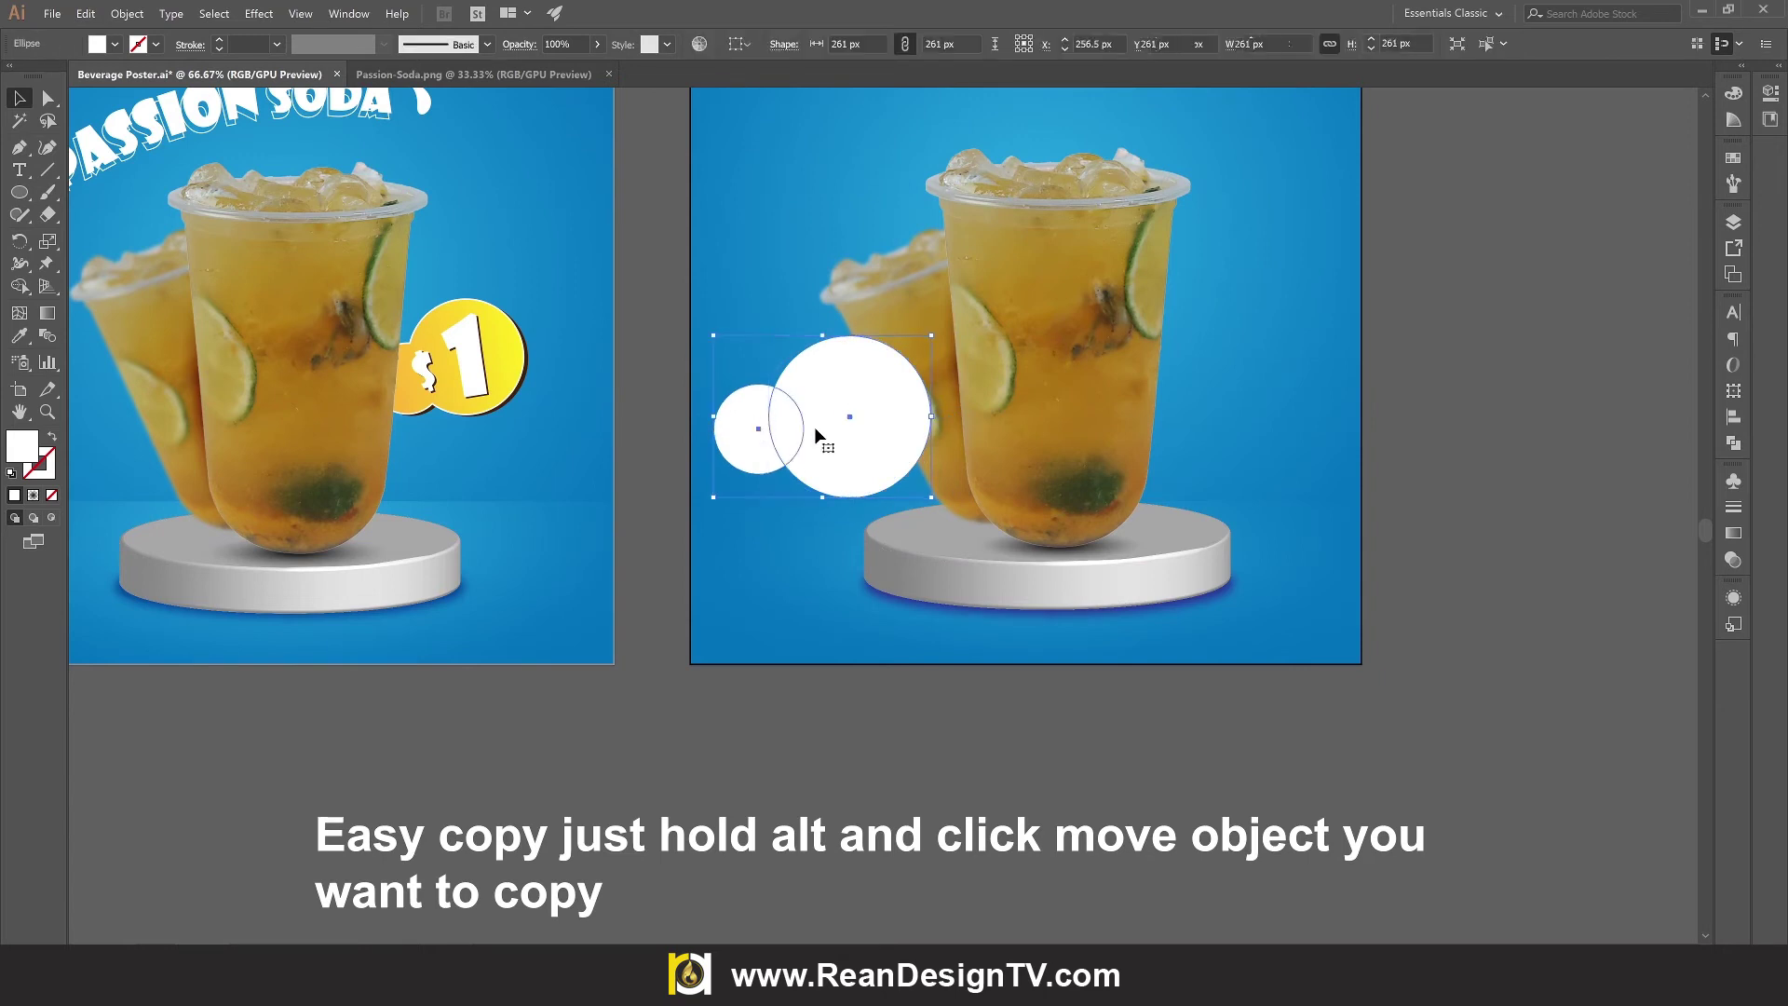
- Unite both white circles with Pathfinder and move the shape to the artboard's lower left
{"action": "left_click", "coordinate": [1734, 628]}
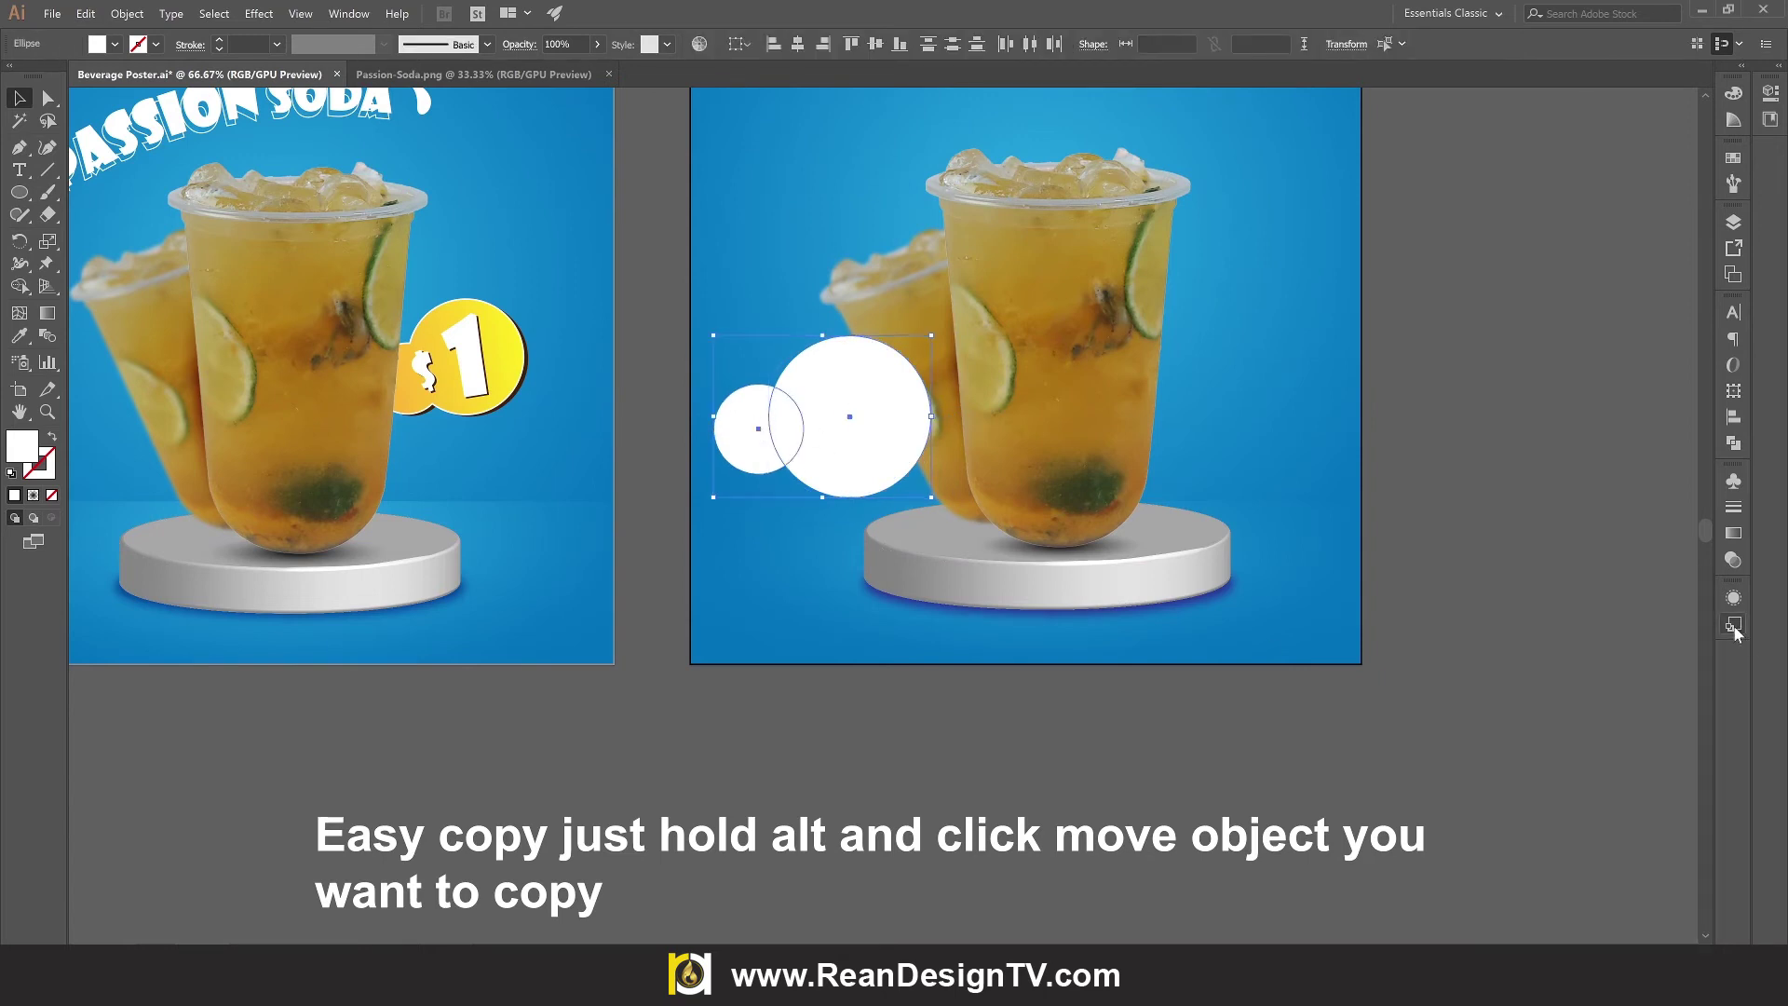
{"action": "left_click", "coordinate": [1732, 446]}
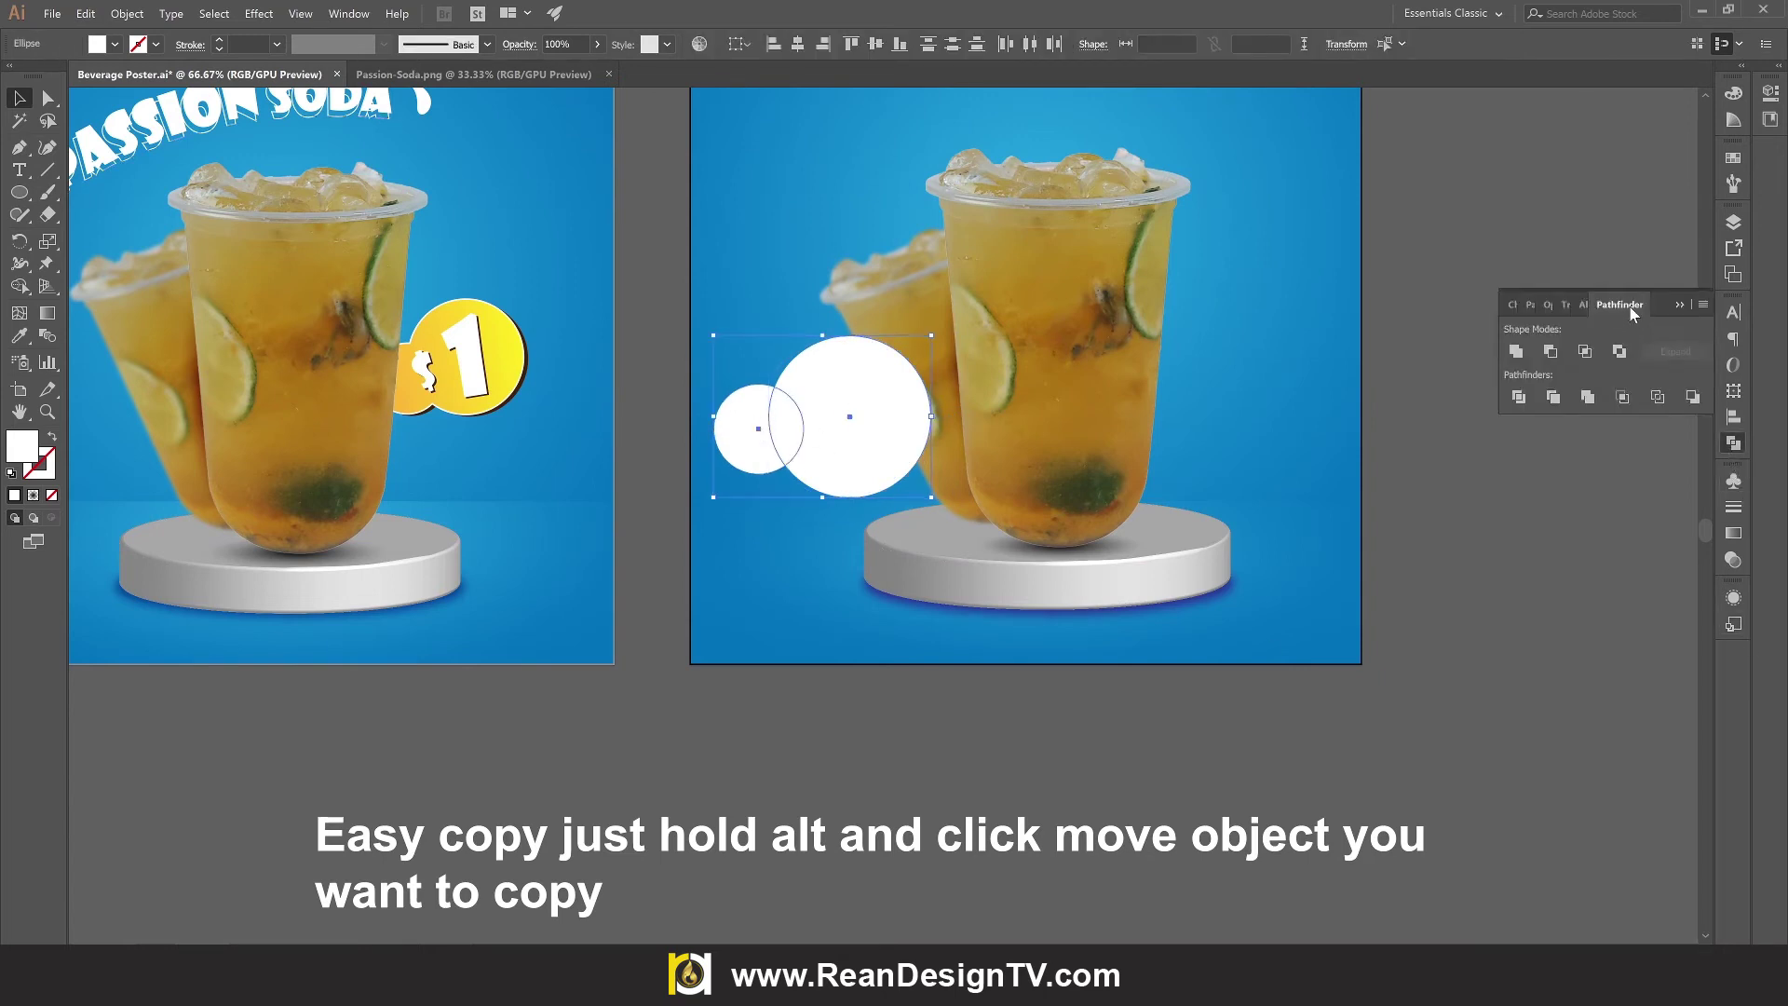
{"action": "left_click", "coordinate": [1598, 493]}
{"action": "left_click", "coordinate": [349, 13]}
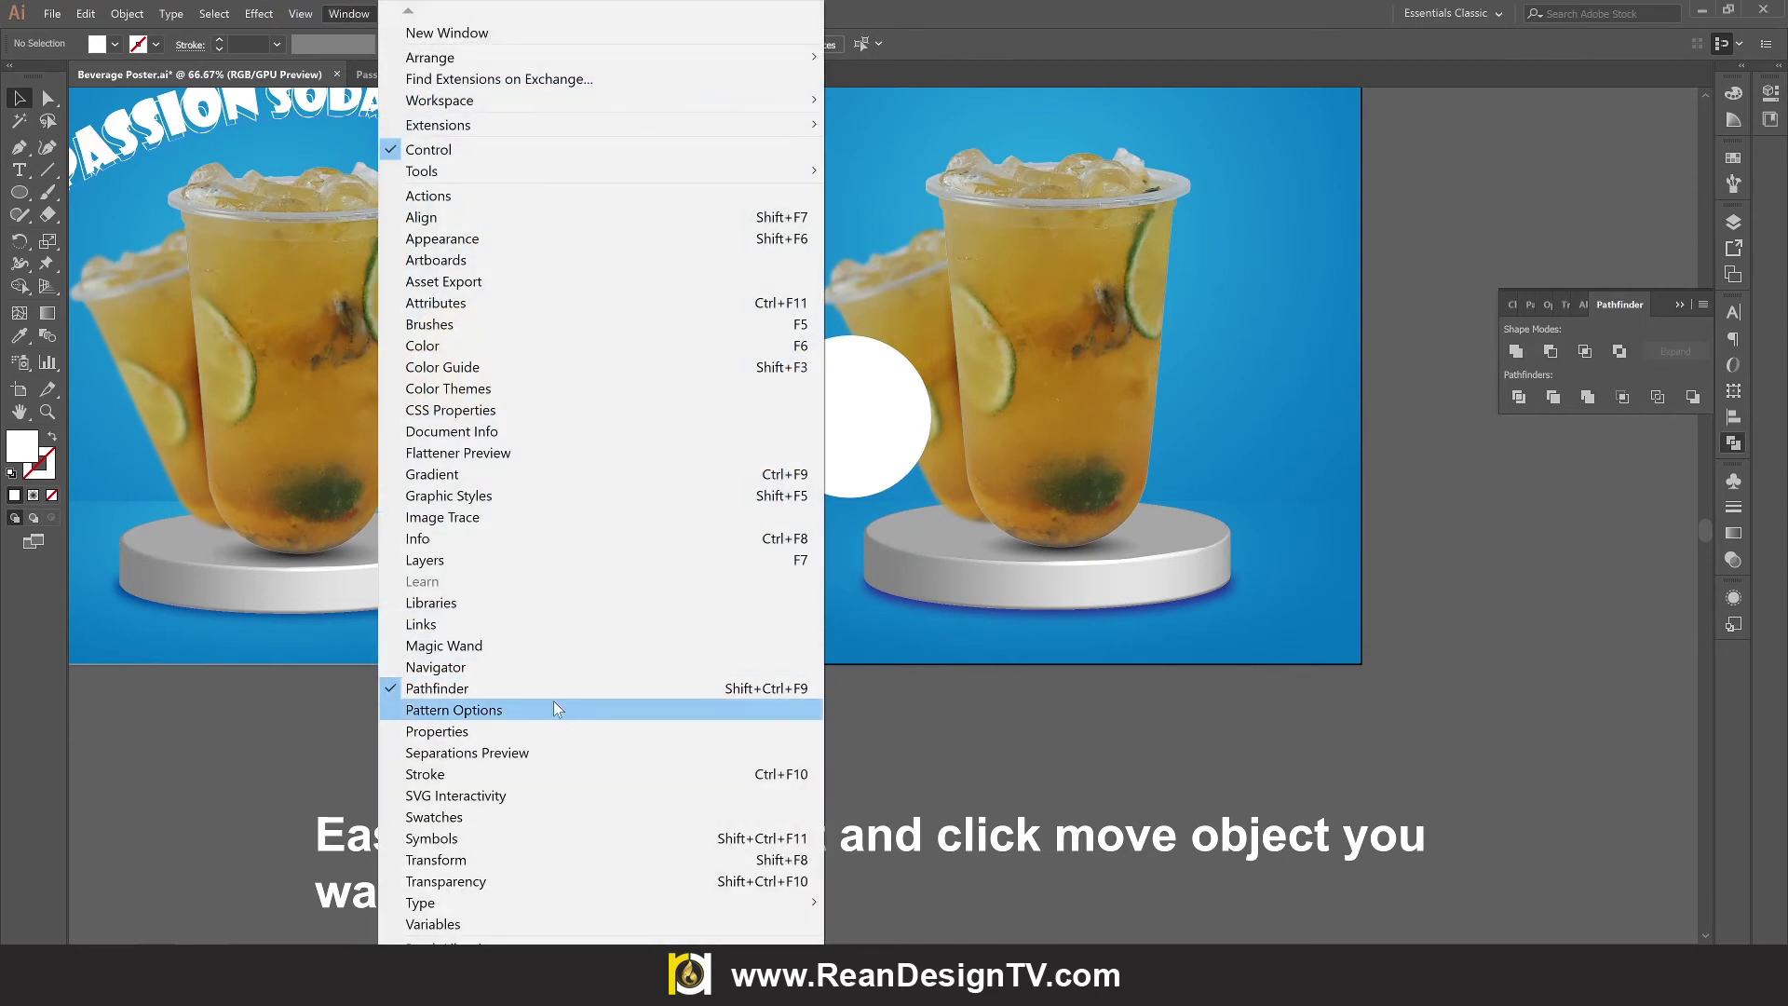
{"action": "left_click", "coordinate": [719, 688]}
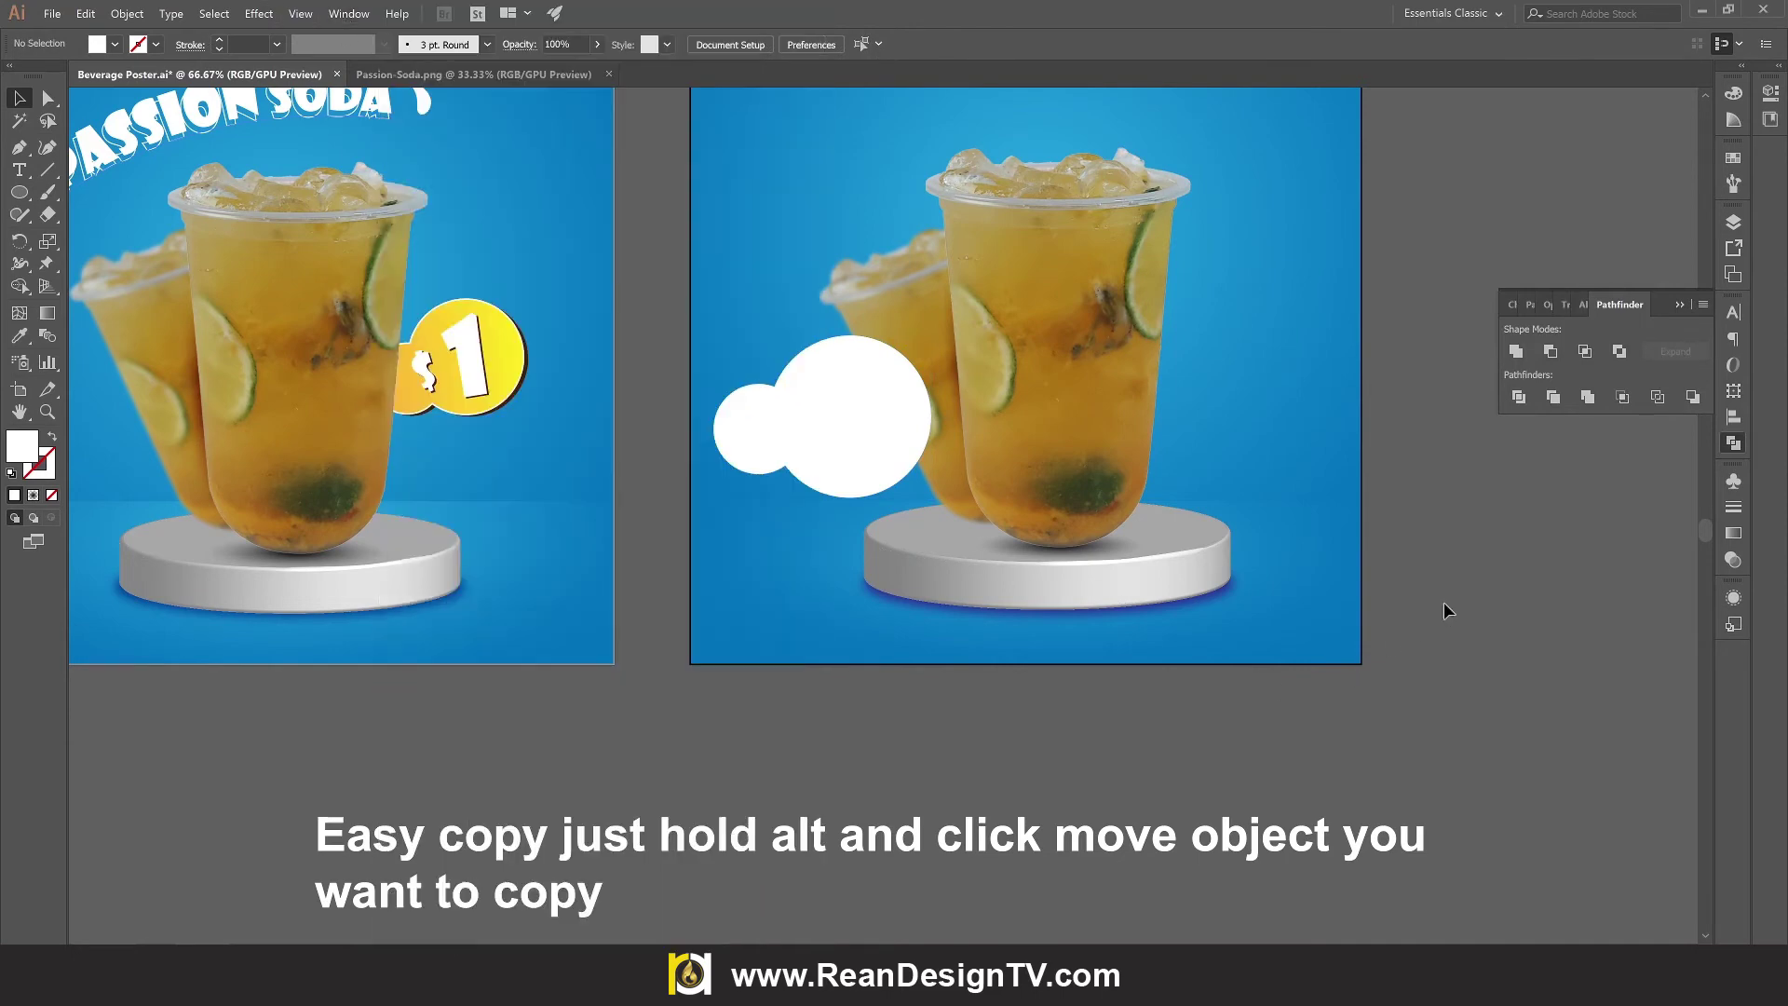
{"action": "left_click", "coordinate": [845, 448]}
{"action": "left_click", "coordinate": [756, 430], "text": "shift"}
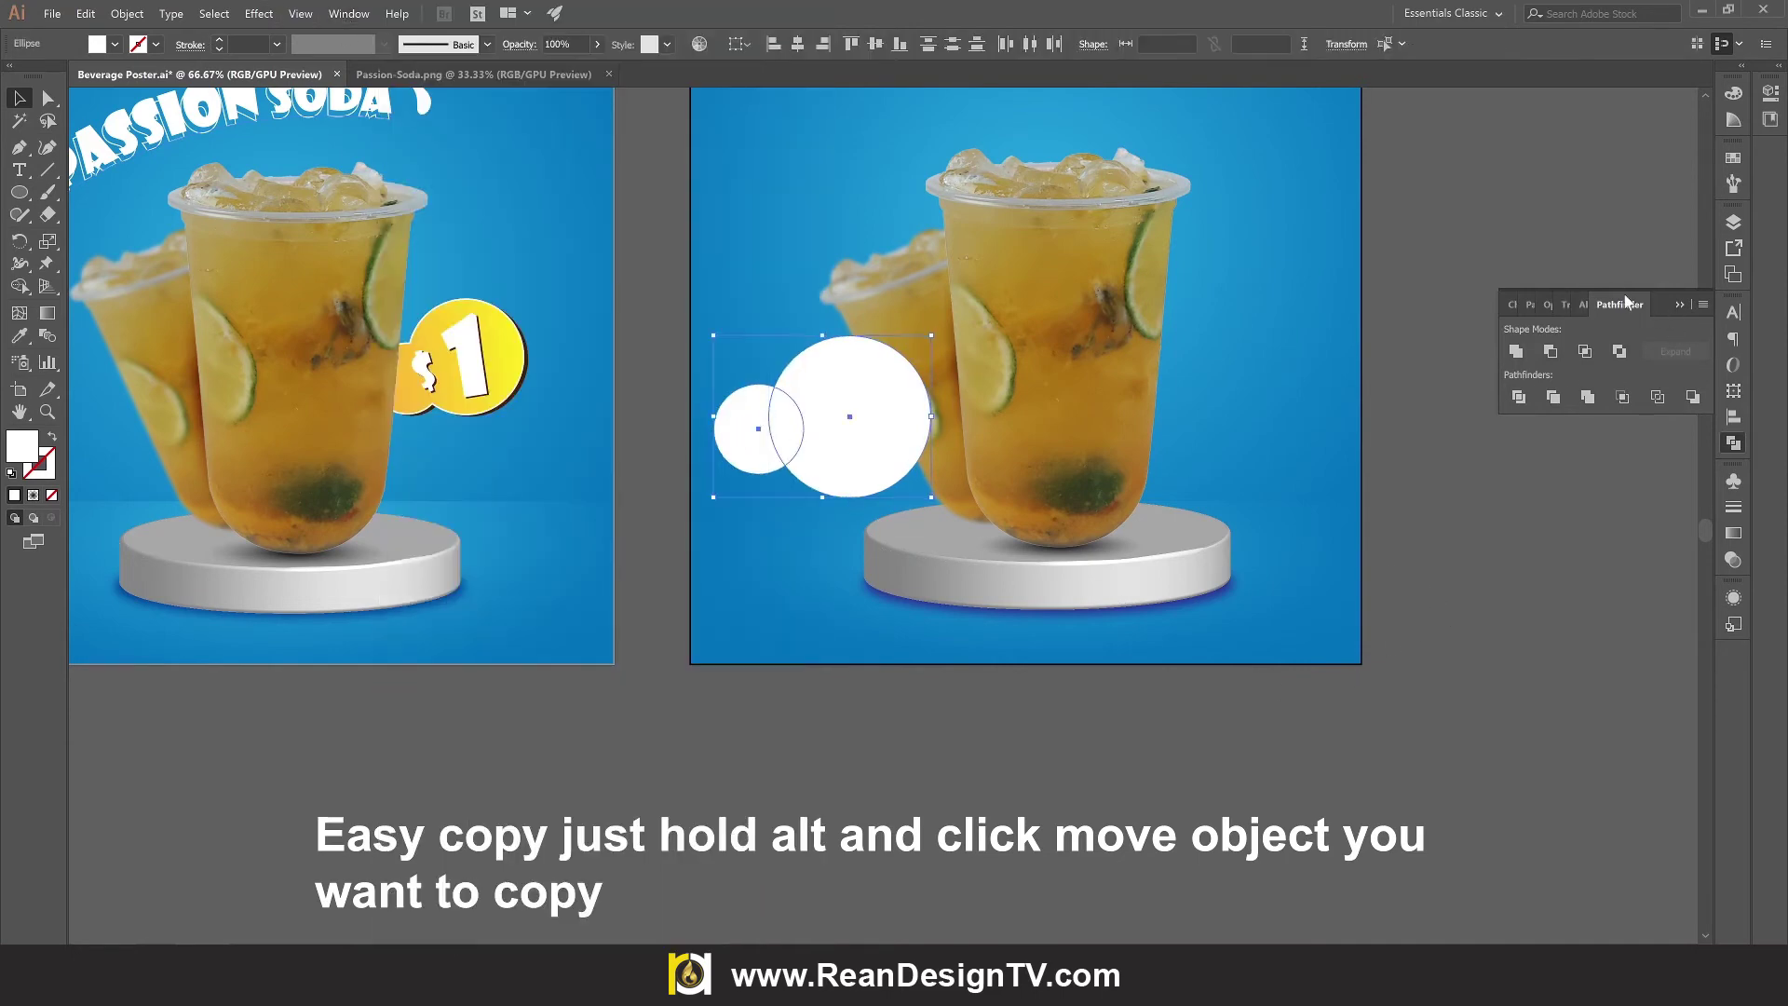
{"action": "left_click", "coordinate": [1518, 352]}
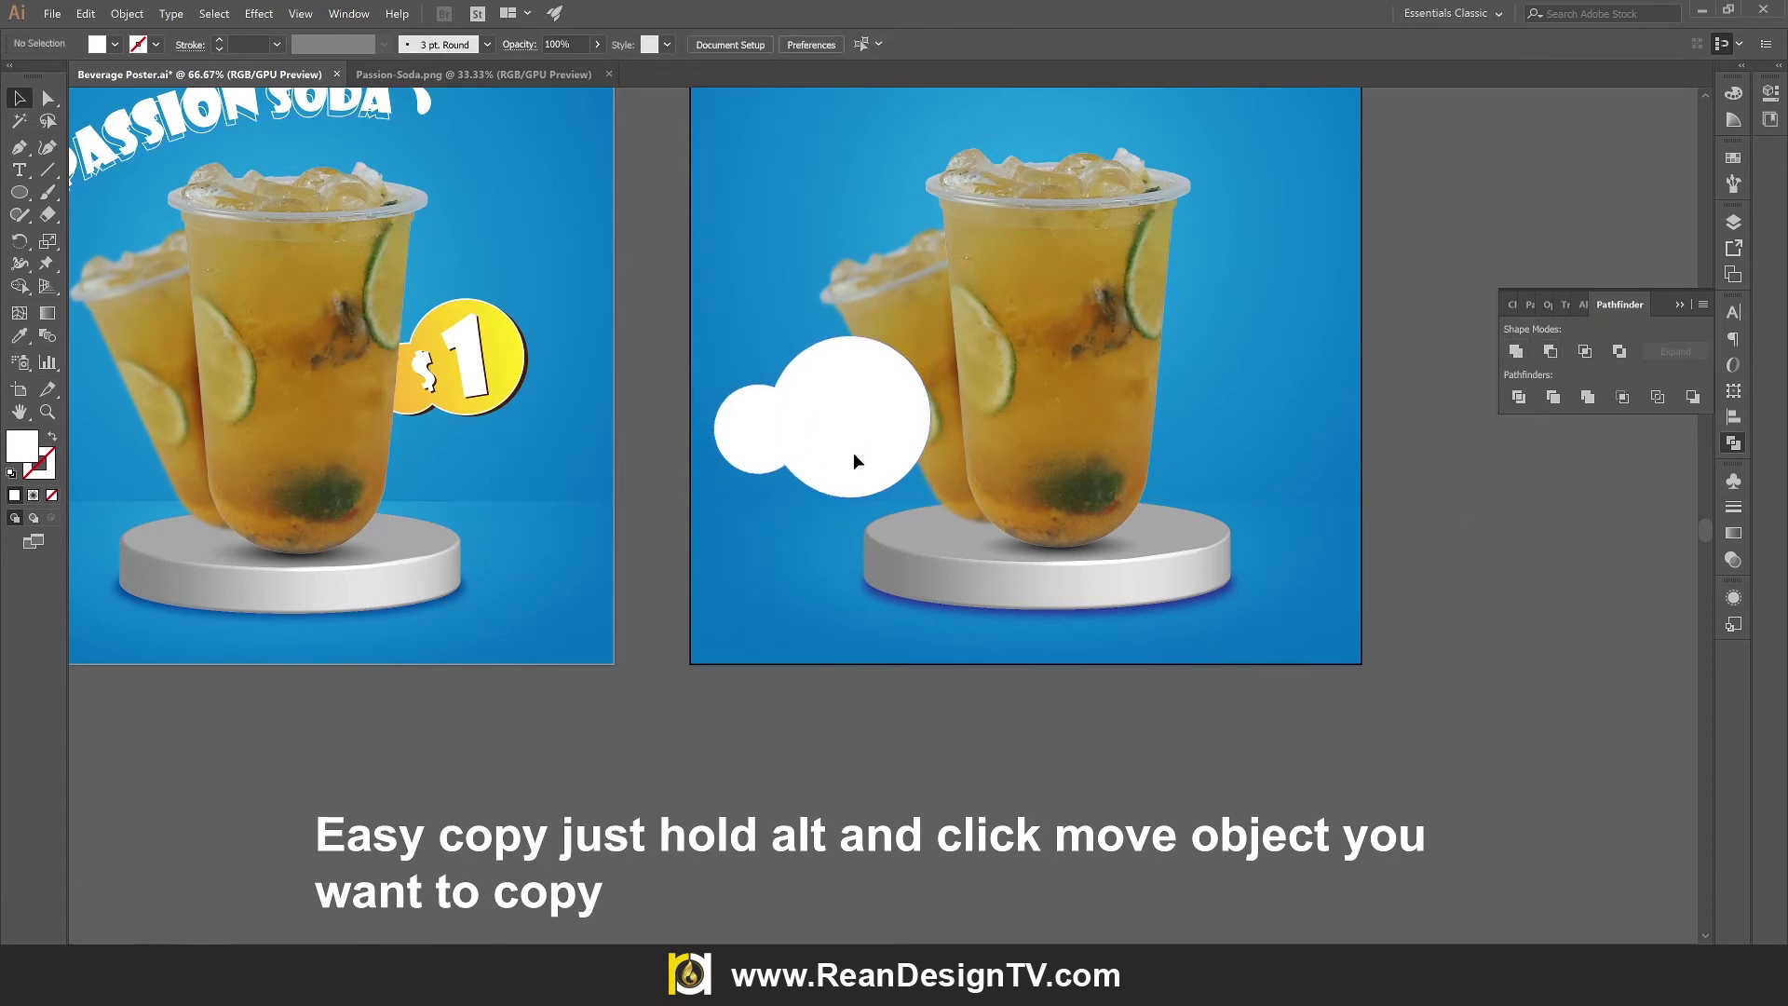
{"action": "mouse_move", "coordinate": [811, 451]}
{"action": "left_mouse_down"}
{"action": "mouse_move", "coordinate": [790, 492]}
{"action": "mouse_move", "coordinate": [789, 652]}
{"action": "left_mouse_up"}
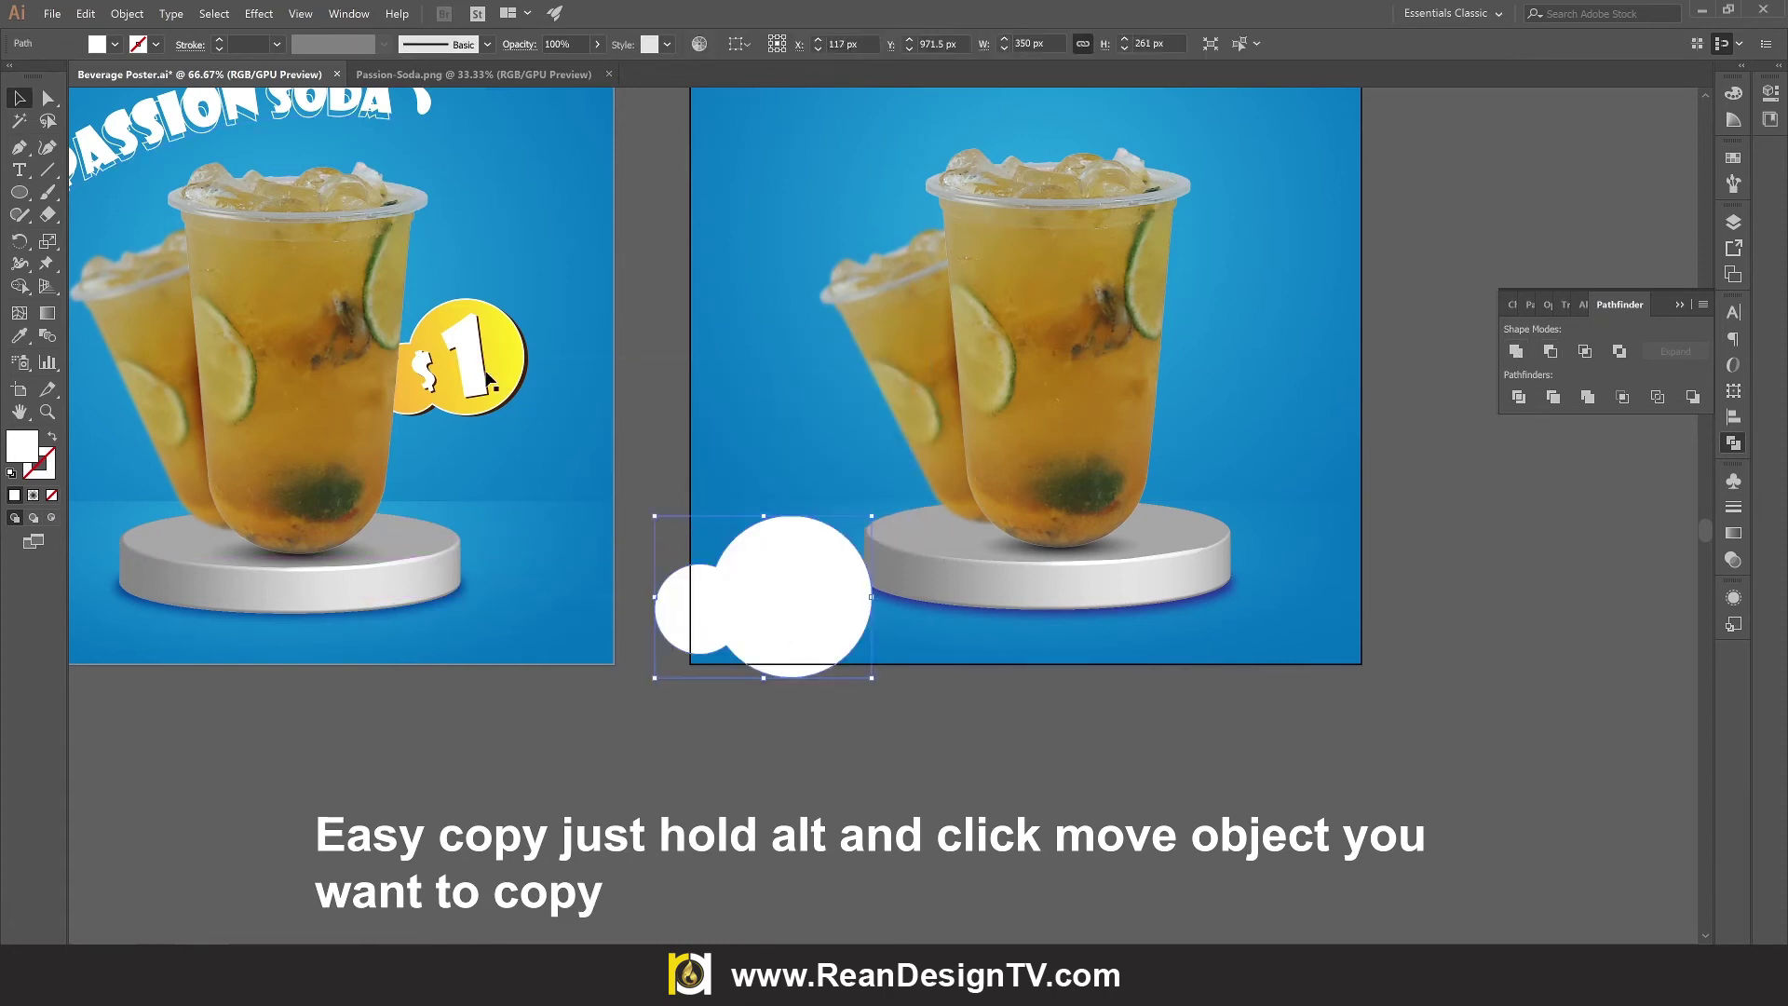
- Fill the merged shape dark brown and duplicate it slightly up and left
{"action": "left_click", "coordinate": [119, 47]}
{"action": "left_click", "coordinate": [191, 114]}
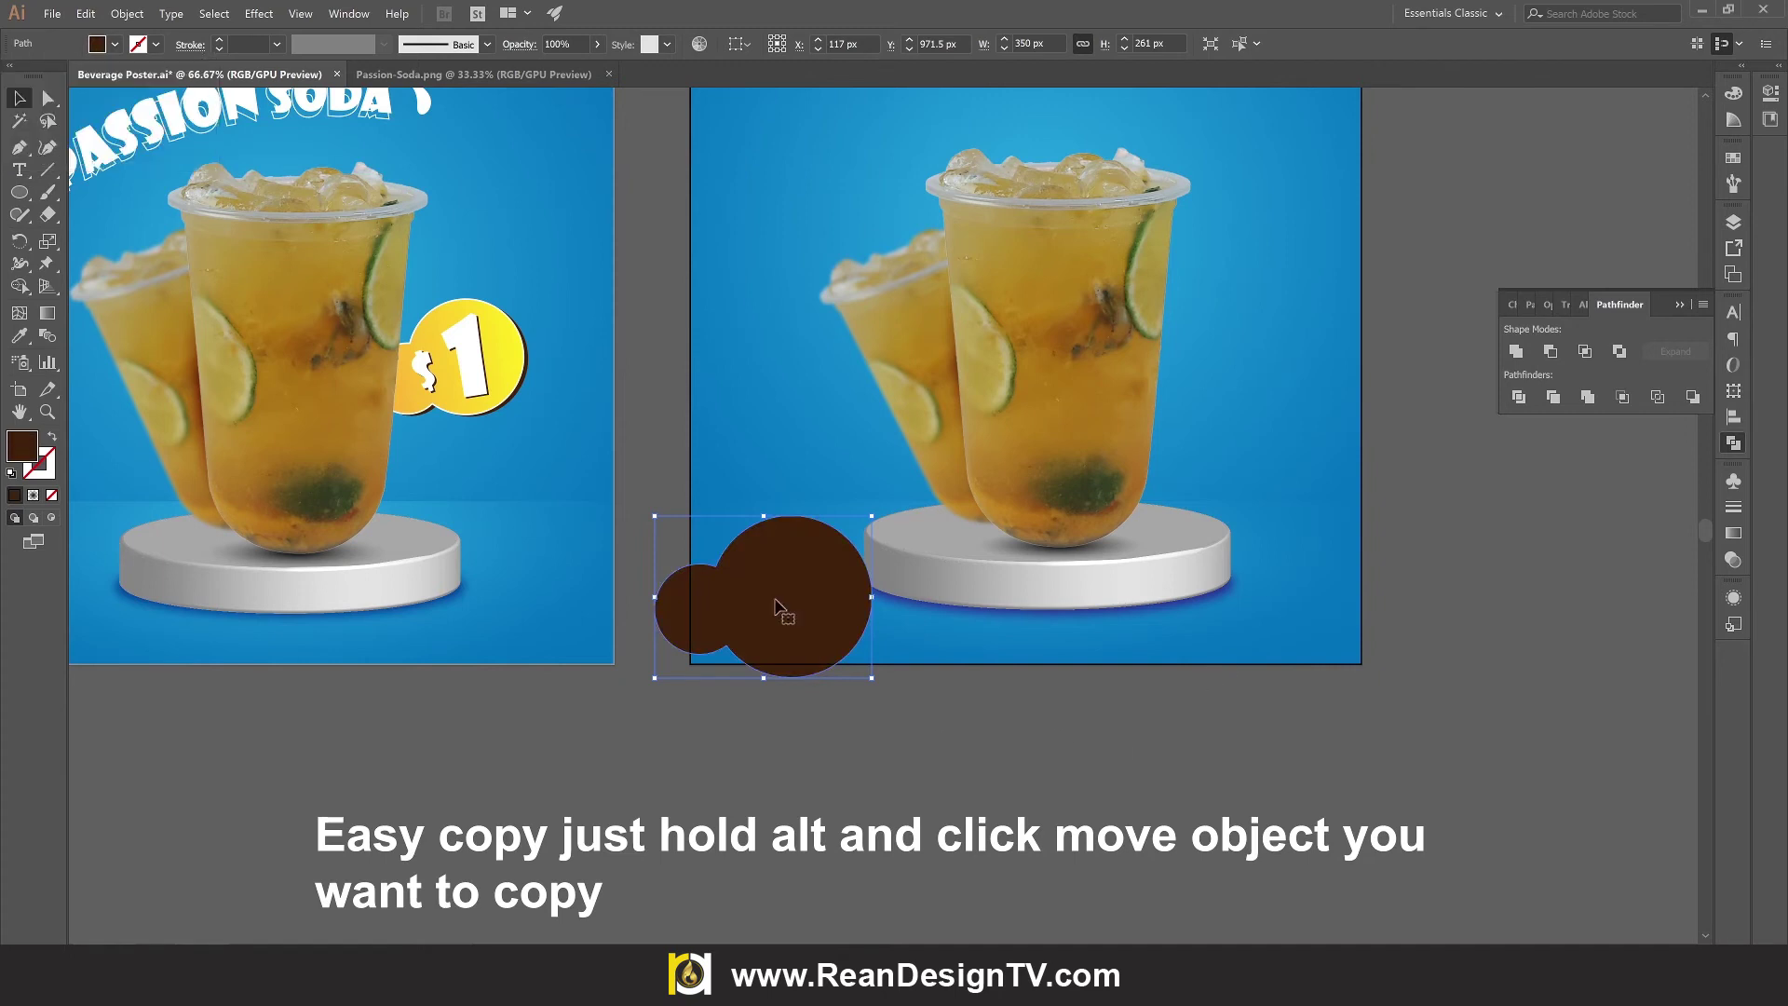
{"action": "left_click_drag", "start_coordinate": [784, 609], "coordinate": [780, 596]}
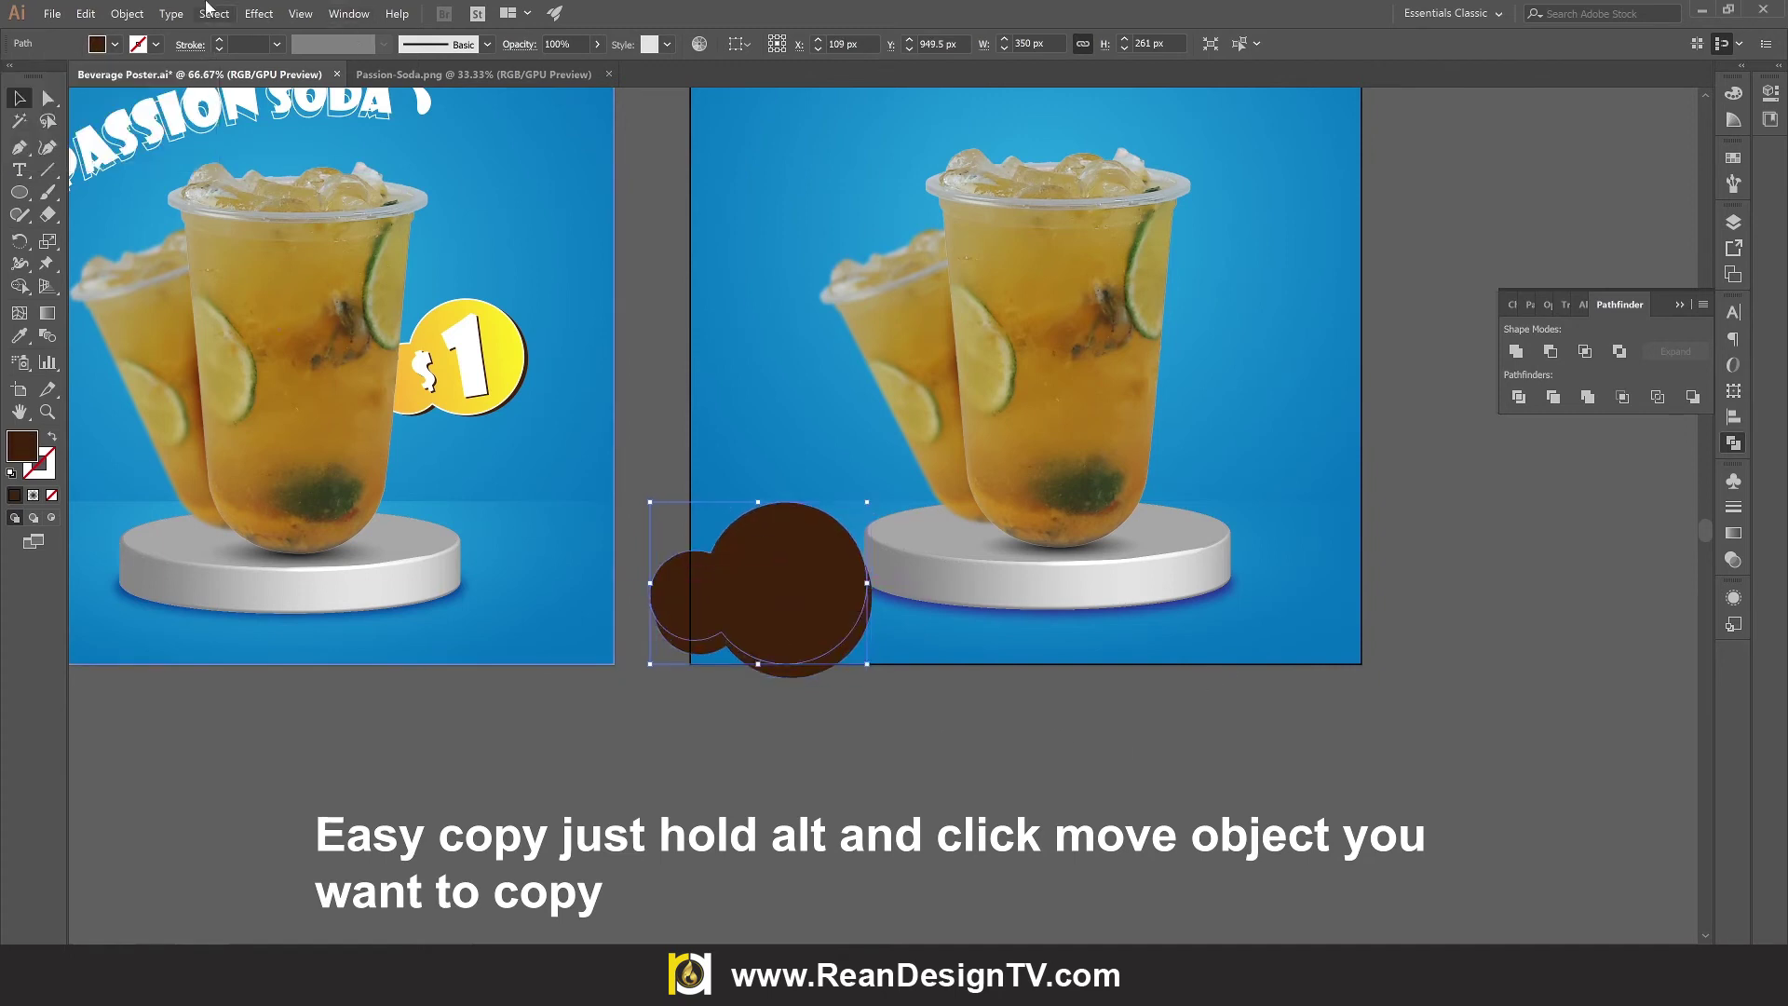
- Give the copy a light orange-to-yellow gradient fill and nudge it slightly down
{"action": "left_click", "coordinate": [117, 44]}
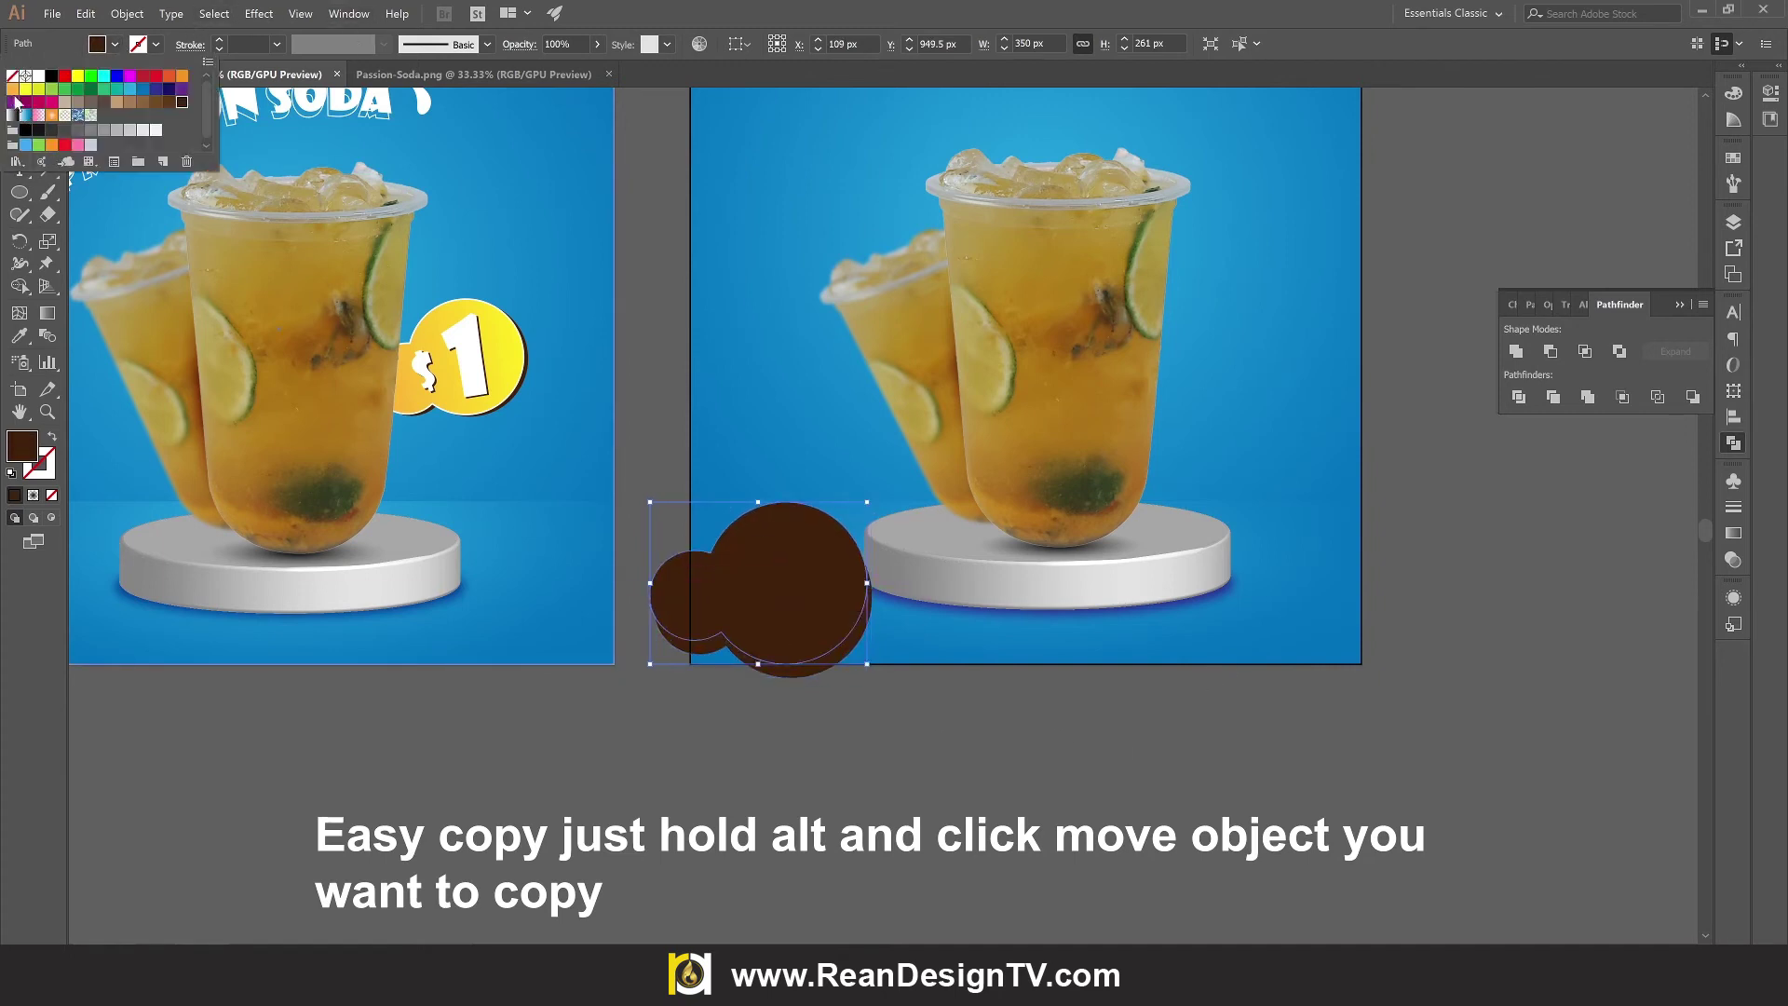
{"action": "left_click", "coordinate": [13, 114]}
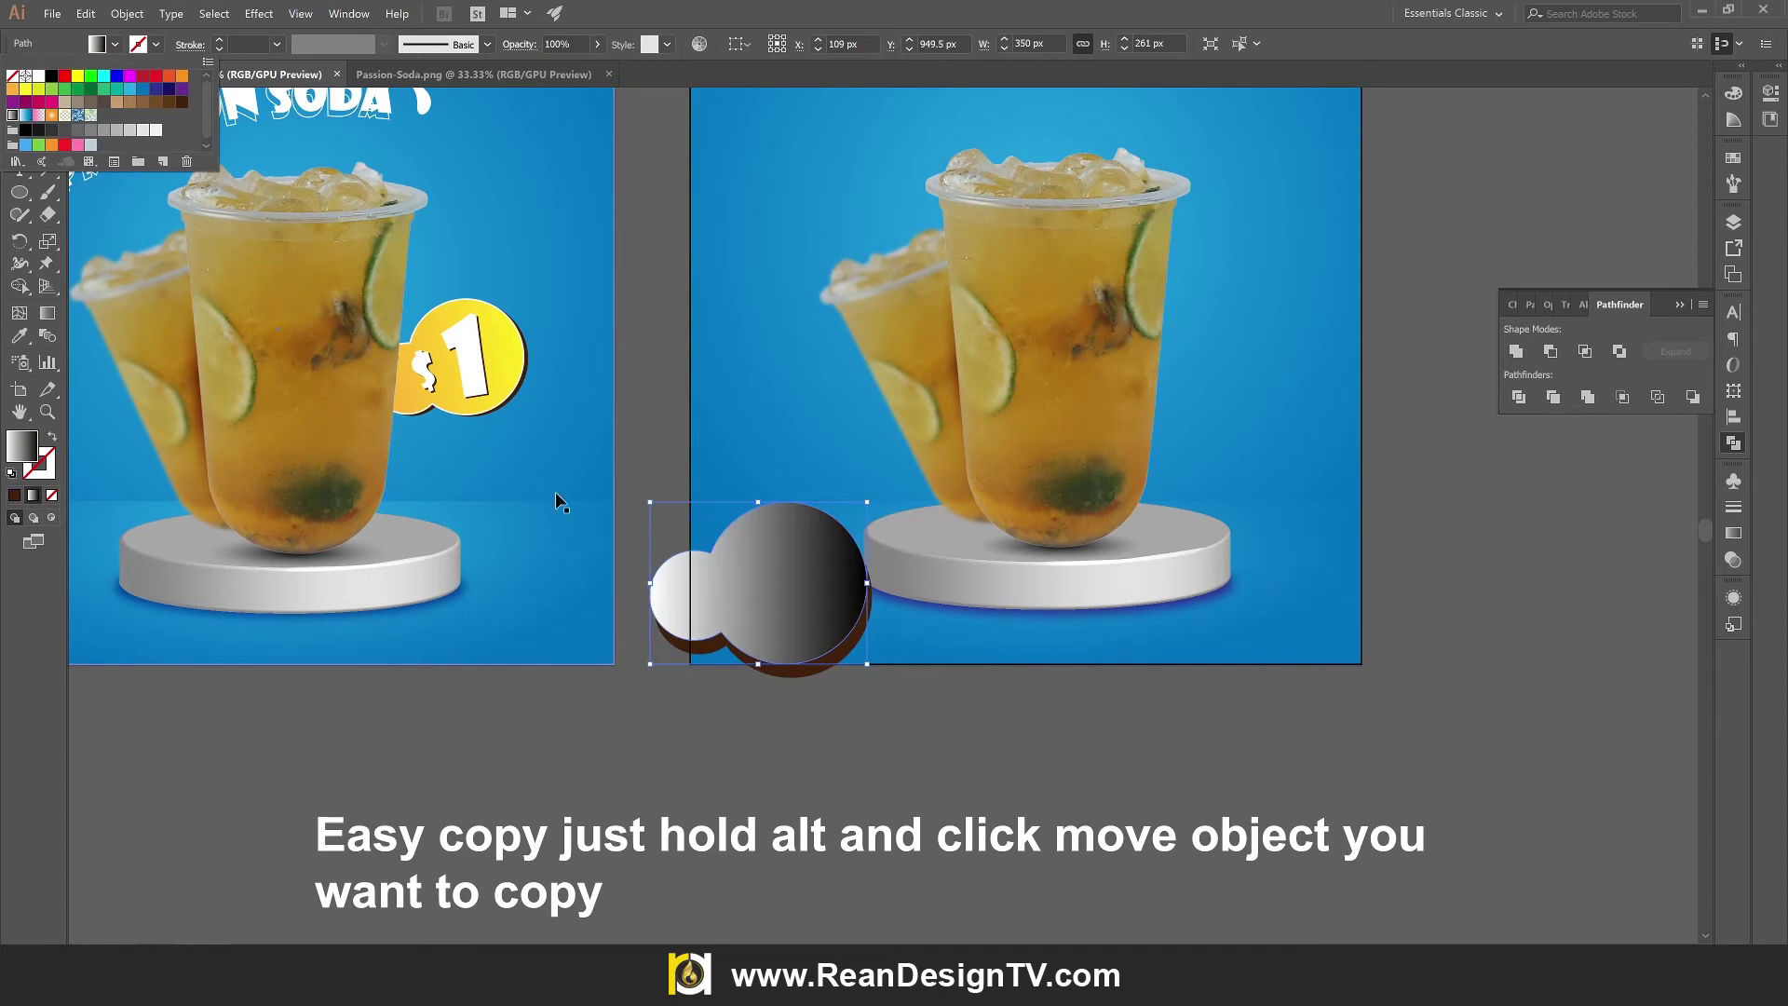
{"action": "left_click", "coordinate": [1733, 535]}
{"action": "double_click", "coordinate": [1510, 620]}
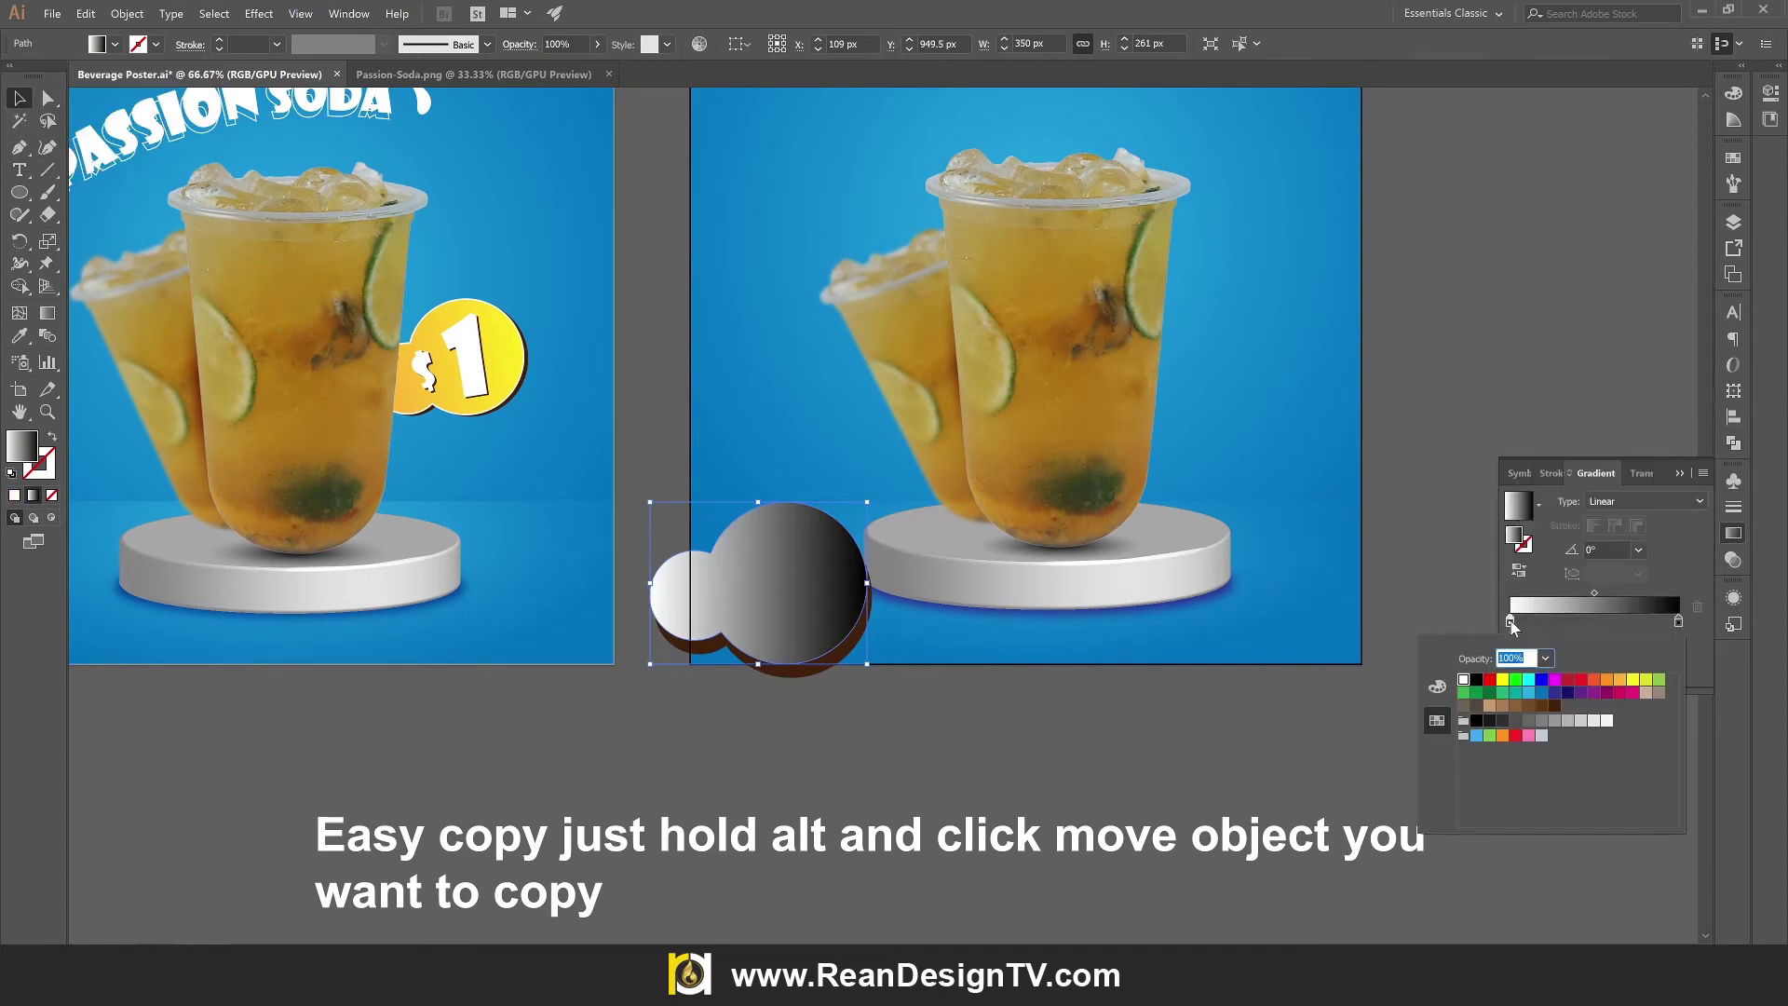
{"action": "left_click", "coordinate": [1621, 680]}
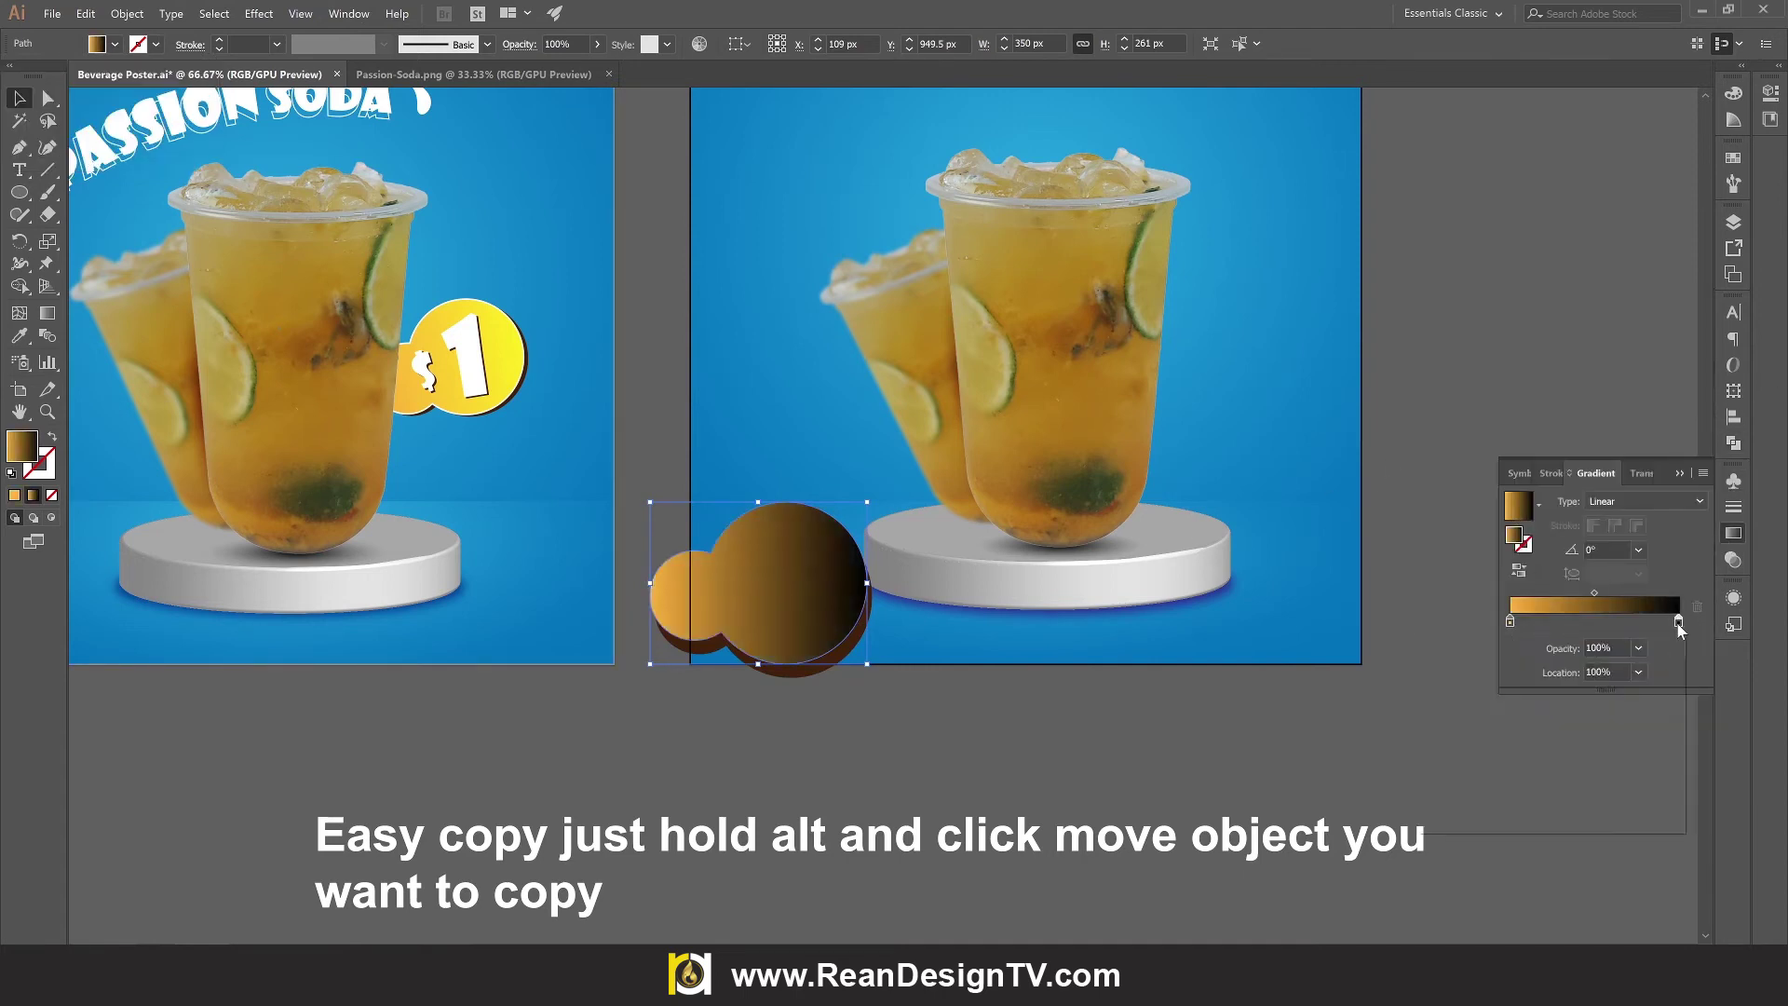
{"action": "left_click", "coordinate": [1632, 680]}
{"action": "left_click", "coordinate": [941, 730]}
{"action": "scroll", "coordinate": [941, 730], "scroll_direction": "up", "scroll_amount": 3}
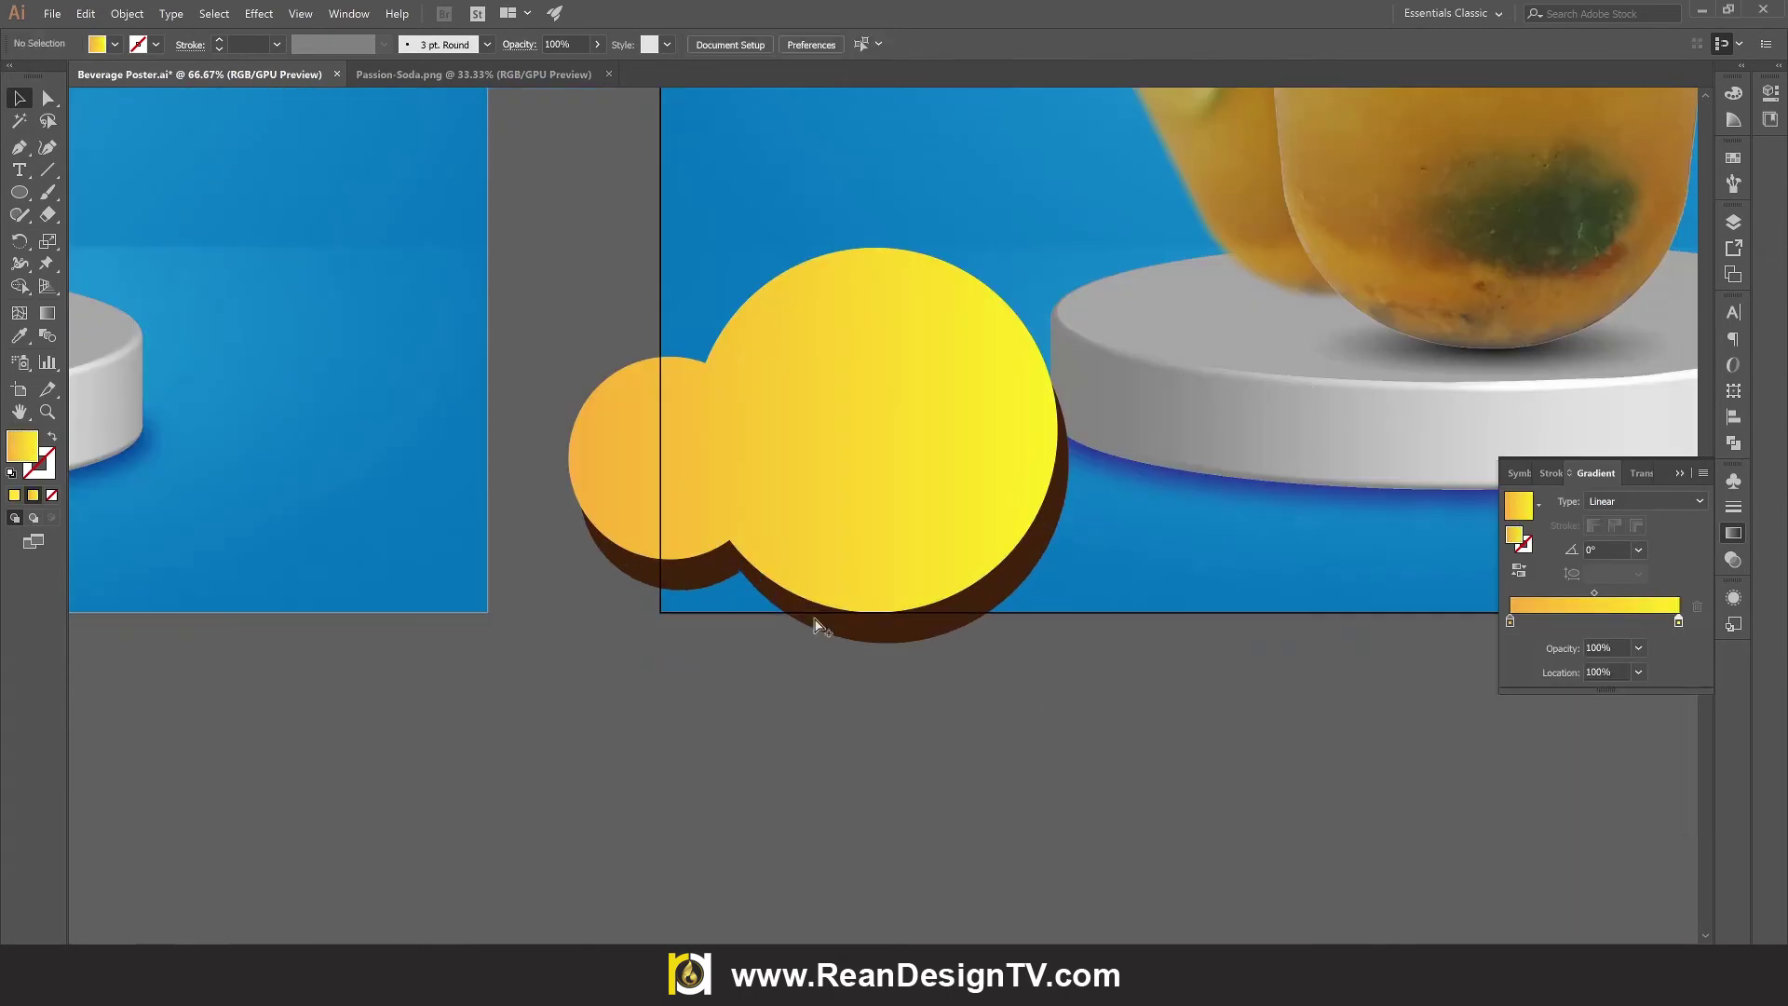
{"action": "left_click_drag", "start_coordinate": [919, 503], "coordinate": [920, 514]}
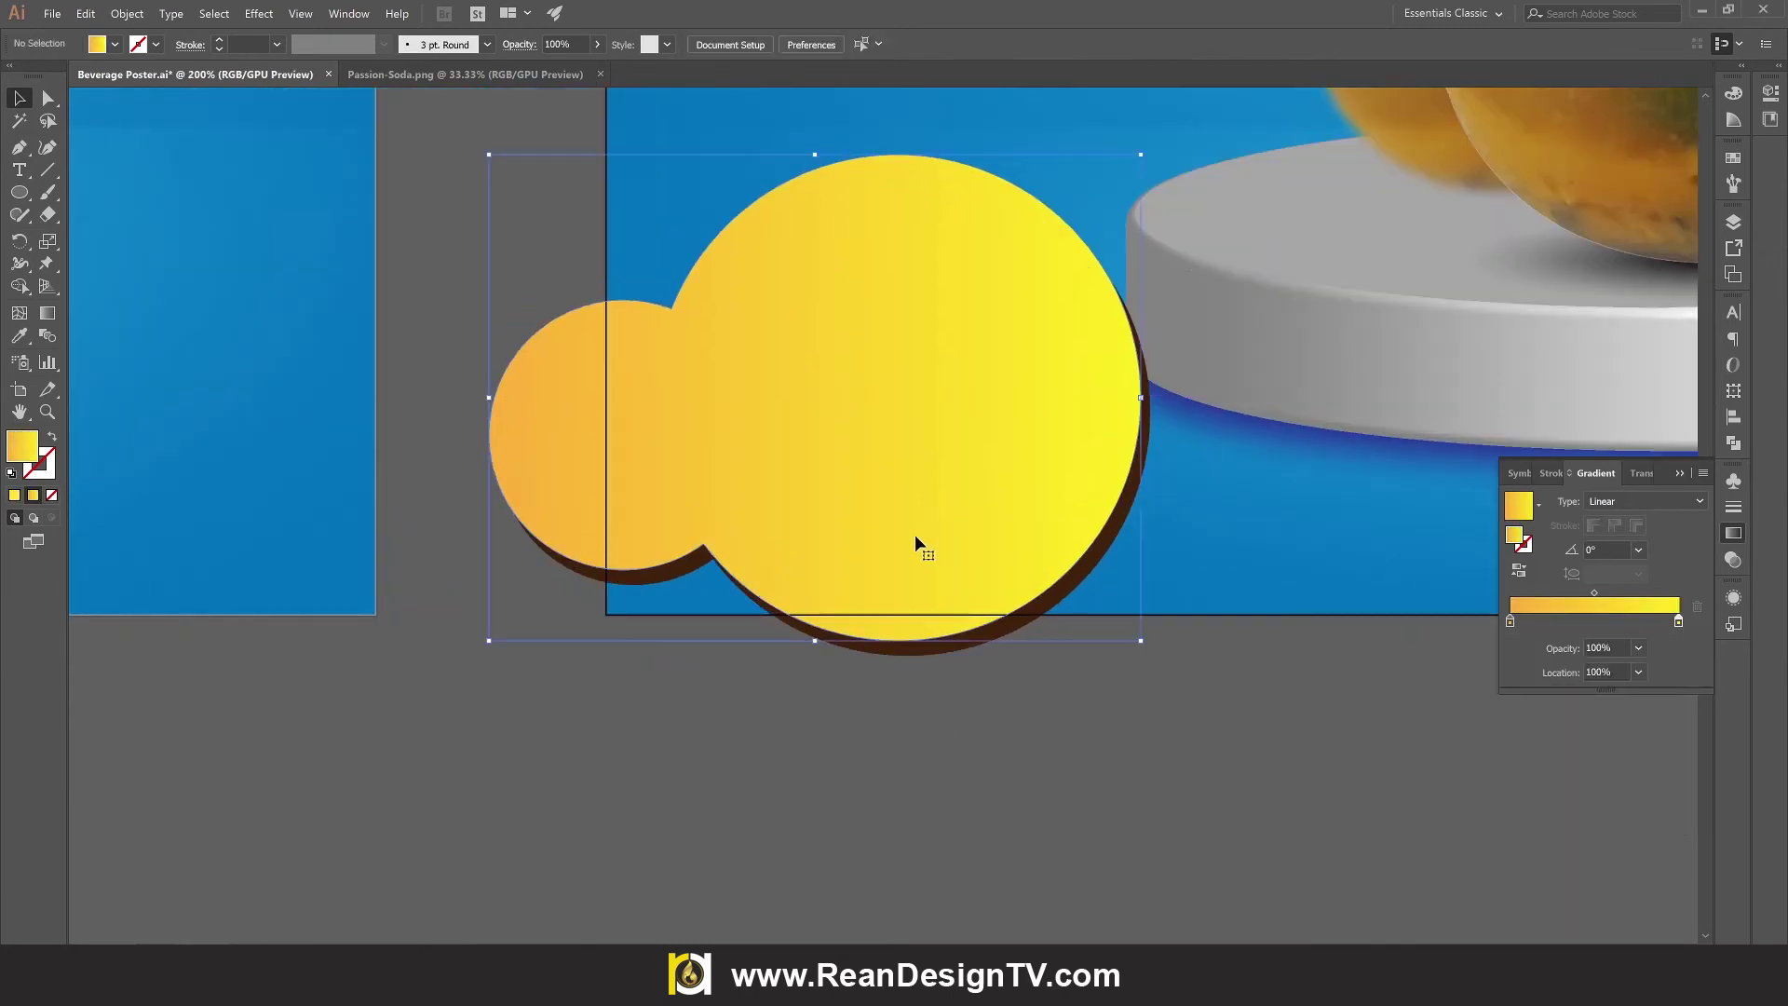
{"action": "scroll", "coordinate": [897, 540], "scroll_direction": "down", "scroll_amount": 3}
{"action": "scroll", "coordinate": [897, 540], "scroll_direction": "up", "scroll_amount": 2}
- Add a 2 pt white outline to the gradient shape, then select it with the brown shadow
{"action": "left_click", "coordinate": [115, 44]}
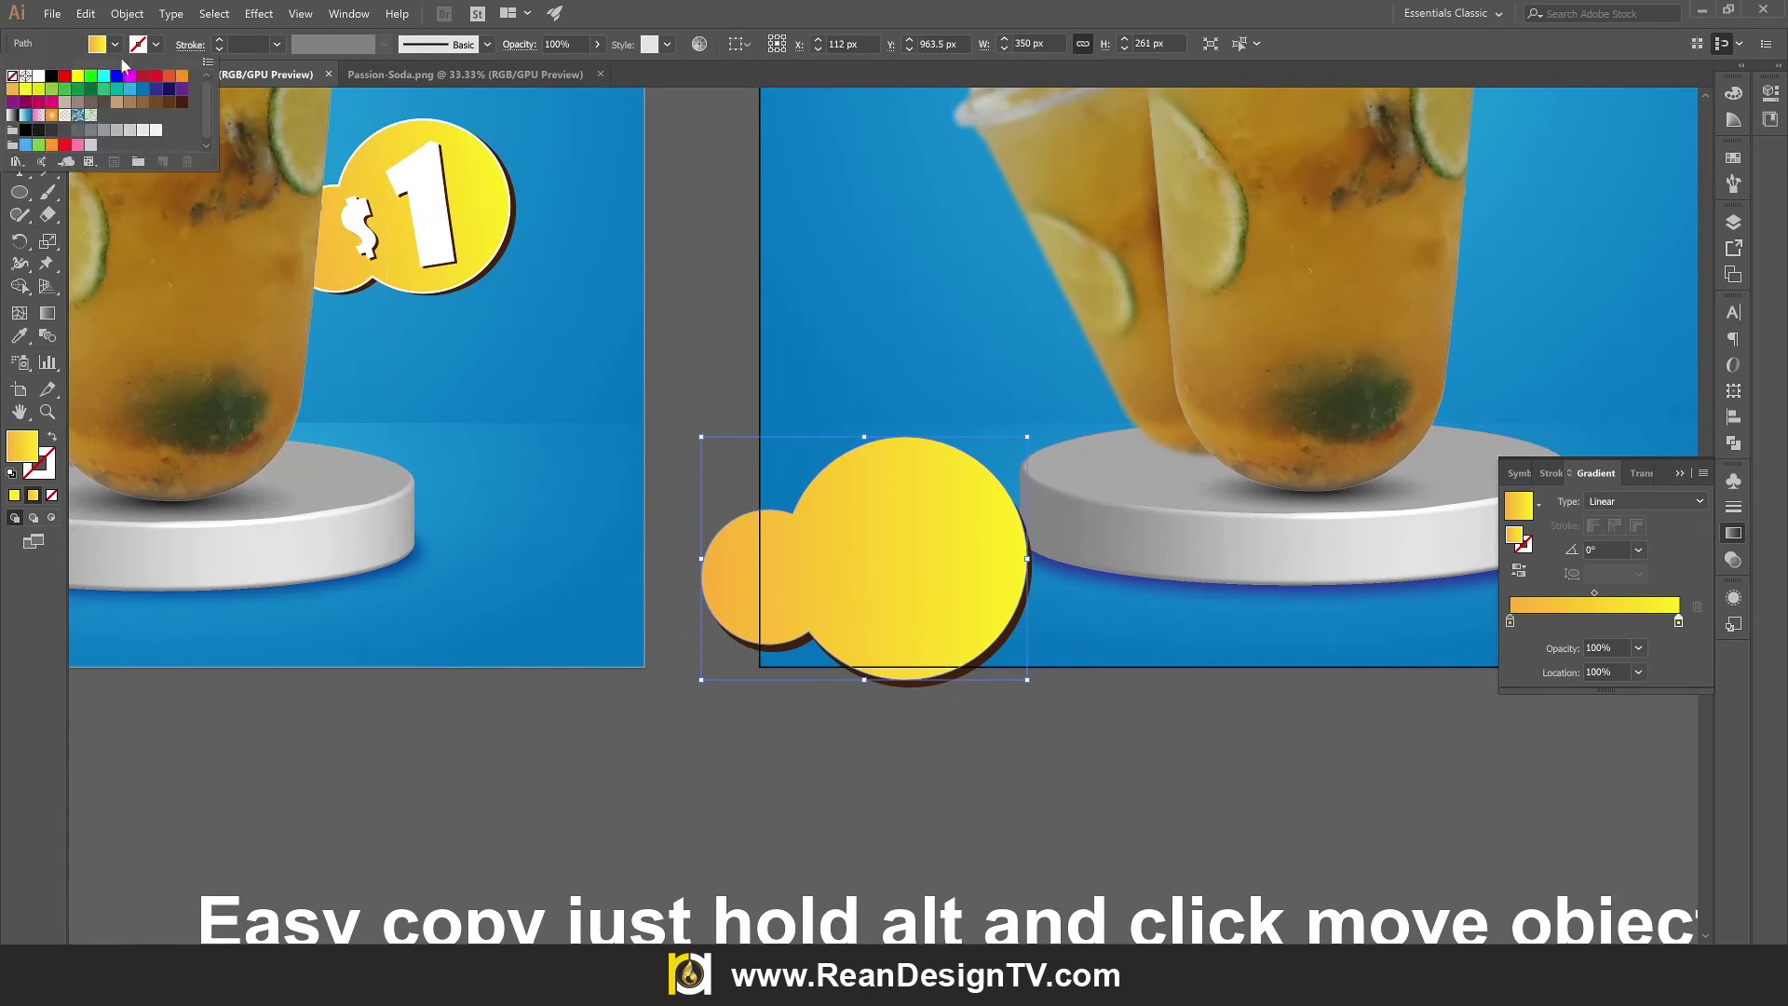
{"action": "left_click", "coordinate": [39, 75]}
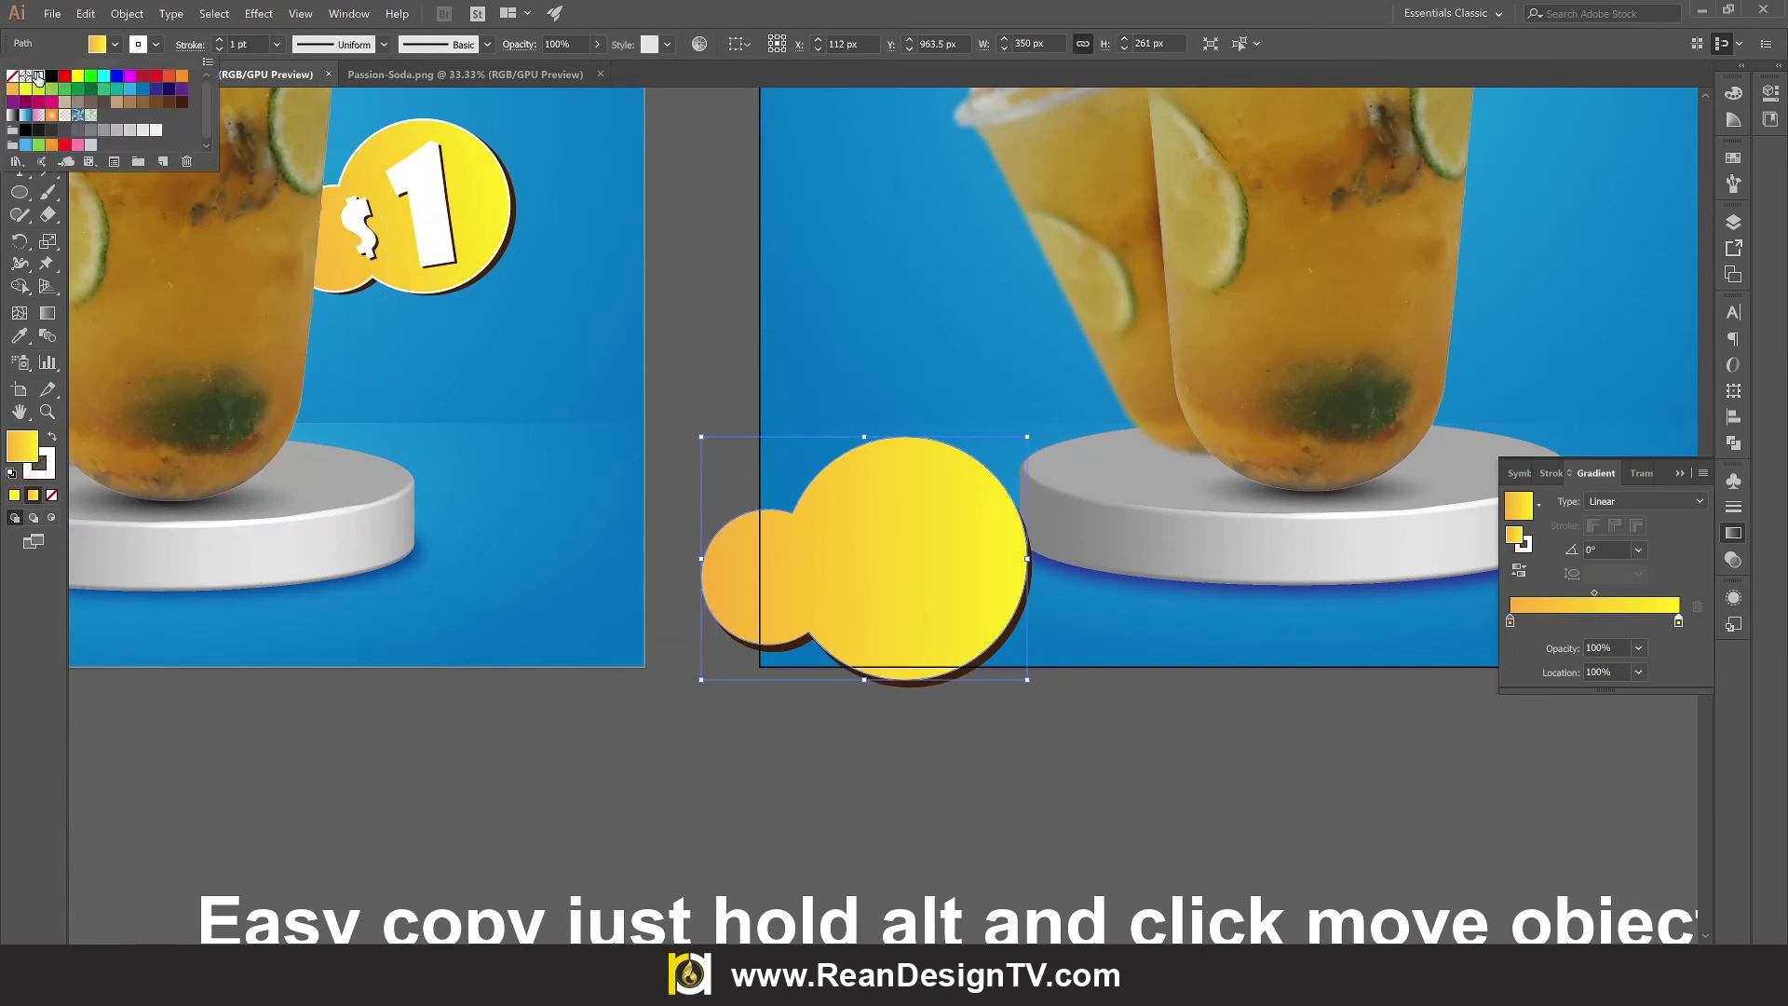
{"action": "left_click", "coordinate": [218, 39]}
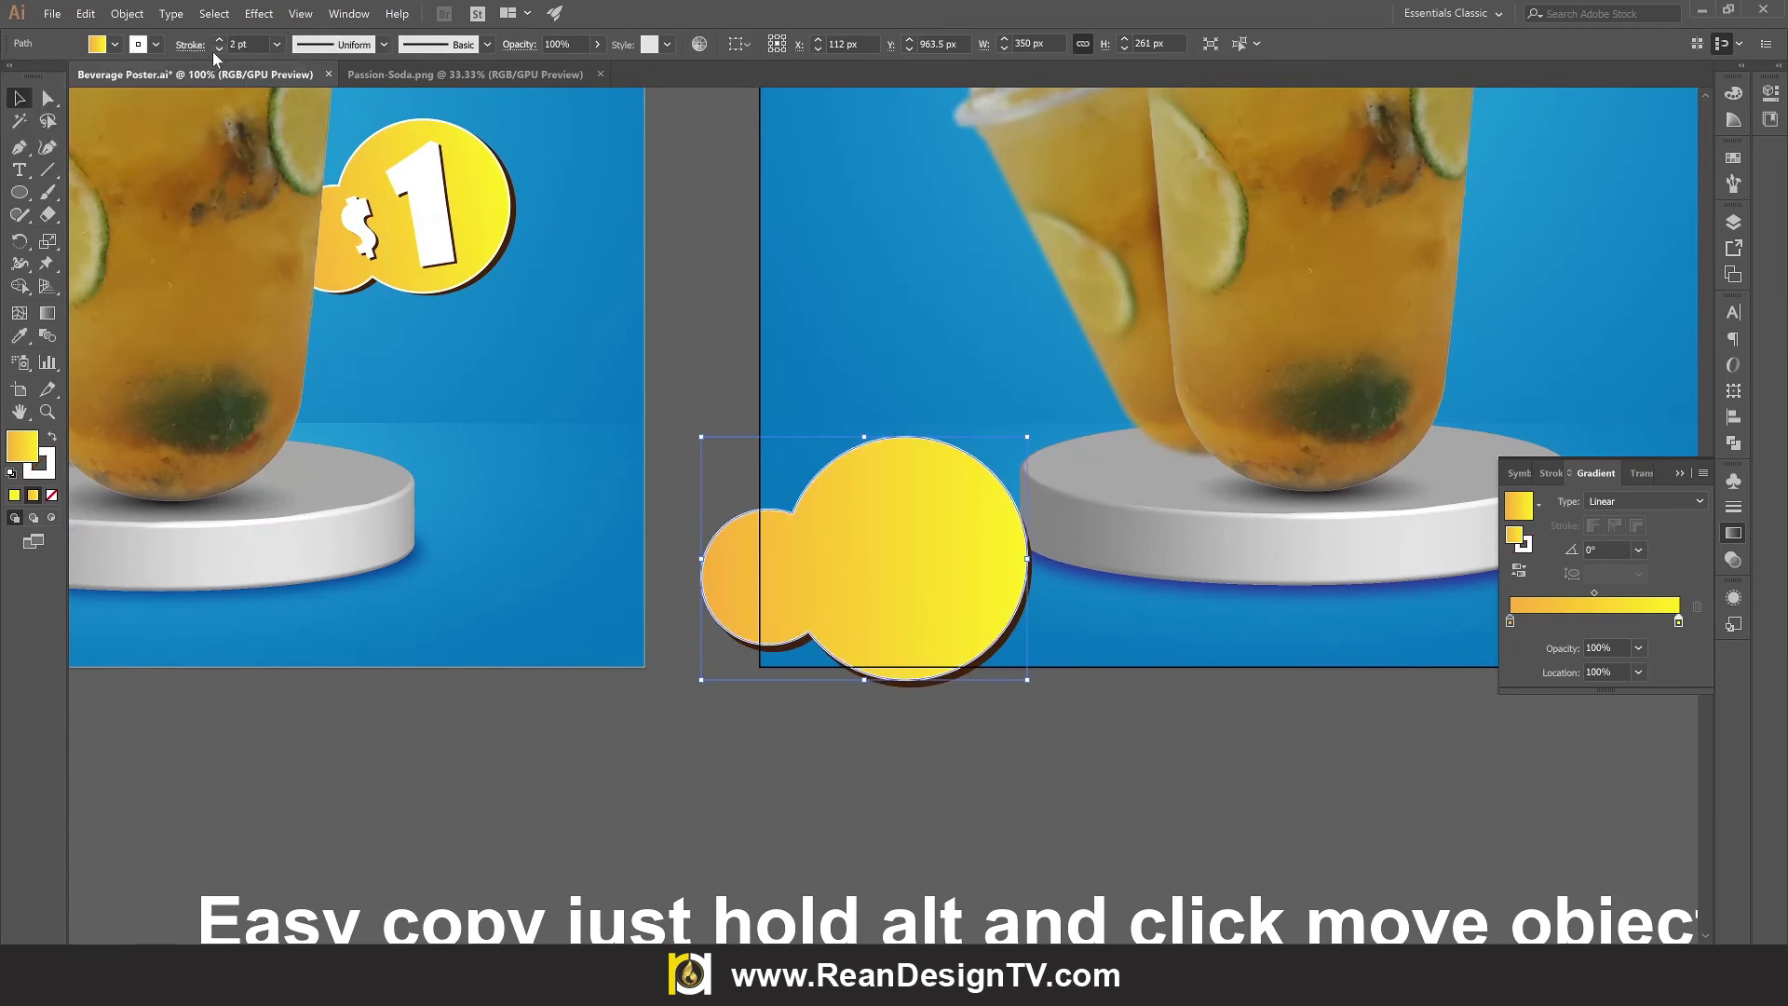
{"action": "left_click", "coordinate": [970, 679]}
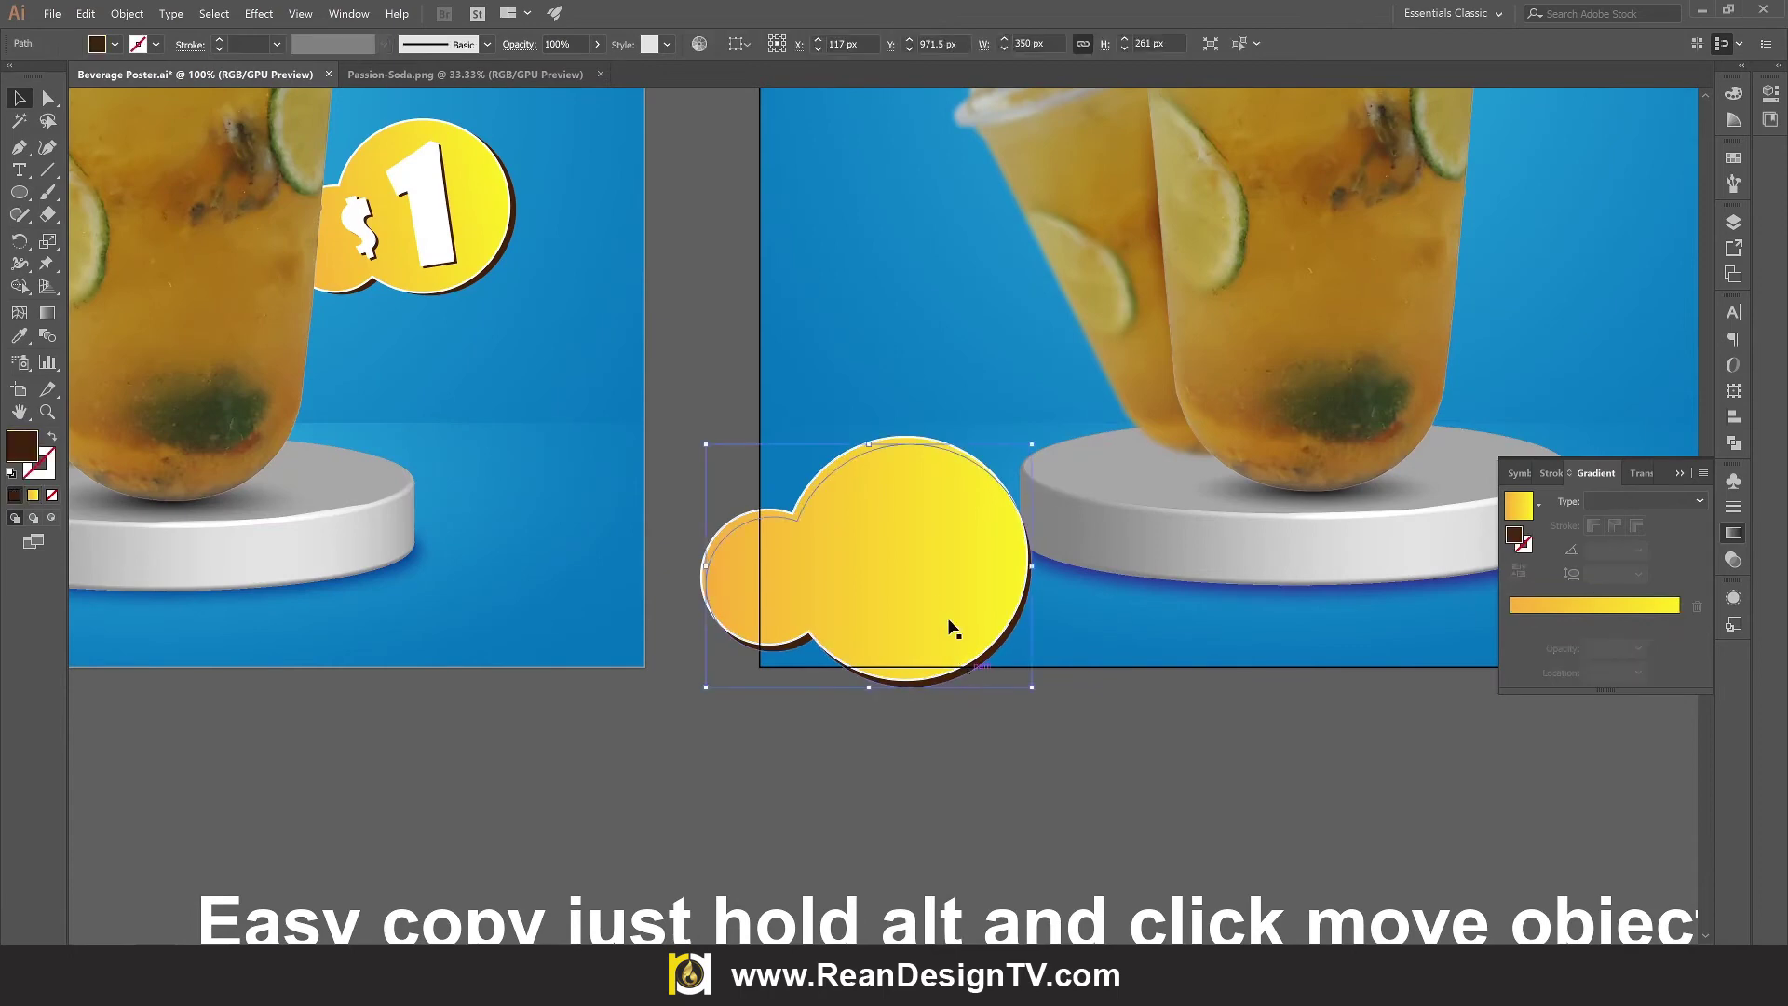
{"action": "left_click", "coordinate": [936, 583], "text": "shift"}
- Group the badge with its shadow, move it onto the poster, and send it behind the cup
{"action": "right_click", "coordinate": [935, 577]}
{"action": "left_click", "coordinate": [655, 436]}
{"action": "scroll", "coordinate": [785, 645], "scroll_direction": "down", "scroll_amount": 1}
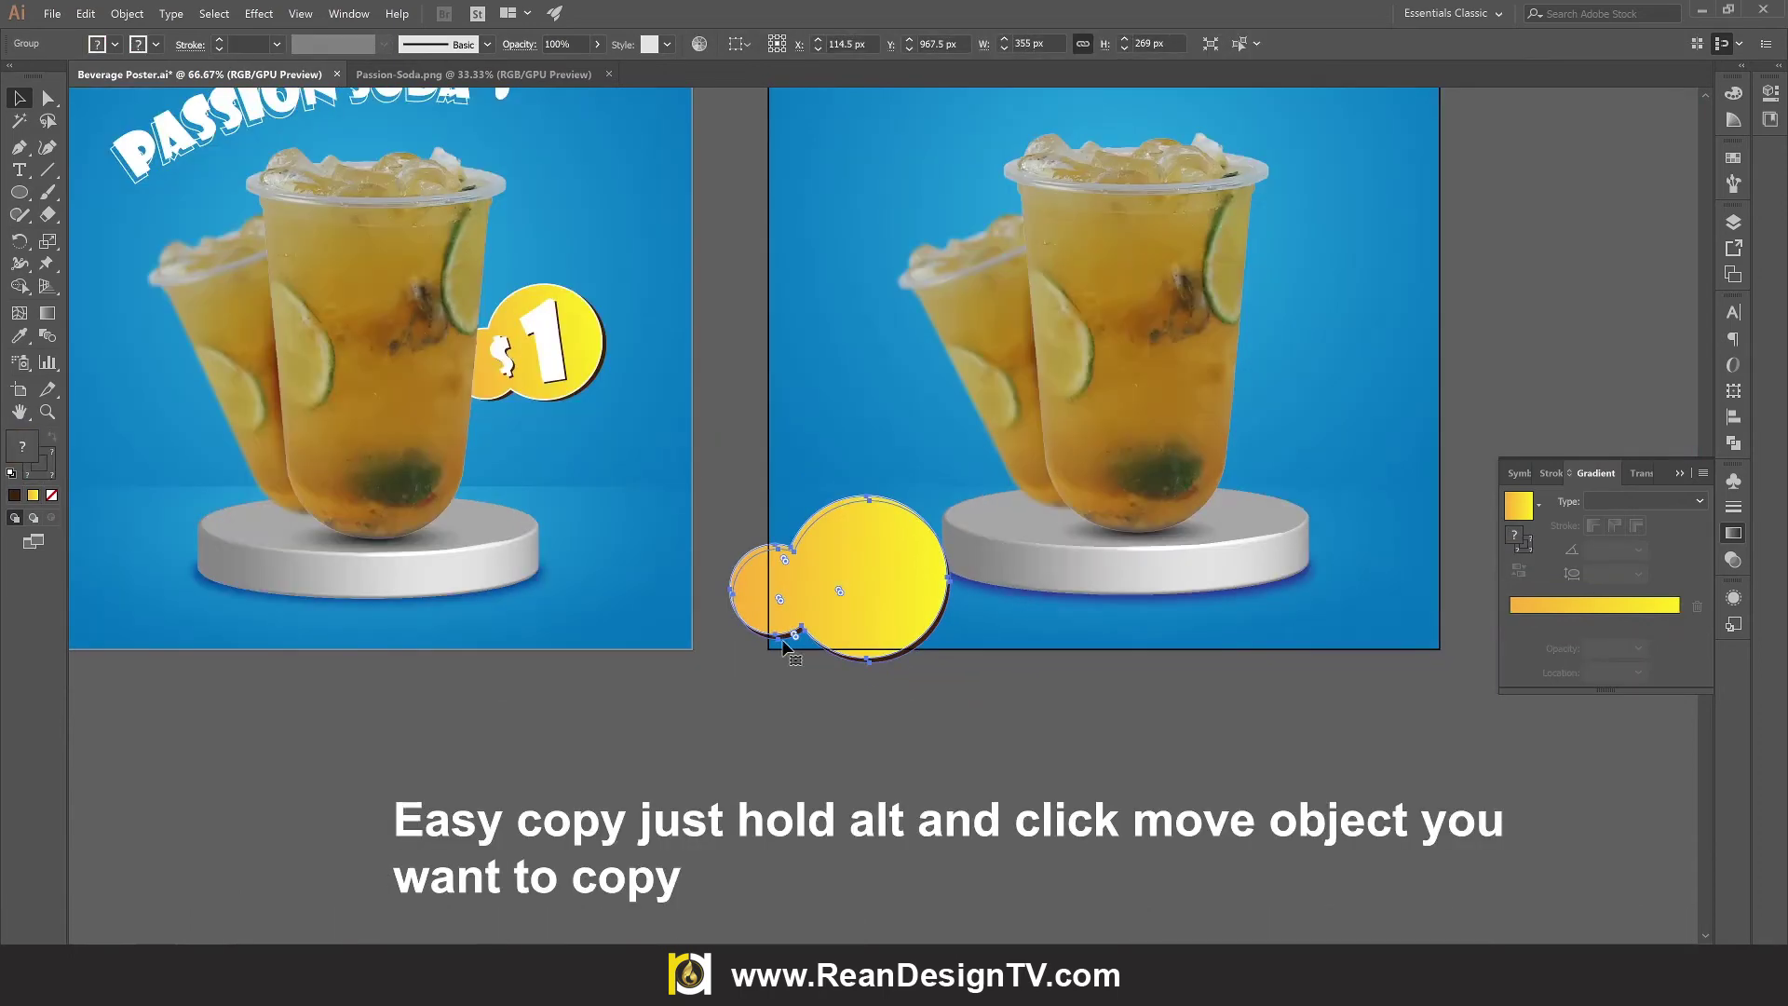
{"action": "scroll", "coordinate": [786, 644], "scroll_direction": "right", "scroll_amount": 3}
{"action": "scroll", "coordinate": [656, 600], "scroll_direction": "up", "scroll_amount": 1}
{"action": "left_click_drag", "start_coordinate": [655, 599], "coordinate": [1122, 352]}
{"action": "scroll", "coordinate": [1153, 391], "scroll_direction": "up", "scroll_amount": 1}
{"action": "right_click", "coordinate": [1150, 387]}
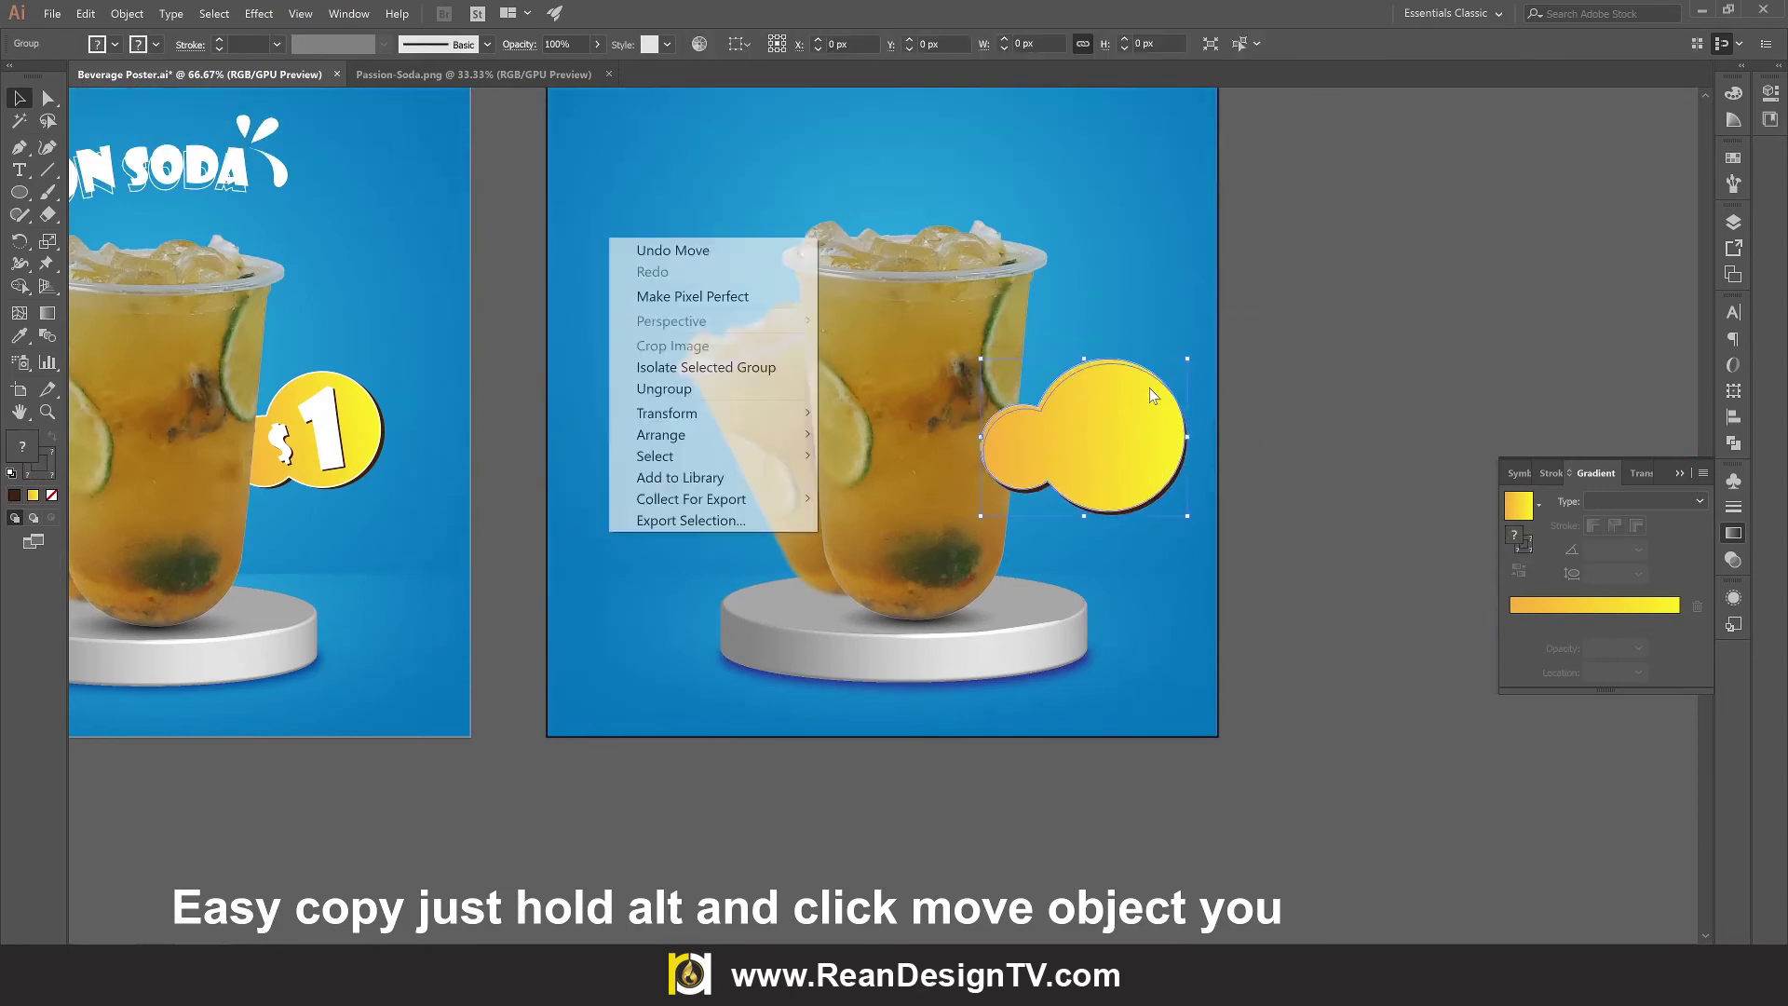
{"action": "left_click", "coordinate": [937, 477]}
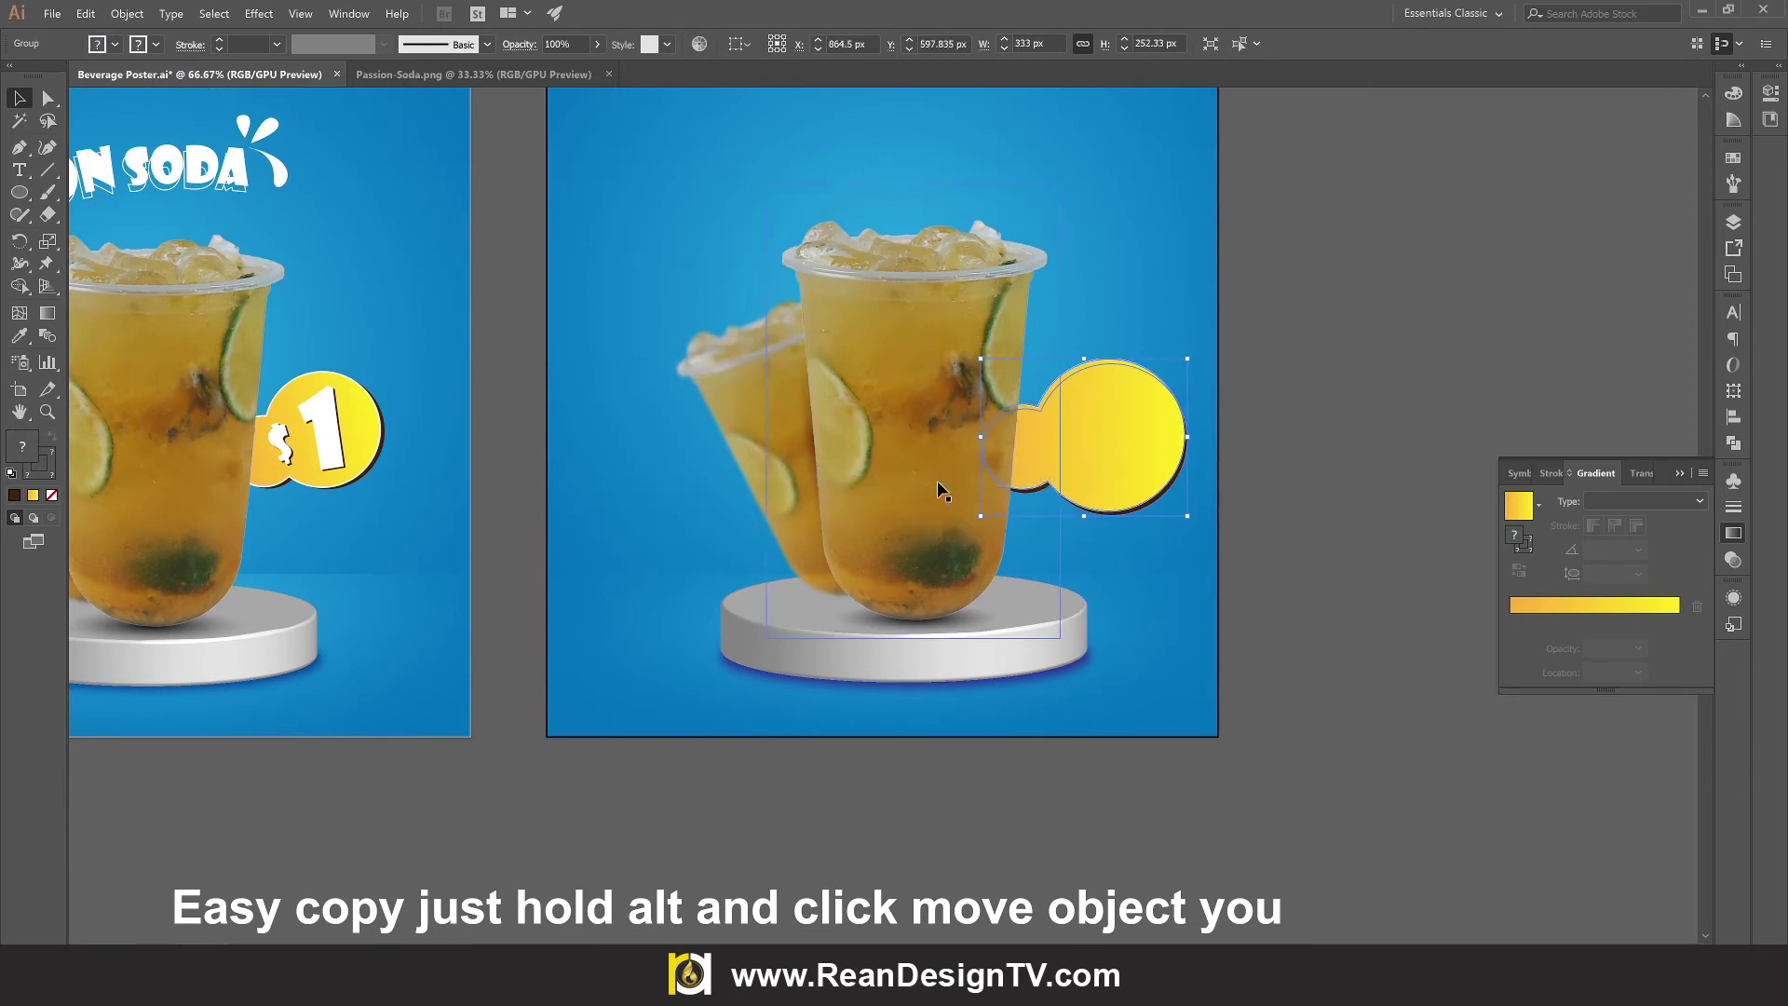
- Tilt the badge slightly and settle it lower beside the front cup's right side
{"action": "left_click", "coordinate": [1376, 585]}
{"action": "left_click_drag", "start_coordinate": [1105, 445], "coordinate": [1120, 442]}
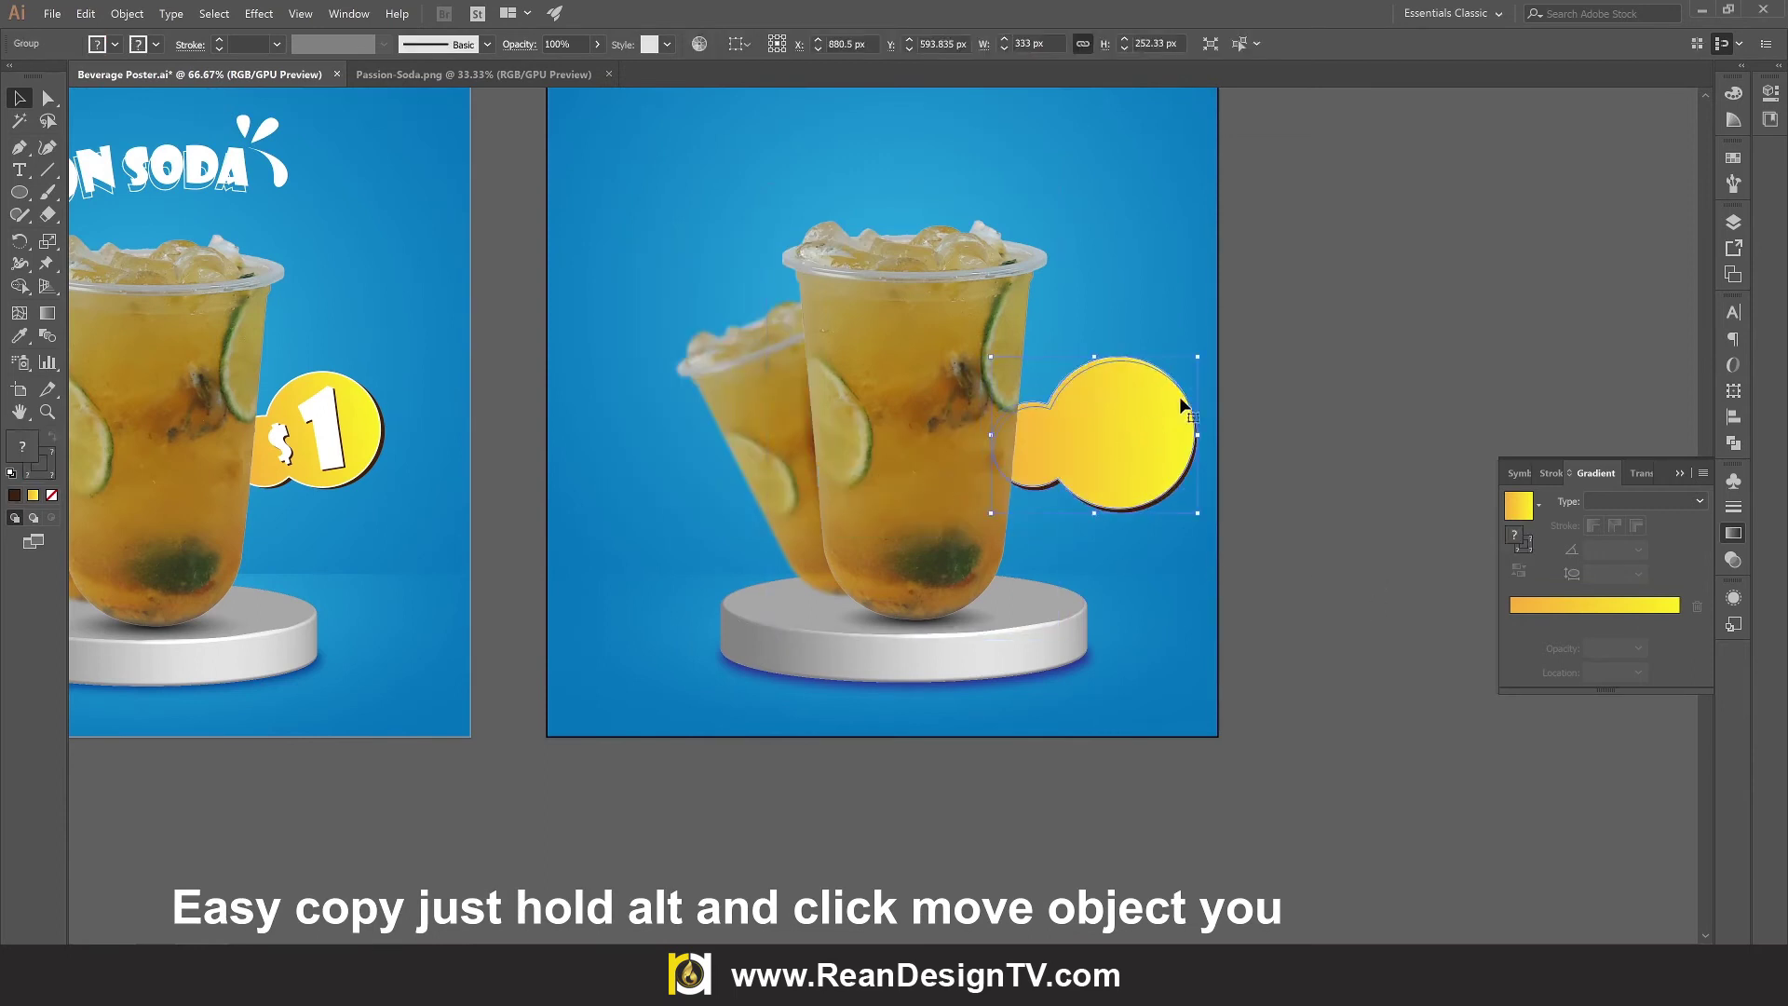
{"action": "left_click_drag", "start_coordinate": [1203, 436], "coordinate": [1201, 420]}
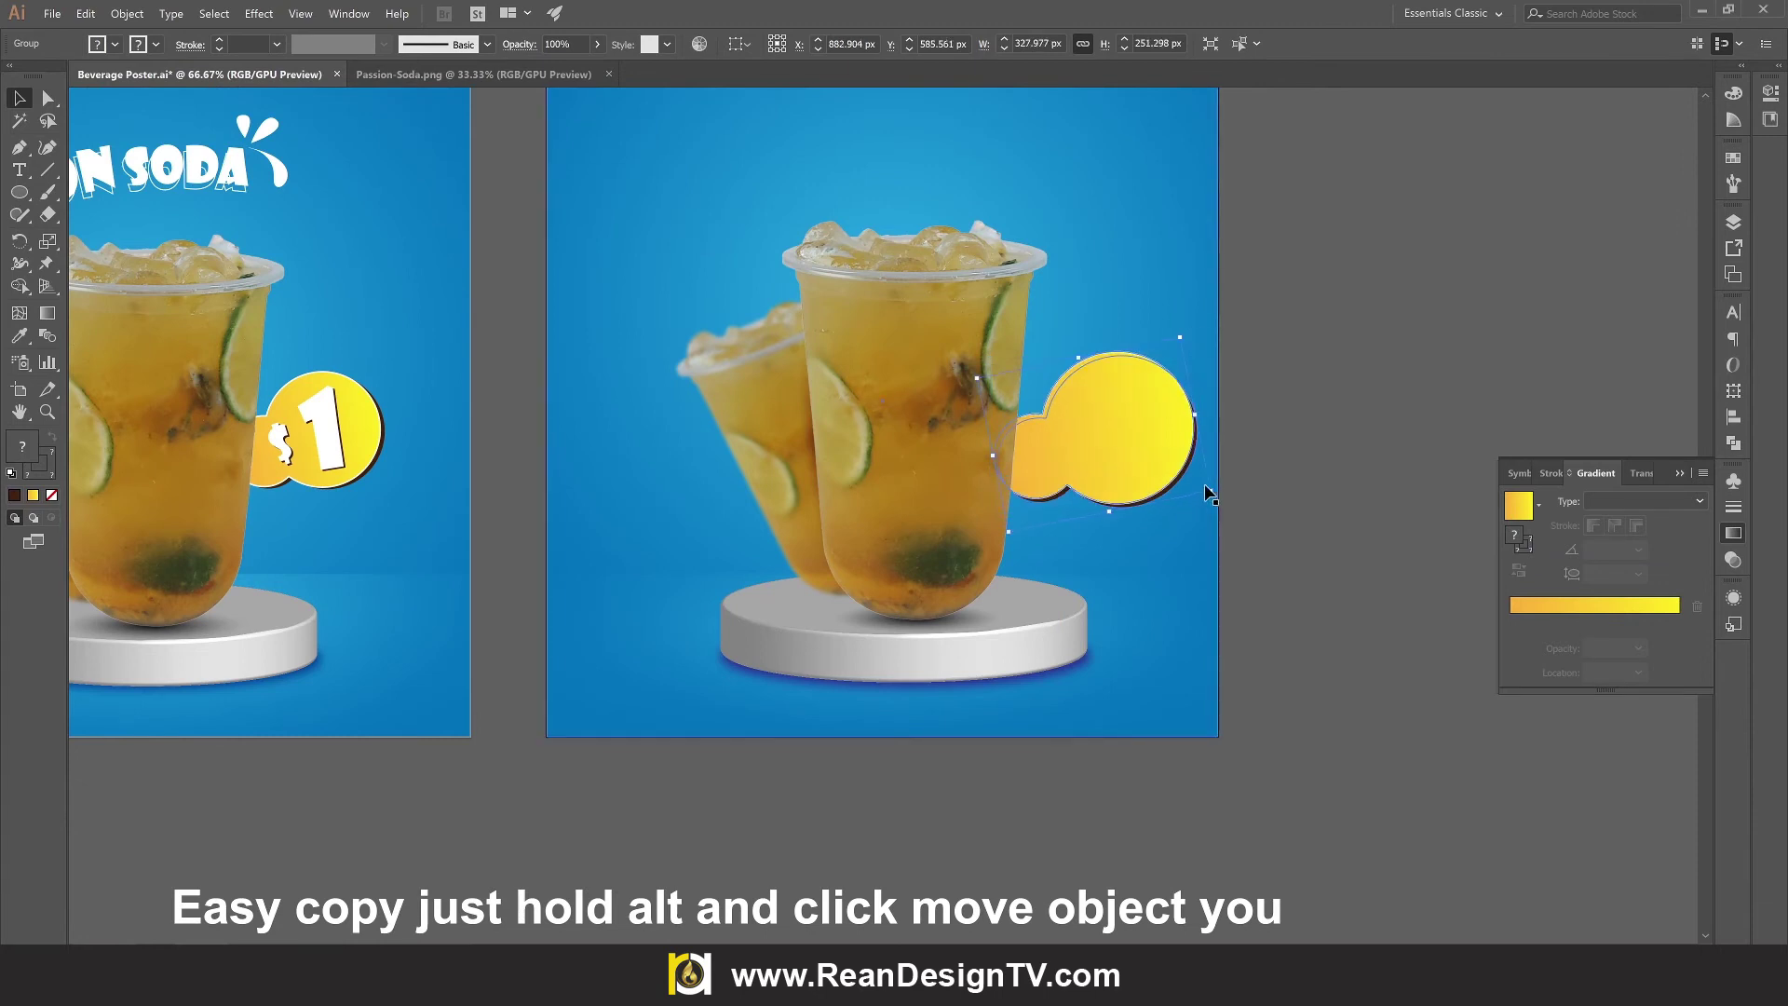
{"action": "left_click_drag", "start_coordinate": [1208, 494], "coordinate": [1181, 493]}
{"action": "left_click_drag", "start_coordinate": [1089, 415], "coordinate": [1087, 436]}
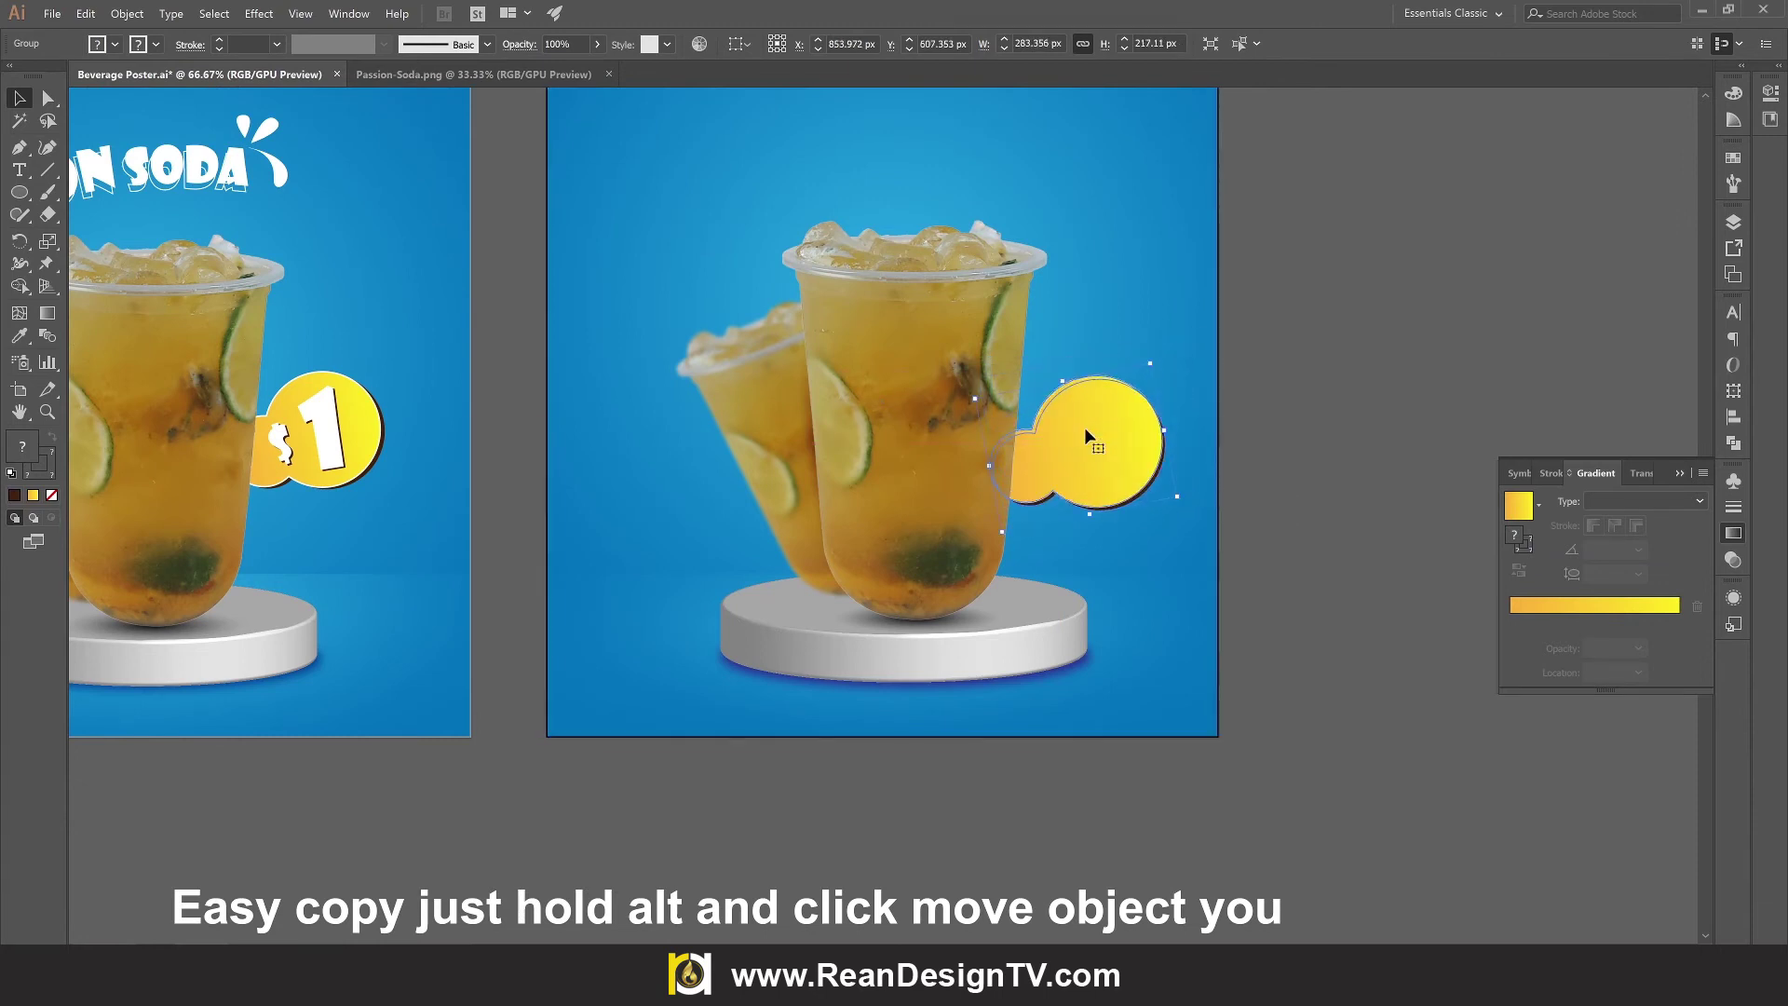
- Create a '$' text object in Showcard Gothic below the poster
{"action": "left_click", "coordinate": [1388, 377]}
{"action": "scroll", "coordinate": [1381, 380], "scroll_direction": "down", "scroll_amount": 1}
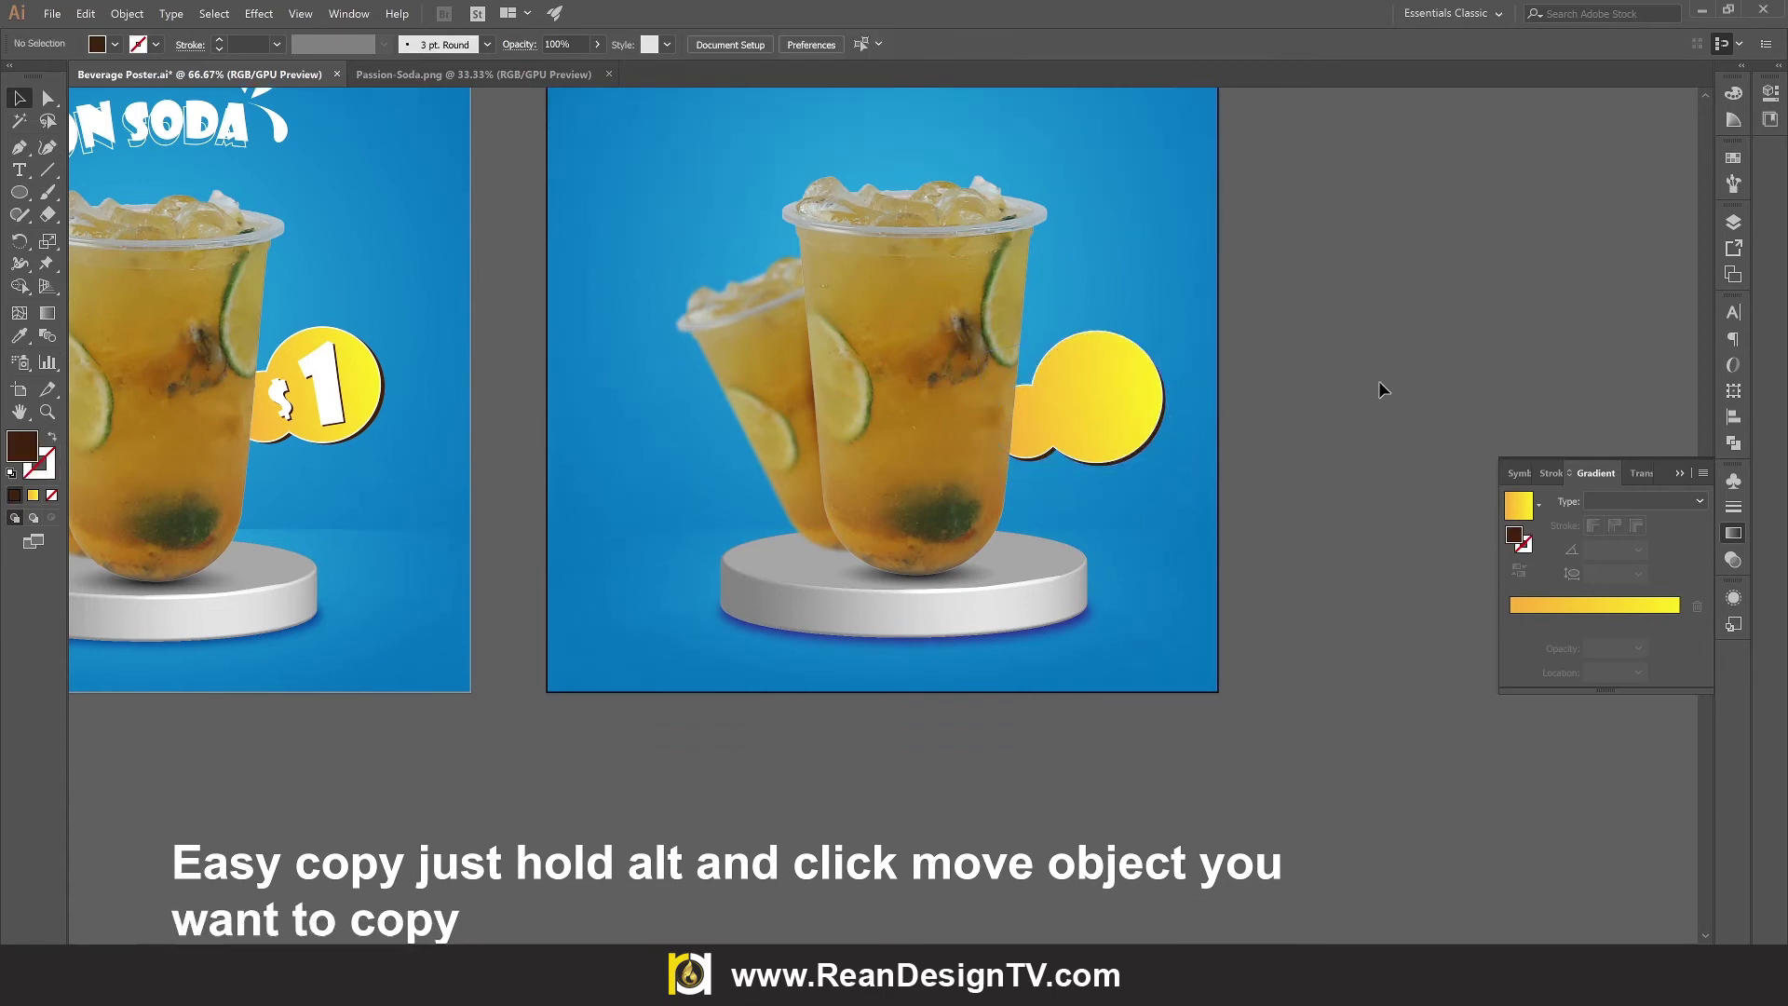
{"action": "left_click", "coordinate": [18, 169]}
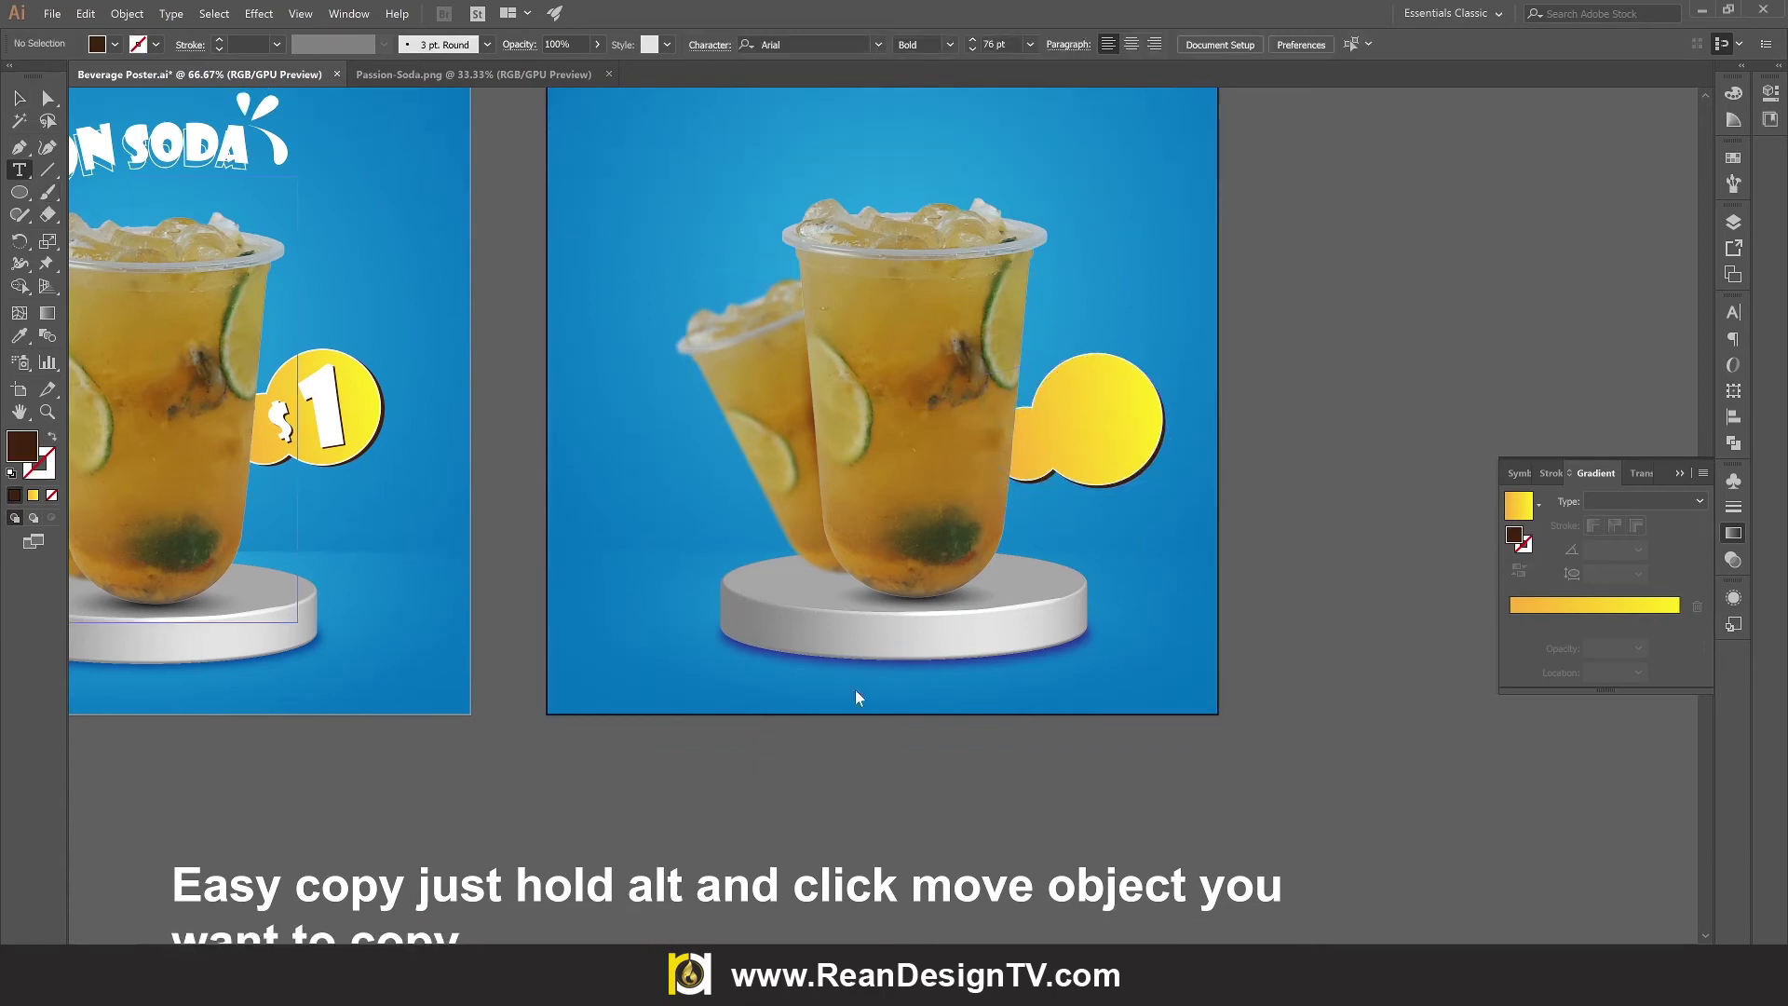
{"action": "left_click", "coordinate": [879, 789]}
{"action": "left_click", "coordinate": [742, 45]}
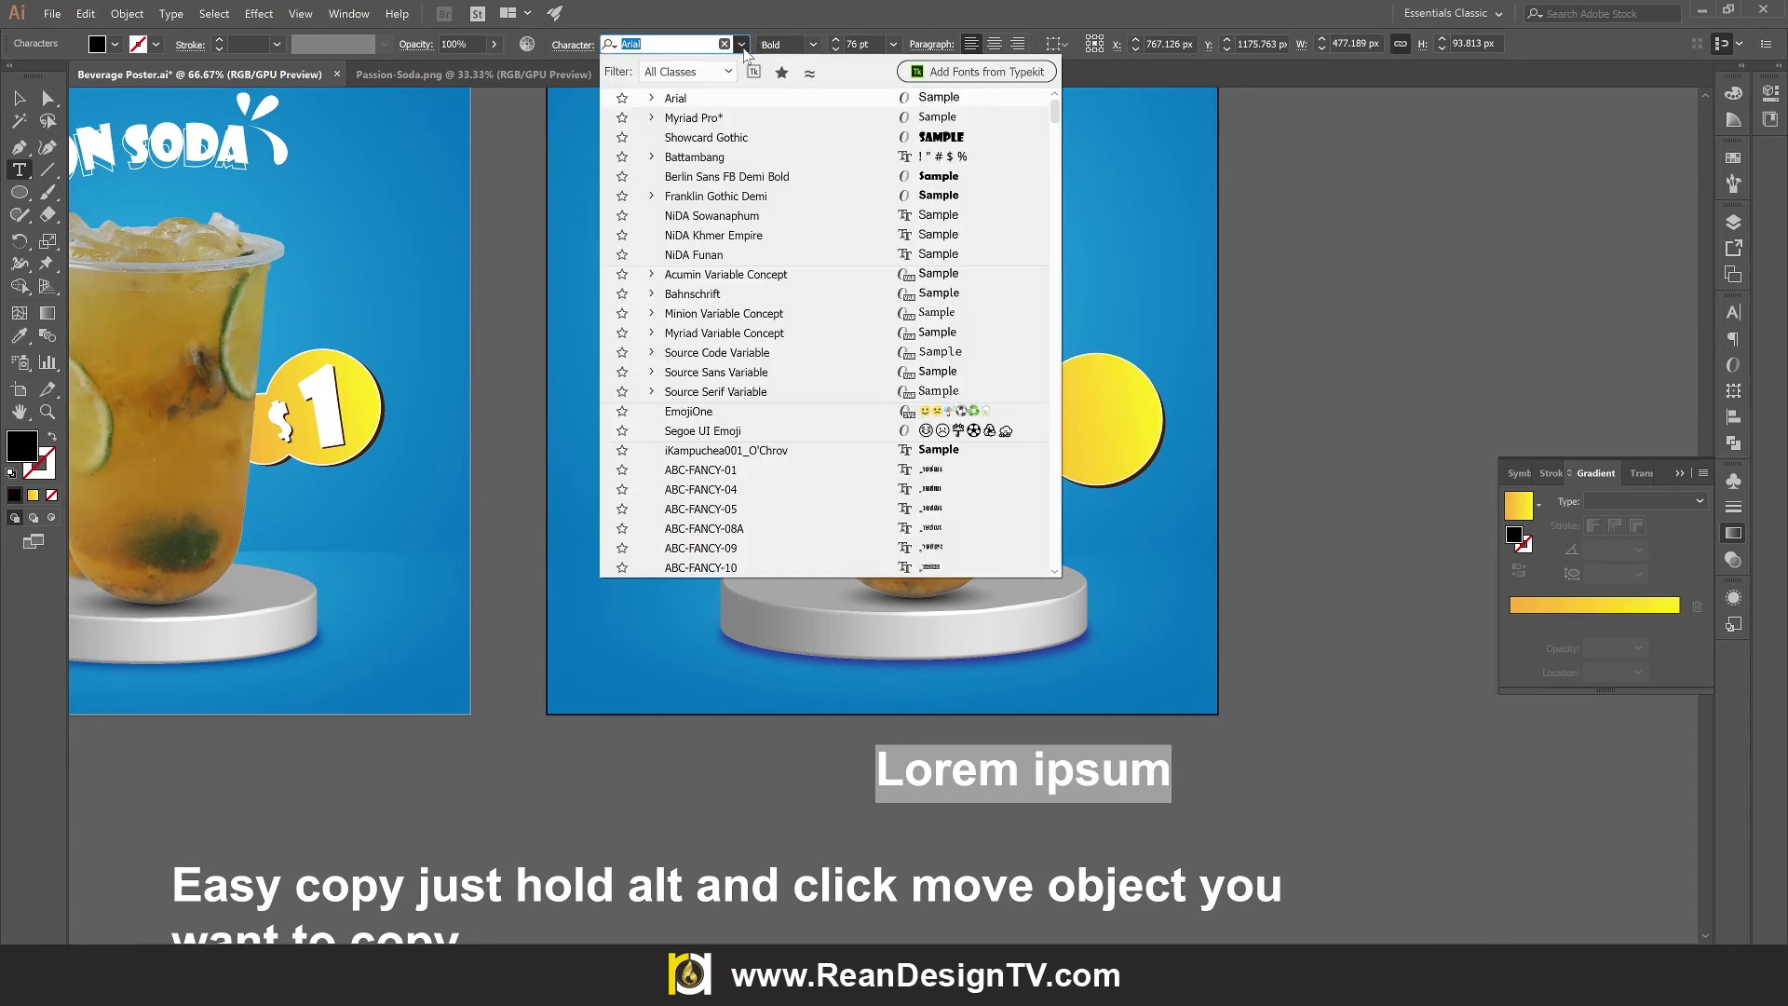
{"action": "left_click", "coordinate": [738, 138]}
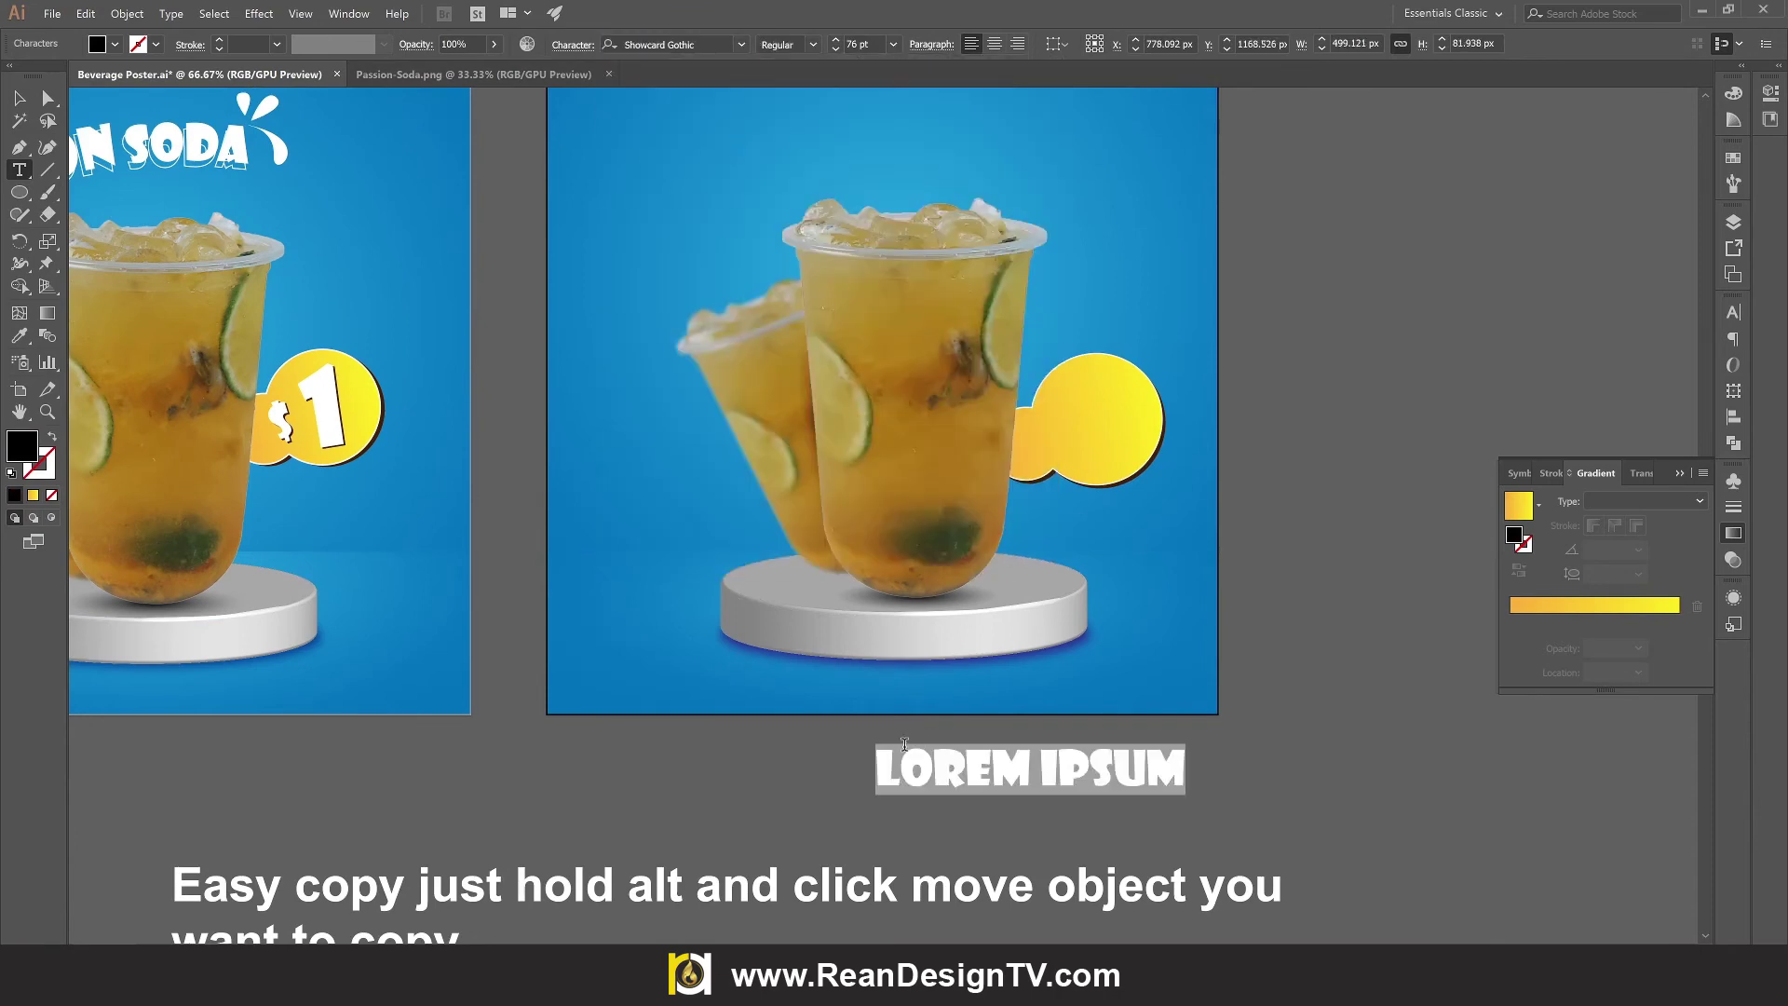
{"action": "type", "text": "$"}
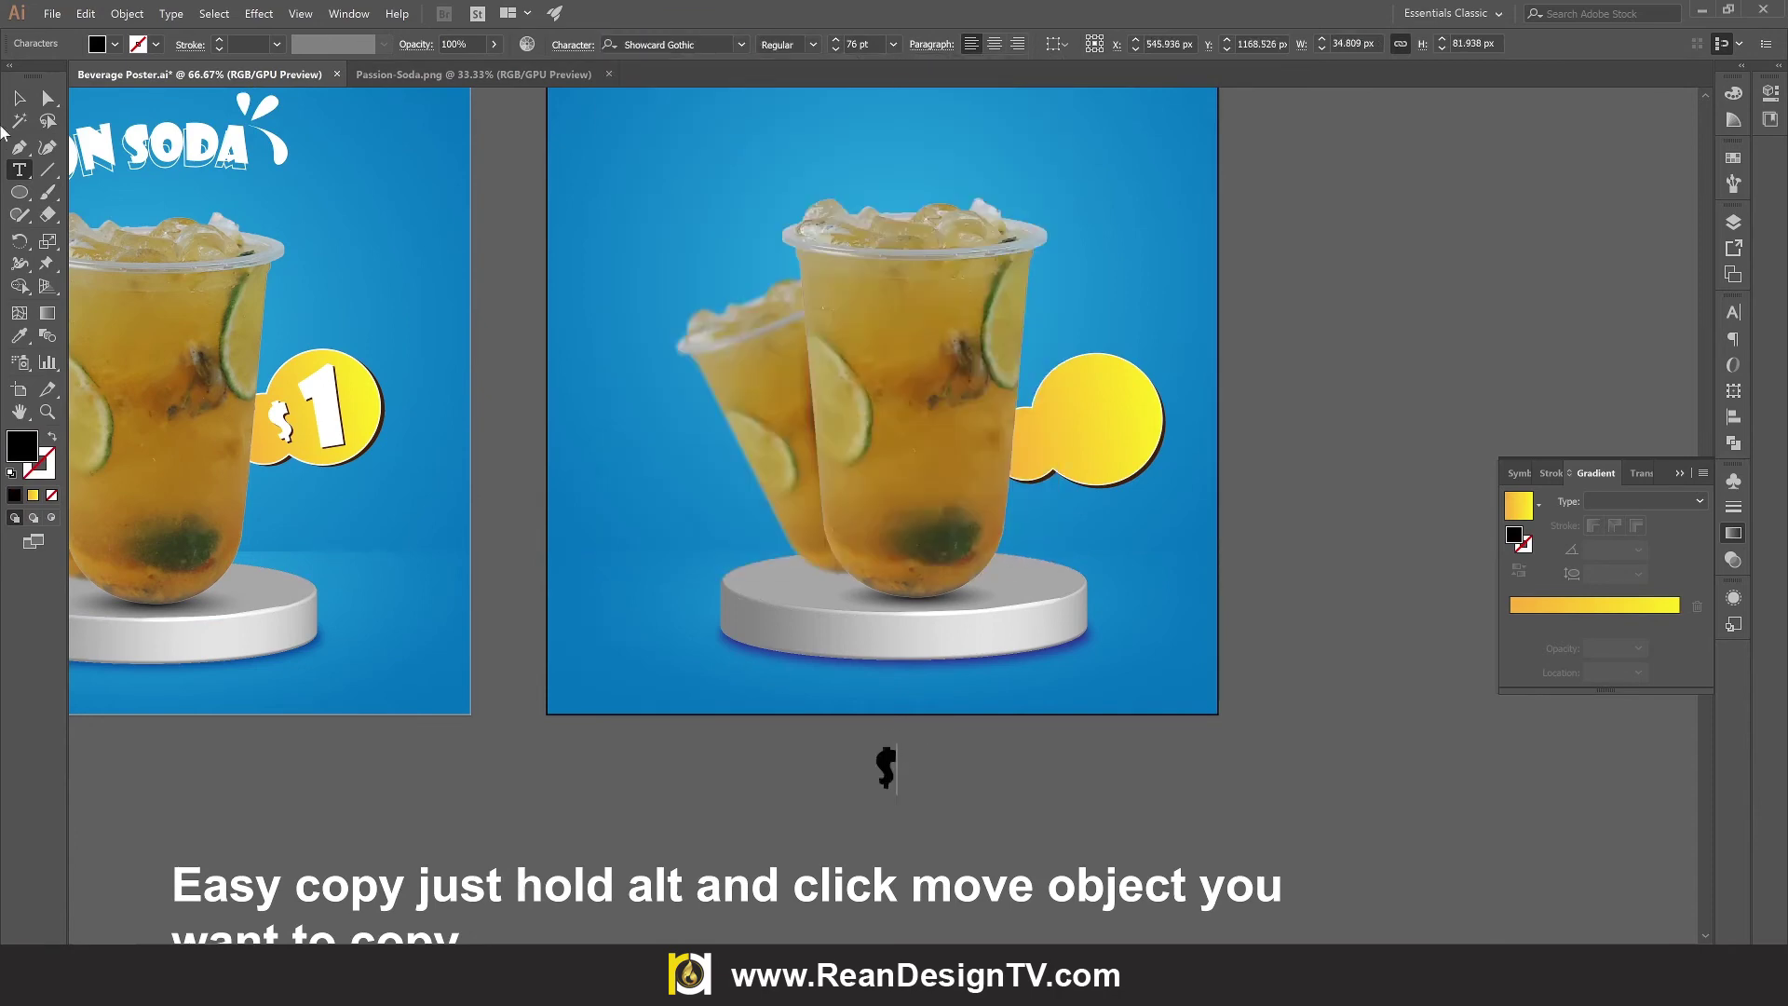
{"action": "key", "text": "Escape"}
- Tilt the $, place it on the badge's small yellow circle, and colour it dark brown
{"action": "left_click_drag", "start_coordinate": [904, 736], "coordinate": [901, 798]}
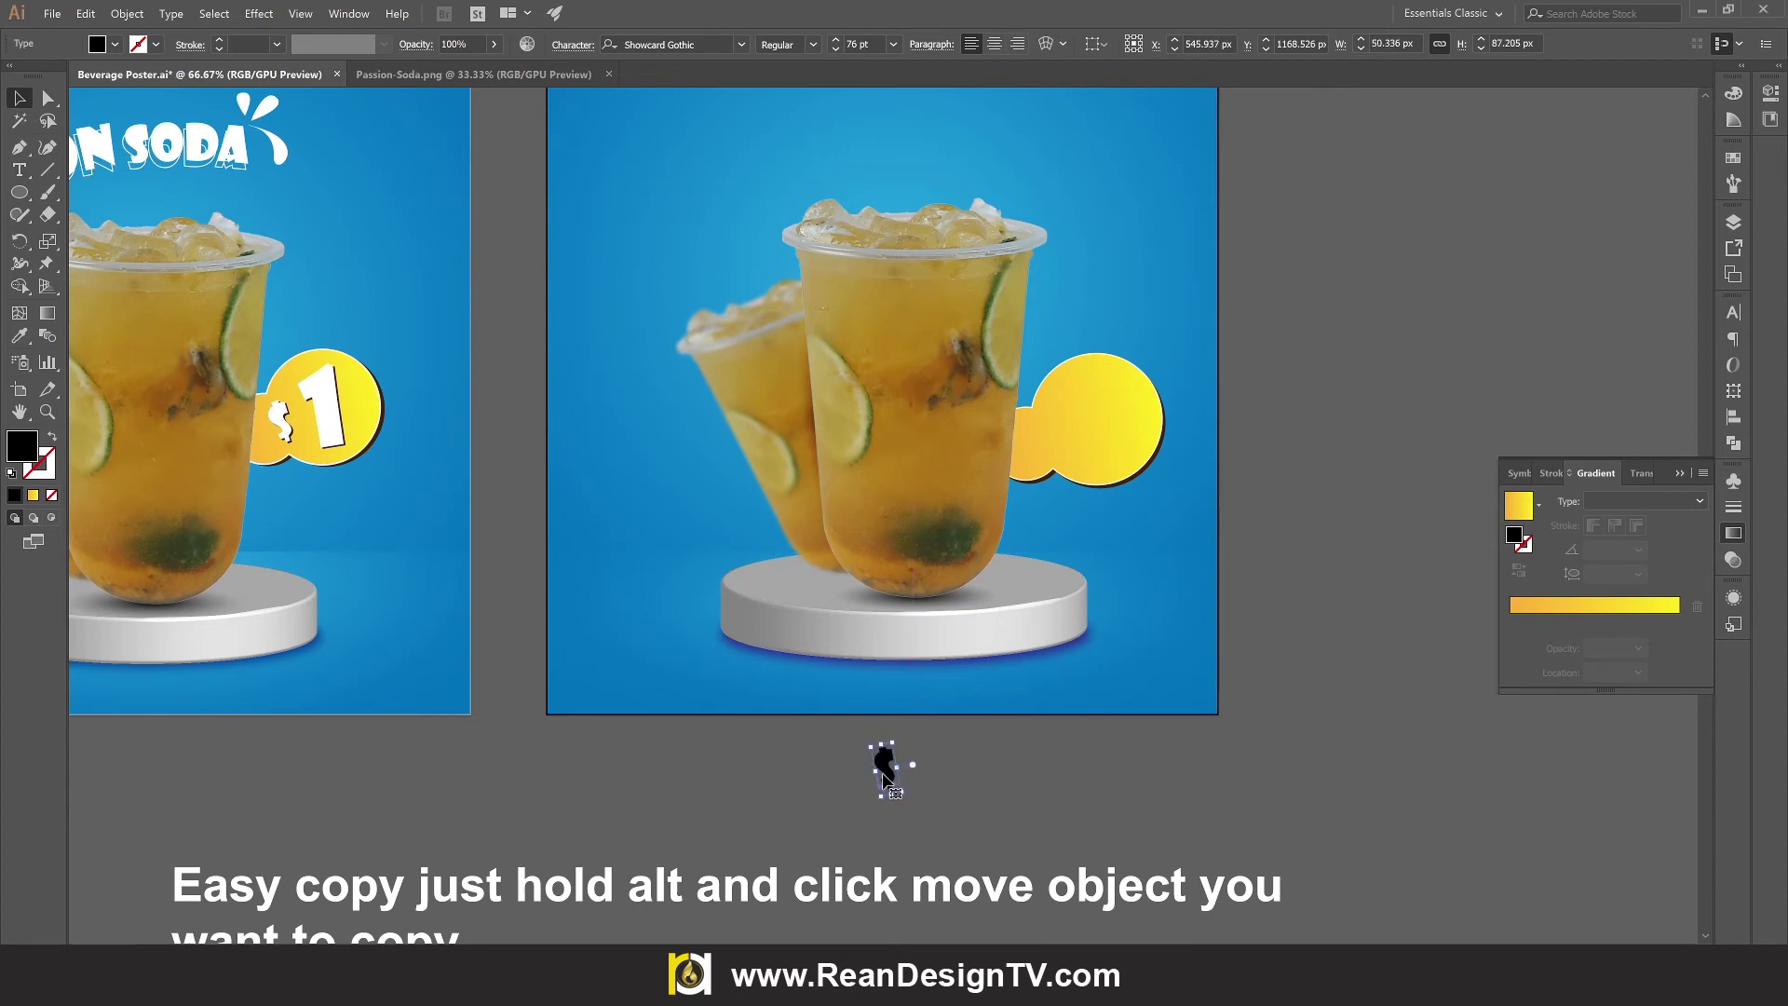
{"action": "left_click_drag", "start_coordinate": [884, 769], "coordinate": [1041, 437]}
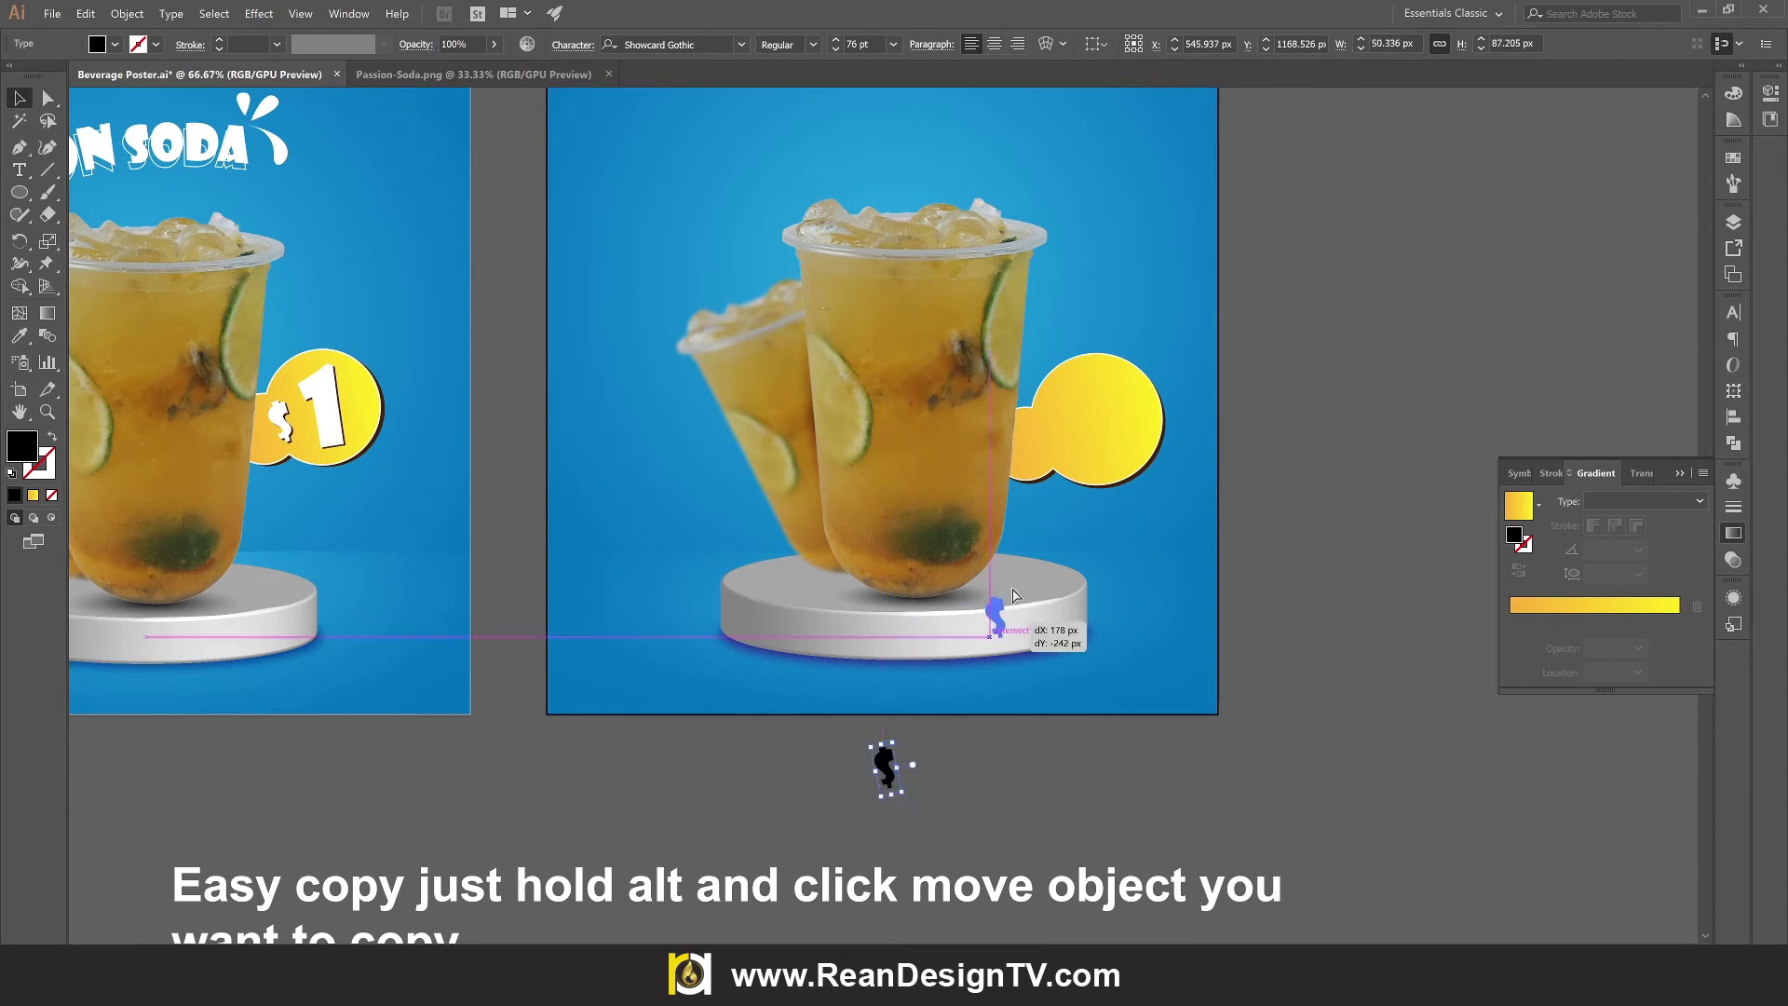
{"action": "left_click", "coordinate": [115, 44]}
{"action": "left_click", "coordinate": [182, 107]}
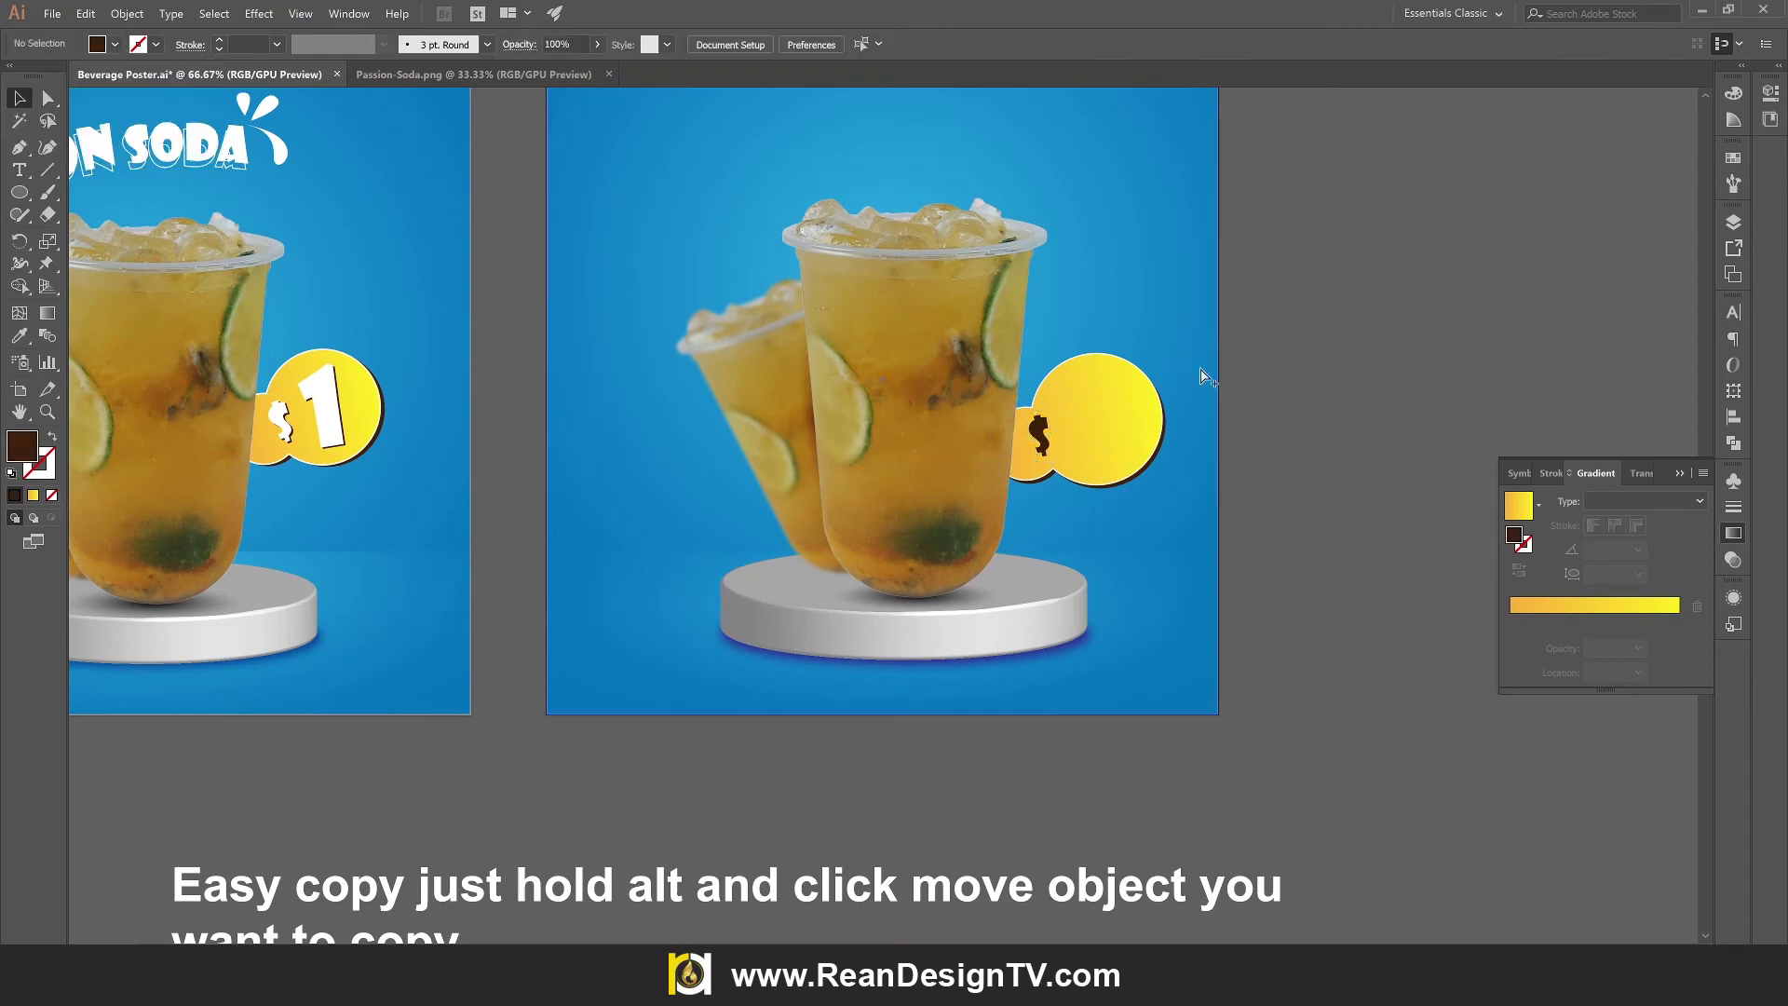
{"action": "scroll", "coordinate": [1199, 379], "scroll_direction": "up", "scroll_amount": 3}
- Copy the $ onto the big circle, retype it as a large tilted 1, and straighten the $
{"action": "left_click_drag", "start_coordinate": [717, 540], "coordinate": [721, 540]}
{"action": "left_click_drag", "start_coordinate": [855, 493], "coordinate": [853, 496]}
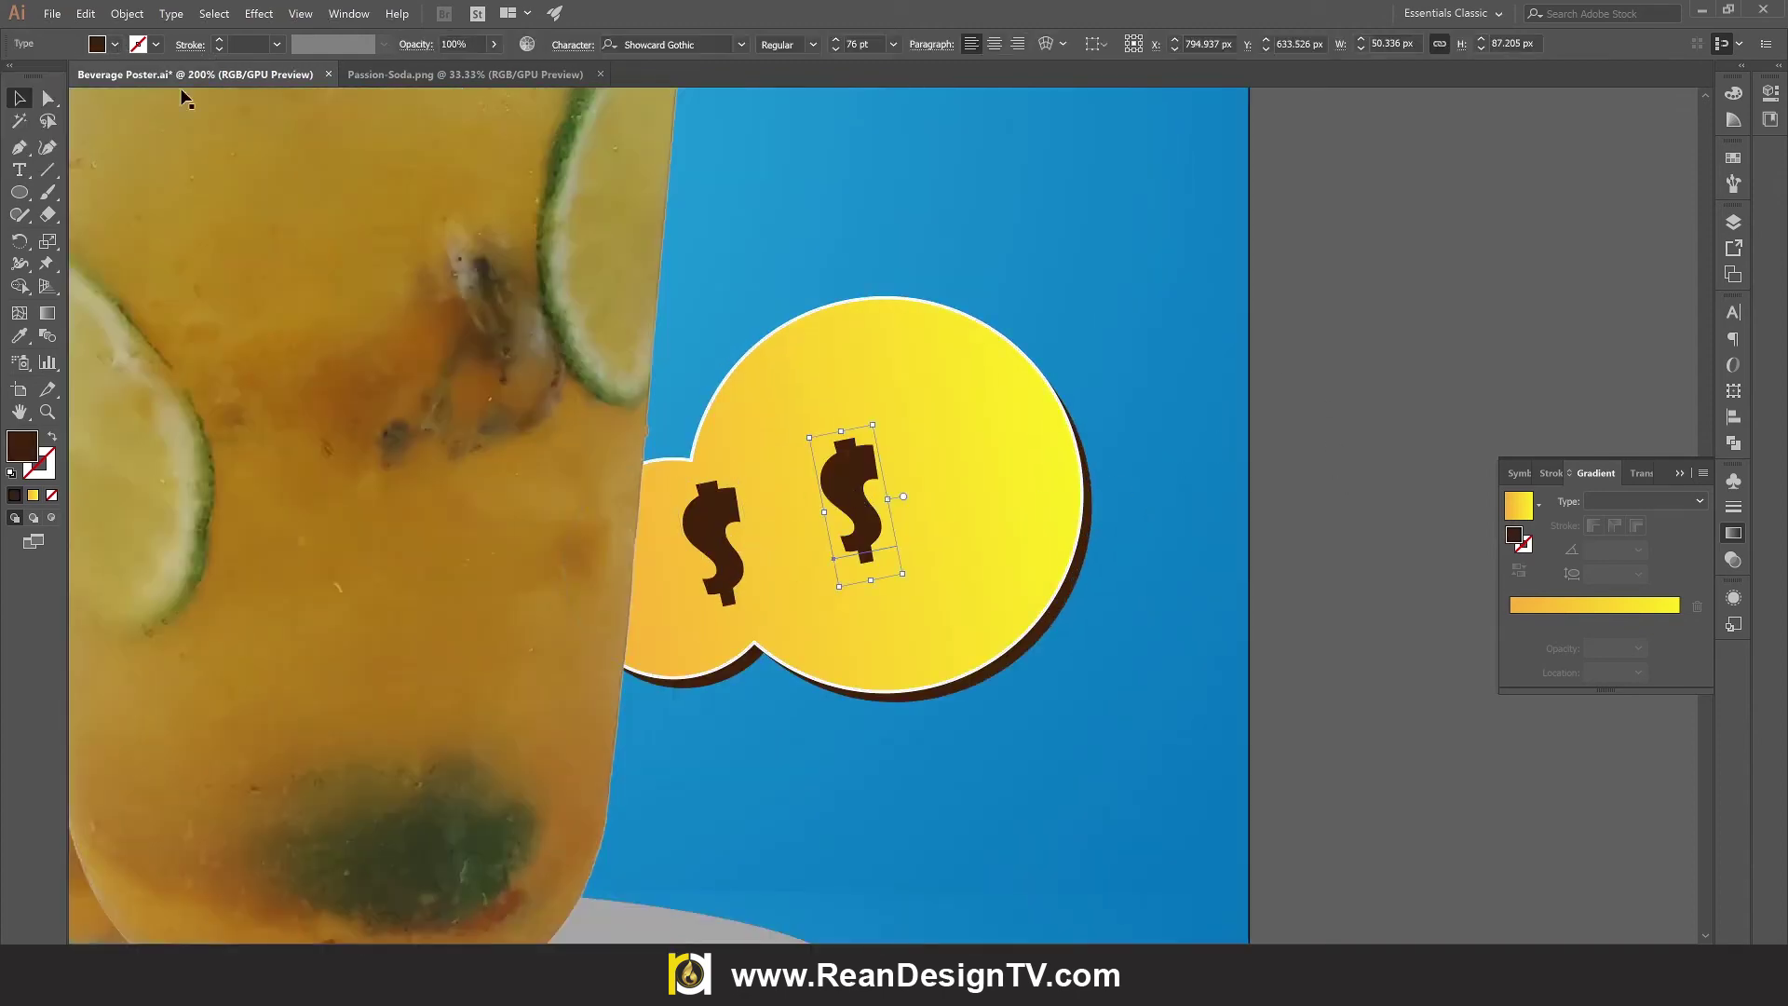
{"action": "double_click", "coordinate": [854, 475]}
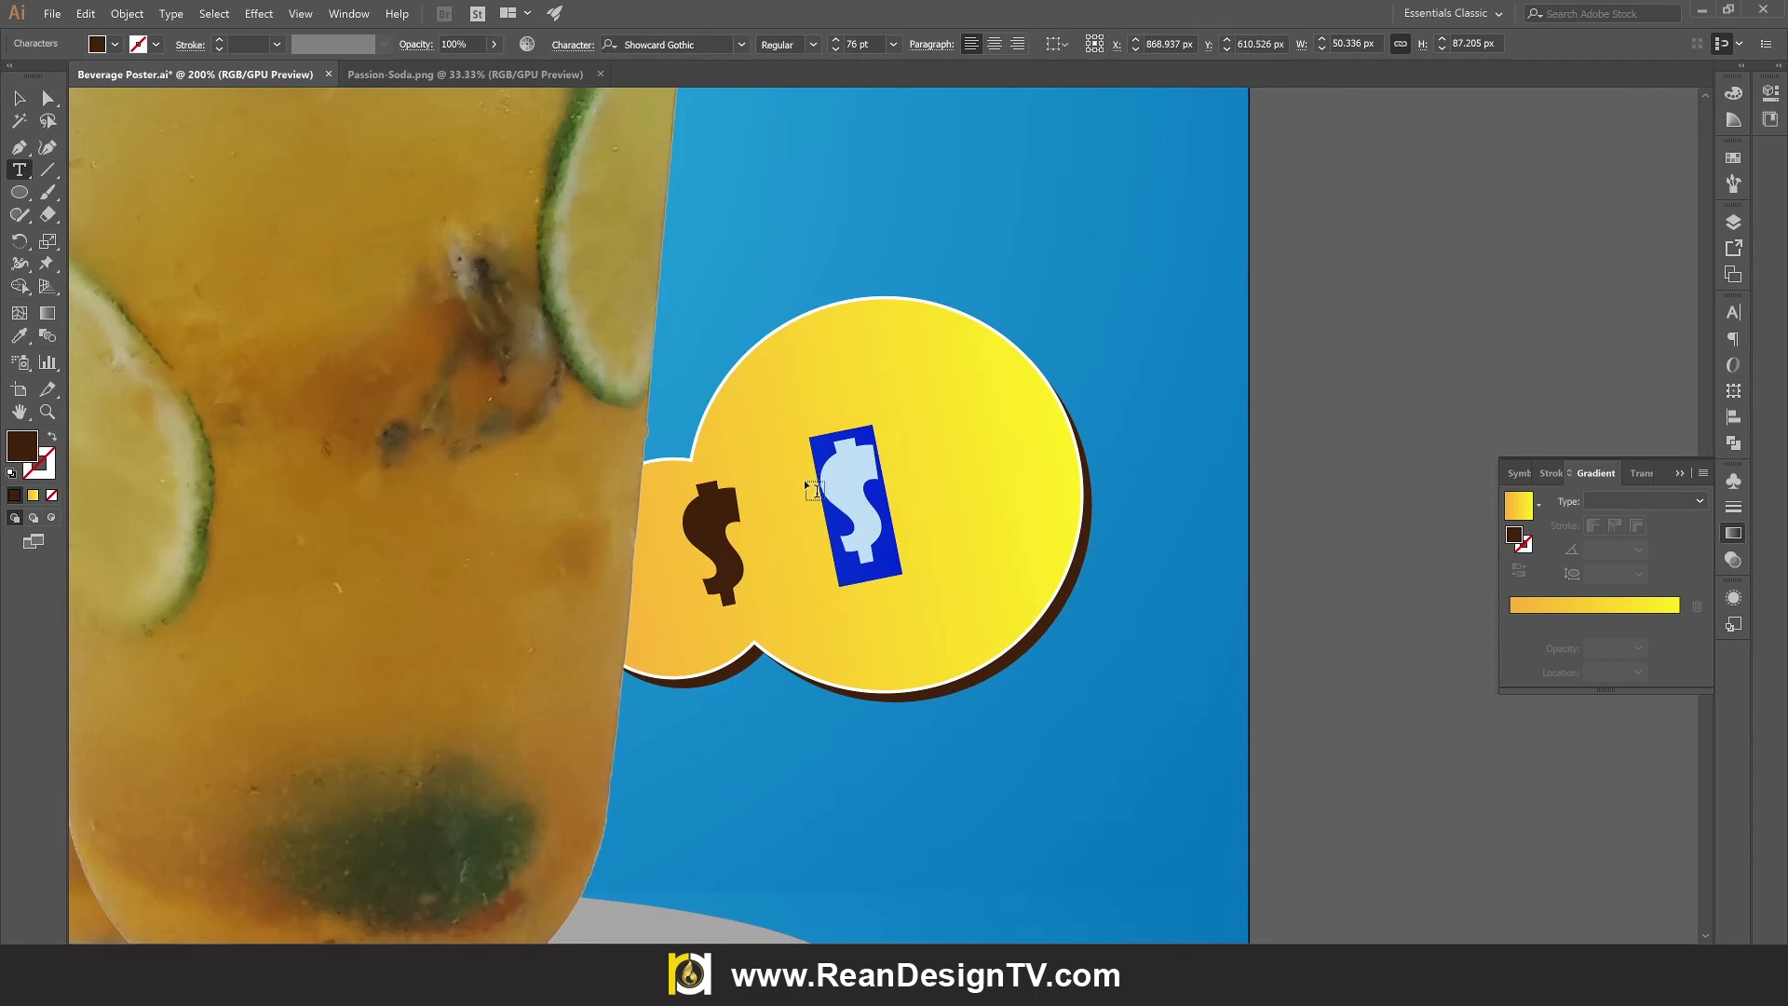
{"action": "type", "text": "1"}
{"action": "left_click", "coordinate": [19, 106]}
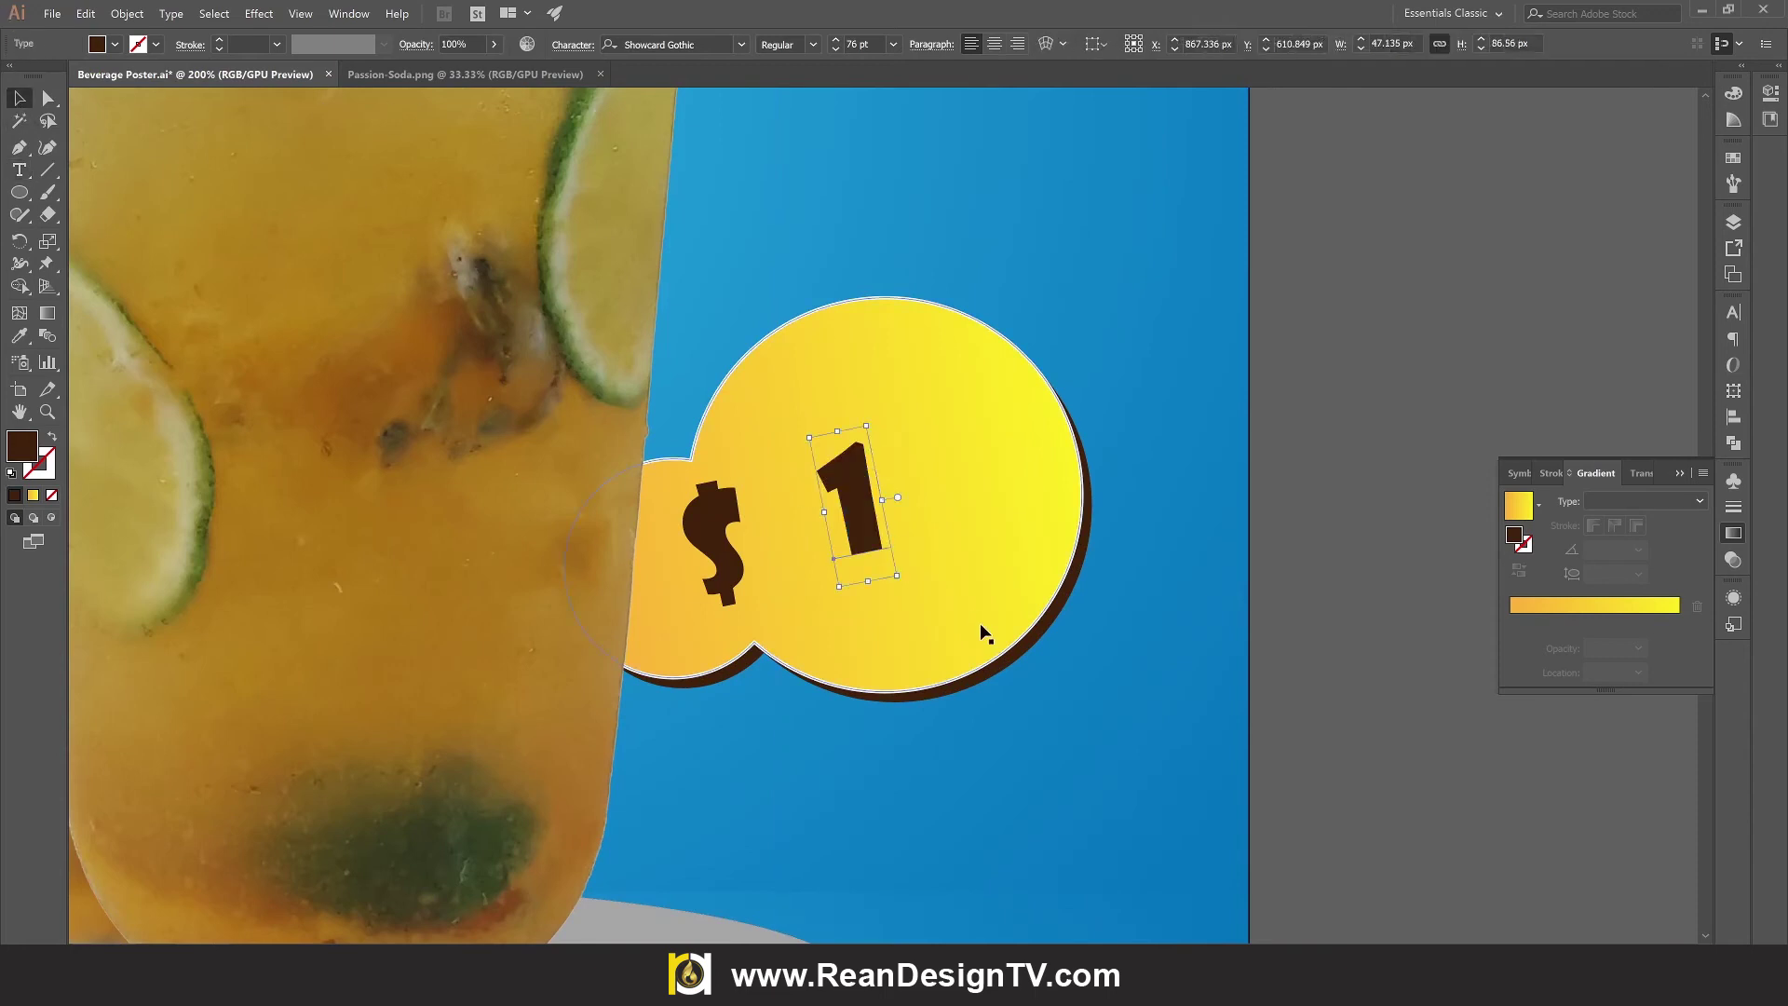
{"action": "left_click_drag", "start_coordinate": [896, 575], "coordinate": [908, 598]}
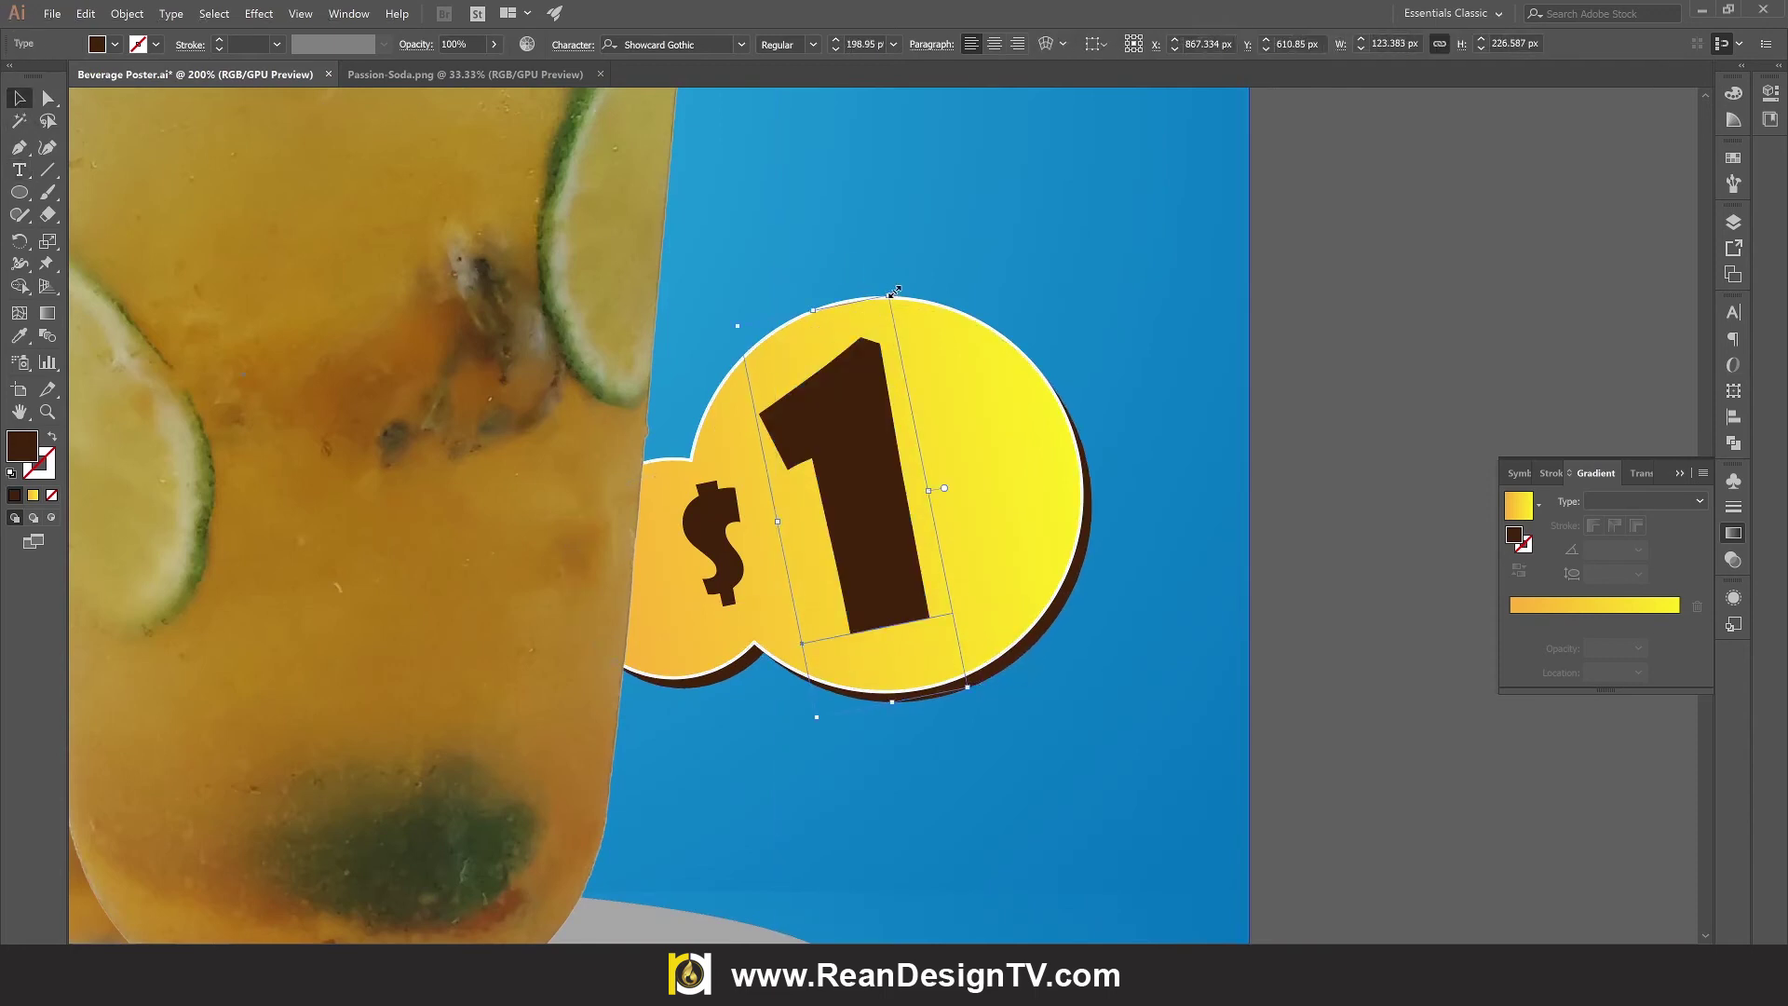
{"action": "left_click_drag", "start_coordinate": [900, 289], "coordinate": [917, 291]}
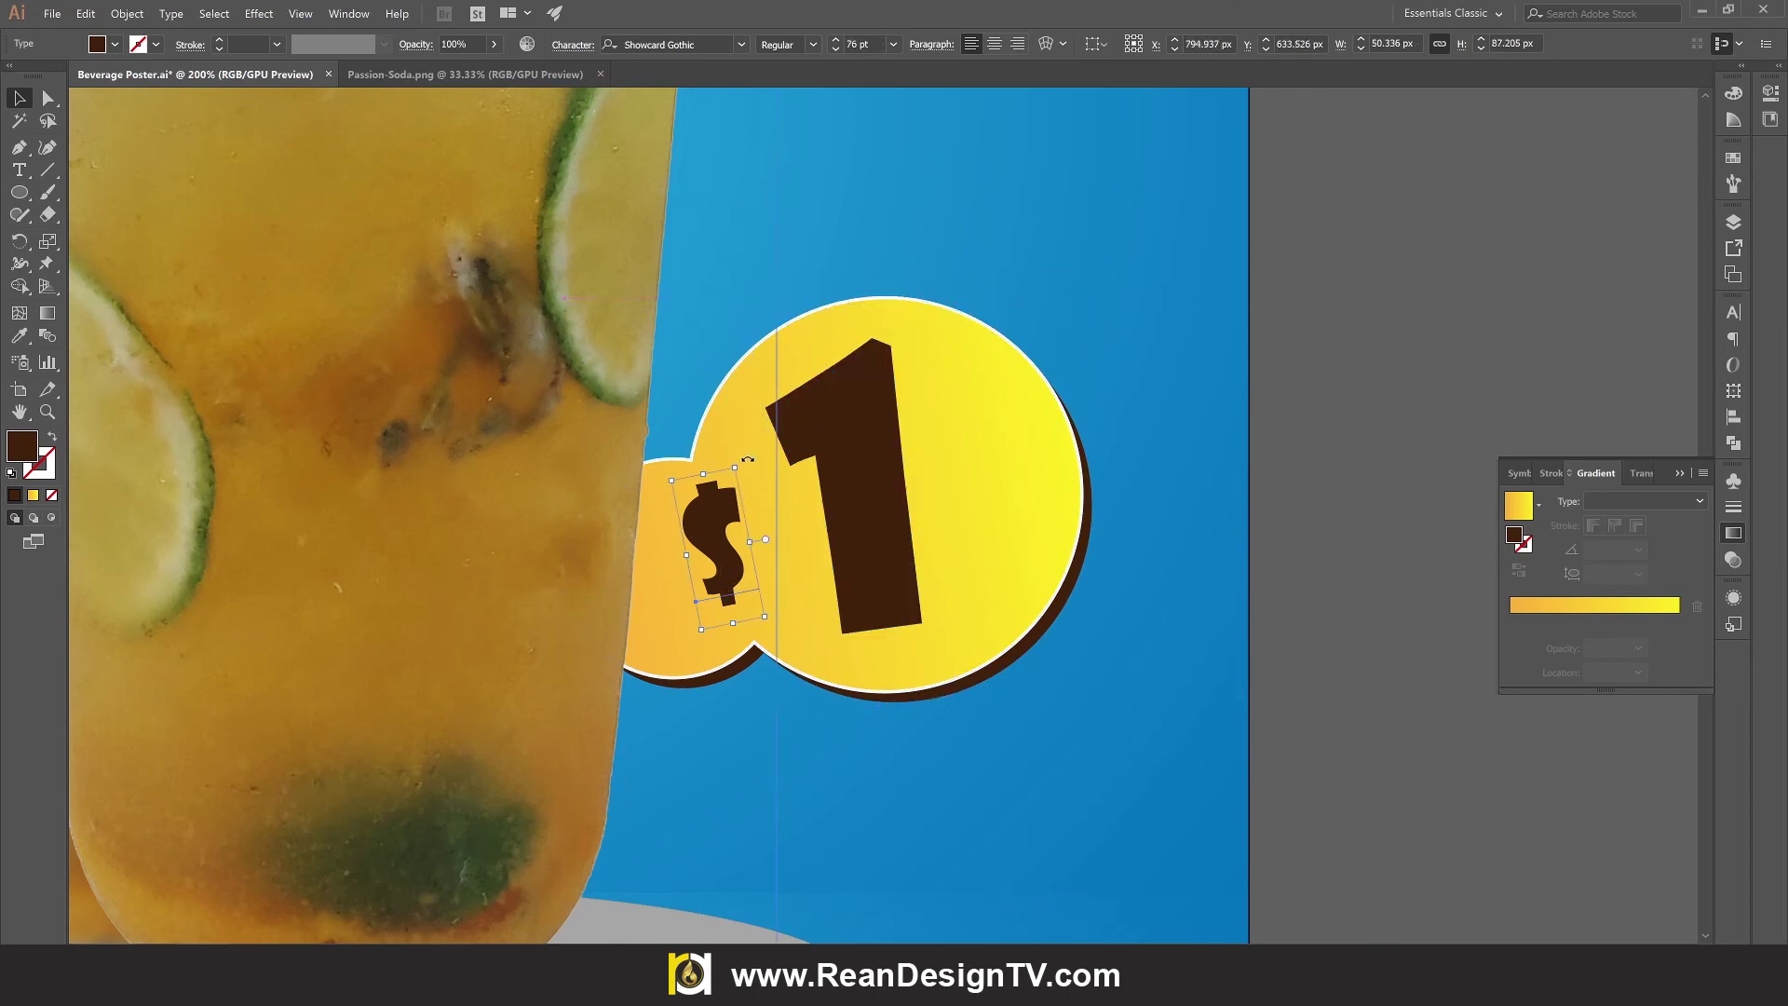
{"action": "left_click", "coordinate": [724, 489]}
{"action": "mouse_move", "coordinate": [726, 484]}
{"action": "left_mouse_down"}
{"action": "mouse_move", "coordinate": [773, 522]}
{"action": "mouse_move", "coordinate": [867, 532]}
{"action": "left_mouse_up"}
{"action": "left_click", "coordinate": [850, 531], "text": "shift"}
{"action": "scroll", "coordinate": [834, 560], "scroll_direction": "down", "scroll_amount": 5}
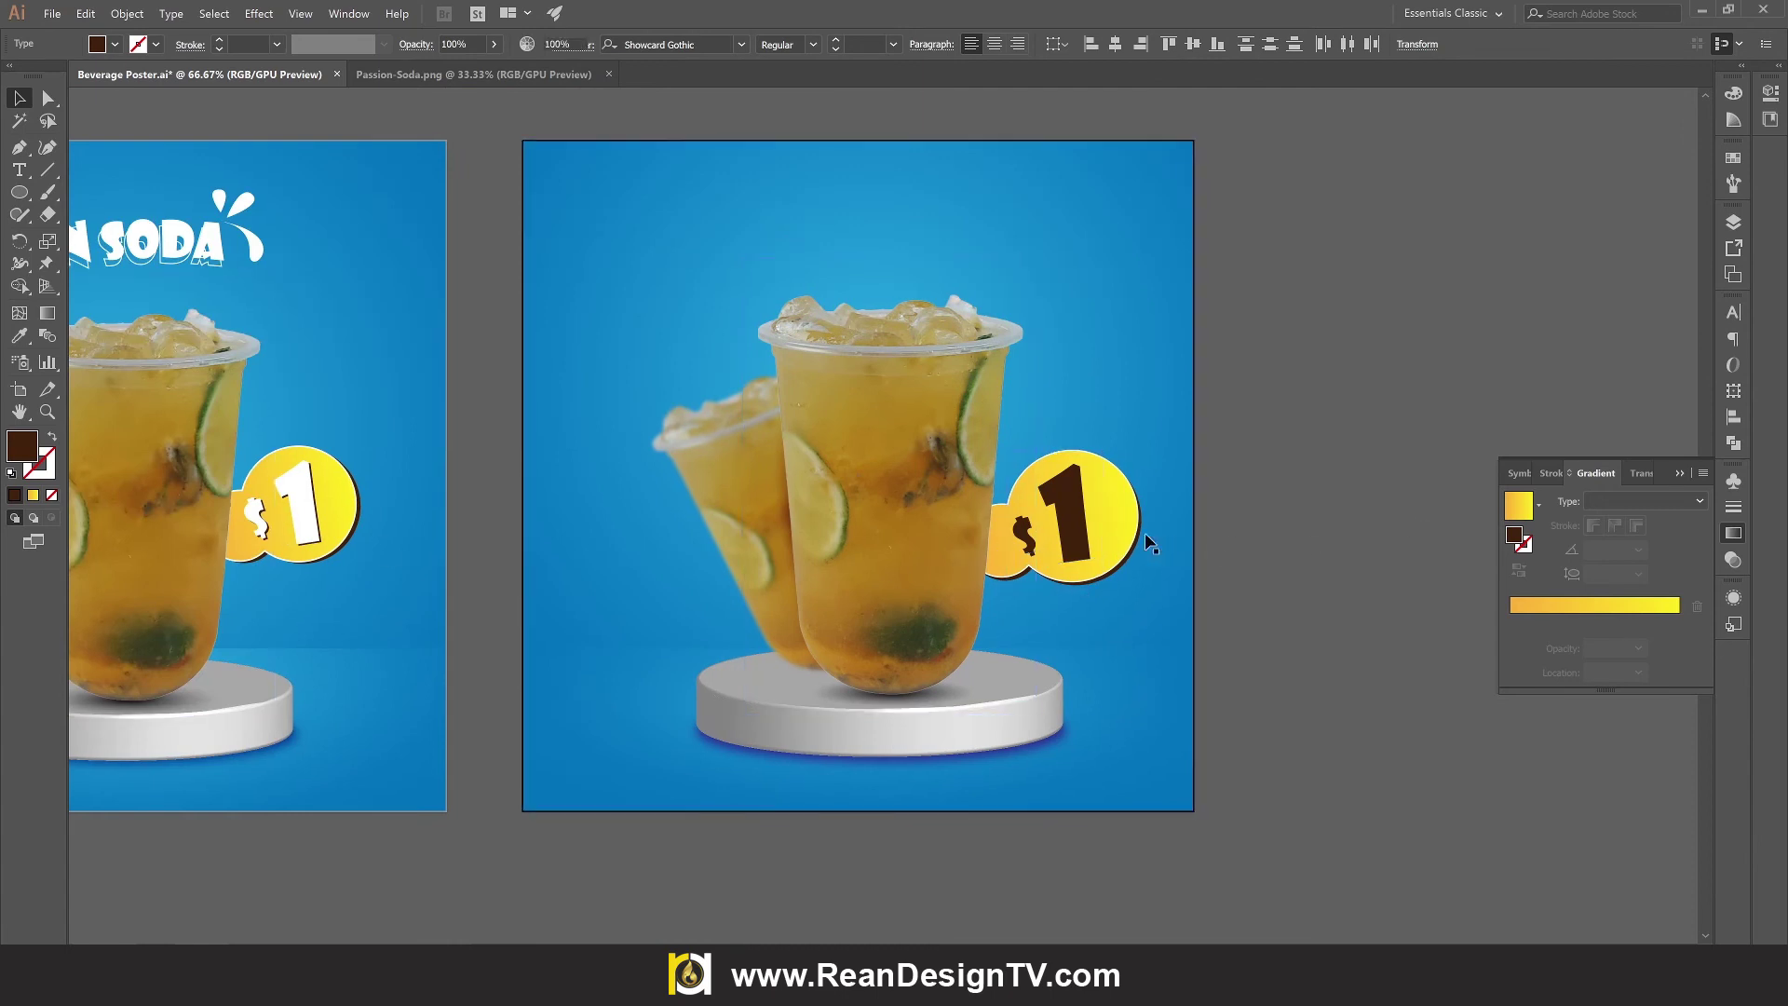
- Group the $ and 1 together
{"action": "left_click", "coordinate": [1144, 533]}
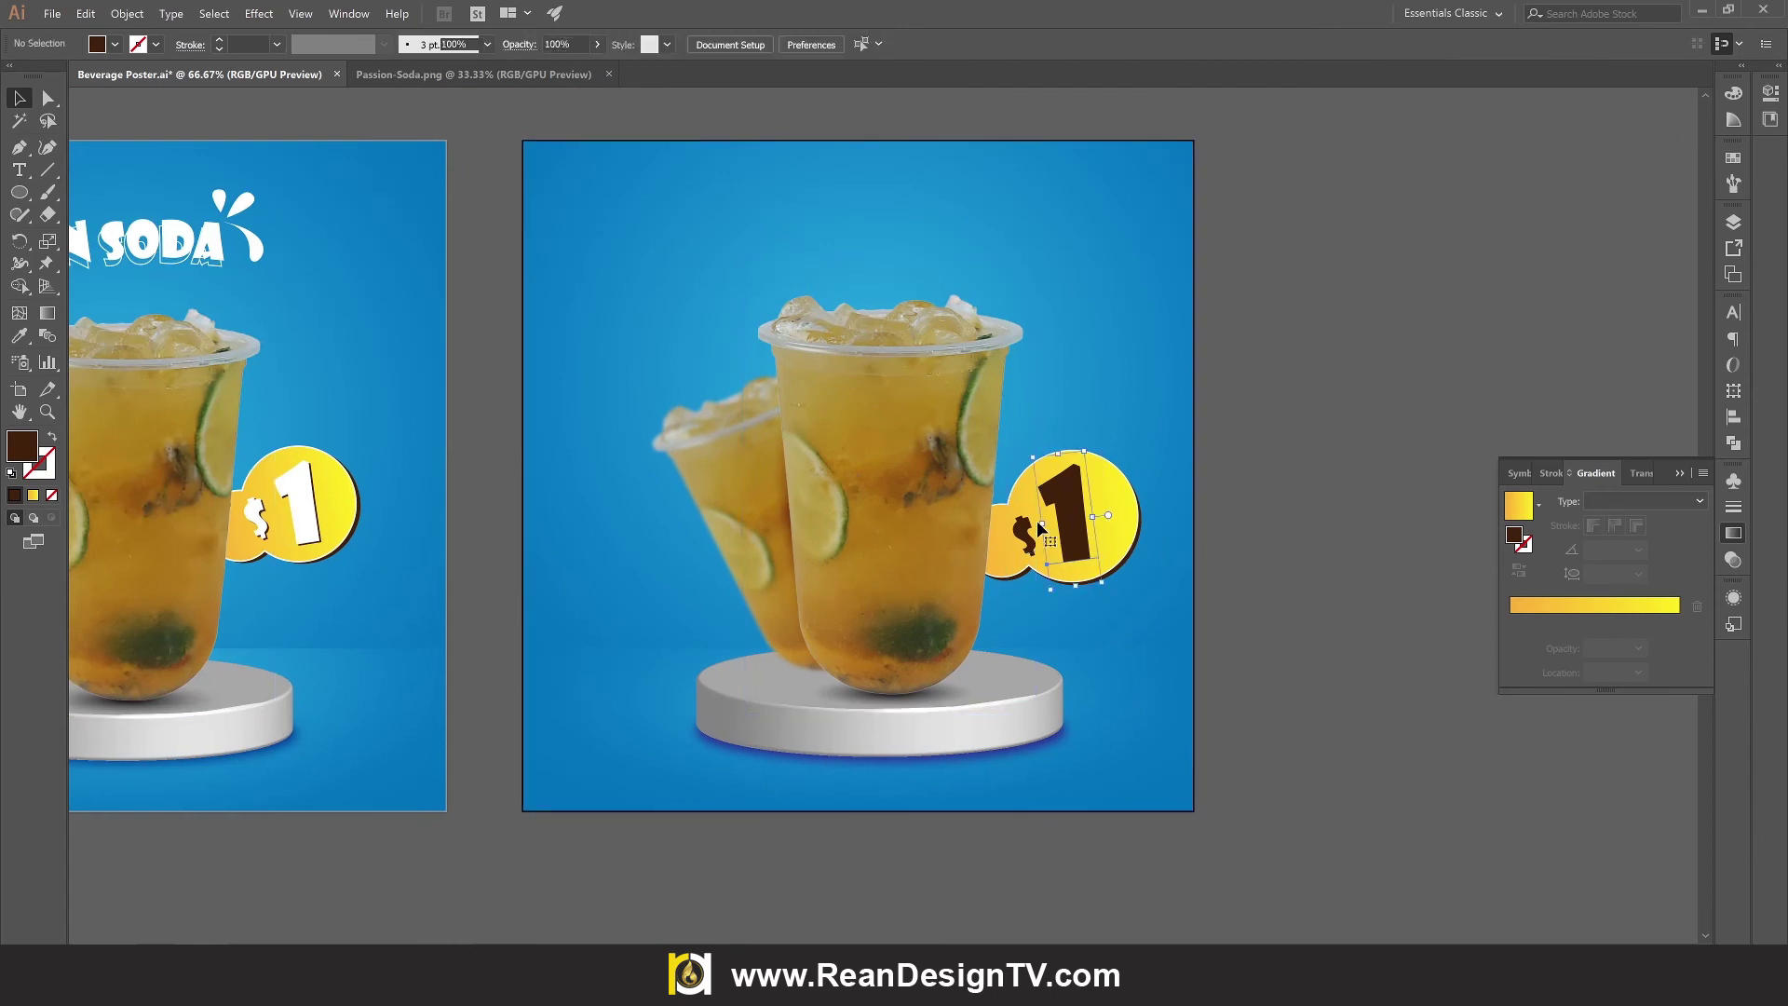
{"action": "left_click", "coordinate": [1022, 535]}
{"action": "right_click", "coordinate": [1021, 536]}
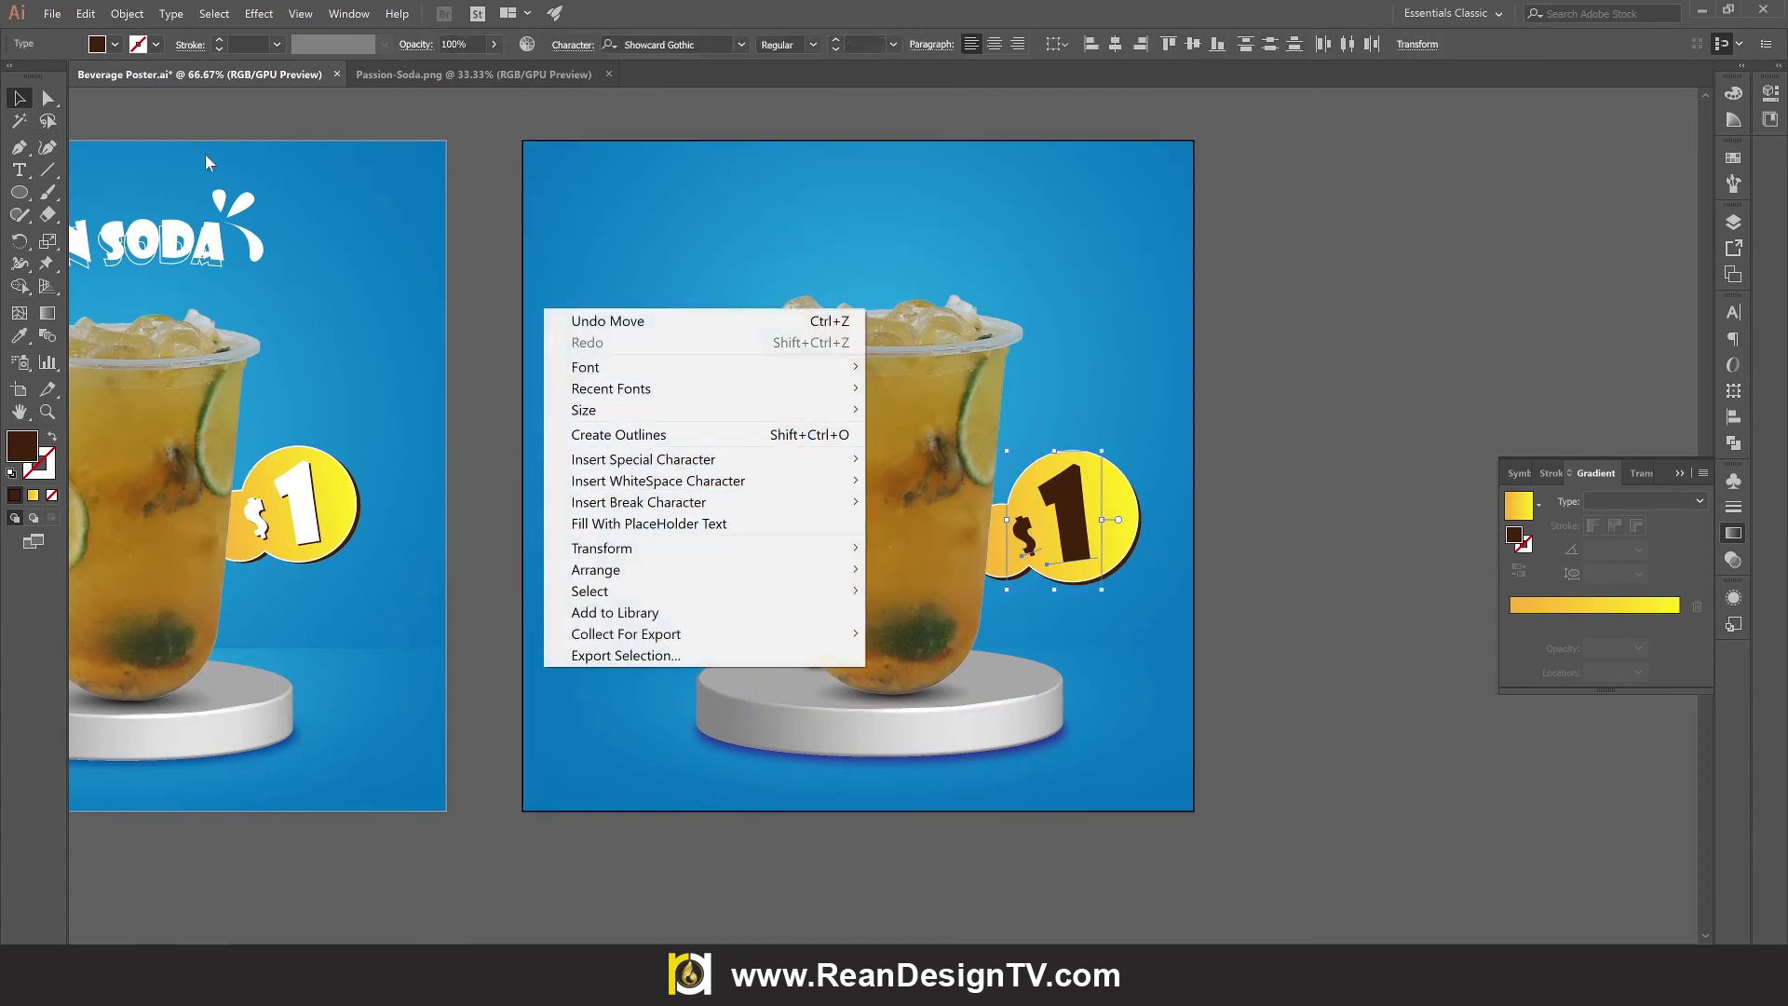
{"action": "left_click", "coordinate": [126, 13]}
{"action": "left_click", "coordinate": [154, 81]}
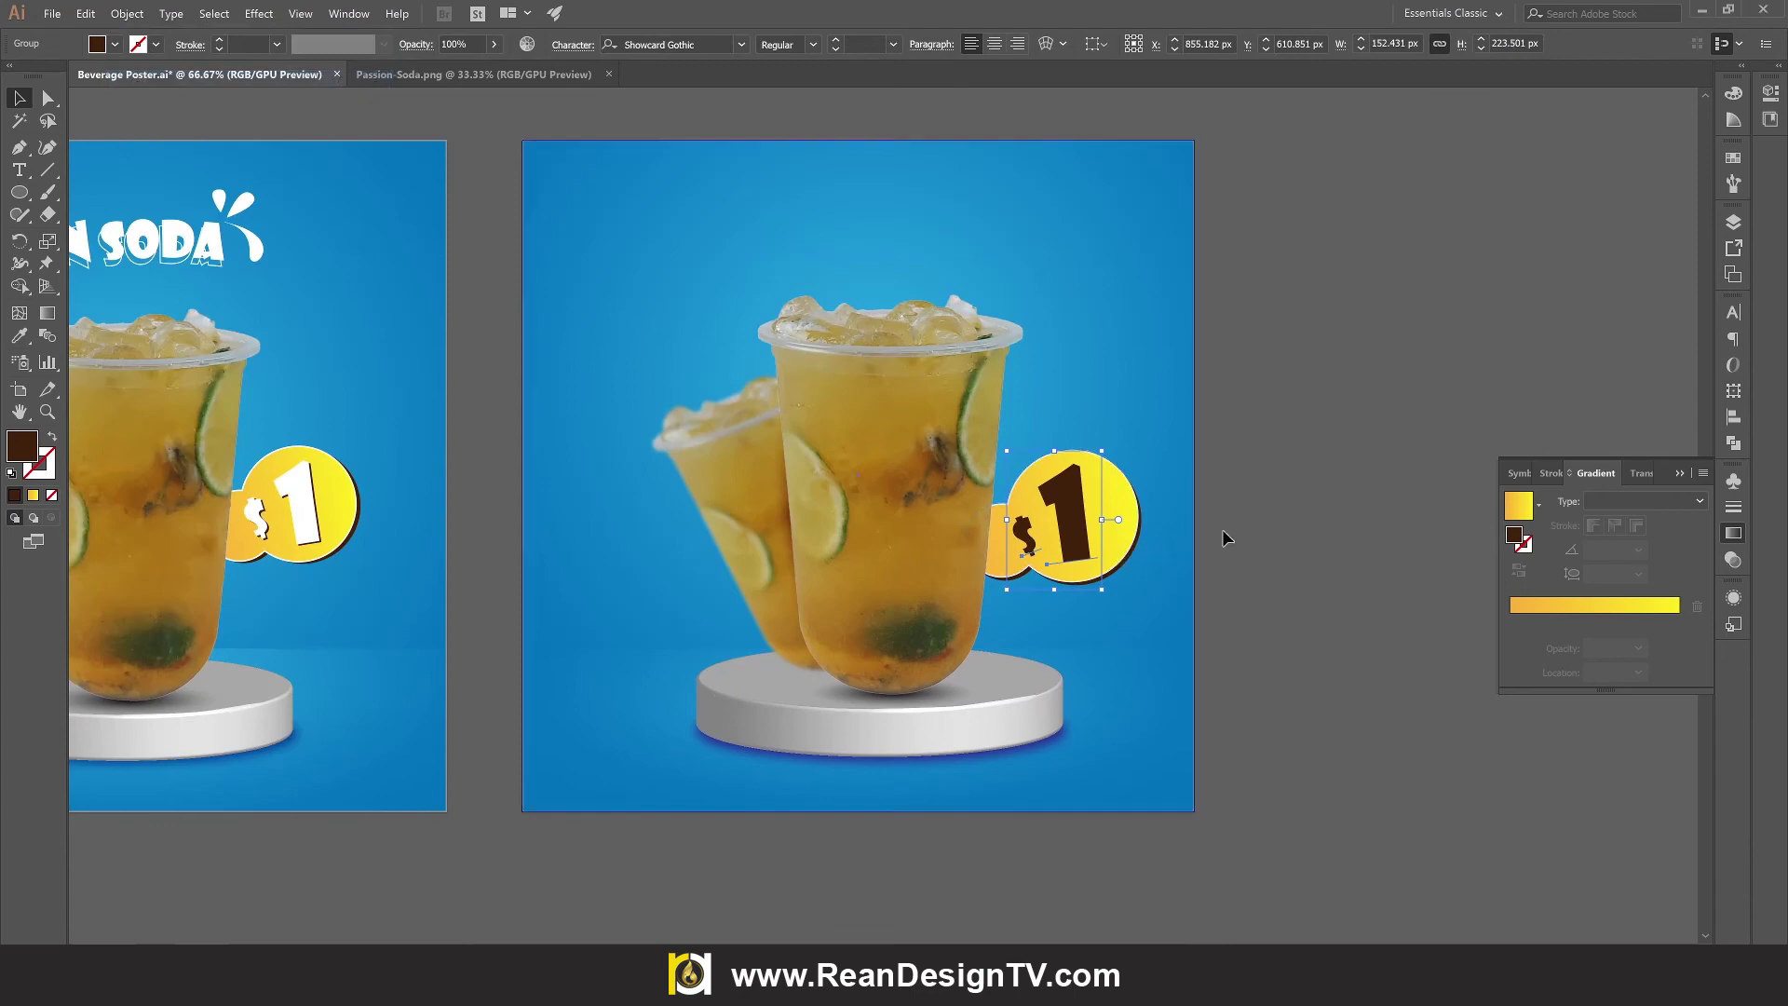
{"action": "scroll", "coordinate": [1086, 558], "scroll_direction": "up", "scroll_amount": 4}
{"action": "scroll", "coordinate": [1086, 591], "scroll_direction": "up", "scroll_amount": 2}
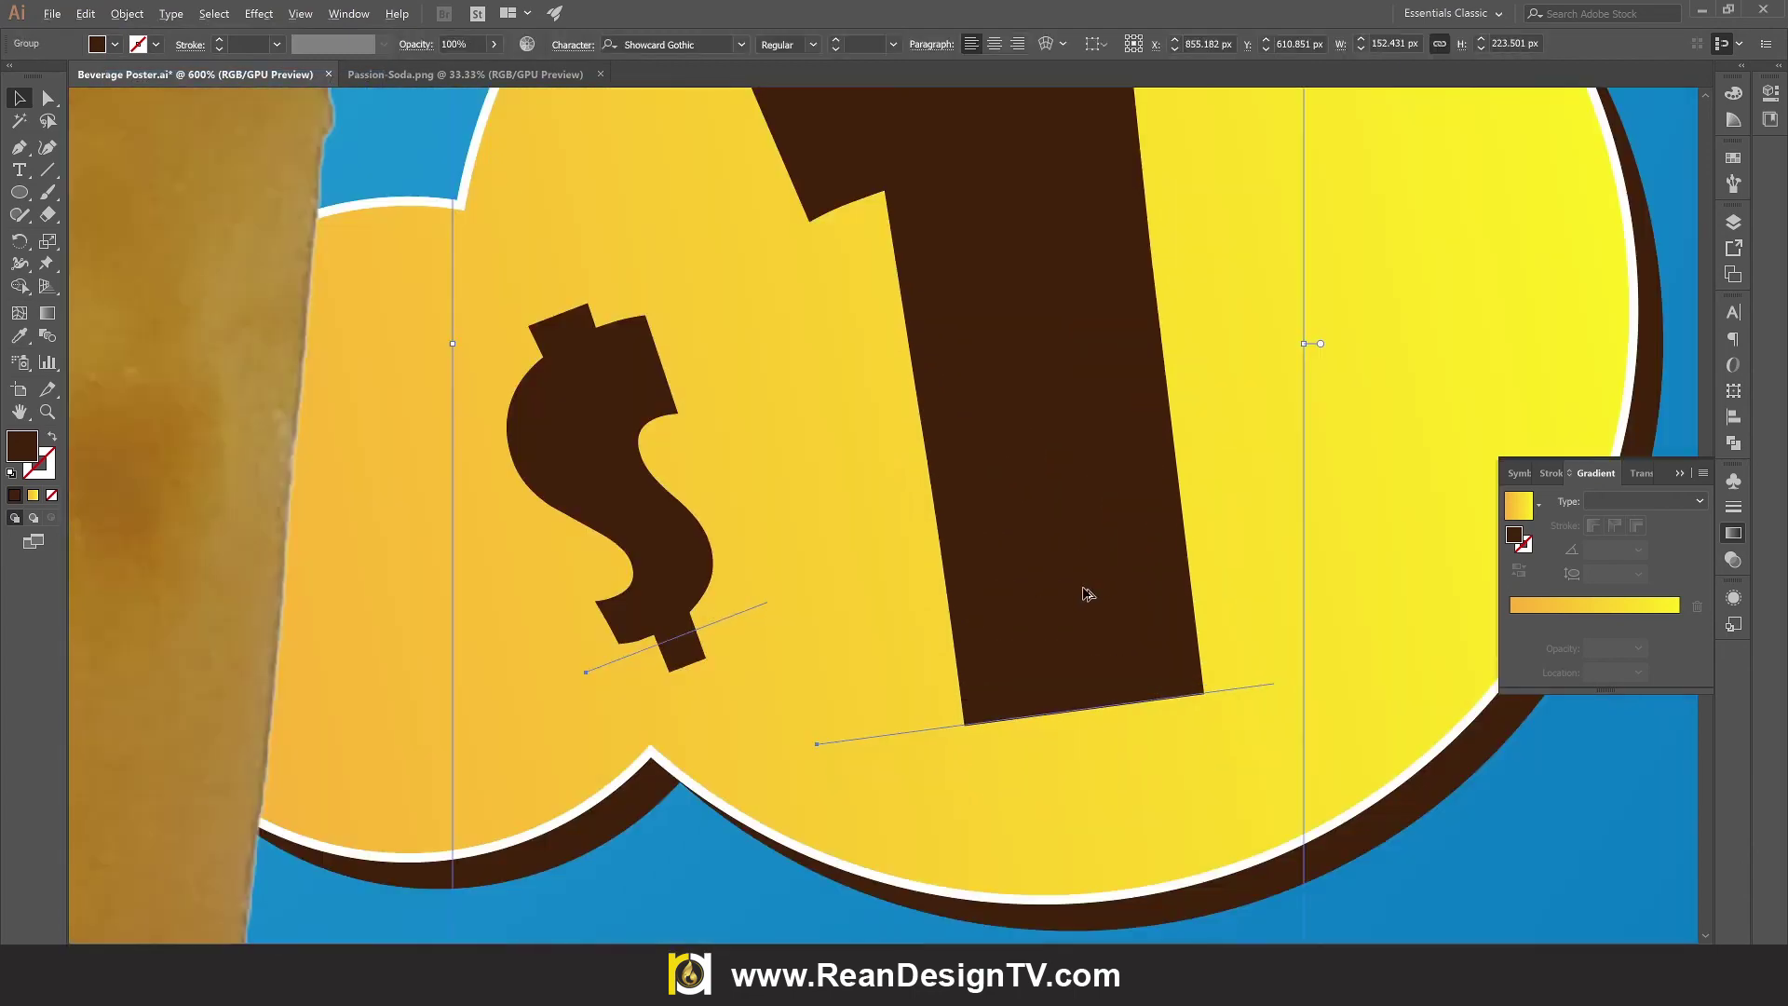
- Make a white offset copy of the $1 group over the brown one, then zoom out
{"action": "left_click_drag", "start_coordinate": [1086, 593], "coordinate": [1043, 571]}
{"action": "left_click", "coordinate": [115, 43]}
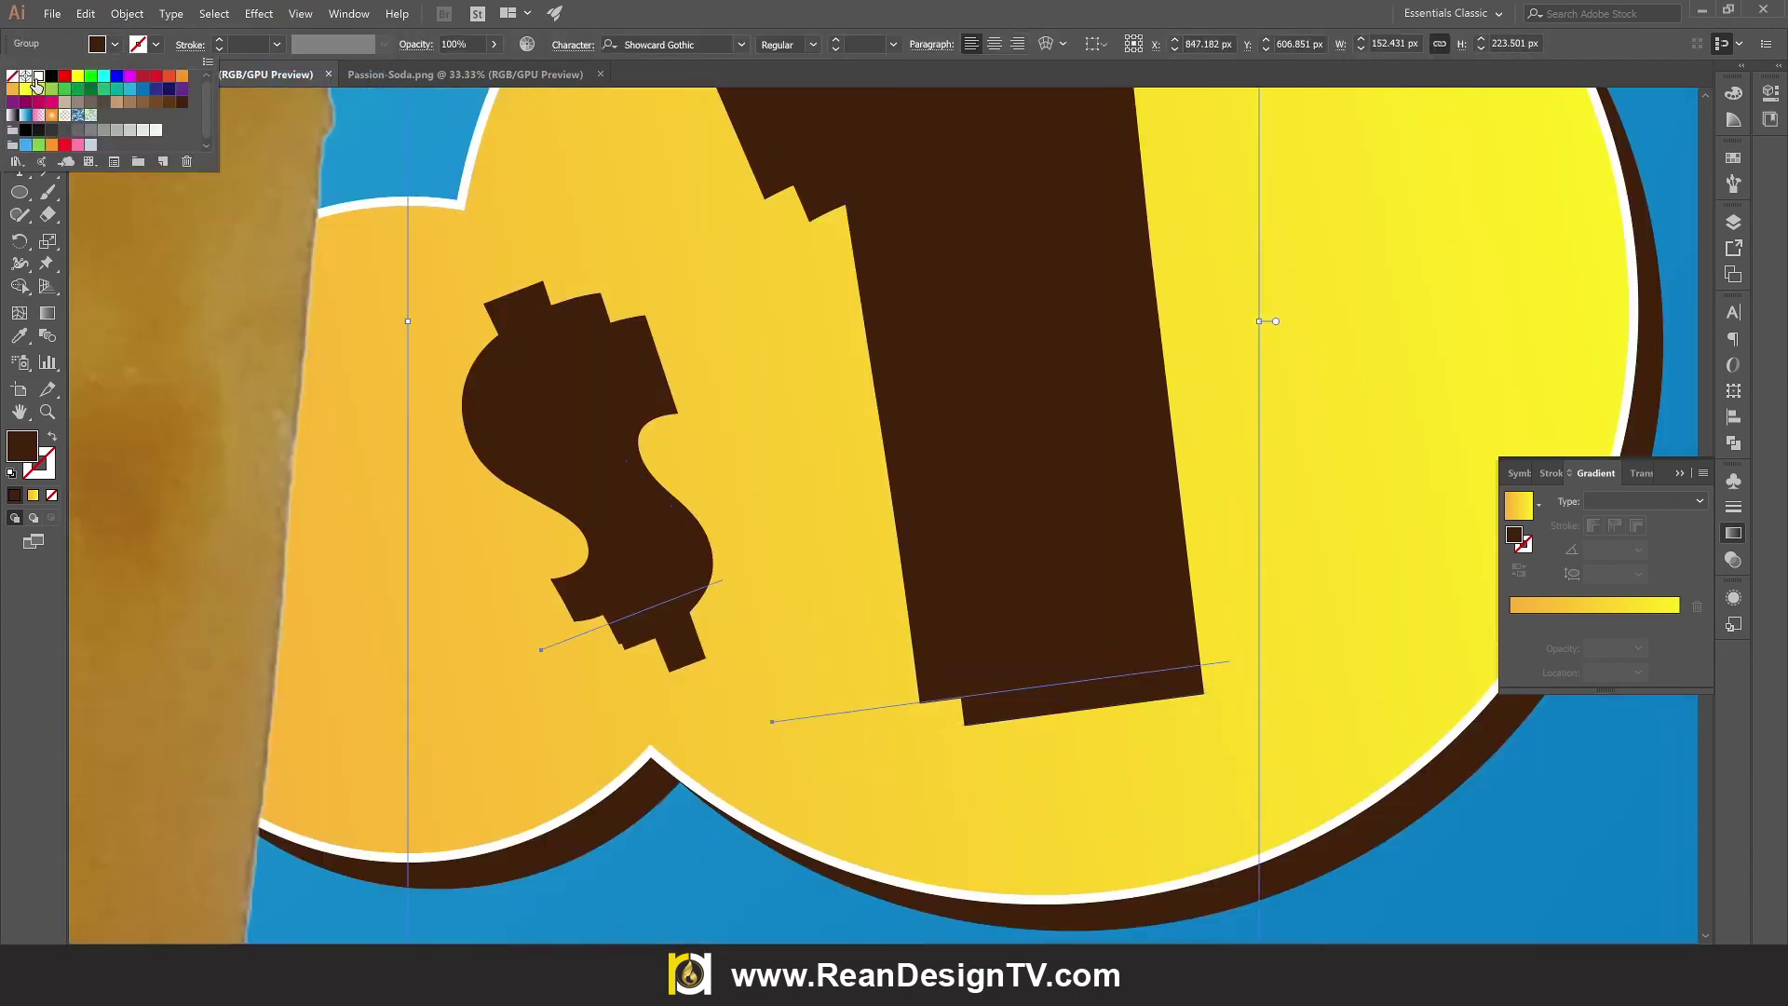
{"action": "left_click", "coordinate": [38, 76]}
{"action": "left_click_drag", "start_coordinate": [1058, 561], "coordinate": [1080, 566]}
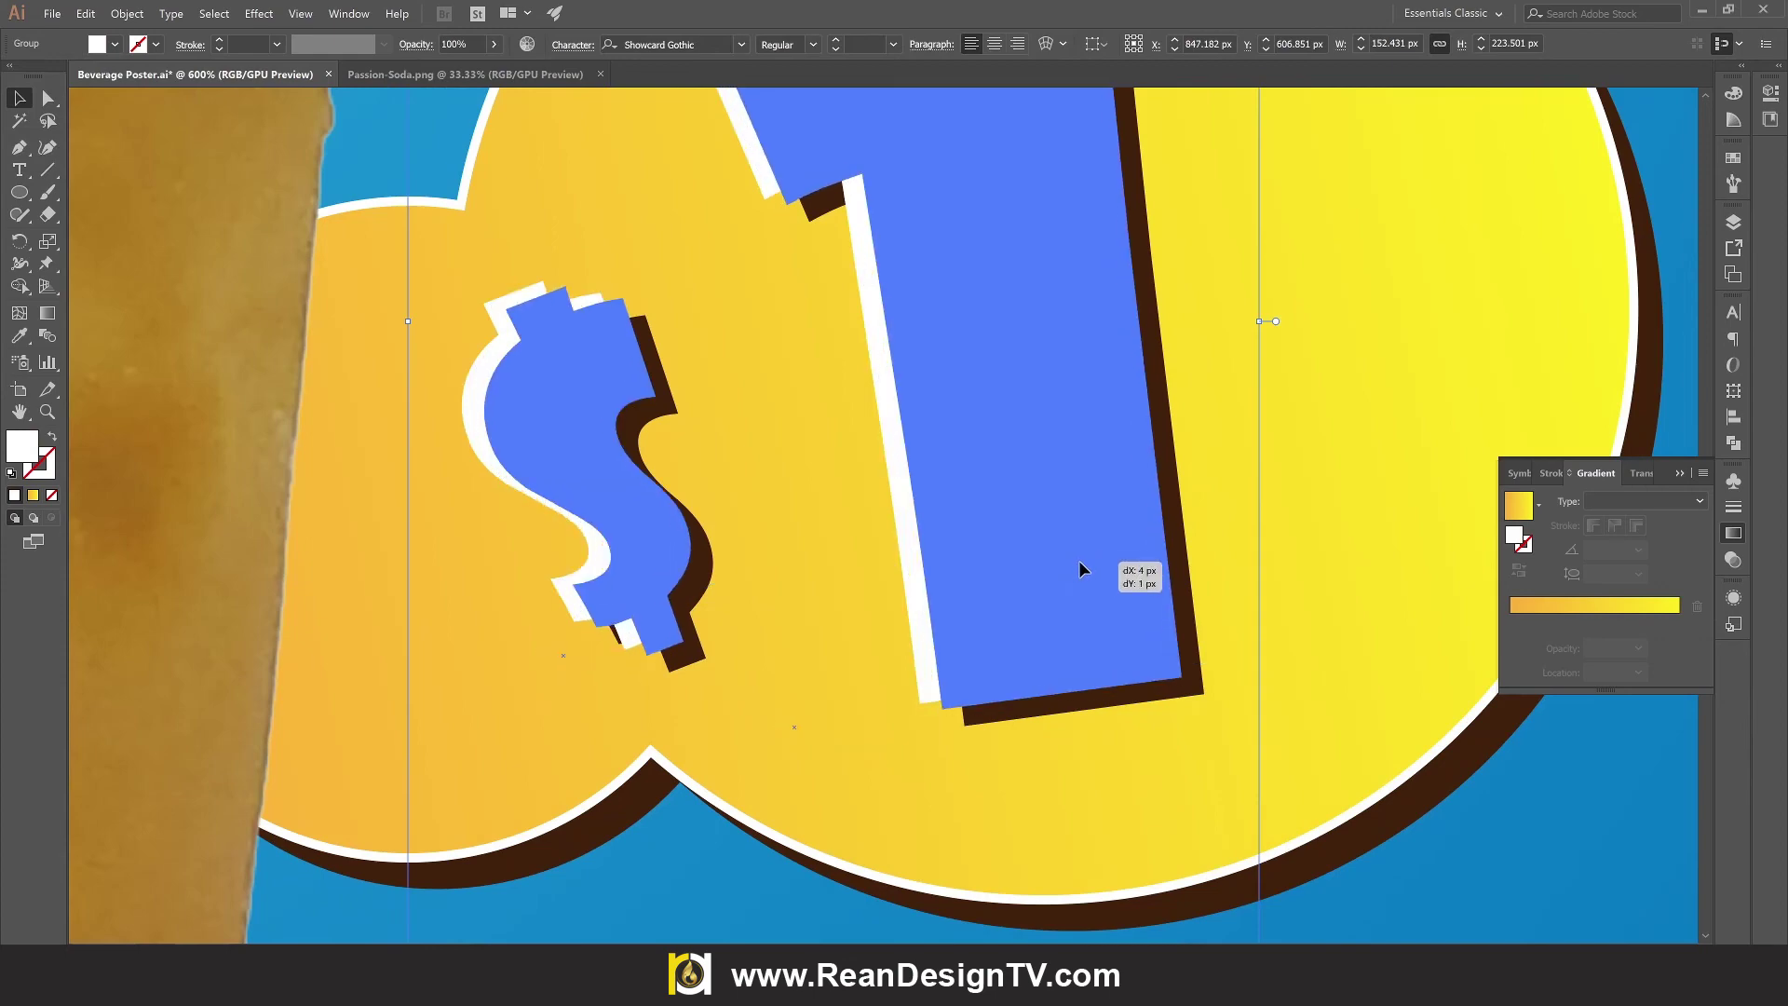
{"action": "key", "text": "ctrl+alt+0"}
{"action": "left_click", "coordinate": [1268, 670]}
{"action": "key", "text": "ctrl+plus"}
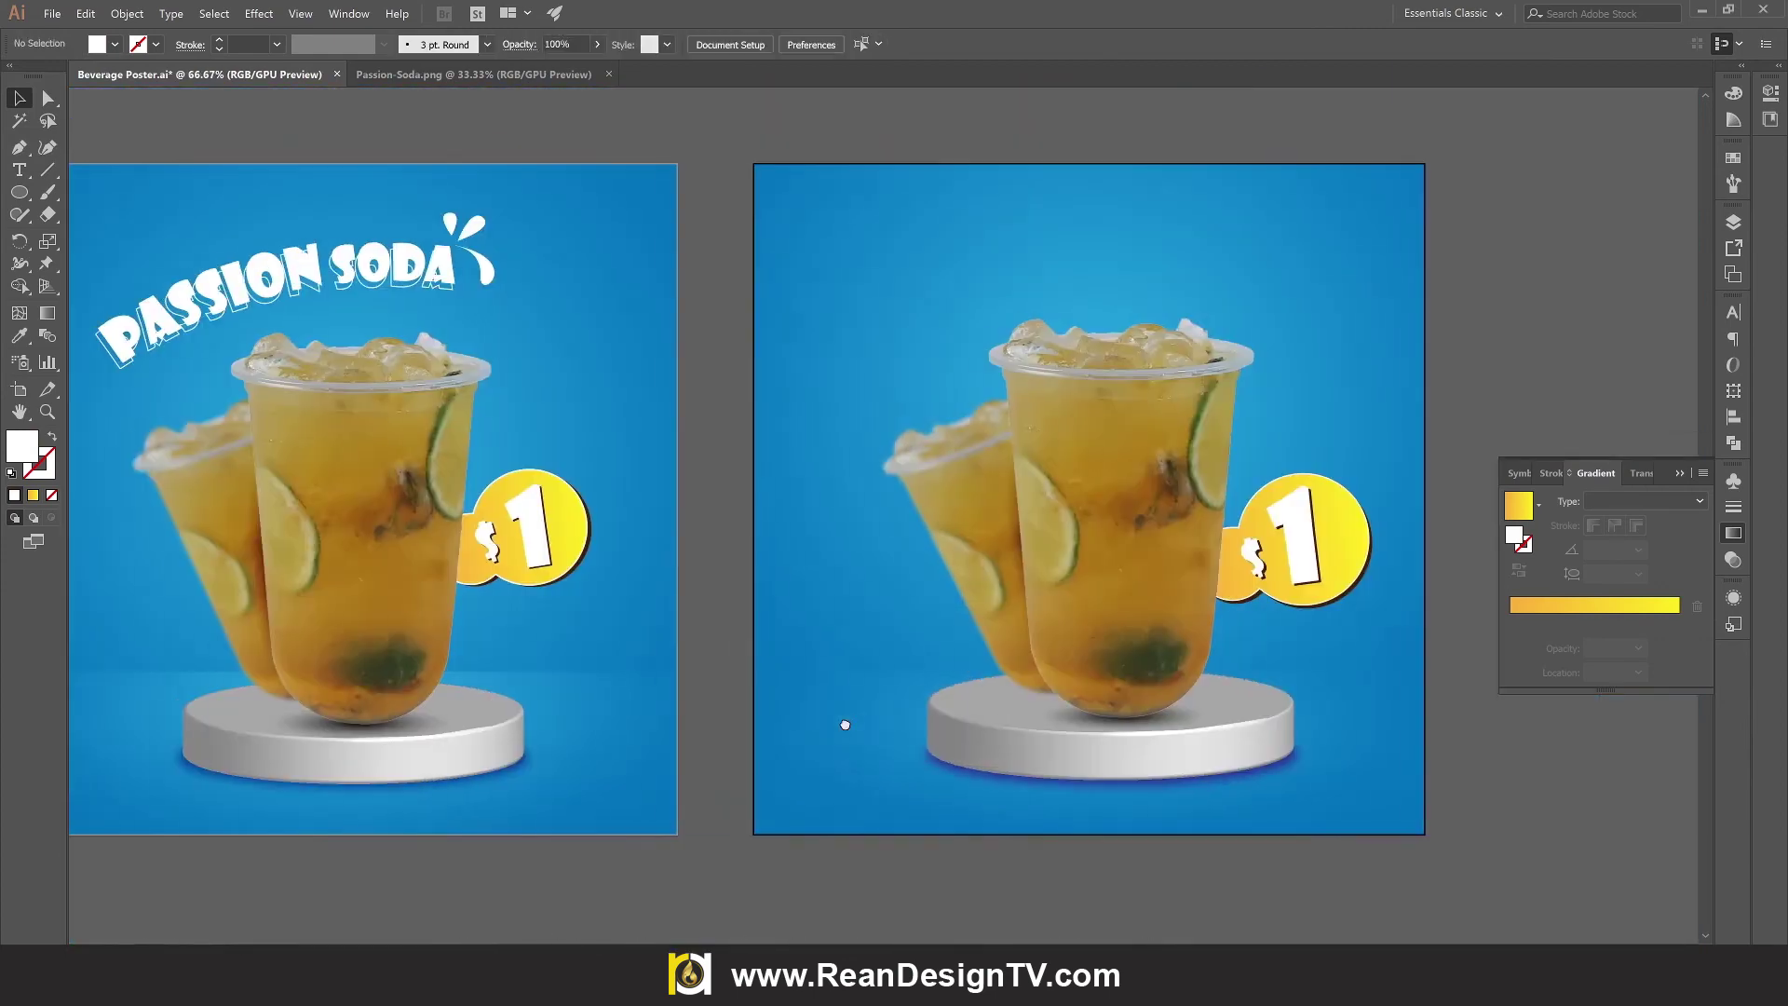
{"action": "scroll", "coordinate": [410, 365], "scroll_direction": "down", "scroll_amount": 1}
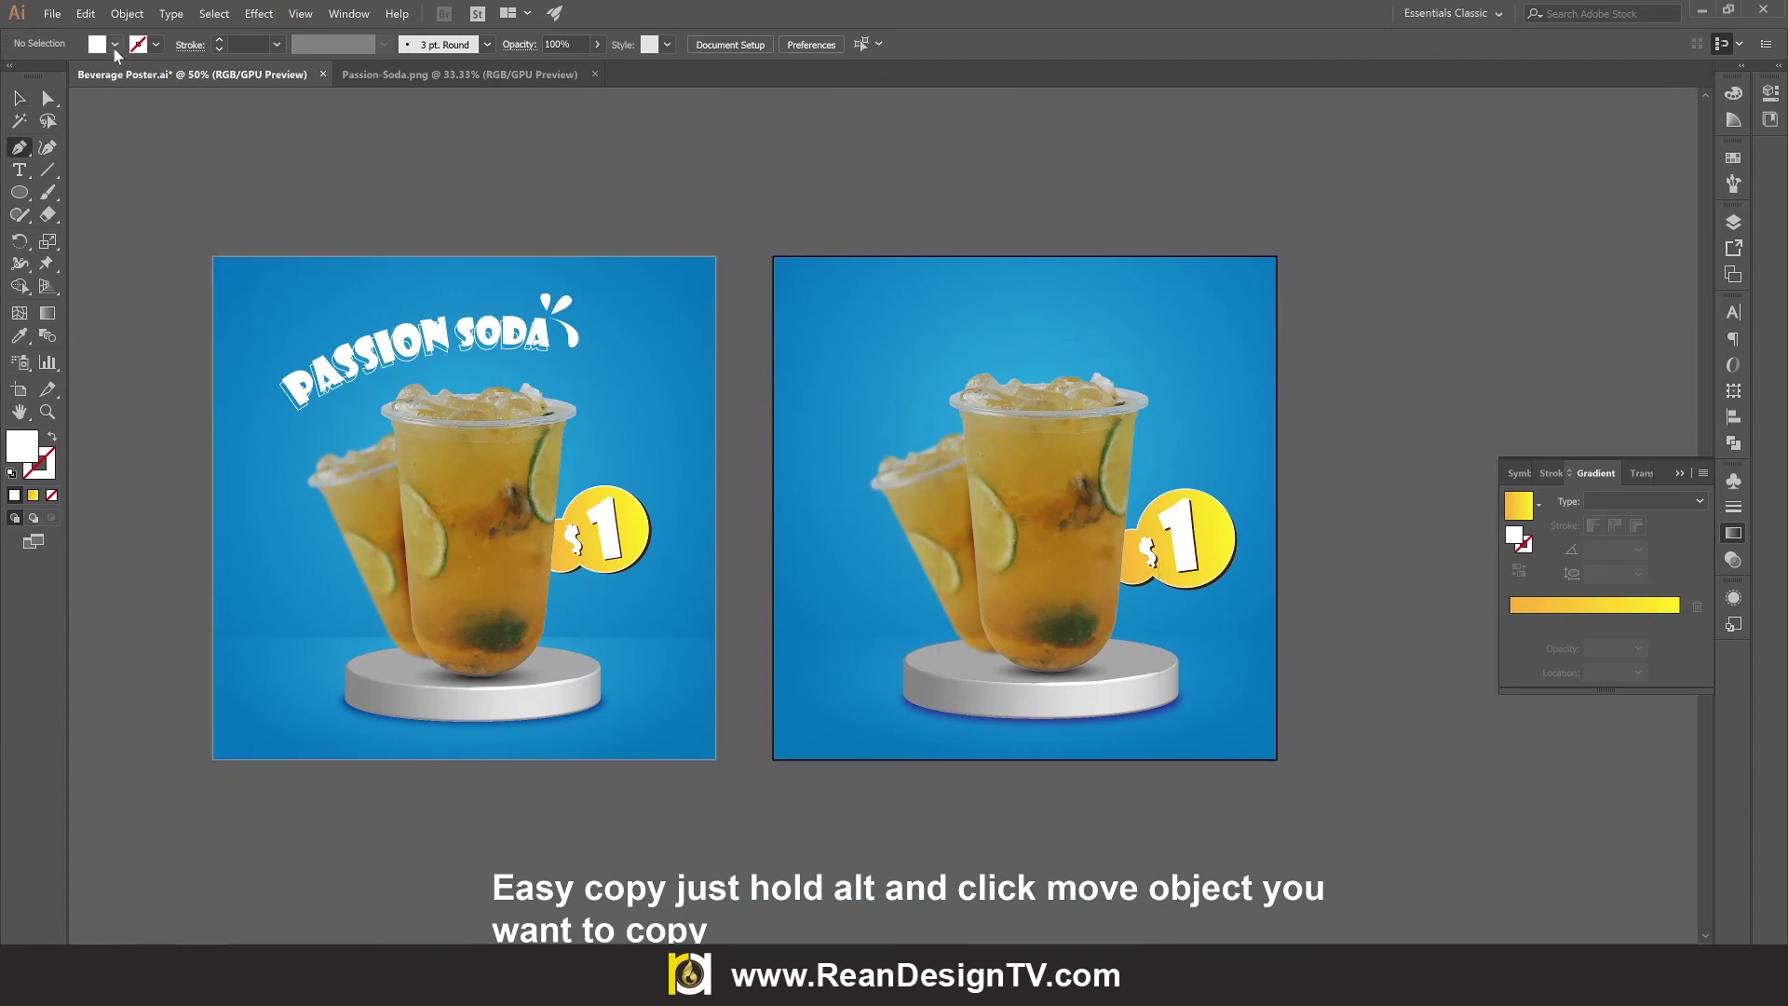
- Draw a curved arch path above the drink with the Pen tool
{"action": "left_click", "coordinate": [847, 391]}
{"action": "left_click", "coordinate": [1140, 349]}
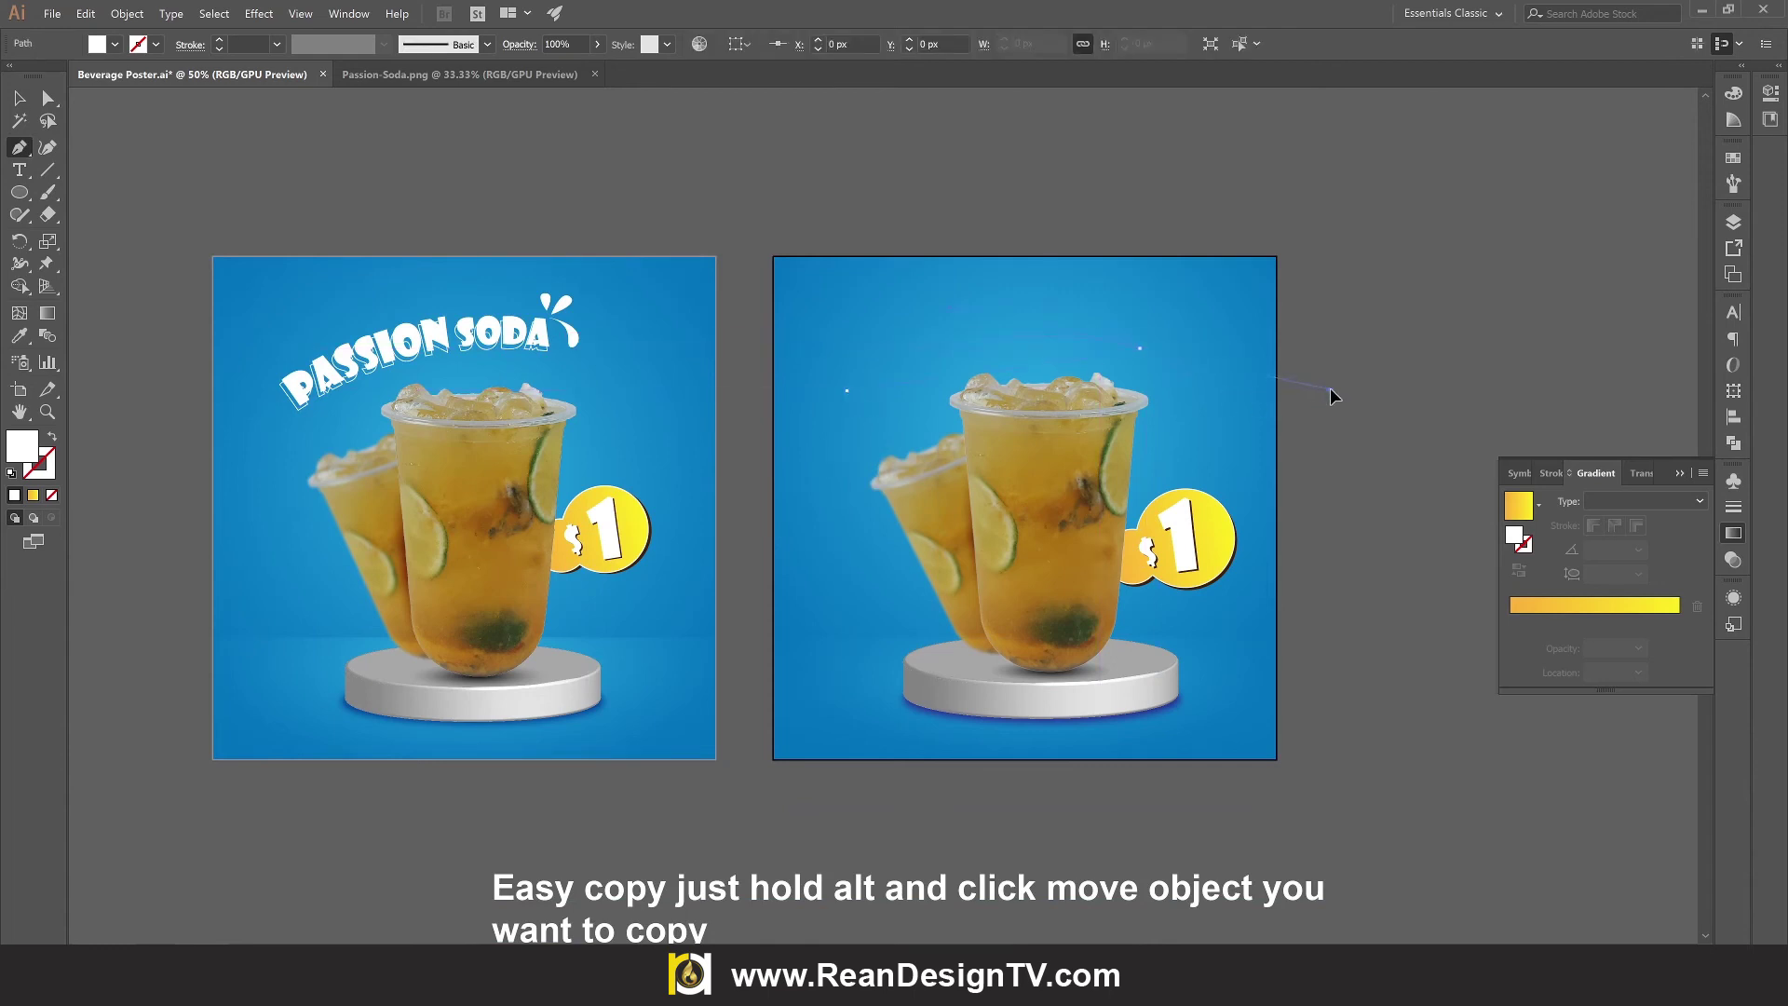
{"action": "left_click_drag", "start_coordinate": [1330, 395], "coordinate": [1297, 400]}
{"action": "key", "text": "ctrl"}
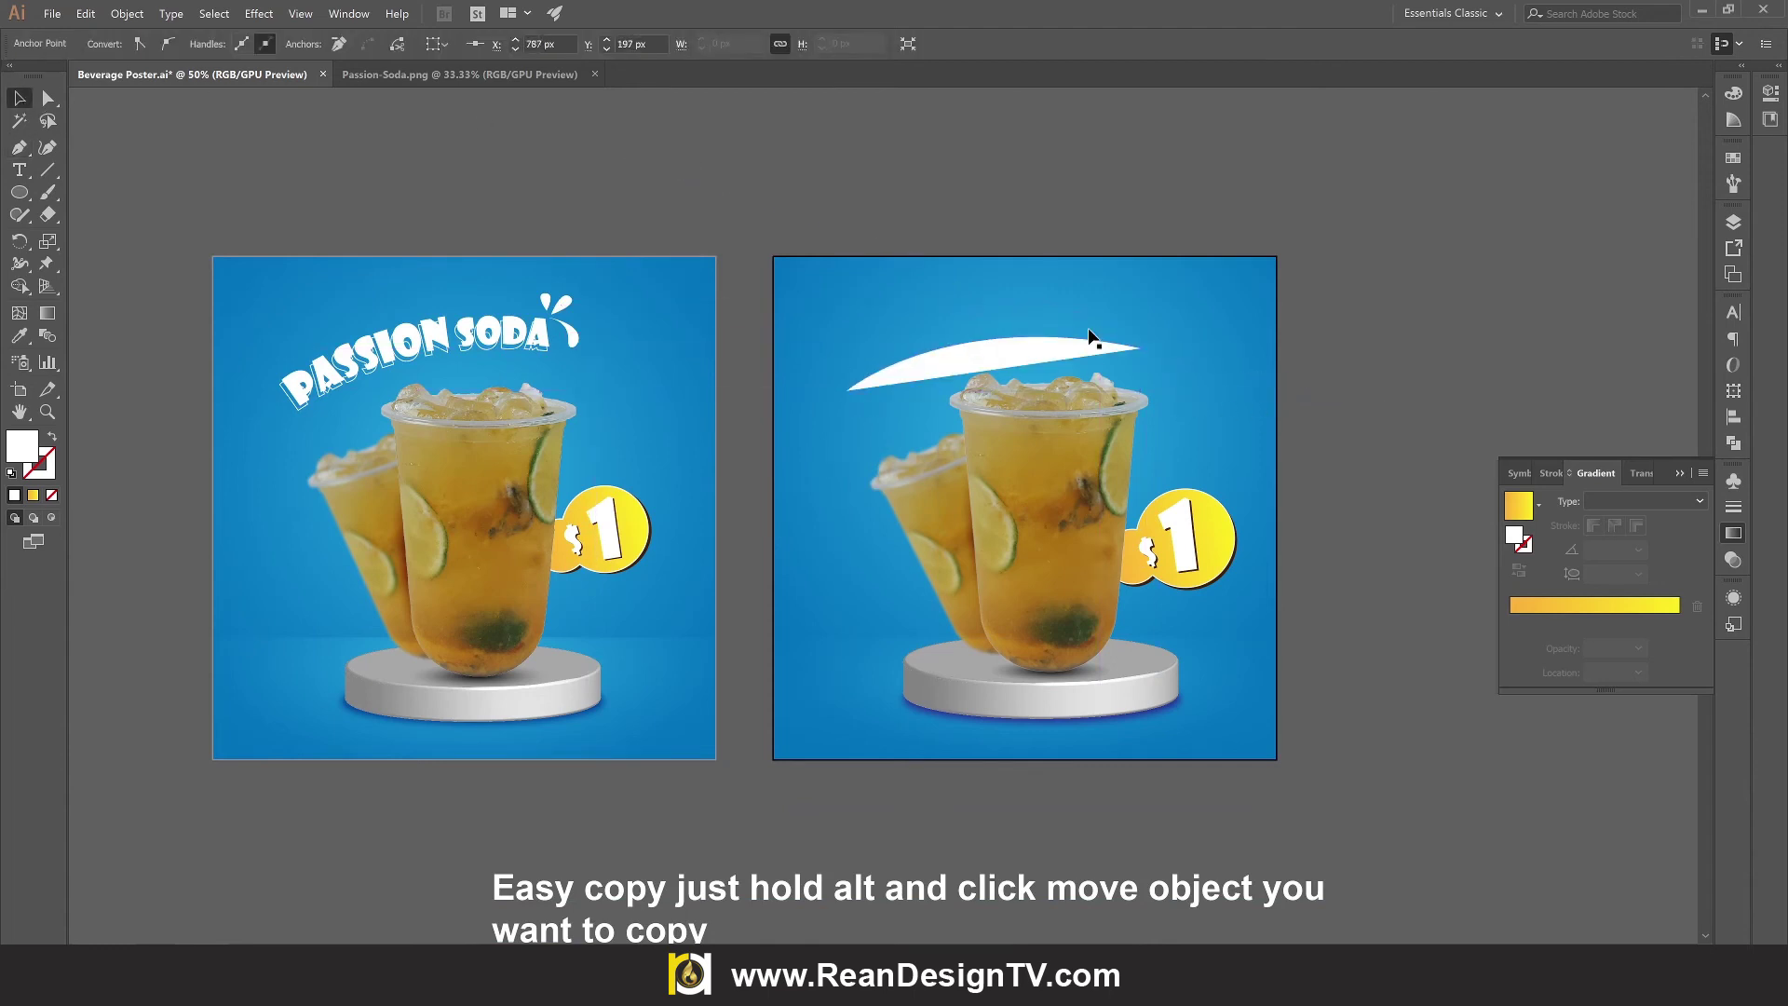
- Turn the arch into a thin white stroke with no fill
{"action": "left_click", "coordinate": [1022, 363]}
{"action": "left_click", "coordinate": [114, 44]}
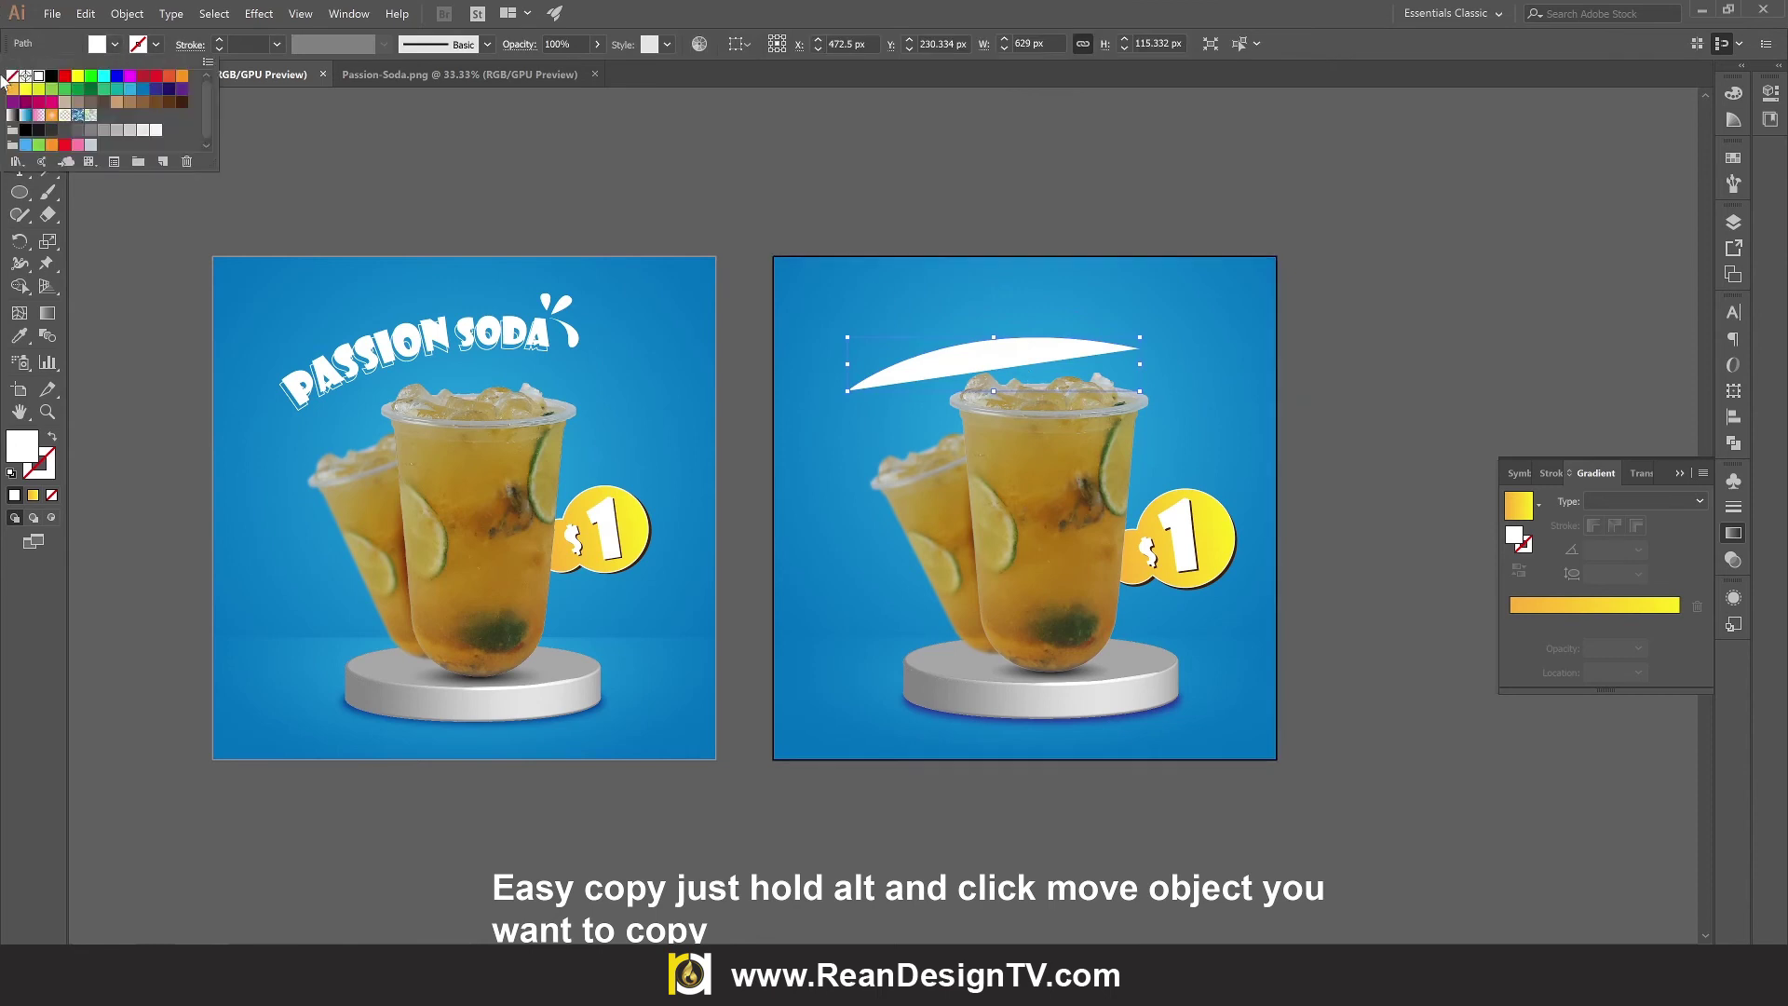
{"action": "key", "text": "shift+x"}
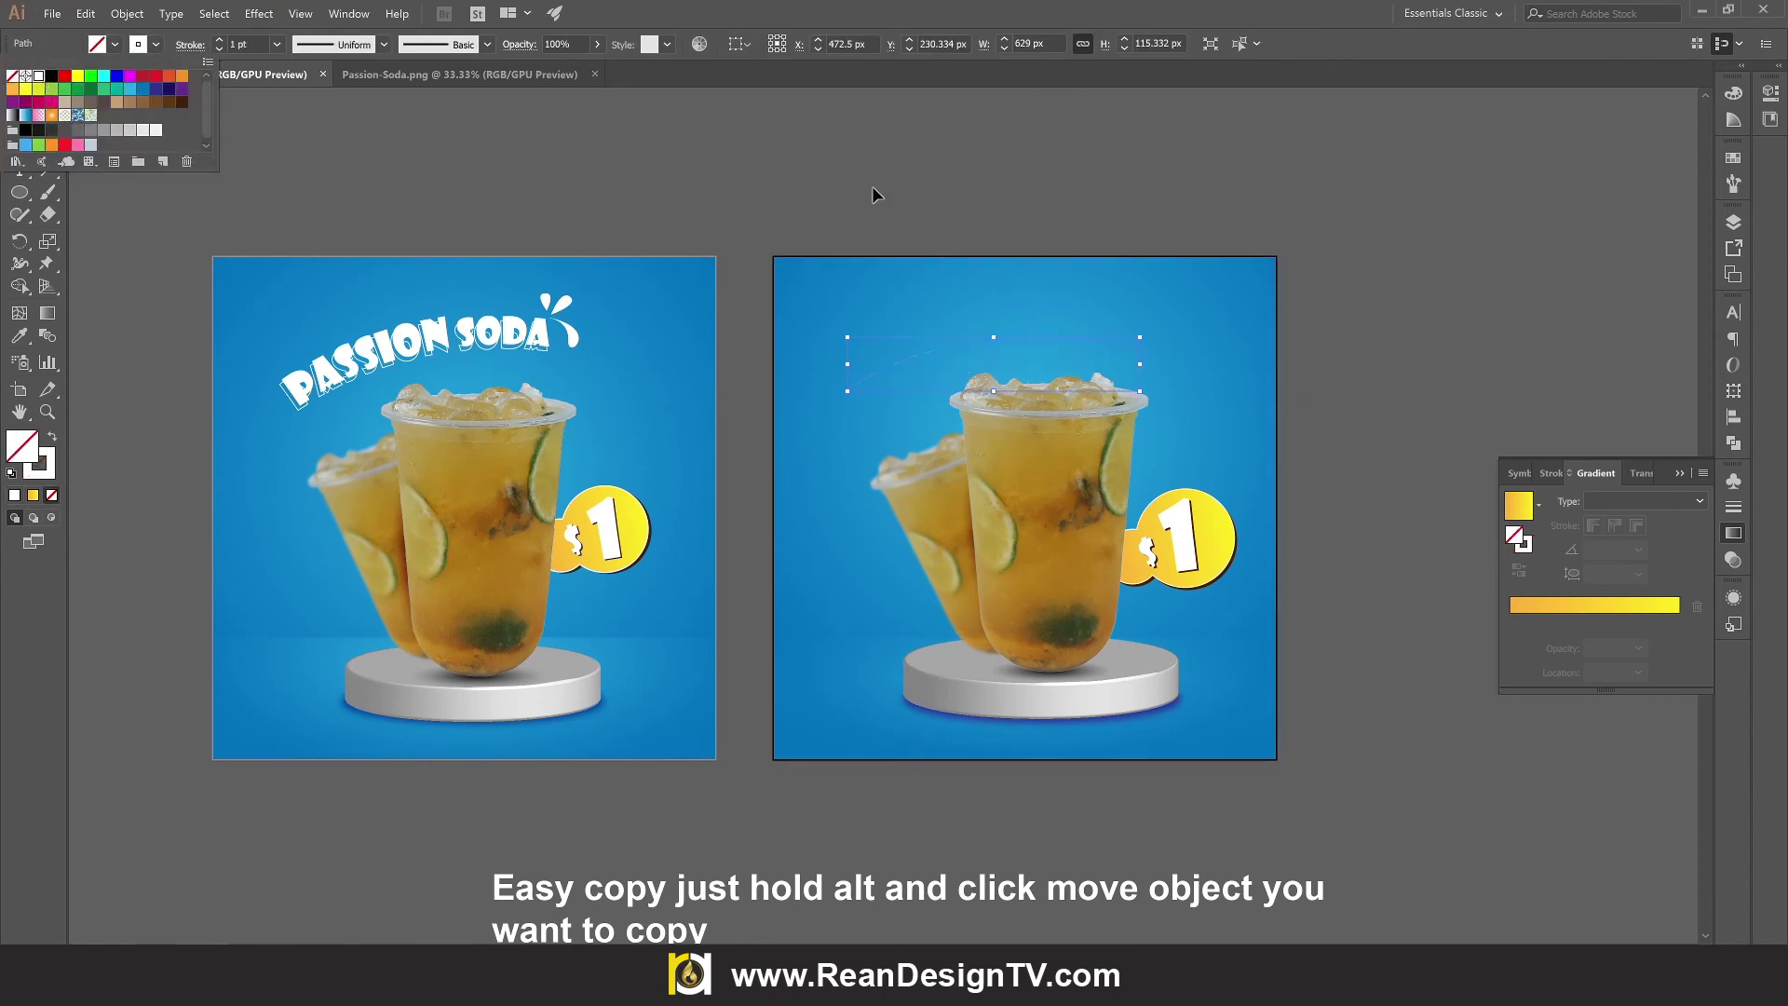
{"action": "left_click", "coordinate": [872, 193]}
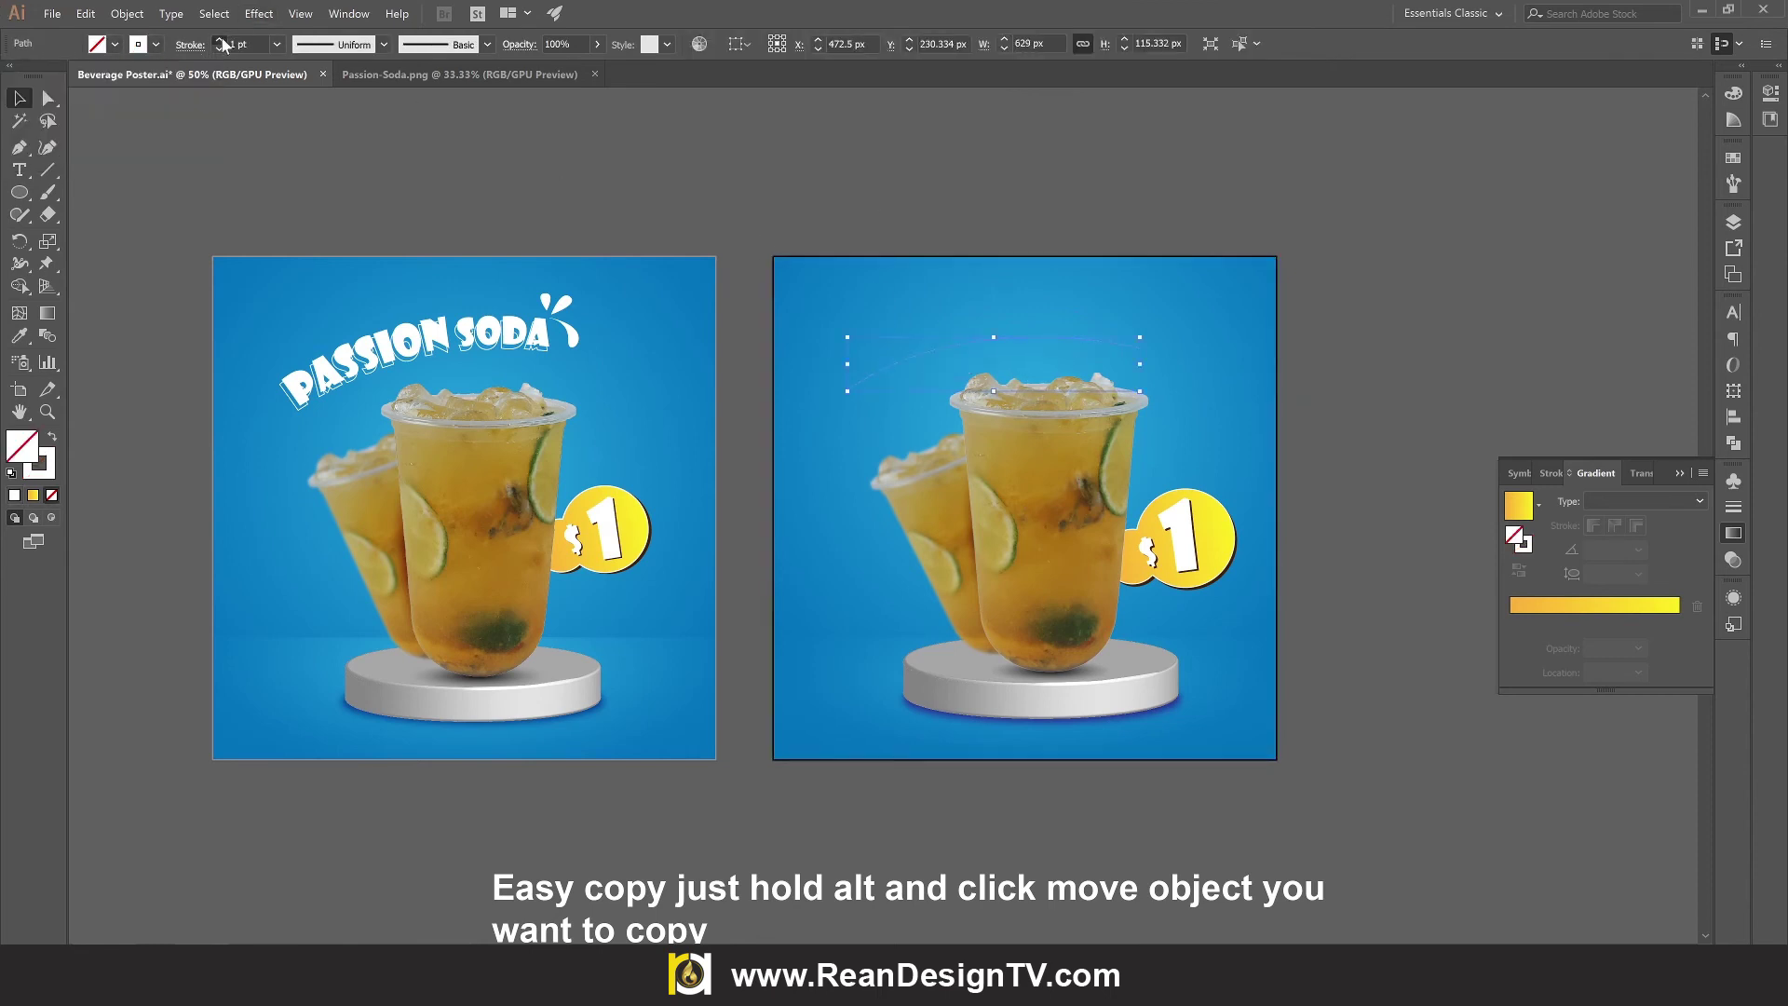
{"action": "left_click", "coordinate": [935, 236]}
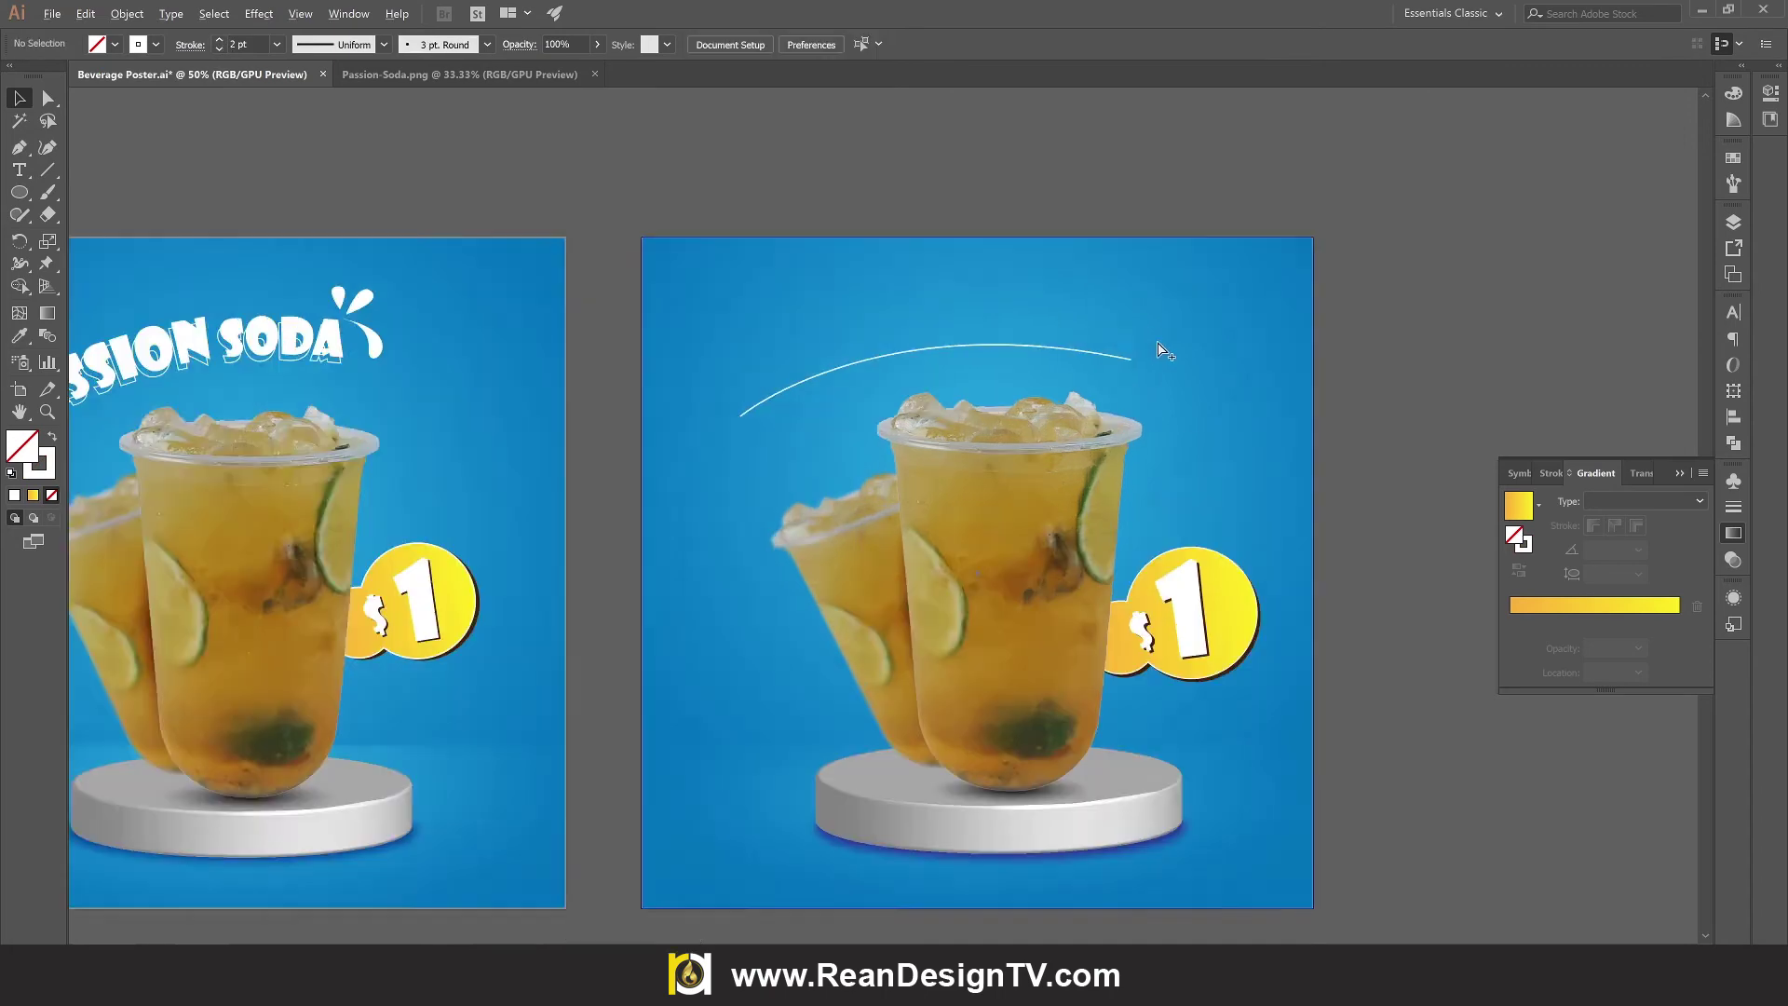
{"action": "scroll", "coordinate": [1122, 376], "scroll_direction": "up", "scroll_amount": 3}
{"action": "left_click", "coordinate": [665, 370]}
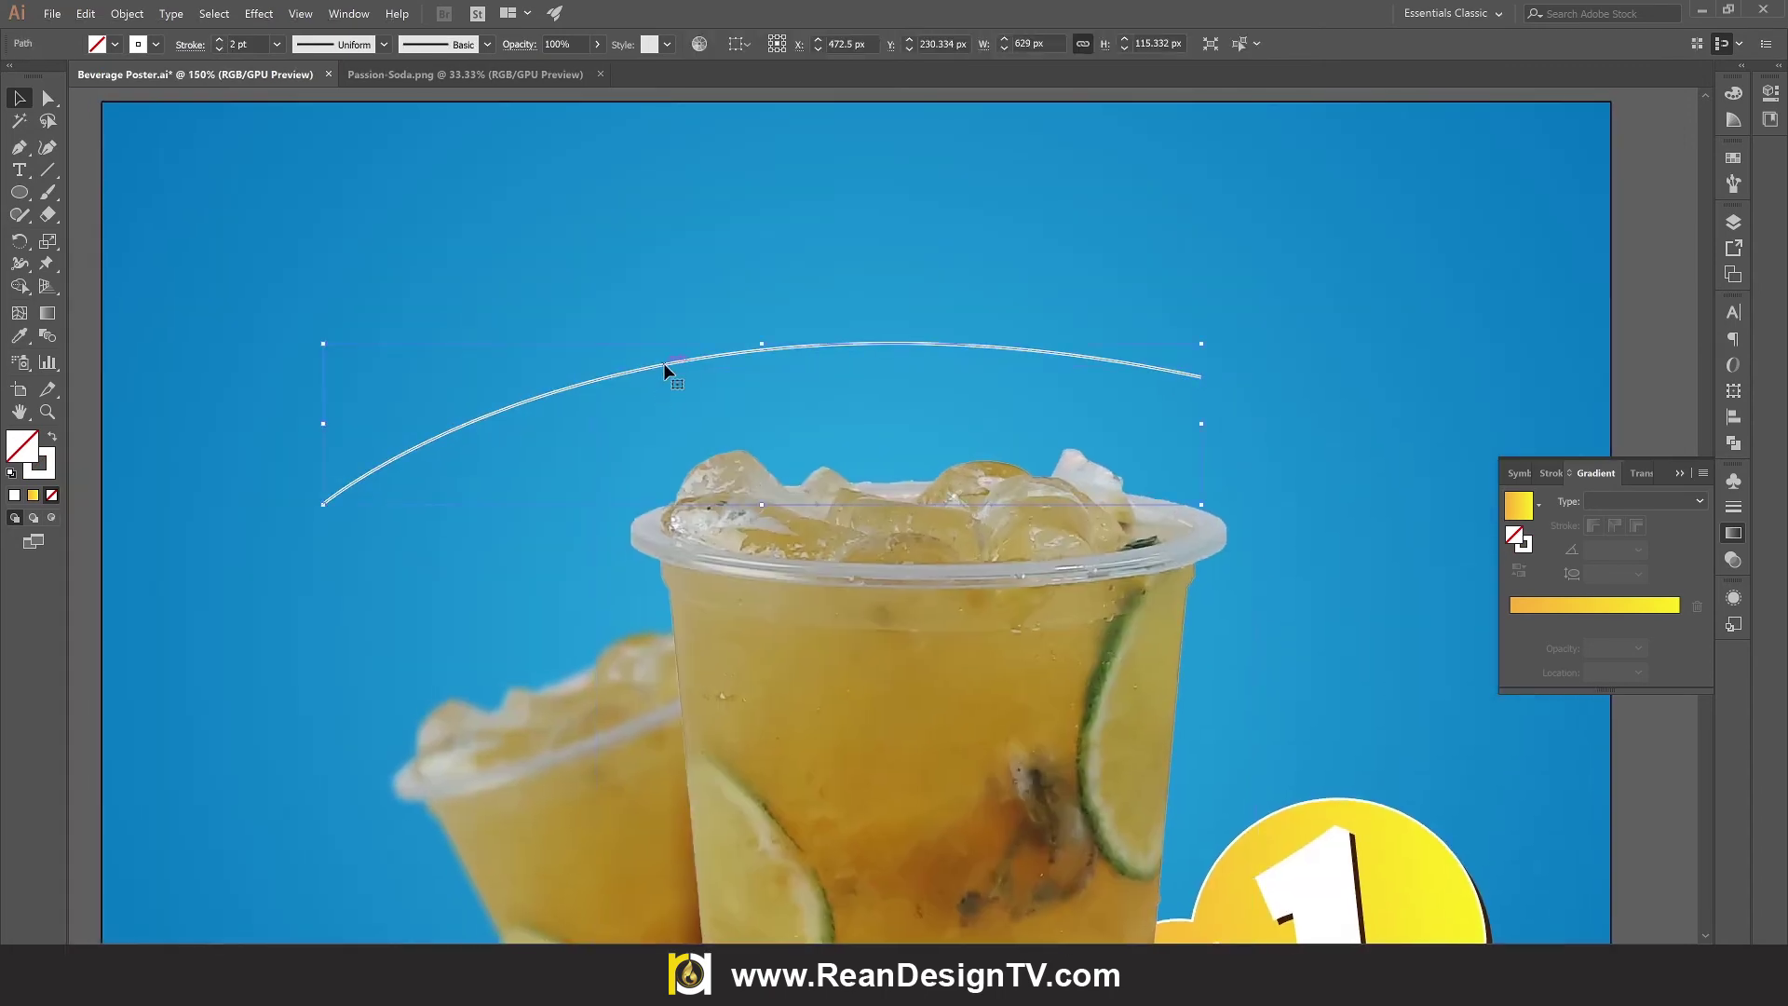
{"action": "left_click", "coordinate": [18, 169]}
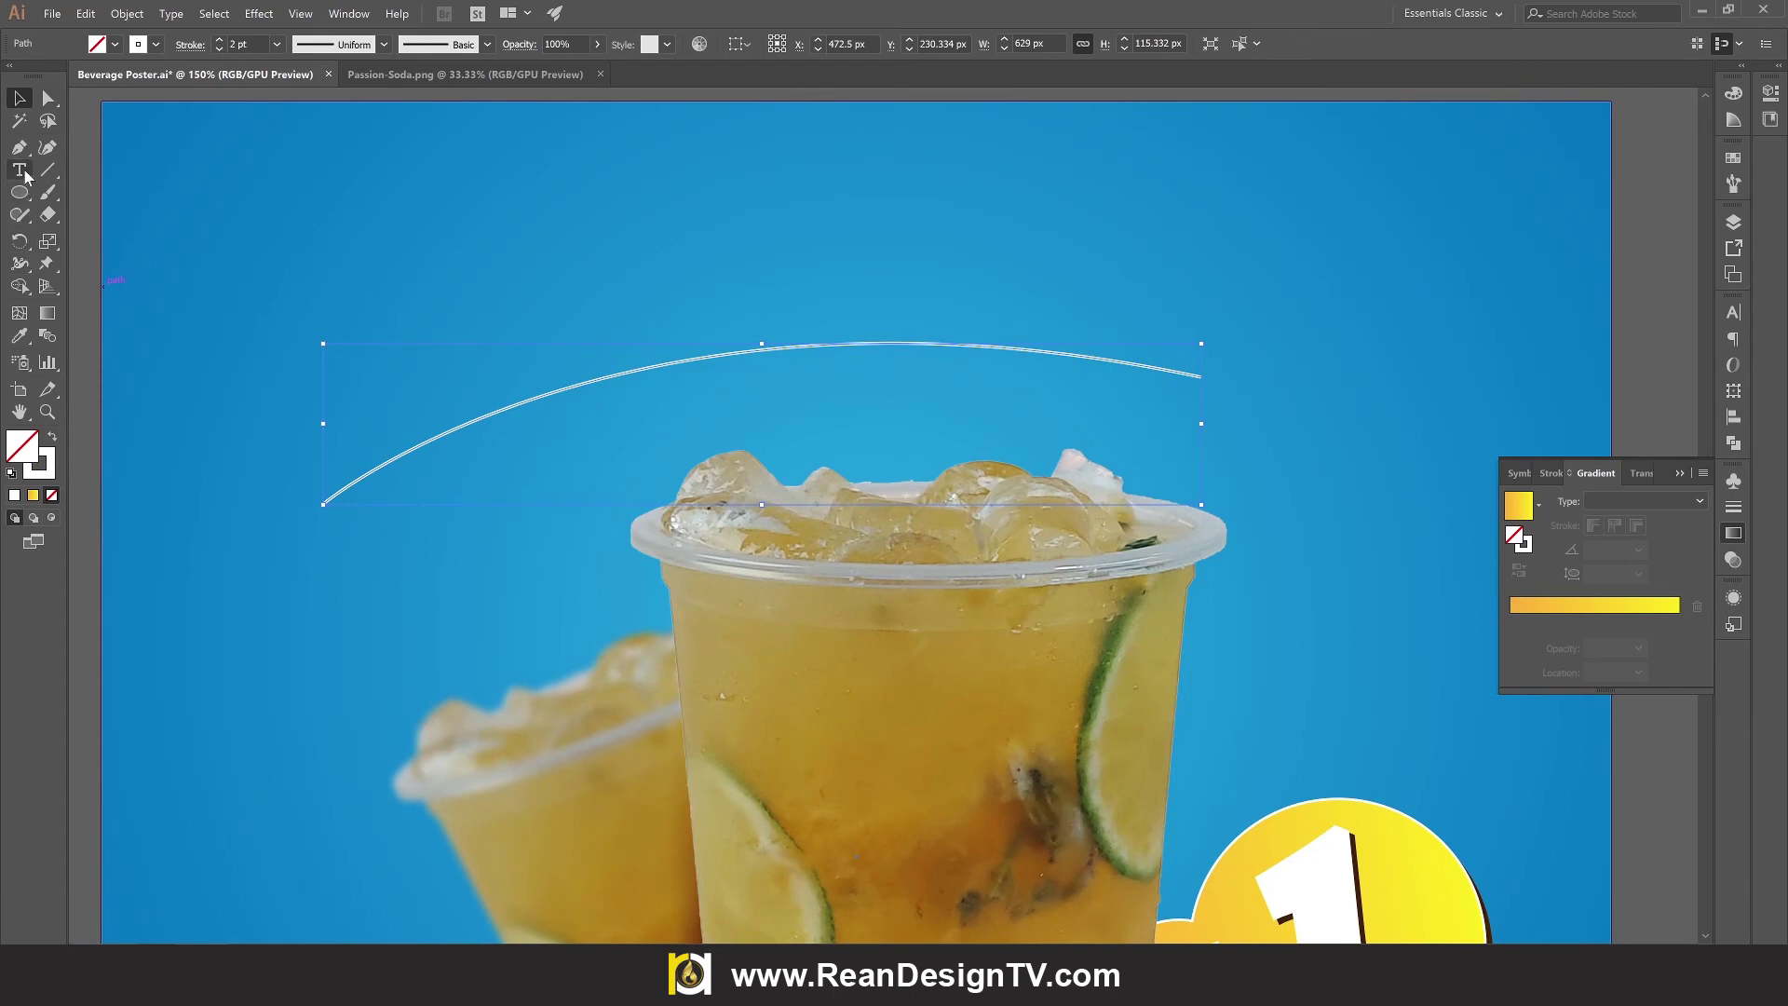
- Type 'PASSION SODA' along the arched path
{"action": "left_click", "coordinate": [340, 480]}
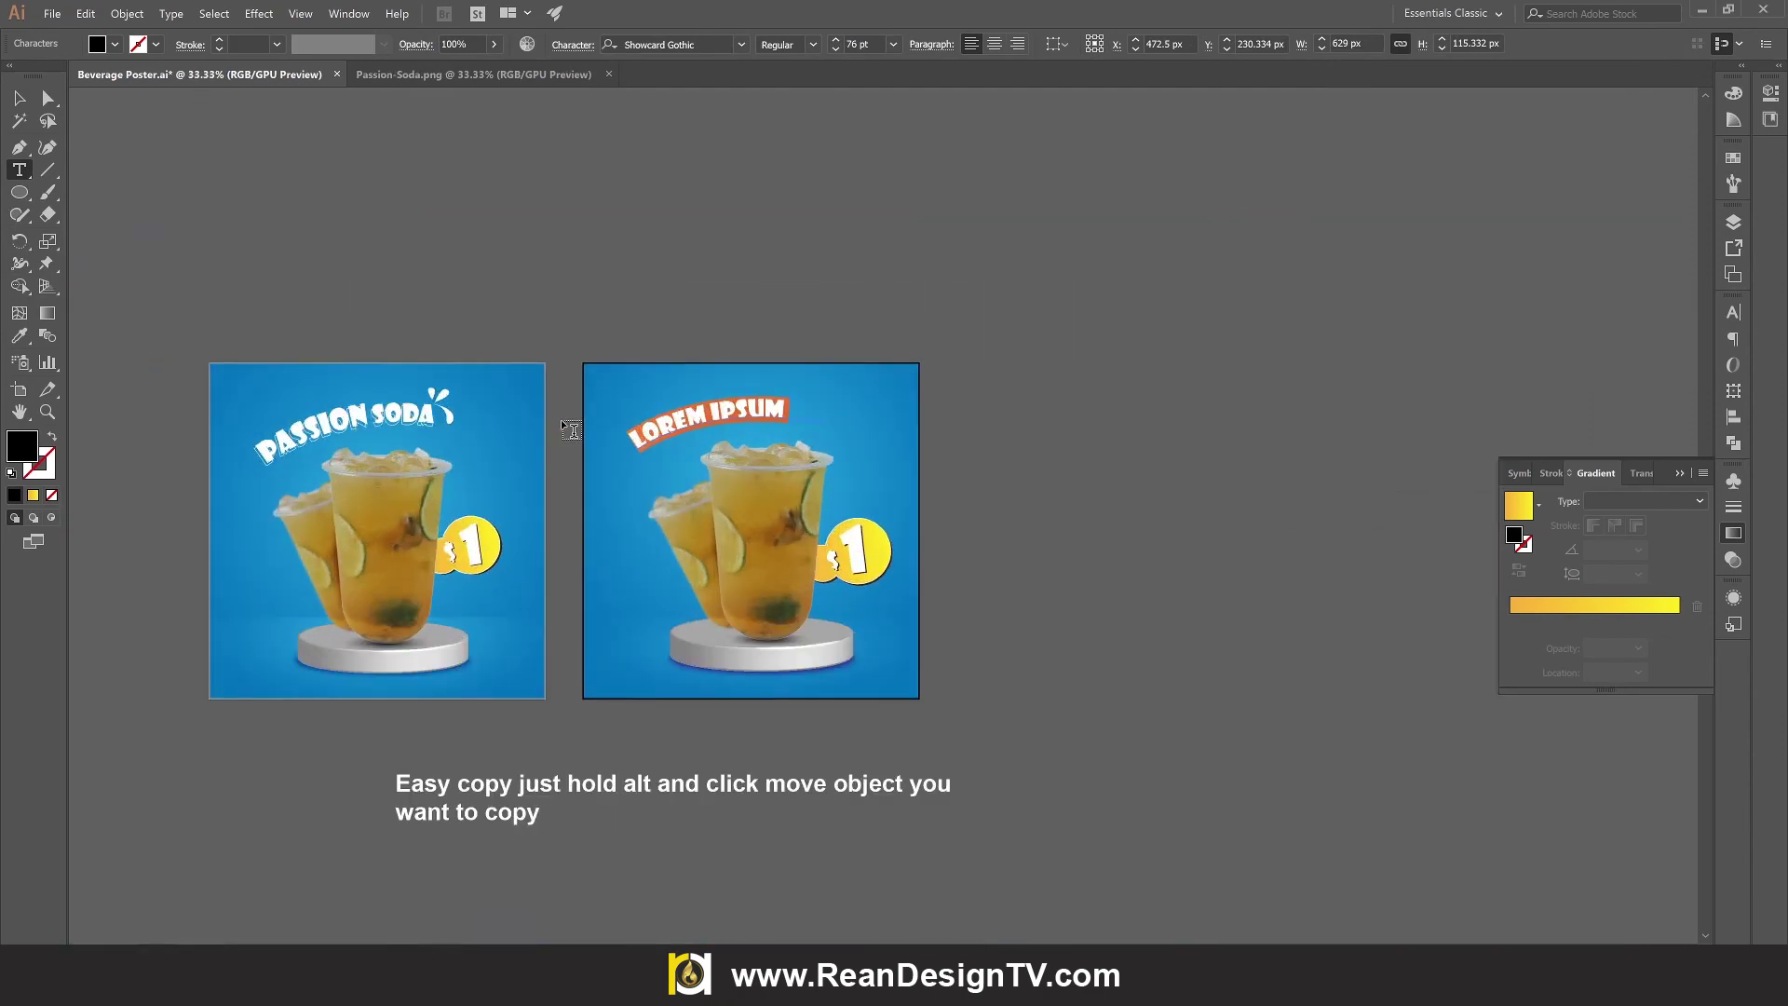
{"action": "key", "text": "ctrl+a"}
{"action": "type", "text": "PA"}
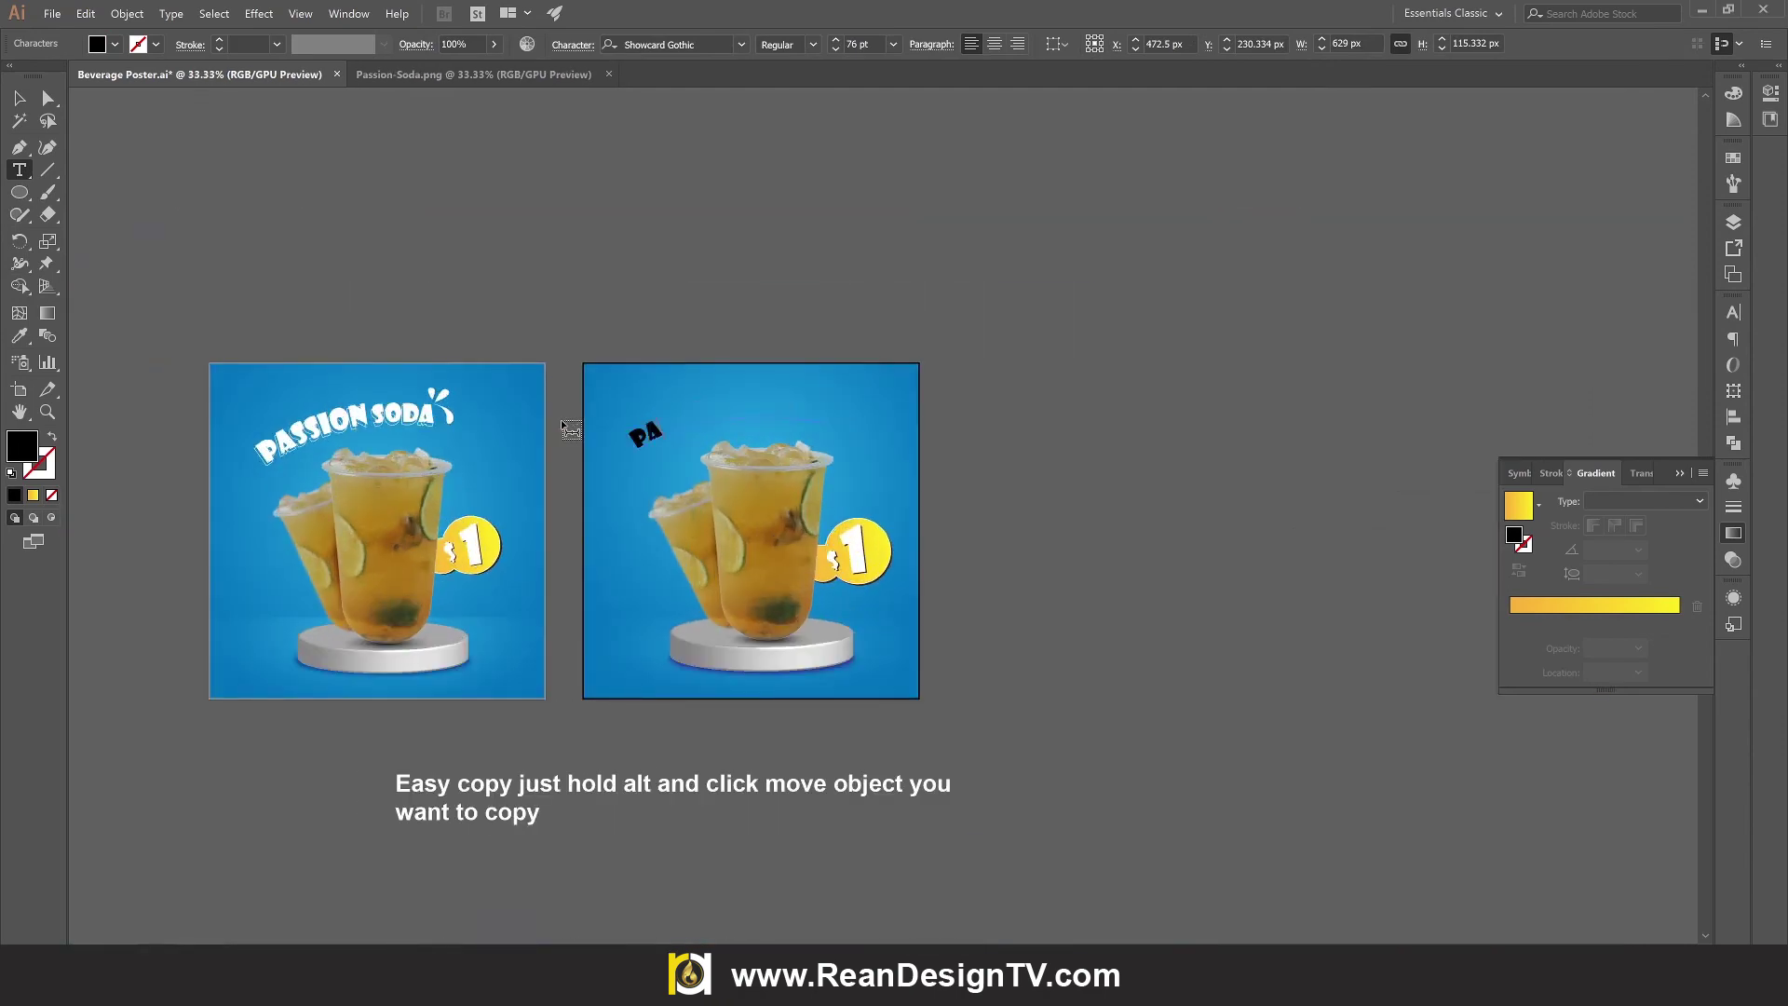
{"action": "type", "text": "SSION S"}
{"action": "type", "text": "ODA"}
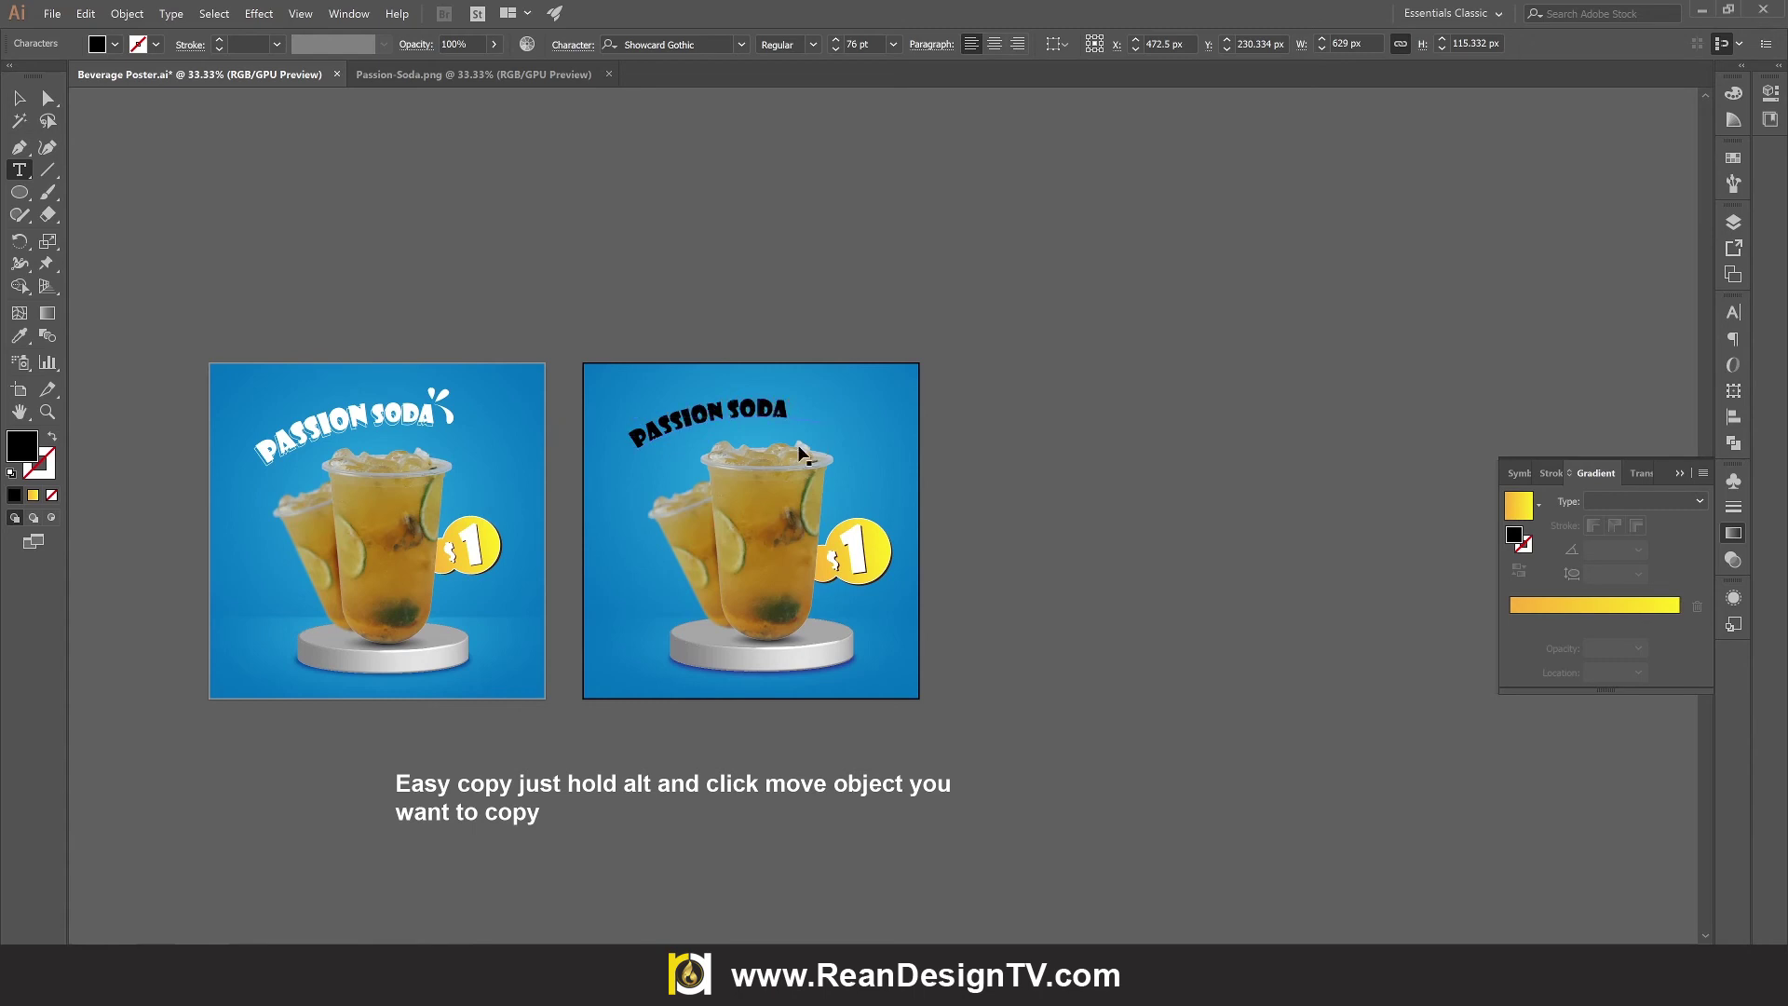
- Enlarge the word PASSION to 86 pt
{"action": "key", "text": "ctrl+equal"}
{"action": "key", "text": "ctrl+equal"}
{"action": "key", "text": "ctrl+equal"}
{"action": "key", "text": "ctrl+equal"}
{"action": "left_click_drag", "start_coordinate": [755, 402], "coordinate": [500, 160]}
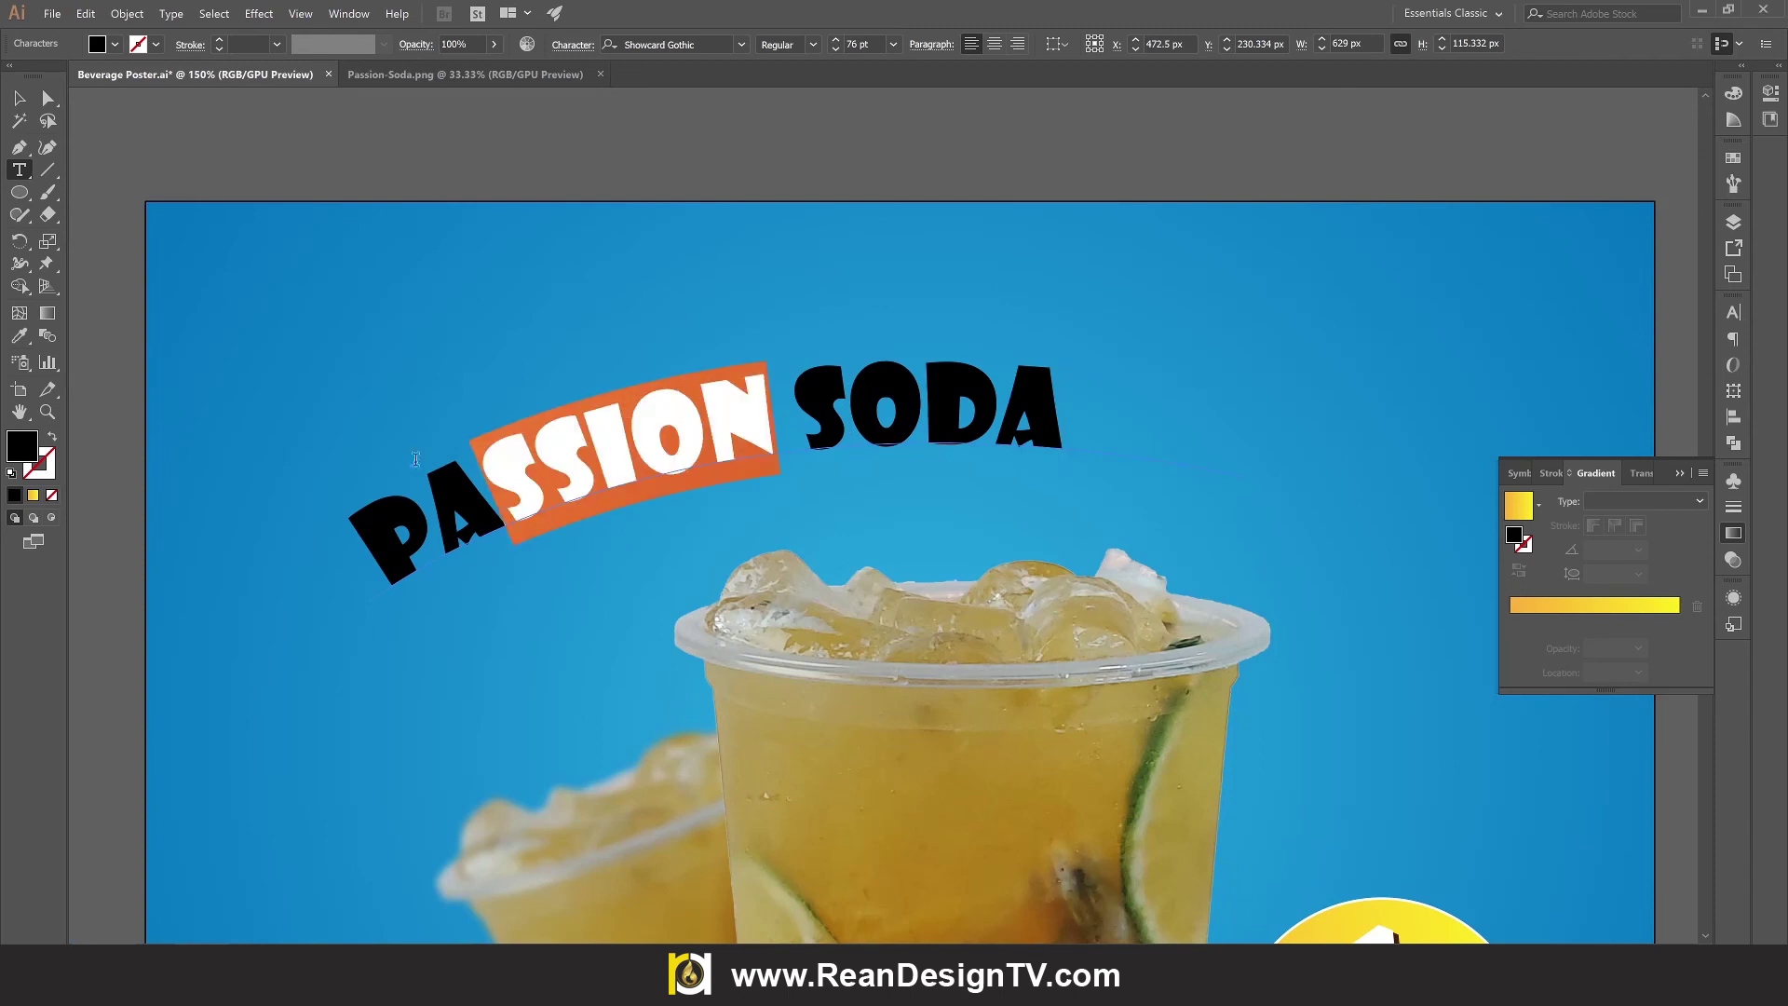
{"action": "left_click", "coordinate": [836, 39]}
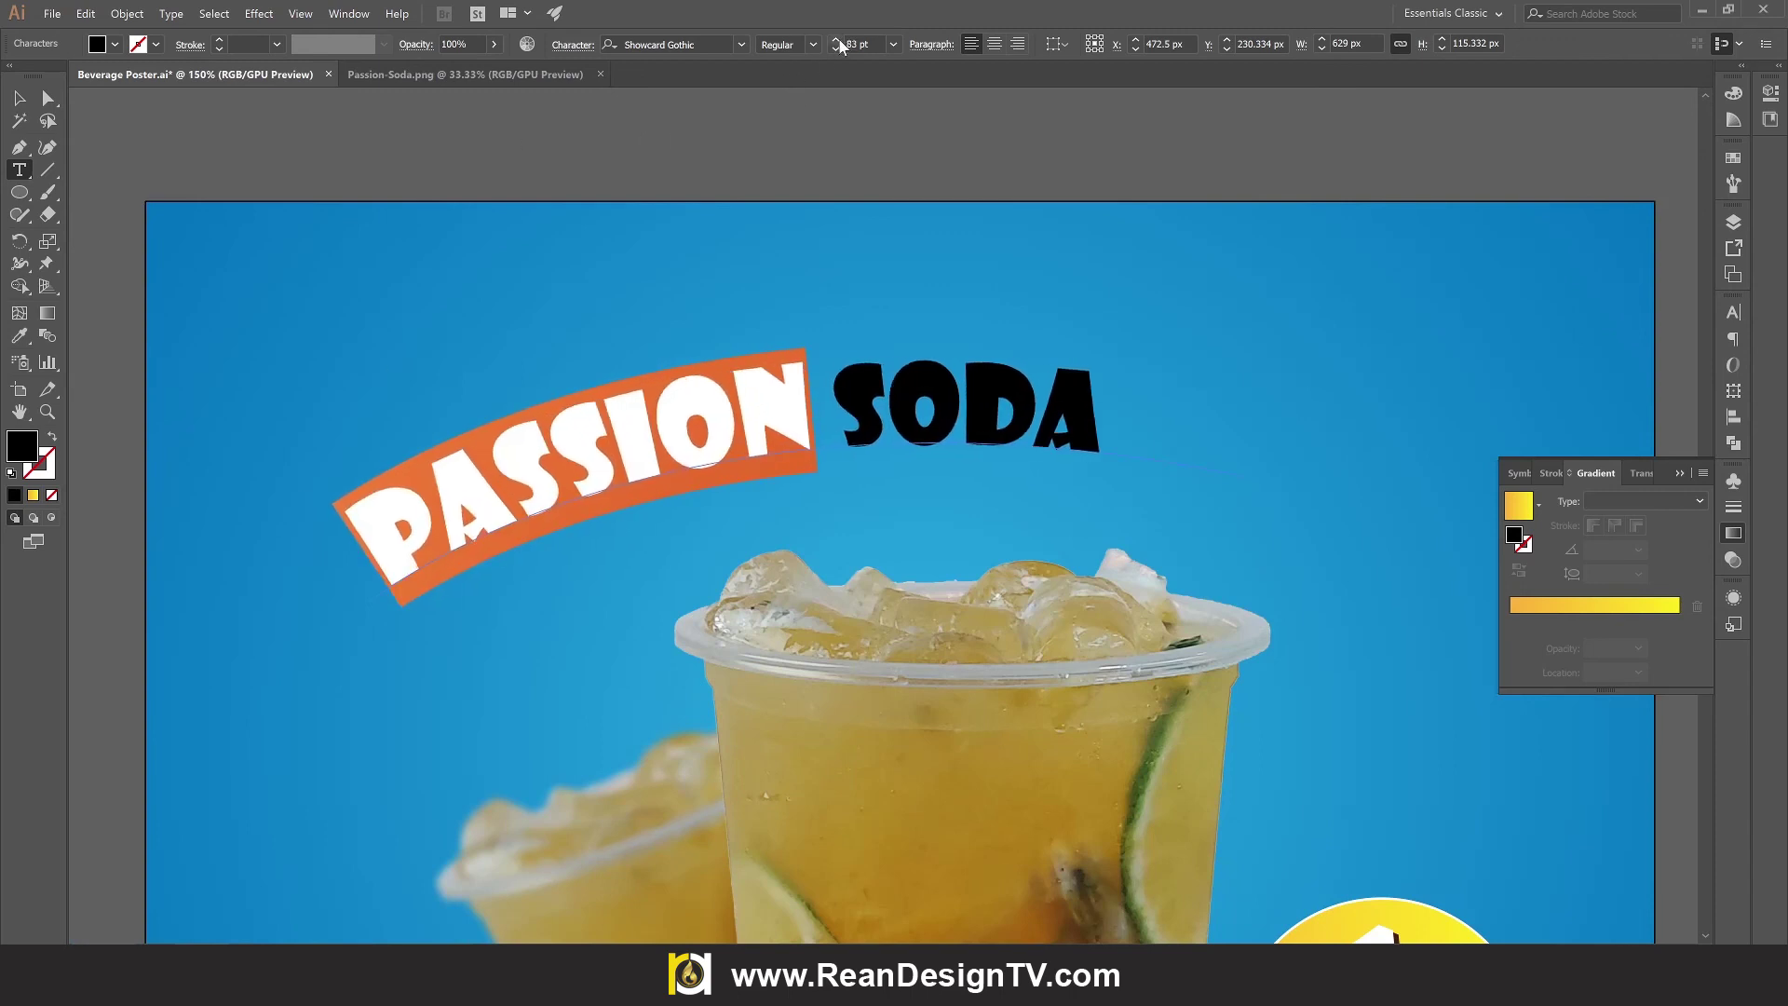
{"action": "left_click", "coordinate": [836, 39]}
{"action": "key", "text": "Escape"}
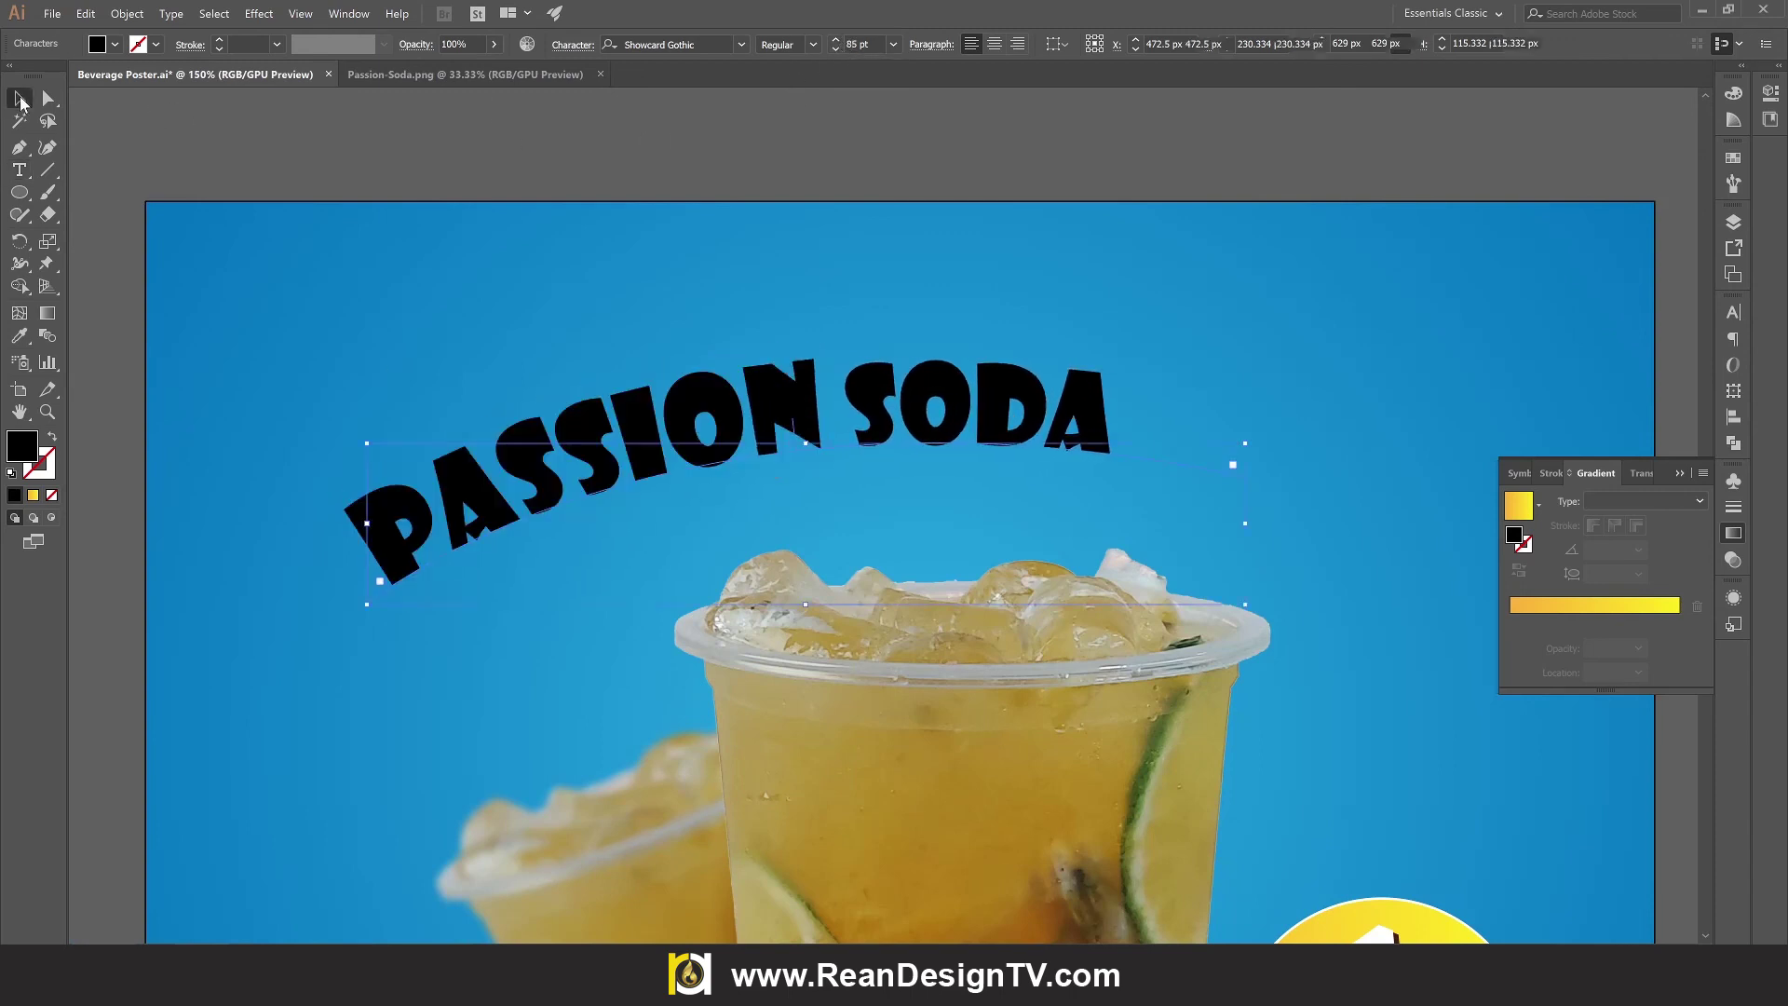
- Set the whole PASSION SODA title's fill to white
{"action": "left_click", "coordinate": [769, 410]}
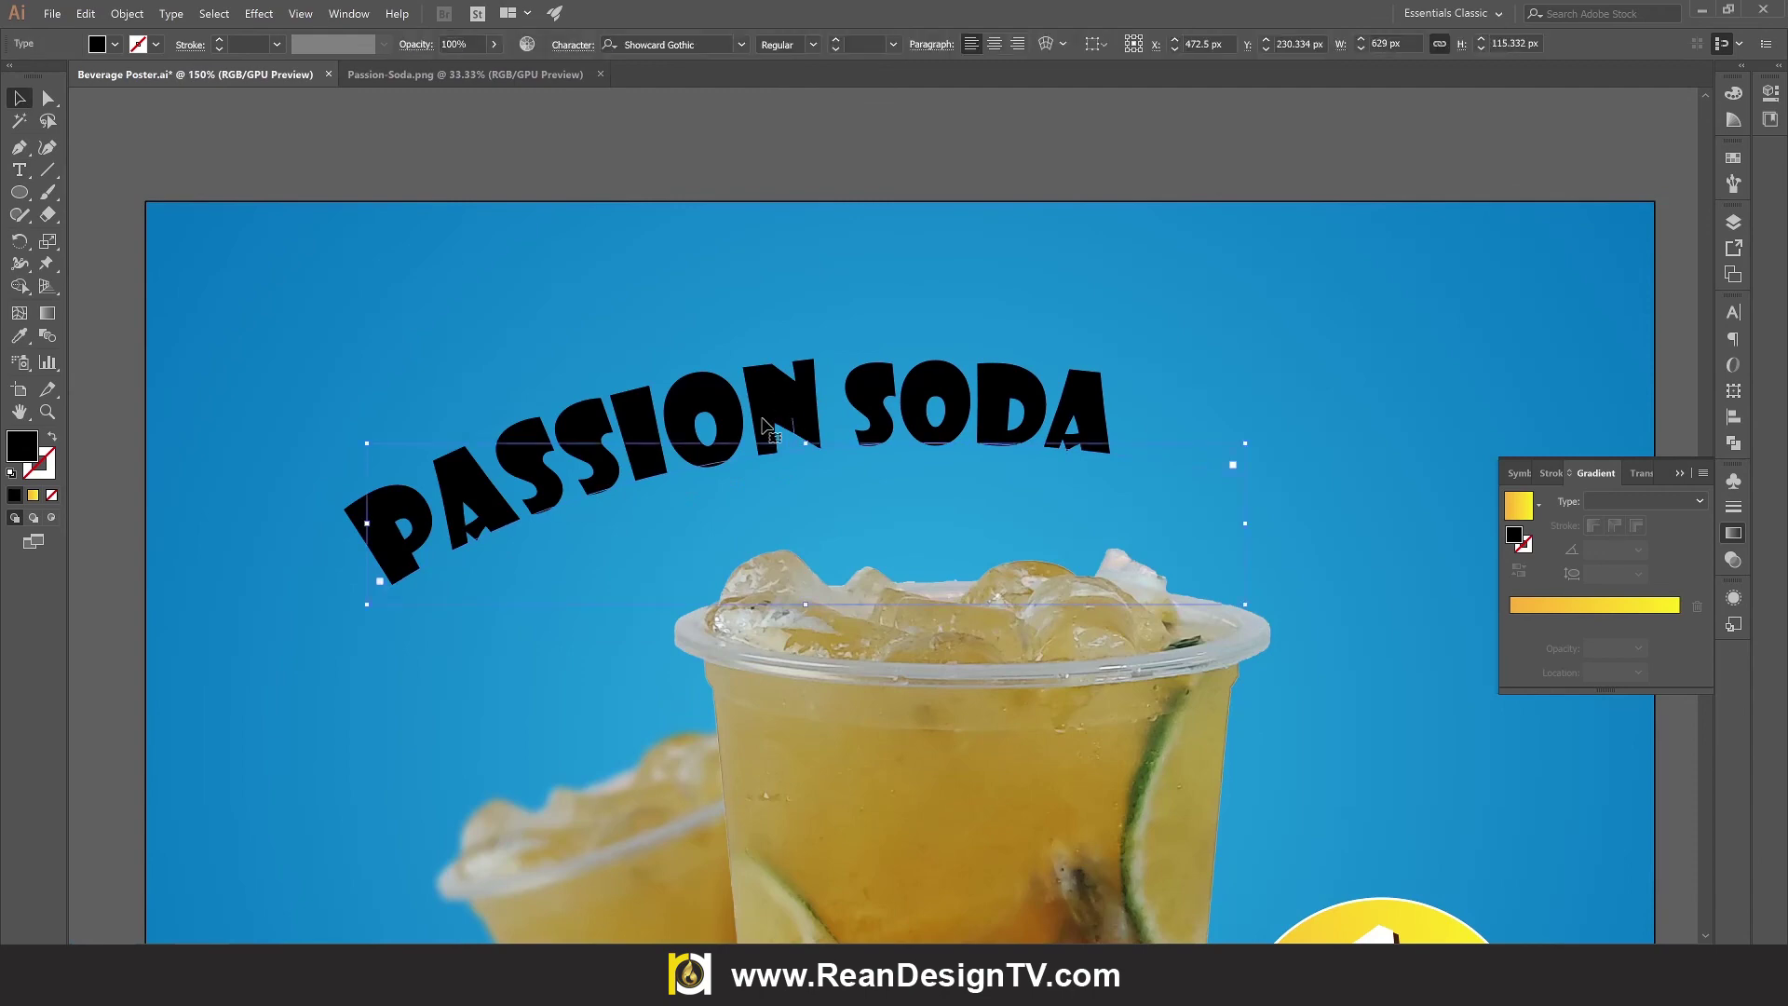
{"action": "left_click", "coordinate": [114, 44]}
{"action": "left_click", "coordinate": [39, 76]}
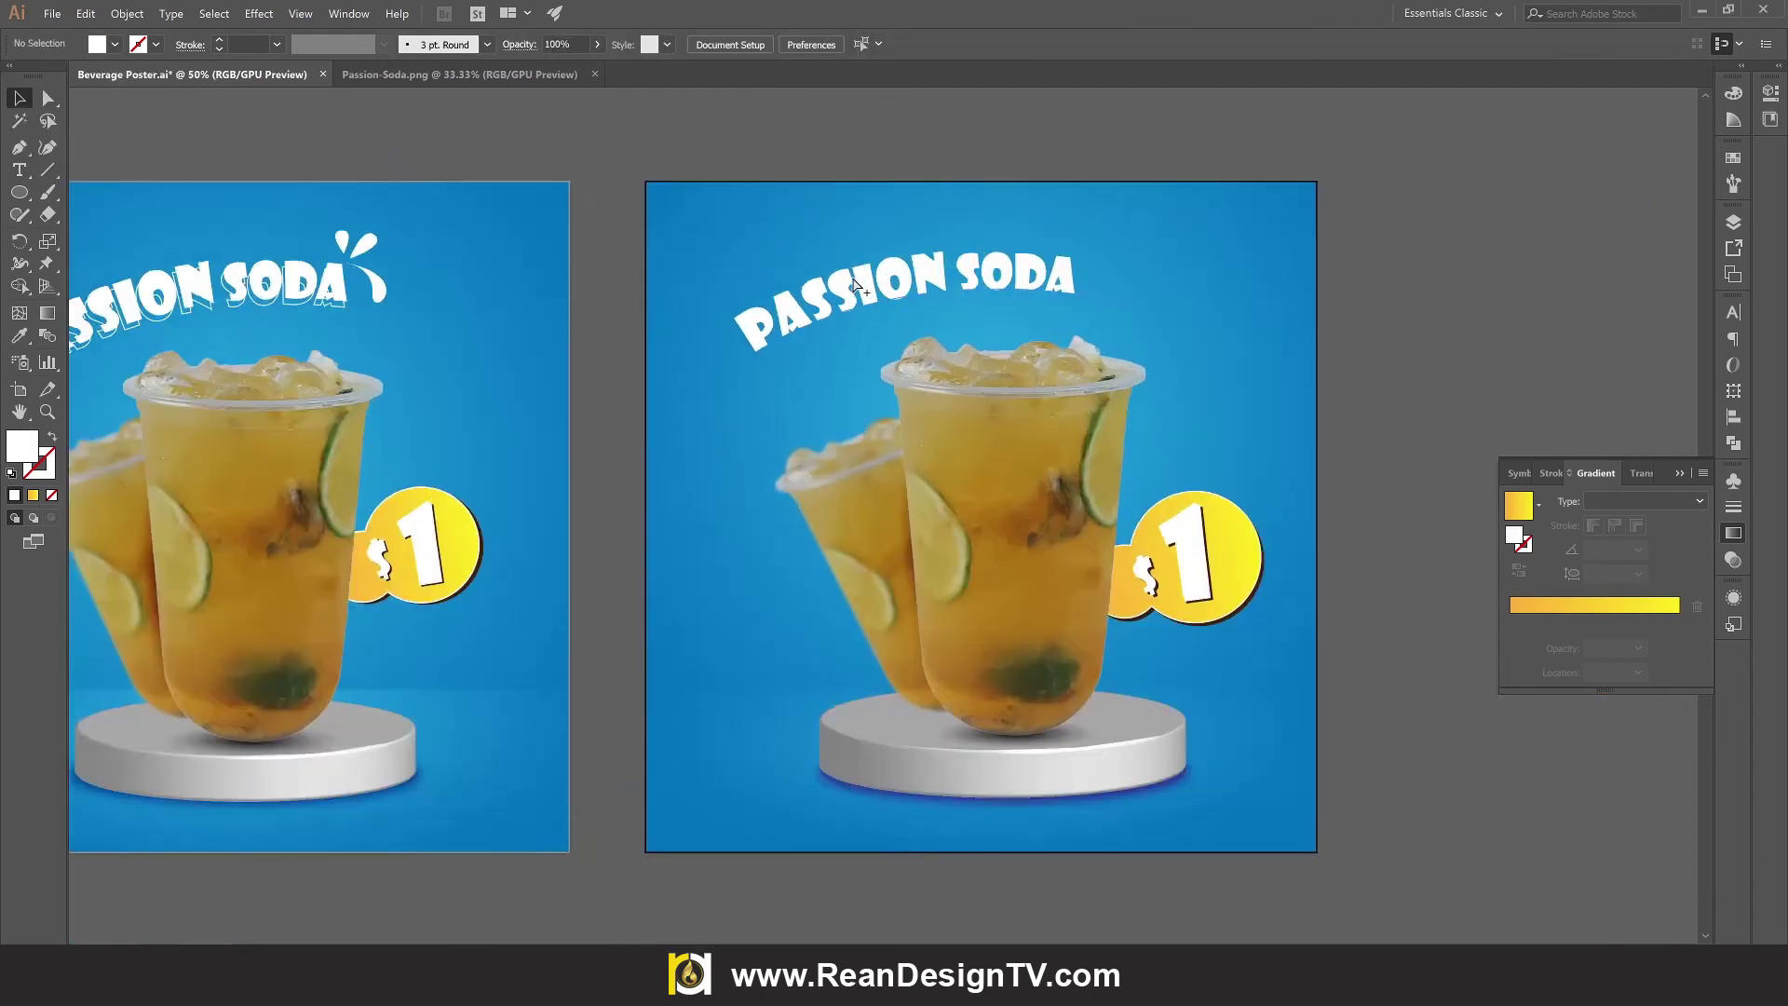
- Duplicate the title slightly lower, with no fill and a white 1 pt stroke
{"action": "scroll", "coordinate": [916, 273], "scroll_direction": "up", "scroll_amount": 3}
{"action": "left_click_drag", "start_coordinate": [916, 273], "coordinate": [903, 290]}
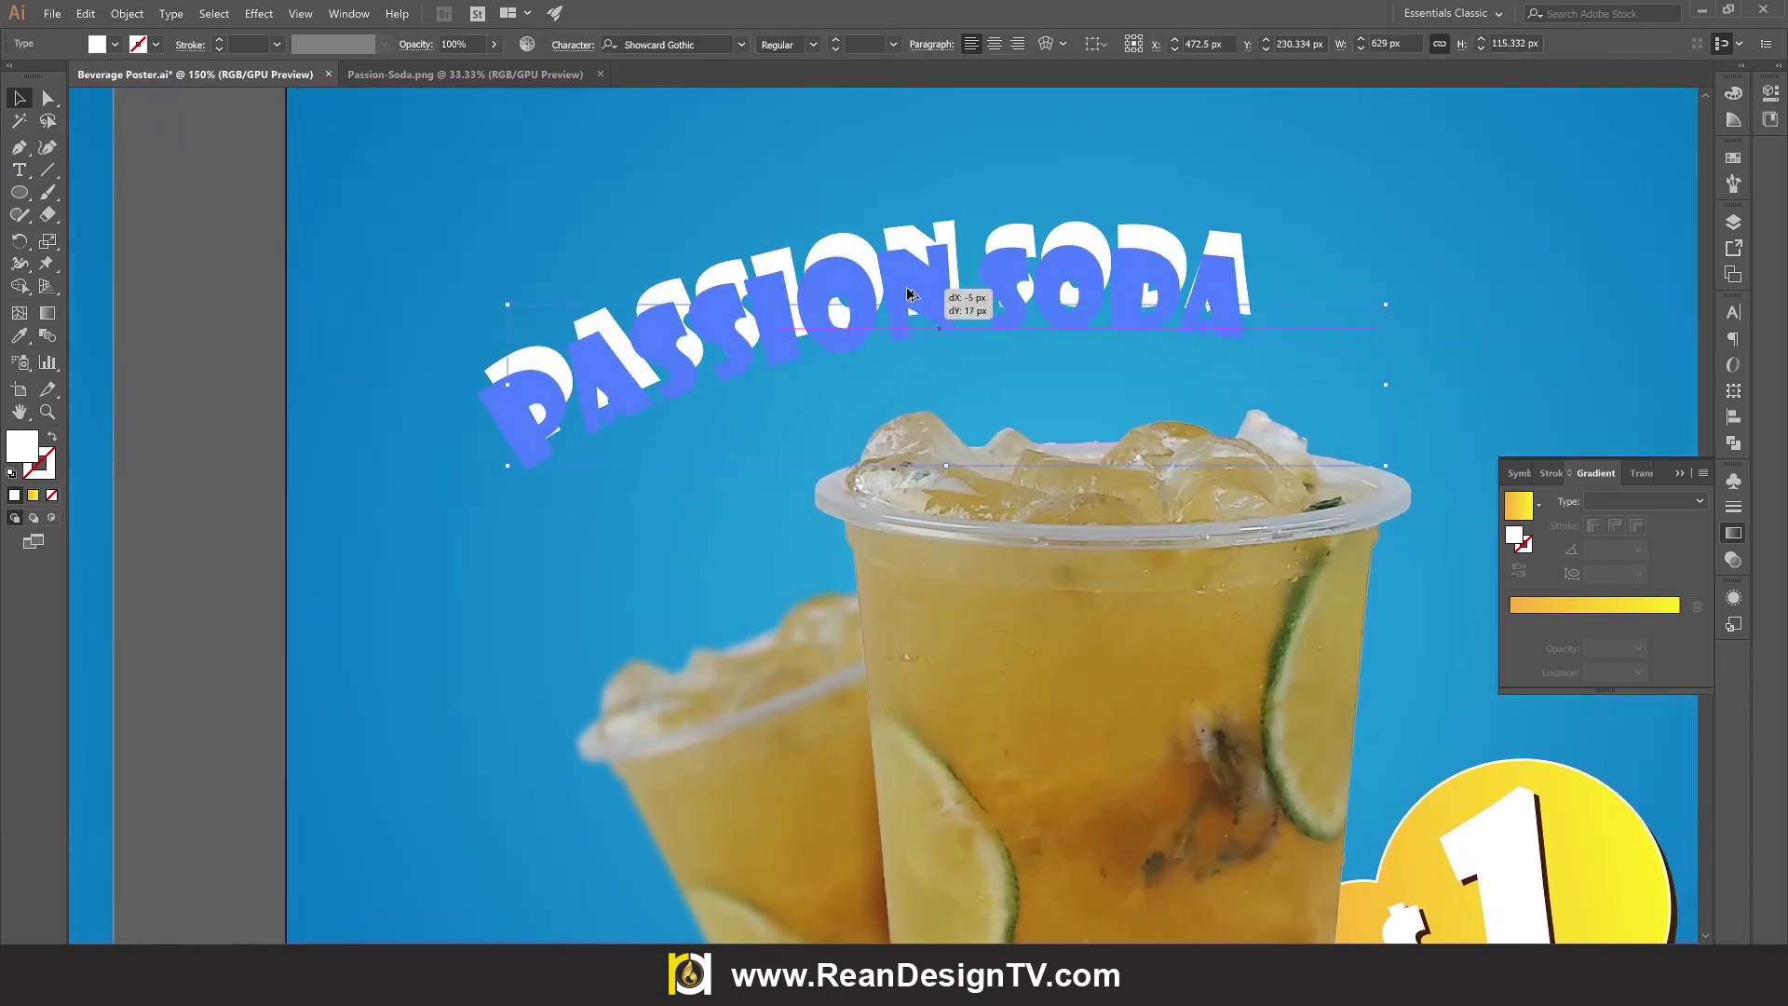
{"action": "left_click", "coordinate": [114, 44]}
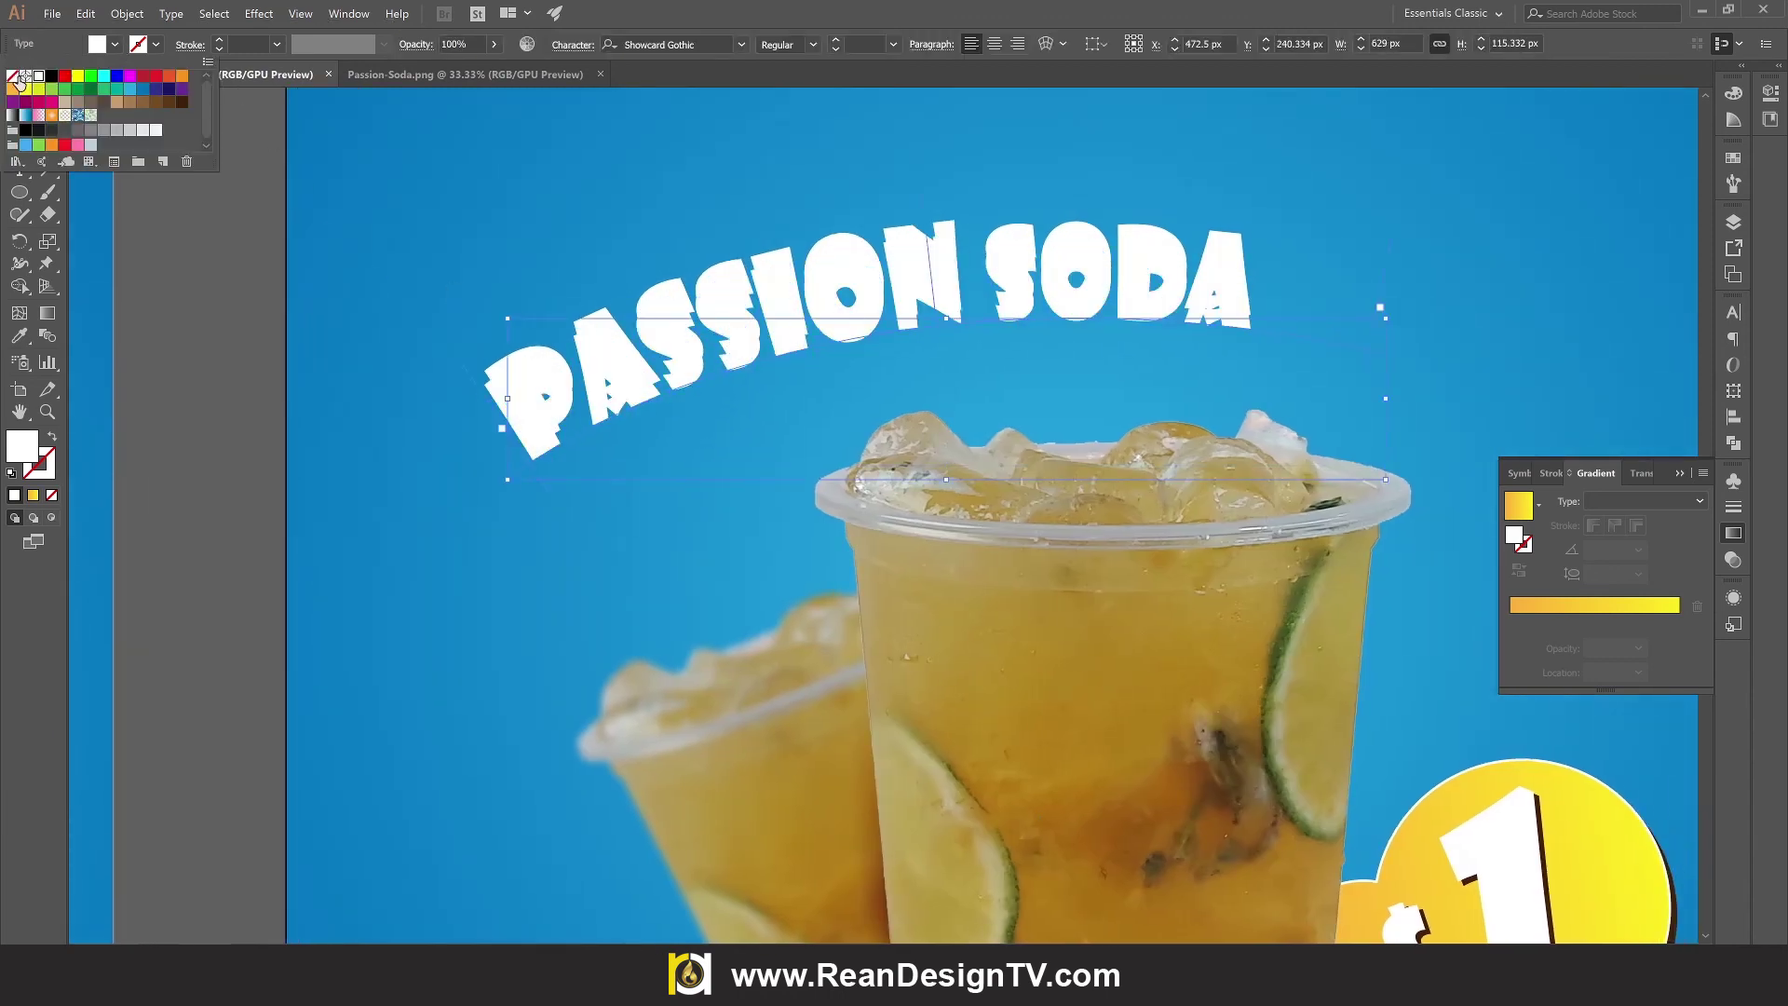
{"action": "left_click", "coordinate": [18, 82]}
{"action": "left_click", "coordinate": [155, 44]}
{"action": "left_click", "coordinate": [39, 74]}
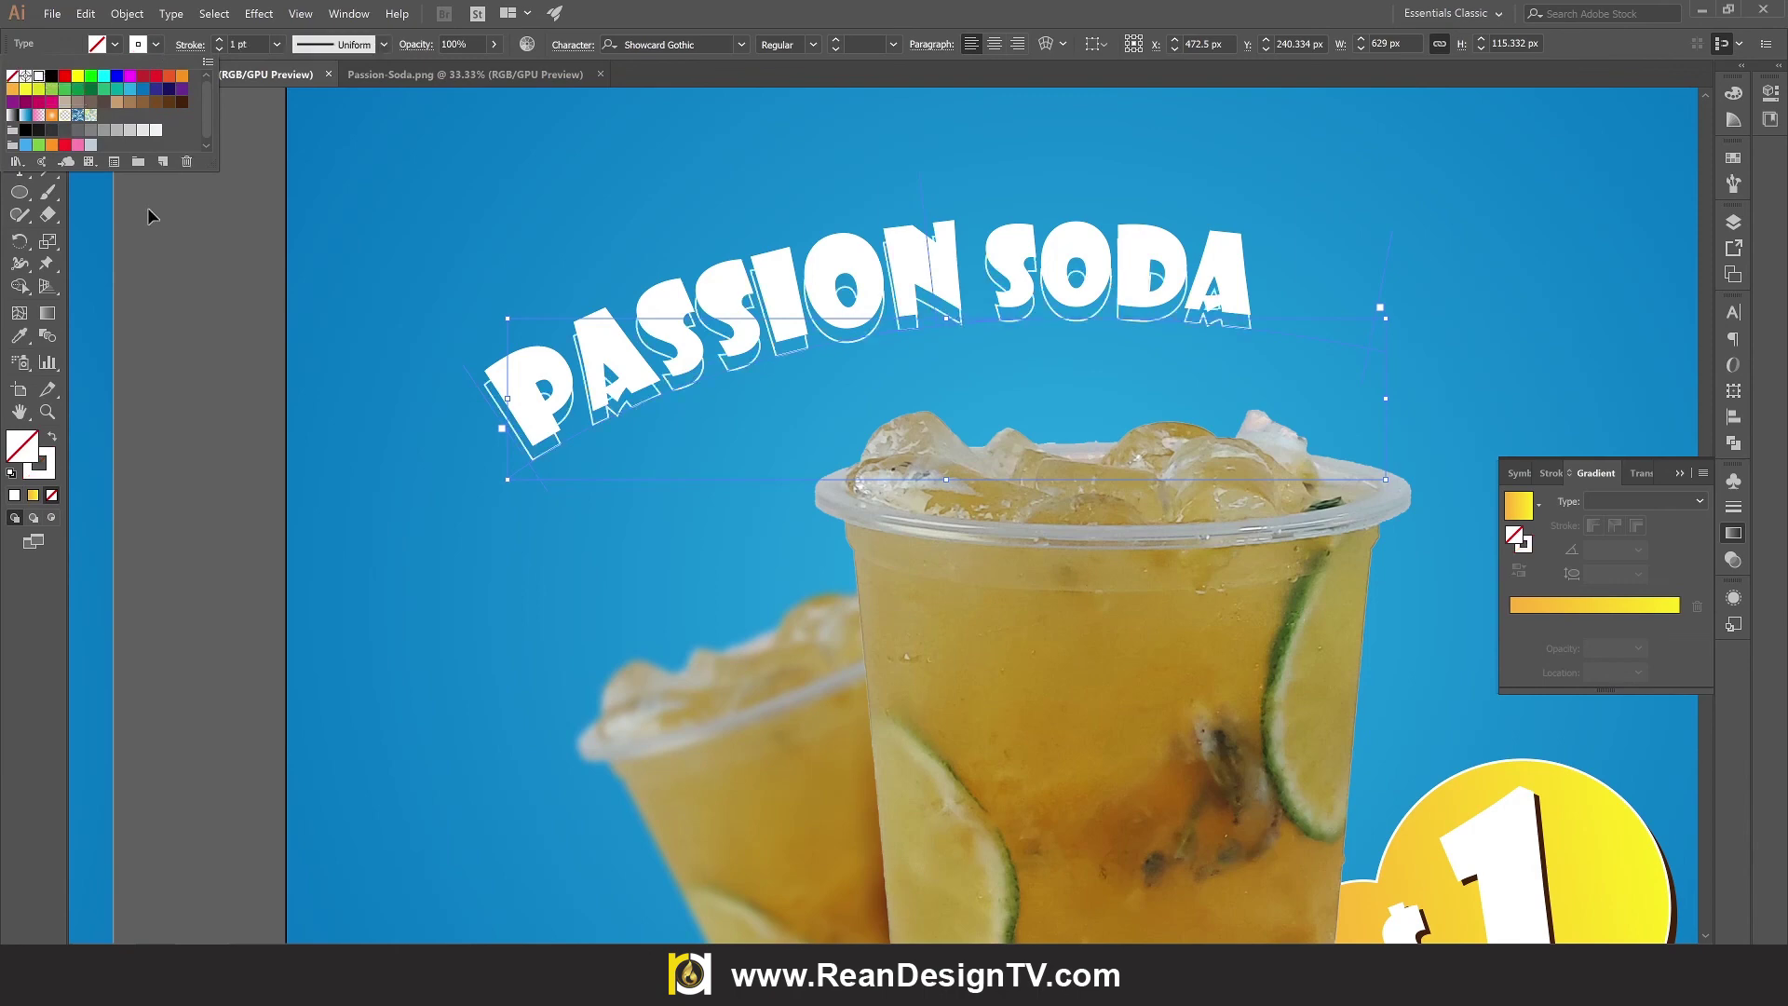
{"action": "key", "text": "Escape"}
- Nudge the outlined copy up three steps and zoom out to show both posters
{"action": "scroll", "coordinate": [602, 373], "scroll_direction": "up", "scroll_amount": 2}
{"action": "key", "text": "Up"}
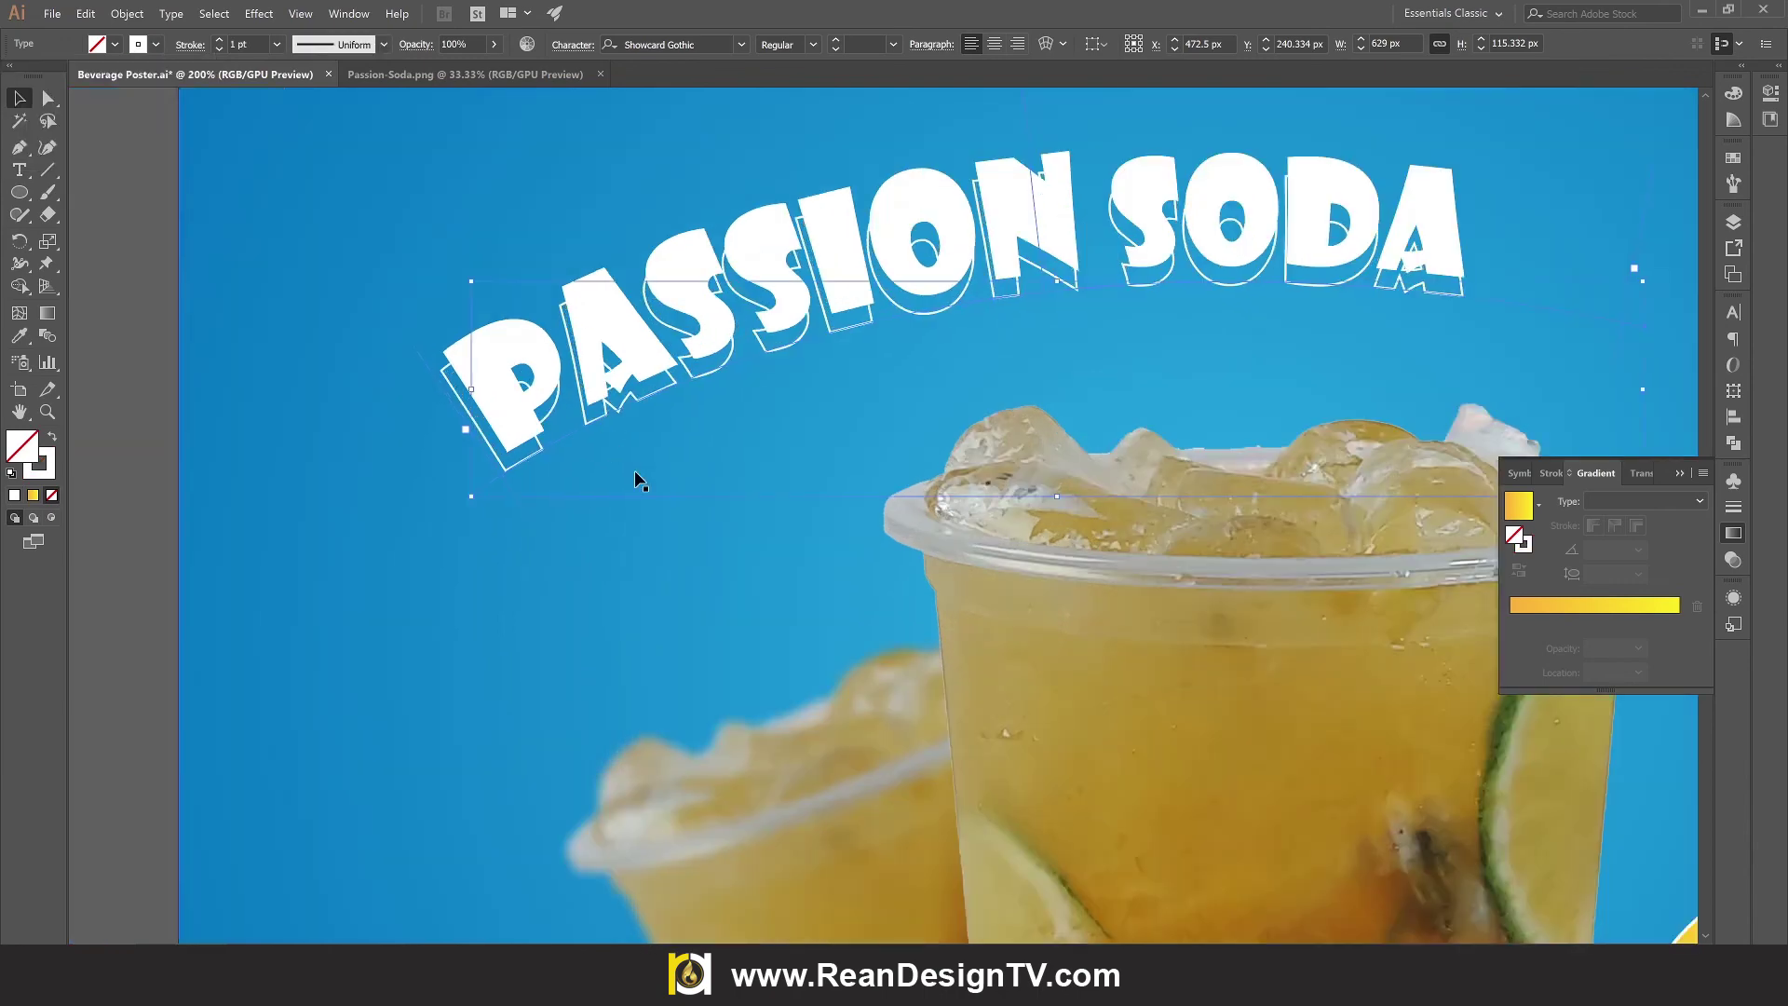
{"action": "key", "text": "Up"}
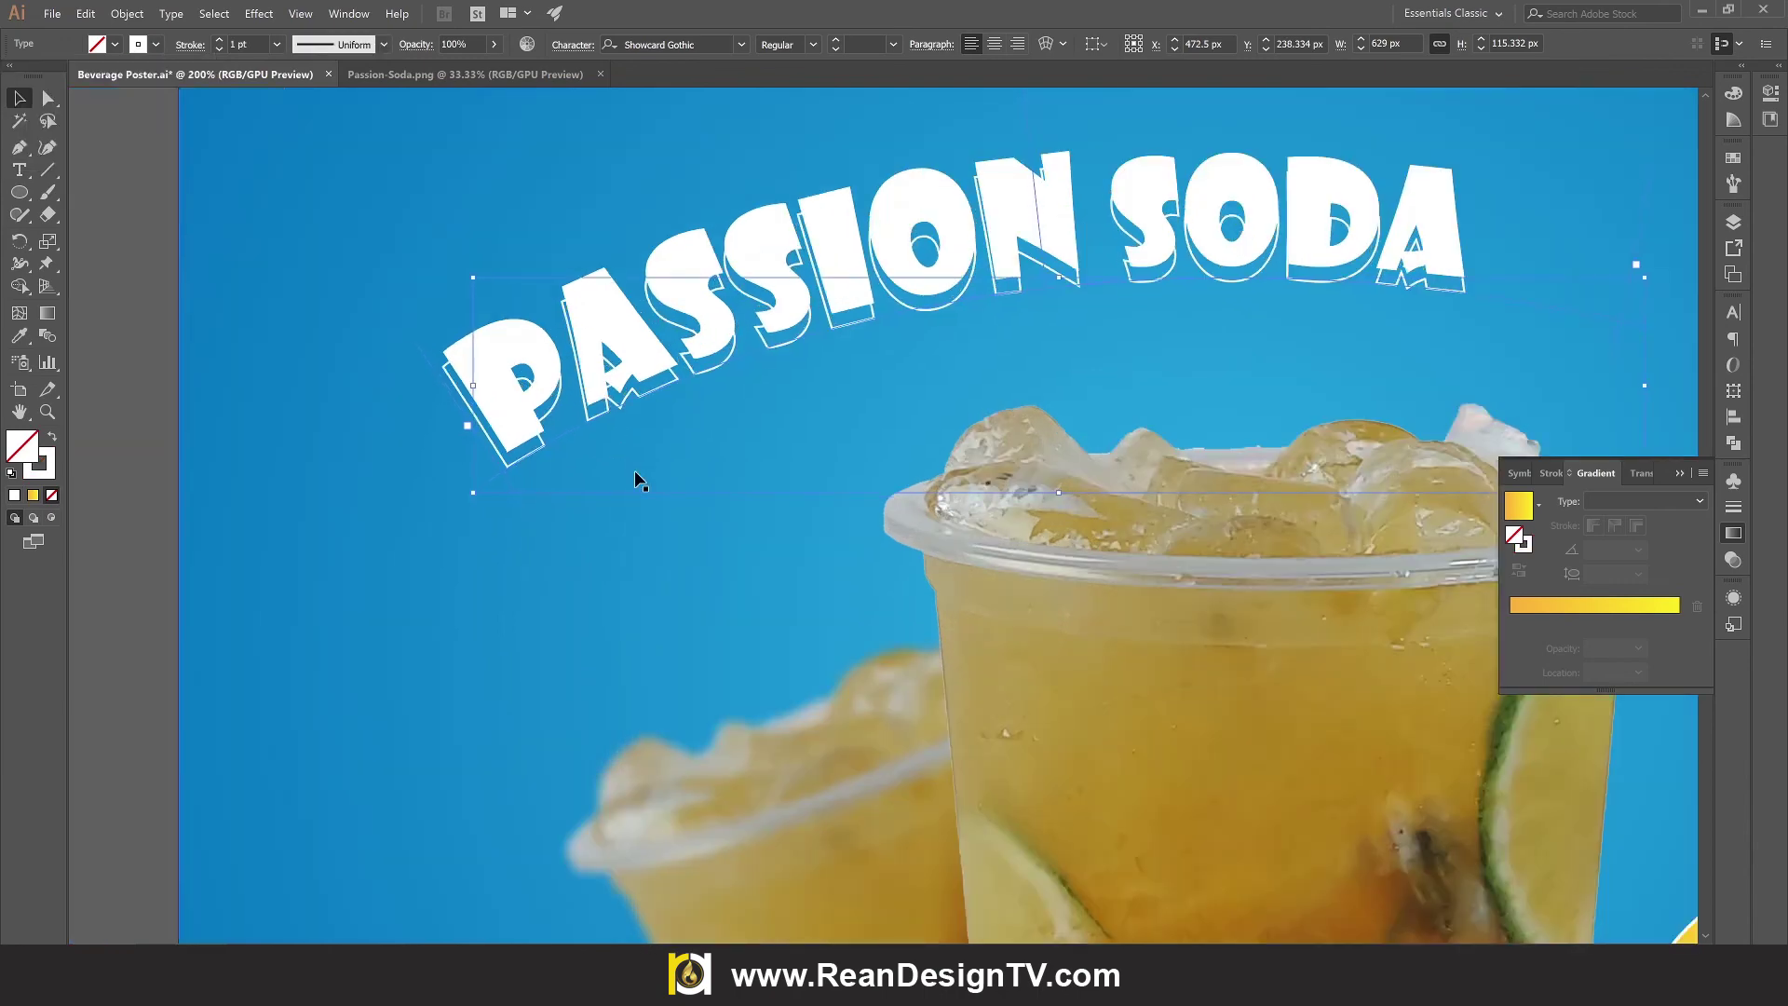
{"action": "key", "text": "Up"}
{"action": "key", "text": "ctrl+minus"}
{"action": "key", "text": "ctrl+minus"}
{"action": "key", "text": "ctrl+minus"}
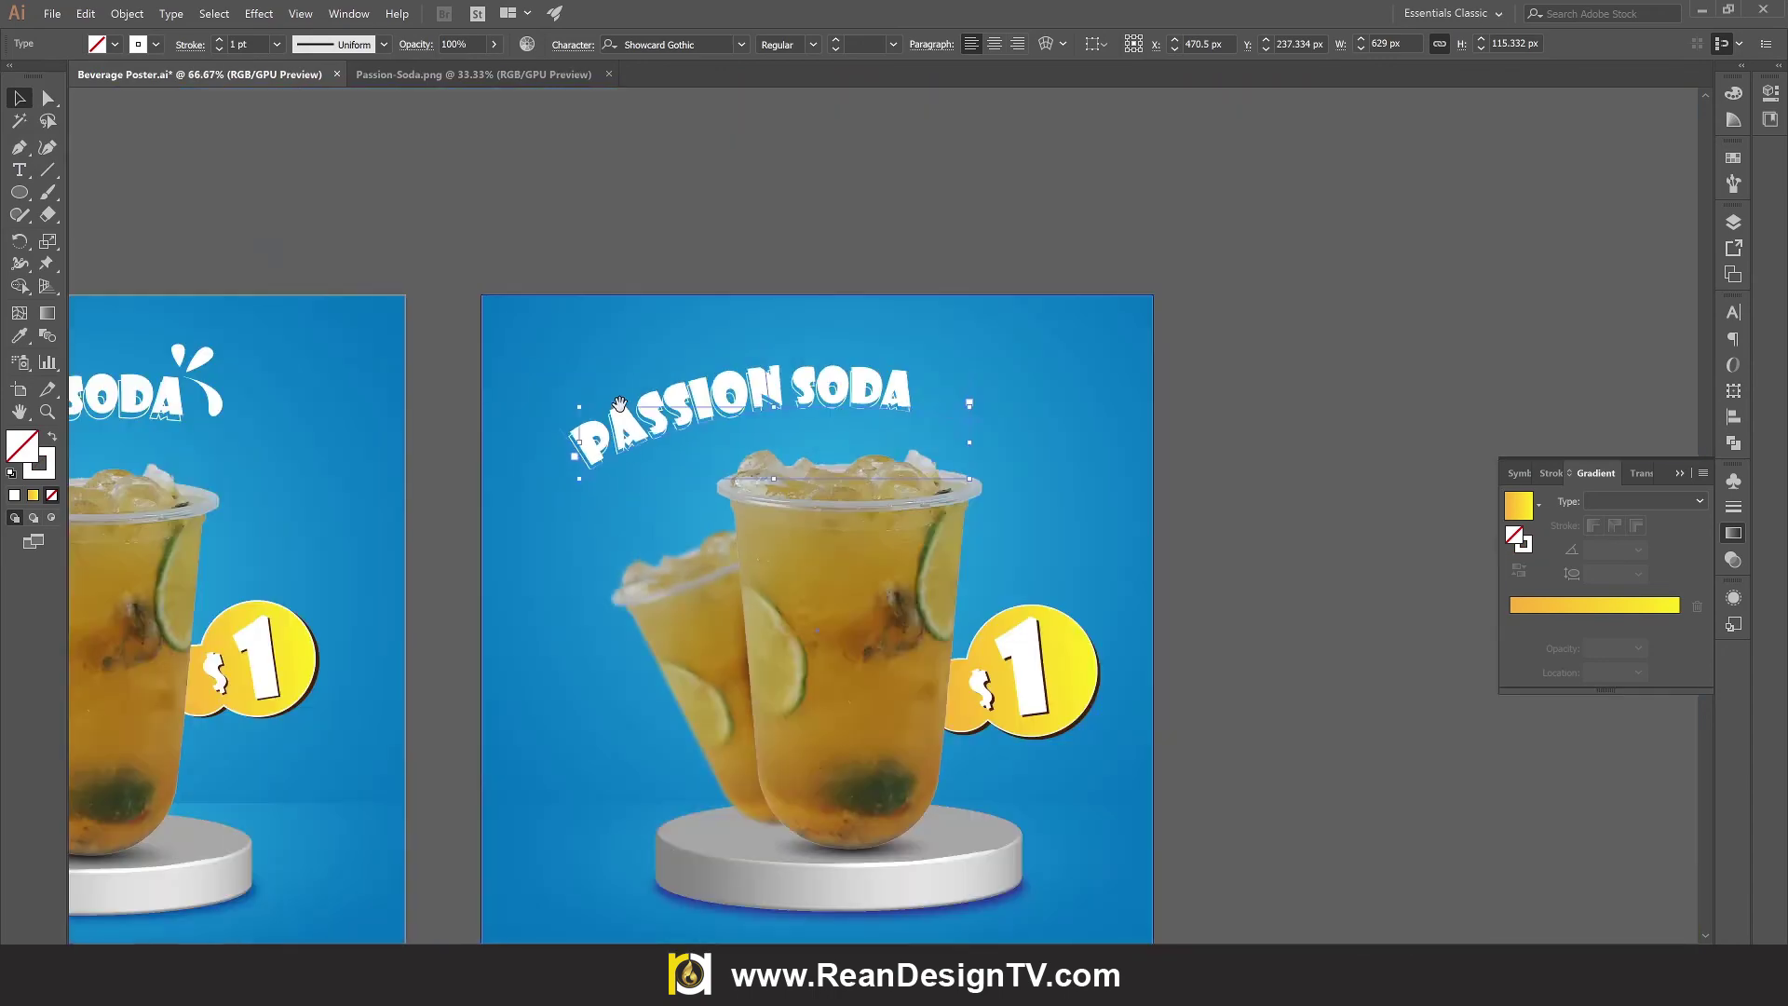
{"action": "left_click", "coordinate": [797, 173]}
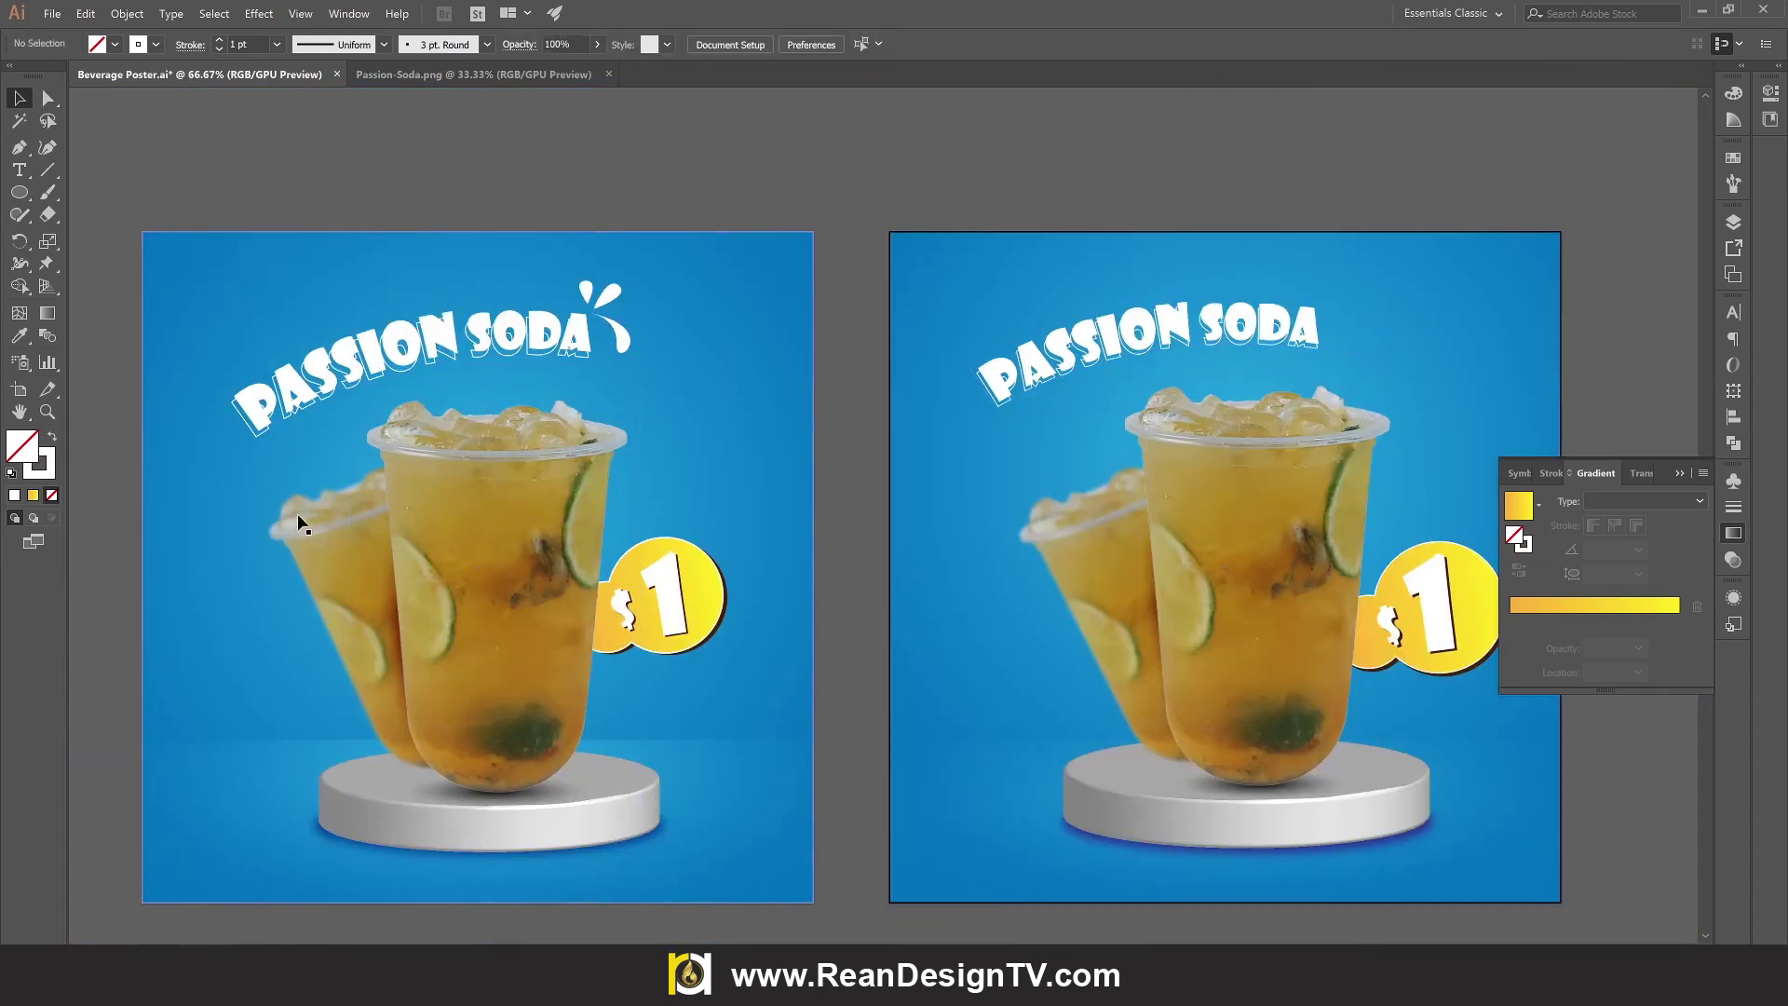
{"action": "mouse_move", "coordinate": [1633, 324]}
{"action": "left_mouse_down"}
{"action": "mouse_move", "coordinate": [1501, 262]}
{"action": "mouse_move", "coordinate": [1488, 275]}
{"action": "left_mouse_up"}
- Set up the Pen tool with a white fill and no stroke
{"action": "left_click", "coordinate": [21, 148]}
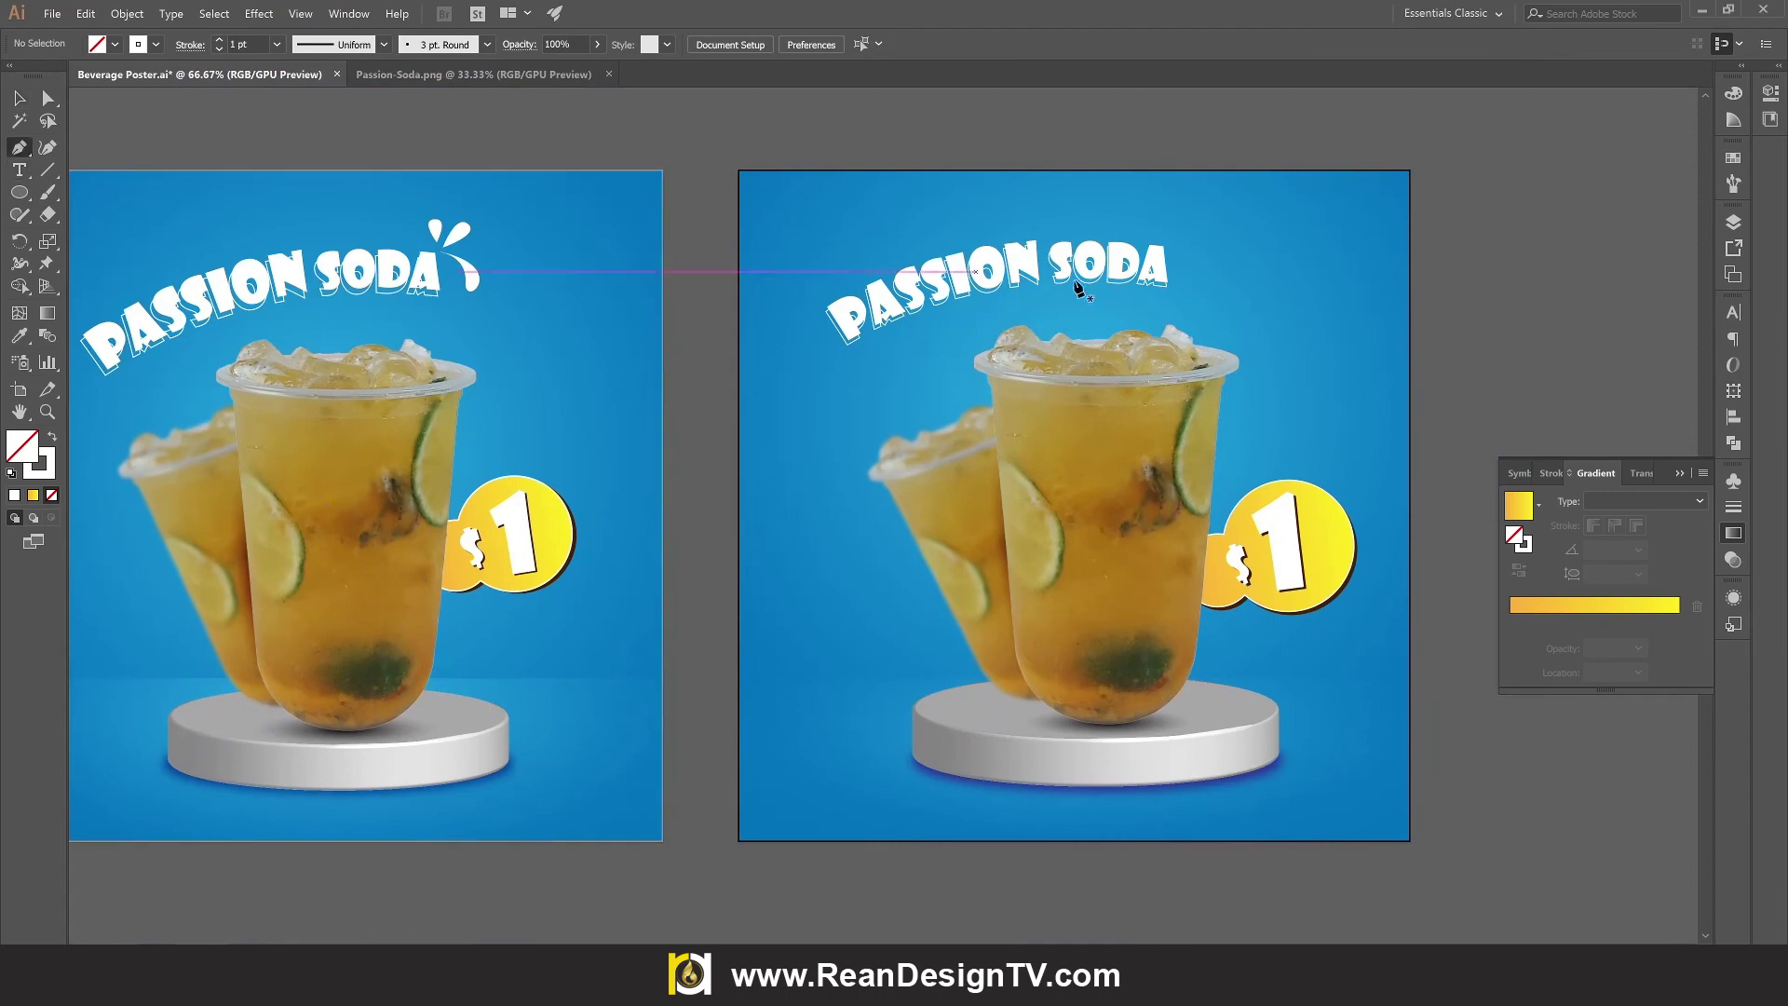
{"action": "scroll", "coordinate": [1192, 242], "scroll_direction": "up", "scroll_amount": 2}
{"action": "scroll", "coordinate": [1278, 228], "scroll_direction": "up", "scroll_amount": 3}
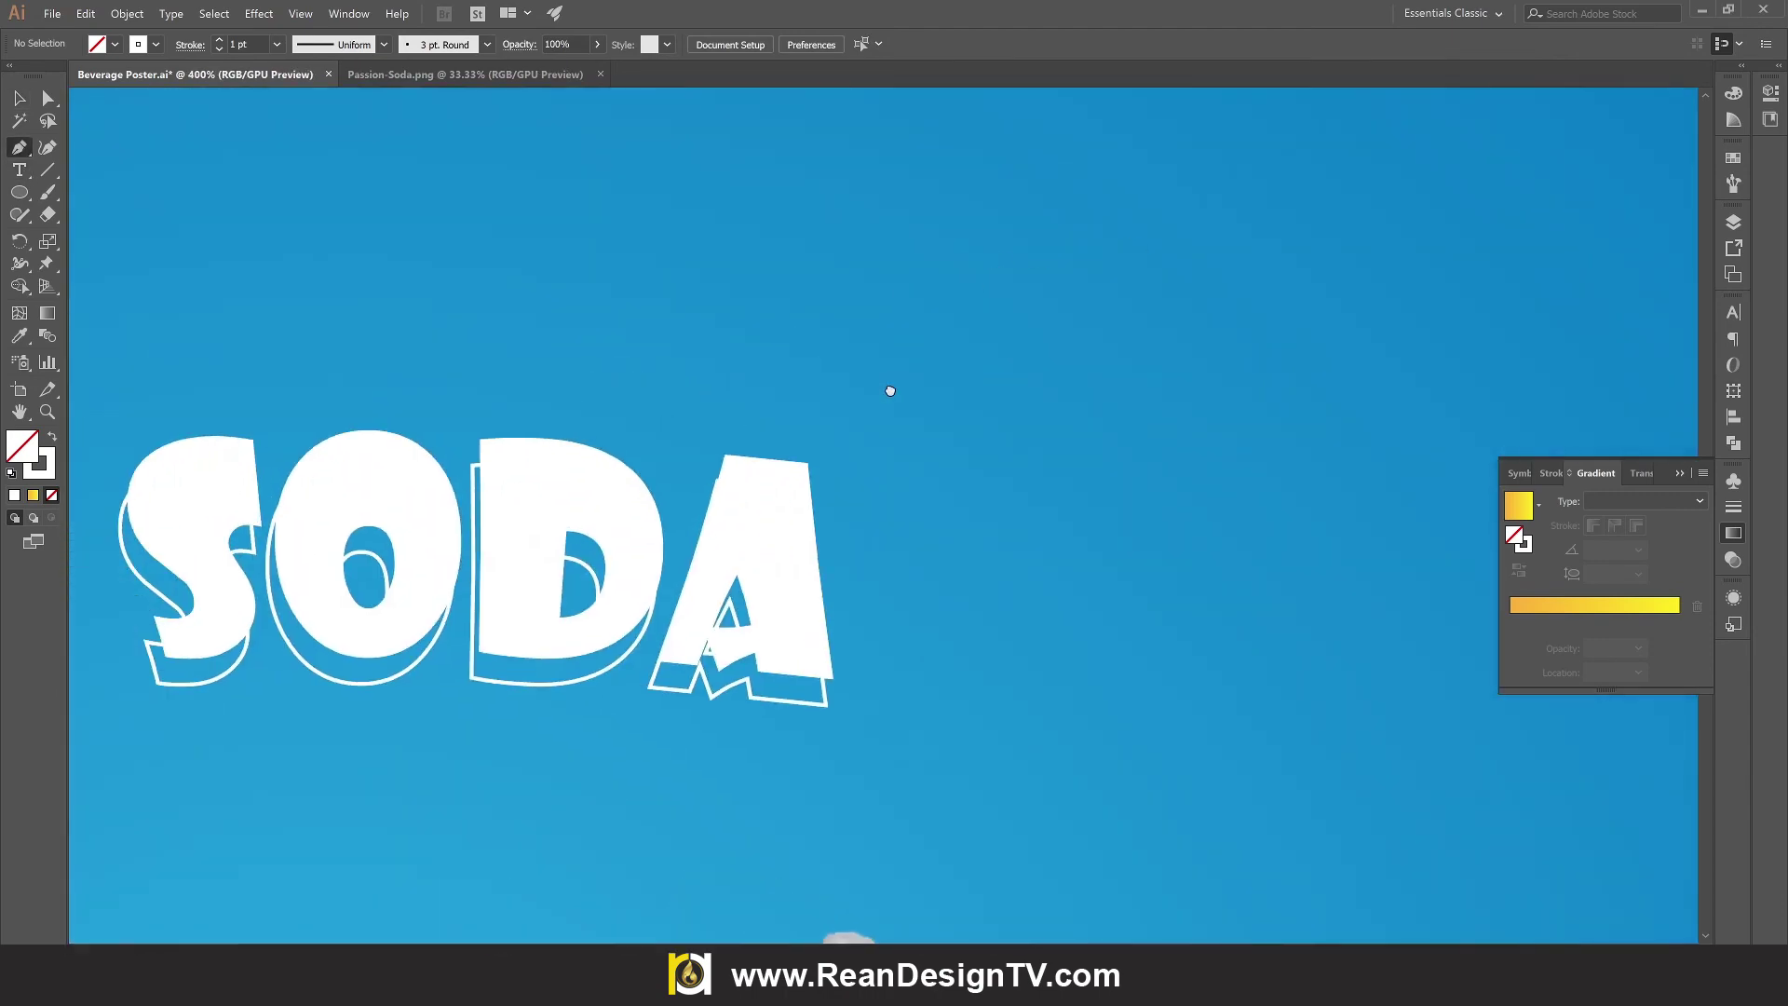
{"action": "left_click", "coordinate": [115, 43]}
{"action": "left_click", "coordinate": [38, 75]}
{"action": "left_click", "coordinate": [155, 44]}
{"action": "left_click", "coordinate": [12, 76]}
{"action": "left_click", "coordinate": [838, 423]}
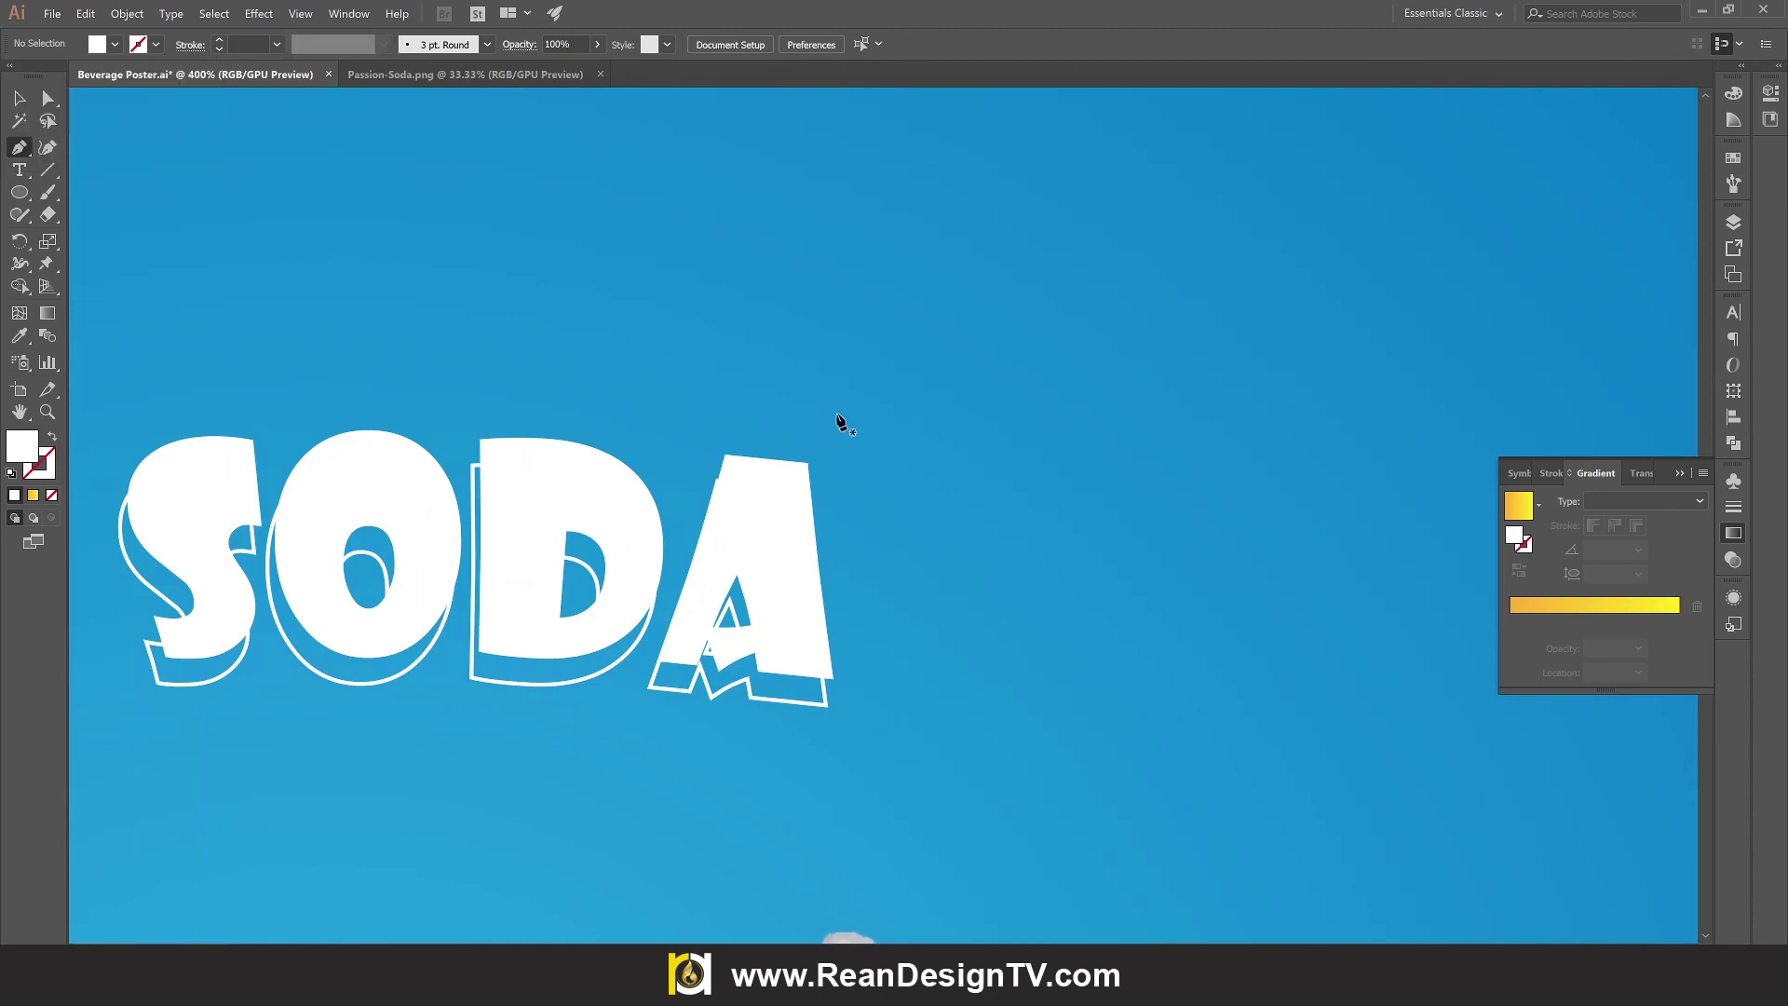
- Draw a closed, leaf-like white drop with a rounded tip beside the A of SODA
{"action": "left_click_drag", "start_coordinate": [868, 328], "coordinate": [921, 342]}
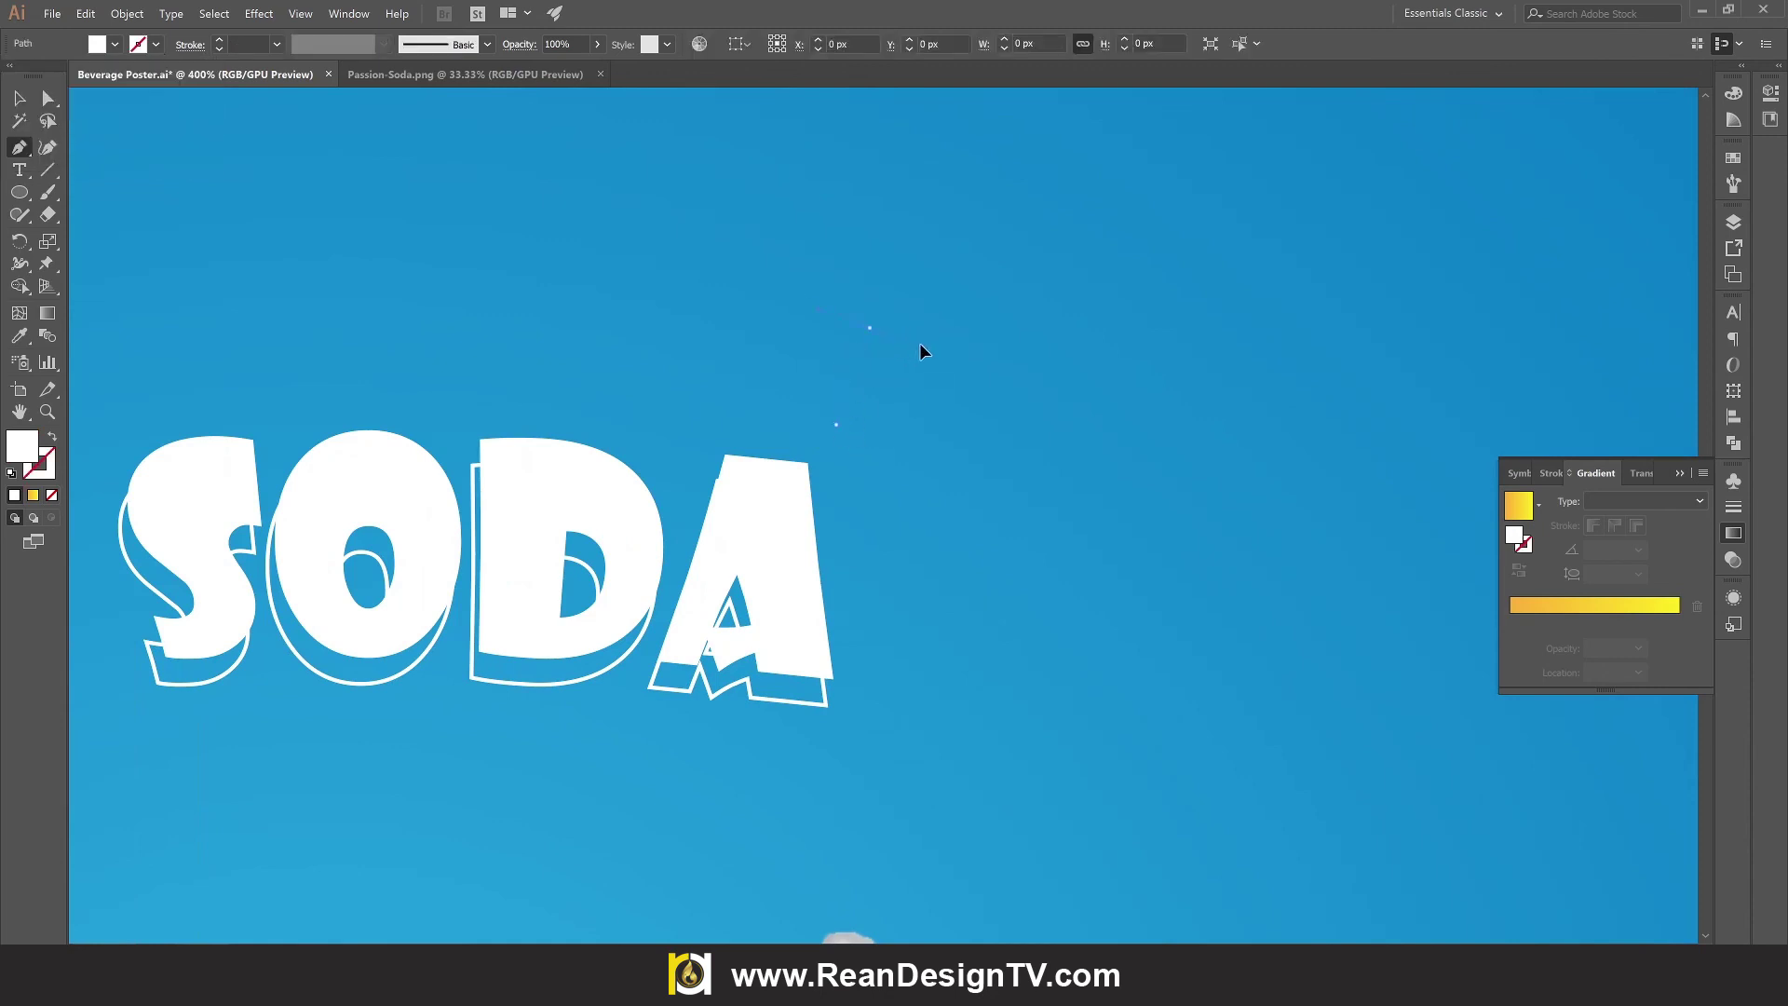
{"action": "left_click_drag", "start_coordinate": [836, 424], "coordinate": [831, 465]}
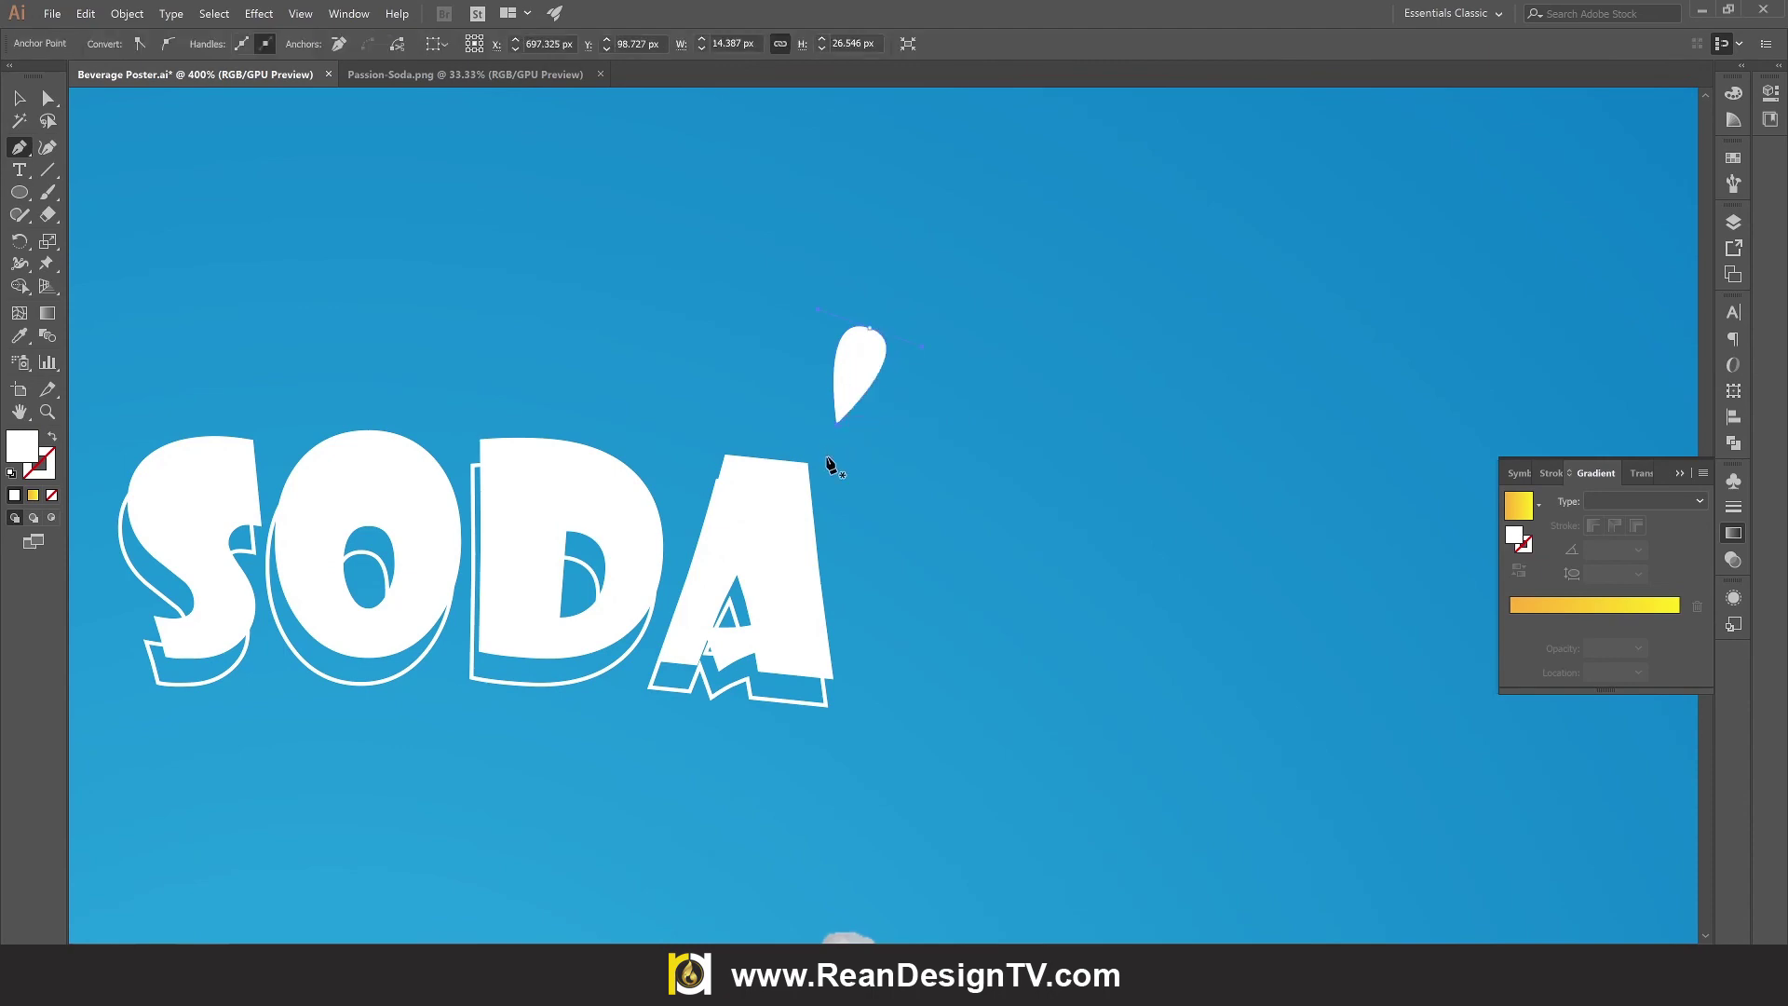
{"action": "scroll", "coordinate": [868, 486], "scroll_direction": "down", "scroll_amount": 2}
{"action": "scroll", "coordinate": [866, 467], "scroll_direction": "down", "scroll_amount": 1}
{"action": "scroll", "coordinate": [866, 466], "scroll_direction": "down", "scroll_amount": 2}
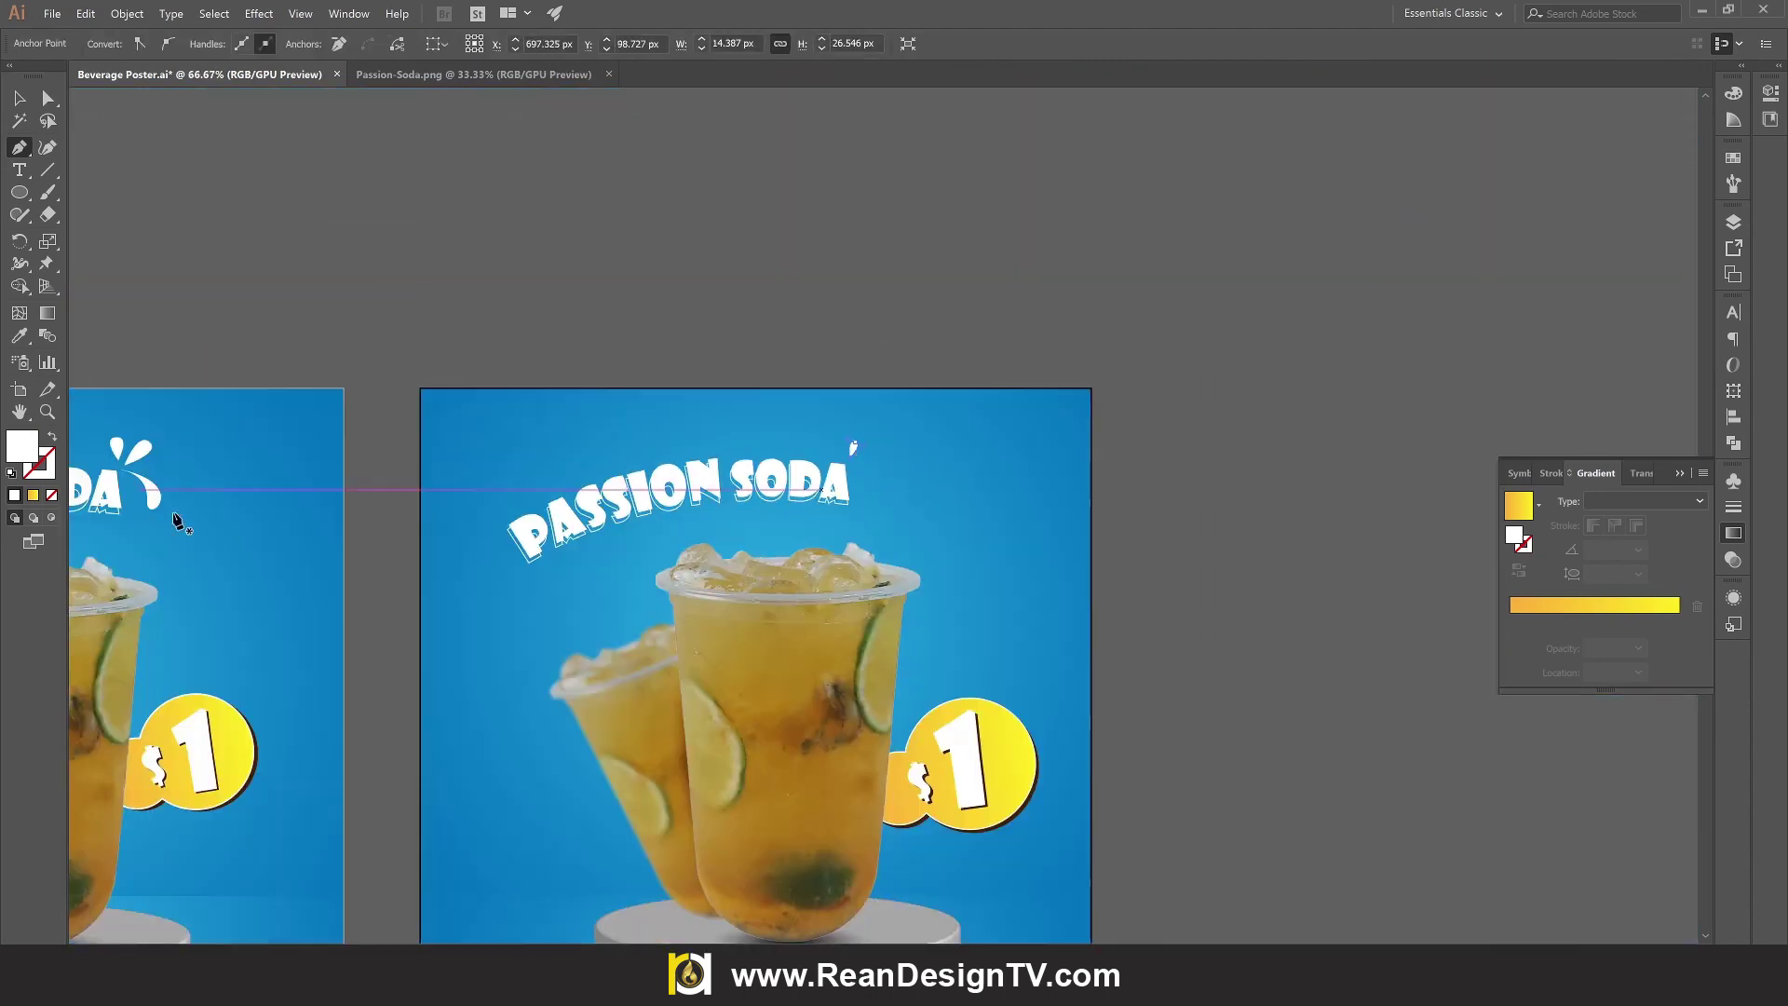
{"action": "scroll", "coordinate": [783, 450], "scroll_direction": "up", "scroll_amount": 3}
{"action": "scroll", "coordinate": [746, 403], "scroll_direction": "up", "scroll_amount": 2}
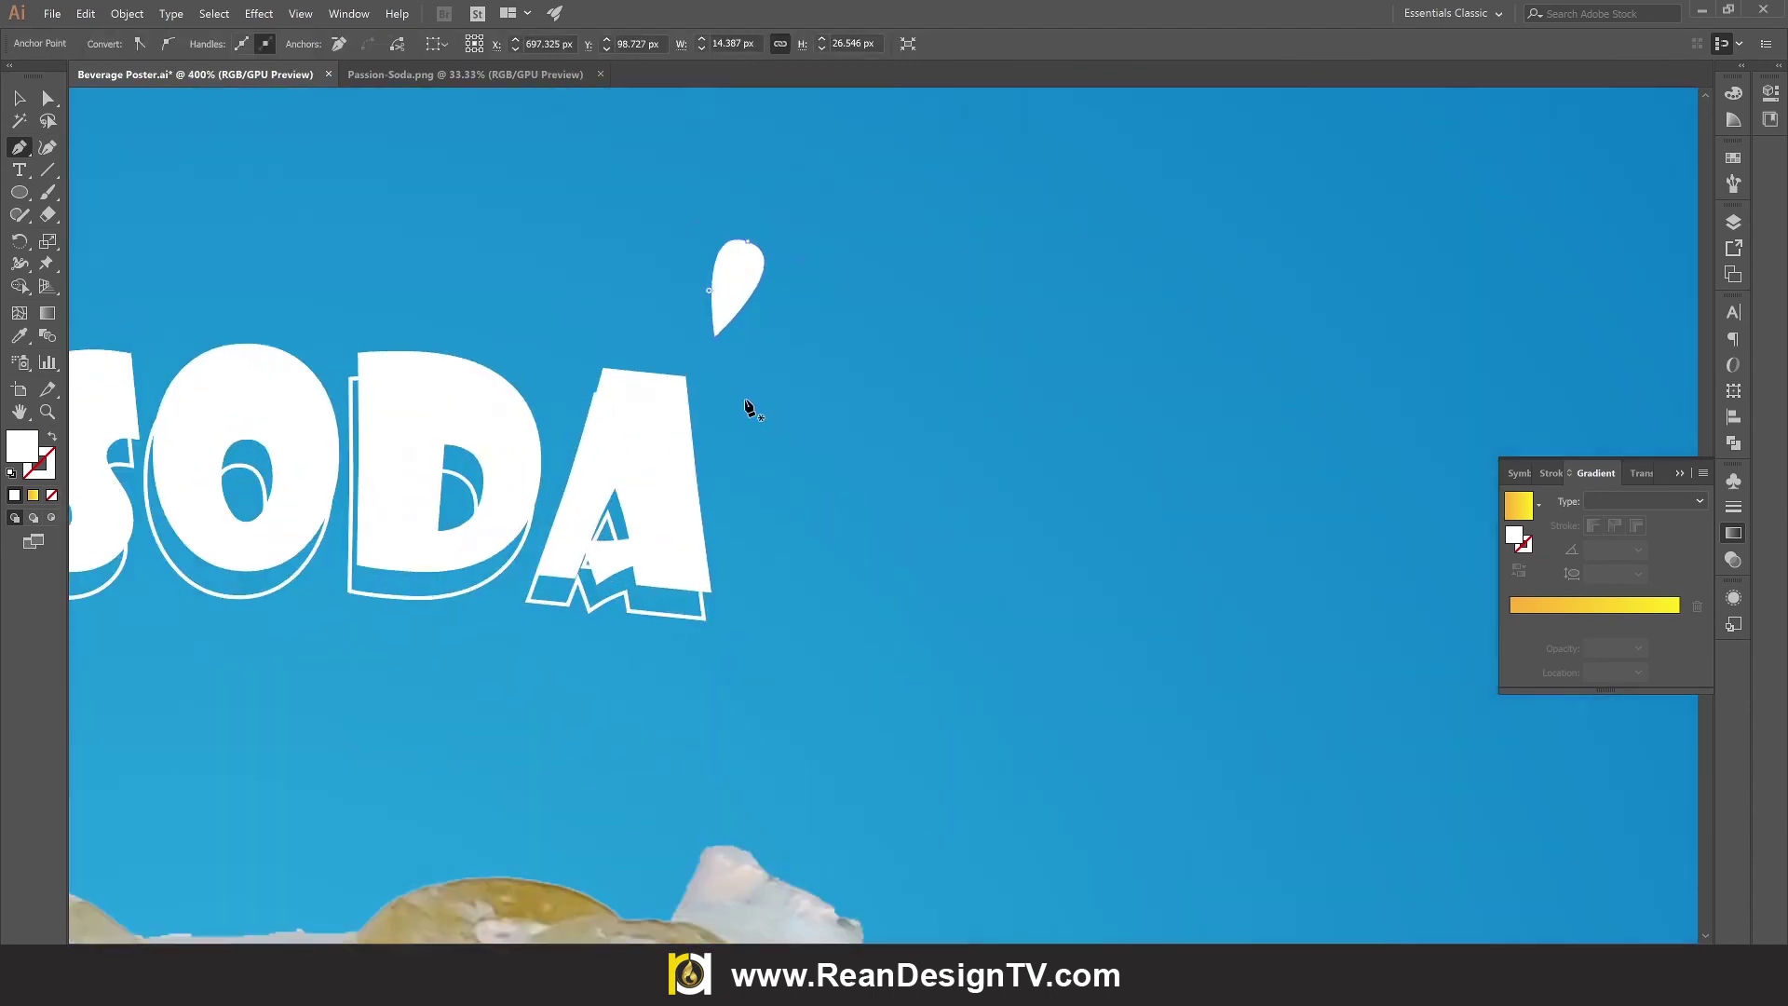
{"action": "scroll", "coordinate": [690, 371], "scroll_direction": "up", "scroll_amount": 1}
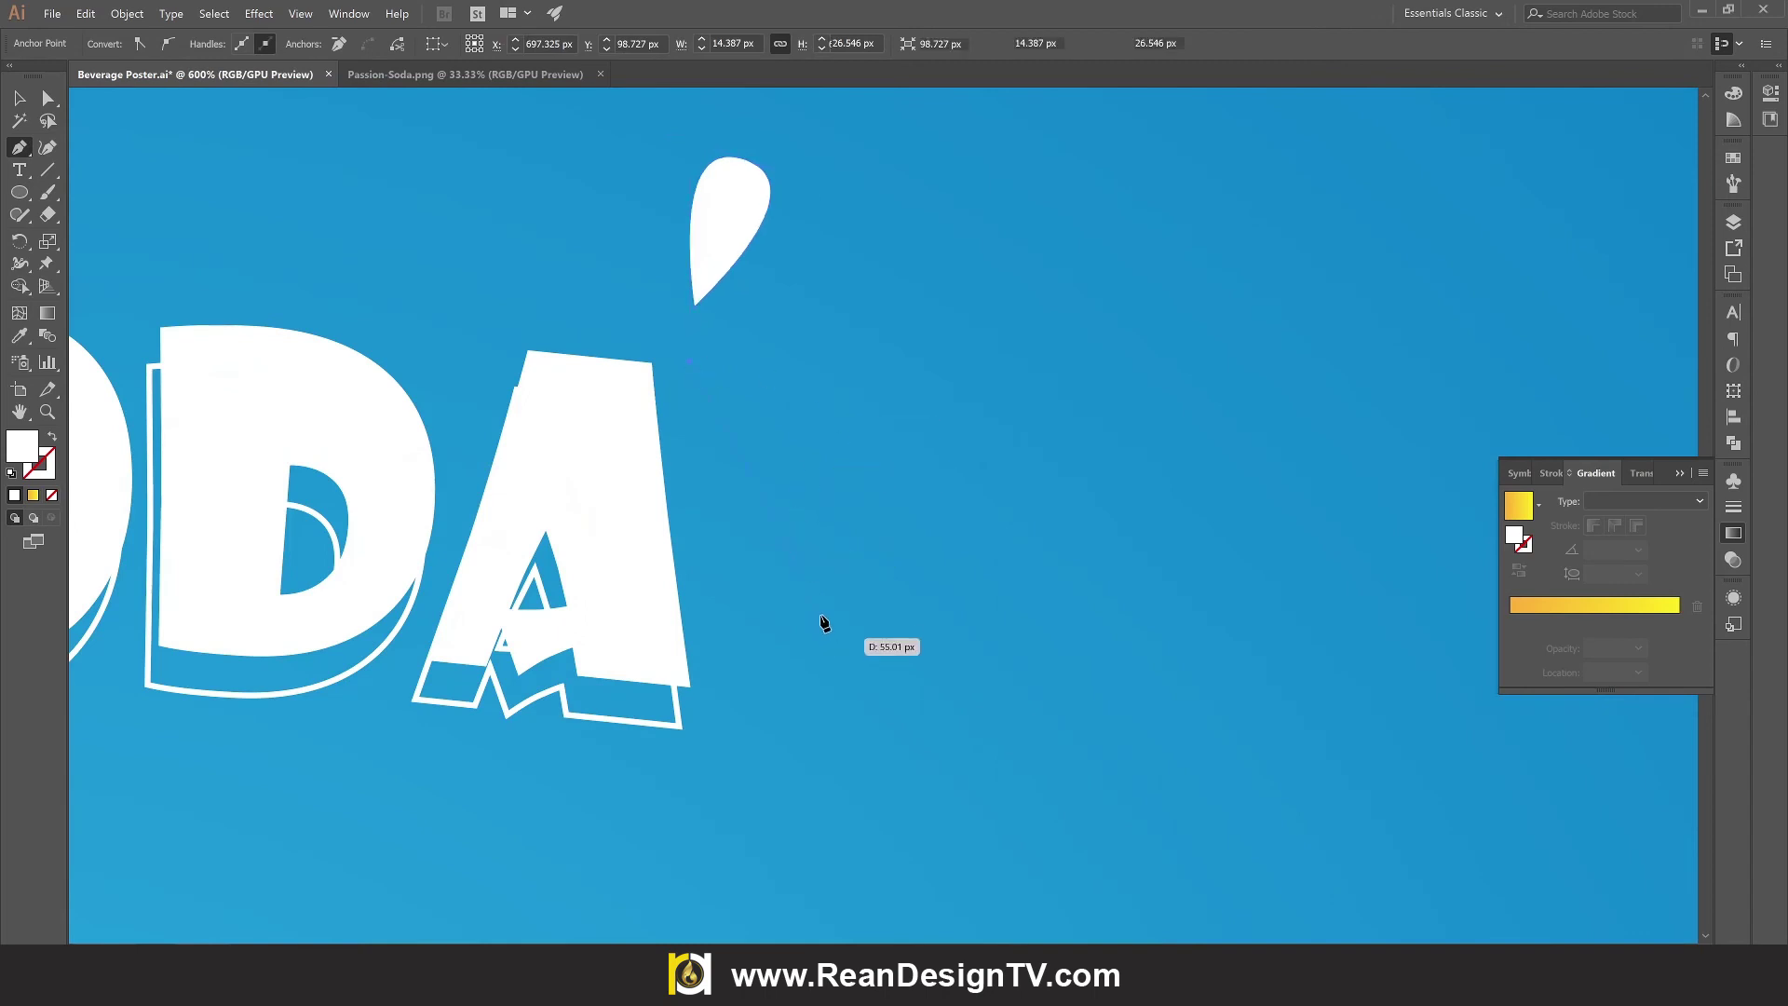
{"action": "left_click", "coordinate": [801, 574]}
{"action": "left_click_drag", "start_coordinate": [769, 723], "coordinate": [798, 639]}
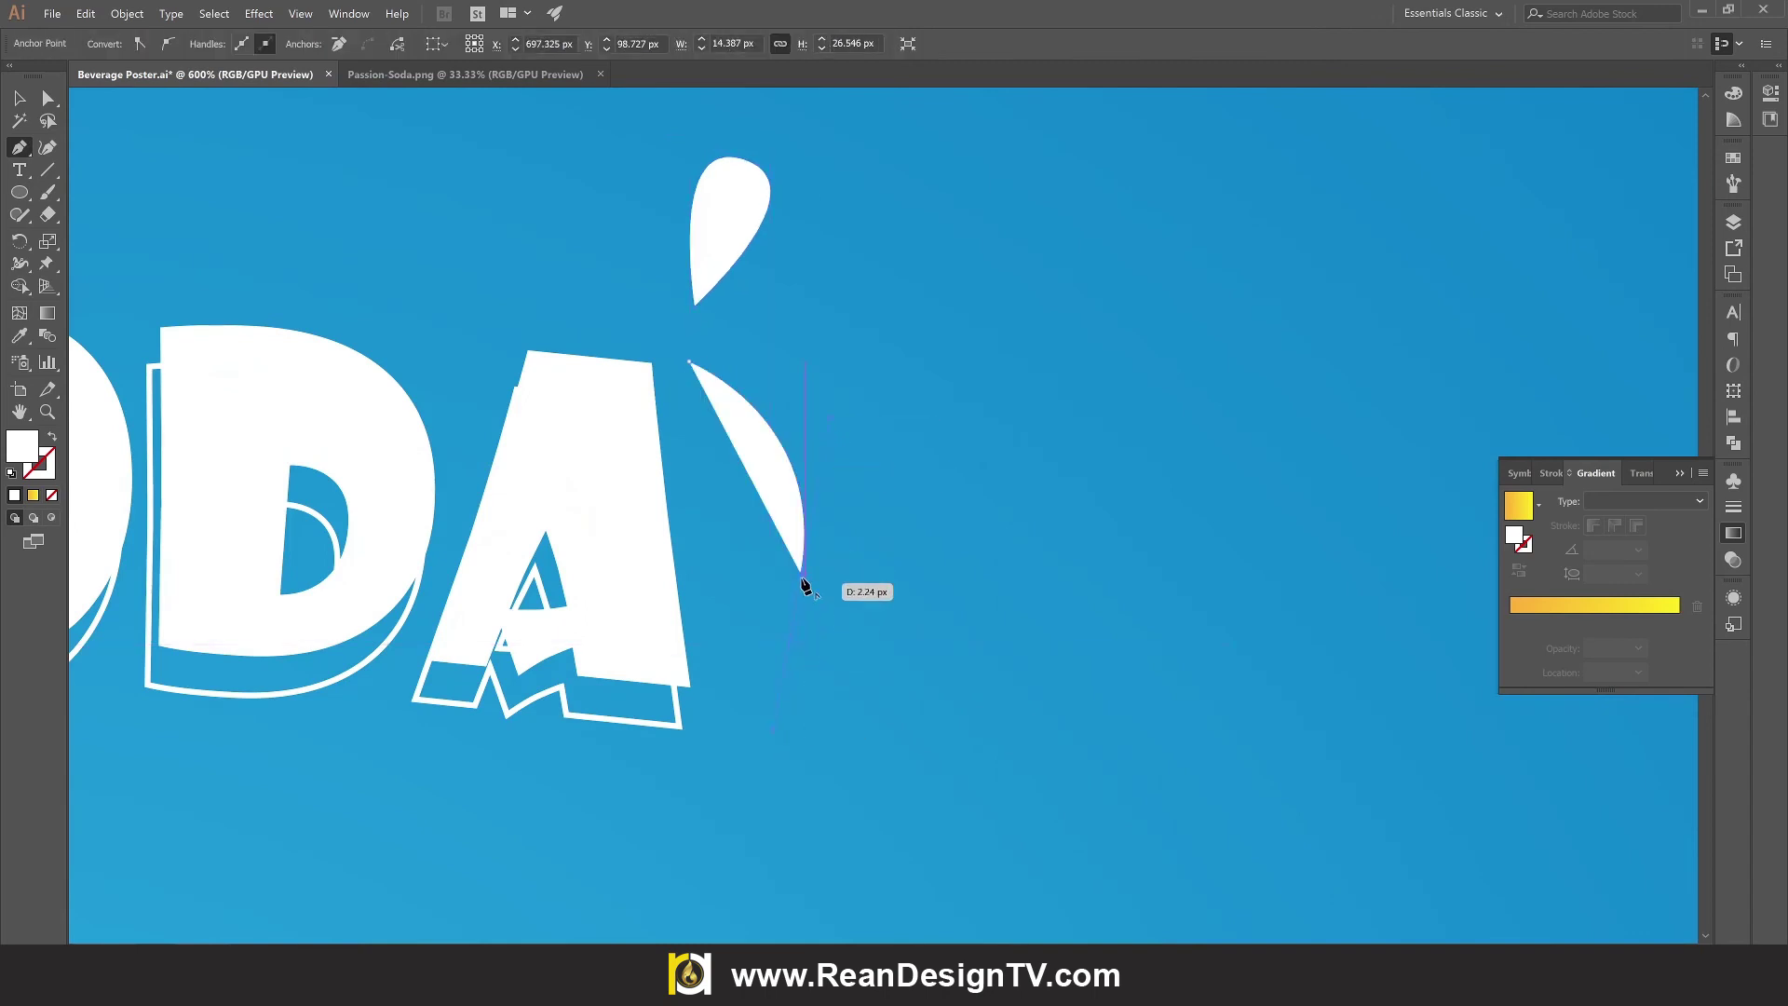
{"action": "left_click_drag", "start_coordinate": [848, 585], "coordinate": [885, 551]}
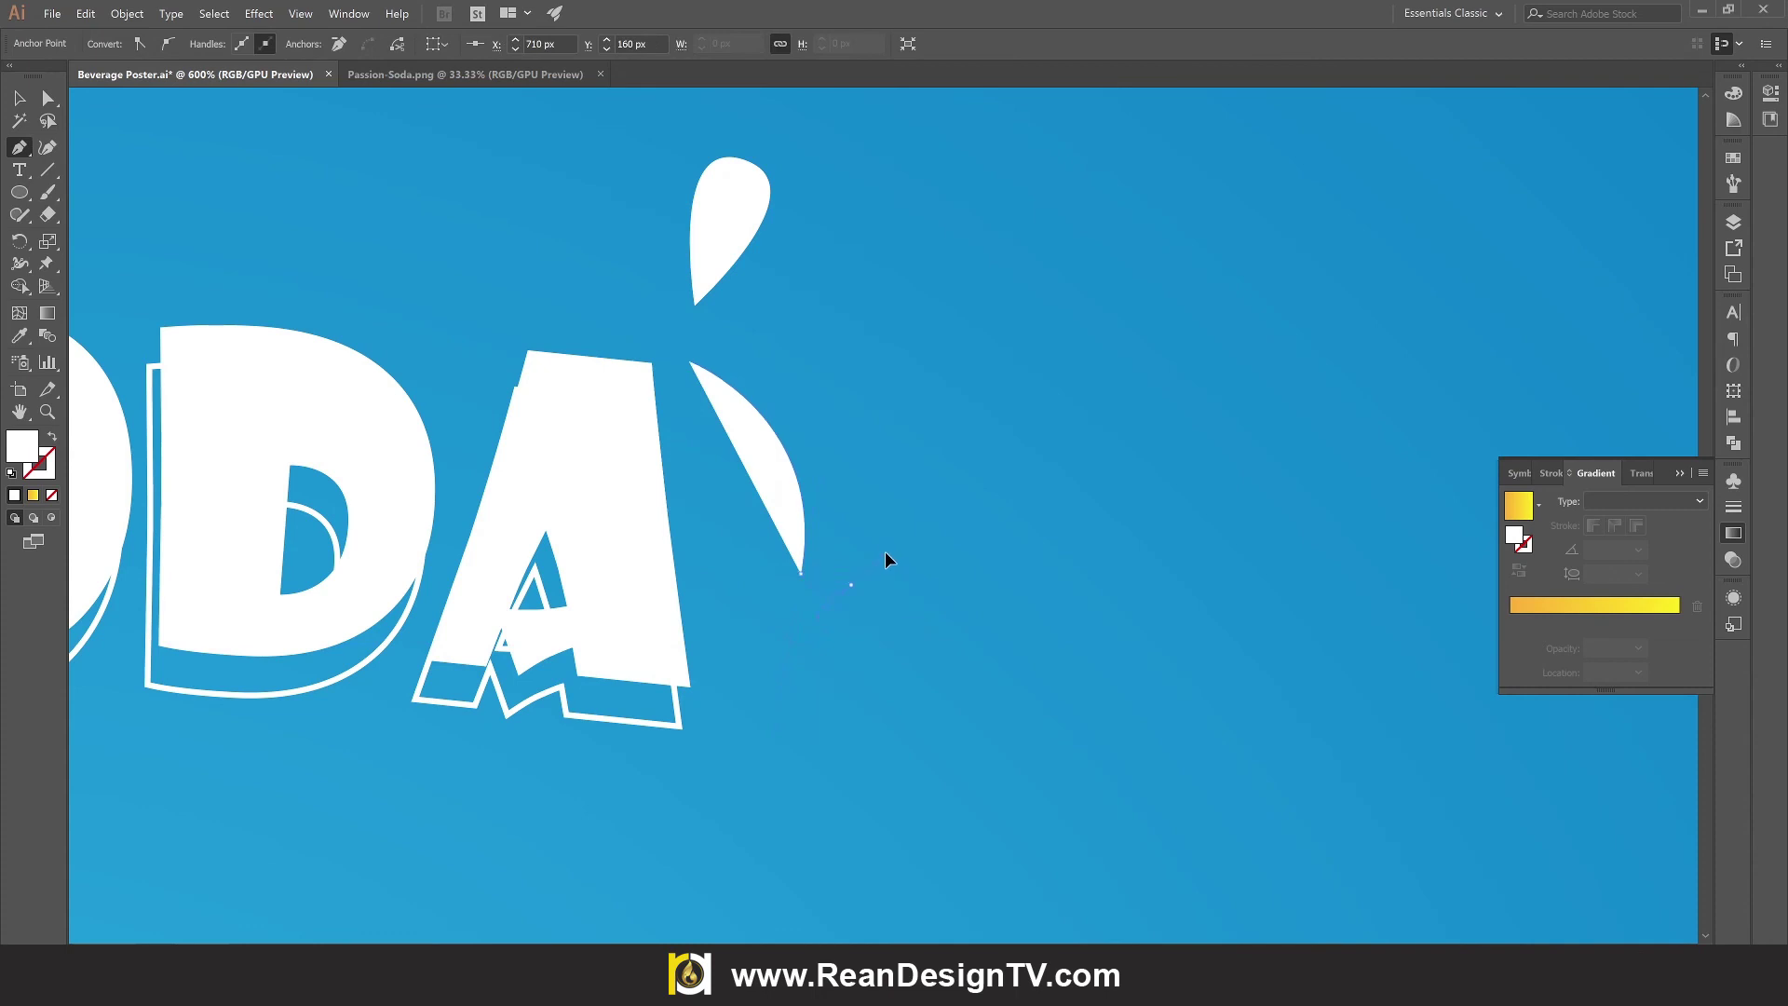
{"action": "left_click", "coordinate": [690, 363]}
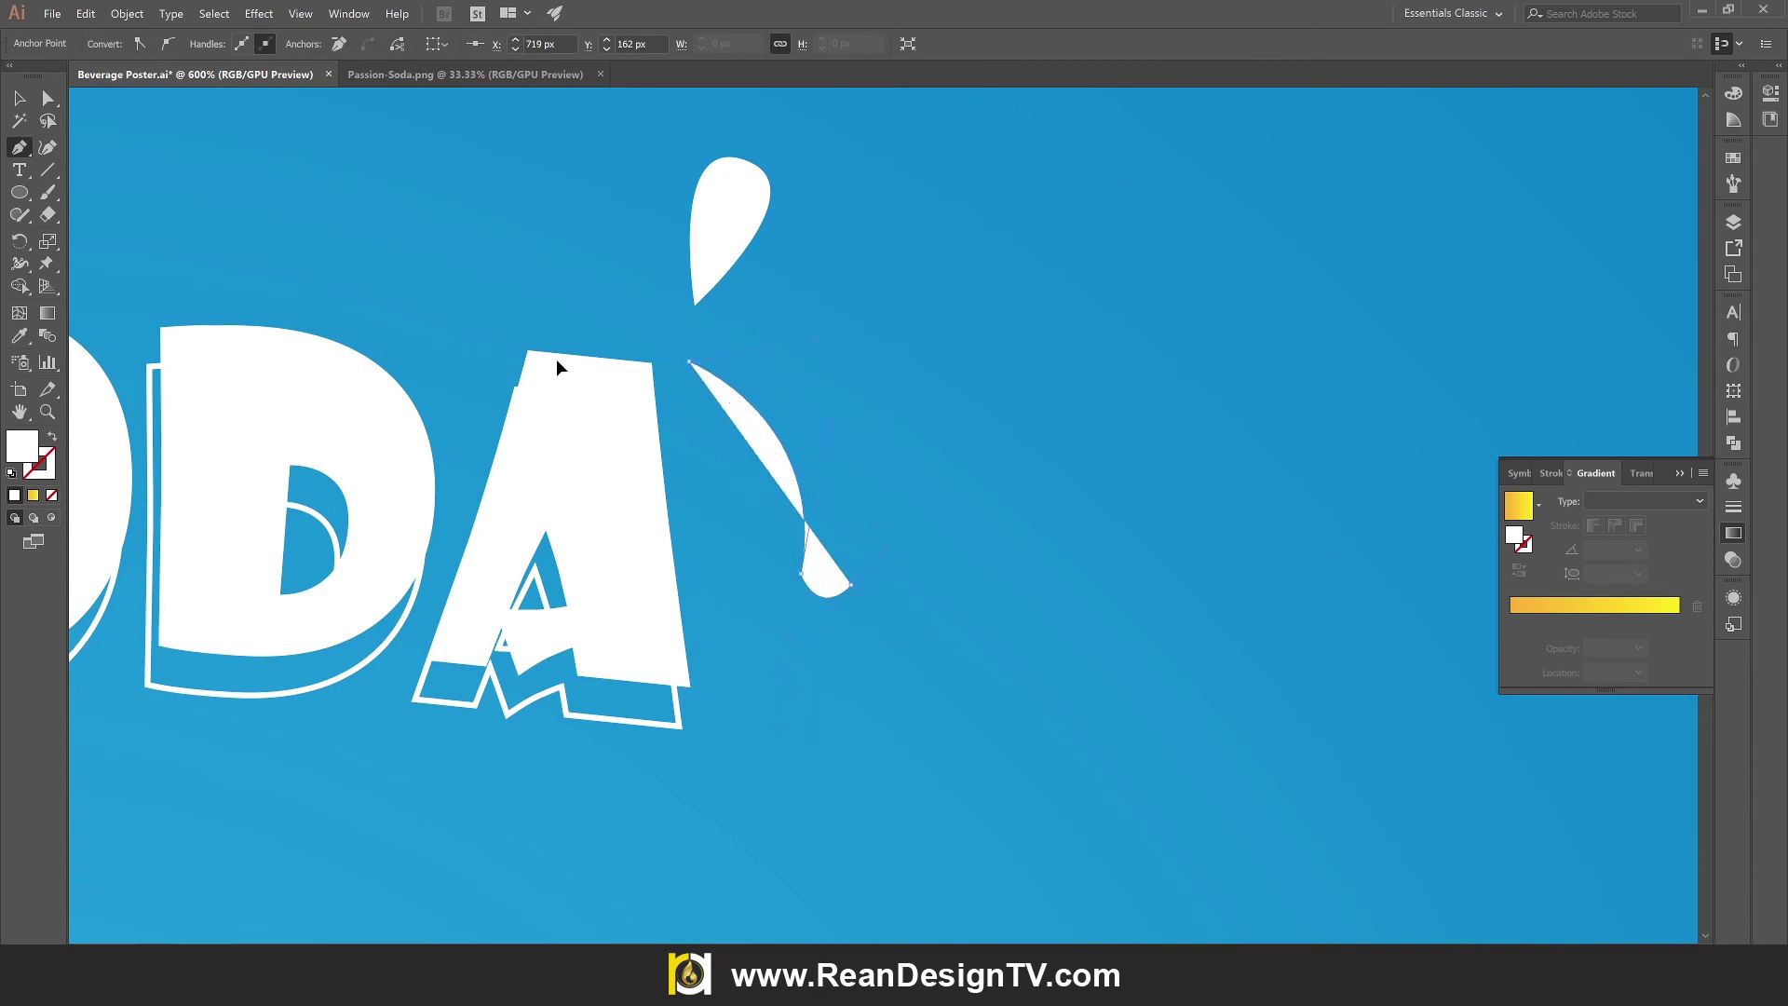
- Return to the Selection tool and deselect the finished drop
{"action": "scroll", "coordinate": [702, 399], "scroll_direction": "down", "scroll_amount": 1}
{"action": "scroll", "coordinate": [706, 399], "scroll_direction": "down", "scroll_amount": 1}
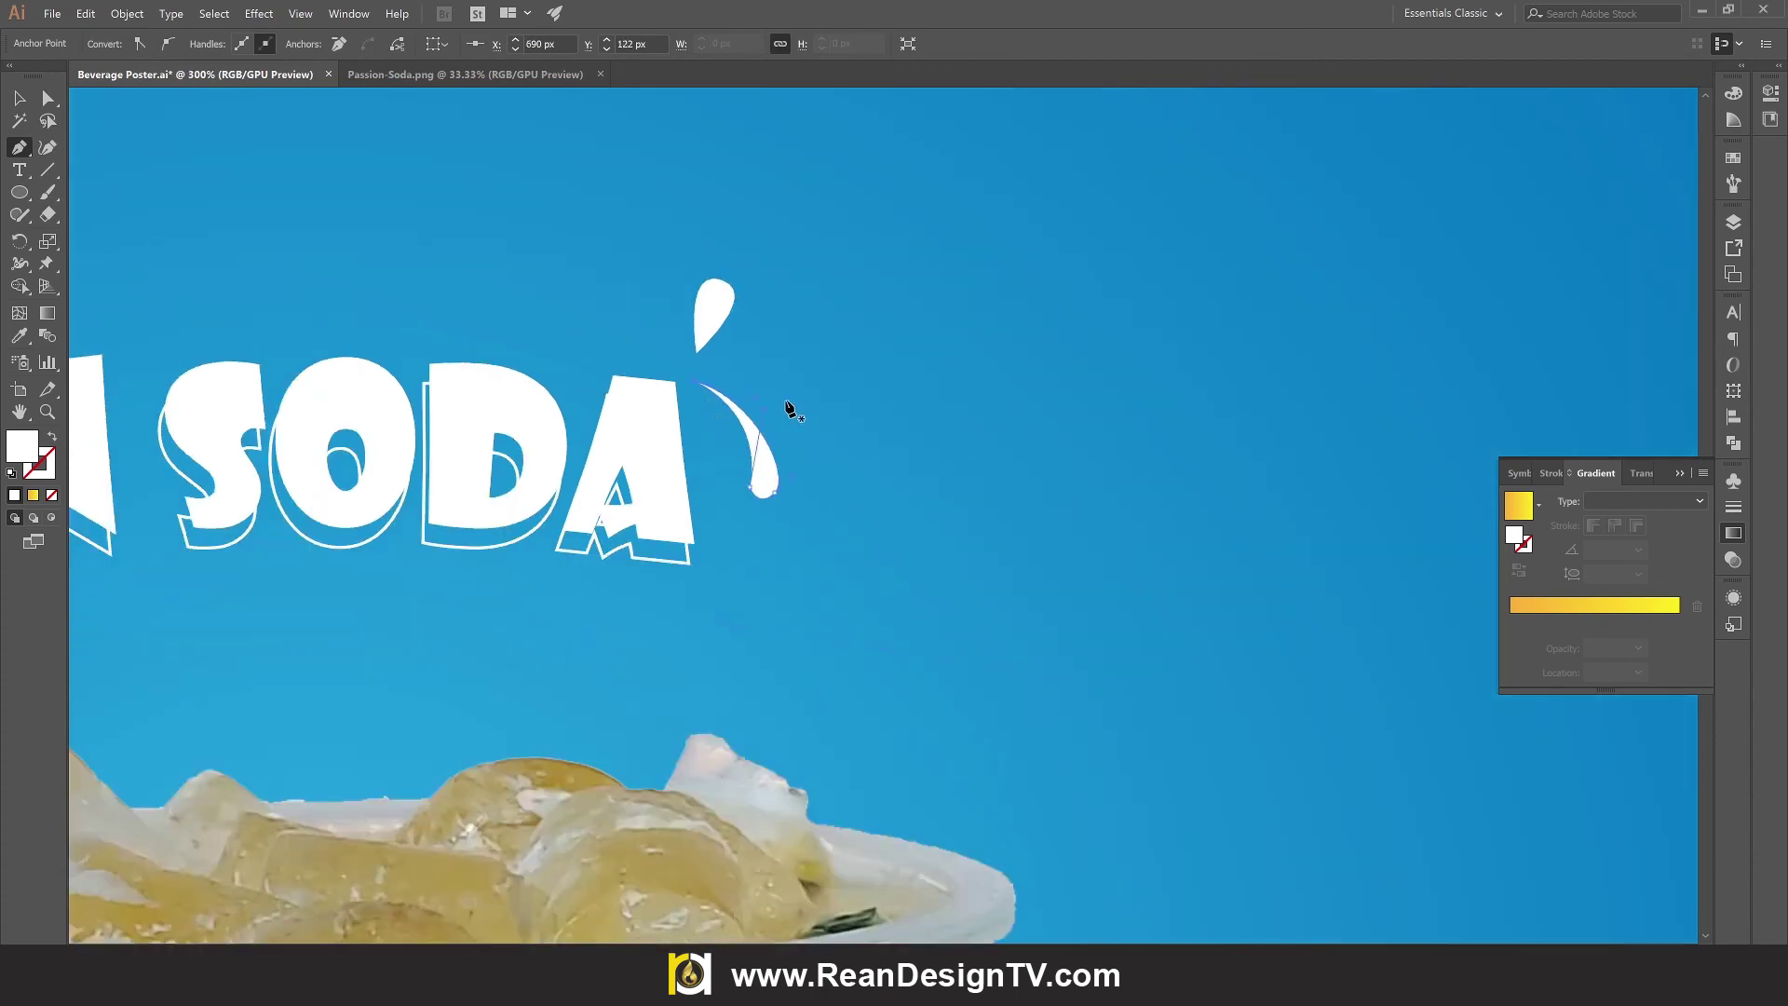
{"action": "key", "text": "v"}
{"action": "left_click", "coordinate": [833, 379]}
{"action": "scroll", "coordinate": [832, 378], "scroll_direction": "down", "scroll_amount": 2}
{"action": "scroll", "coordinate": [833, 378], "scroll_direction": "left", "scroll_amount": 3}
- Drag the curved drop's top point handle to reshape its right edge
{"action": "scroll", "coordinate": [638, 424], "scroll_direction": "down", "scroll_amount": 1}
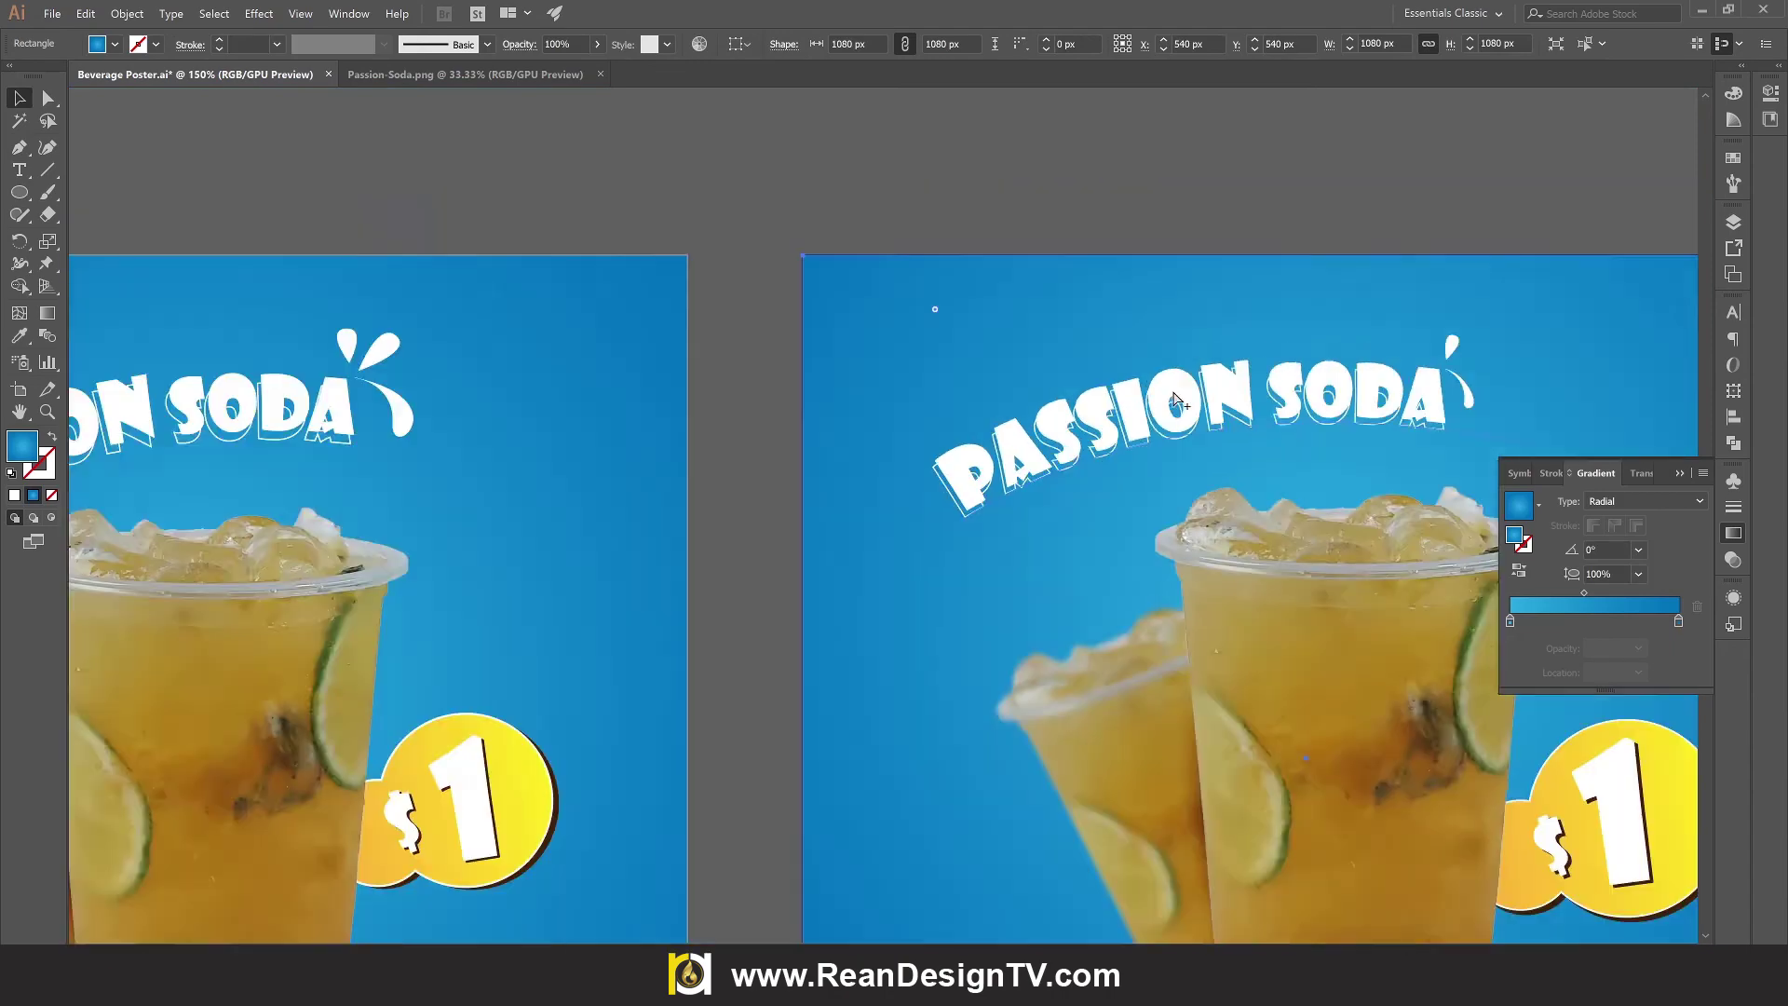
{"action": "scroll", "coordinate": [639, 424], "scroll_direction": "down", "scroll_amount": 1}
{"action": "scroll", "coordinate": [1059, 410], "scroll_direction": "right", "scroll_amount": 3}
{"action": "scroll", "coordinate": [1059, 410], "scroll_direction": "up", "scroll_amount": 3}
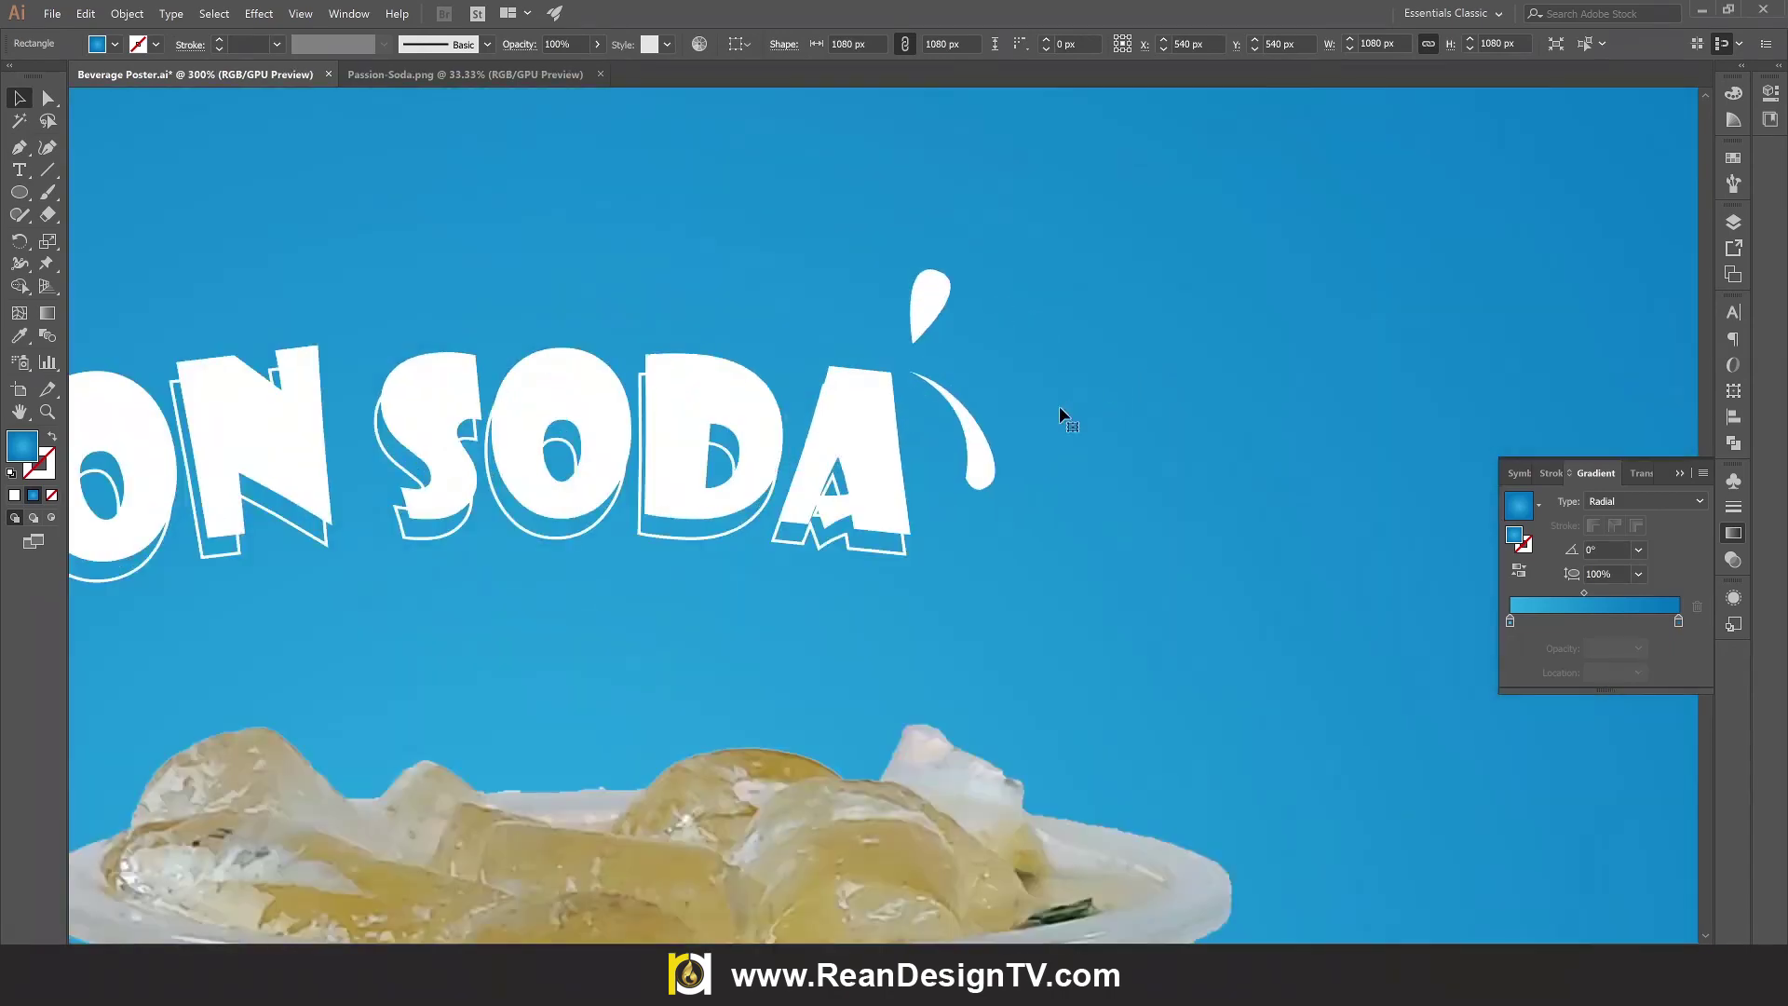
{"action": "left_click", "coordinate": [970, 456]}
{"action": "left_click", "coordinate": [47, 97]}
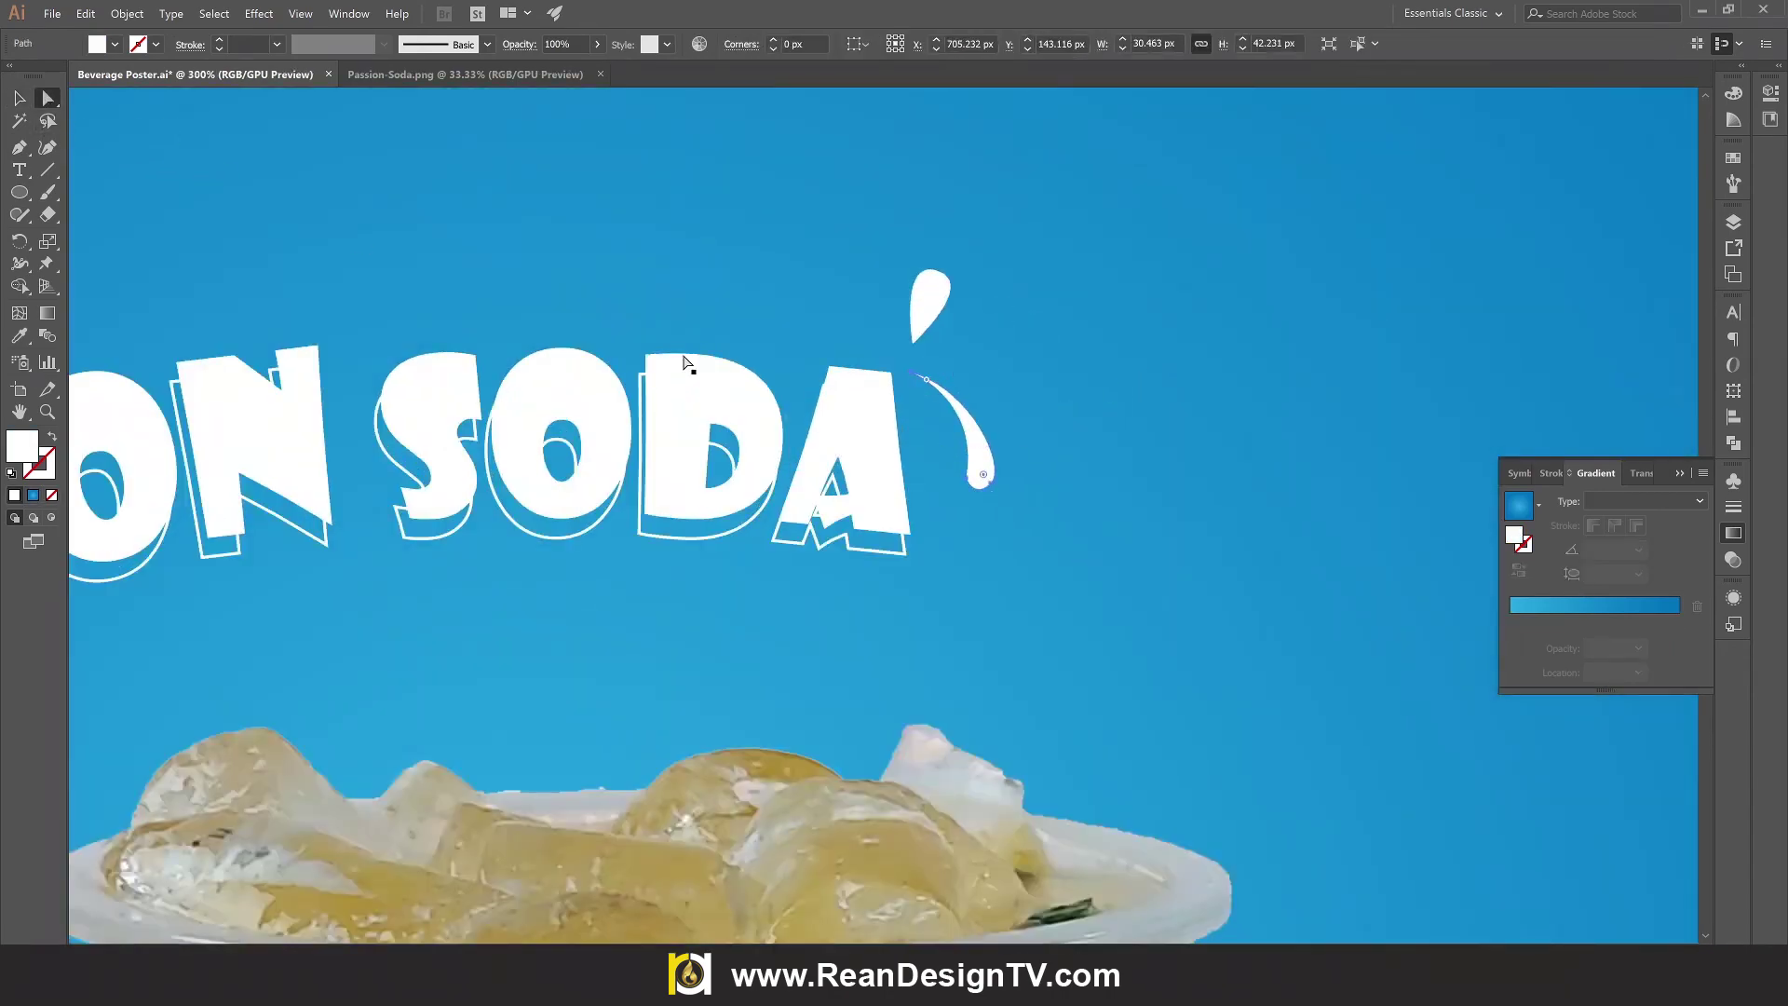
{"action": "left_click", "coordinate": [922, 377]}
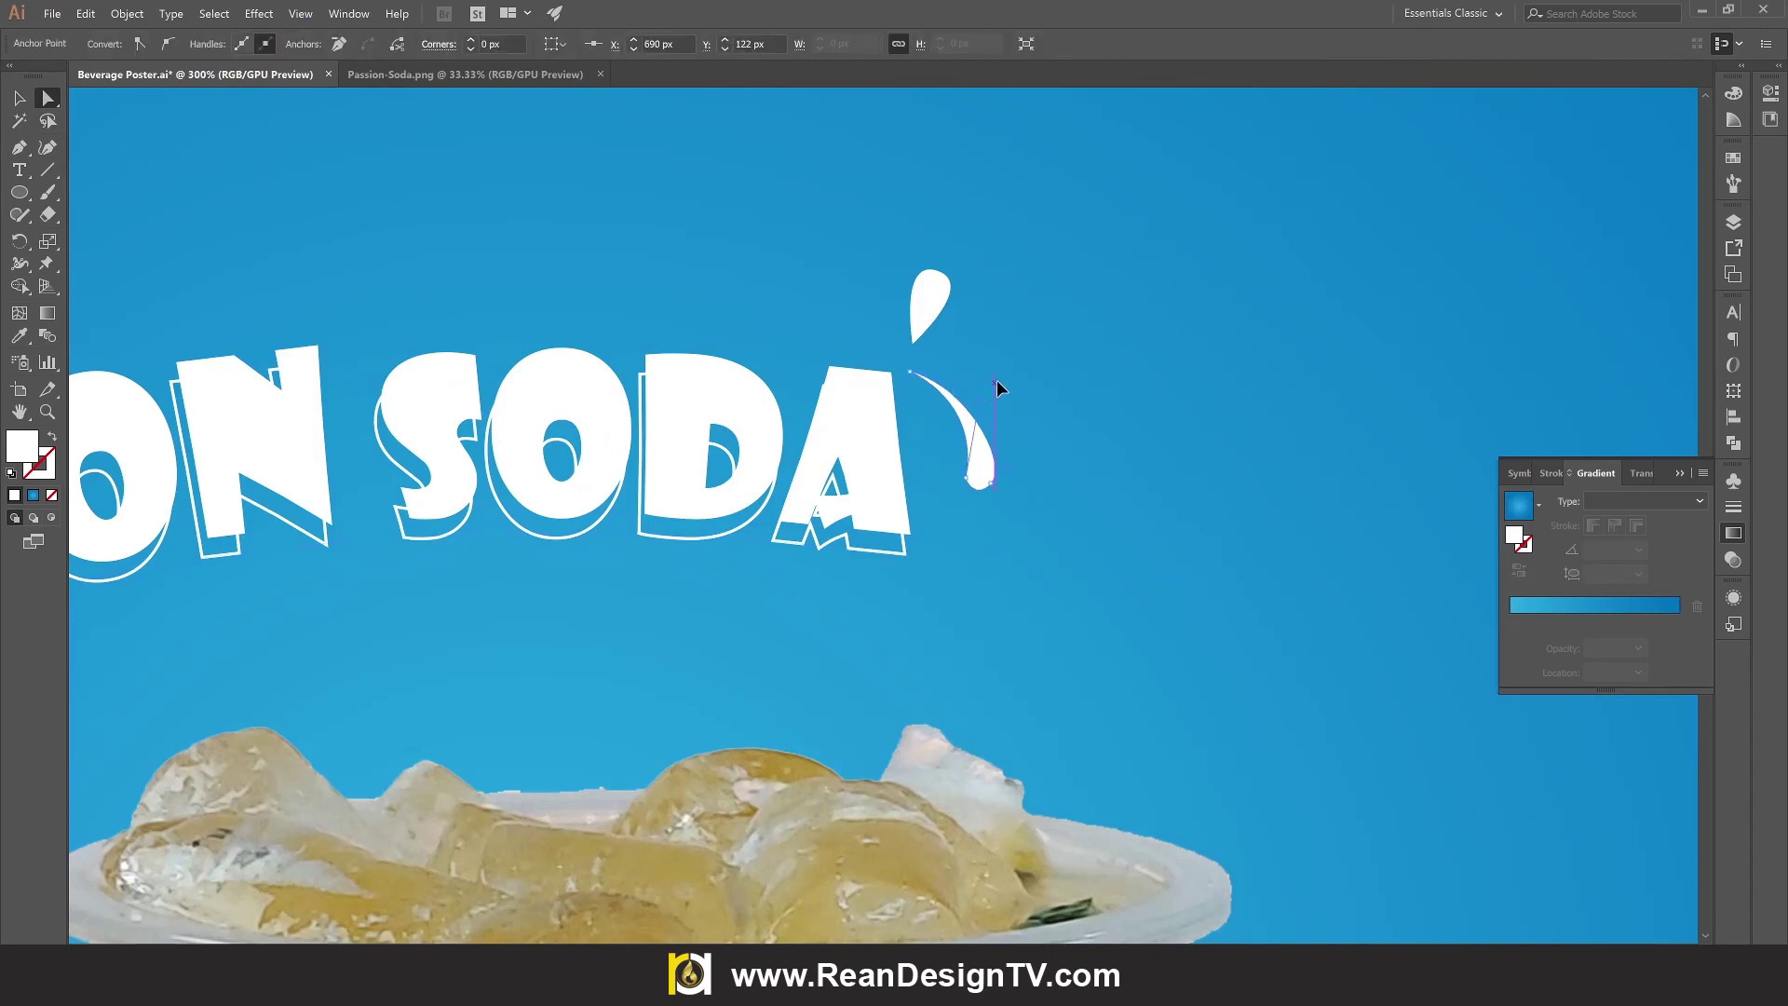
{"action": "left_click_drag", "start_coordinate": [996, 383], "coordinate": [995, 424]}
- Add a rotated copy of the upper drop between the two and reshape its points
{"action": "key", "text": "v"}
{"action": "left_click", "coordinate": [932, 296]}
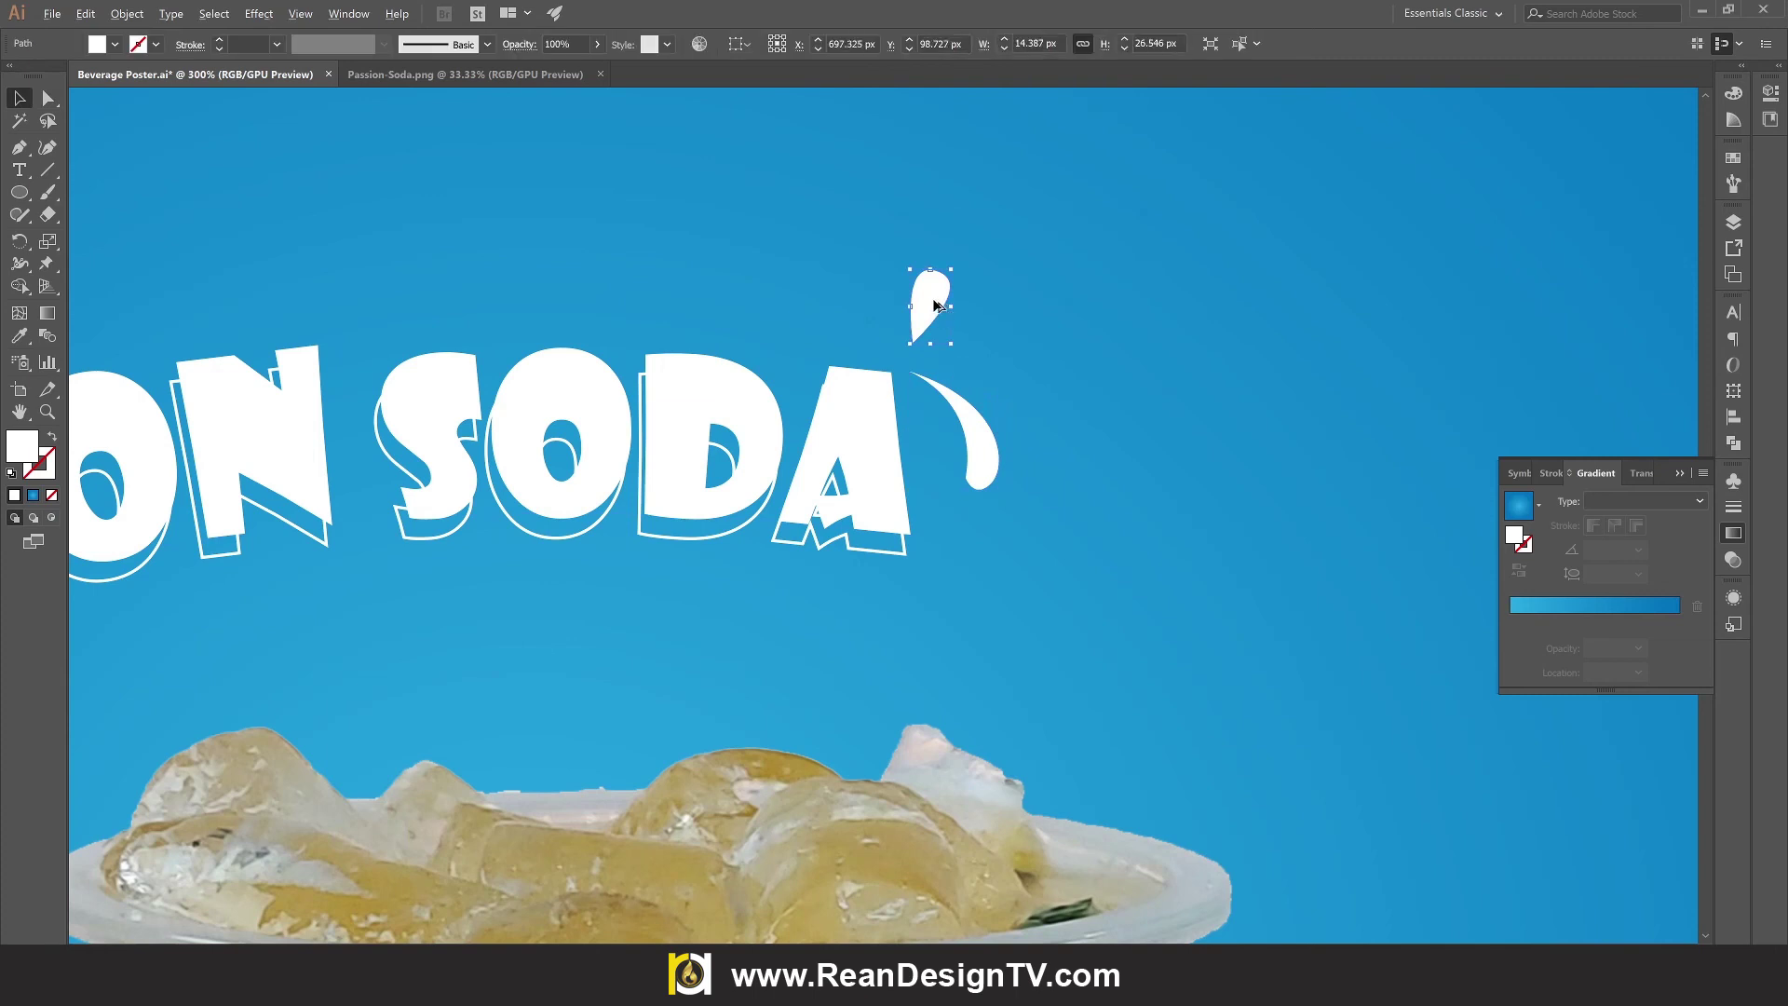
{"action": "mouse_move", "coordinate": [934, 304]}
{"action": "left_mouse_down", "text": "alt"}
{"action": "mouse_move", "coordinate": [1045, 336]}
{"action": "mouse_move", "coordinate": [982, 352]}
{"action": "left_mouse_up", "text": "alt"}
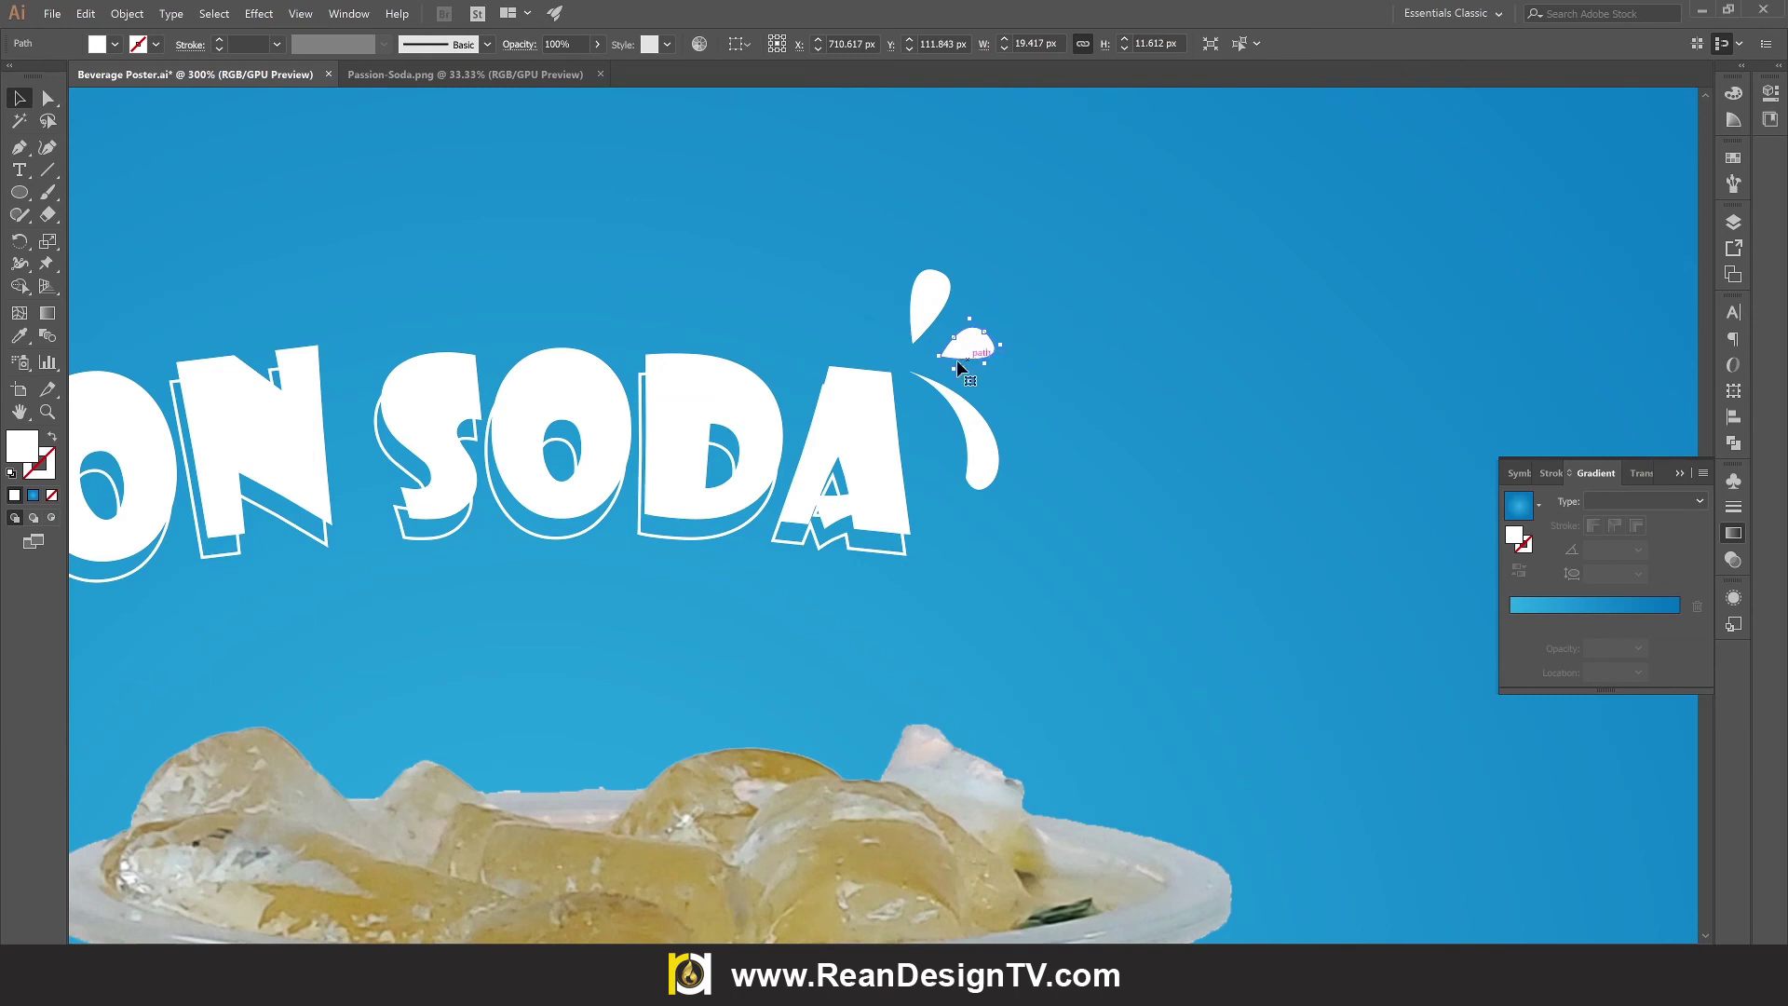
{"action": "key", "text": "a"}
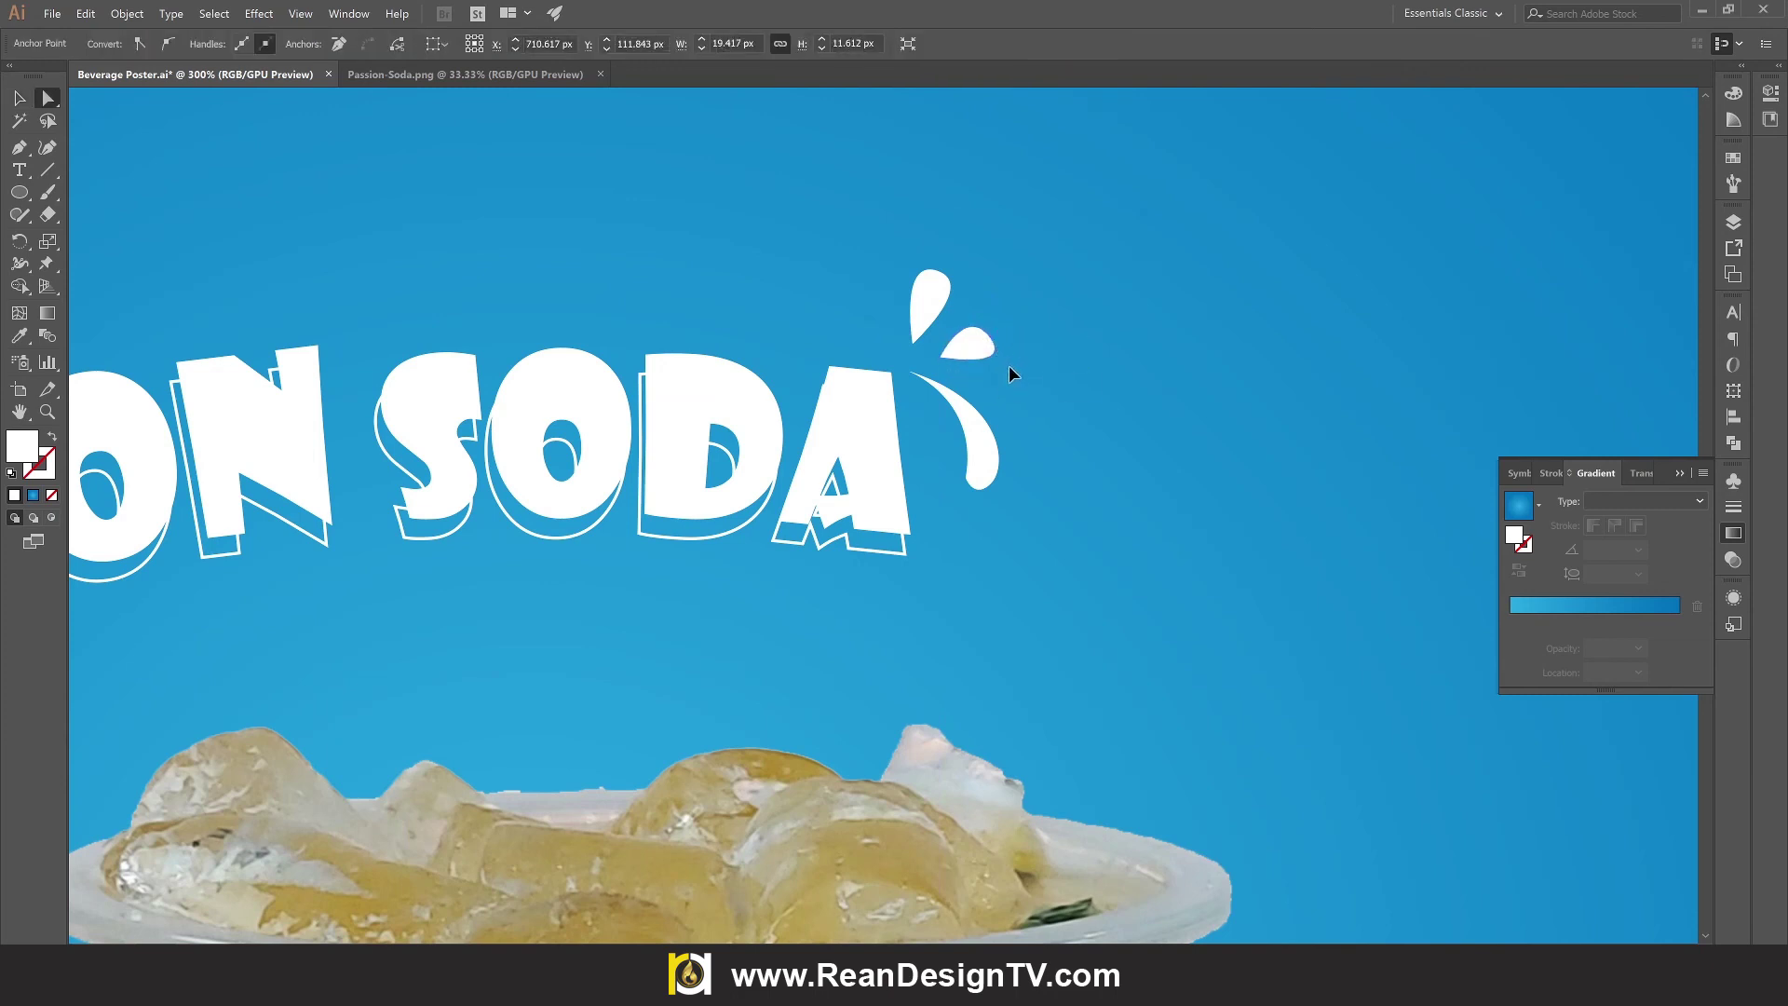
{"action": "left_click_drag", "start_coordinate": [1013, 374], "coordinate": [1006, 374]}
{"action": "left_click_drag", "start_coordinate": [942, 357], "coordinate": [928, 361]}
- Move the upper splash drop into a better position
{"action": "key", "text": "v"}
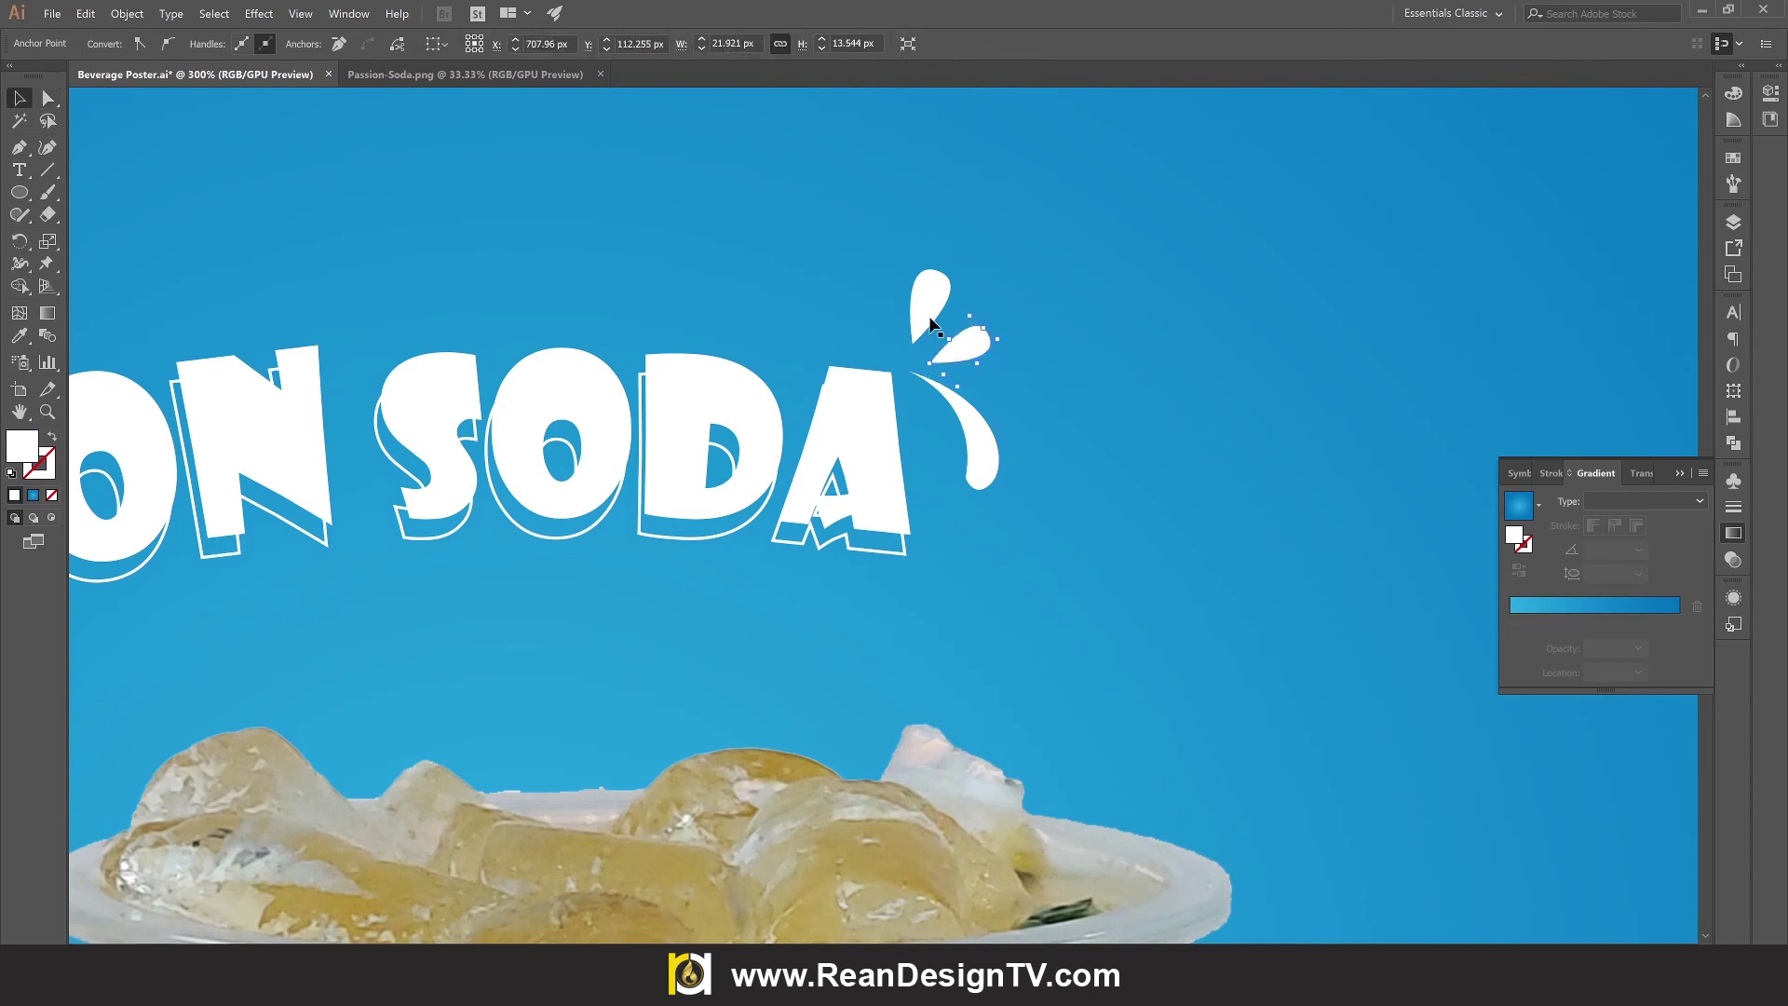
{"action": "left_click", "coordinate": [934, 294]}
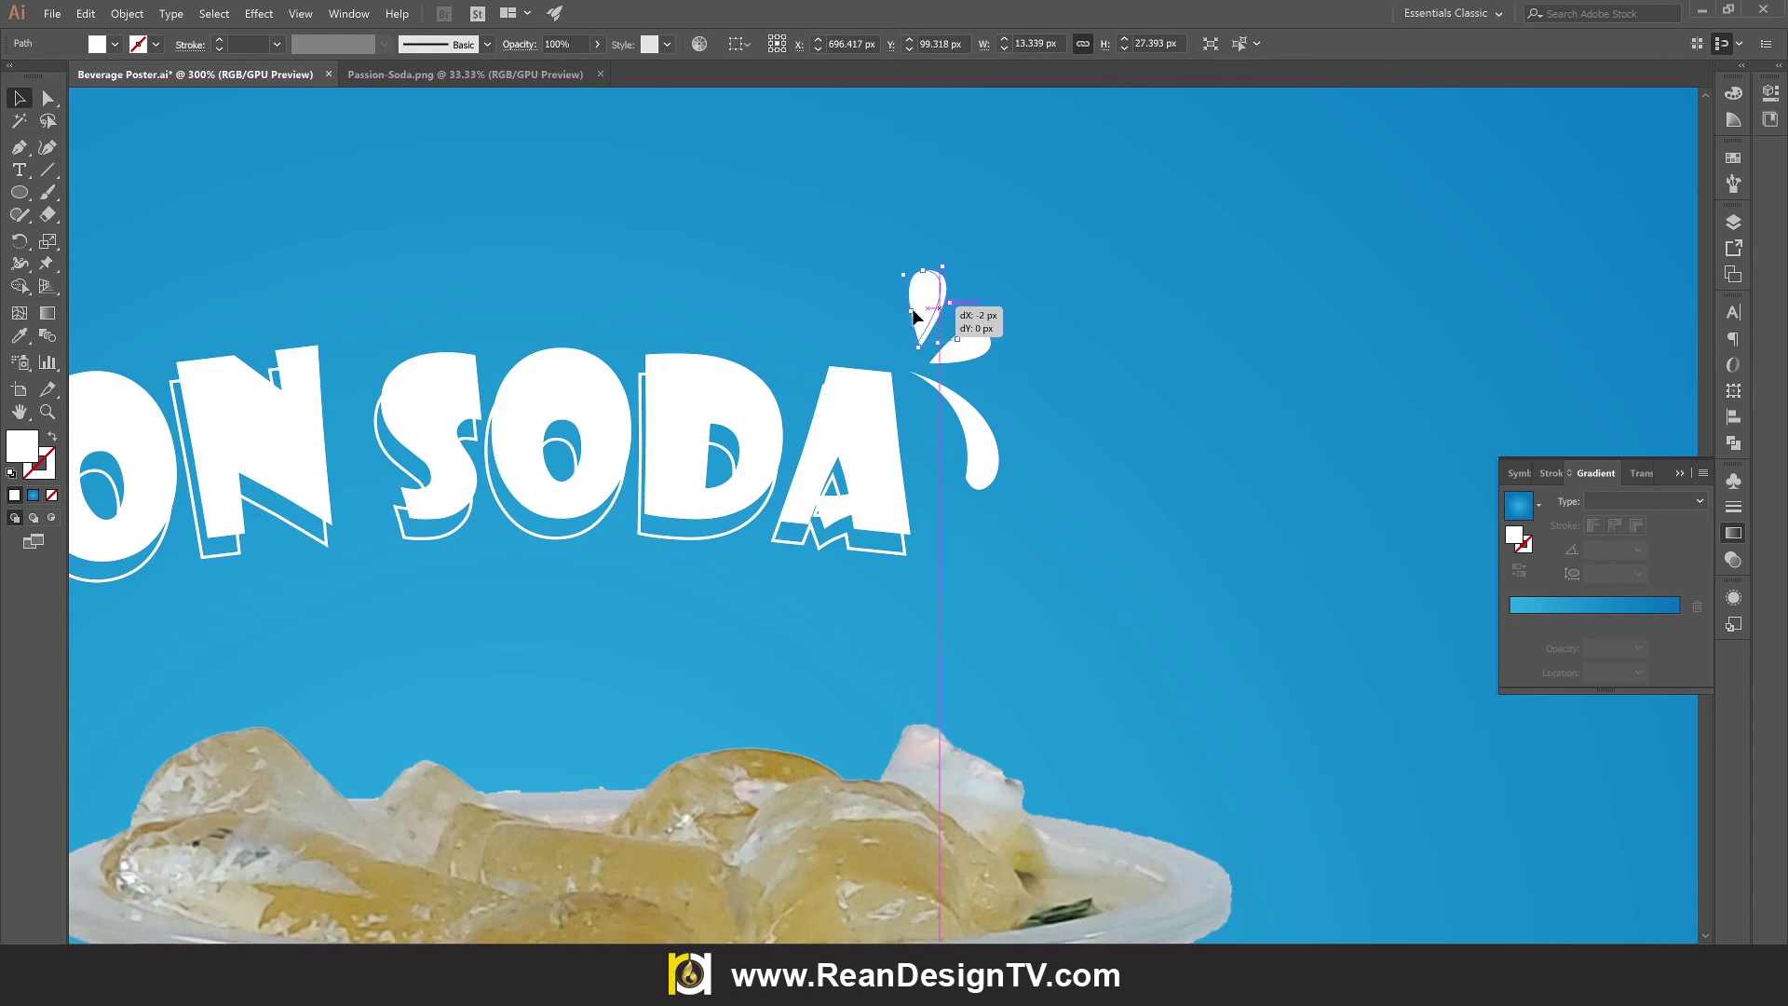
{"action": "left_click_drag", "start_coordinate": [959, 264], "coordinate": [962, 346]}
{"action": "scroll", "coordinate": [969, 354], "scroll_direction": "down", "scroll_amount": 5}
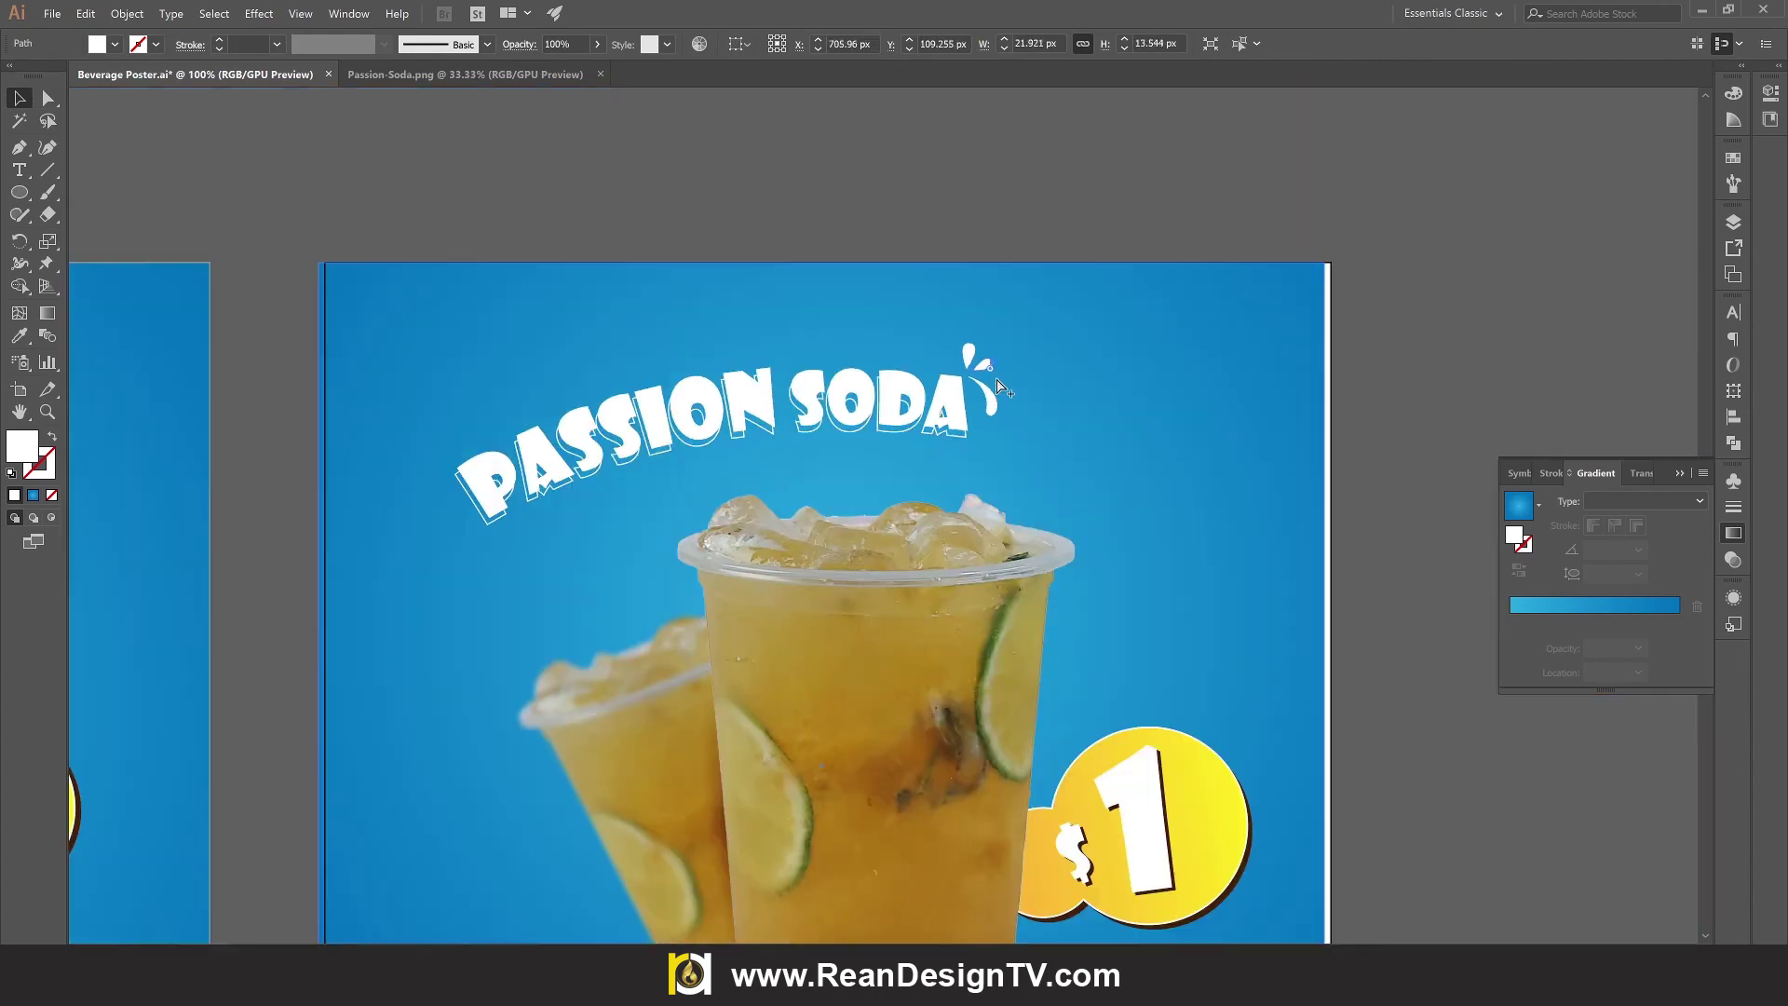
- Scale up the PASSION SODA title and copy the caption below the posters
{"action": "left_click", "coordinate": [1164, 349]}
{"action": "scroll", "coordinate": [1165, 349], "scroll_direction": "up", "scroll_amount": 5}
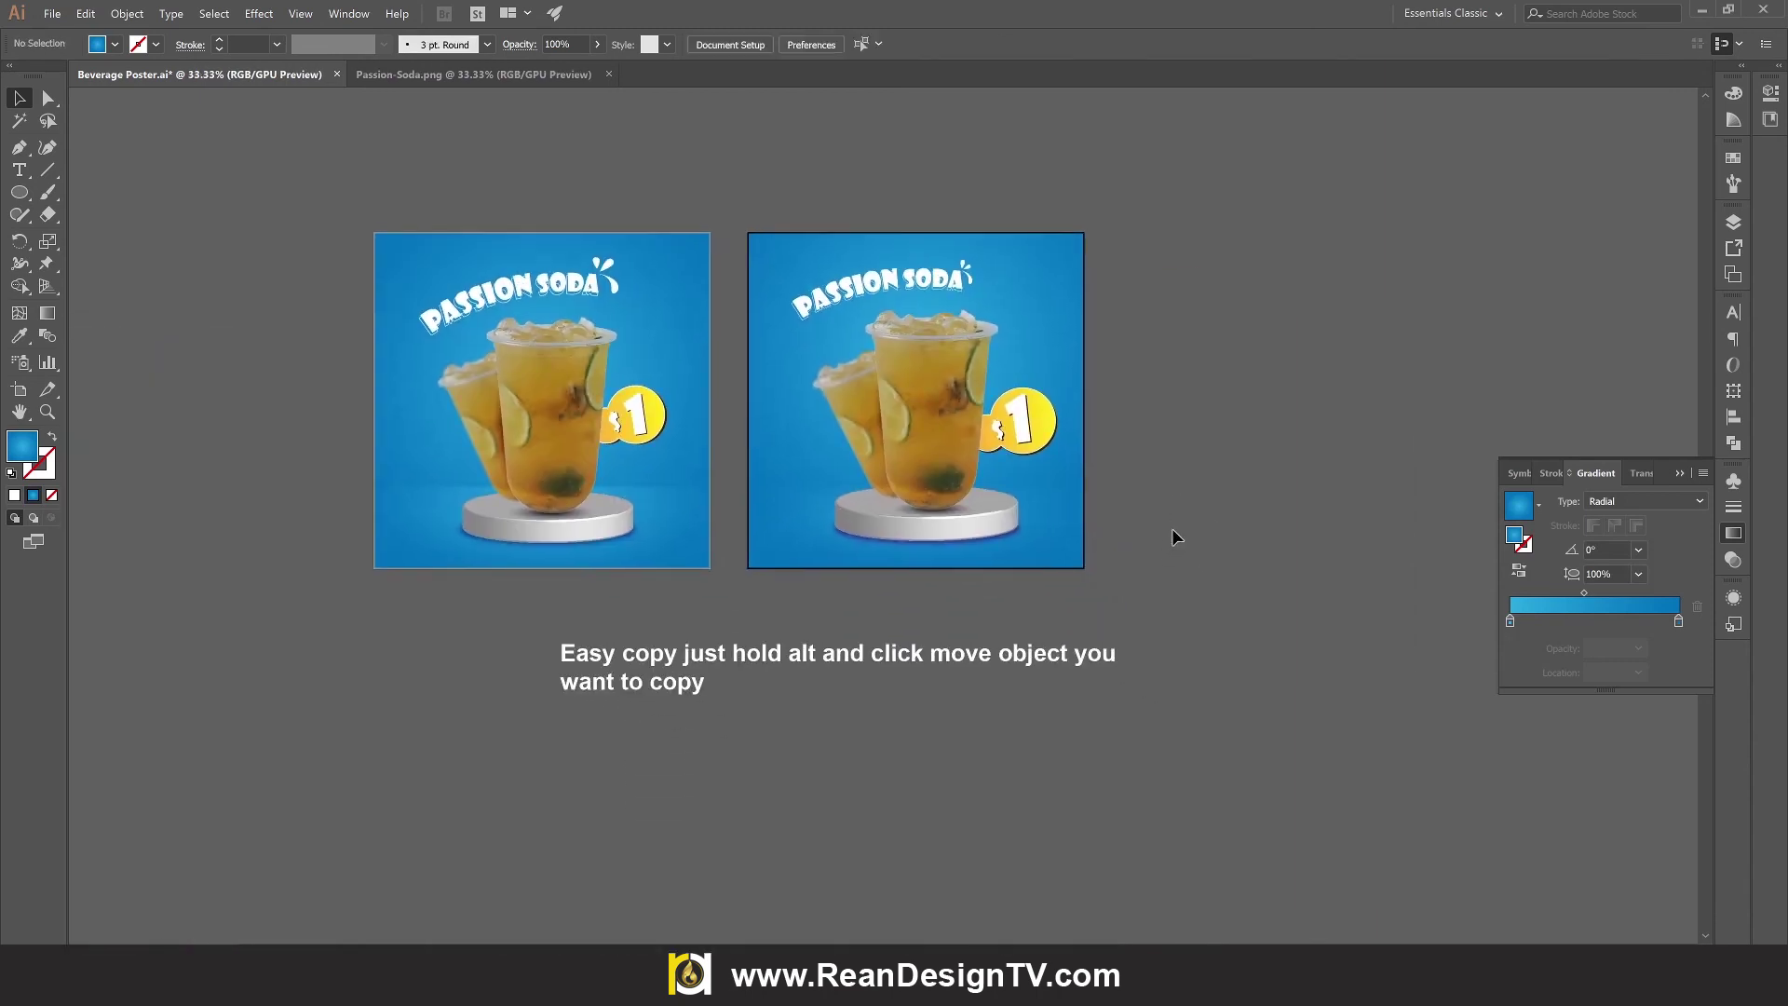
{"action": "left_click", "coordinate": [991, 278]}
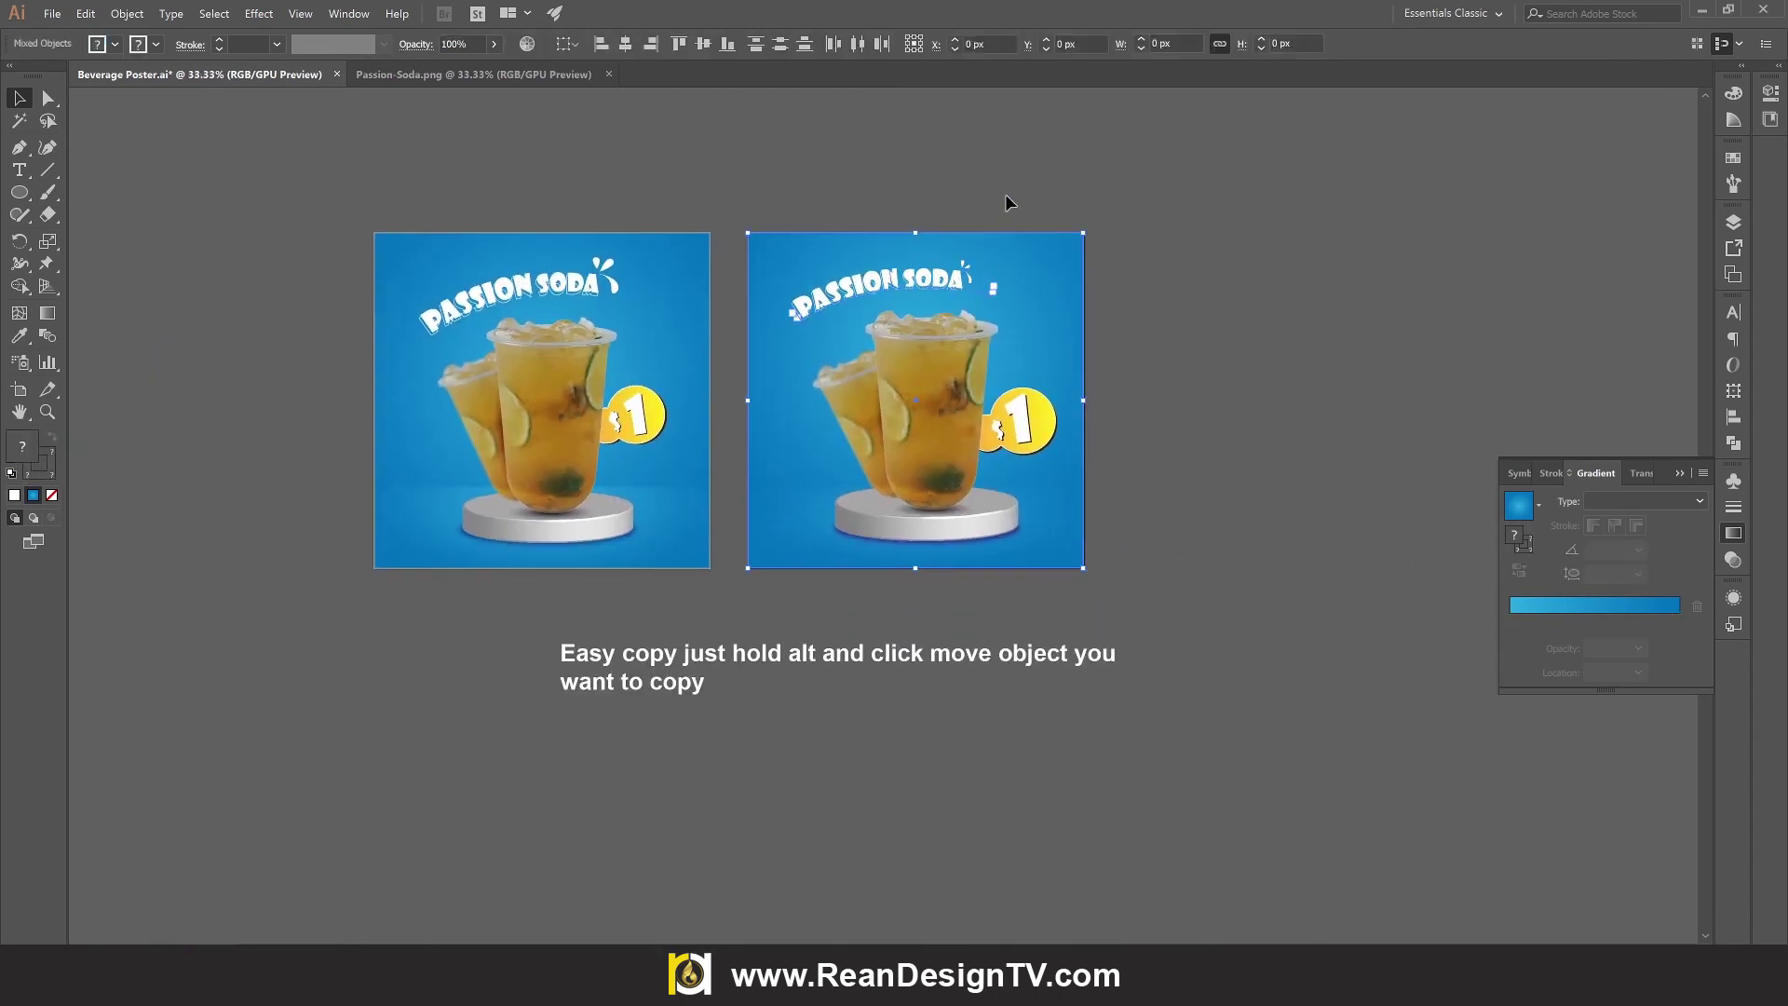
{"action": "left_click_drag", "start_coordinate": [1017, 338], "coordinate": [1021, 334]}
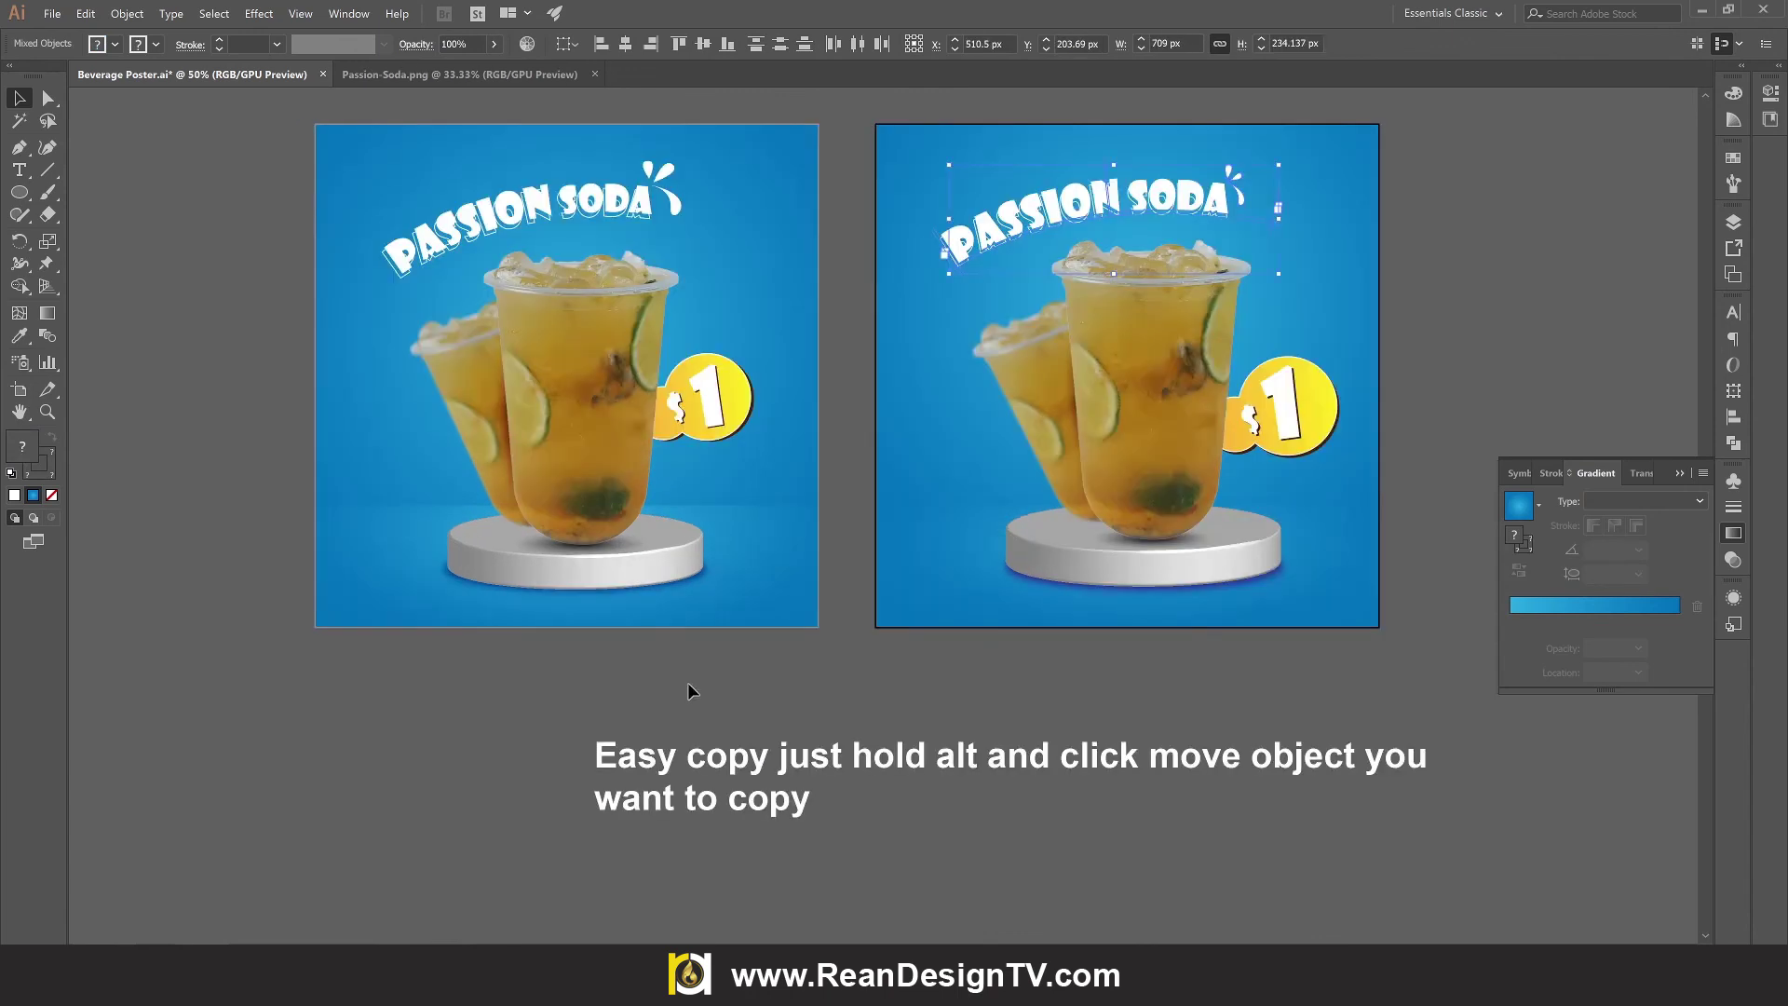
{"action": "left_click_drag", "start_coordinate": [904, 817], "coordinate": [764, 779]}
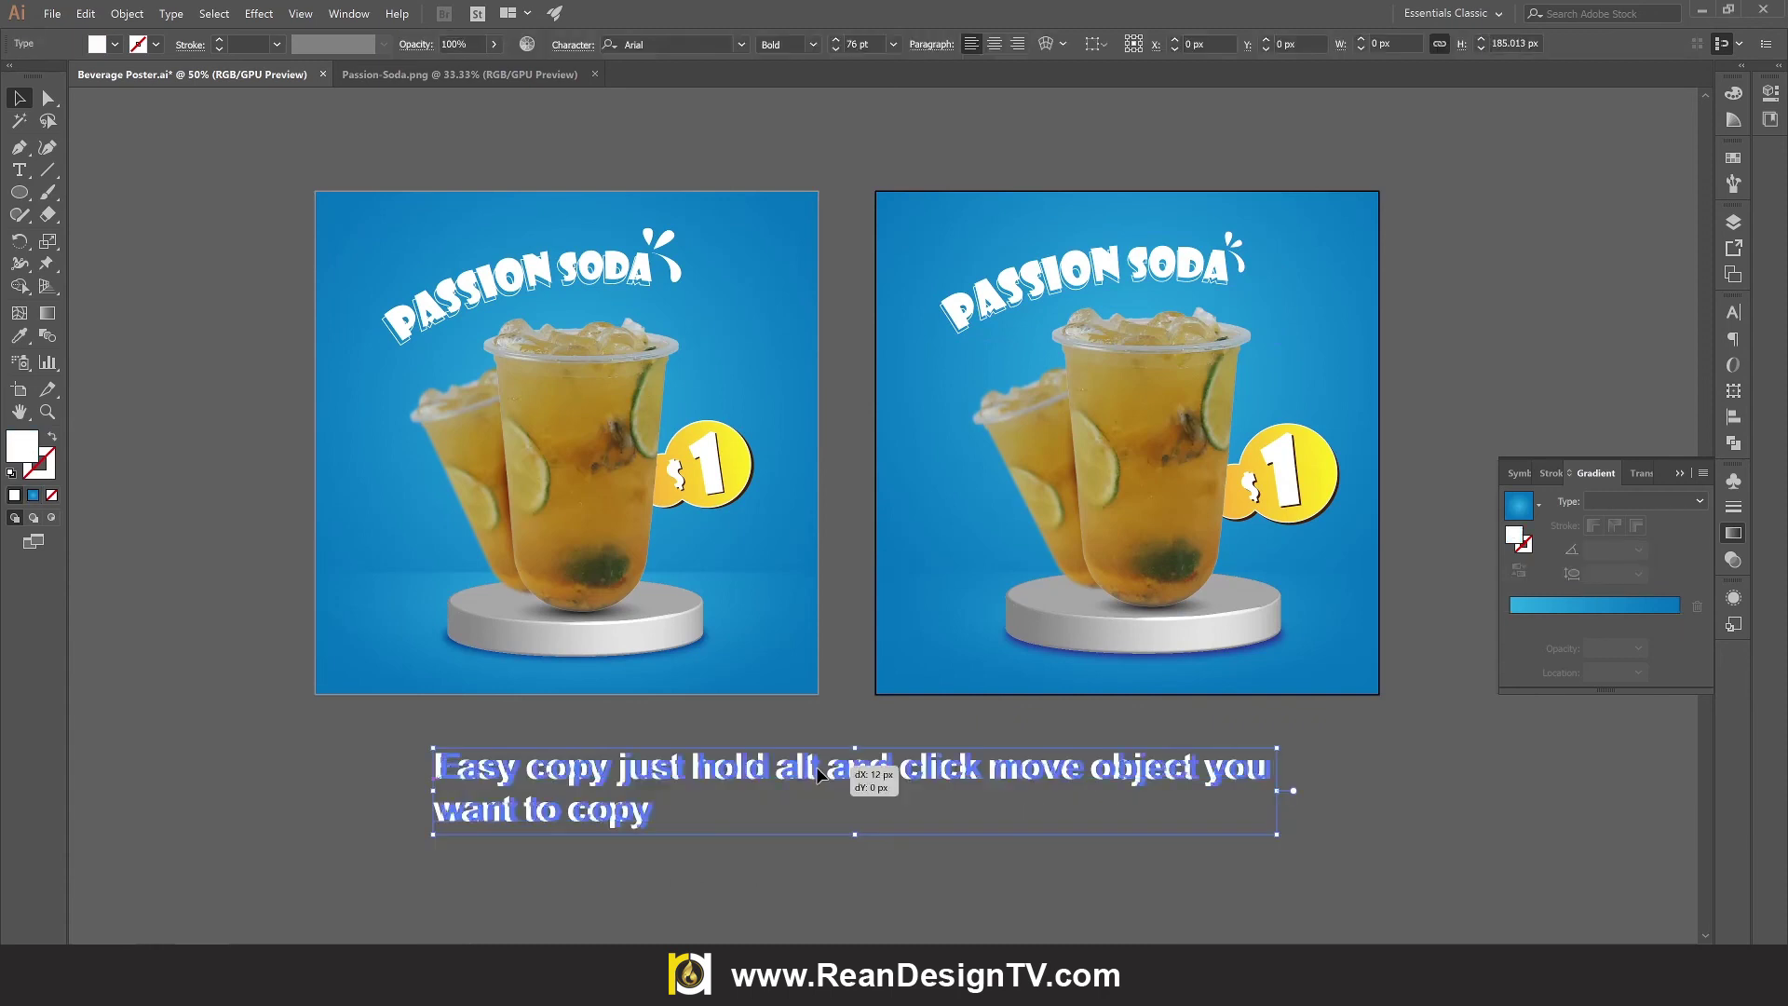
- Rewrite the caption below the posters to read 'to download ai file pls check'
{"action": "triple_click", "coordinate": [821, 769]}
{"action": "type", "text": "Ar"}
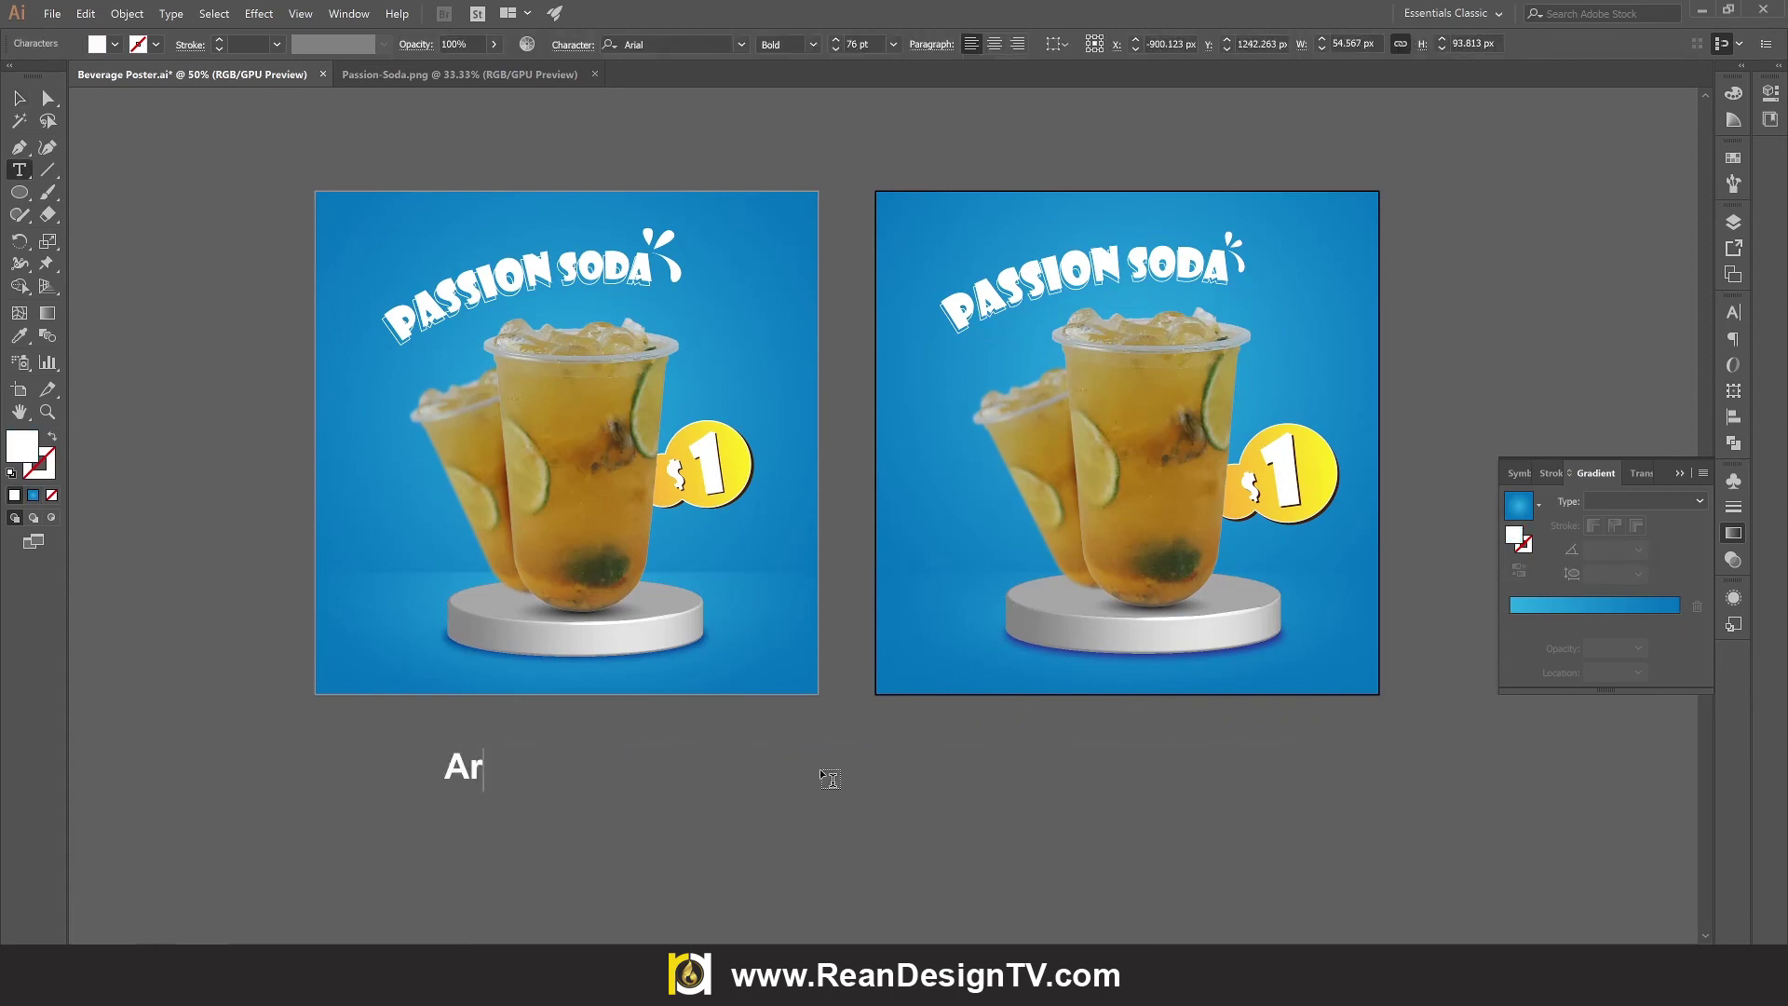
{"action": "type", "text": "twork is Done "}
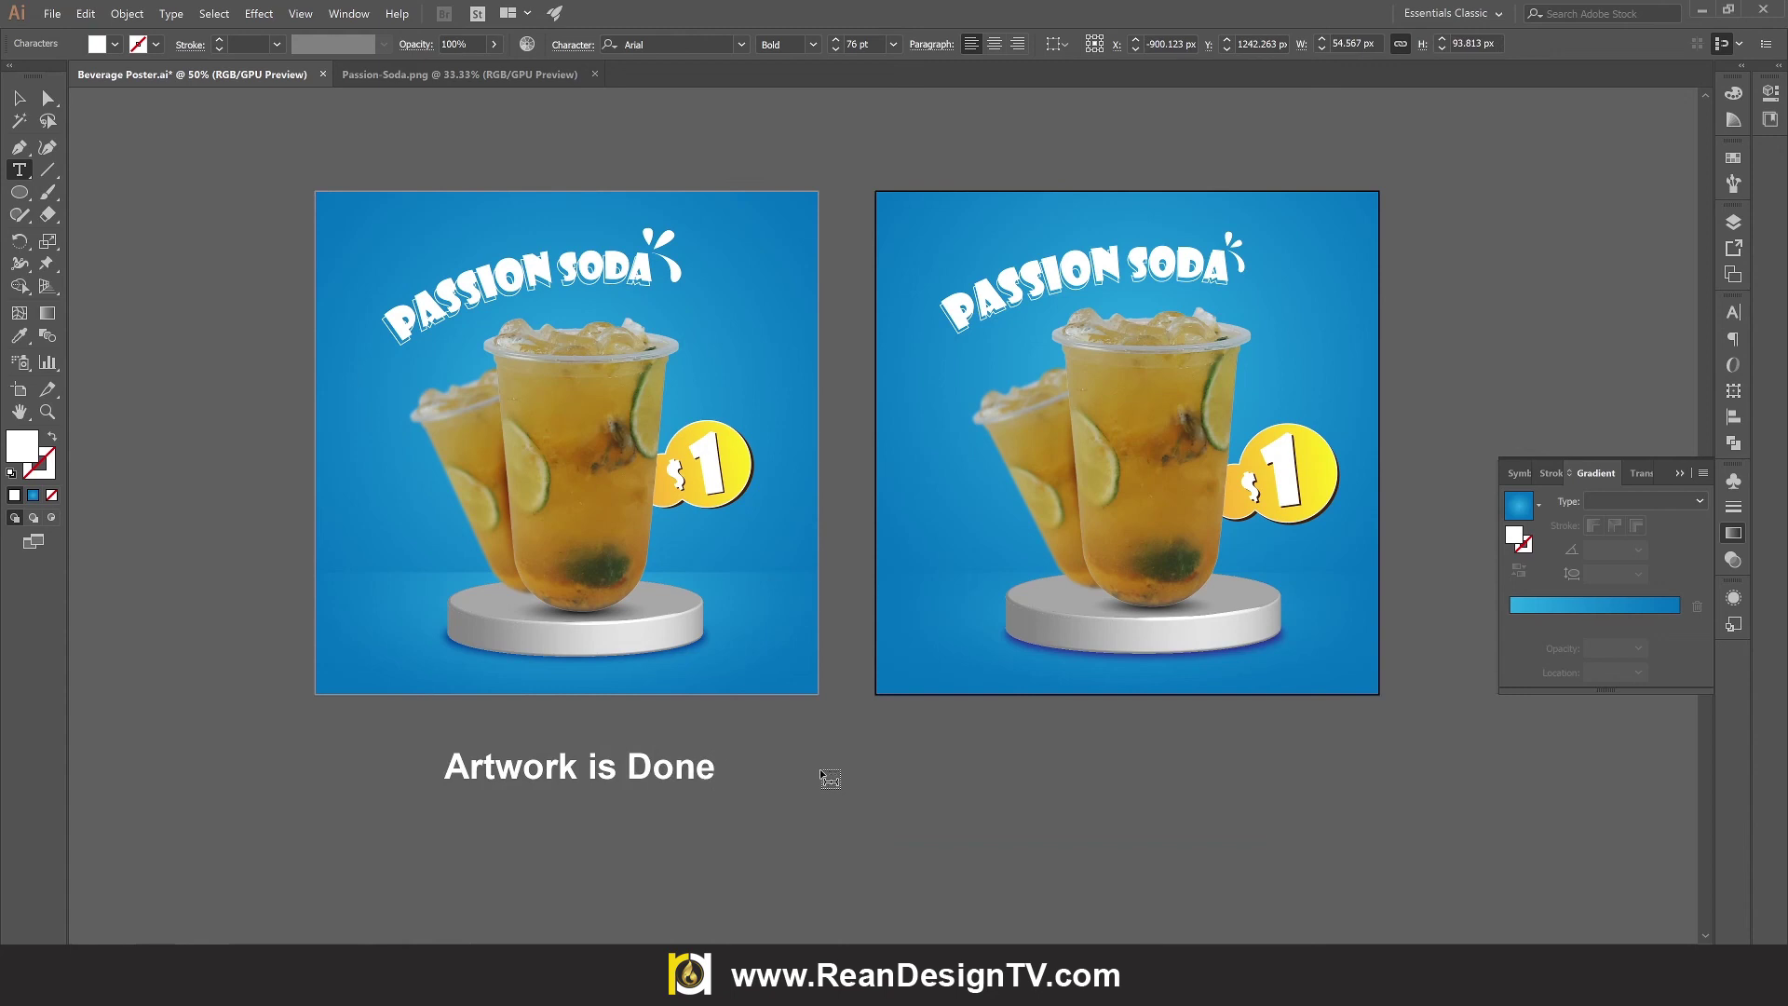
{"action": "type", "text": "Than"}
{"action": "key", "text": "BackSpace"}
{"action": "type", "text": "for Watching"}
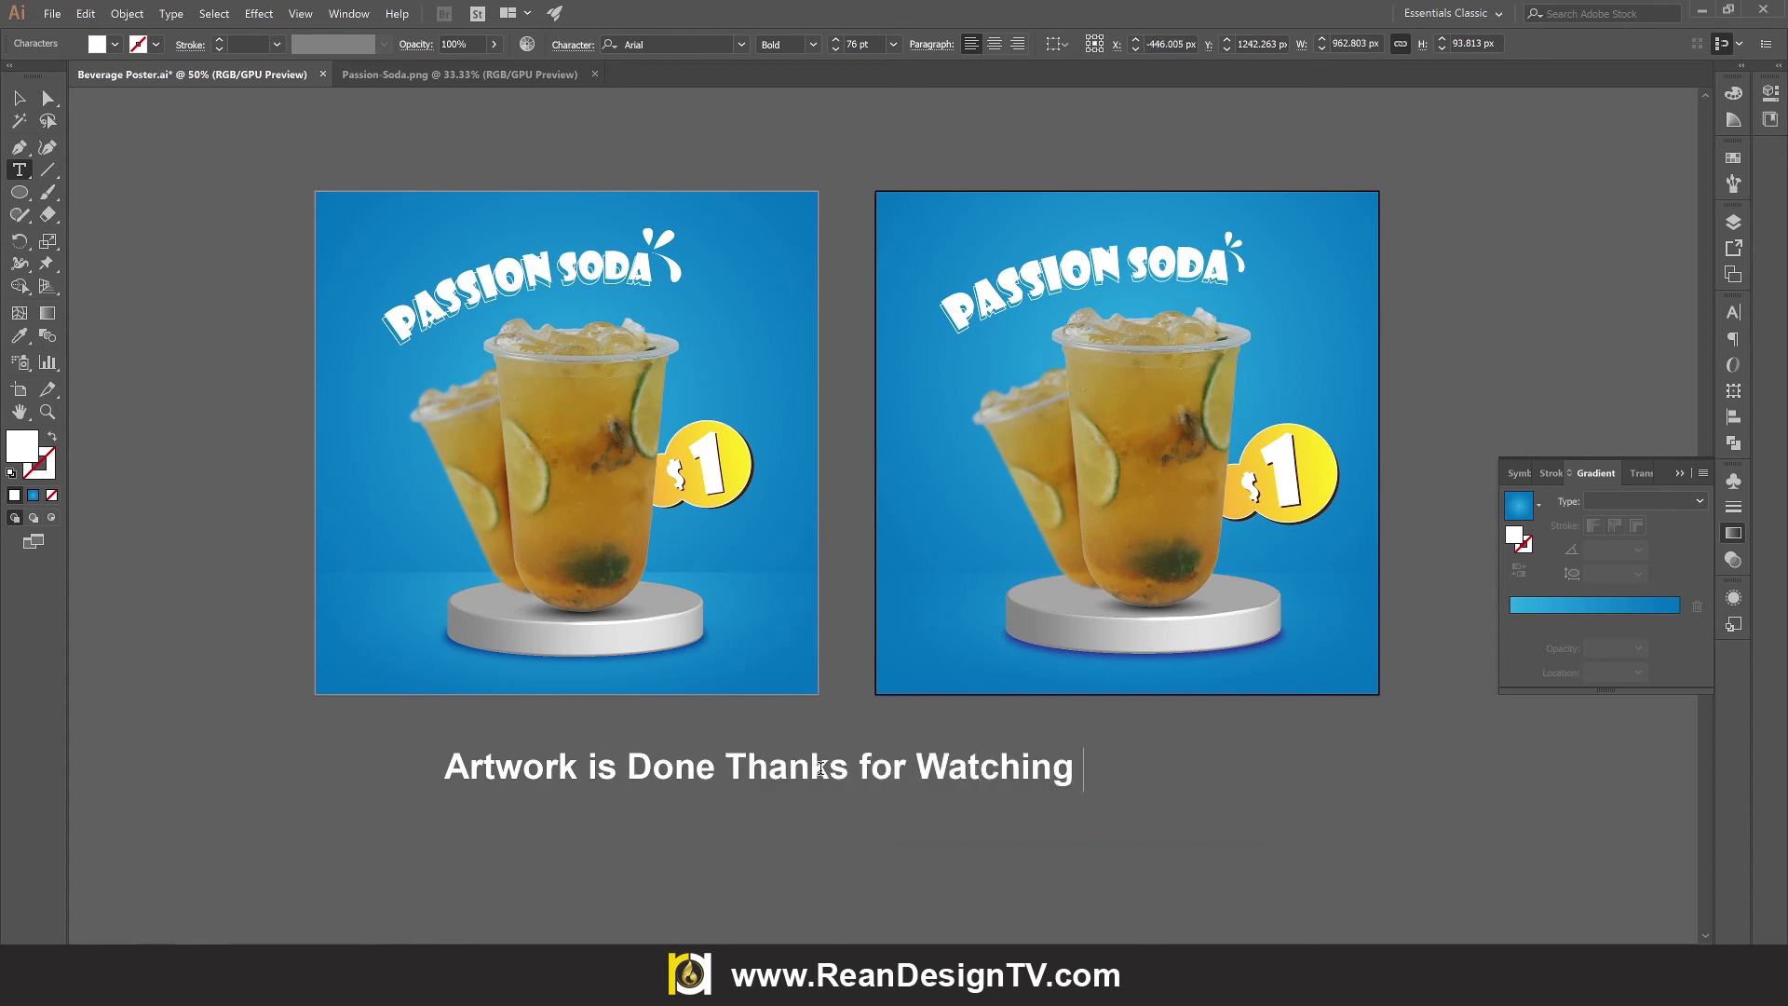
{"action": "key", "text": "ctrl+a"}
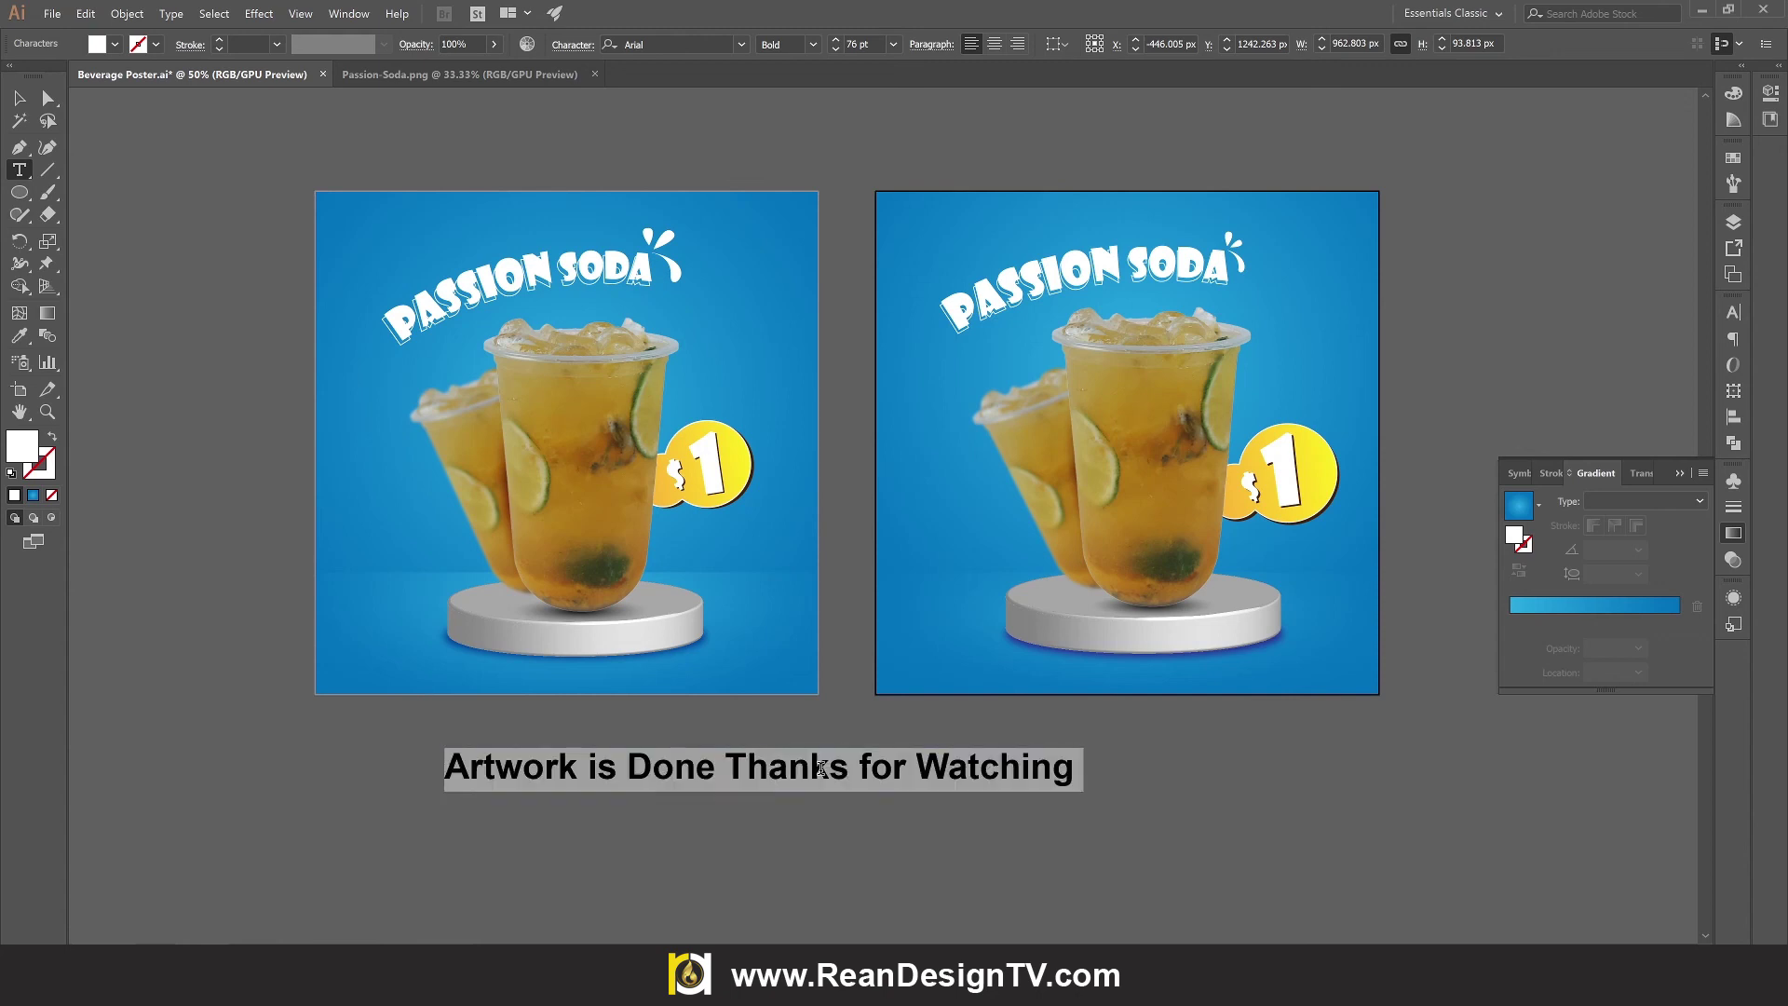
{"action": "type", "text": "to downl"}
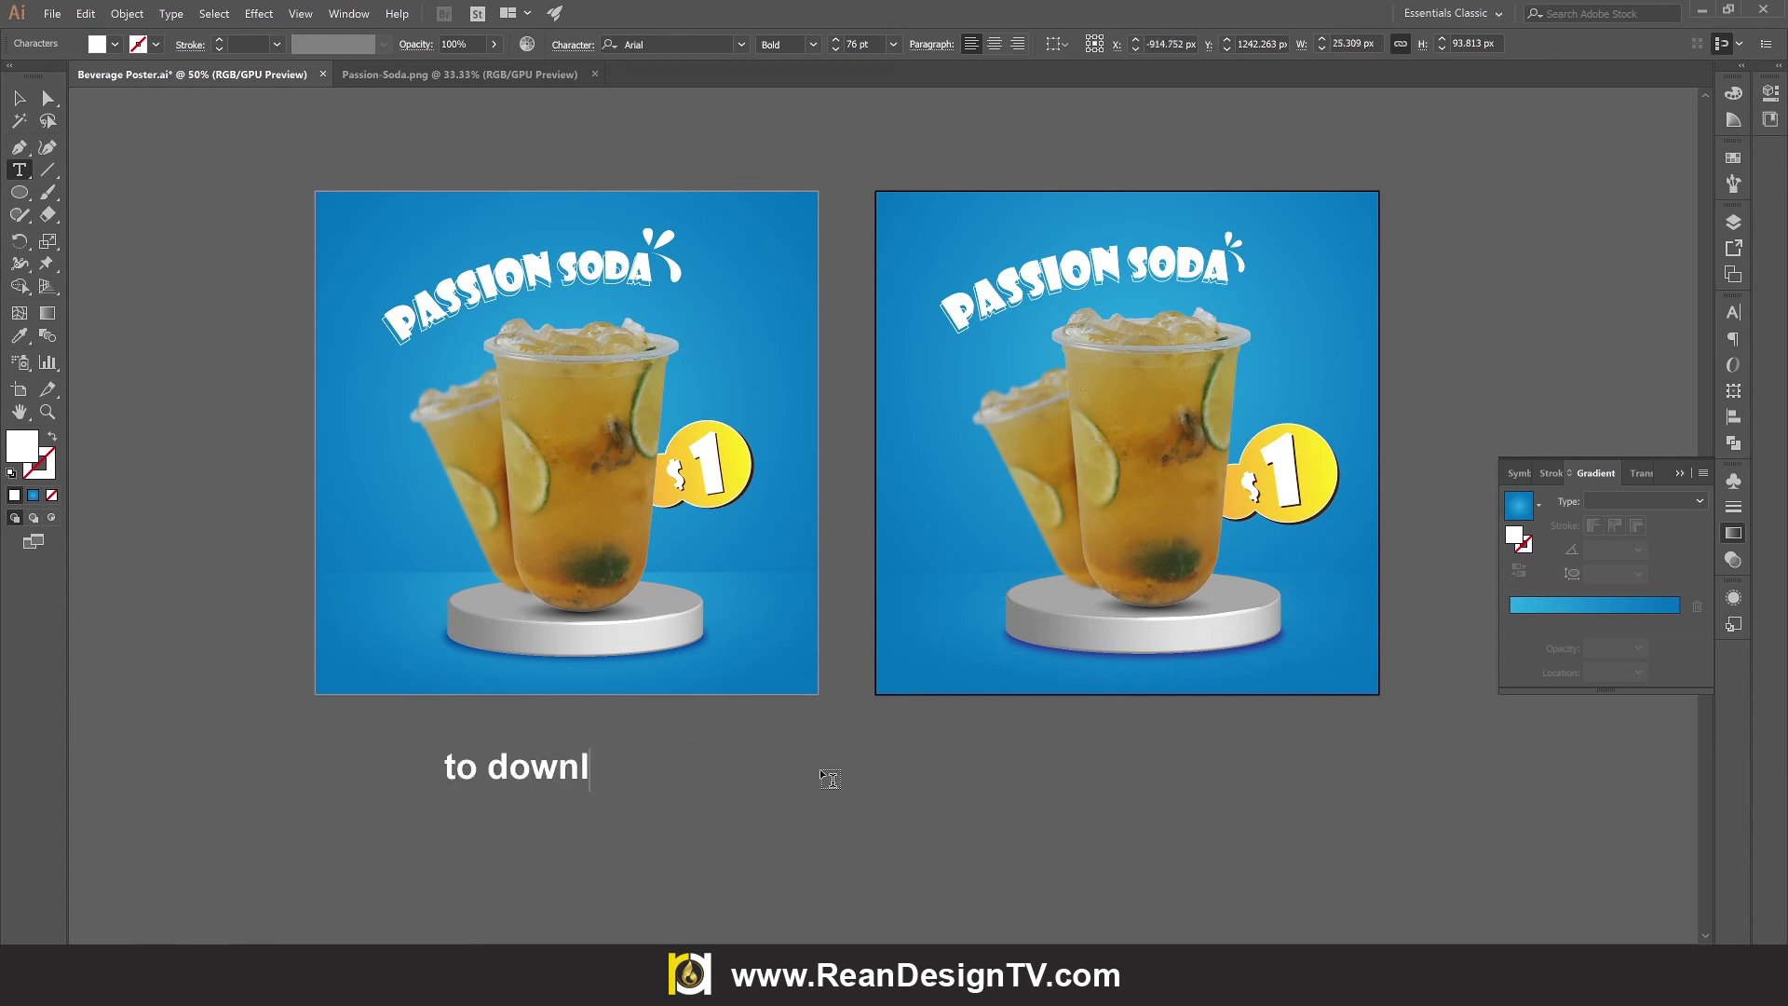
{"action": "type", "text": "oad ai"}
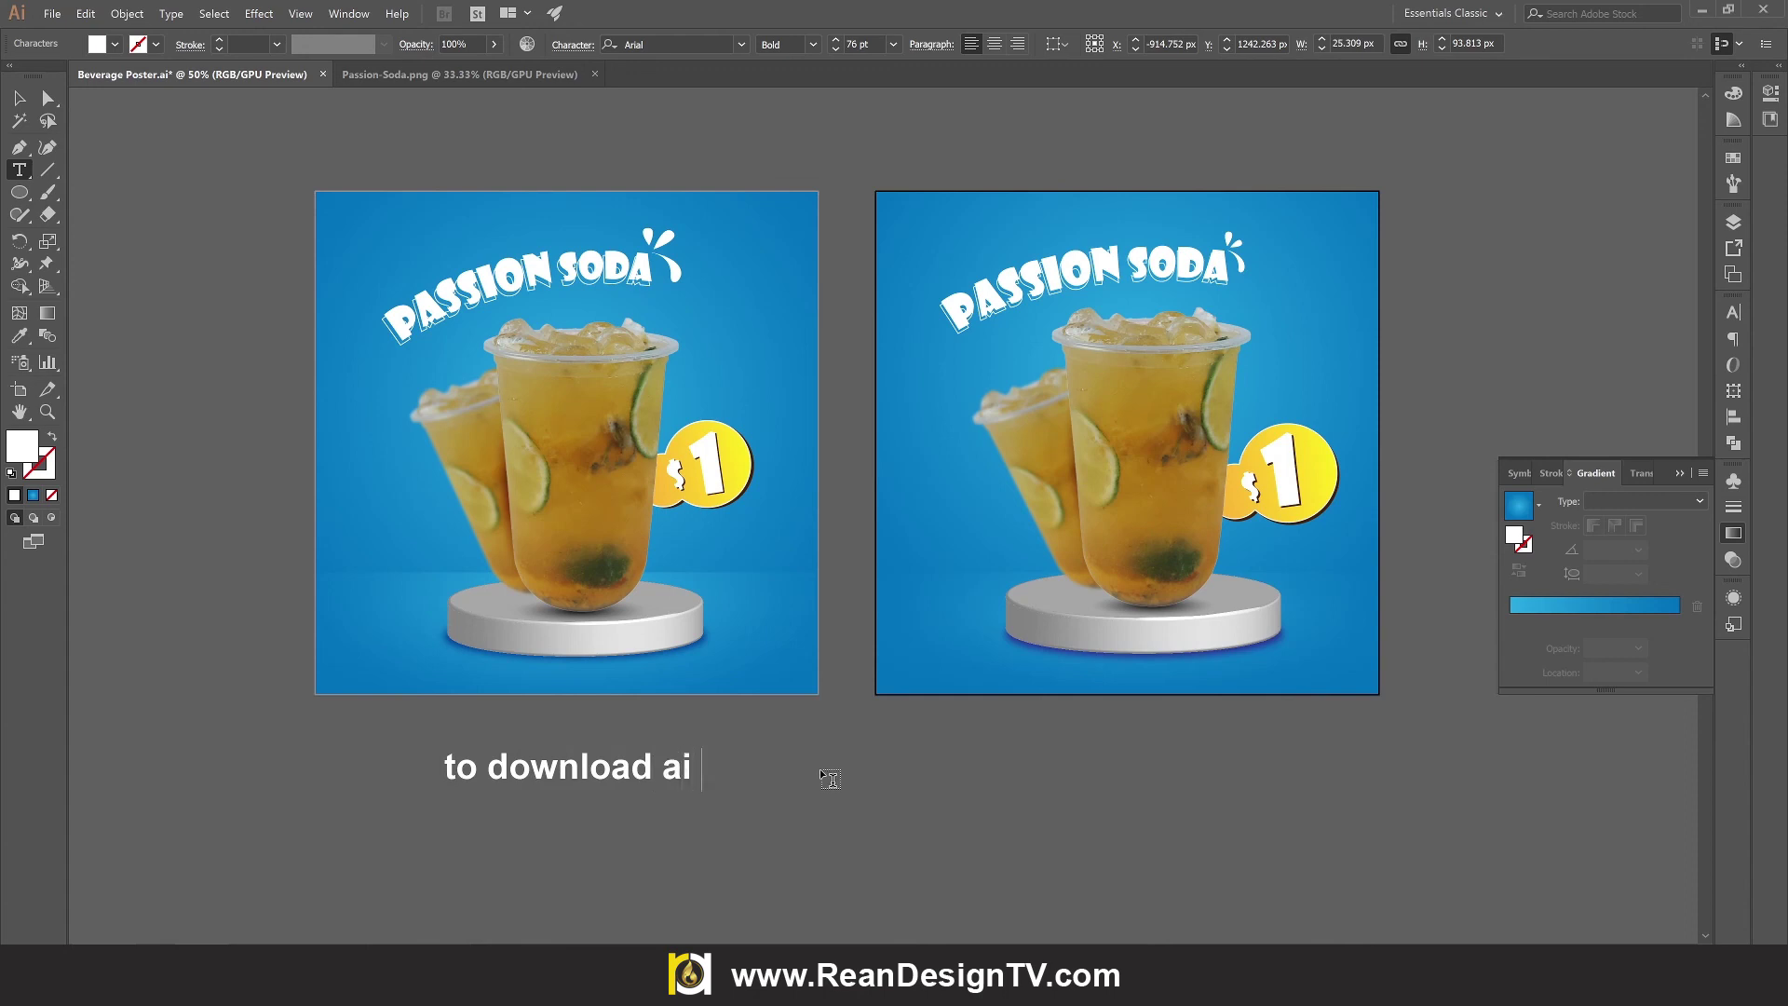
{"action": "type", "text": " file pls"}
{"action": "type", "text": " chekc"}
{"action": "type", "text": "ck"}
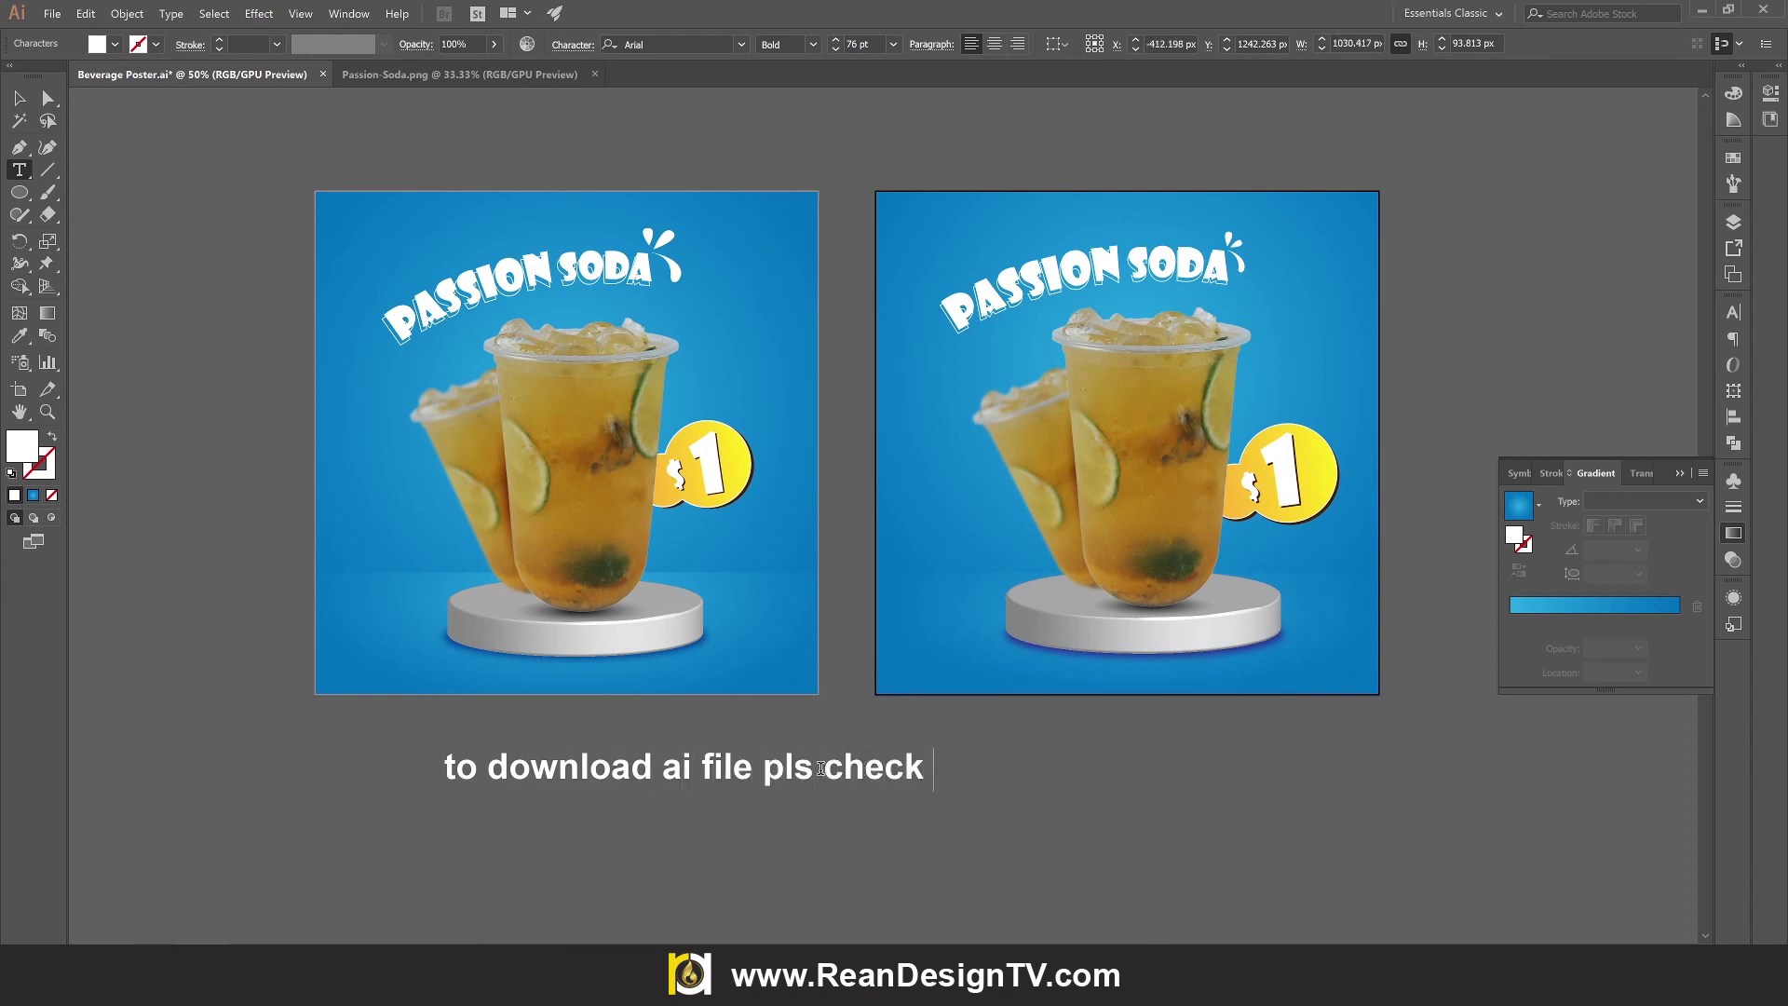